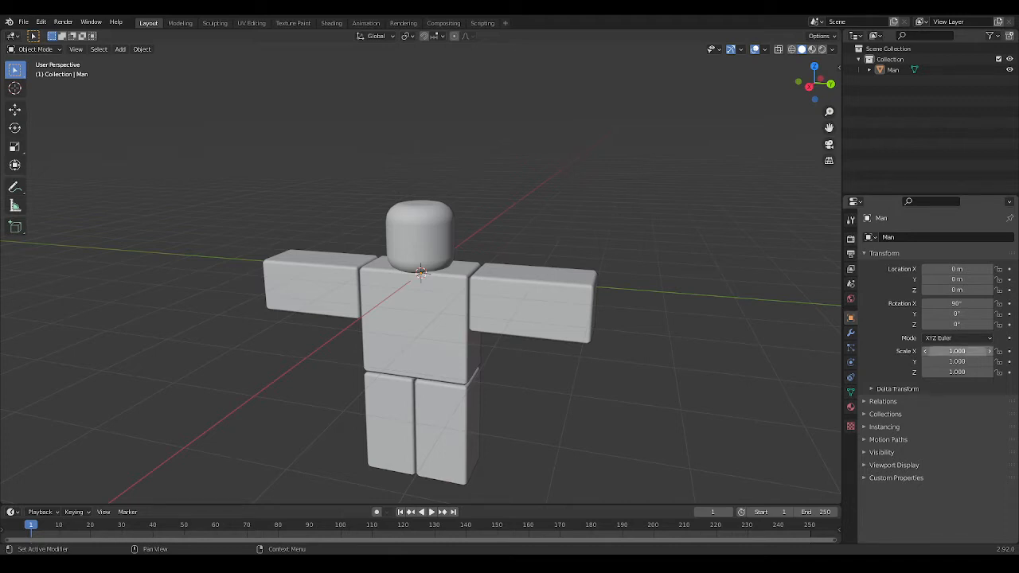
Step: Add a mesh circle at the scene's origin while viewing the character from the right orthographic side
{"action": "scroll", "coordinate": [420, 318], "scroll_direction": "up", "scroll_amount": 3}
{"action": "middle_click_drag", "start_coordinate": [541, 199], "coordinate": [585, 274]}
{"action": "left_click", "coordinate": [804, 82]}
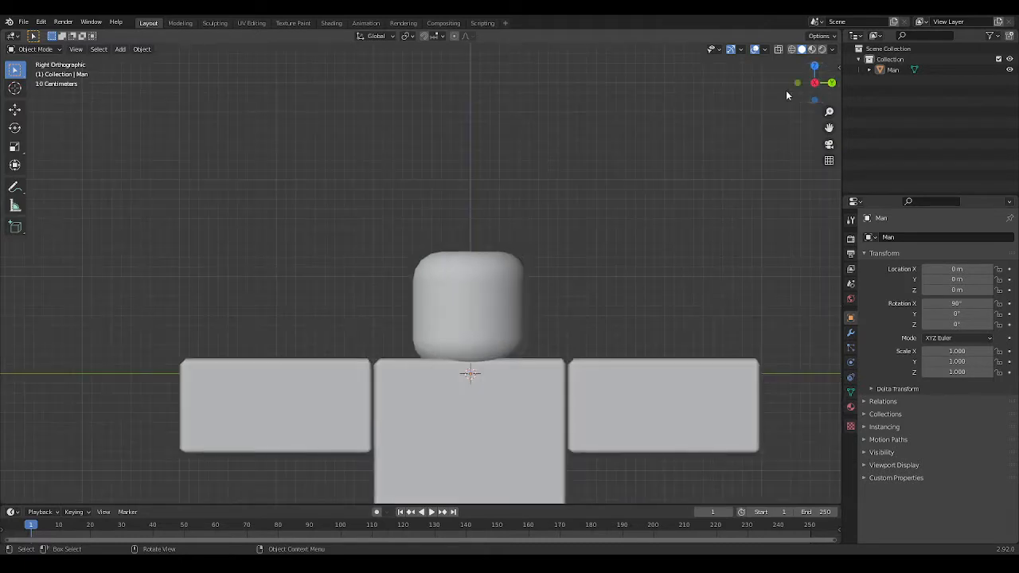
{"action": "scroll", "coordinate": [617, 205], "scroll_direction": "up", "scroll_amount": 1}
{"action": "middle_click_drag", "start_coordinate": [449, 177], "coordinate": [390, 208], "text": "shift"}
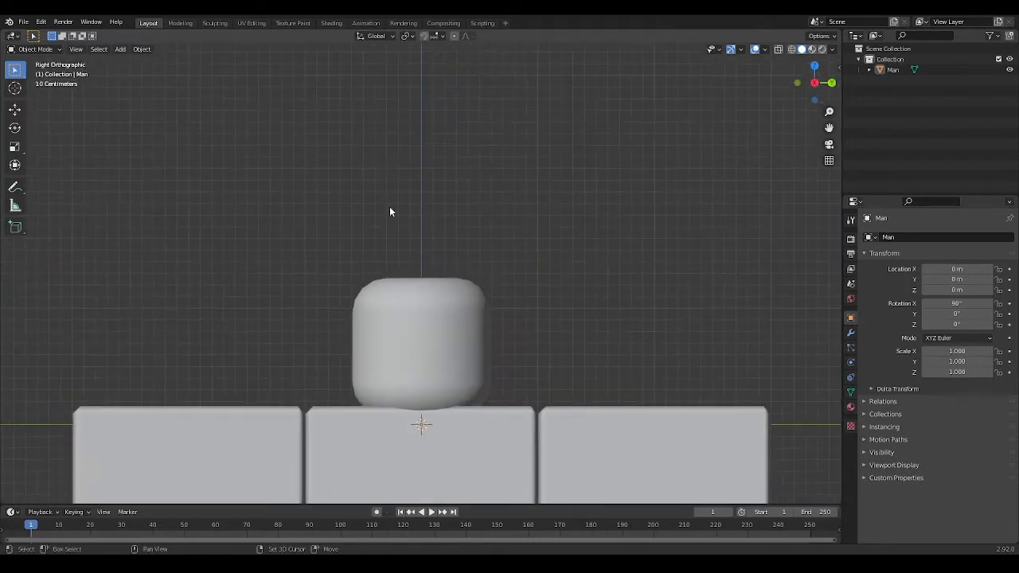
{"action": "left_click", "coordinate": [120, 49]}
{"action": "mouse_move", "coordinate": [137, 62]}
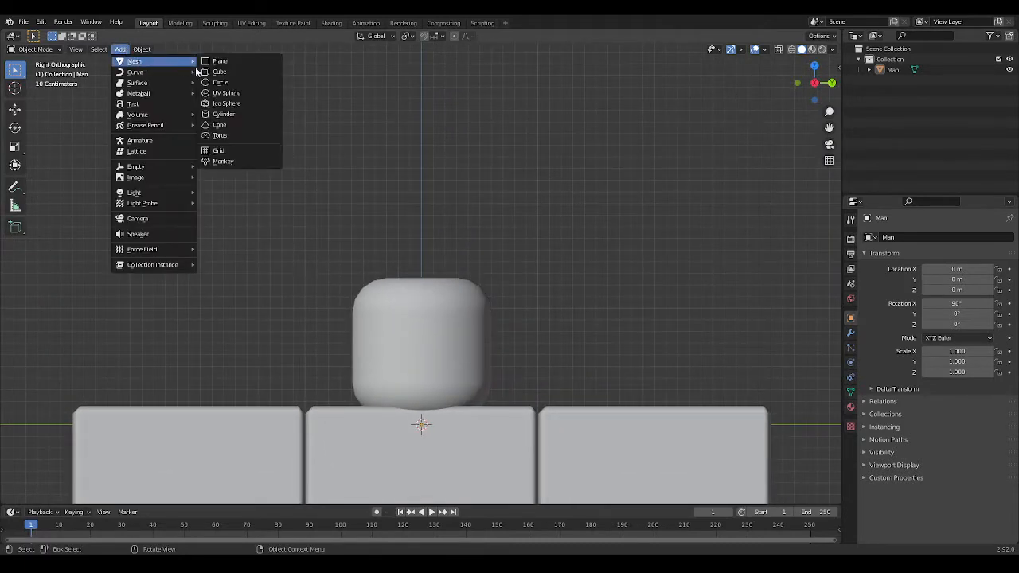
{"action": "left_click", "coordinate": [245, 82]}
{"action": "scroll", "coordinate": [439, 200], "scroll_direction": "down", "scroll_amount": 3}
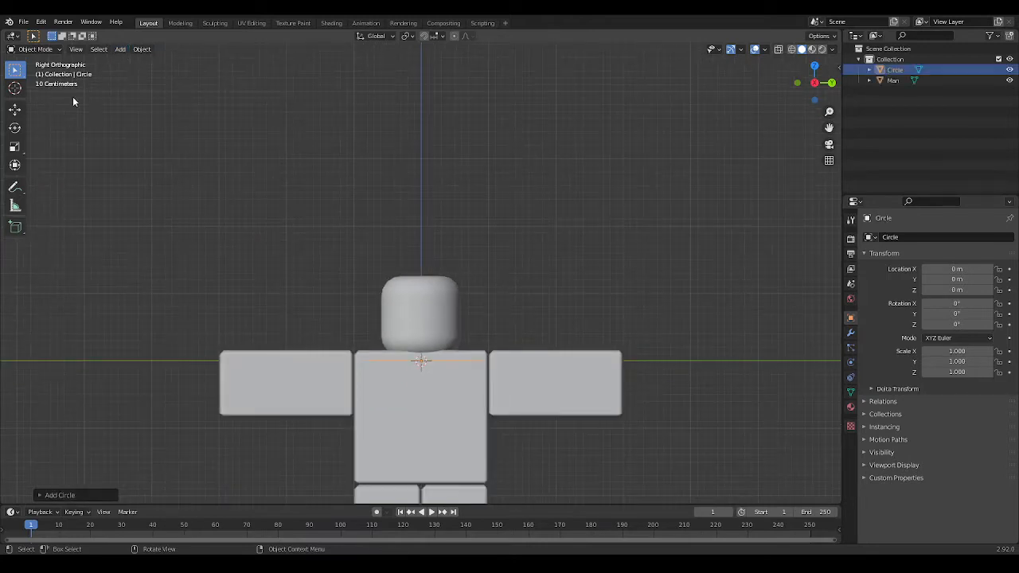
Step: Raise the circle to about 0.97 m in Z and scale it to about 0.605 so it fits around the head
{"action": "left_click", "coordinate": [15, 109]}
{"action": "left_click_drag", "start_coordinate": [422, 324], "coordinate": [422, 271]}
{"action": "scroll", "coordinate": [462, 243], "scroll_direction": "up", "scroll_amount": 4}
{"action": "key", "text": "s"}
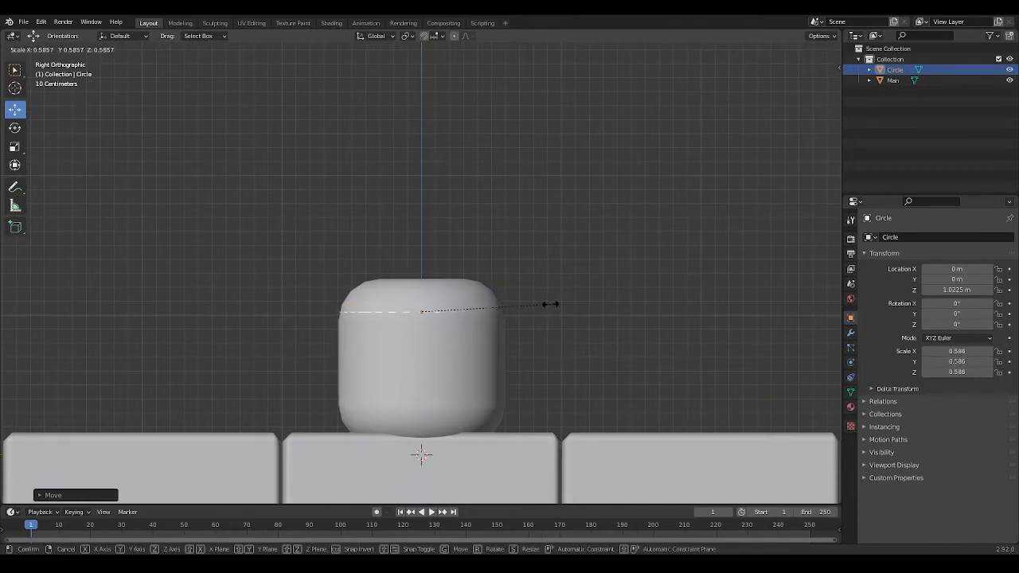
{"action": "left_click", "coordinate": [555, 303]}
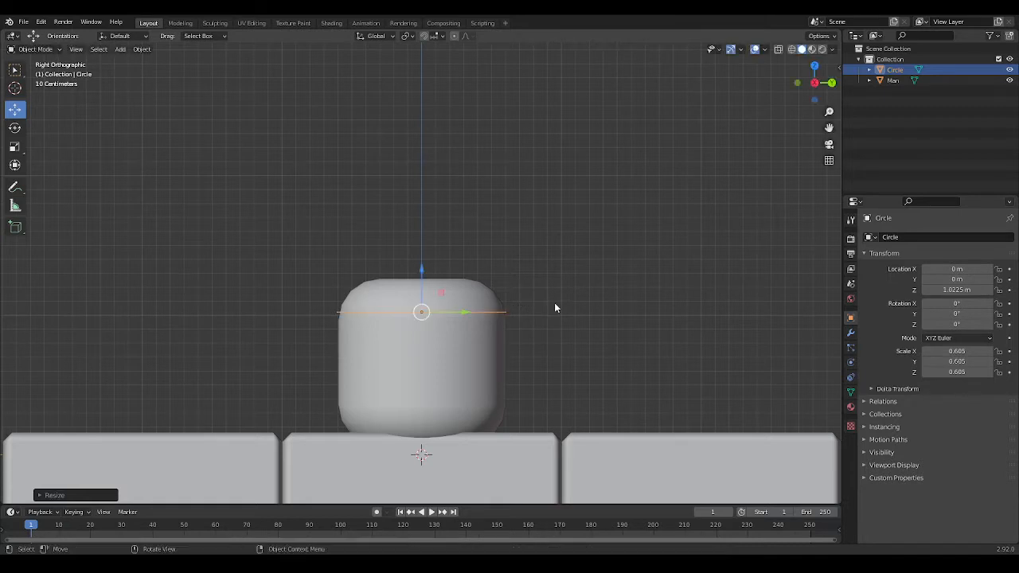
{"action": "left_click_drag", "start_coordinate": [422, 273], "coordinate": [422, 282]}
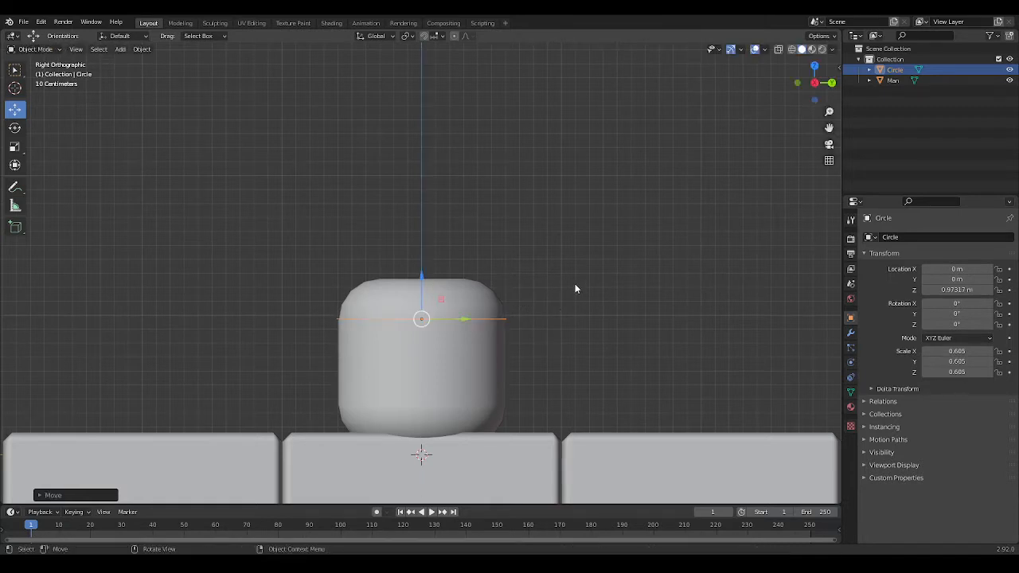
Step: Extrude the circle's edges upward by about 0.2 m to form the hat's band around the head
{"action": "middle_click_drag", "start_coordinate": [574, 284], "coordinate": [533, 223]}
{"action": "key", "text": "Tab"}
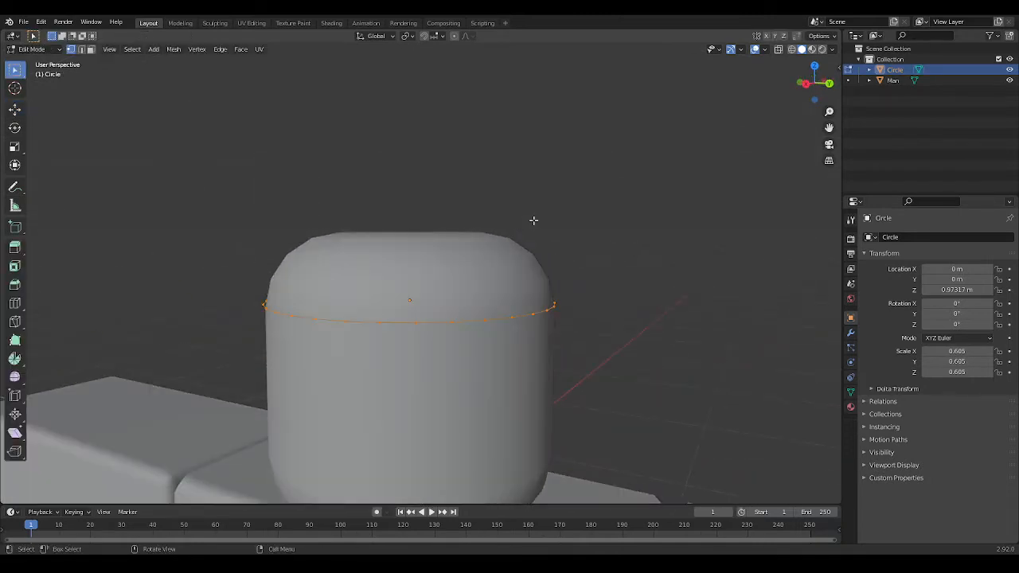
{"action": "key", "text": "e"}
{"action": "key", "text": "Escape"}
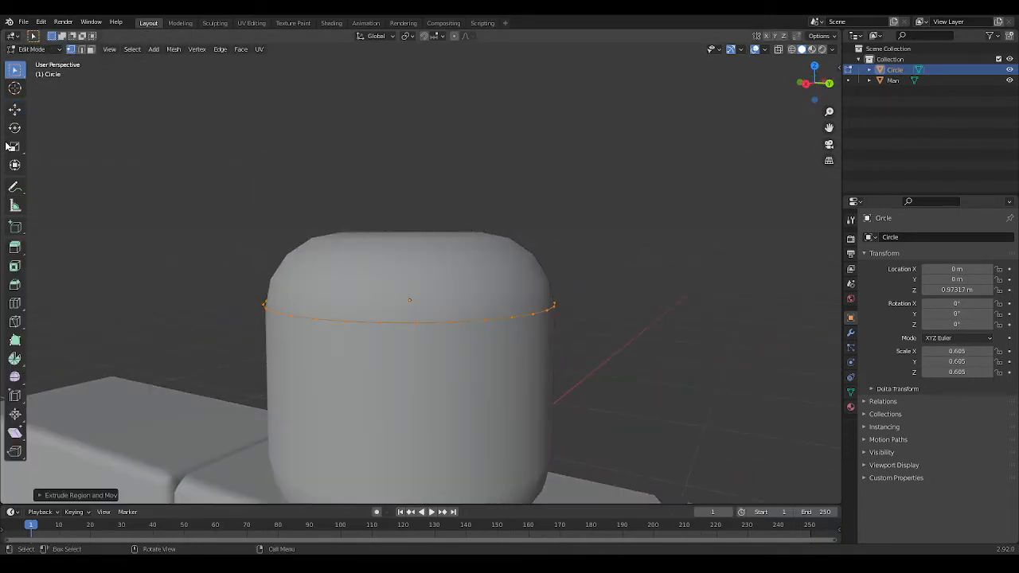
{"action": "left_click", "coordinate": [15, 109]}
{"action": "left_click_drag", "start_coordinate": [411, 252], "coordinate": [416, 208]}
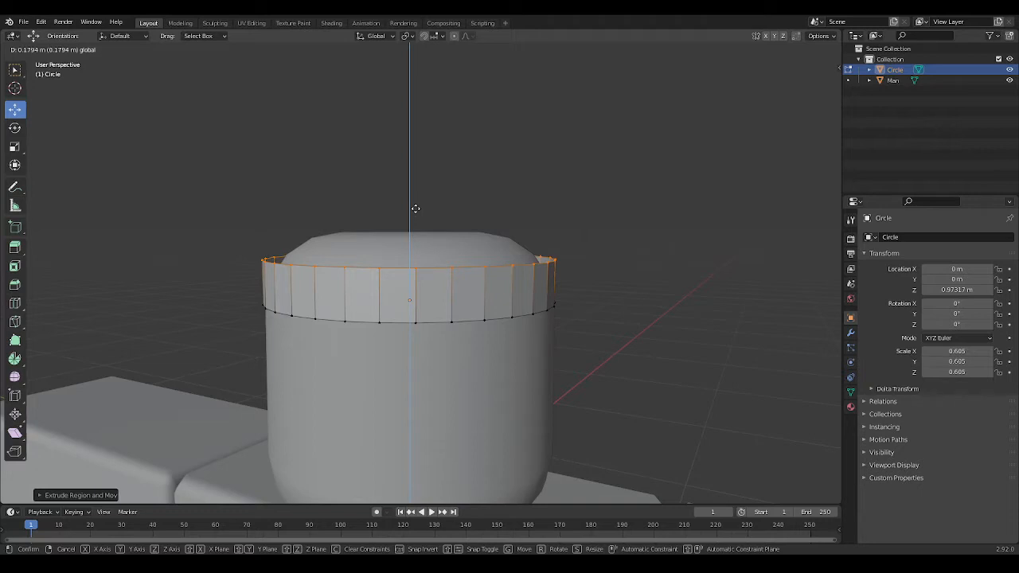
{"action": "left_click_drag", "start_coordinate": [416, 207], "coordinate": [416, 205]}
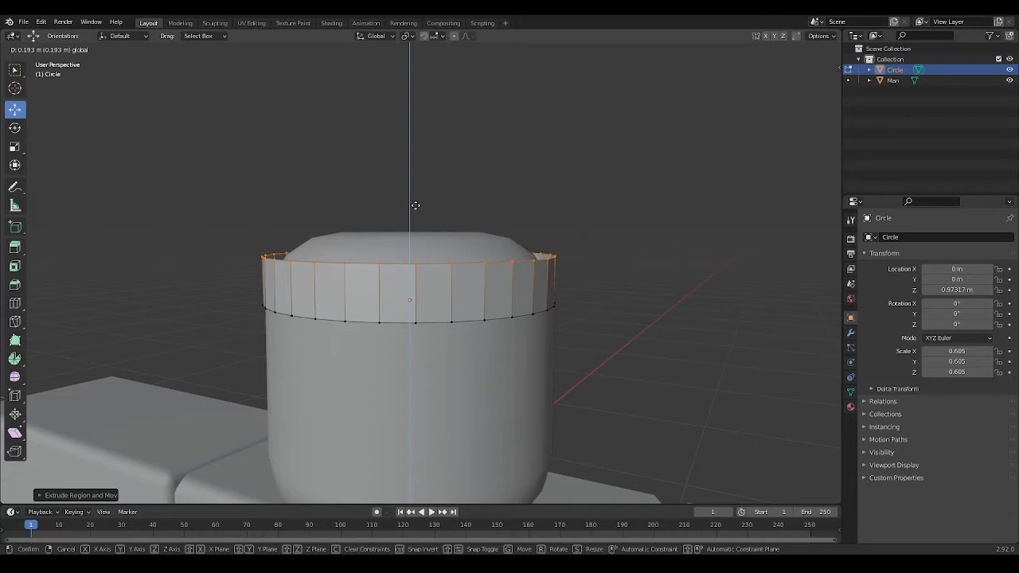
{"action": "left_click_drag", "start_coordinate": [415, 205], "coordinate": [413, 203]}
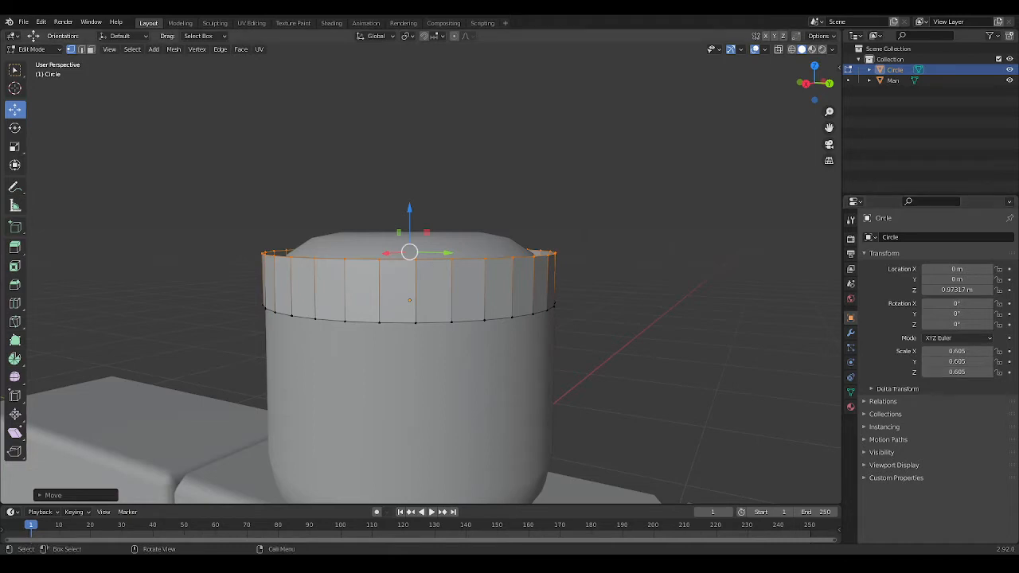
Step: Raise the band's upper ring along Z by about 0.03 m to make the band taller
{"action": "middle_click_drag", "start_coordinate": [549, 254], "coordinate": [568, 303]}
{"action": "key", "text": "g"}
{"action": "key", "text": "z"}
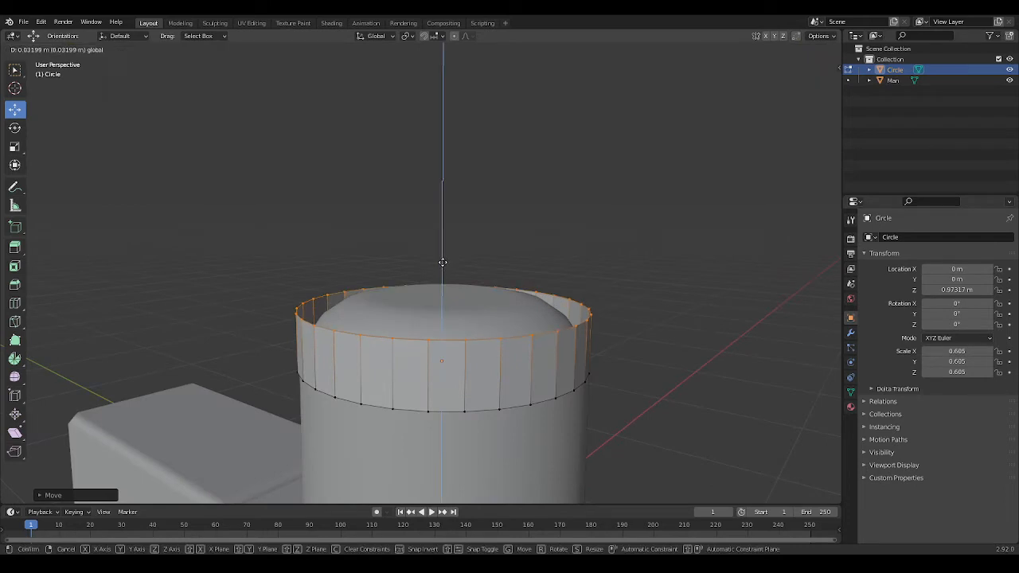
{"action": "left_click", "coordinate": [442, 261]}
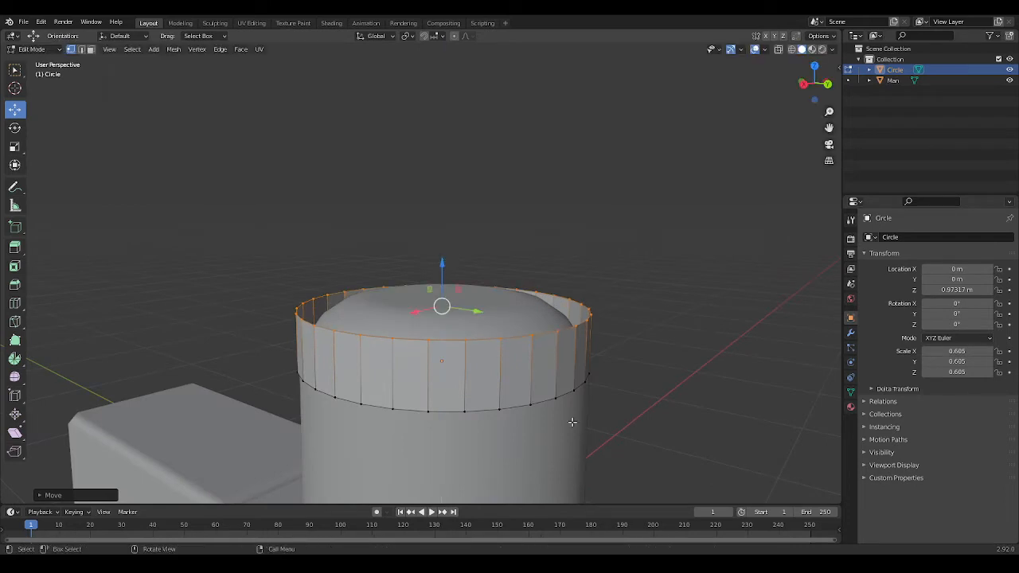
Step: Extrude the band's upper ring a short way upward and scale it by about 1.2 to flare it outward
{"action": "left_click", "coordinate": [804, 86]}
{"action": "scroll", "coordinate": [683, 239], "scroll_direction": "up", "scroll_amount": 1}
{"action": "middle_click_drag", "start_coordinate": [678, 294], "coordinate": [664, 243], "text": "shift"}
{"action": "key", "text": "g"}
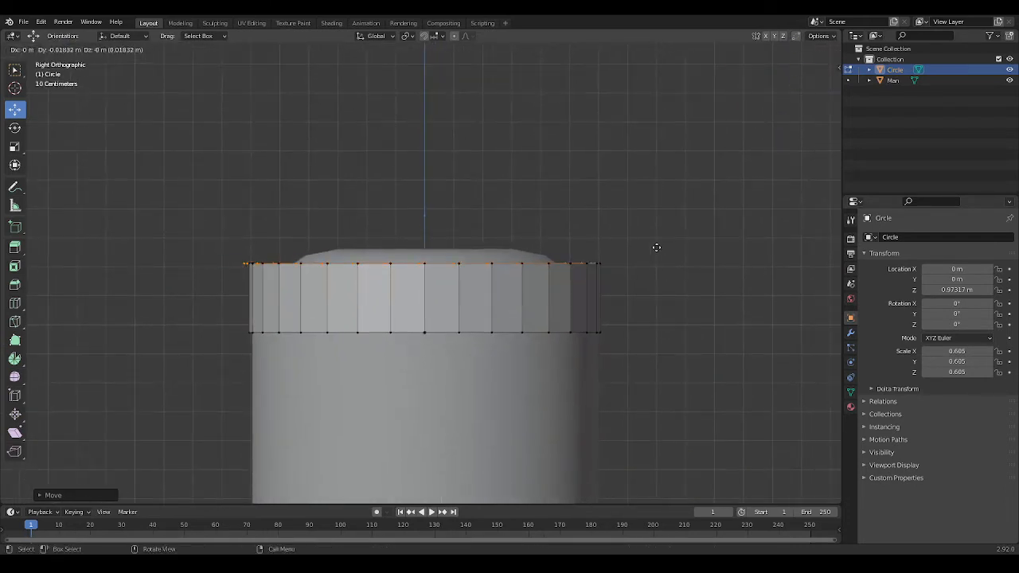
{"action": "right_click", "coordinate": [549, 228]}
{"action": "left_click_drag", "start_coordinate": [424, 219], "coordinate": [419, 190]}
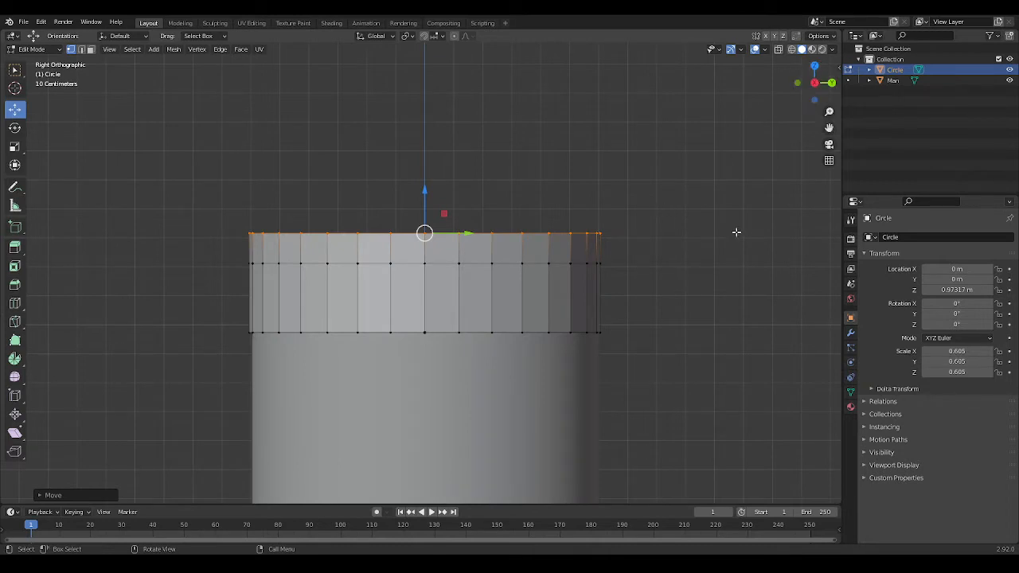
{"action": "key", "text": "s"}
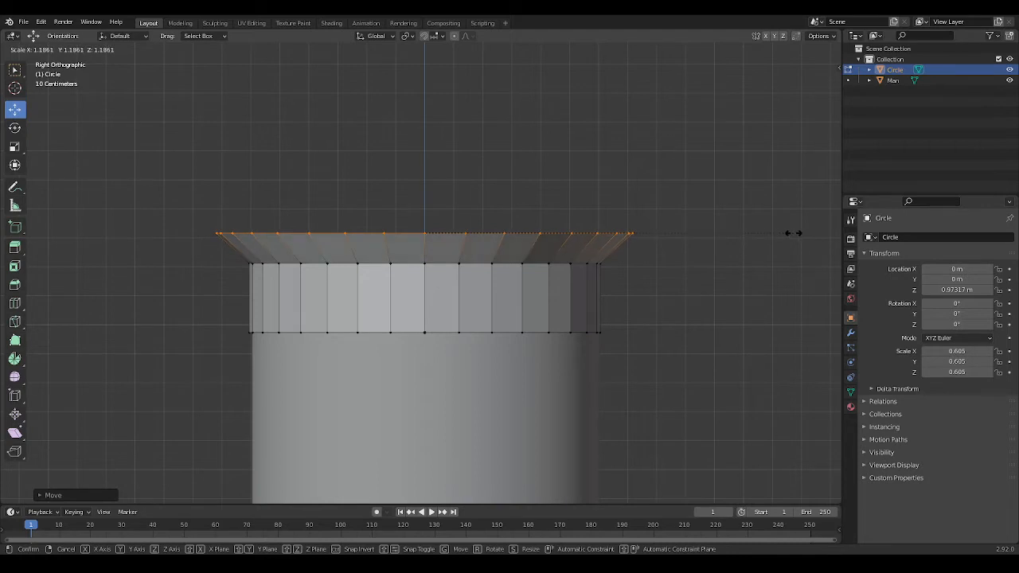
{"action": "left_click", "coordinate": [794, 233]}
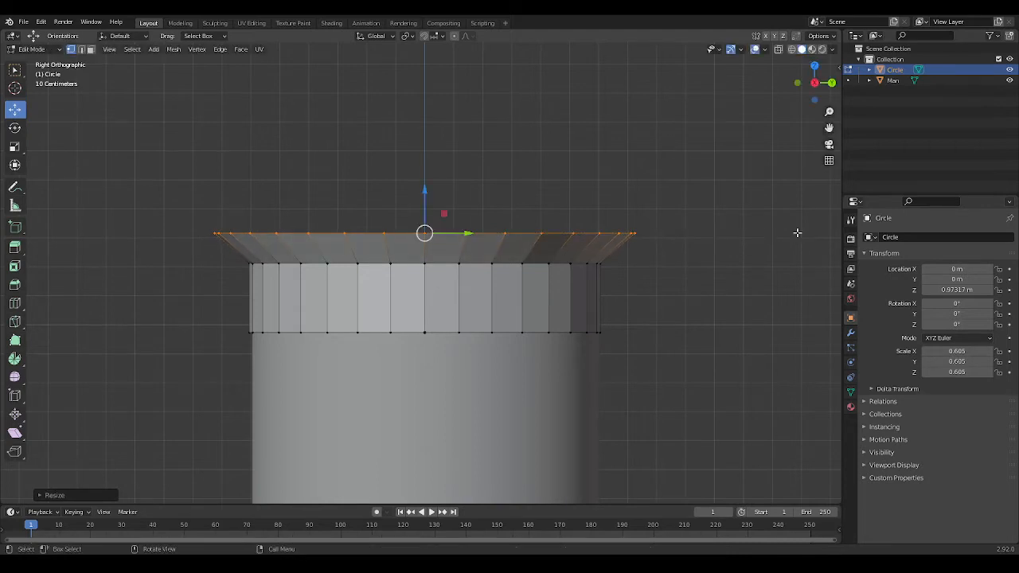
Step: Extrude the flared ring slightly outward and raise its outer edge to form a short upright lip
{"action": "key", "text": "s"}
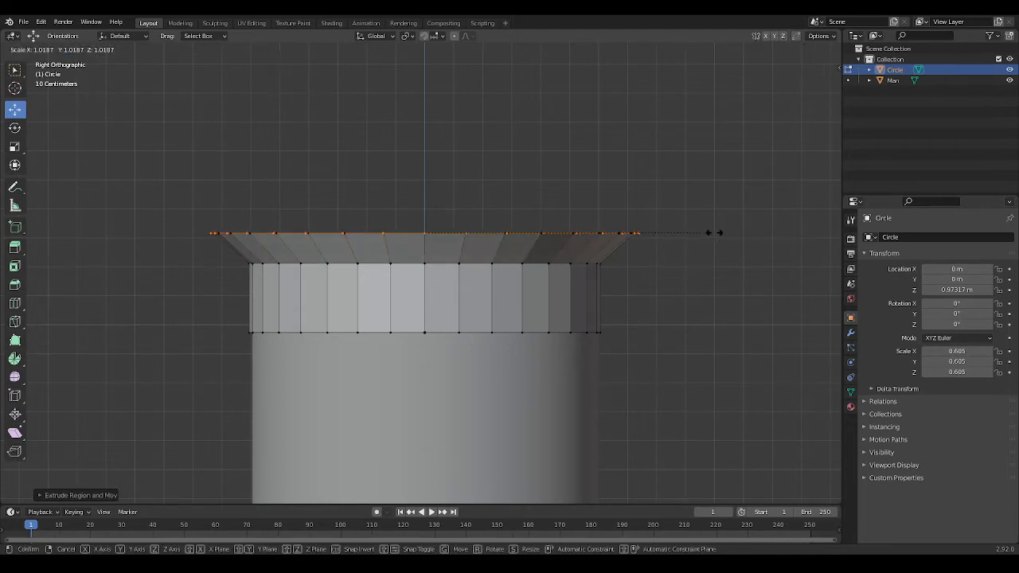
{"action": "left_click", "coordinate": [724, 231]}
{"action": "left_click_drag", "start_coordinate": [424, 192], "coordinate": [424, 174]}
Step: Extrude the lip's upper ring, scale it slightly inward and raise it a little to give the lip a top rim
{"action": "key", "text": "e"}
{"action": "left_click", "coordinate": [669, 236]}
{"action": "middle_click_drag", "start_coordinate": [588, 194], "coordinate": [584, 208]}
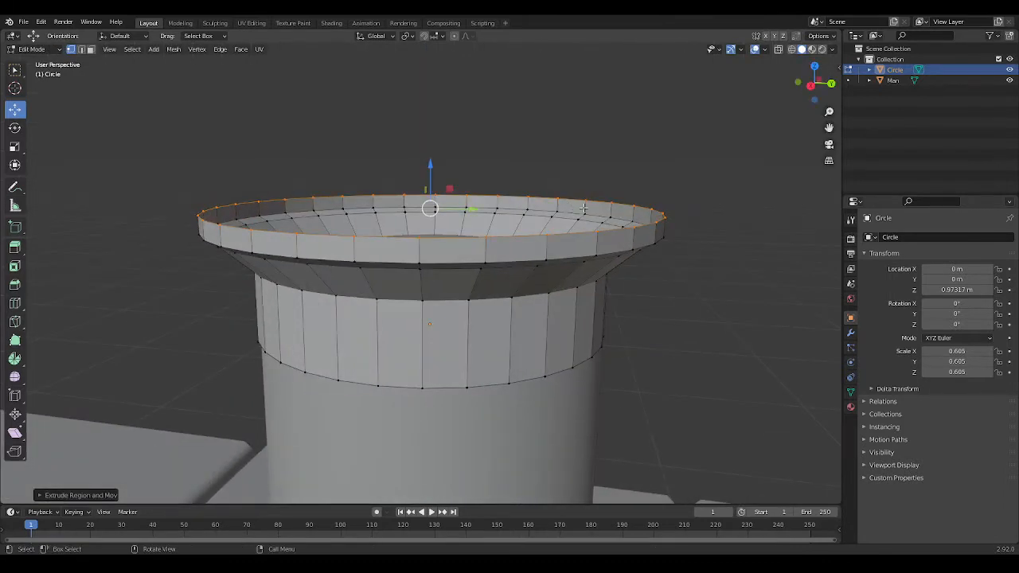
{"action": "key", "text": "s"}
{"action": "left_click", "coordinate": [683, 207]}
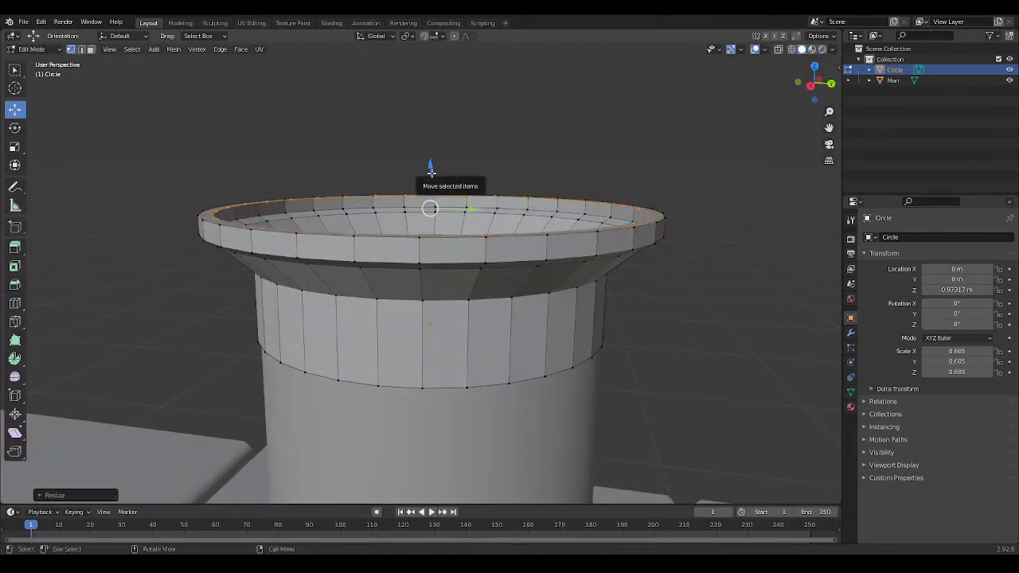
{"action": "left_click_drag", "start_coordinate": [431, 171], "coordinate": [433, 162]}
Step: In edge select mode from the top view, fill a face between the opposite inner rim edges just beyond the X axis on the +Y side
{"action": "middle_click_drag", "start_coordinate": [512, 152], "coordinate": [553, 203]}
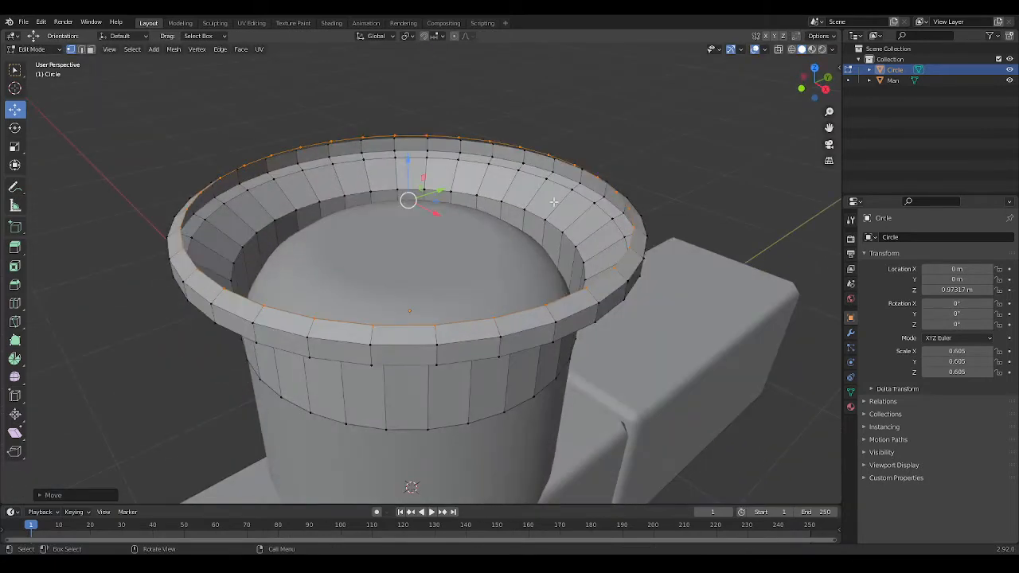
{"action": "left_click", "coordinate": [654, 153]}
{"action": "middle_click_drag", "start_coordinate": [653, 154], "coordinate": [659, 169]}
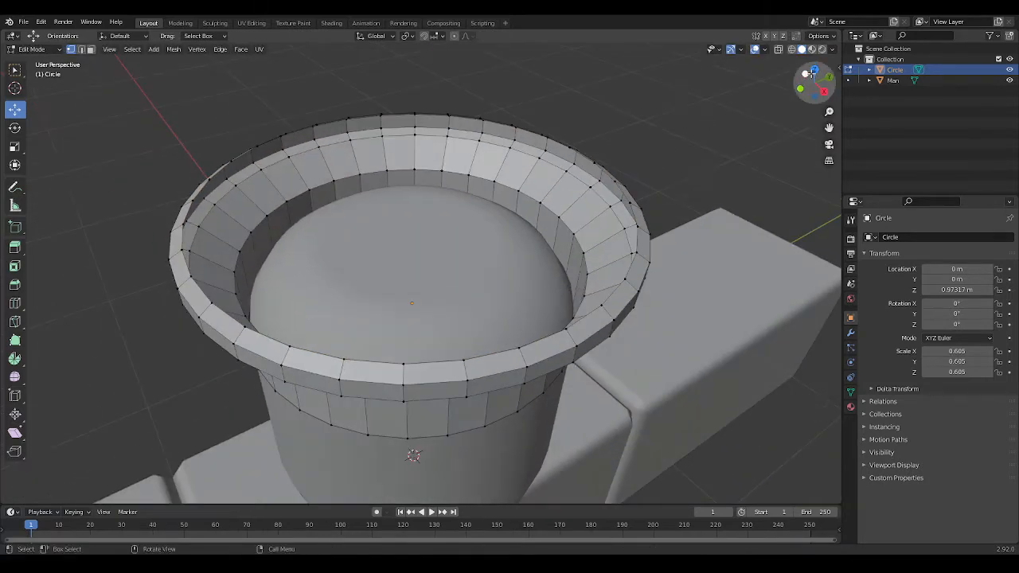
{"action": "left_click", "coordinate": [815, 72]}
{"action": "scroll", "coordinate": [441, 155], "scroll_direction": "up", "scroll_amount": 1}
{"action": "scroll", "coordinate": [230, 73], "scroll_direction": "down", "scroll_amount": 2}
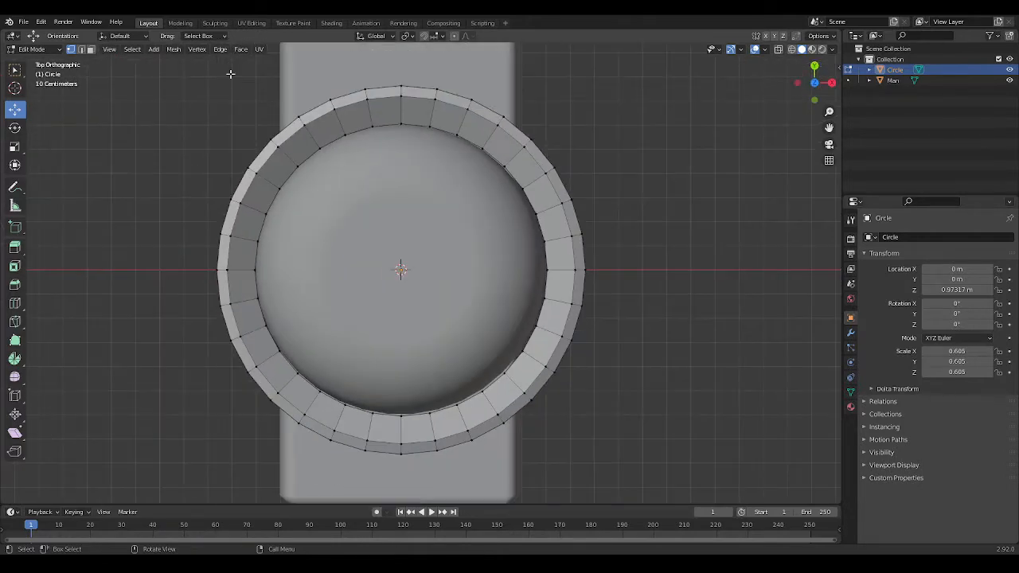
{"action": "left_click", "coordinate": [82, 49]}
{"action": "middle_click_drag", "start_coordinate": [596, 307], "coordinate": [610, 271]}
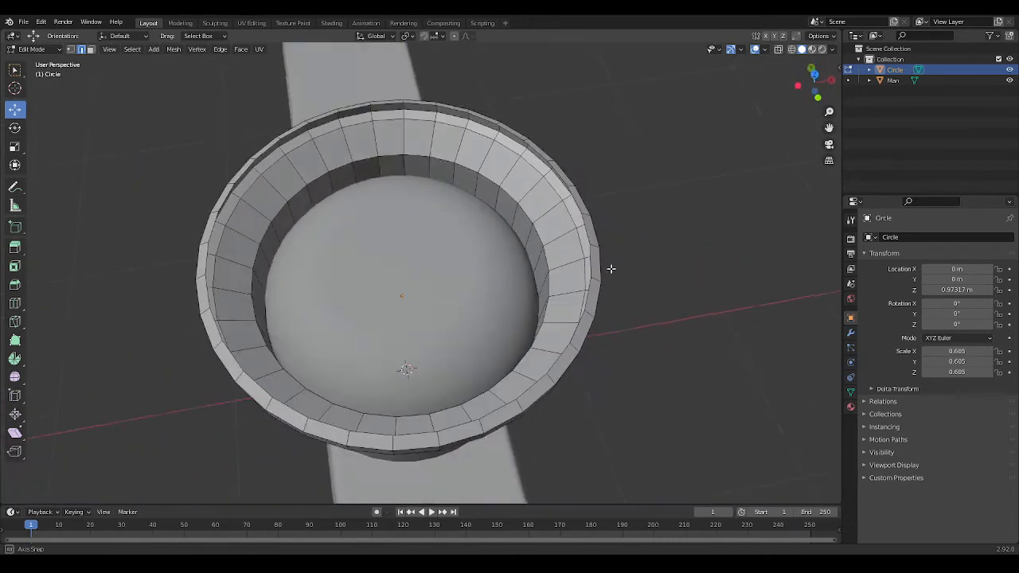
{"action": "left_click", "coordinate": [814, 72]}
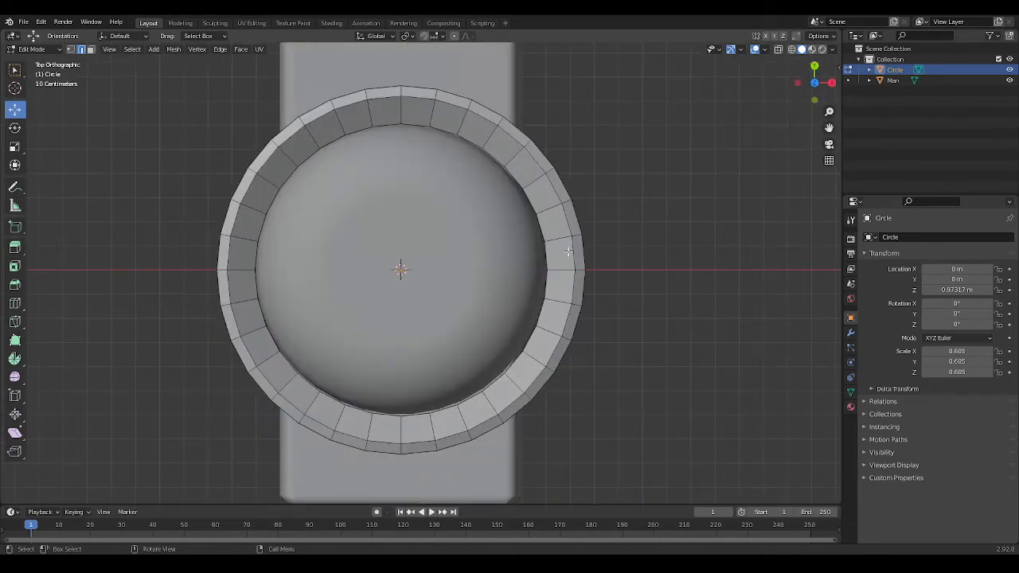
{"action": "left_click", "coordinate": [573, 251]}
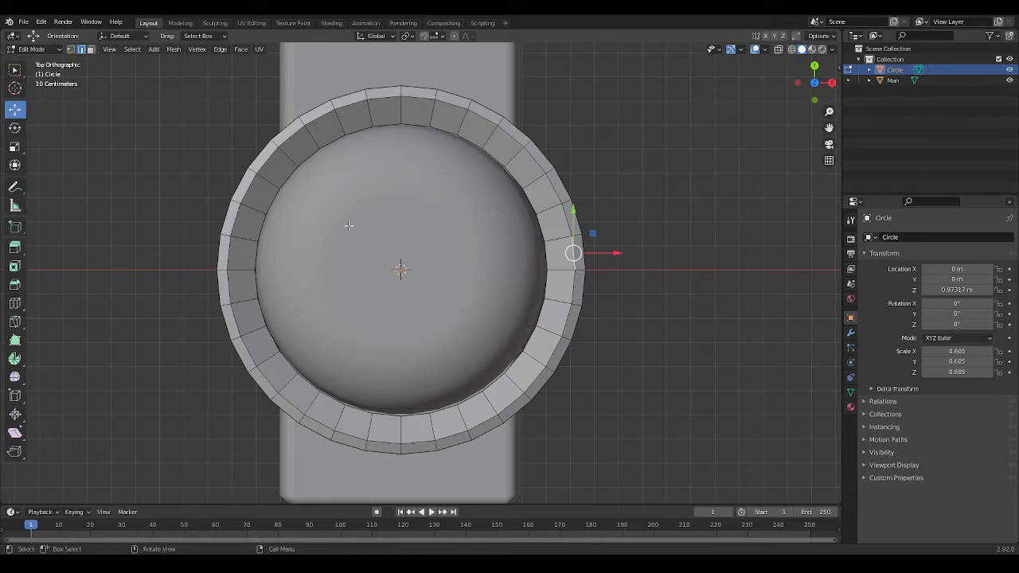
{"action": "left_click", "coordinate": [225, 246], "text": "shift"}
{"action": "key", "text": "f"}
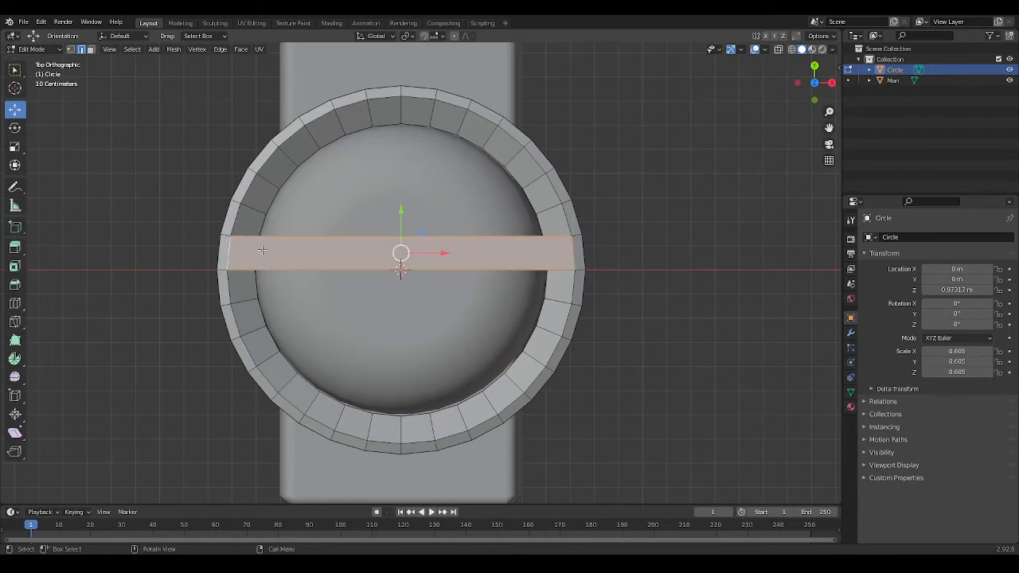
Step: Fill three more faces between opposite inner rim edges, continuing strip by strip from the first face toward +Y
{"action": "left_click", "coordinate": [657, 196]}
{"action": "left_click", "coordinate": [565, 217]}
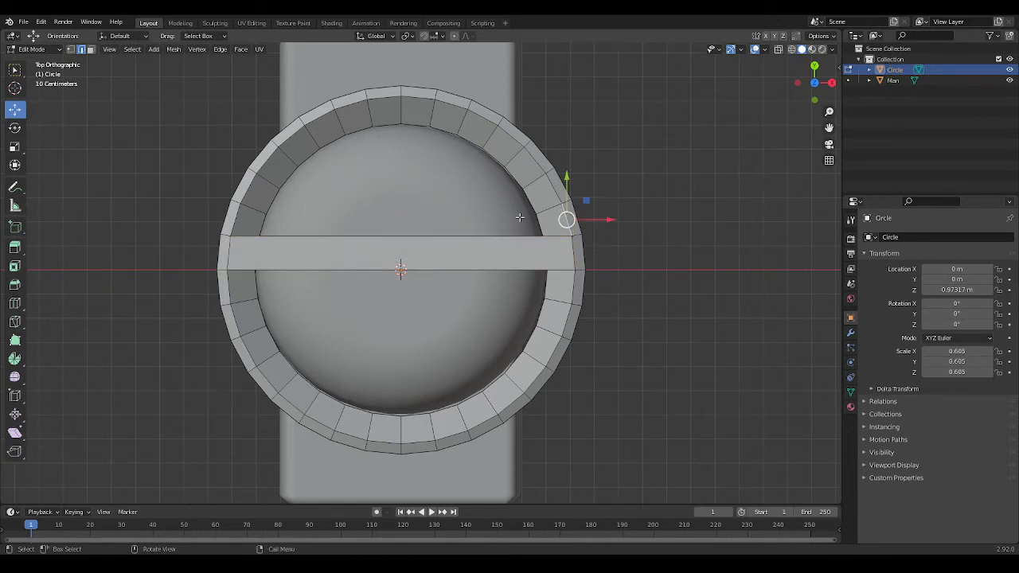
{"action": "left_click", "coordinate": [226, 208], "text": "shift"}
{"action": "left_click", "coordinate": [227, 208], "text": "shift"}
{"action": "left_click", "coordinate": [235, 216], "text": "shift"}
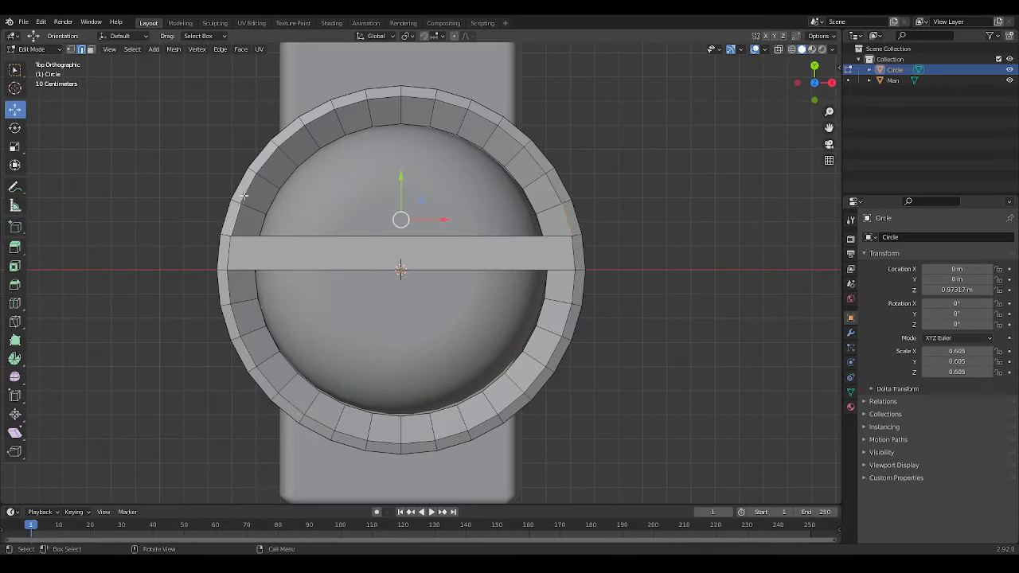
{"action": "key", "text": "f"}
{"action": "left_click", "coordinate": [246, 188]}
{"action": "left_click", "coordinate": [554, 188], "text": "shift"}
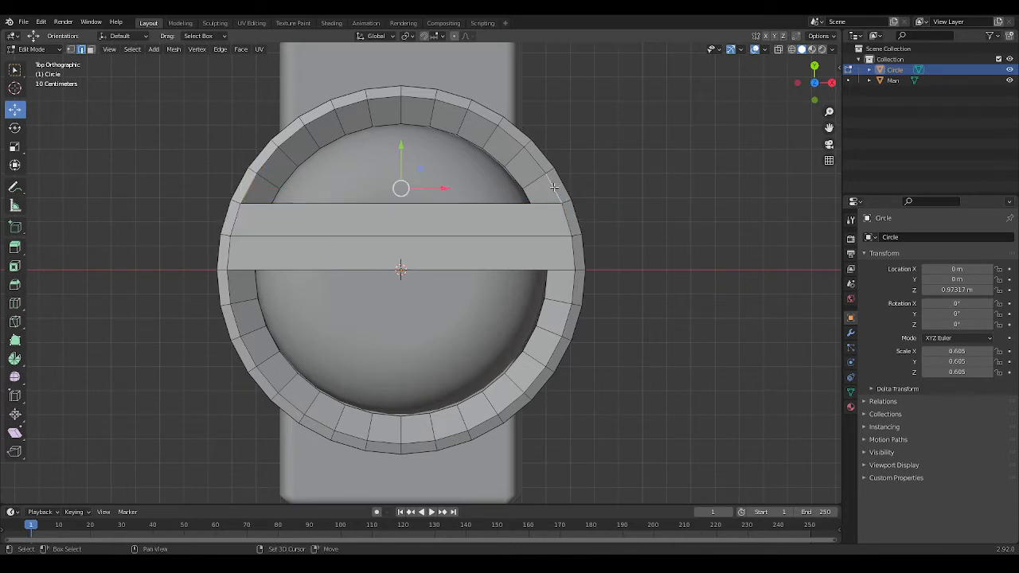
{"action": "key", "text": "f"}
{"action": "left_click", "coordinate": [534, 160]}
{"action": "left_click", "coordinate": [266, 158], "text": "shift"}
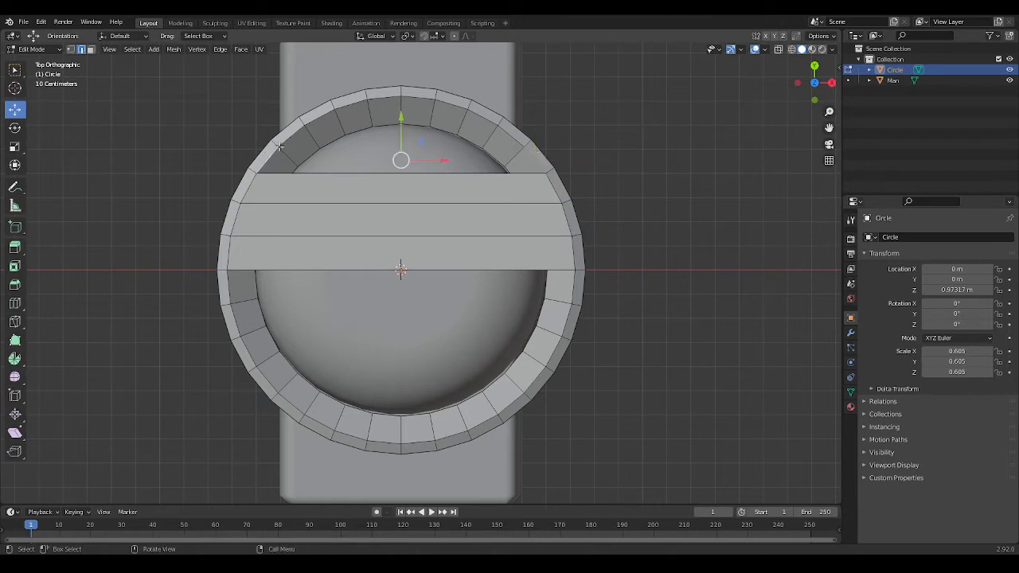
{"action": "key", "text": "f"}
Step: Fill the remaining strips between opposite inner rim edges up to the +Y end of the hat's opening
{"action": "left_click", "coordinate": [292, 135]}
{"action": "left_click", "coordinate": [513, 136], "text": "shift"}
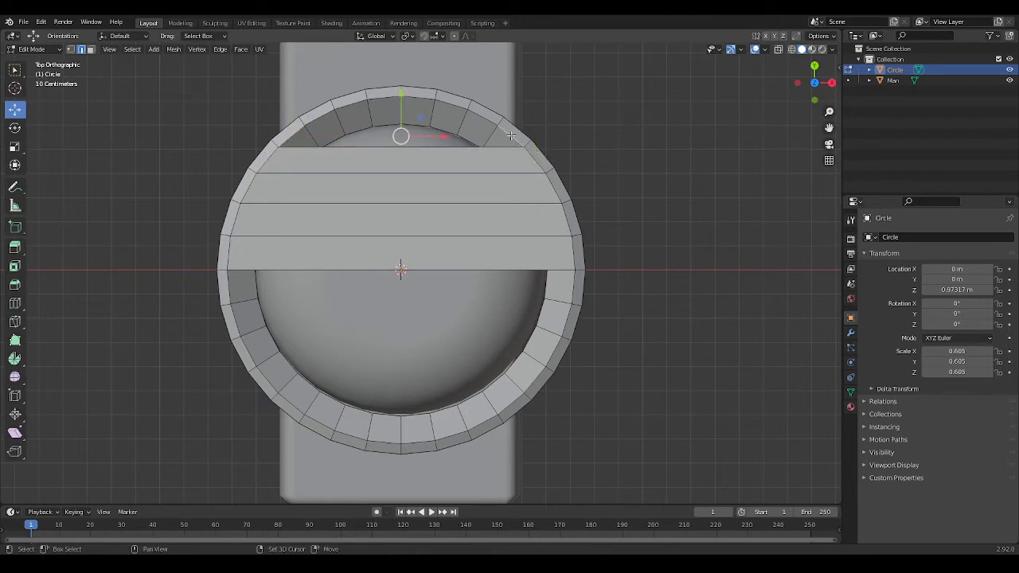
{"action": "key", "text": "f"}
{"action": "left_click", "coordinate": [483, 117]}
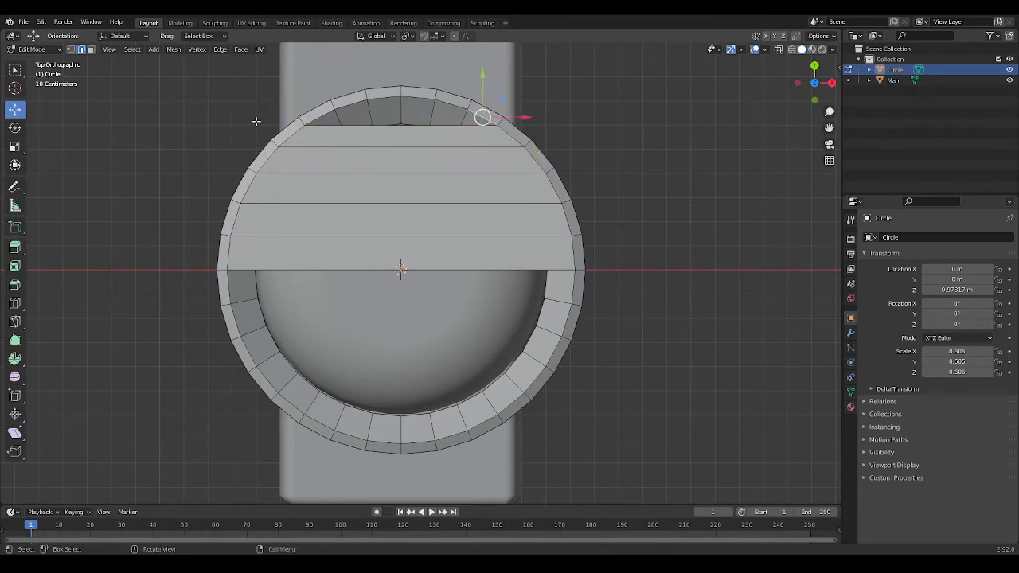
{"action": "left_click", "coordinate": [319, 116], "text": "shift"}
{"action": "key", "text": "f"}
{"action": "left_click", "coordinate": [348, 103]}
{"action": "left_click", "coordinate": [430, 98], "text": "shift"}
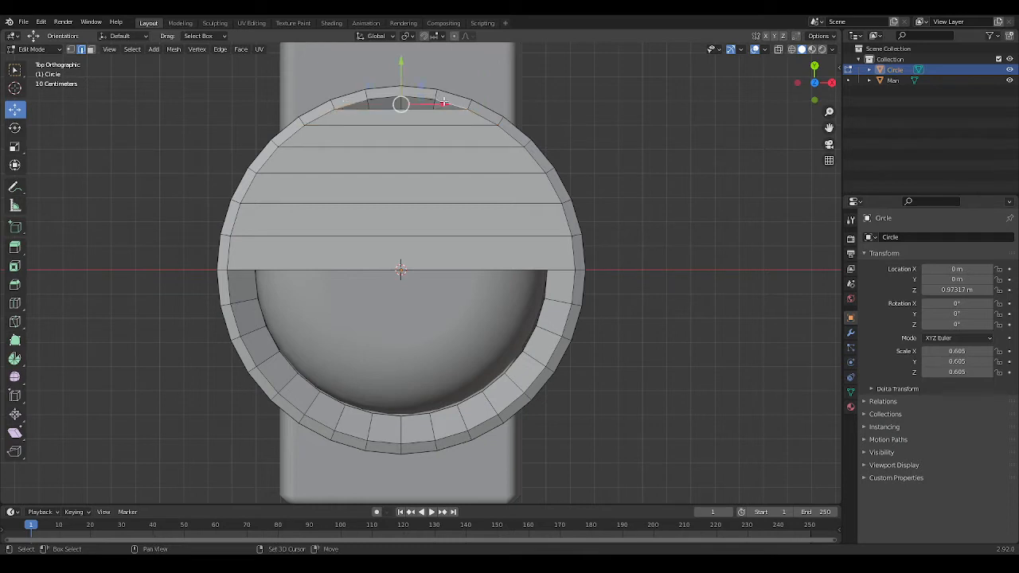
{"action": "key", "text": "f"}
{"action": "left_click", "coordinate": [426, 96]}
{"action": "left_click", "coordinate": [373, 111], "text": "shift"}
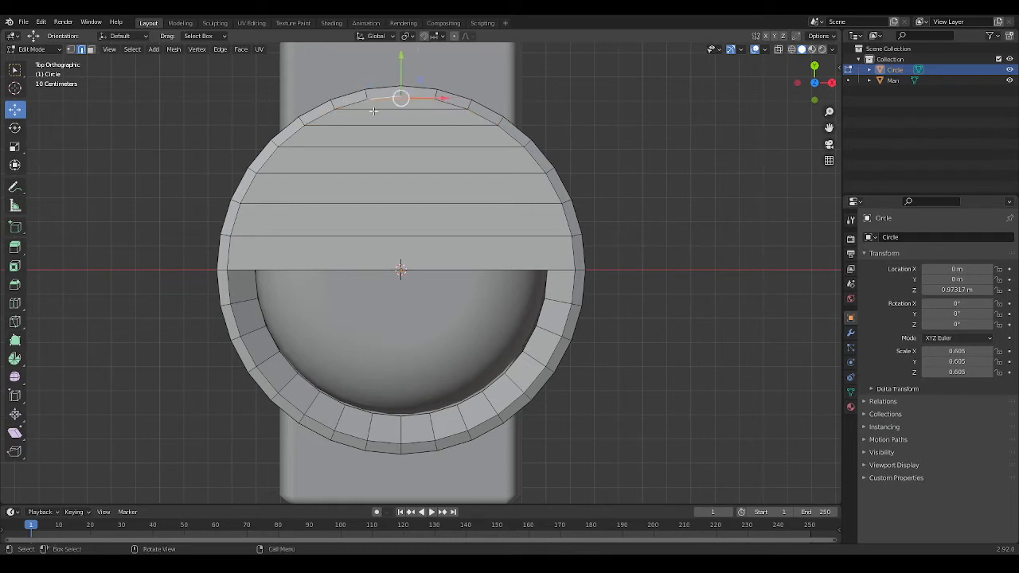
Step: Fill four faces between opposite inner rim edges, working strip by strip from the X axis toward -Y
{"action": "left_click", "coordinate": [228, 285]}
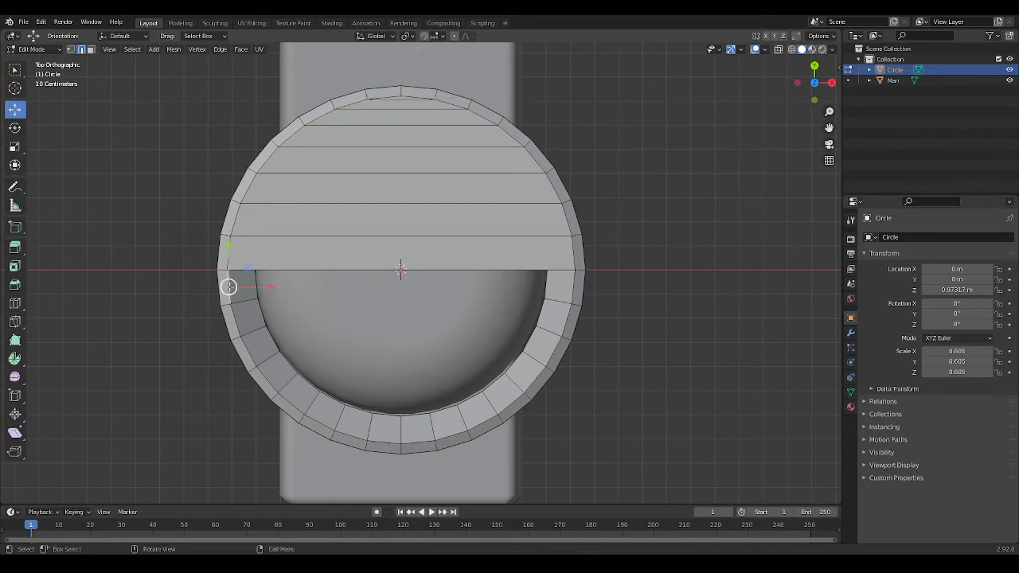
{"action": "left_click", "coordinate": [577, 281], "text": "shift"}
{"action": "key", "text": "f"}
{"action": "left_click", "coordinate": [565, 317]}
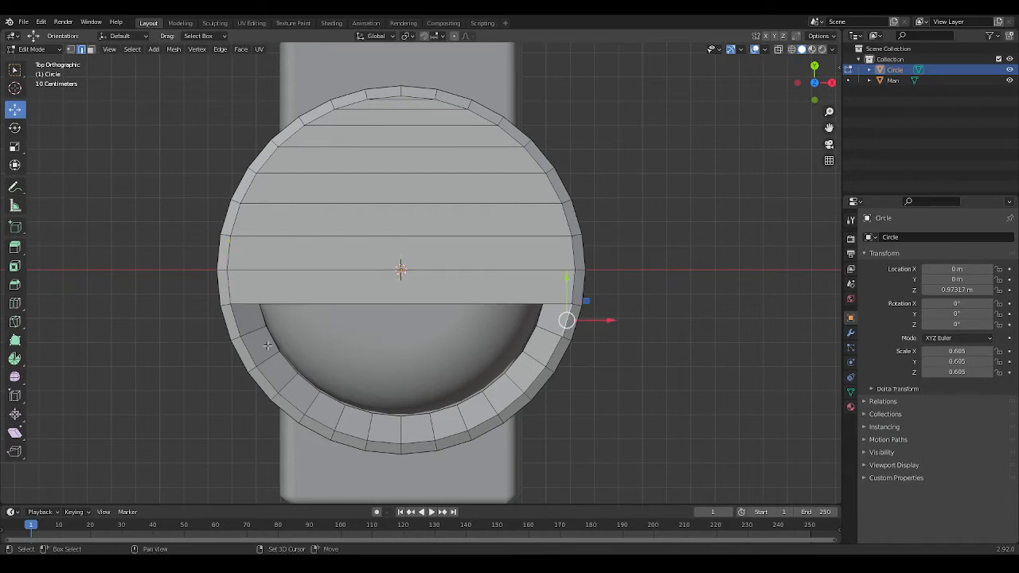
{"action": "left_click", "coordinate": [234, 328], "text": "shift"}
{"action": "key", "text": "f"}
{"action": "left_click", "coordinate": [246, 356]}
{"action": "left_click", "coordinate": [556, 359], "text": "shift"}
{"action": "key", "text": "f"}
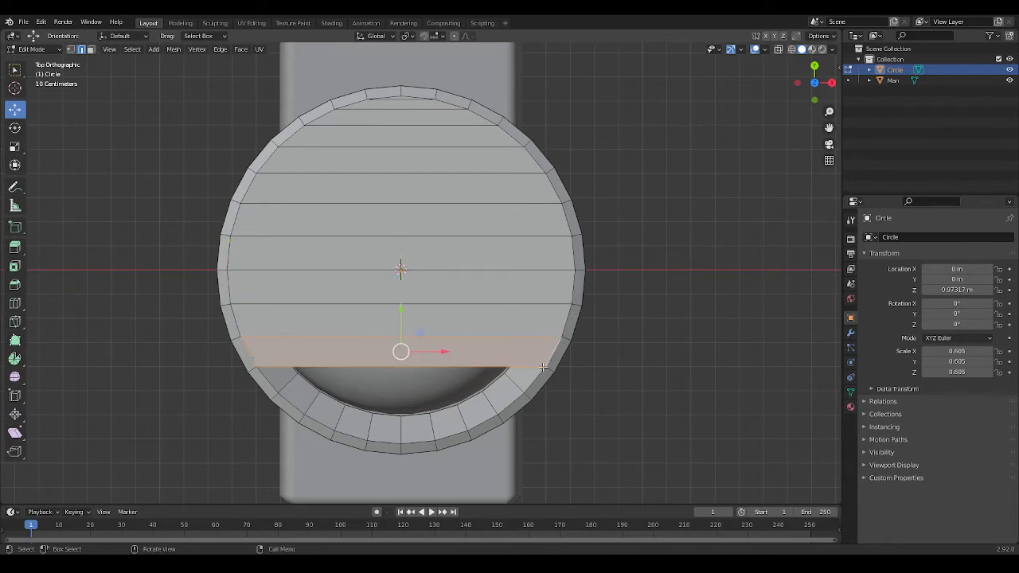
{"action": "left_click", "coordinate": [531, 382]}
{"action": "left_click", "coordinate": [268, 386], "text": "shift"}
{"action": "key", "text": "f"}
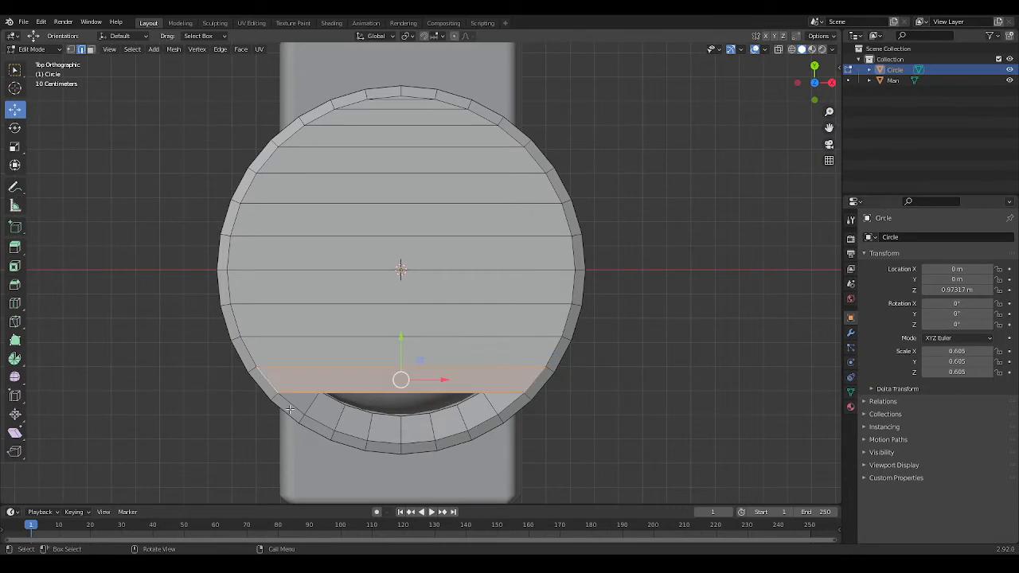
Step: Fill the last three strips between opposite inner rim edges to close the -Y end of the hat's top
{"action": "left_click", "coordinate": [284, 408]}
{"action": "left_click", "coordinate": [508, 408]}
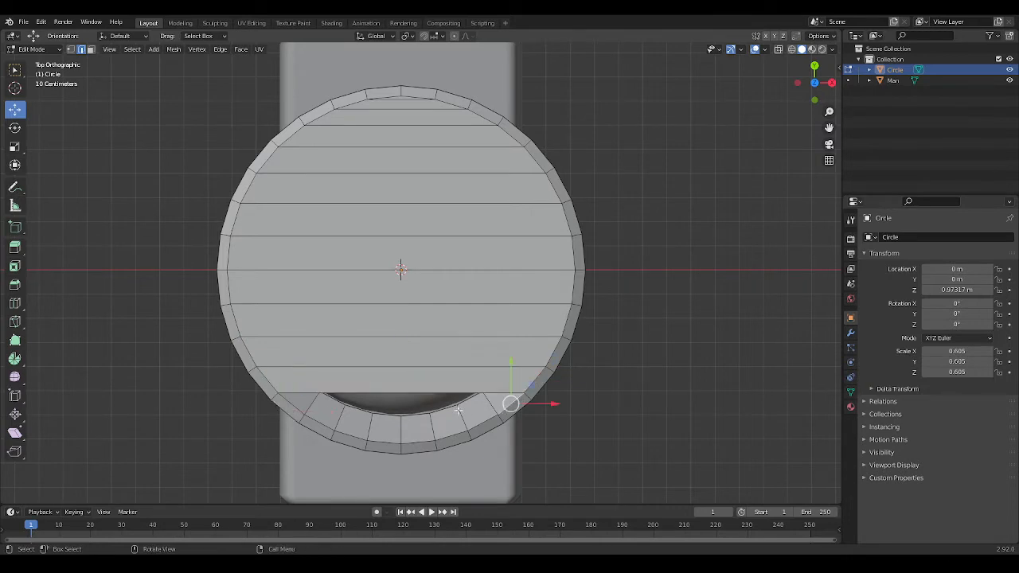
{"action": "left_click", "coordinate": [291, 407], "text": "shift"}
{"action": "key", "text": "f"}
{"action": "left_click", "coordinate": [316, 420]}
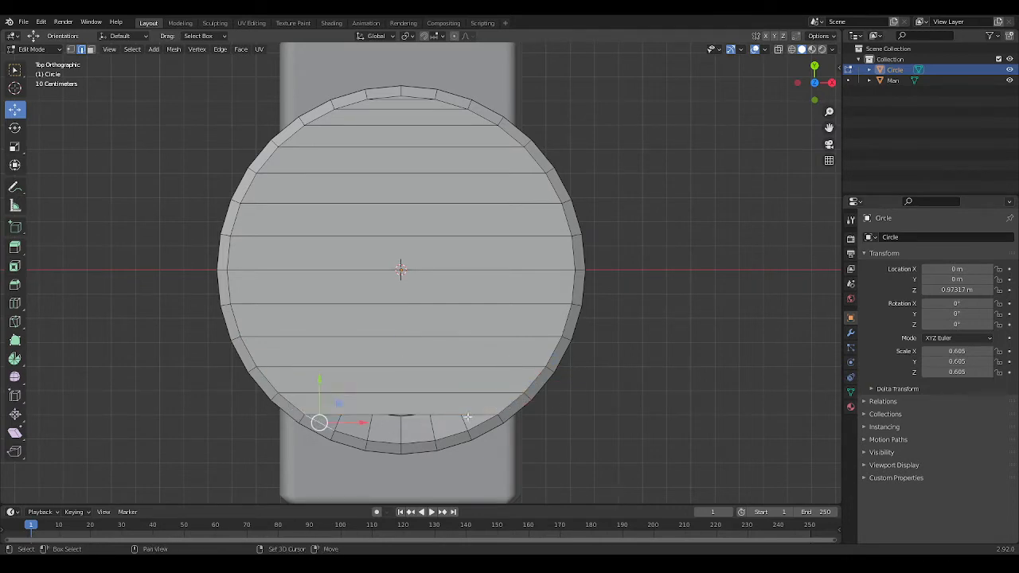
{"action": "left_click", "coordinate": [483, 423], "text": "shift"}
{"action": "key", "text": "f"}
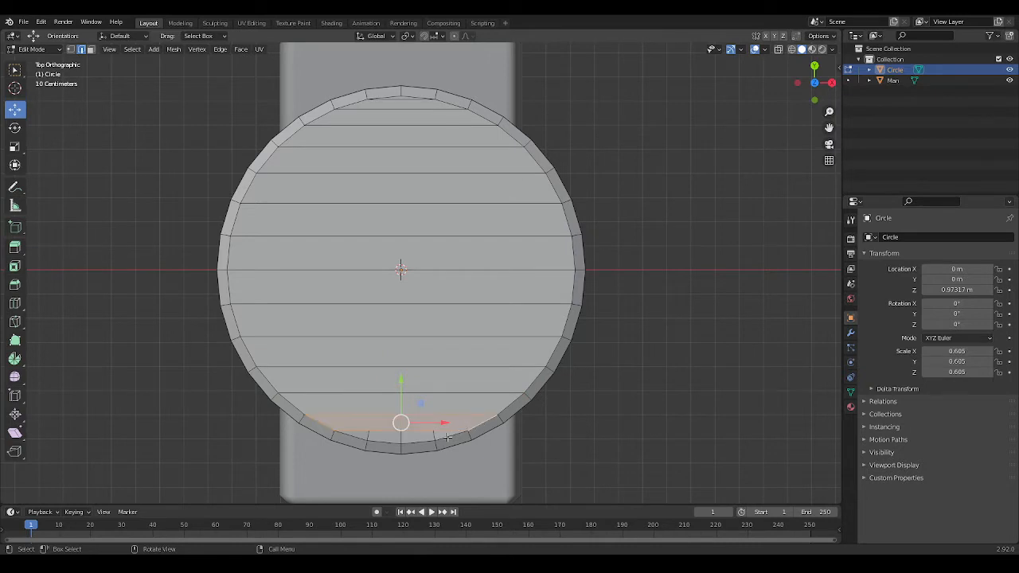
{"action": "left_click", "coordinate": [447, 437]}
{"action": "left_click", "coordinate": [349, 435], "text": "shift"}
{"action": "key", "text": "f"}
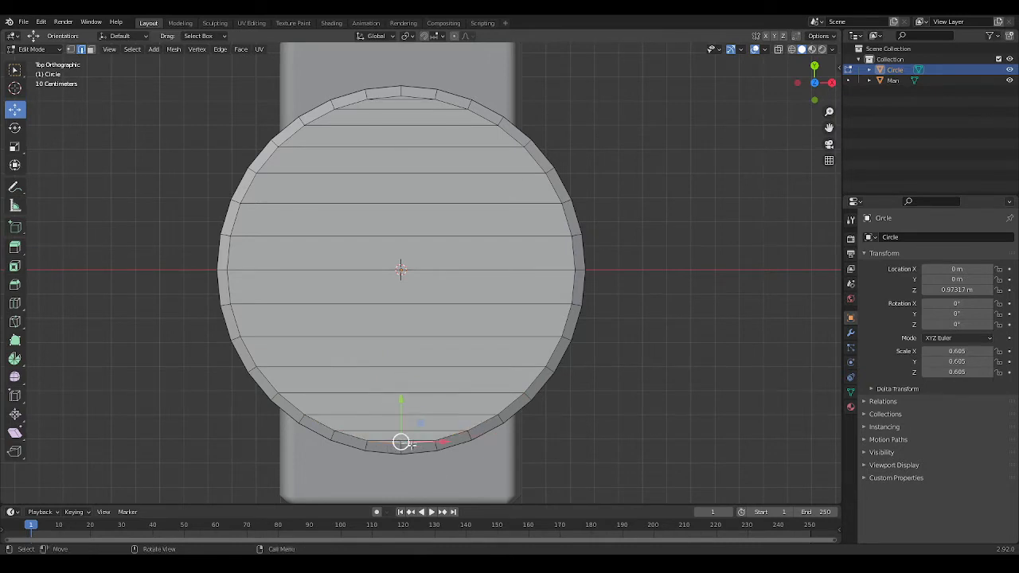
Step: Select the edge loop across the hat's middle and, in left view, raise it about 0.09 m with smooth proportional editing at size 1.33
{"action": "middle_click_drag", "start_coordinate": [585, 430], "coordinate": [700, 313]}
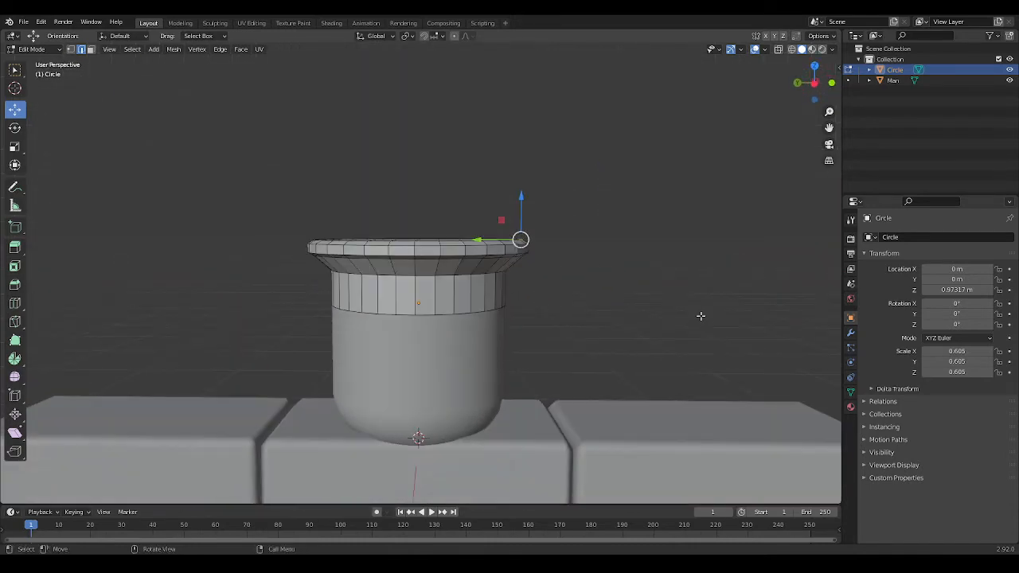
{"action": "left_click", "coordinate": [815, 88]}
{"action": "scroll", "coordinate": [698, 255], "scroll_direction": "up", "scroll_amount": 1}
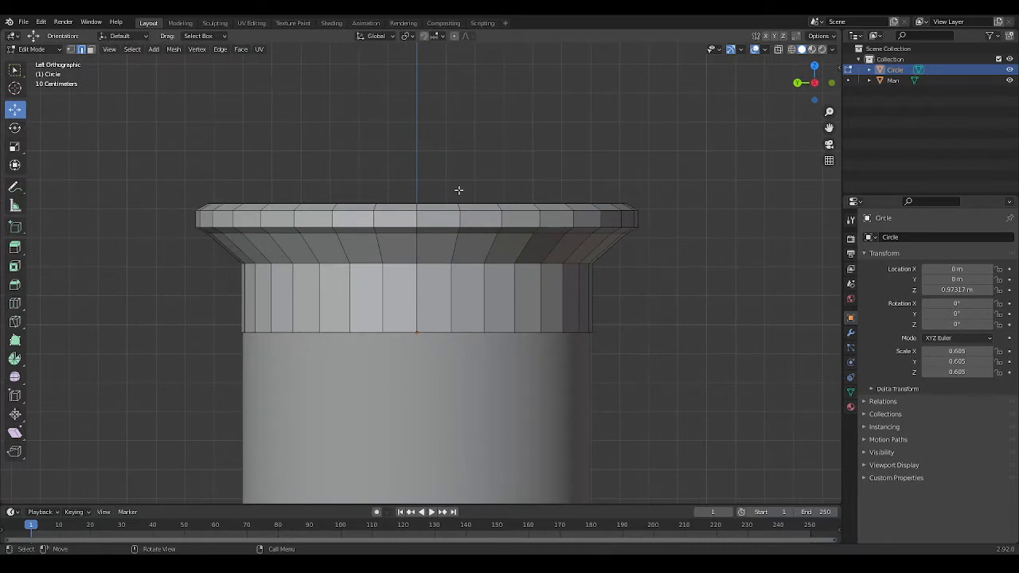
{"action": "middle_click_drag", "start_coordinate": [459, 190], "coordinate": [537, 155]}
{"action": "left_click", "coordinate": [406, 270], "text": "alt"}
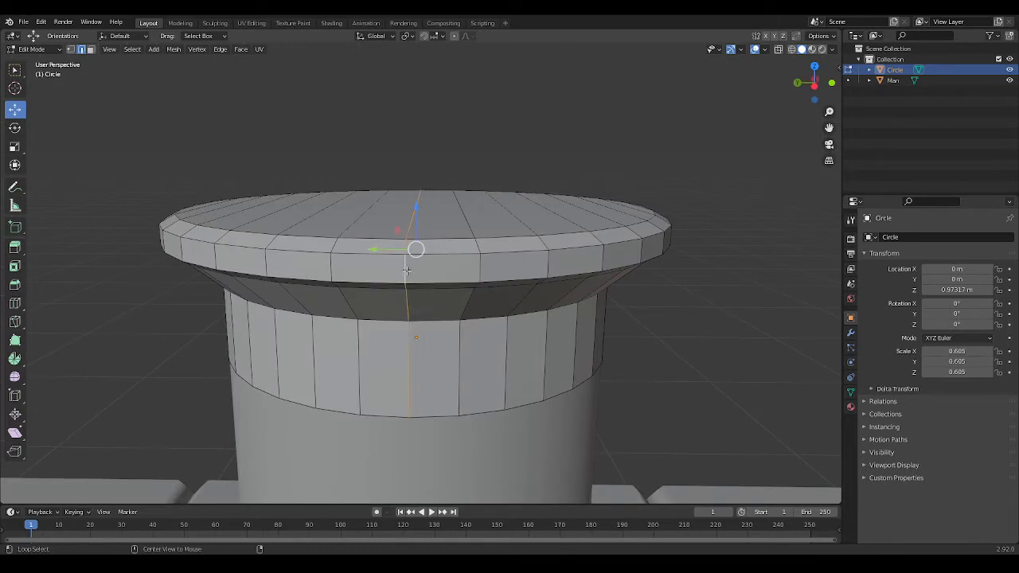
{"action": "middle_click_drag", "start_coordinate": [406, 271], "coordinate": [689, 345]}
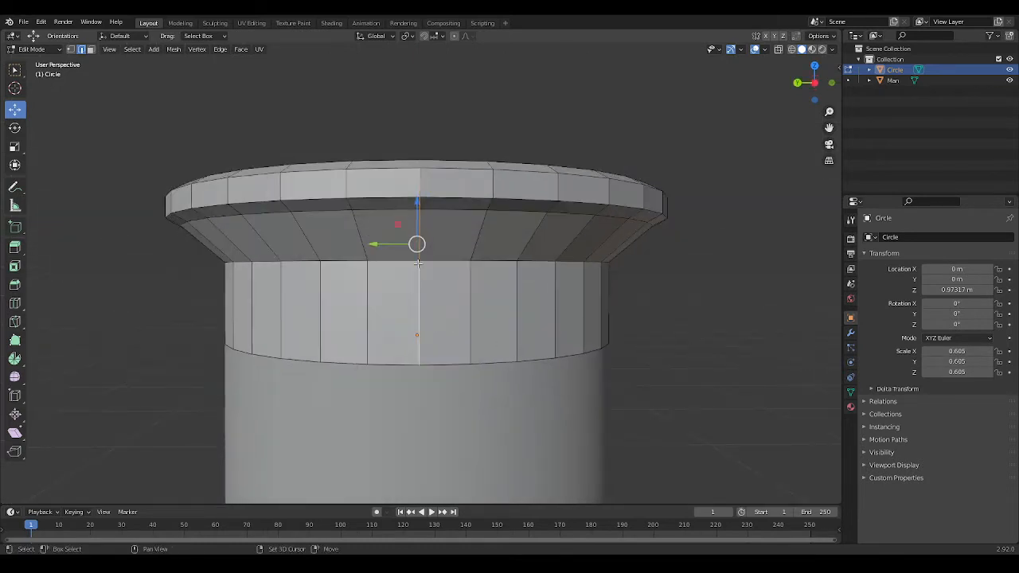
{"action": "middle_click_drag", "start_coordinate": [417, 262], "coordinate": [557, 314]}
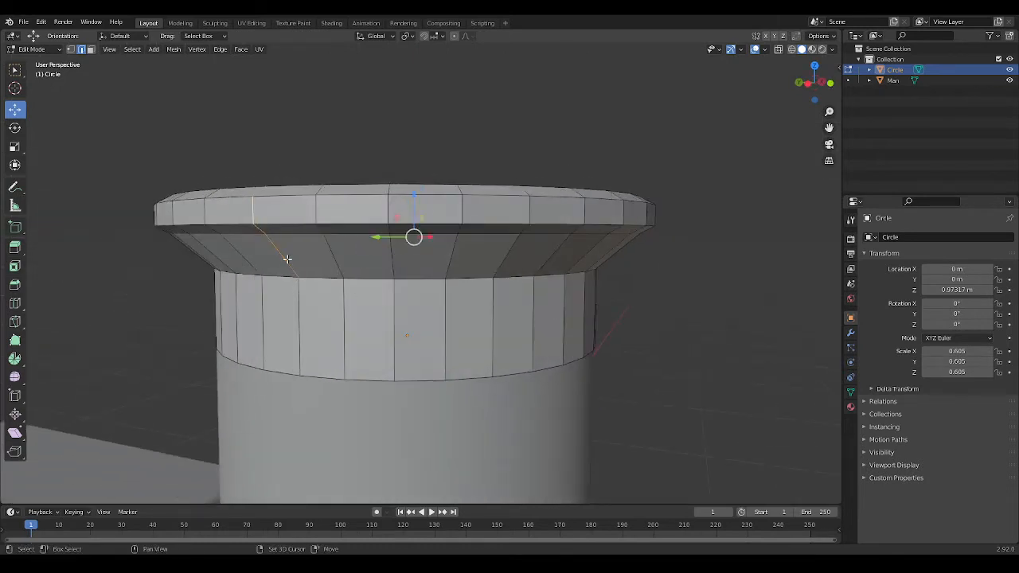
{"action": "middle_click_drag", "start_coordinate": [631, 322], "coordinate": [415, 336]}
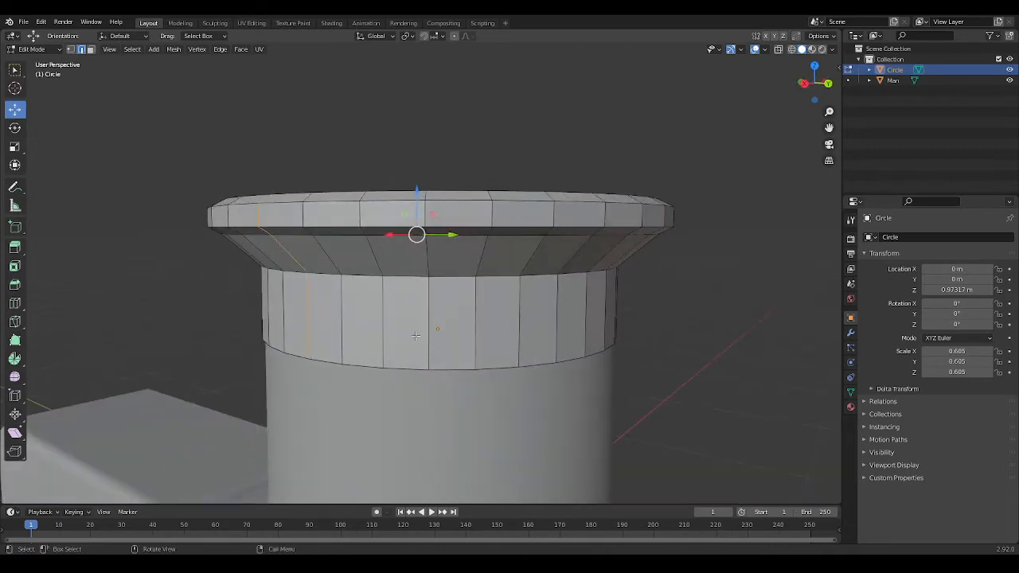
{"action": "middle_click_drag", "start_coordinate": [296, 274], "coordinate": [598, 284]}
{"action": "scroll", "coordinate": [598, 285], "scroll_direction": "down", "scroll_amount": 3}
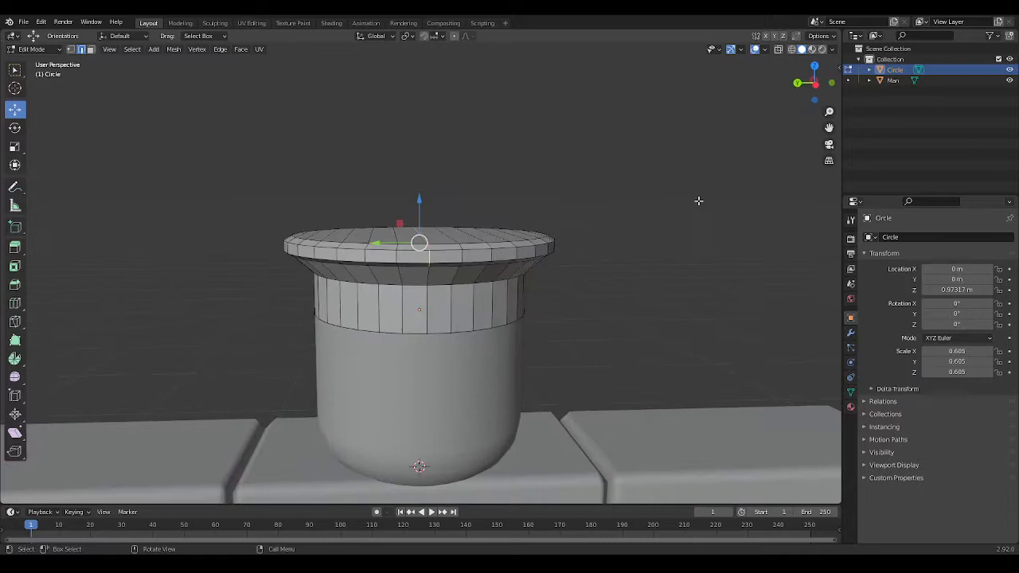
{"action": "left_click", "coordinate": [807, 96]}
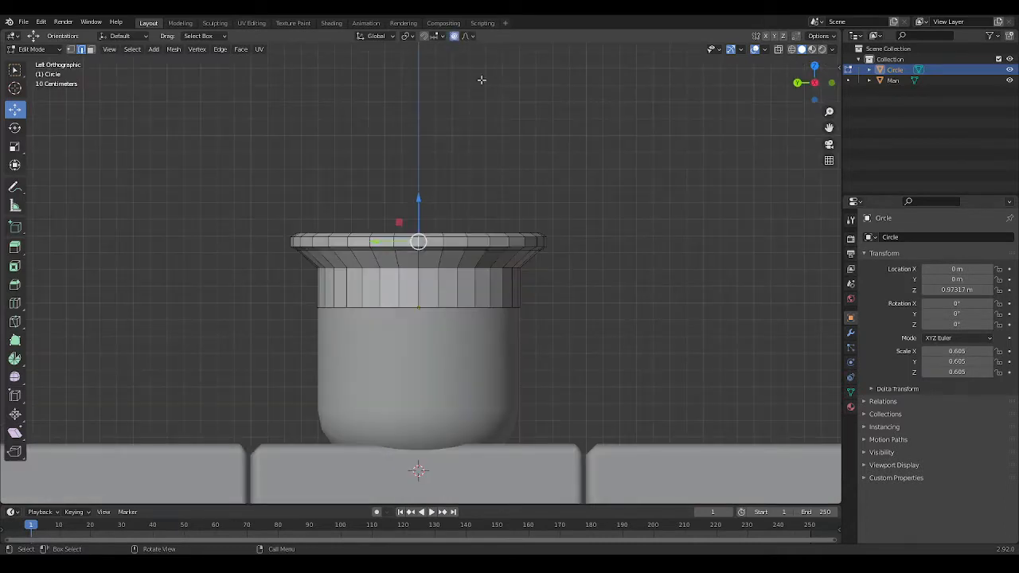
{"action": "scroll", "coordinate": [537, 214], "scroll_direction": "up", "scroll_amount": 3}
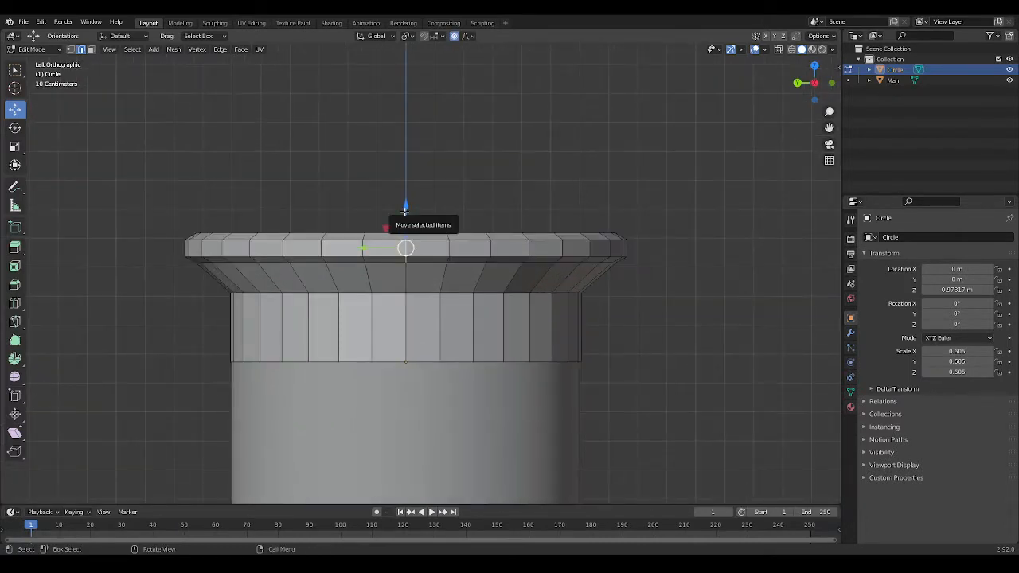
{"action": "left_click_drag", "start_coordinate": [409, 213], "coordinate": [408, 184]}
{"action": "scroll", "coordinate": [409, 188], "scroll_direction": "down", "scroll_amount": 1}
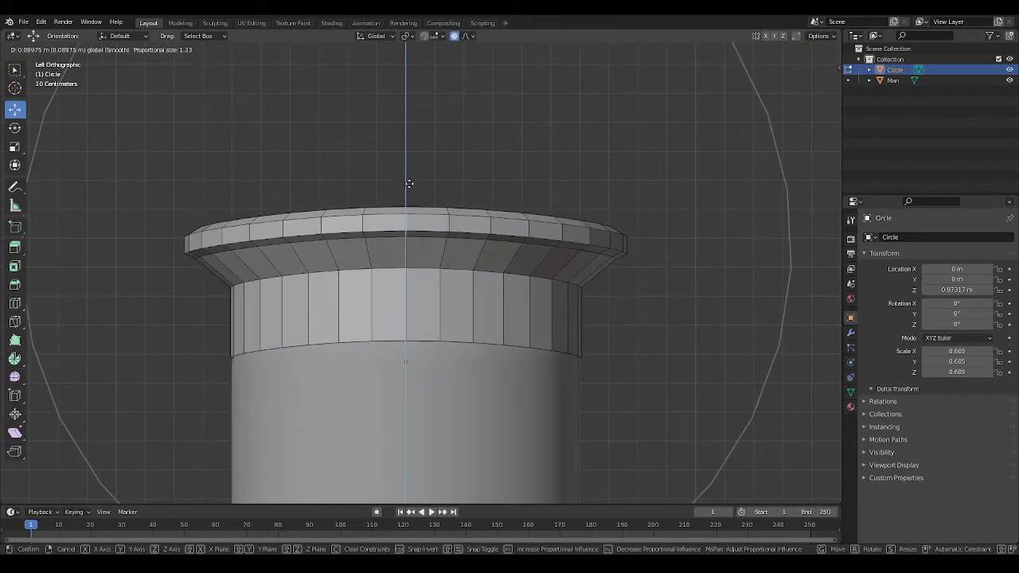
{"action": "left_click_drag", "start_coordinate": [409, 184], "coordinate": [409, 184]}
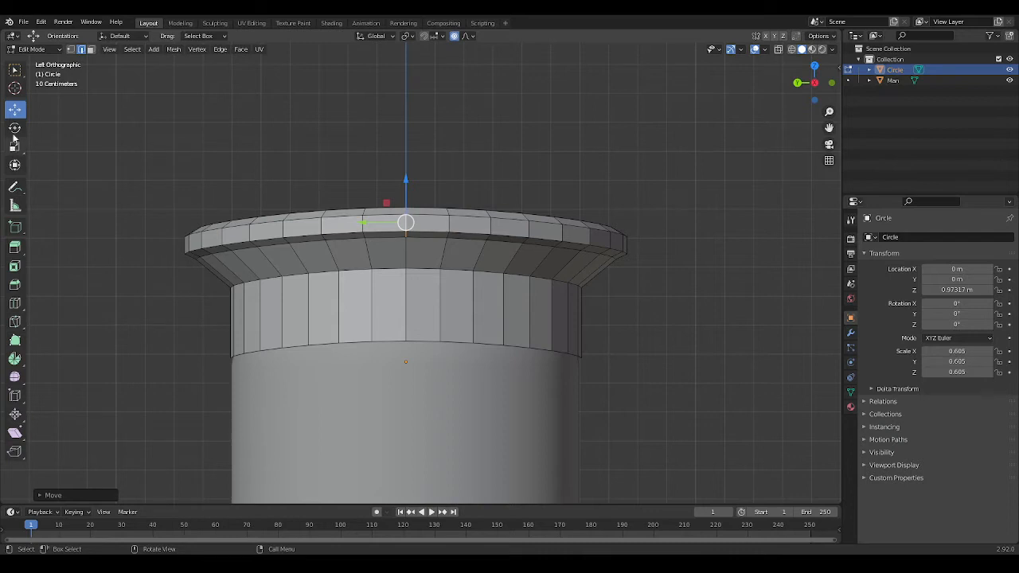
Step: Turn off proportional editing, lower the whole hat mesh slightly along Z onto the head, and deselect it
{"action": "left_click", "coordinate": [454, 36]}
{"action": "left_click_drag", "start_coordinate": [406, 183], "coordinate": [406, 204]}
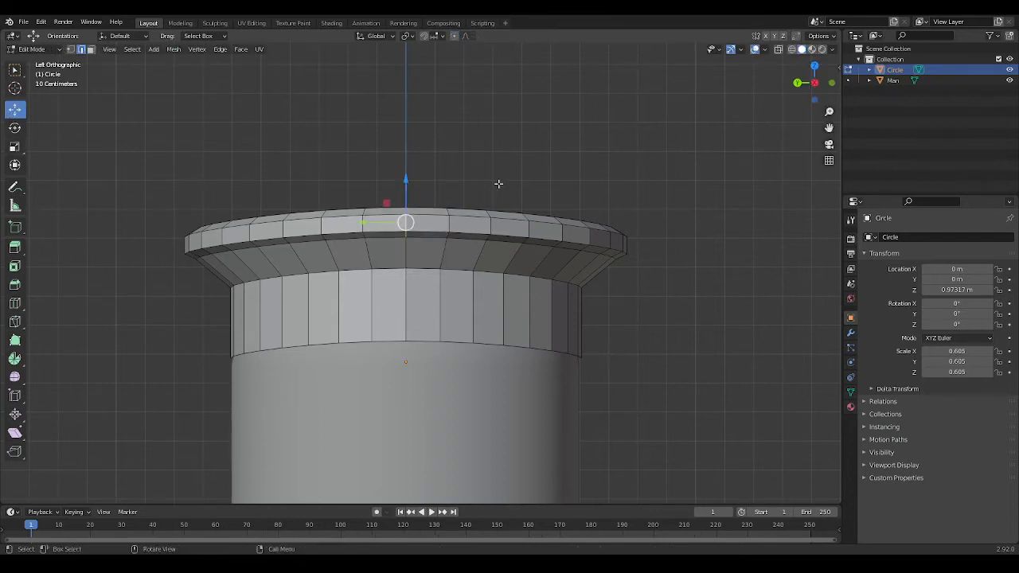
{"action": "key", "text": "a"}
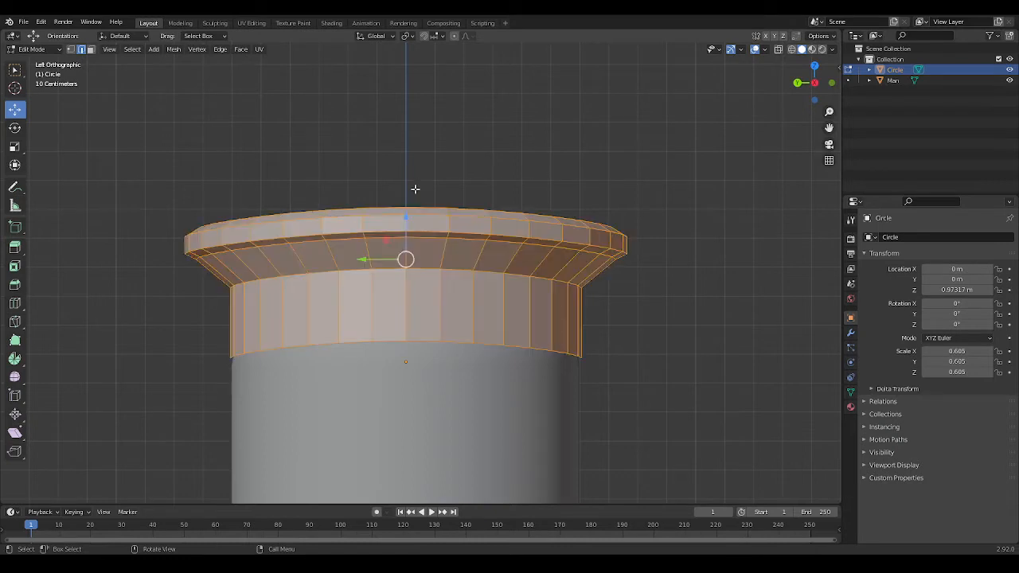
{"action": "left_click_drag", "start_coordinate": [406, 216], "coordinate": [406, 230]}
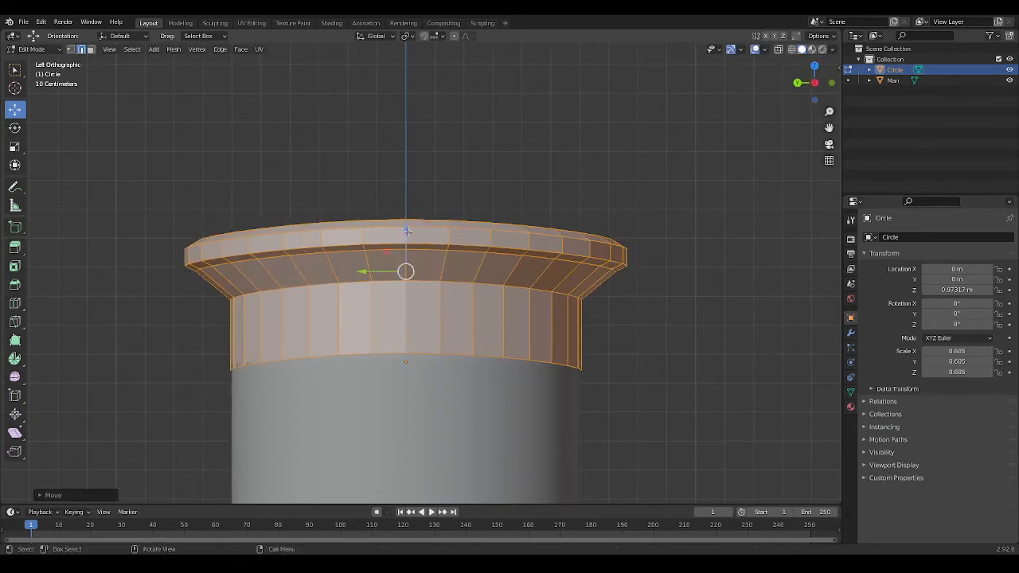
{"action": "left_click", "coordinate": [573, 161]}
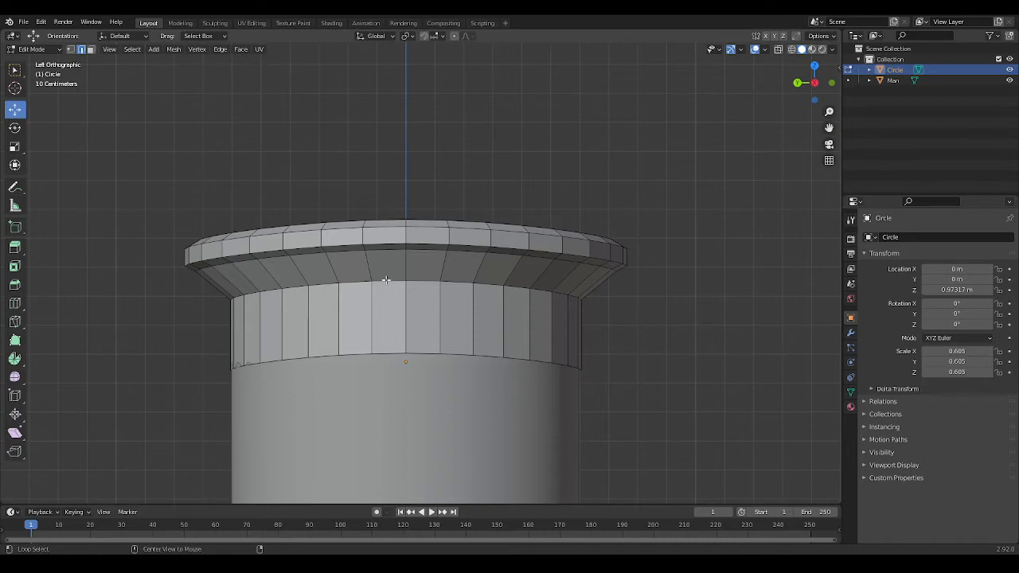
Step: Flatten the band's upper edge ring by scaling it to 0 along the global Z axis
{"action": "left_click", "coordinate": [385, 284], "text": "alt"}
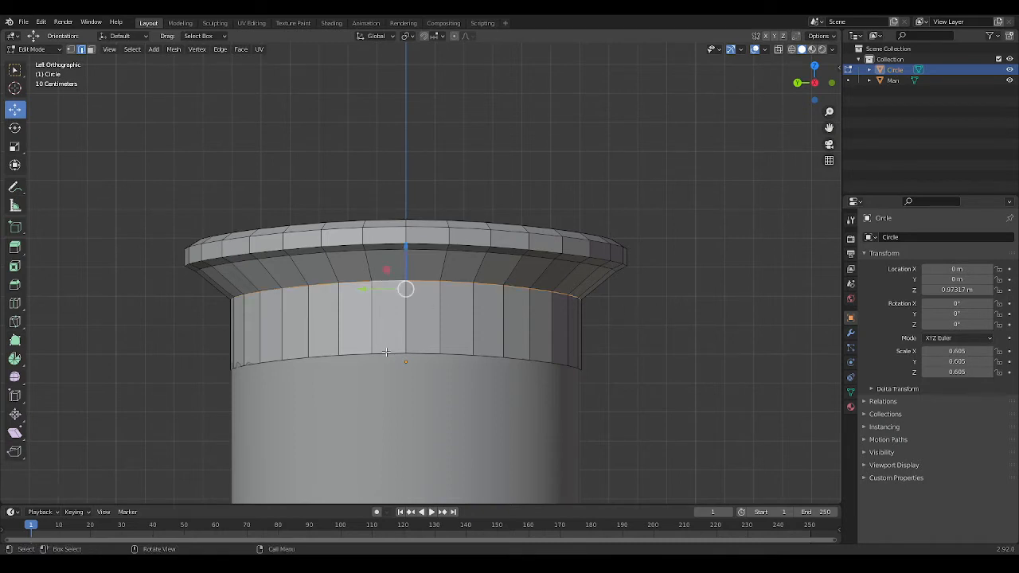
{"action": "key", "text": "s"}
{"action": "key", "text": "z"}
{"action": "key", "text": "0"}
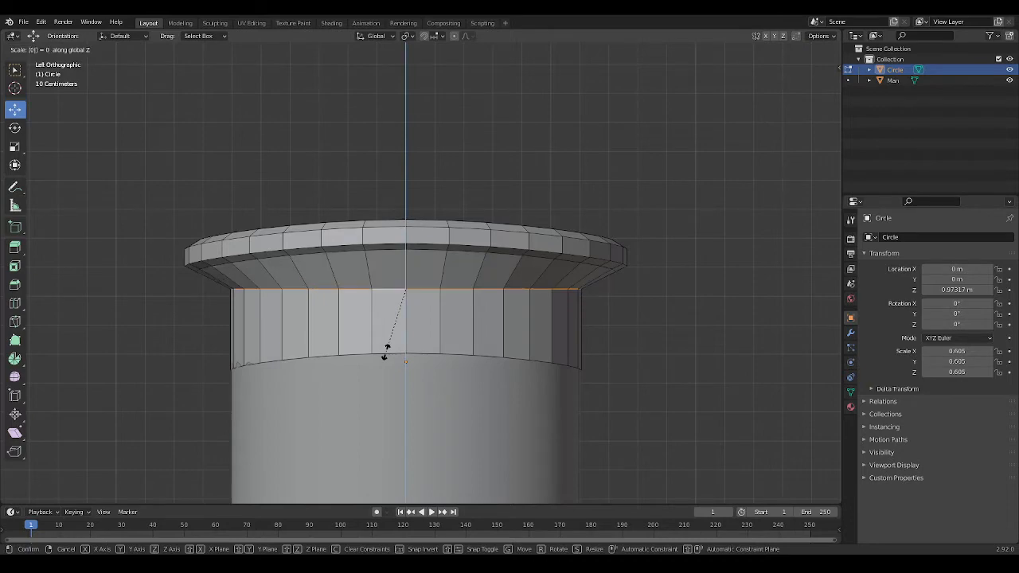
{"action": "key", "text": "Return"}
Step: Flatten the band's lower edge ring by scaling it to 0 along the global Z axis
{"action": "mouse_move", "coordinate": [467, 374]}
{"action": "middle_mouse_down"}
{"action": "mouse_move", "coordinate": [568, 391]}
{"action": "mouse_move", "coordinate": [632, 384]}
{"action": "mouse_move", "coordinate": [593, 370]}
{"action": "mouse_move", "coordinate": [475, 374]}
{"action": "middle_mouse_up"}
{"action": "left_click", "coordinate": [457, 363], "text": "alt"}
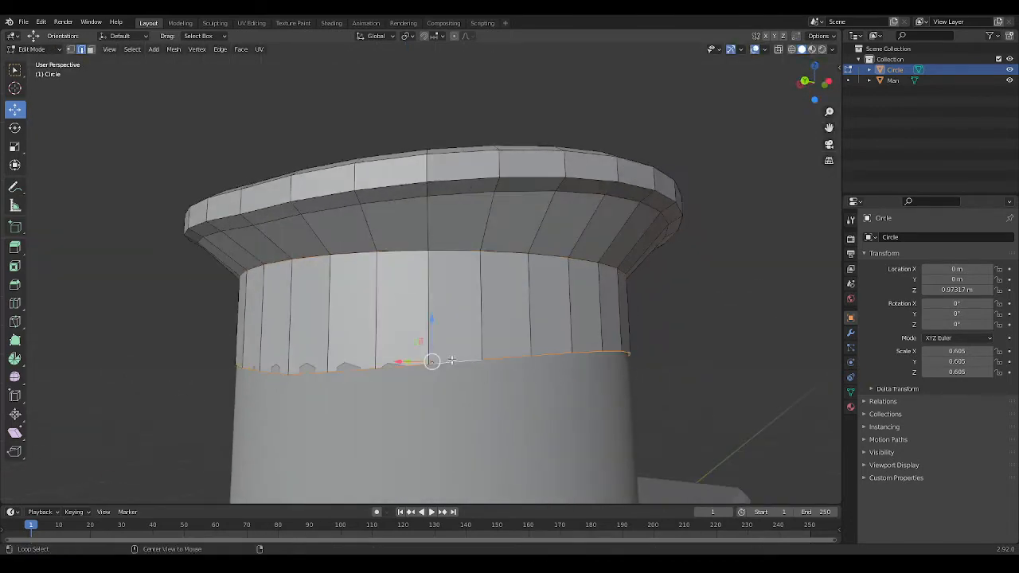
{"action": "key", "text": "s"}
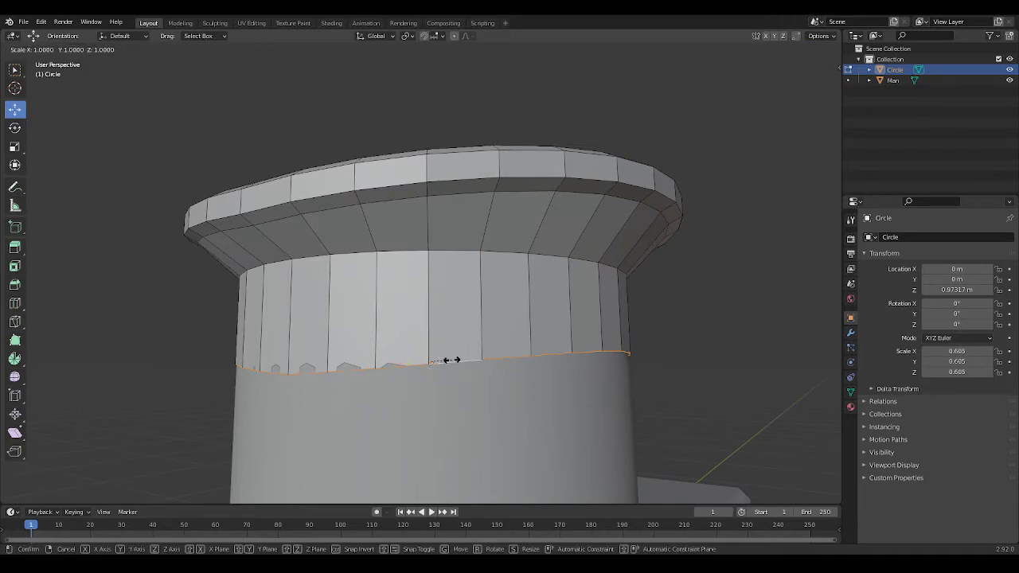
{"action": "key", "text": "z"}
{"action": "key", "text": "0"}
{"action": "key", "text": "Return"}
{"action": "middle_click_drag", "start_coordinate": [451, 361], "coordinate": [380, 389]}
{"action": "scroll", "coordinate": [256, 360], "scroll_direction": "down", "scroll_amount": 2}
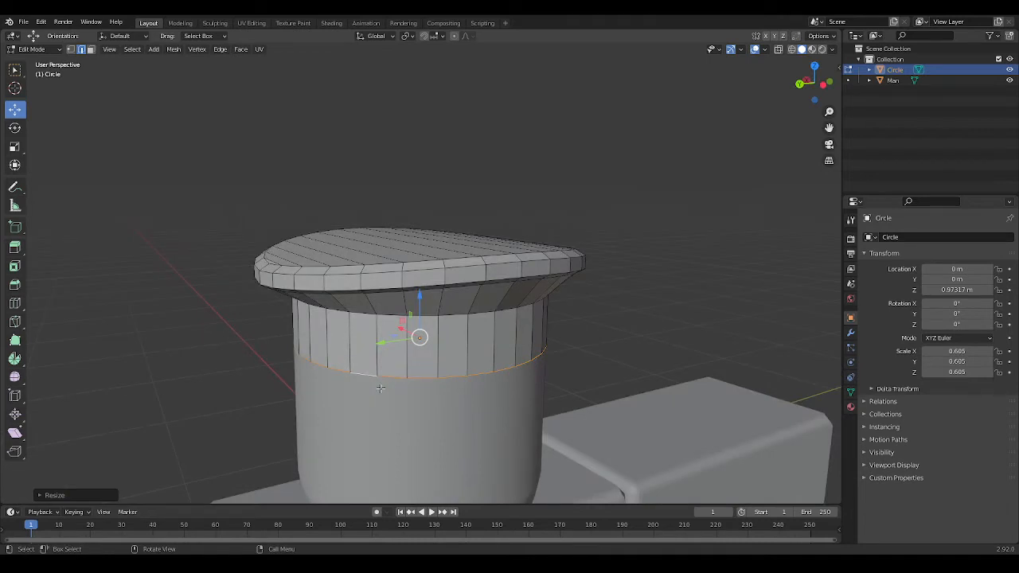
Step: Select the band's upper and lower edge rings together and raise them slightly along Z
{"action": "left_click", "coordinate": [807, 82]}
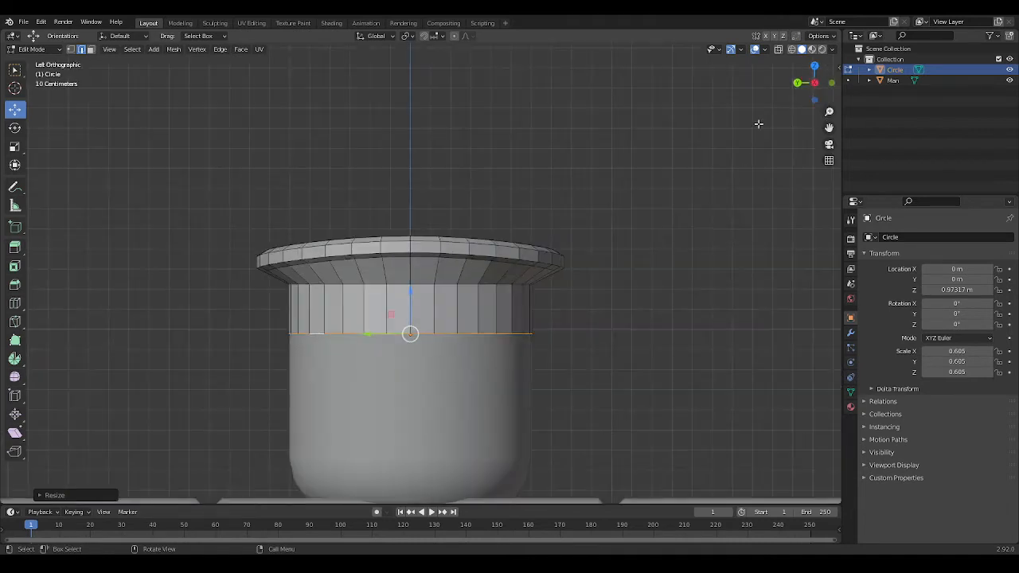
{"action": "left_click", "coordinate": [426, 286], "text": "alt+shift"}
{"action": "left_click_drag", "start_coordinate": [411, 276], "coordinate": [408, 272]}
{"action": "middle_click_drag", "start_coordinate": [408, 272], "coordinate": [607, 337]}
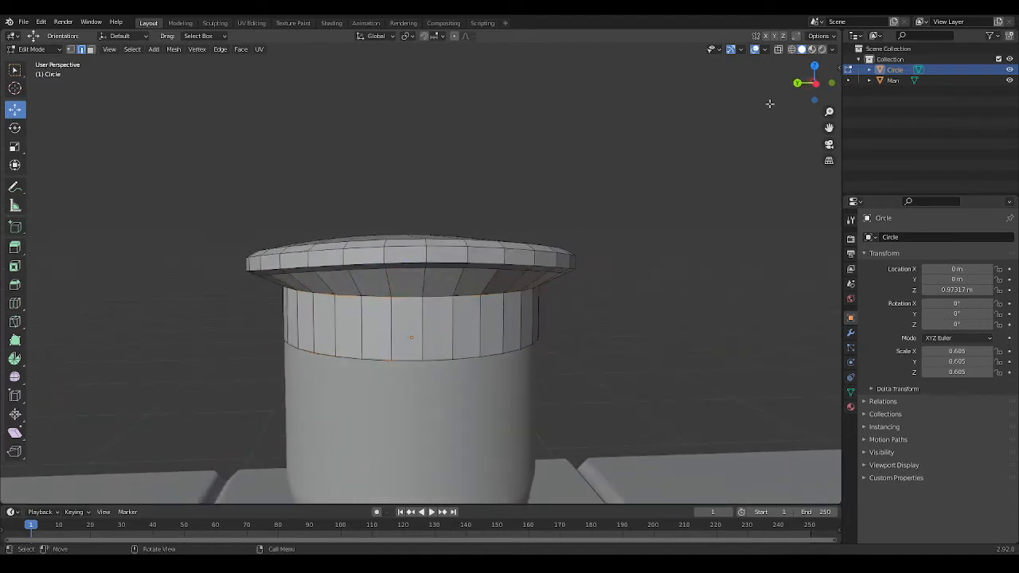
{"action": "left_click", "coordinate": [428, 300], "text": "alt"}
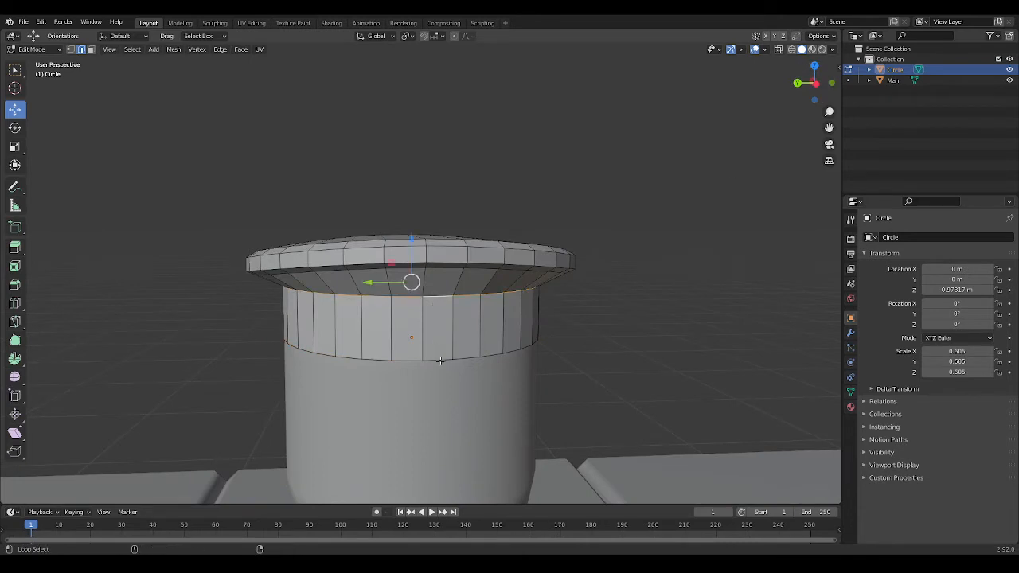
{"action": "left_click", "coordinate": [442, 361], "text": "alt+shift"}
{"action": "left_click_drag", "start_coordinate": [413, 283], "coordinate": [412, 278]}
{"action": "middle_click_drag", "start_coordinate": [471, 287], "coordinate": [562, 298]}
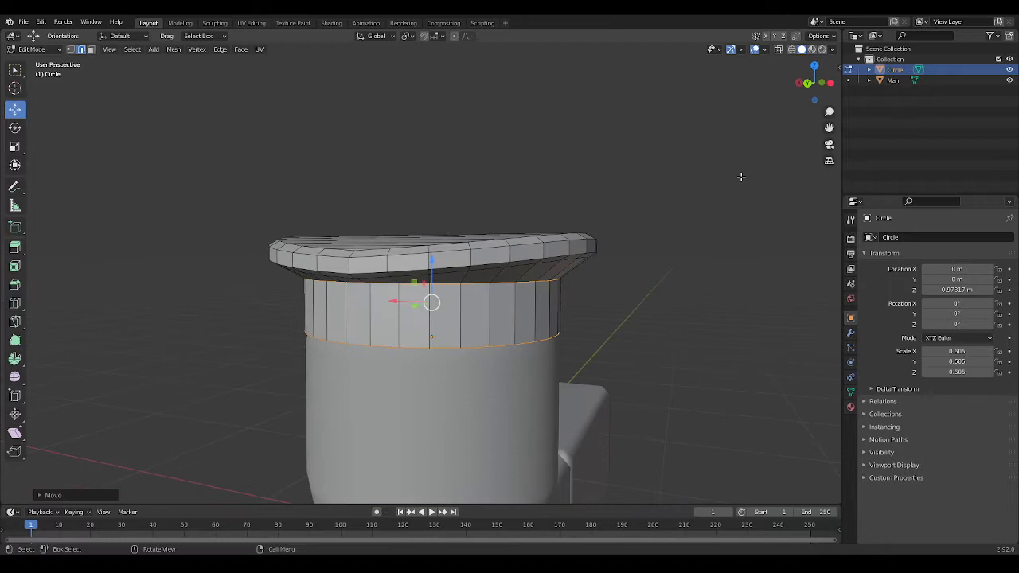
Step: In back view with X-ray on, select all crown and rim vertices above the band, tilt them about -3.8°, fine-tune by about 0.2°, and deselect
{"action": "left_click", "coordinate": [814, 82]}
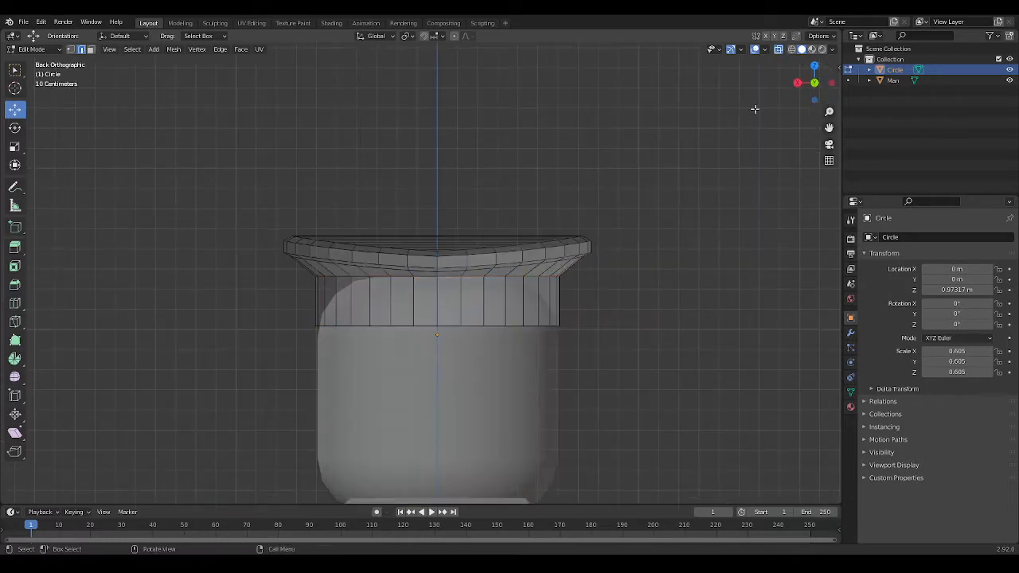
{"action": "left_click", "coordinate": [778, 50]}
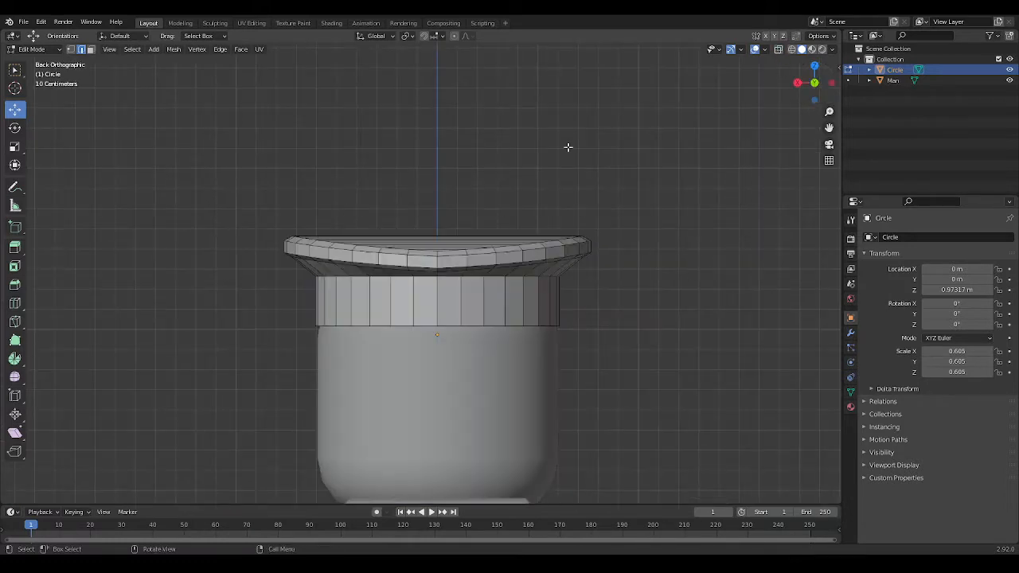
{"action": "left_click", "coordinate": [777, 49]}
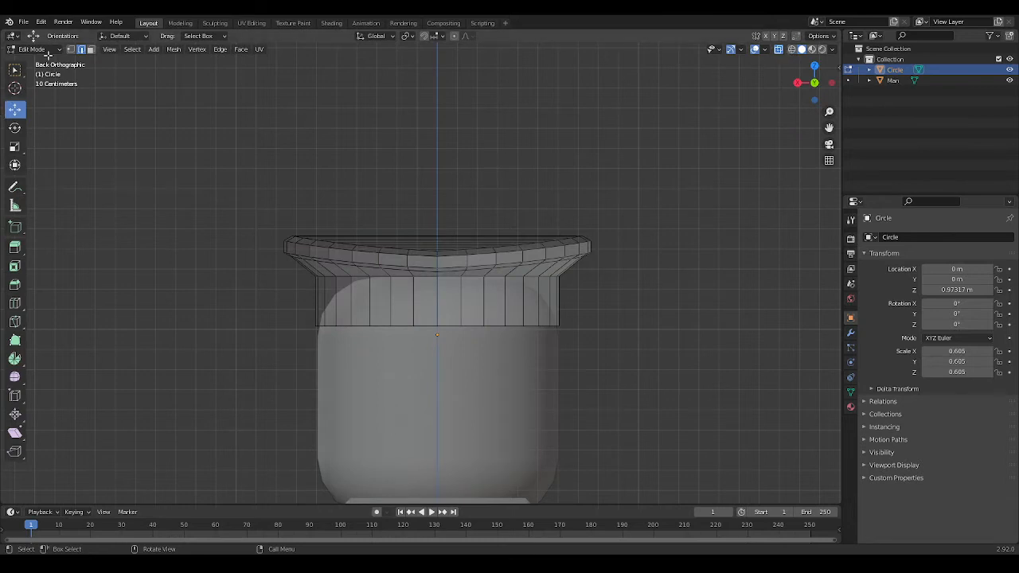
{"action": "scroll", "coordinate": [585, 262], "scroll_direction": "up", "scroll_amount": 3}
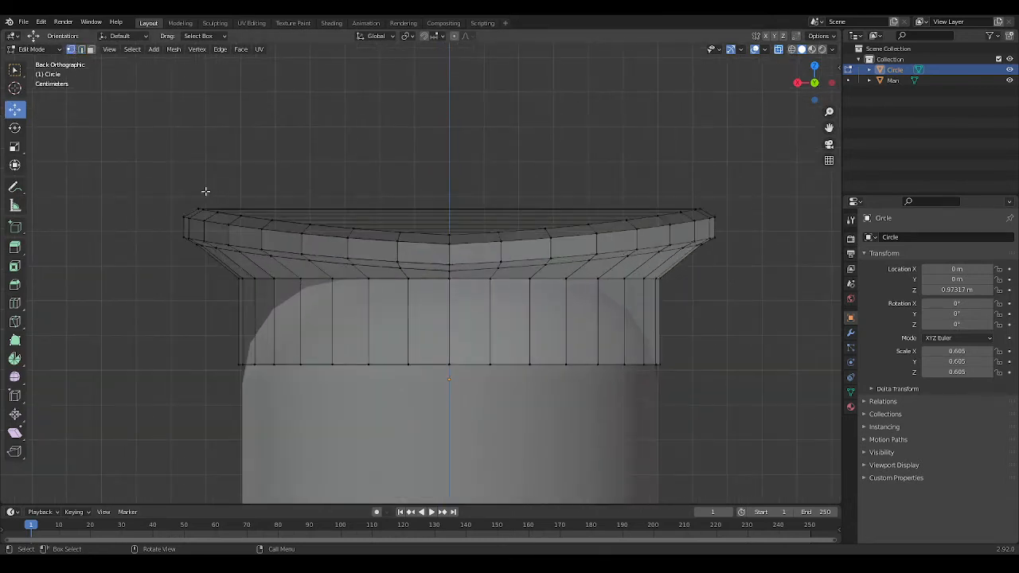
{"action": "left_click_drag", "start_coordinate": [129, 177], "coordinate": [741, 272]}
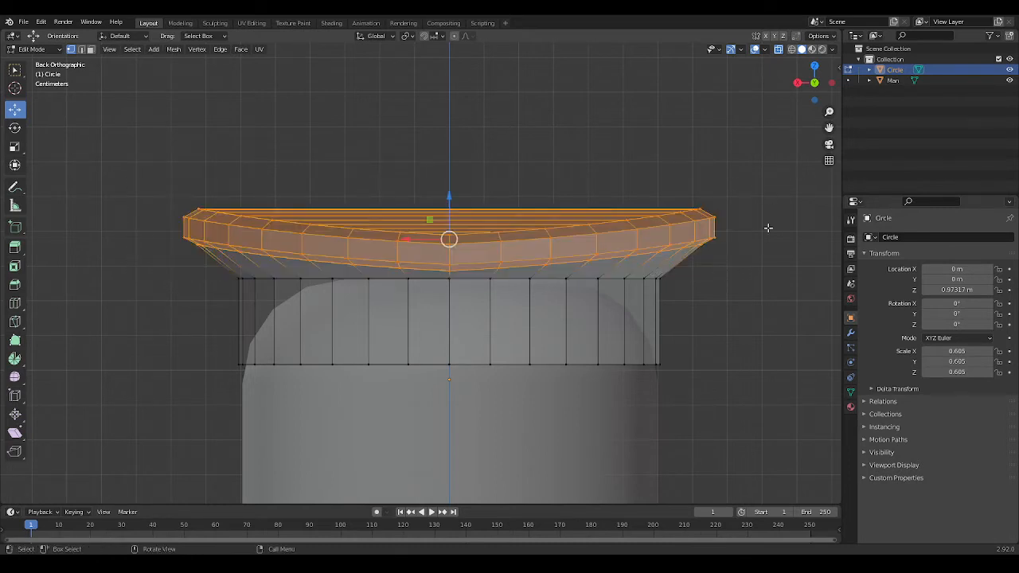
{"action": "key", "text": "r"}
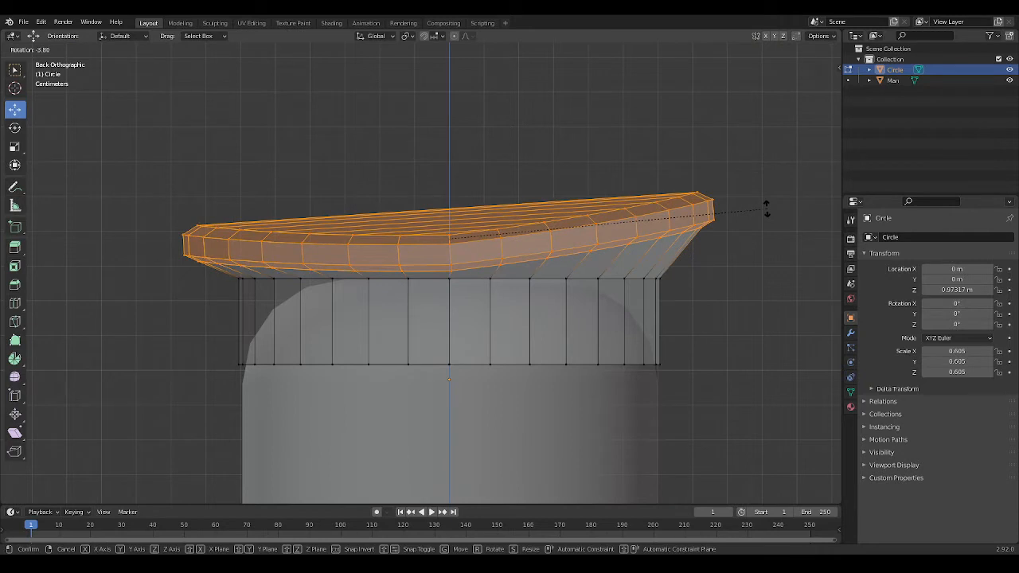
{"action": "left_click", "coordinate": [767, 207]}
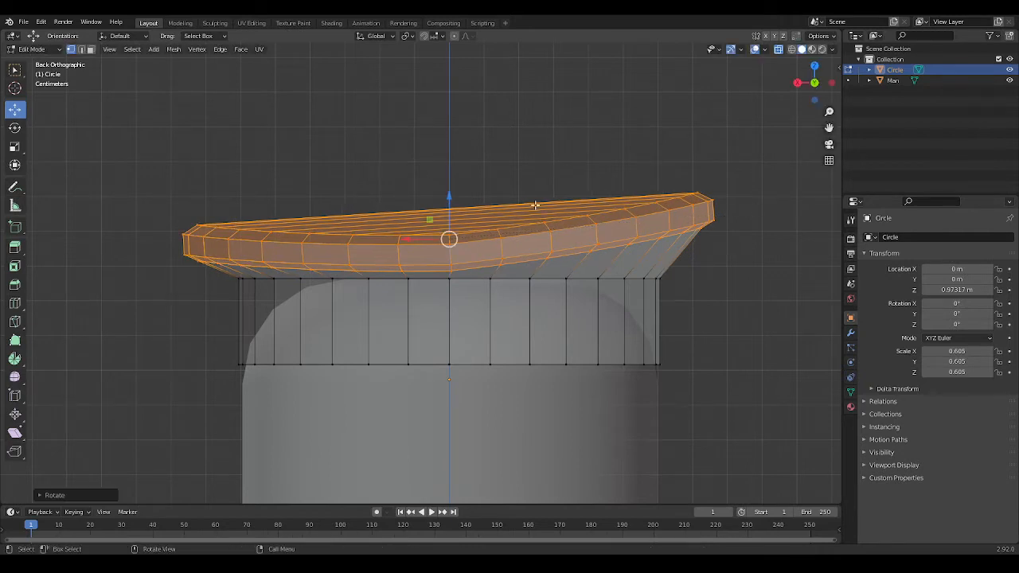
{"action": "key", "text": "r"}
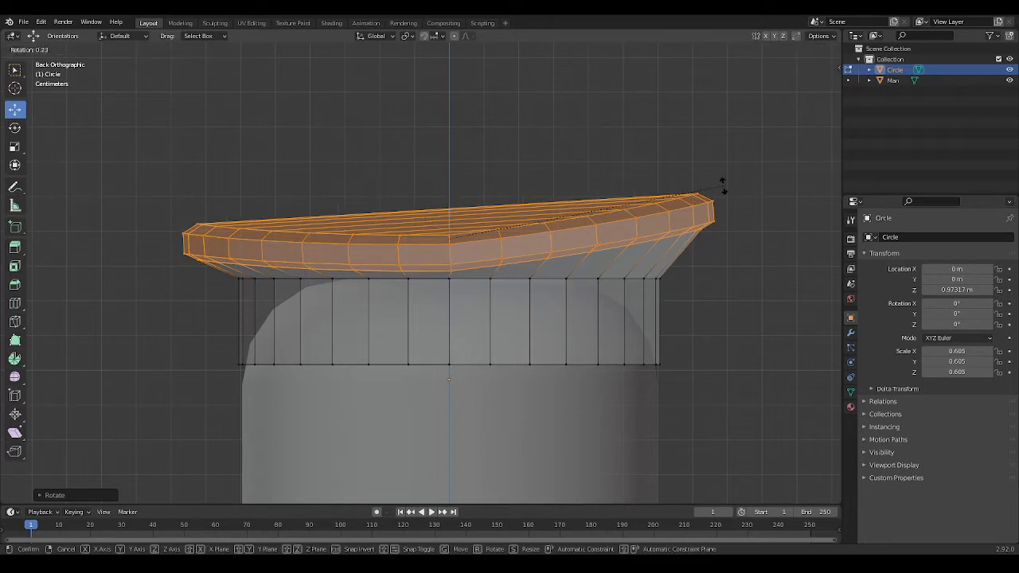
{"action": "left_click", "coordinate": [725, 189]}
{"action": "left_click", "coordinate": [729, 296]}
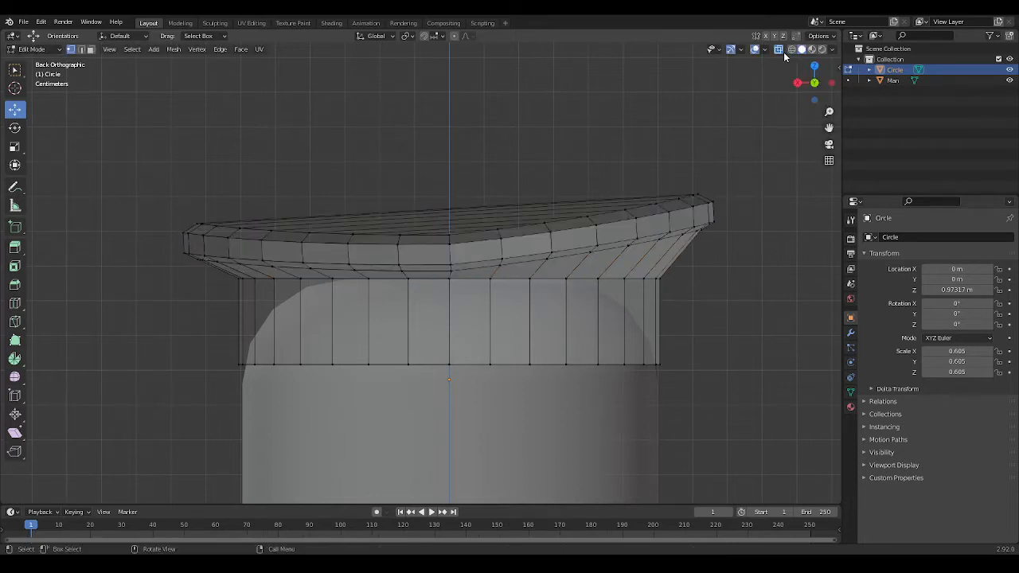
Step: With X-ray off, select the band's upper edge ring, lower it slightly along Z, and deselect it
{"action": "middle_click_drag", "start_coordinate": [783, 52], "coordinate": [623, 138]}
{"action": "scroll", "coordinate": [690, 148], "scroll_direction": "up", "scroll_amount": 3}
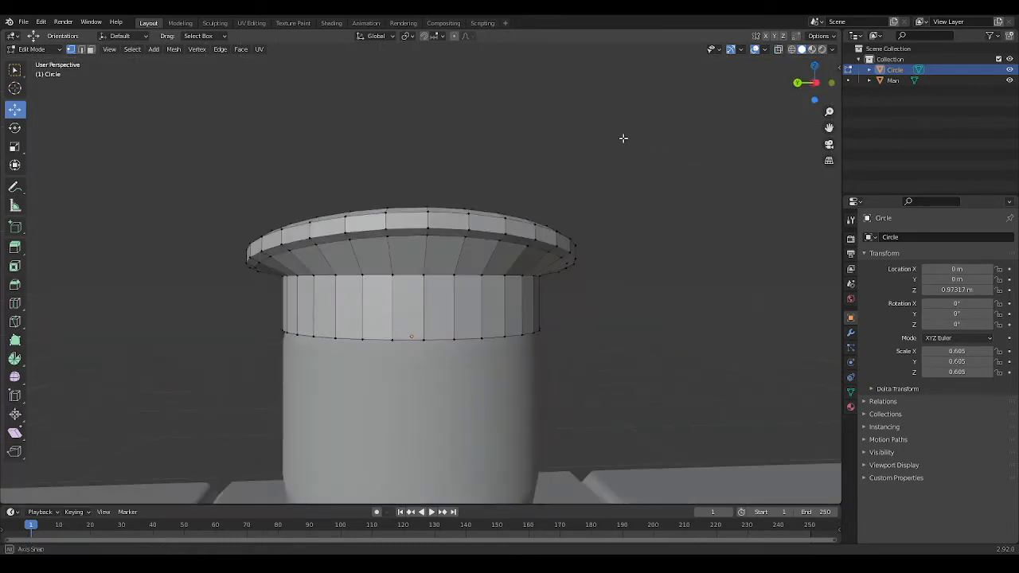
{"action": "left_click", "coordinate": [396, 278], "text": "alt"}
{"action": "left_click", "coordinate": [426, 258], "text": "alt"}
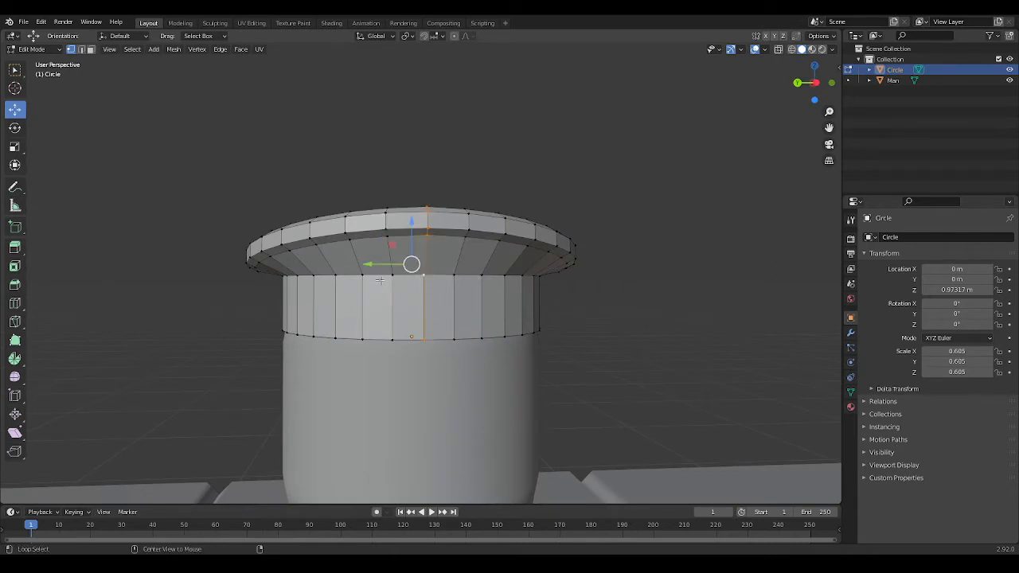
{"action": "left_click", "coordinate": [380, 279], "text": "alt"}
{"action": "left_click_drag", "start_coordinate": [412, 242], "coordinate": [412, 248]}
{"action": "left_click", "coordinate": [616, 306]}
{"action": "middle_click_drag", "start_coordinate": [616, 306], "coordinate": [664, 310]}
{"action": "scroll", "coordinate": [611, 306], "scroll_direction": "down", "scroll_amount": 4}
{"action": "scroll", "coordinate": [591, 309], "scroll_direction": "up", "scroll_amount": 3}
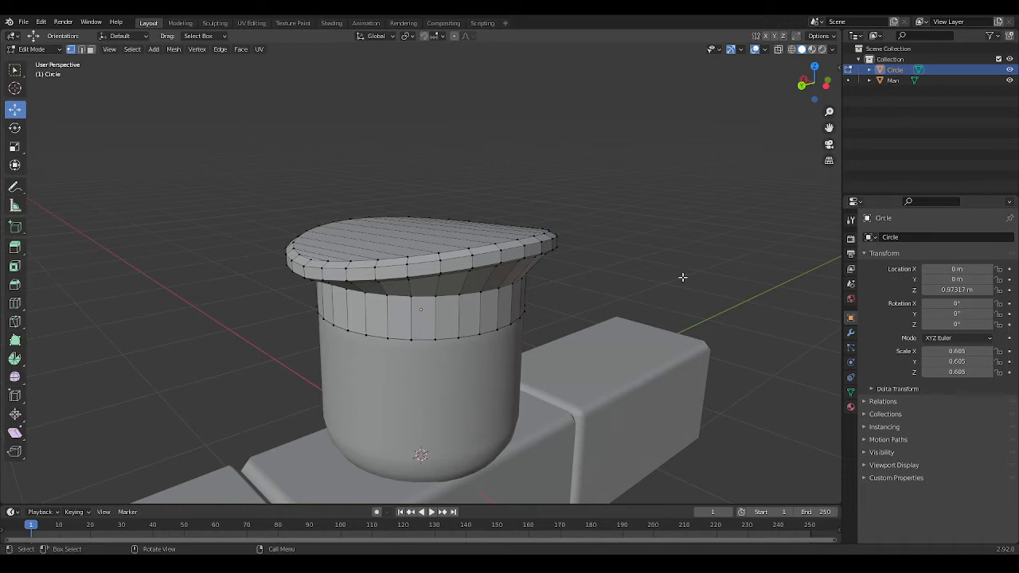
{"action": "middle_click_drag", "start_coordinate": [682, 277], "coordinate": [541, 294]}
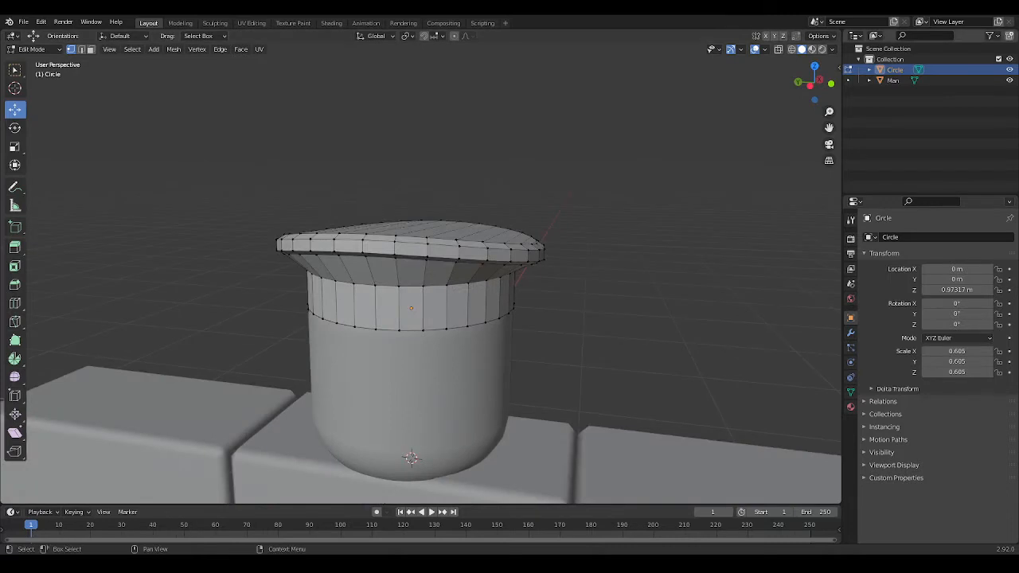
{"action": "middle_click_drag", "start_coordinate": [717, 382], "coordinate": [693, 438]}
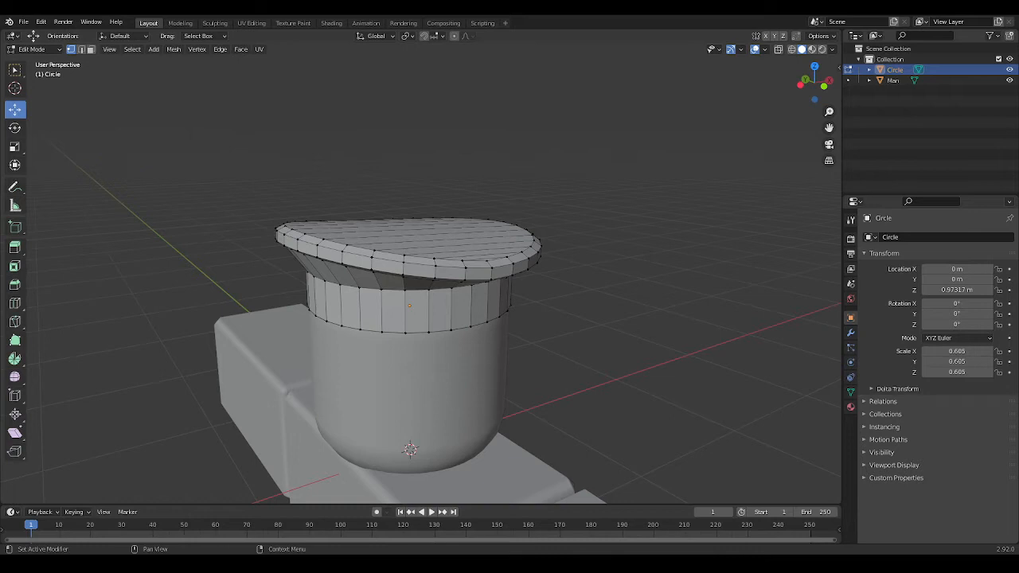
{"action": "middle_click_drag", "start_coordinate": [593, 338], "coordinate": [657, 316]}
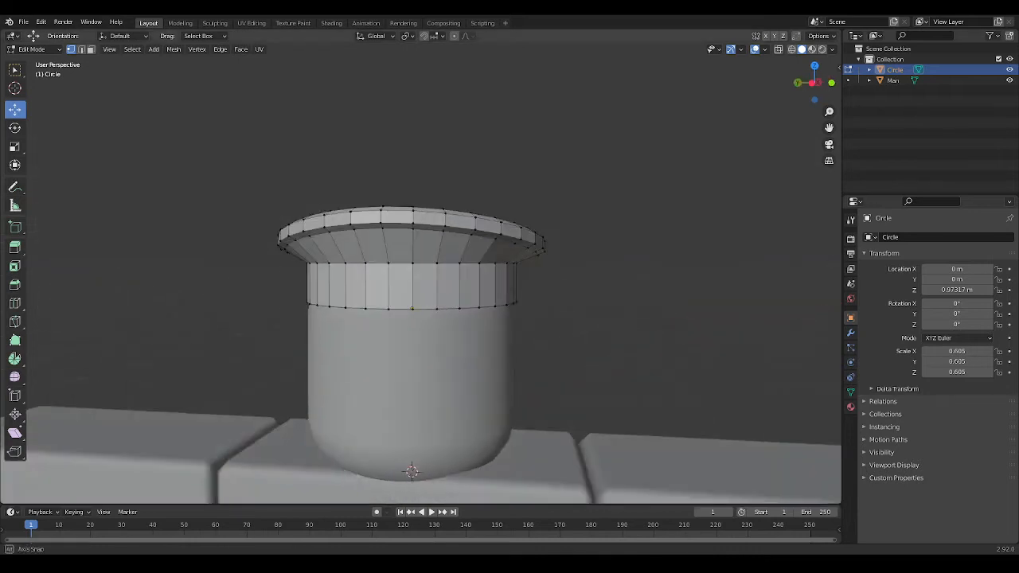
Step: Try to widen the band's upper edge ring by scaling it about 1.014, and undo the scaling
{"action": "left_click", "coordinate": [809, 83]}
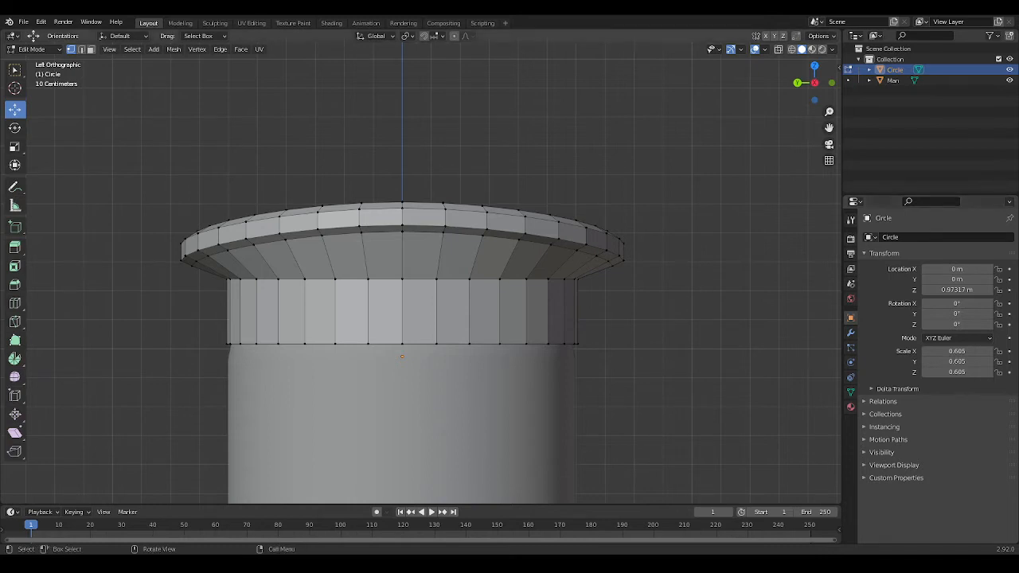
{"action": "scroll", "coordinate": [421, 273], "scroll_direction": "down", "scroll_amount": 1}
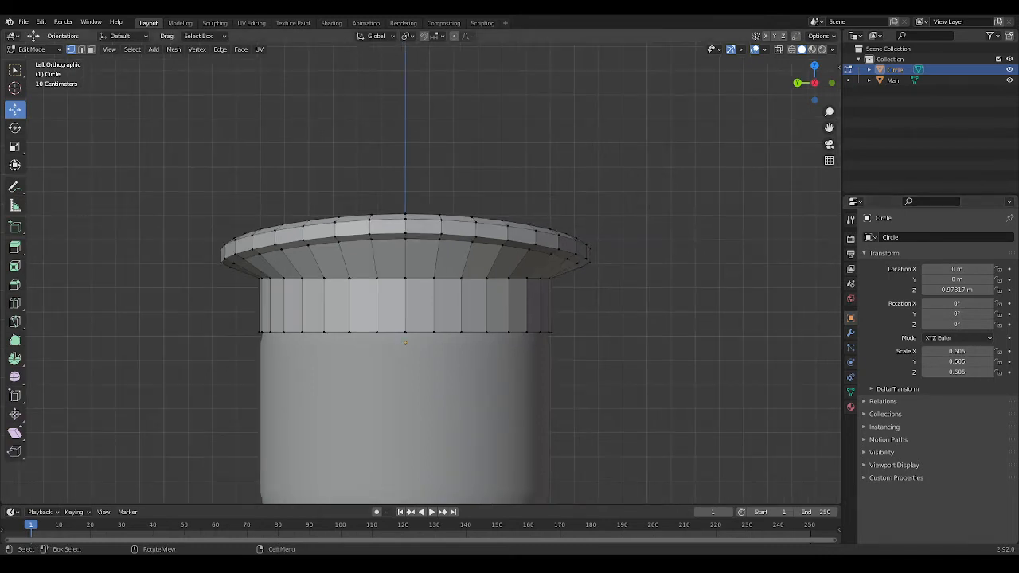
{"action": "left_click", "coordinate": [386, 278], "text": "alt"}
{"action": "key", "text": "s"}
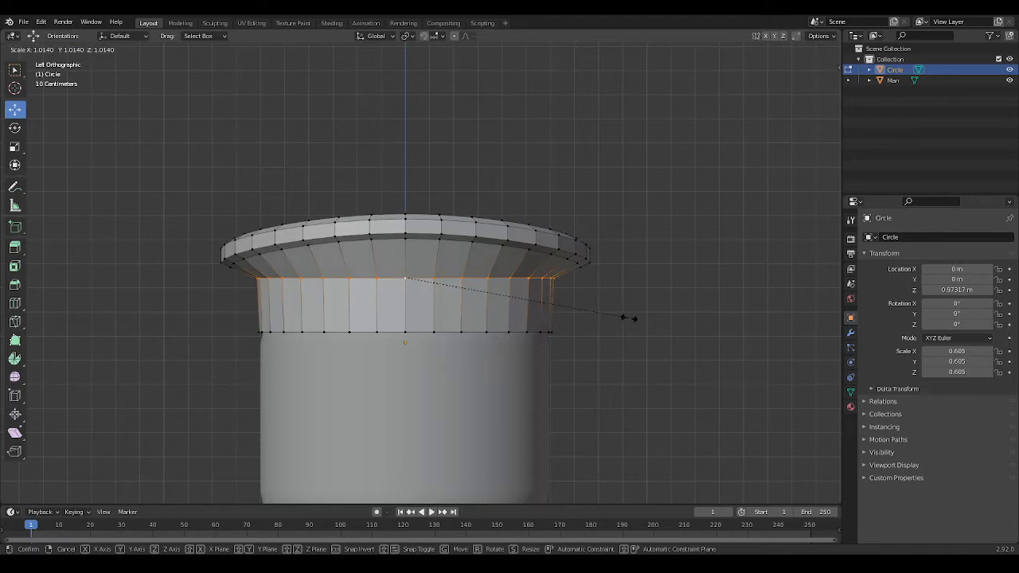
{"action": "left_click", "coordinate": [629, 317]}
{"action": "mouse_move", "coordinate": [629, 316]}
{"action": "middle_mouse_down"}
{"action": "mouse_move", "coordinate": [541, 319]}
{"action": "mouse_move", "coordinate": [618, 318]}
{"action": "middle_mouse_up"}
{"action": "key", "text": "ctrl+z"}
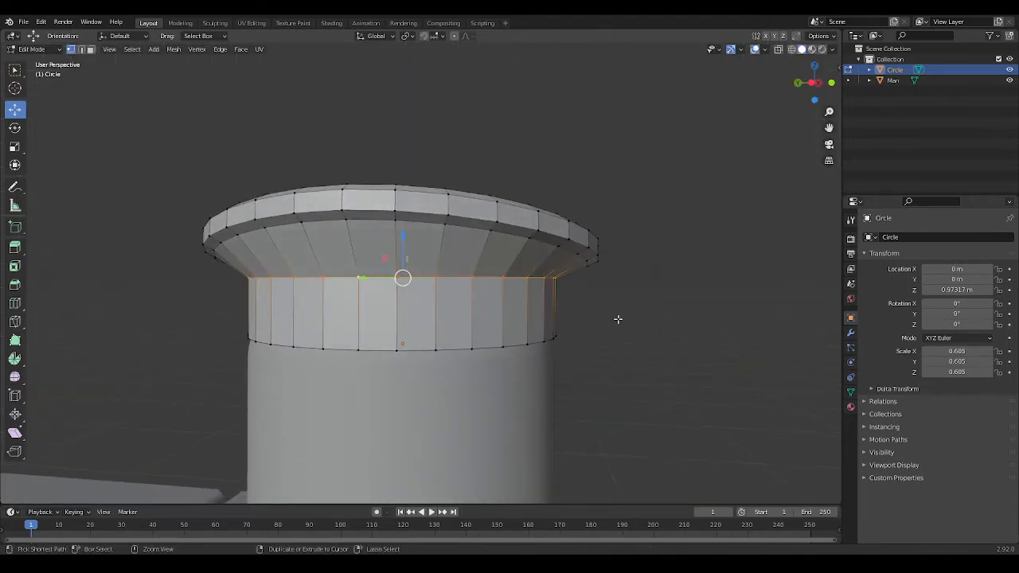
{"action": "left_click", "coordinate": [618, 319]}
Step: In Object Mode, lower the hat on the head to about Z 0.87 m and enlarge it uniformly to a scale of about 0.616
{"action": "left_click", "coordinate": [812, 89]}
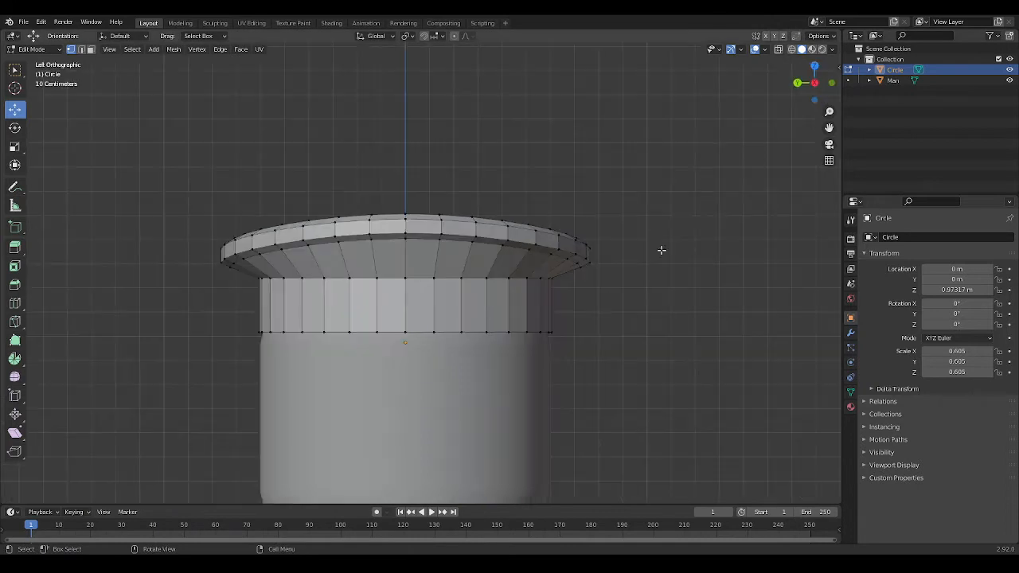
{"action": "key", "text": "Tab"}
{"action": "left_click_drag", "start_coordinate": [409, 292], "coordinate": [400, 324]}
{"action": "middle_click_drag", "start_coordinate": [400, 324], "coordinate": [457, 337]}
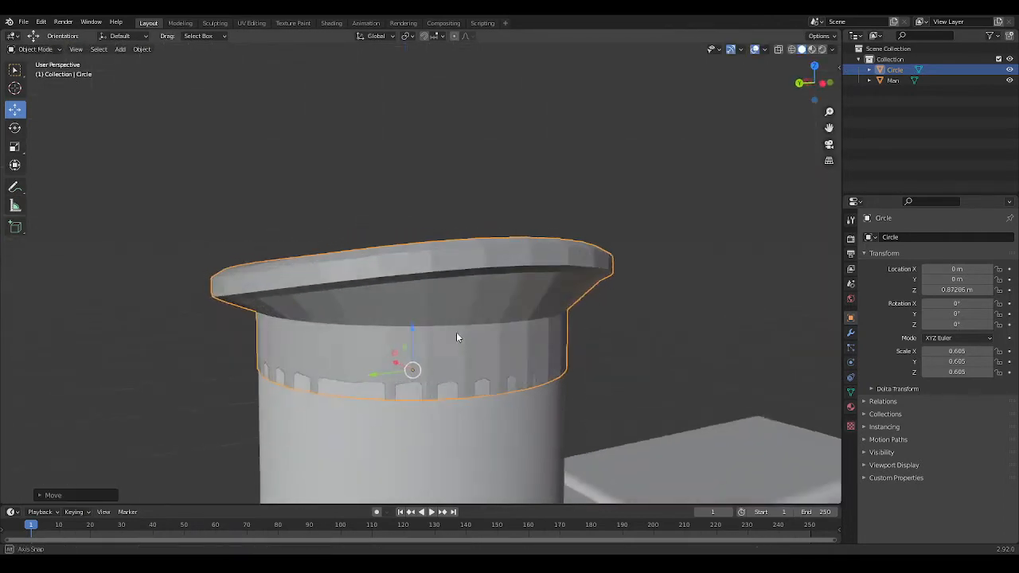
{"action": "key", "text": "s"}
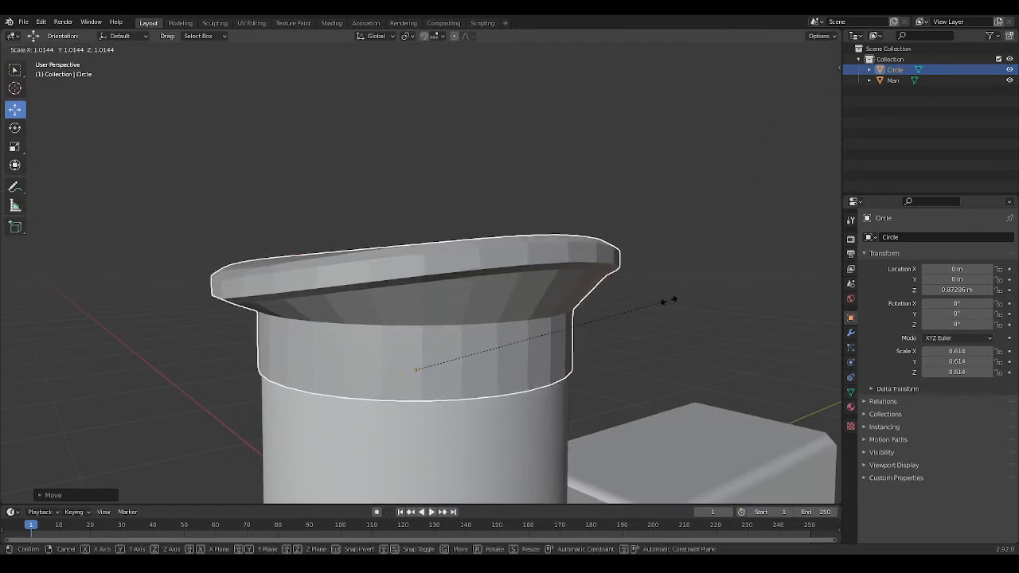
{"action": "left_click", "coordinate": [670, 299]}
{"action": "middle_click_drag", "start_coordinate": [671, 299], "coordinate": [550, 273]}
Step: In Edit Mode with X-ray on, extrude the band's lower edge ring in place without offsetting it
{"action": "key", "text": "Tab"}
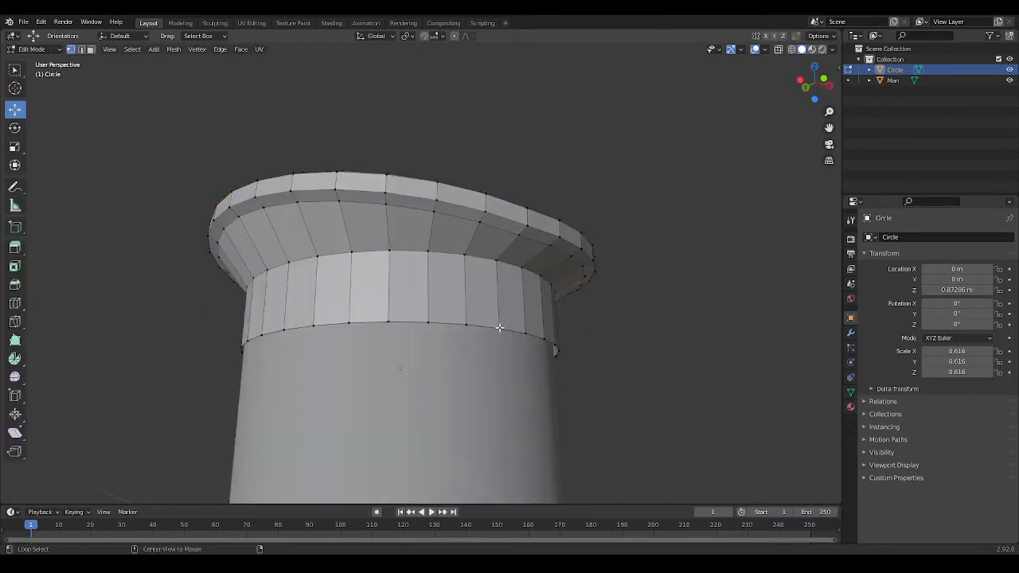
{"action": "left_click", "coordinate": [556, 344], "text": "alt"}
{"action": "left_click", "coordinate": [522, 336], "text": "alt"}
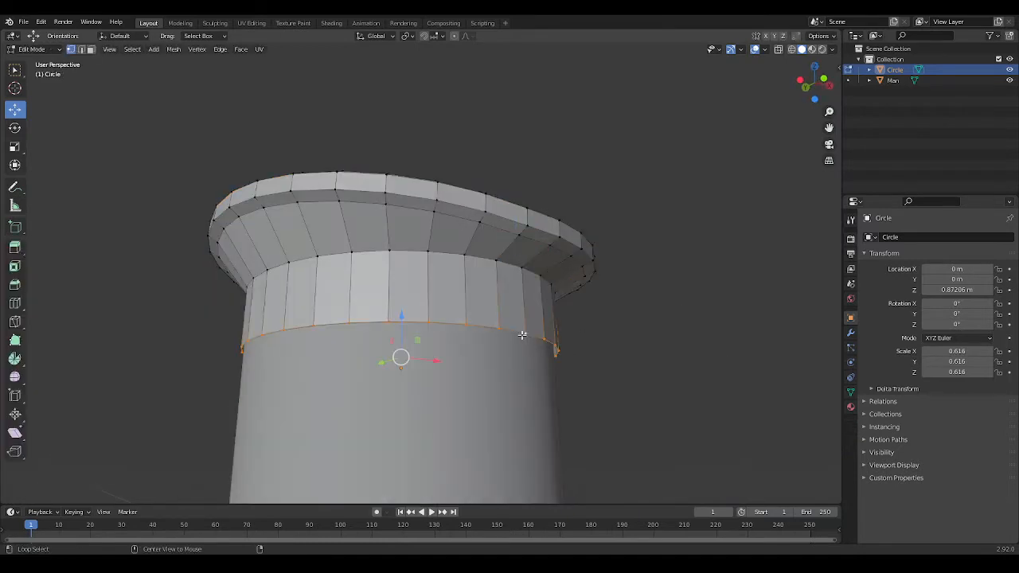
{"action": "left_click", "coordinate": [778, 48]}
{"action": "key", "text": "g"}
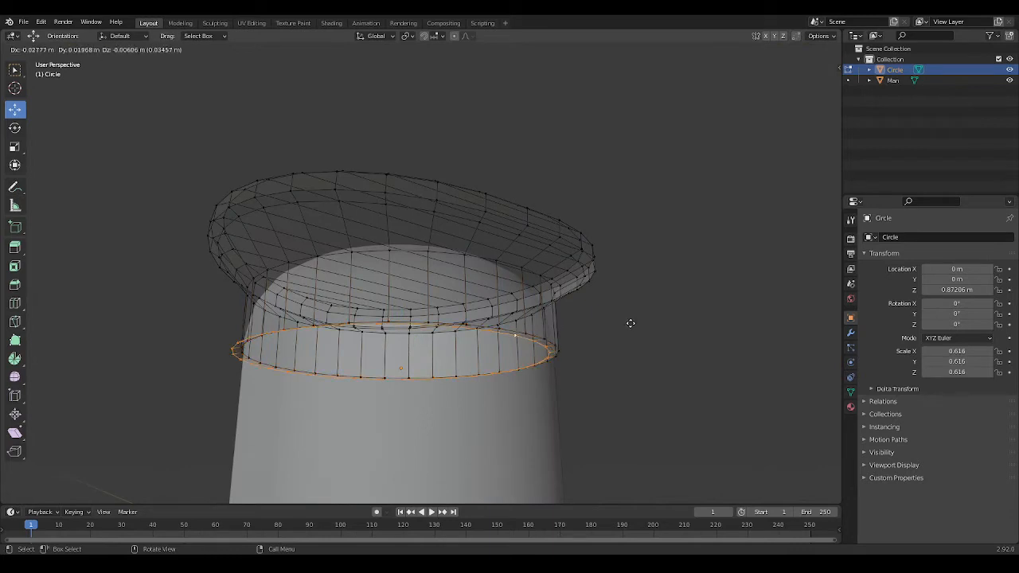
{"action": "right_click", "coordinate": [638, 322]}
Step: Try to shrink the extruded ring uniformly to about 0.97, and undo the scaling
{"action": "key", "text": "s"}
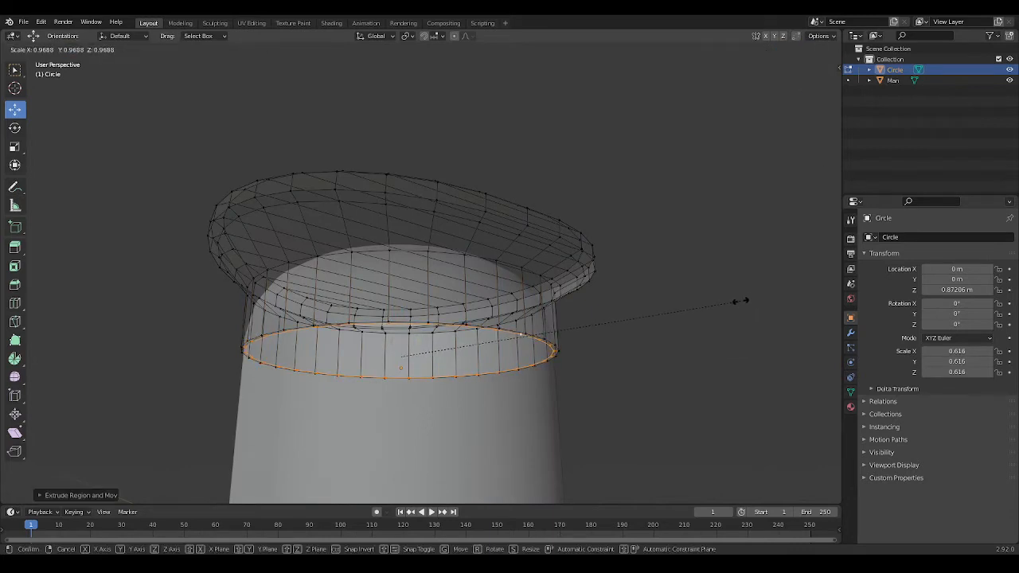
{"action": "left_click", "coordinate": [740, 301]}
{"action": "key", "text": "ctrl+z"}
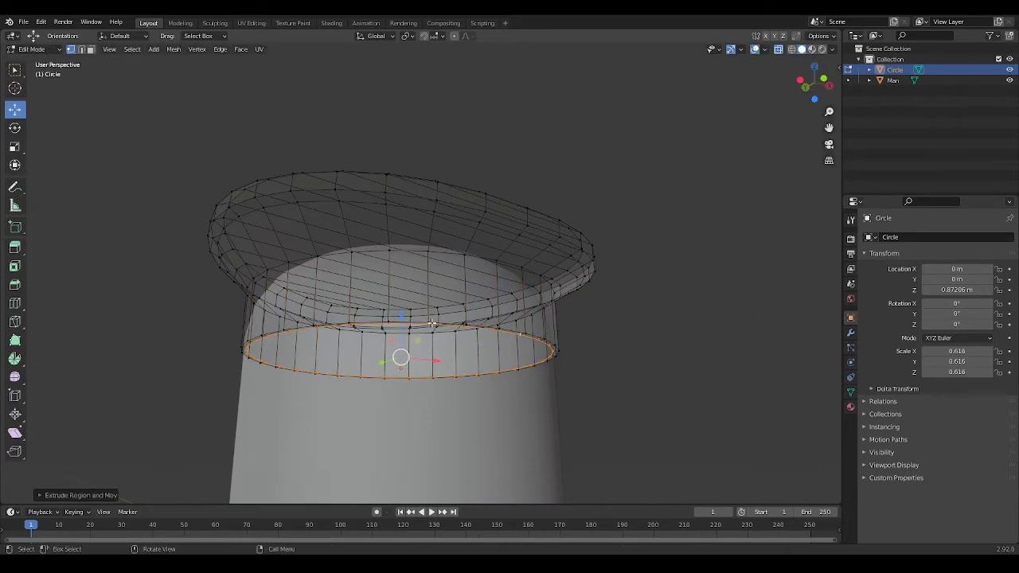
Step: Raise the extruded ring about 0.1 m along Z inside the band to form the inner wall, and clear the selection
{"action": "key", "text": "g"}
{"action": "key", "text": "z"}
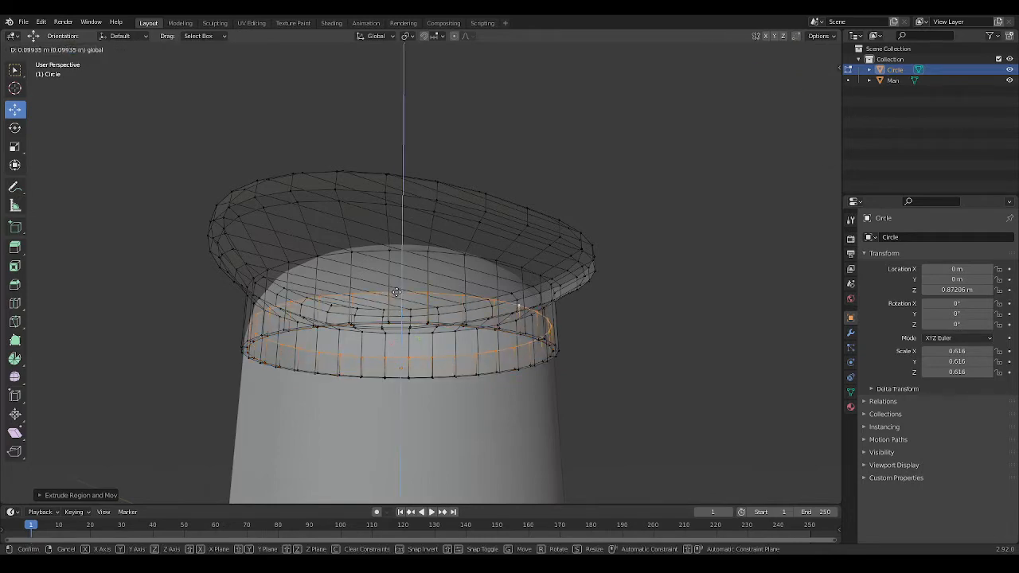
{"action": "left_click", "coordinate": [684, 353]}
{"action": "key", "text": "alt+a"}
Step: Hide the Man object, examine the hat's inner wall and outer shape without the head, and show the Man again
{"action": "middle_click_drag", "start_coordinate": [684, 352], "coordinate": [737, 366]}
{"action": "left_click_drag", "start_coordinate": [819, 84], "coordinate": [580, 257]}
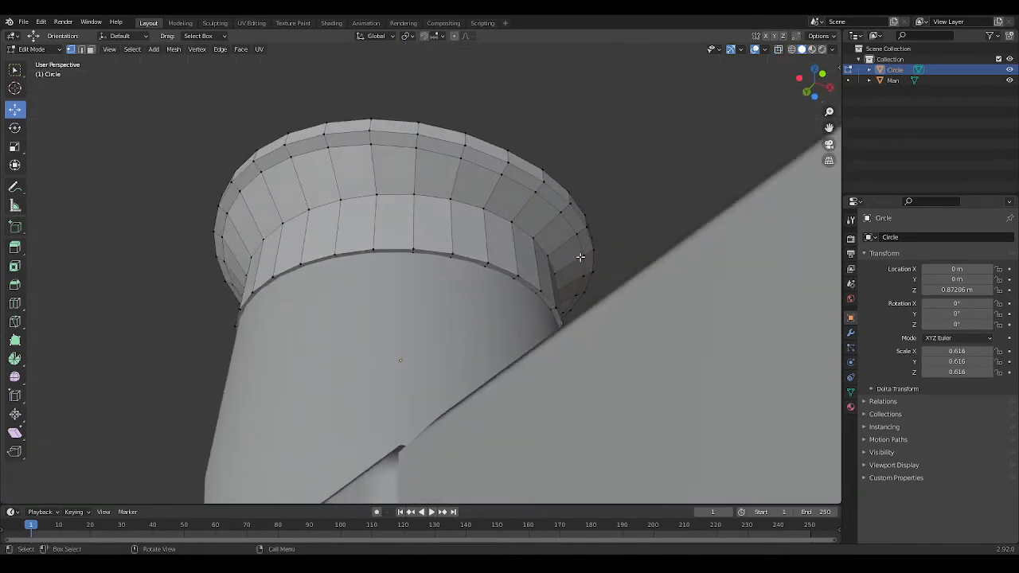
{"action": "left_click", "coordinate": [1009, 80]}
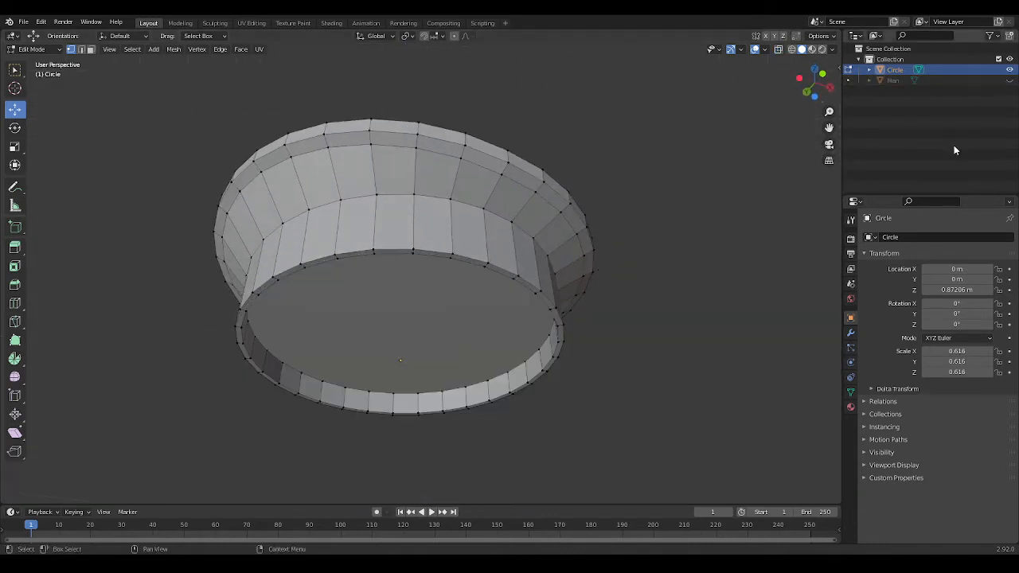
{"action": "middle_click_drag", "start_coordinate": [828, 299], "coordinate": [1, 375]}
{"action": "scroll", "coordinate": [1, 374], "scroll_direction": "down", "scroll_amount": 3}
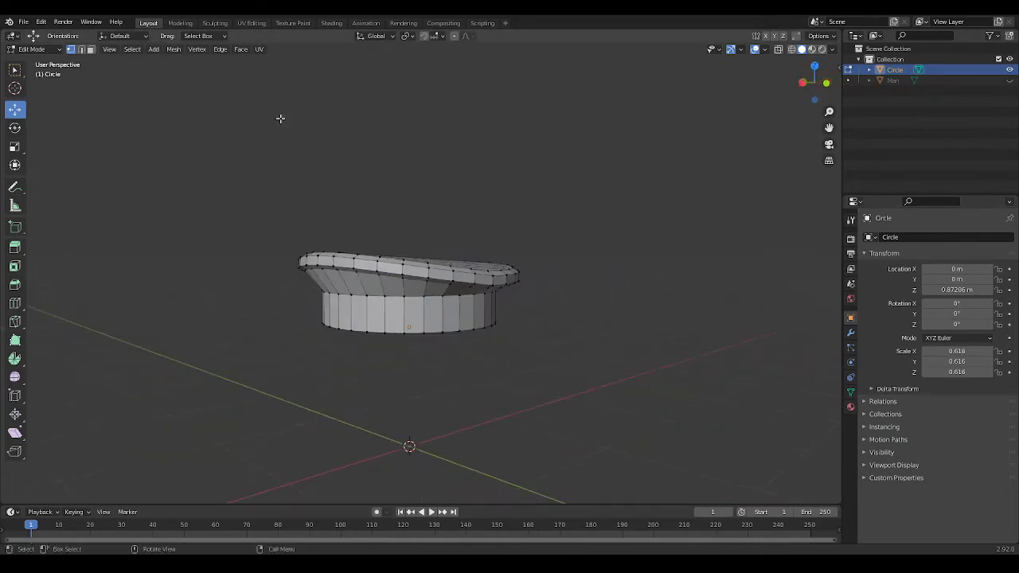
{"action": "left_click", "coordinate": [1009, 80]}
{"action": "middle_click_drag", "start_coordinate": [489, 370], "coordinate": [586, 407]}
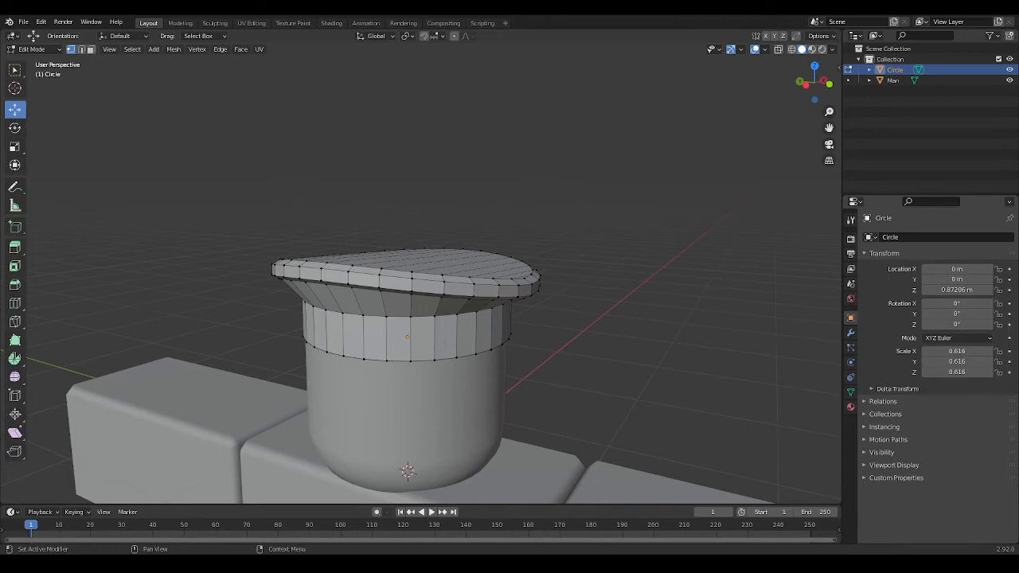
Step: In left view, try to lower the band's bottom edge ring, undo the move and clear the selection
{"action": "left_click", "coordinate": [805, 83]}
{"action": "scroll", "coordinate": [735, 268], "scroll_direction": "up", "scroll_amount": 3}
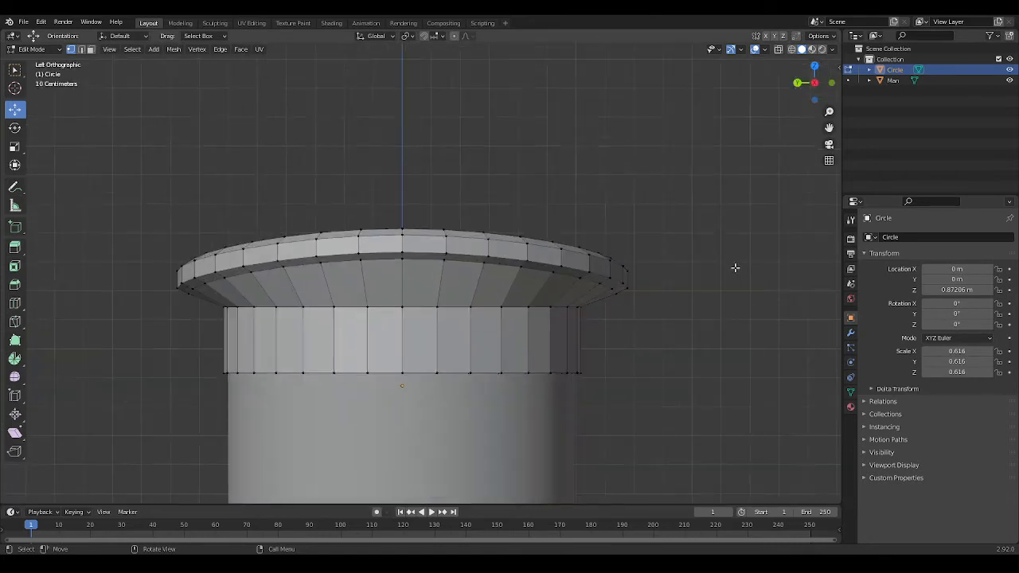
{"action": "middle_click_drag", "start_coordinate": [691, 388], "coordinate": [695, 313], "text": "shift"}
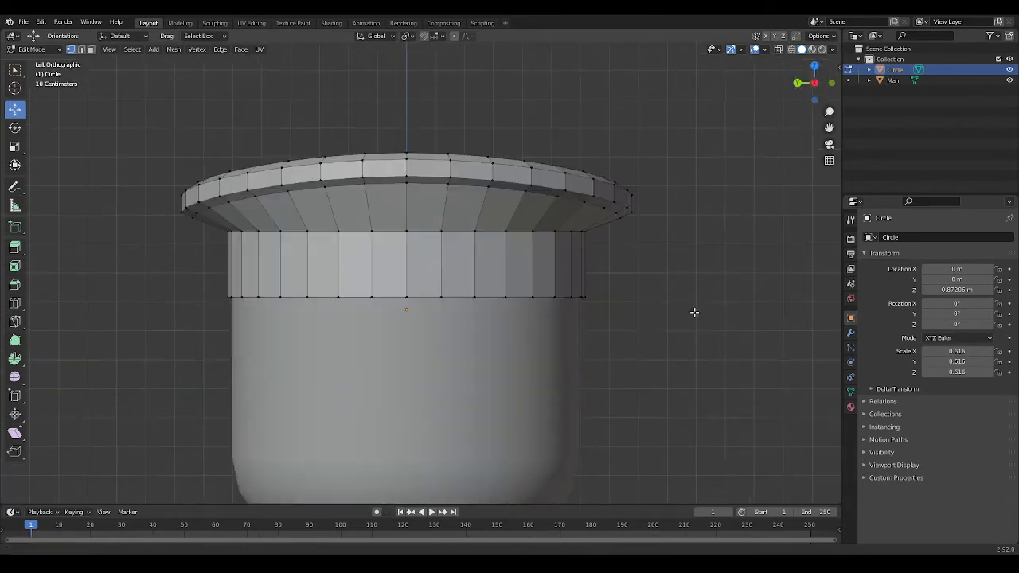
{"action": "left_click", "coordinate": [434, 293], "text": "alt"}
{"action": "left_click_drag", "start_coordinate": [407, 261], "coordinate": [405, 275]}
{"action": "key", "text": "ctrl+z"}
{"action": "left_click", "coordinate": [713, 279]}
Step: Select the whole crown above the band through the mesh with X-ray, and raise it about 0.05 m along Z
{"action": "left_click", "coordinate": [778, 48]}
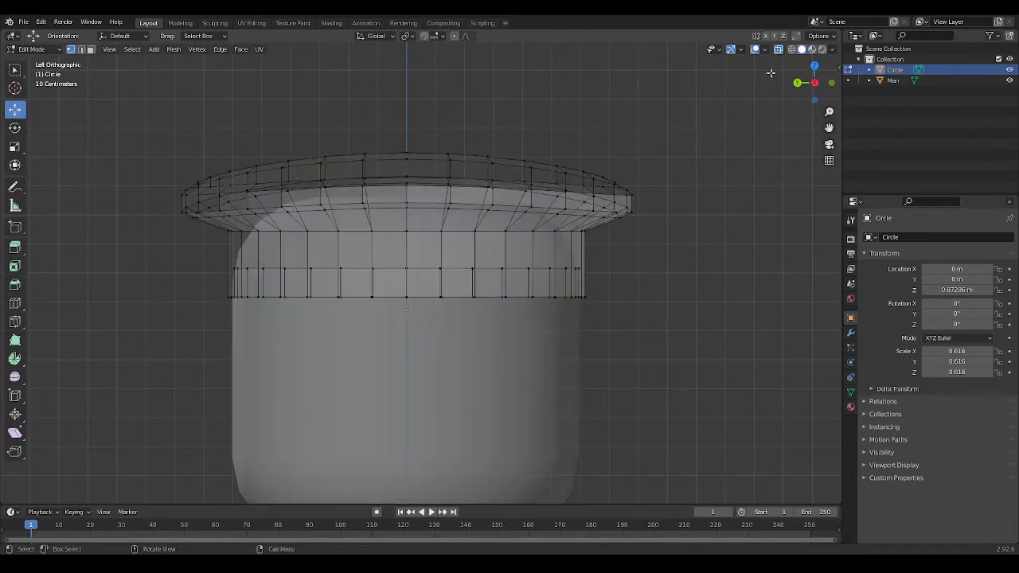
{"action": "left_click_drag", "start_coordinate": [133, 142], "coordinate": [661, 224]}
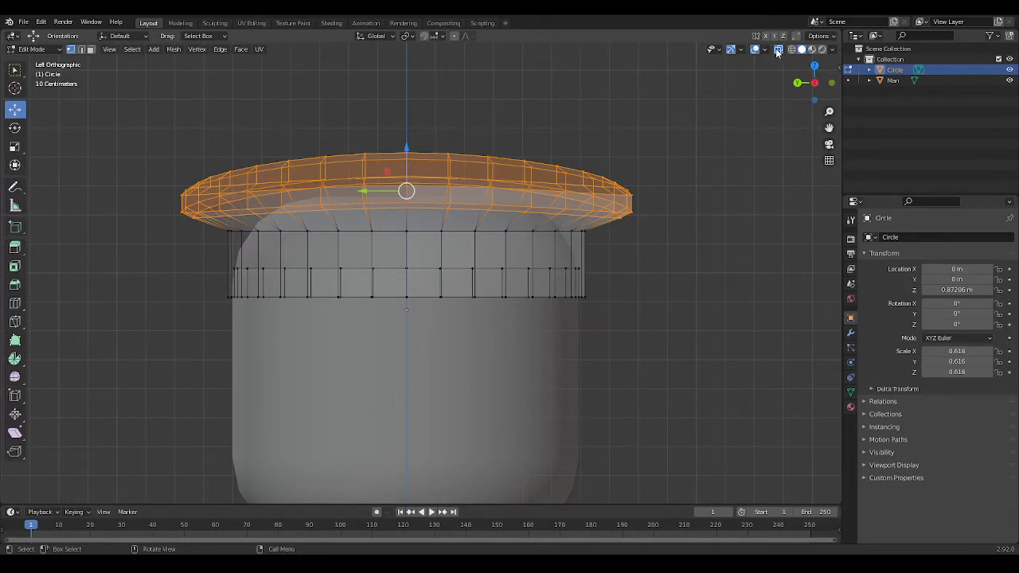
{"action": "left_click", "coordinate": [777, 48]}
{"action": "left_click_drag", "start_coordinate": [405, 148], "coordinate": [406, 130]}
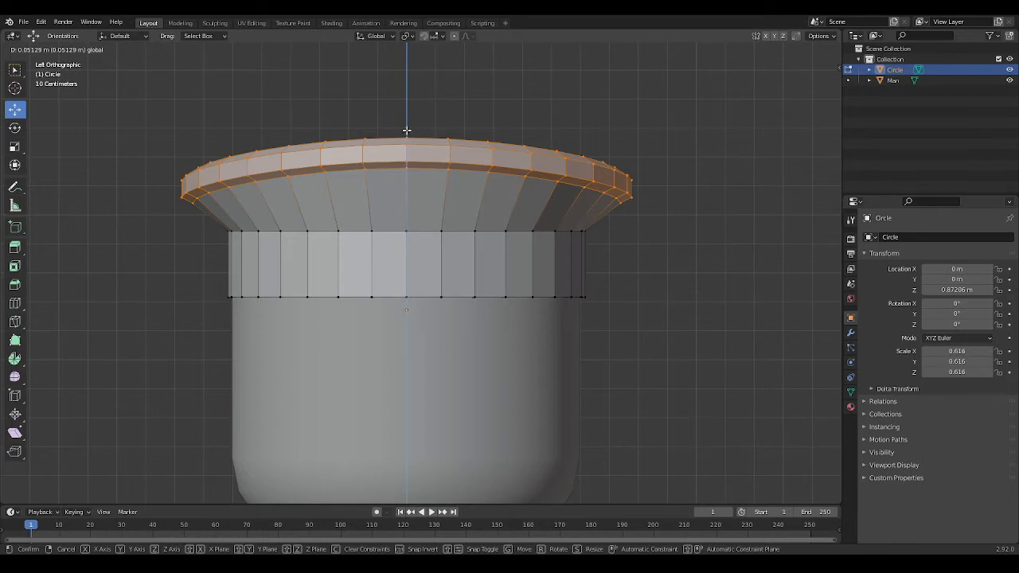
{"action": "left_click_drag", "start_coordinate": [406, 130], "coordinate": [406, 129]}
{"action": "middle_click_drag", "start_coordinate": [406, 130], "coordinate": [549, 187]}
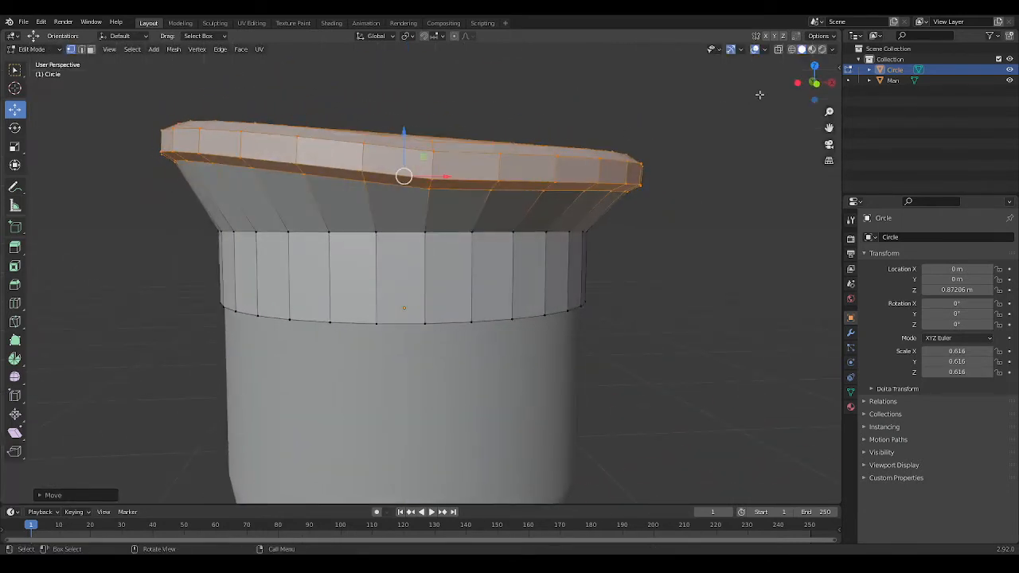
Step: In front view, rotate the crown about 1.2° and lower it slightly towards the band, then clear the selection
{"action": "left_click", "coordinate": [815, 90]}
{"action": "key", "text": "r"}
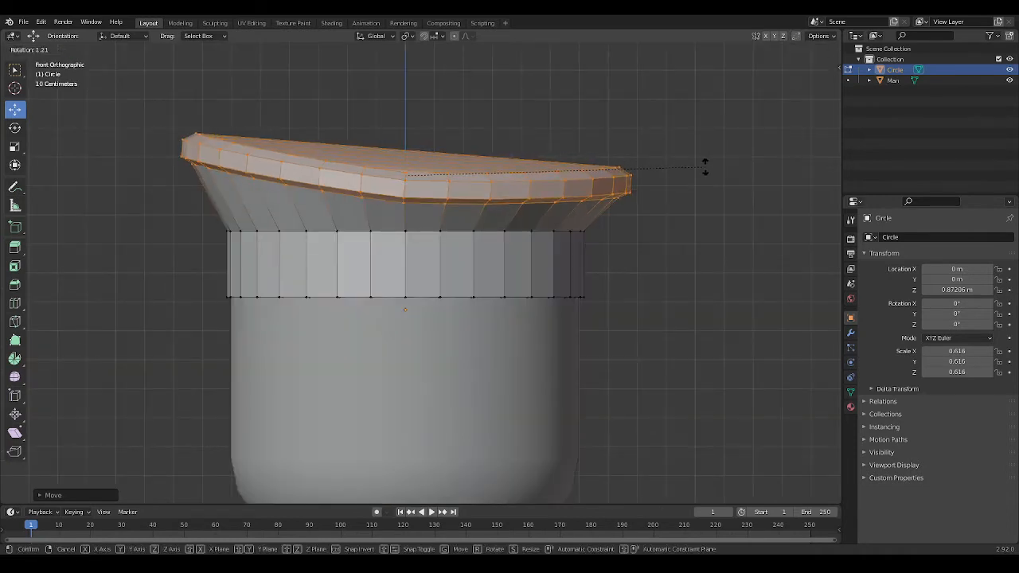
{"action": "left_click", "coordinate": [705, 164]}
{"action": "left_click_drag", "start_coordinate": [408, 137], "coordinate": [407, 149]}
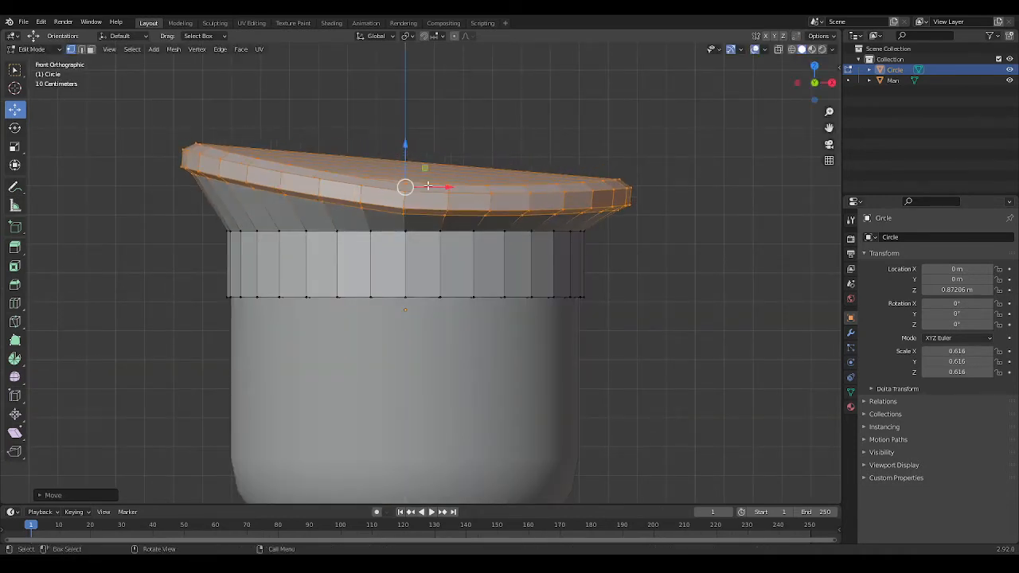
{"action": "left_click_drag", "start_coordinate": [444, 185], "coordinate": [442, 185]}
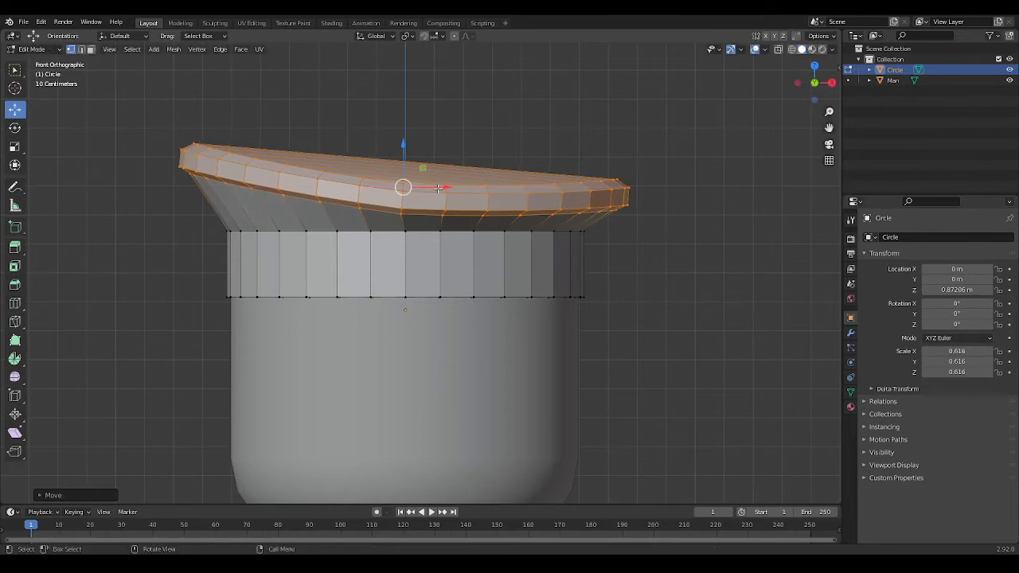
{"action": "left_click_drag", "start_coordinate": [443, 186], "coordinate": [445, 185]}
{"action": "middle_click_drag", "start_coordinate": [511, 248], "coordinate": [688, 267]}
{"action": "scroll", "coordinate": [669, 269], "scroll_direction": "down", "scroll_amount": 2}
{"action": "left_click", "coordinate": [669, 268]}
Step: In left view, raise the crown rim's lower edge ring and the adjoining underside ring slightly to thin the rim
{"action": "scroll", "coordinate": [662, 266], "scroll_direction": "down", "scroll_amount": 2}
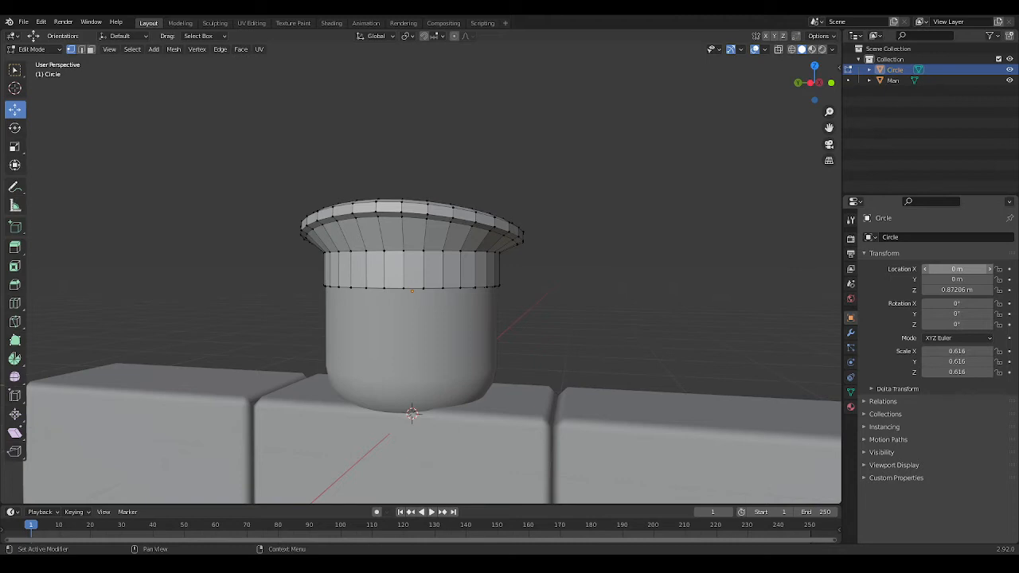
{"action": "middle_click_drag", "start_coordinate": [692, 306], "coordinate": [668, 308]}
{"action": "scroll", "coordinate": [666, 311], "scroll_direction": "up", "scroll_amount": 2}
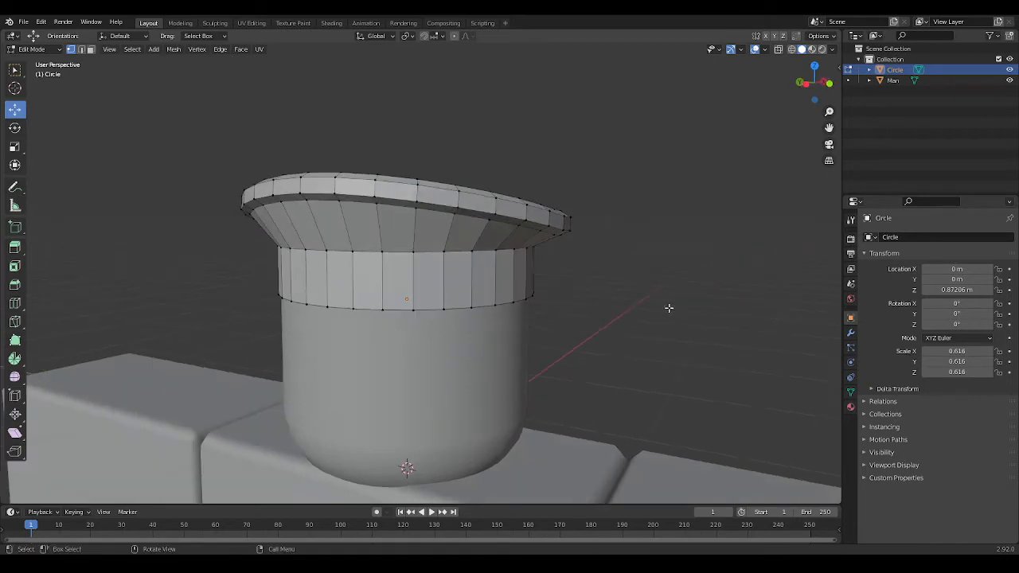
{"action": "left_click", "coordinate": [804, 85]}
{"action": "scroll", "coordinate": [509, 146], "scroll_direction": "up", "scroll_amount": 3}
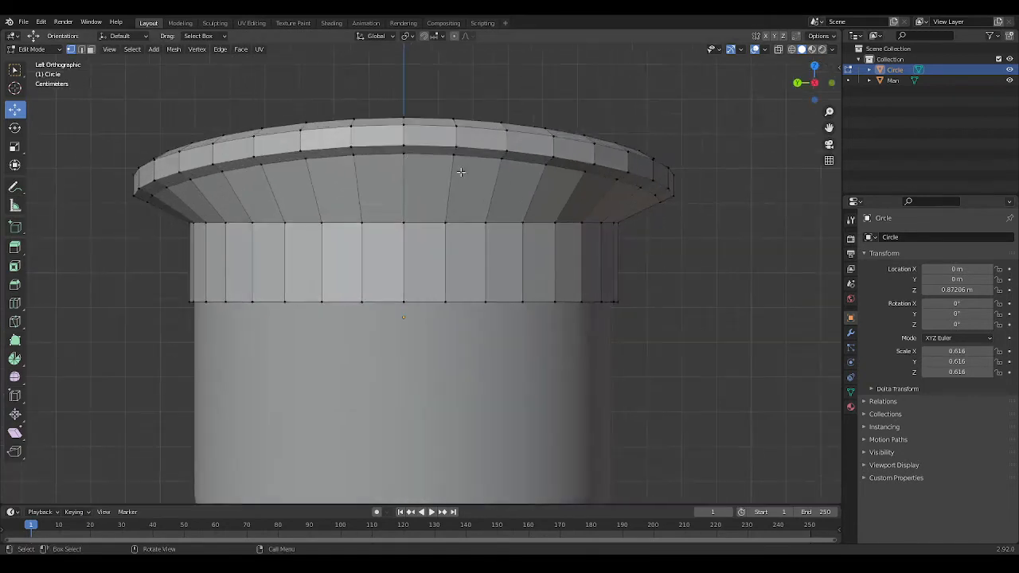
{"action": "left_click", "coordinate": [406, 139], "text": "alt"}
{"action": "mouse_move", "coordinate": [406, 140]}
{"action": "left_mouse_down"}
{"action": "mouse_move", "coordinate": [404, 130]}
{"action": "mouse_move", "coordinate": [403, 153]}
{"action": "mouse_move", "coordinate": [407, 145]}
{"action": "left_mouse_up"}
{"action": "left_click", "coordinate": [379, 161], "text": "alt"}
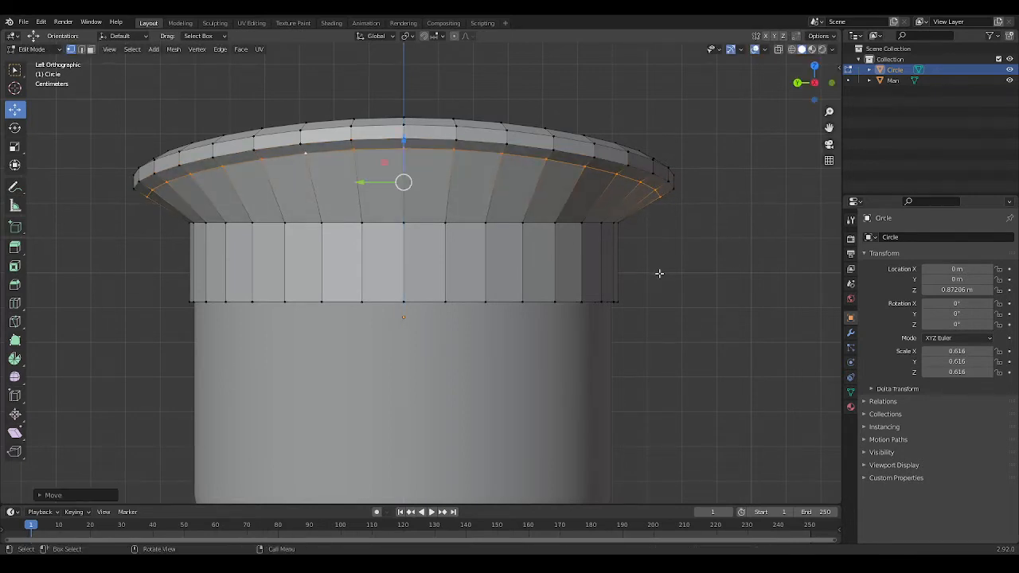
{"action": "middle_click_drag", "start_coordinate": [660, 273], "coordinate": [700, 256]}
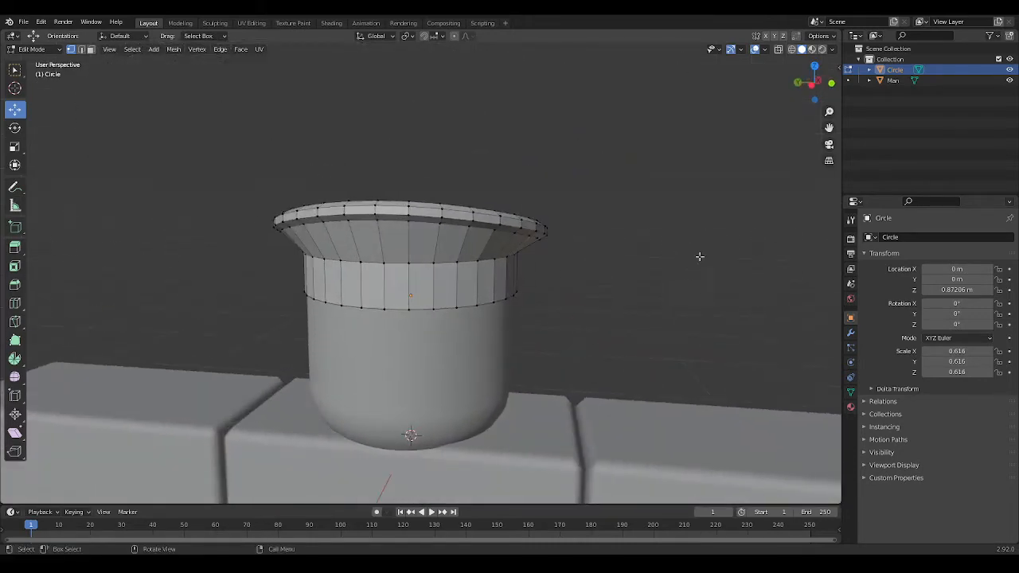
Step: Add one centred loop cut across the crown's top face, perpendicular to its existing edges, and clear the selection
{"action": "left_click", "coordinate": [817, 84]}
{"action": "scroll", "coordinate": [617, 195], "scroll_direction": "up", "scroll_amount": 3}
{"action": "middle_click_drag", "start_coordinate": [628, 203], "coordinate": [537, 283]}
{"action": "left_click", "coordinate": [14, 303]}
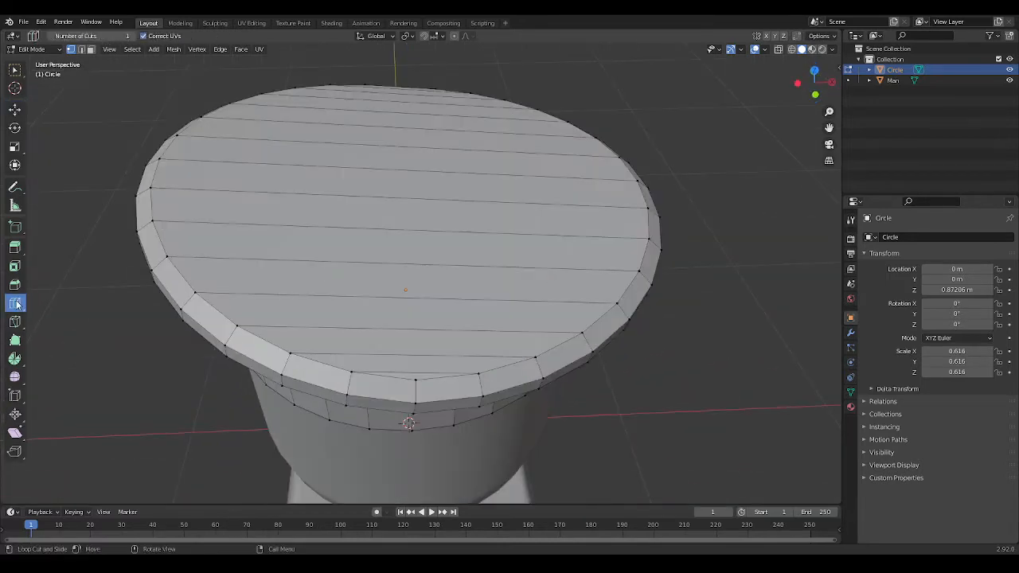
{"action": "left_click", "coordinate": [353, 319]}
{"action": "right_click", "coordinate": [352, 318]}
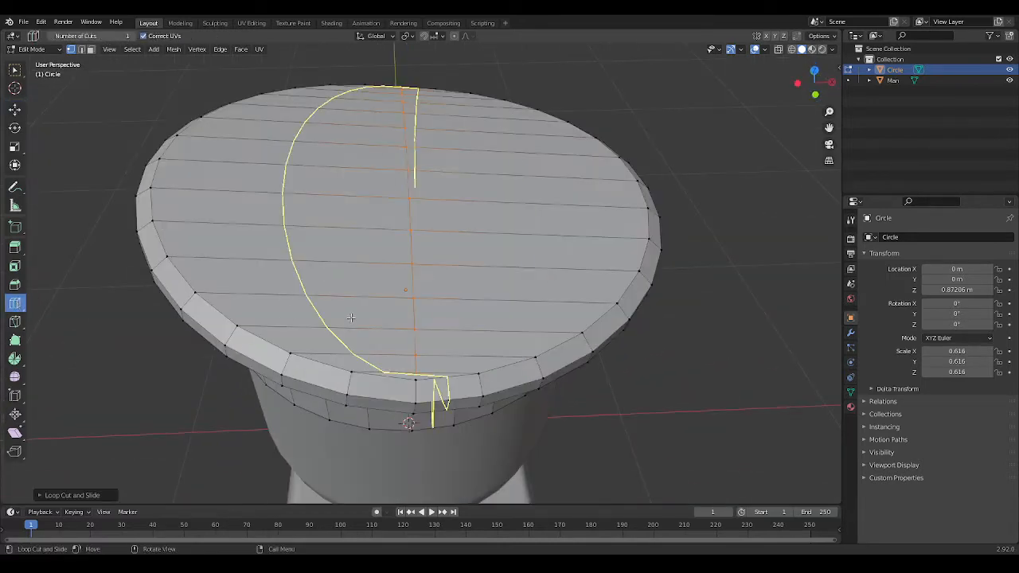
{"action": "left_click", "coordinate": [14, 114]}
{"action": "left_click", "coordinate": [57, 333]}
Step: Select the five middle vertices of the new loop on the crown's top and raise them along Z
{"action": "middle_click_drag", "start_coordinate": [64, 342], "coordinate": [173, 350]}
{"action": "middle_click_drag", "start_coordinate": [324, 242], "coordinate": [335, 239]}
{"action": "left_click", "coordinate": [309, 198]}
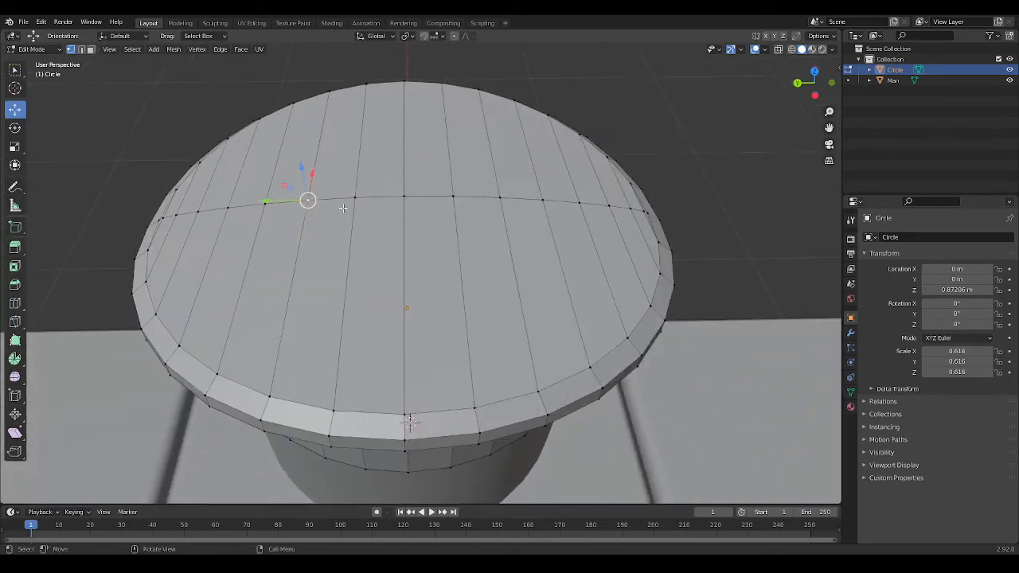
{"action": "left_click", "coordinate": [355, 198], "text": "shift"}
{"action": "left_click", "coordinate": [404, 196], "text": "shift"}
{"action": "left_click", "coordinate": [451, 199], "text": "shift"}
{"action": "left_click", "coordinate": [501, 201], "text": "shift"}
{"action": "middle_click_drag", "start_coordinate": [505, 209], "coordinate": [436, 176]}
{"action": "left_click_drag", "start_coordinate": [400, 123], "coordinate": [403, 106]}
{"action": "middle_click_drag", "start_coordinate": [403, 119], "coordinate": [547, 219]}
Step: Extend the selection along the loop with the neighbouring vertices on both sides, and raise the selected vertices slightly
{"action": "left_click", "coordinate": [526, 229], "text": "shift"}
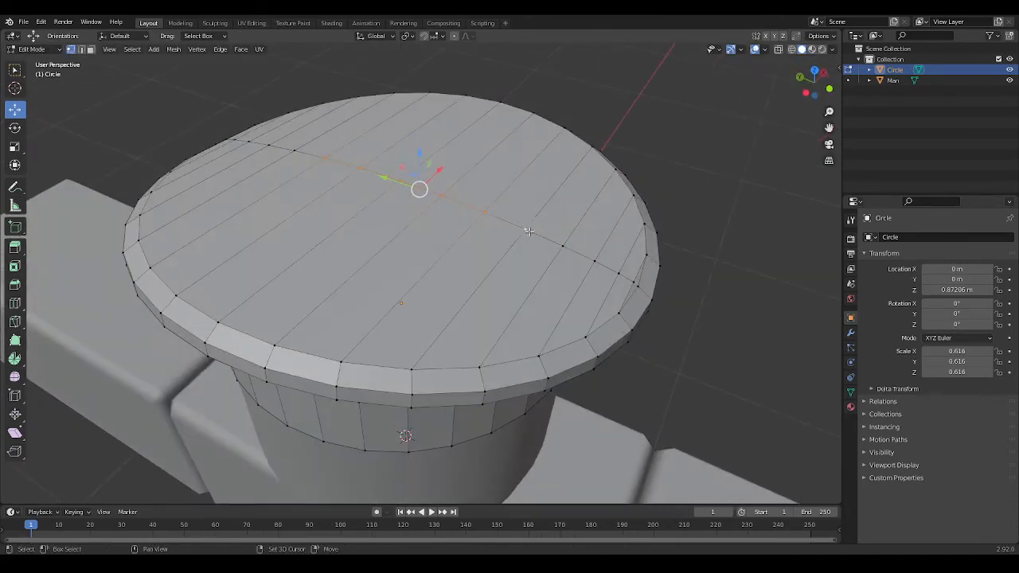
{"action": "left_click", "coordinate": [563, 244], "text": "shift"}
{"action": "middle_click_drag", "start_coordinate": [595, 260], "coordinate": [401, 204]}
{"action": "left_click", "coordinate": [196, 263], "text": "shift"}
{"action": "left_click", "coordinate": [231, 253], "text": "shift"}
{"action": "left_click", "coordinate": [273, 246], "text": "shift"}
{"action": "left_click_drag", "start_coordinate": [424, 148], "coordinate": [419, 146]}
Step: Remove the outermost vertices at both ends from the selection, and raise the remaining loop vertices slightly along Z
{"action": "left_click", "coordinate": [219, 259], "text": "shift"}
{"action": "middle_click_drag", "start_coordinate": [219, 260], "coordinate": [120, 261]}
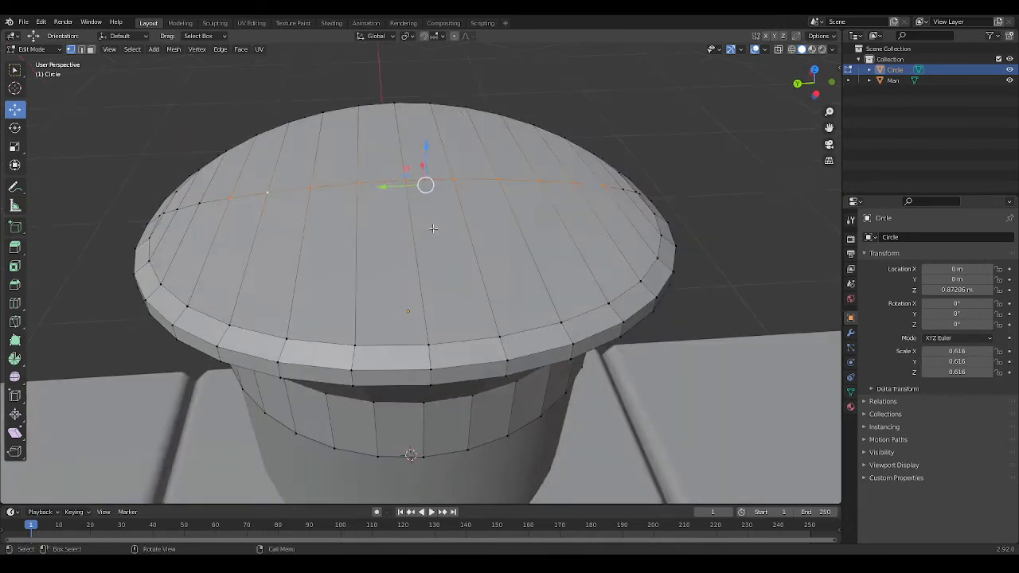
{"action": "left_click", "coordinate": [600, 188], "text": "shift"}
{"action": "middle_click_drag", "start_coordinate": [600, 188], "coordinate": [448, 141]}
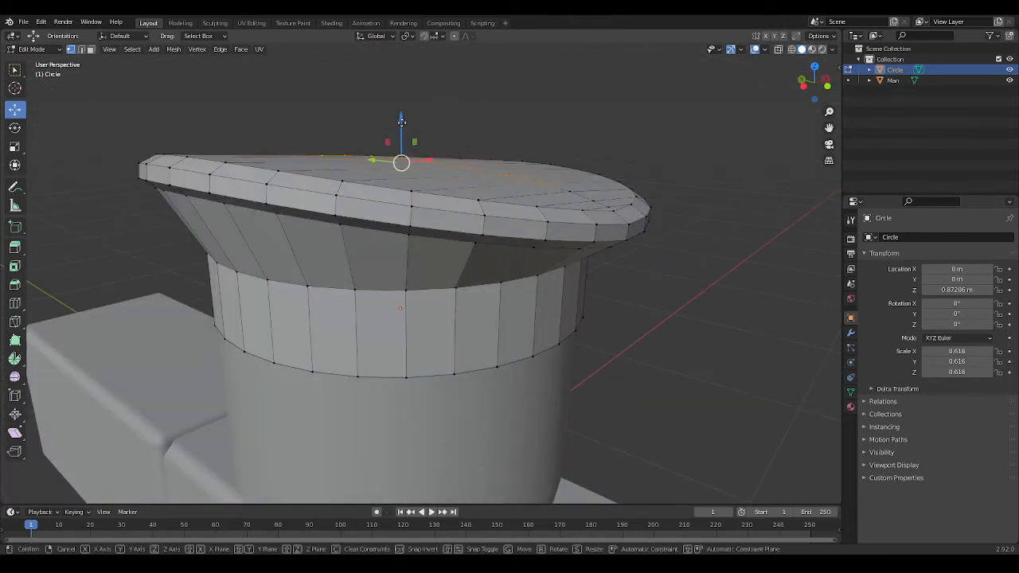
{"action": "left_click_drag", "start_coordinate": [401, 121], "coordinate": [402, 121]}
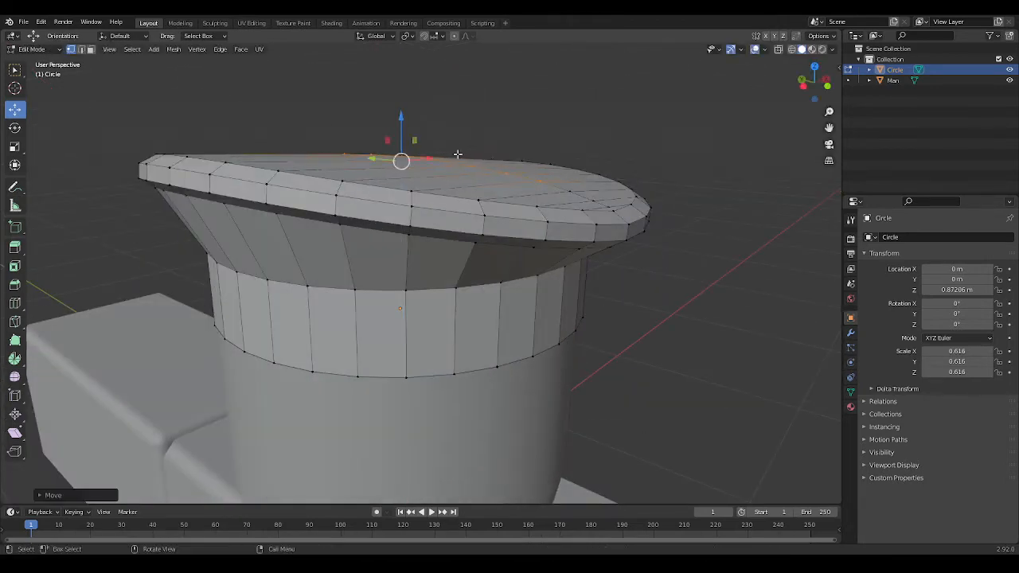
Step: Drop another vertex from each end of the selected row and raise the narrower group slightly
{"action": "middle_click_drag", "start_coordinate": [486, 159], "coordinate": [510, 208]}
{"action": "left_click", "coordinate": [553, 233], "text": "shift"}
{"action": "middle_click_drag", "start_coordinate": [425, 255], "coordinate": [509, 263]}
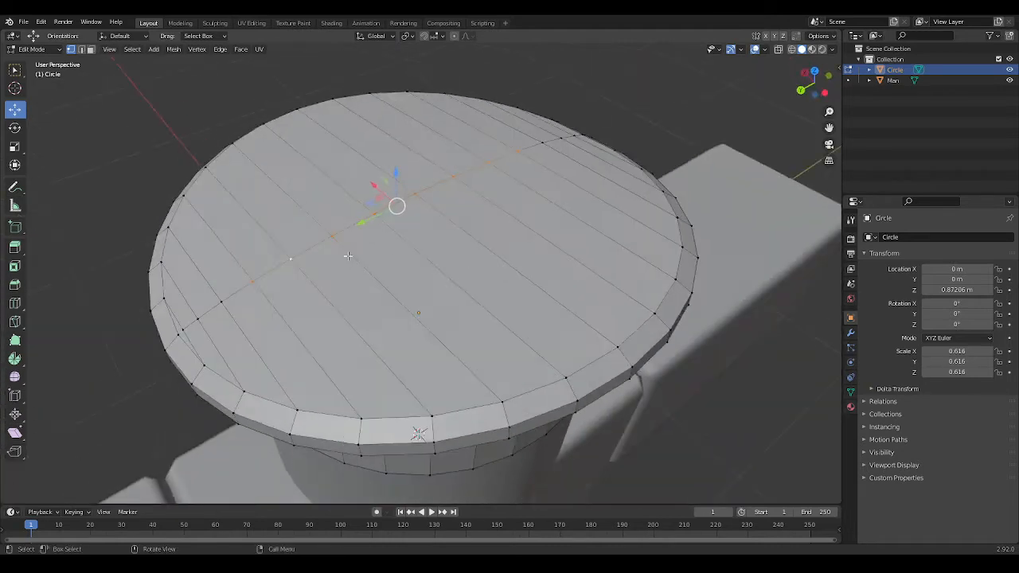
{"action": "left_click", "coordinate": [250, 284], "text": "shift"}
{"action": "middle_click_drag", "start_coordinate": [393, 193], "coordinate": [402, 139]}
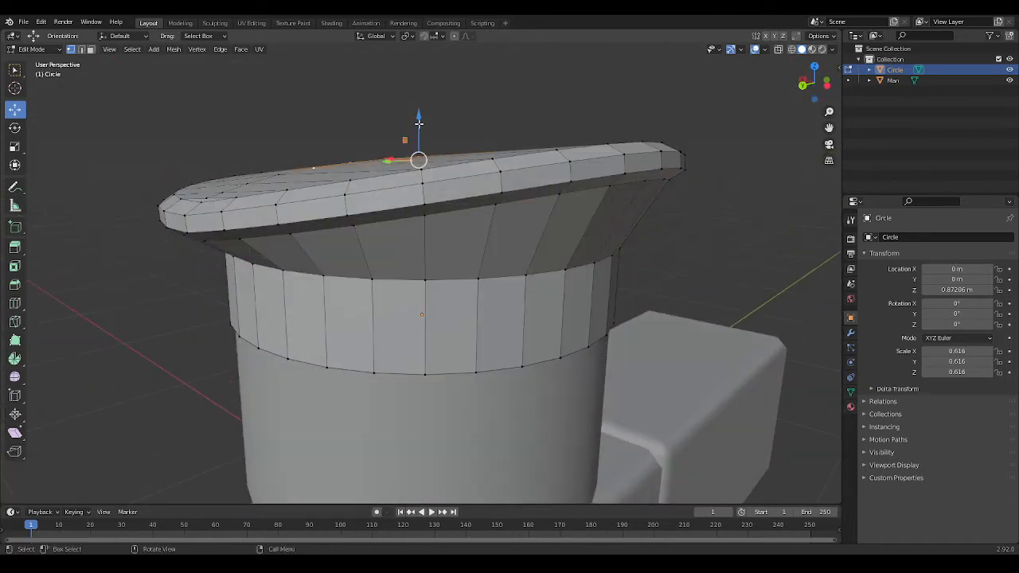
{"action": "left_click_drag", "start_coordinate": [421, 126], "coordinate": [421, 124]}
Step: Keep narrowing the selection towards the loop's centre, raising the central vertices slightly along Z to round the dome
{"action": "middle_click_drag", "start_coordinate": [421, 124], "coordinate": [362, 207]}
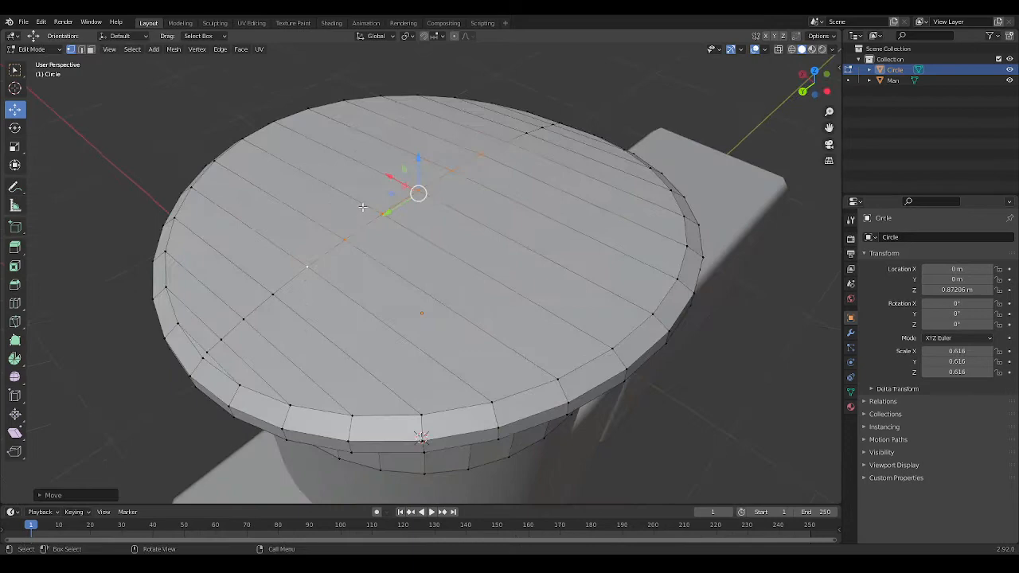
{"action": "left_click", "coordinate": [309, 266], "text": "shift"}
{"action": "left_click", "coordinate": [509, 143], "text": "shift"}
{"action": "middle_click_drag", "start_coordinate": [507, 160], "coordinate": [434, 121]}
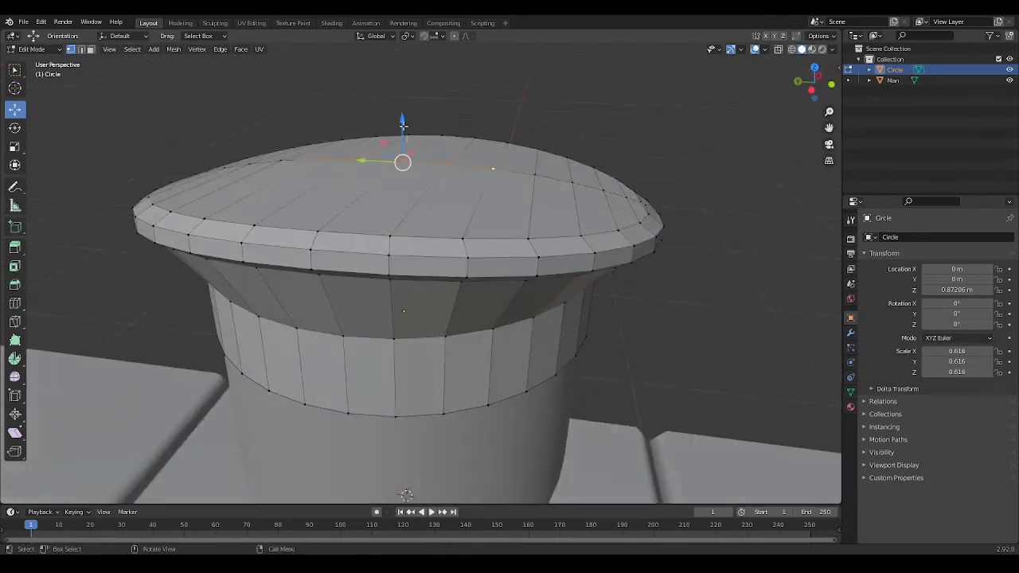
{"action": "left_click_drag", "start_coordinate": [404, 125], "coordinate": [404, 123]}
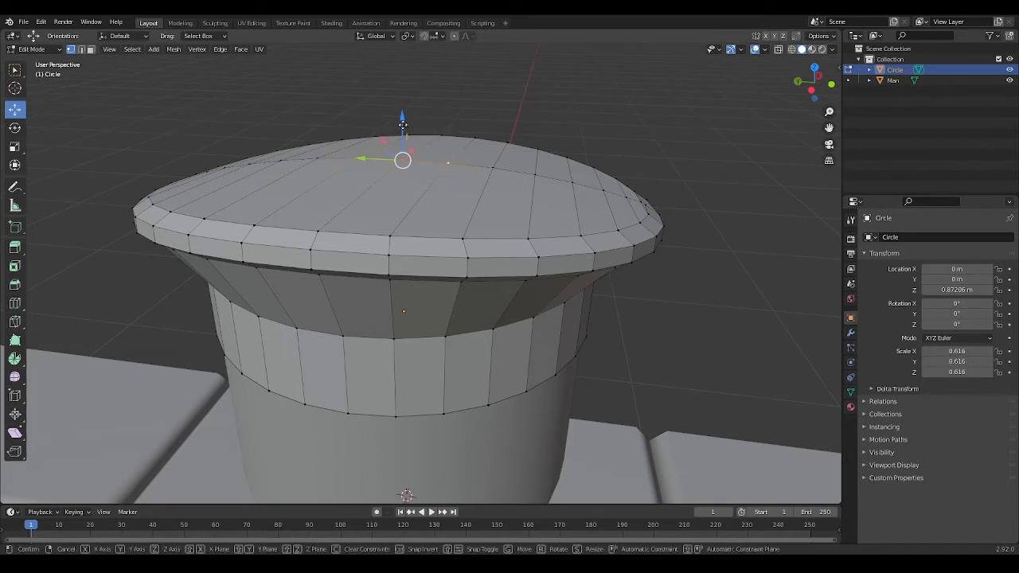
{"action": "mouse_move", "coordinate": [404, 125]}
{"action": "left_mouse_down"}
{"action": "mouse_move", "coordinate": [423, 140]}
{"action": "mouse_move", "coordinate": [405, 122]}
{"action": "left_mouse_up"}
{"action": "left_click", "coordinate": [452, 165]}
{"action": "left_click", "coordinate": [391, 164]}
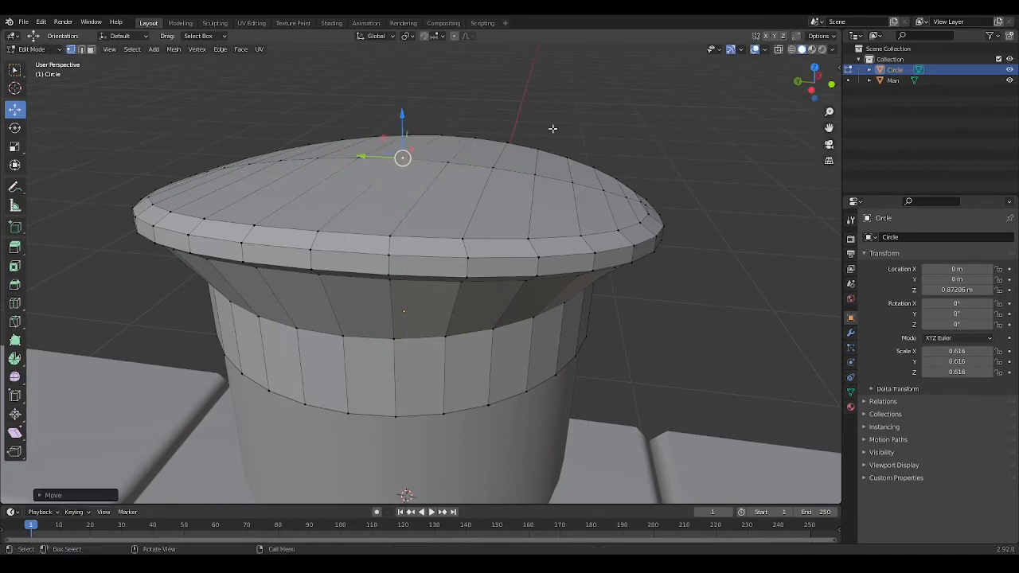
Step: Clear the selection, return to Object Mode and inspect the hat's shape on the head from several angles
{"action": "left_click", "coordinate": [580, 150]}
{"action": "scroll", "coordinate": [651, 136], "scroll_direction": "down", "scroll_amount": 5}
{"action": "middle_click_drag", "start_coordinate": [650, 137], "coordinate": [602, 266]}
{"action": "key", "text": "Tab"}
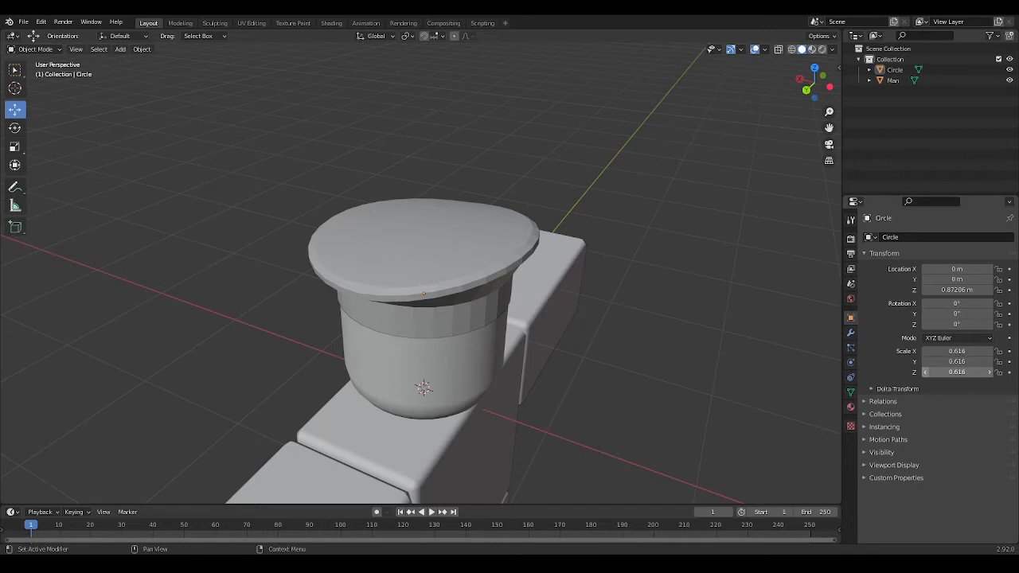
{"action": "middle_click_drag", "start_coordinate": [445, 342], "coordinate": [661, 367]}
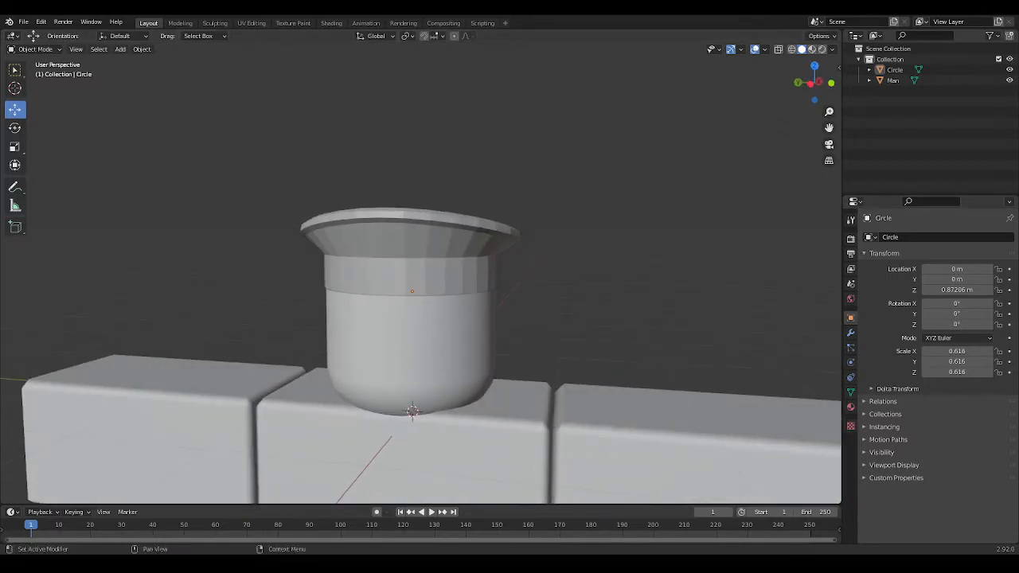
{"action": "scroll", "coordinate": [611, 259], "scroll_direction": "up", "scroll_amount": 2}
{"action": "middle_click_drag", "start_coordinate": [611, 259], "coordinate": [661, 292]}
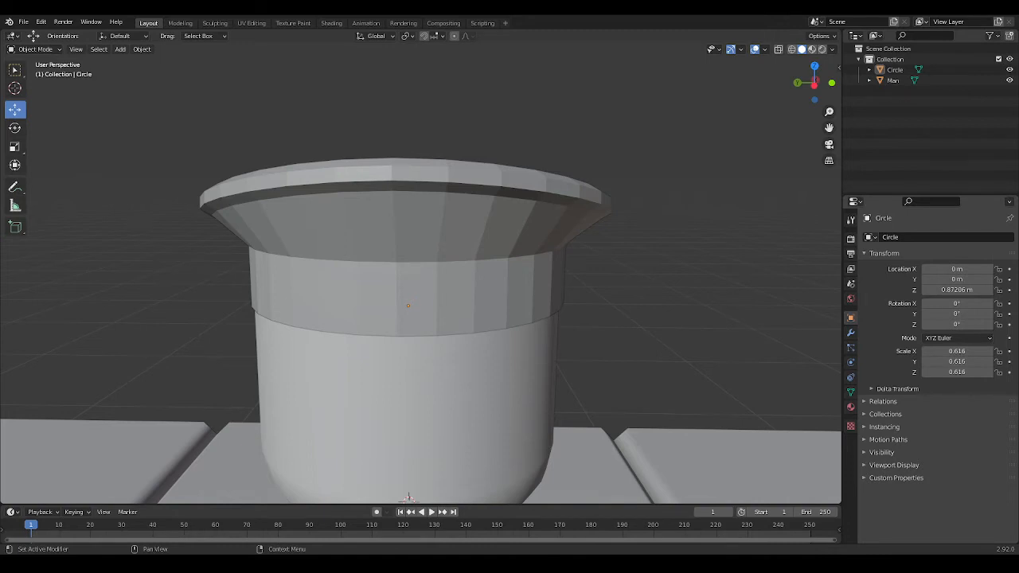
Step: Duplicate the hat and move the copy about 2.1 m along Y, beside the head
{"action": "scroll", "coordinate": [734, 261], "scroll_direction": "down", "scroll_amount": 5}
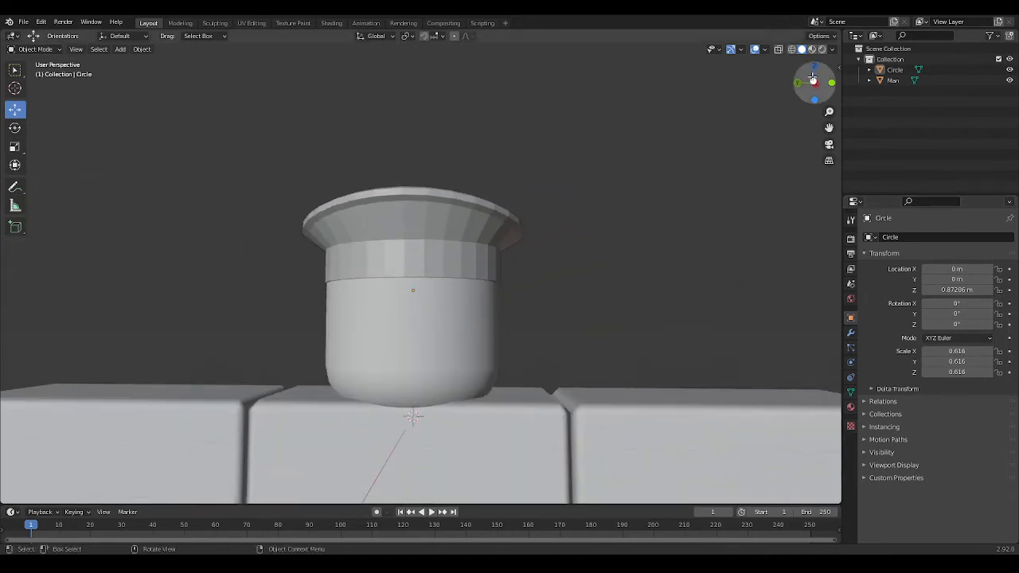
{"action": "left_click", "coordinate": [813, 81]}
{"action": "left_click", "coordinate": [815, 82]}
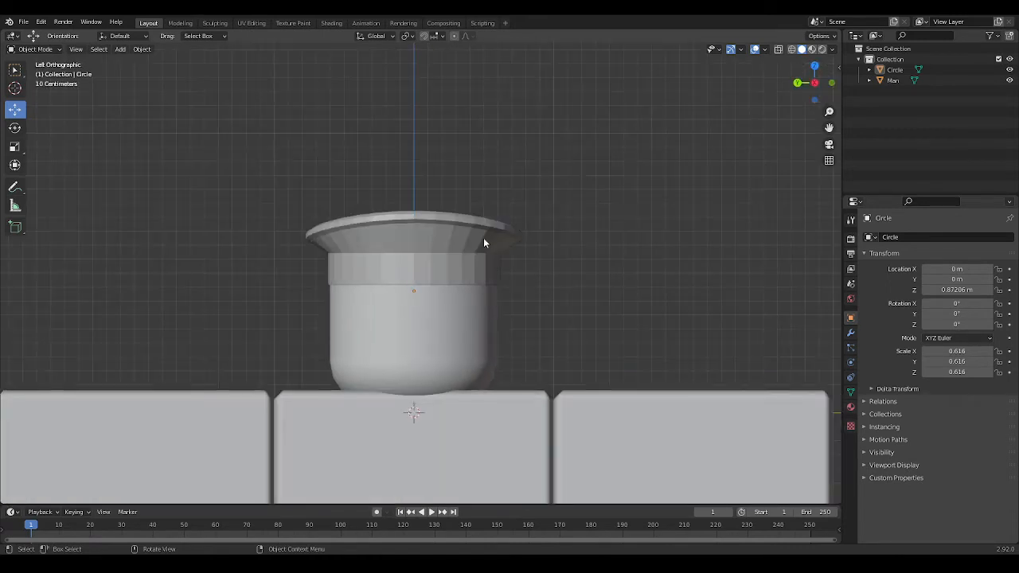
{"action": "left_click", "coordinate": [460, 243]}
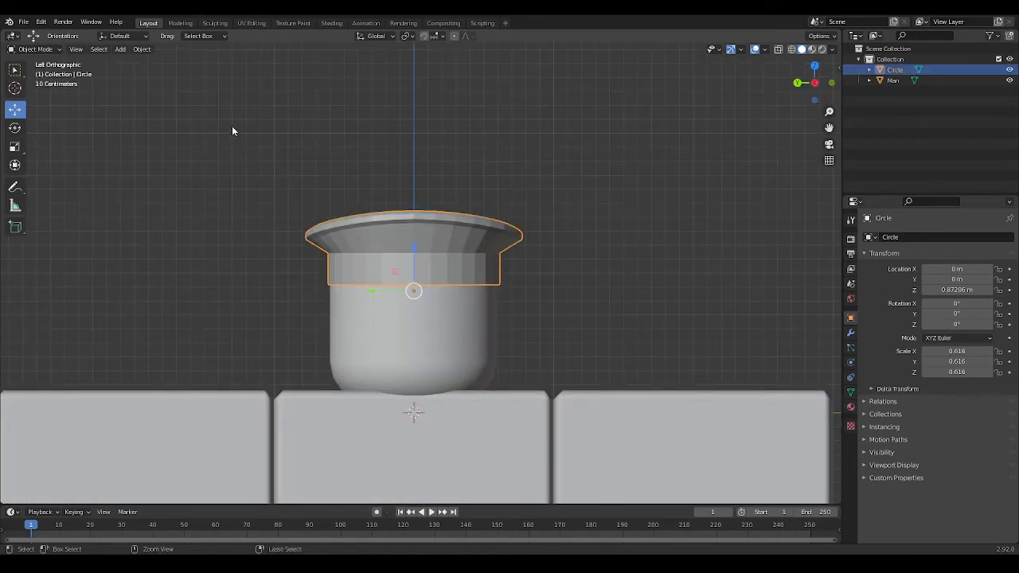
{"action": "key", "text": "shift+d"}
{"action": "key", "text": "Escape"}
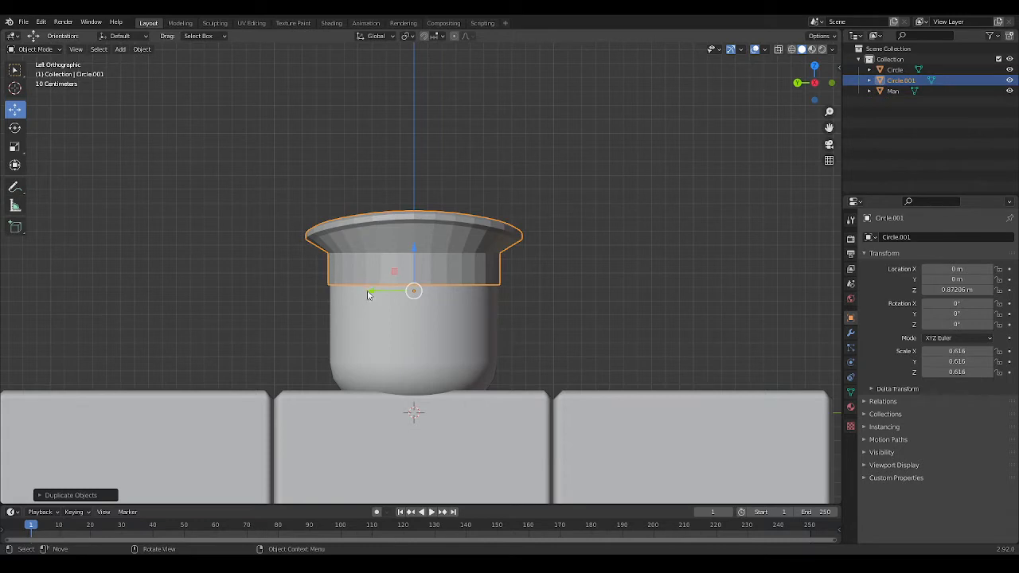
{"action": "left_click_drag", "start_coordinate": [371, 292], "coordinate": [89, 291]}
{"action": "middle_click_drag", "start_coordinate": [232, 308], "coordinate": [412, 333], "text": "shift"}
Step: On the copied hat, raise the edge loop between the band and crown about 0.06 m along Z and clear the selection
{"action": "key", "text": "Tab"}
{"action": "scroll", "coordinate": [412, 332], "scroll_direction": "up", "scroll_amount": 3}
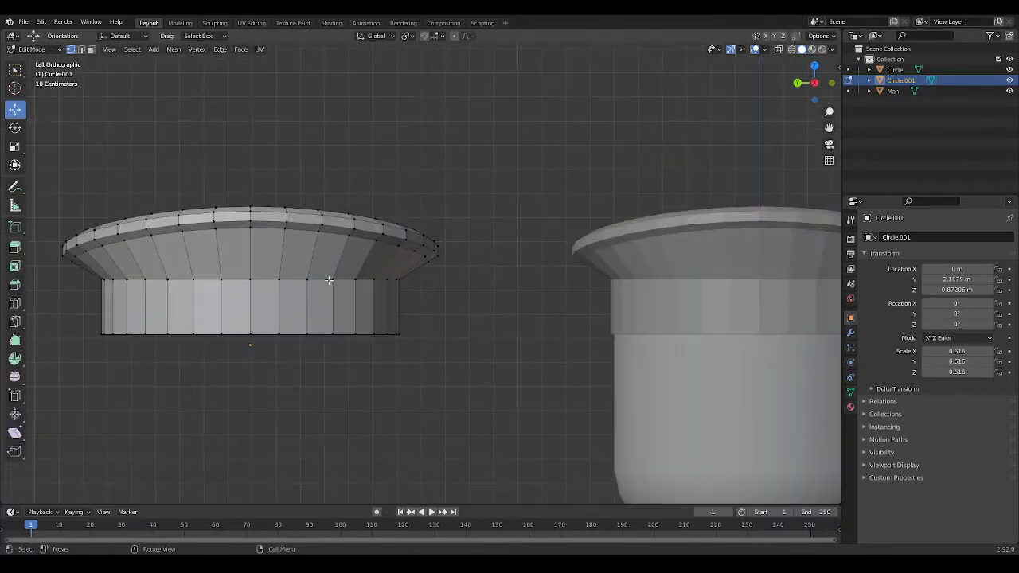
{"action": "left_click", "coordinate": [250, 279], "text": "alt"}
{"action": "key", "text": "g"}
{"action": "key", "text": "z"}
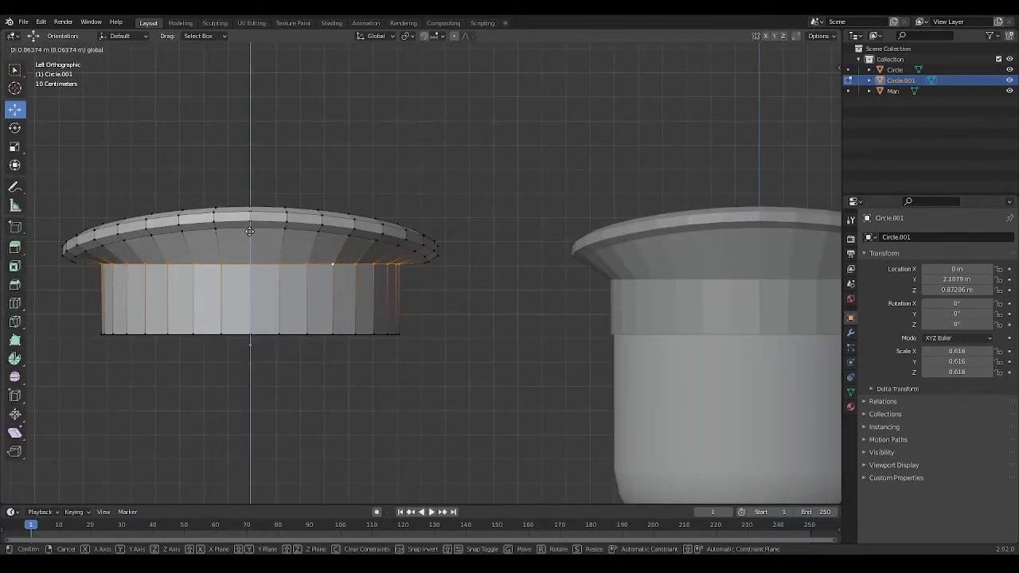
{"action": "left_click", "coordinate": [250, 231]}
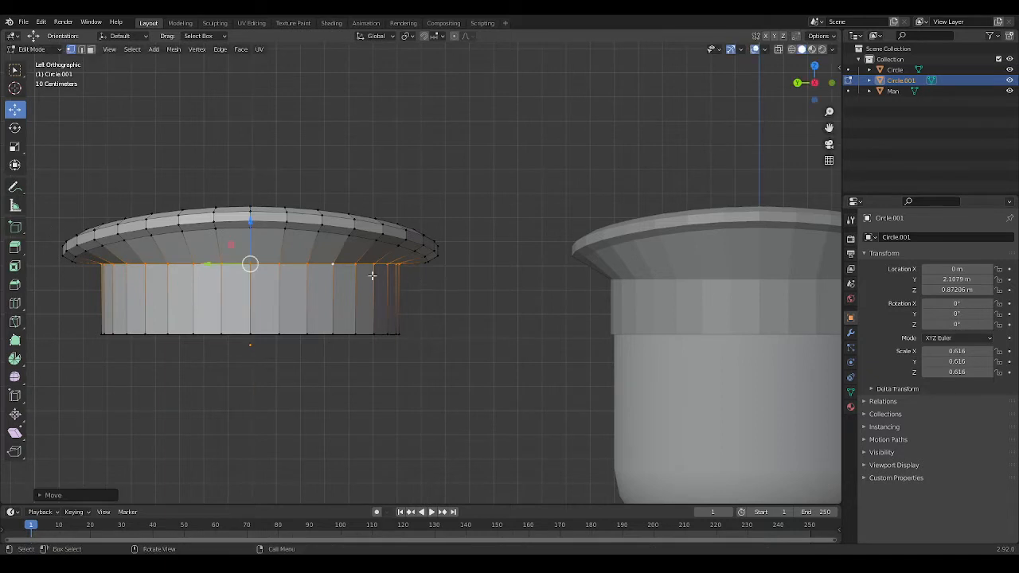
{"action": "left_click_drag", "start_coordinate": [249, 224], "coordinate": [249, 226]}
{"action": "left_click", "coordinate": [443, 319]}
{"action": "middle_click_drag", "start_coordinate": [377, 352], "coordinate": [276, 345], "text": "shift"}
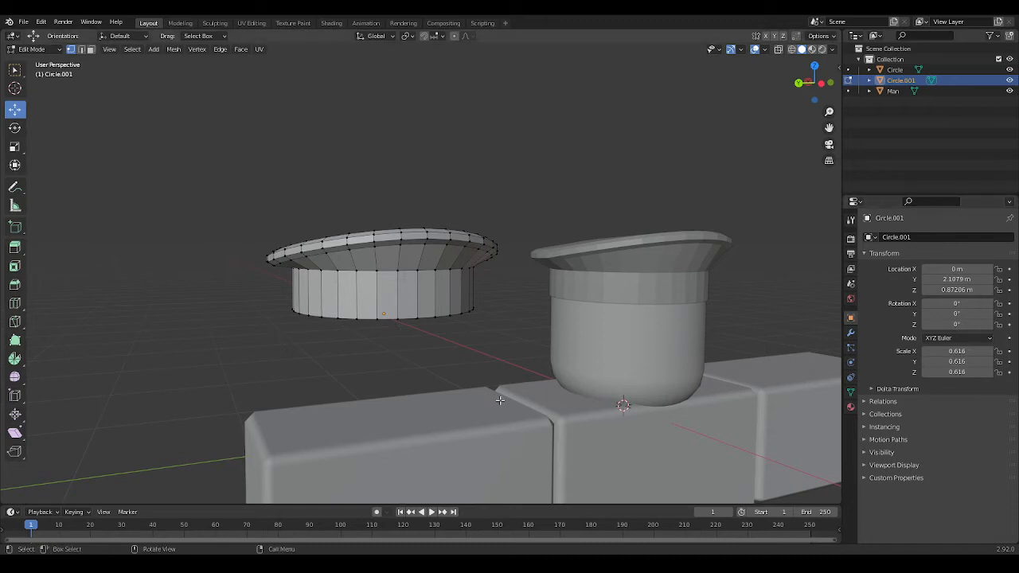
Step: Compare the copied hat's taller band with the original on the head from several angles
{"action": "middle_click_drag", "start_coordinate": [476, 395], "coordinate": [437, 394]}
{"action": "key", "text": "Tab"}
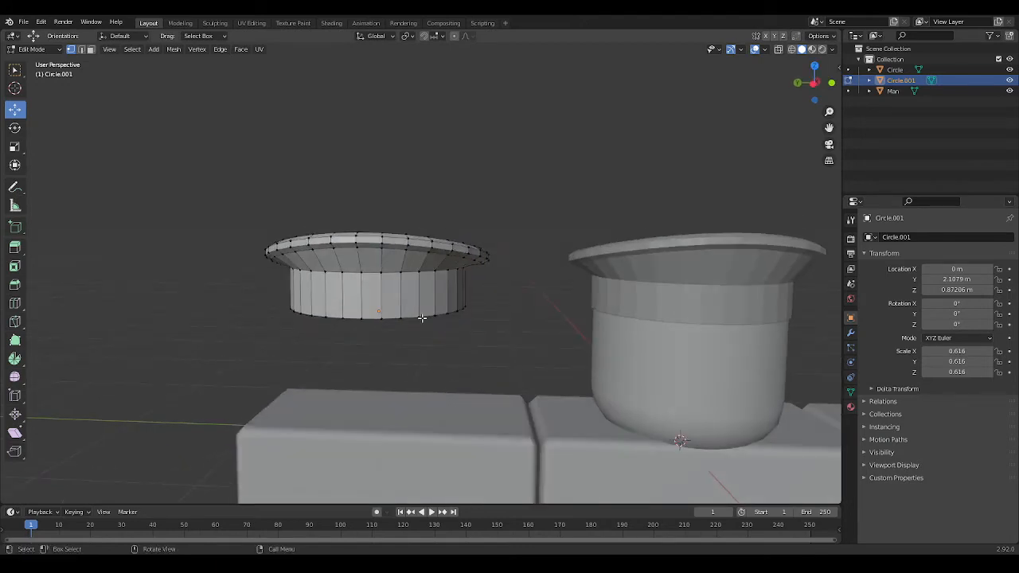
{"action": "key", "text": "Tab"}
{"action": "mouse_move", "coordinate": [452, 332]}
{"action": "middle_mouse_down"}
{"action": "mouse_move", "coordinate": [518, 343]}
{"action": "mouse_move", "coordinate": [456, 350]}
{"action": "middle_mouse_up"}
{"action": "key", "text": "Tab"}
{"action": "left_click", "coordinate": [464, 352]}
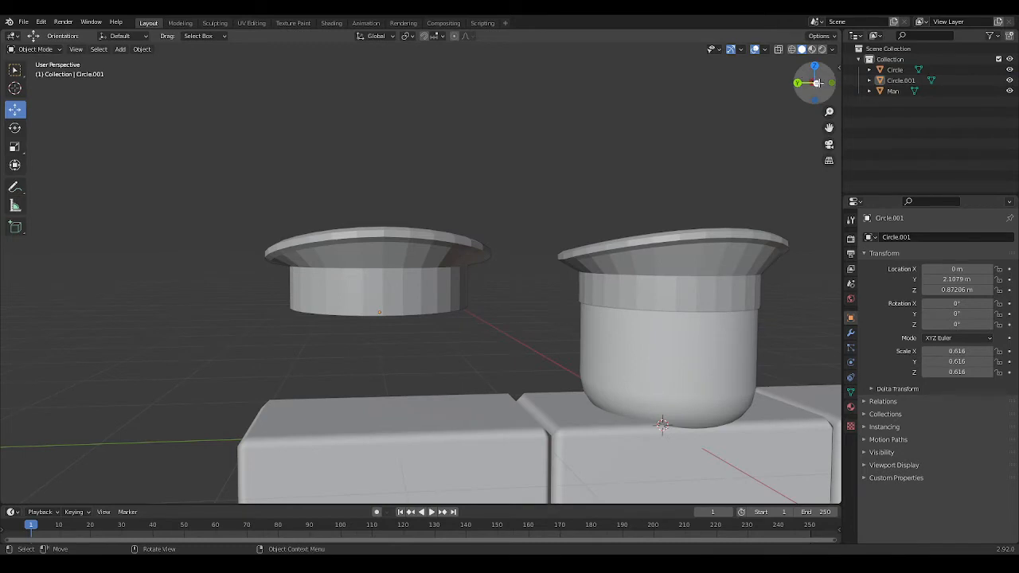
{"action": "left_click", "coordinate": [816, 82]}
{"action": "middle_click_drag", "start_coordinate": [717, 143], "coordinate": [612, 144], "text": "shift"}
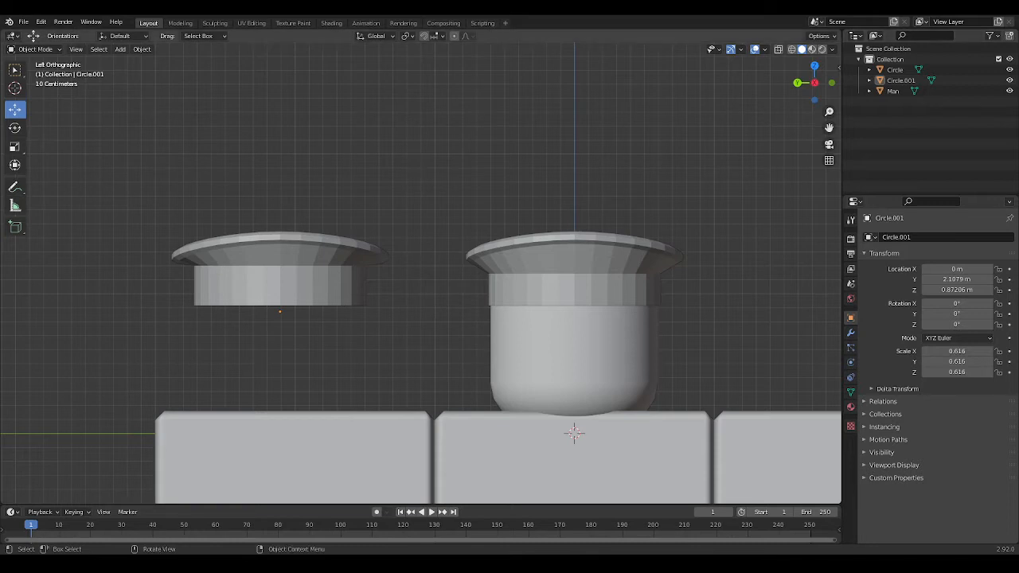
{"action": "middle_click_drag", "start_coordinate": [477, 340], "coordinate": [425, 341]}
Step: Lower the copied hat about 0.03 m along Z and delete it
{"action": "left_click", "coordinate": [336, 281]}
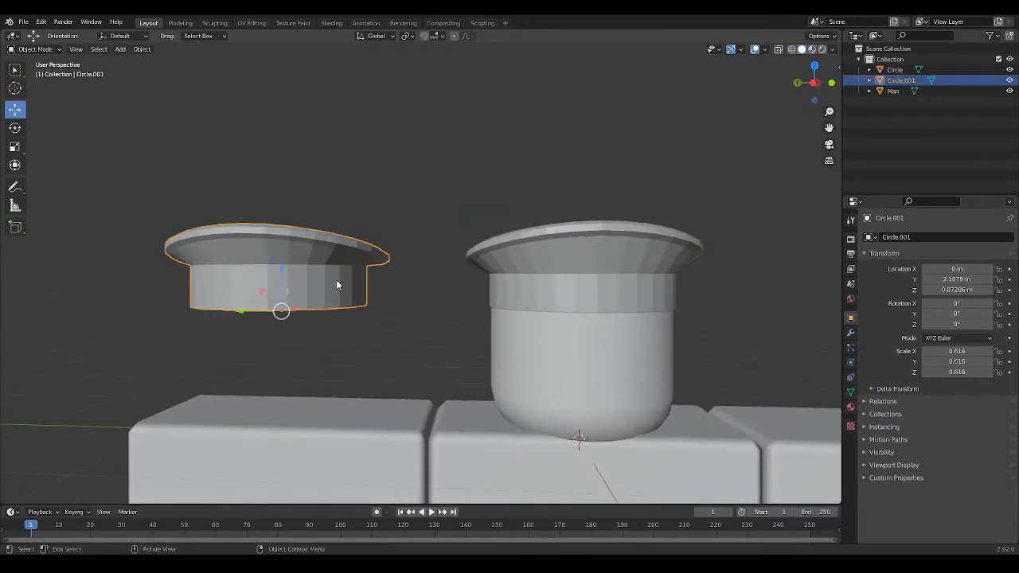
{"action": "key", "text": "g"}
{"action": "key", "text": "z"}
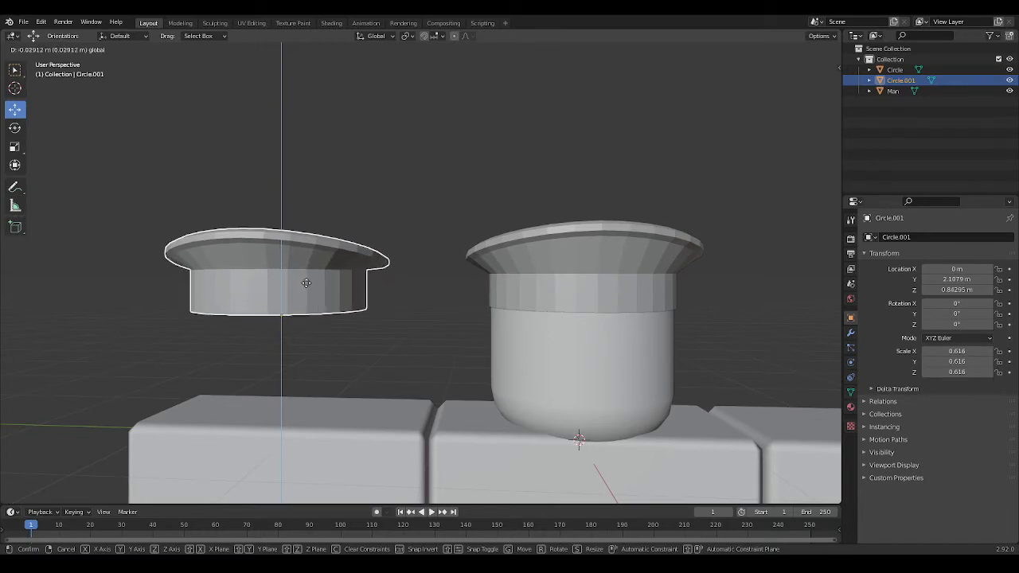
{"action": "left_click", "coordinate": [305, 287]}
{"action": "mouse_move", "coordinate": [364, 316]}
{"action": "middle_mouse_down"}
{"action": "mouse_move", "coordinate": [387, 336]}
{"action": "mouse_move", "coordinate": [368, 332]}
{"action": "middle_mouse_up"}
{"action": "key", "text": "Delete"}
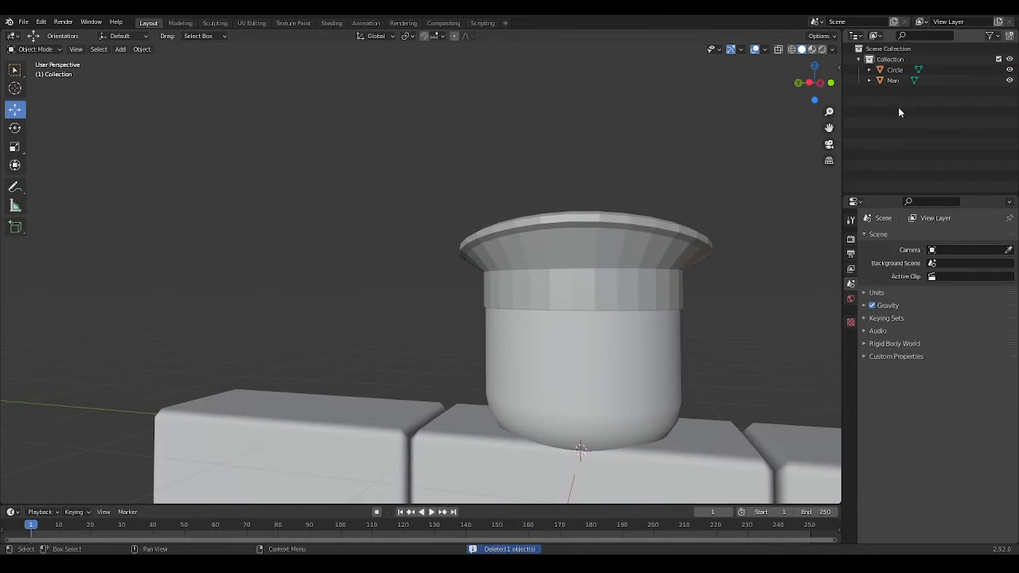
Step: On the original hat, raise the edge loop between the band and crown slightly along Z
{"action": "left_click", "coordinate": [810, 83]}
{"action": "middle_click_drag", "start_coordinate": [731, 302], "coordinate": [568, 306], "text": "shift"}
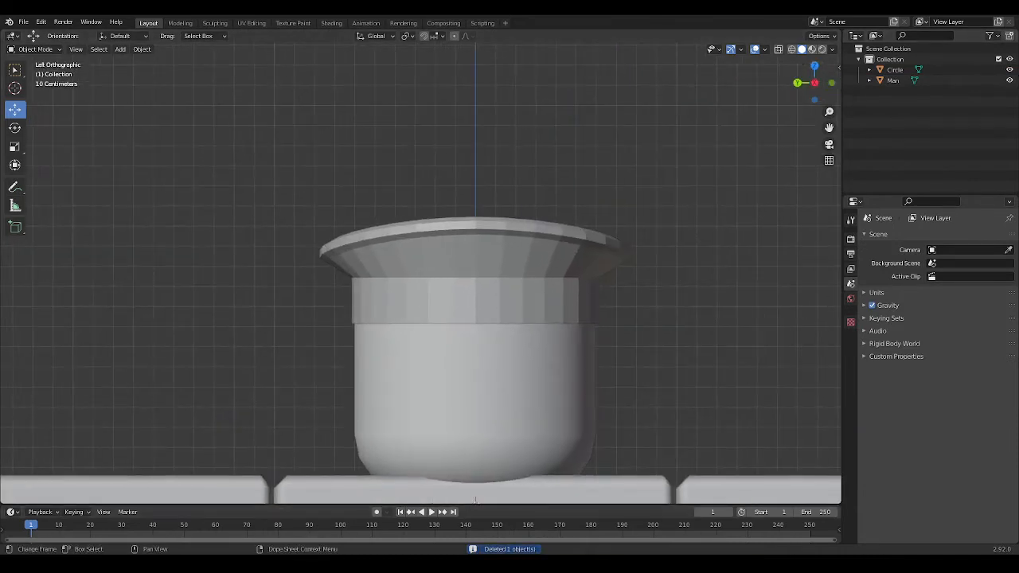
{"action": "left_click", "coordinate": [473, 274]}
{"action": "key", "text": "Tab"}
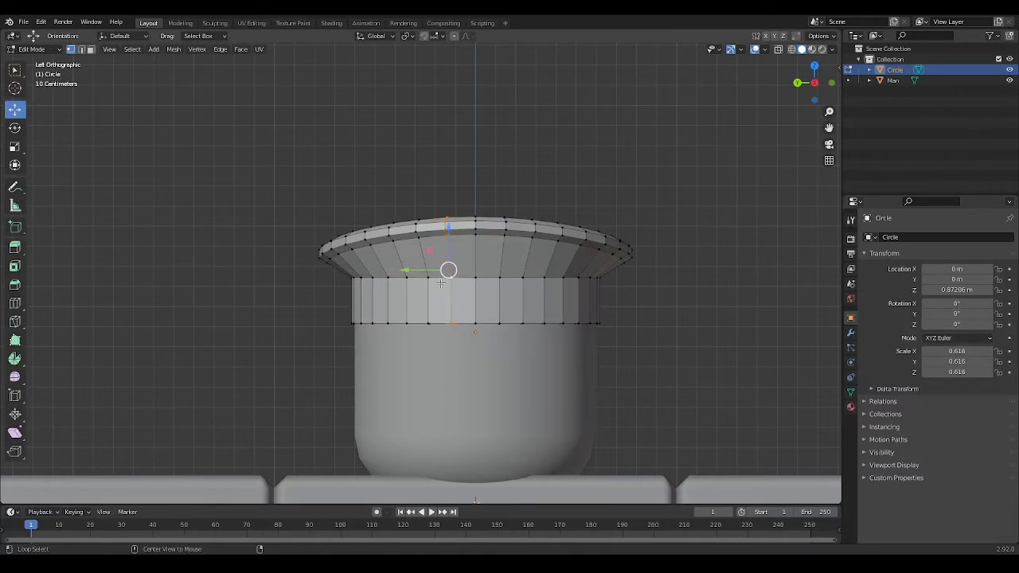
{"action": "left_click", "coordinate": [475, 278], "text": "alt"}
{"action": "left_click_drag", "start_coordinate": [476, 246], "coordinate": [474, 236]}
{"action": "middle_click_drag", "start_coordinate": [624, 301], "coordinate": [587, 324]}
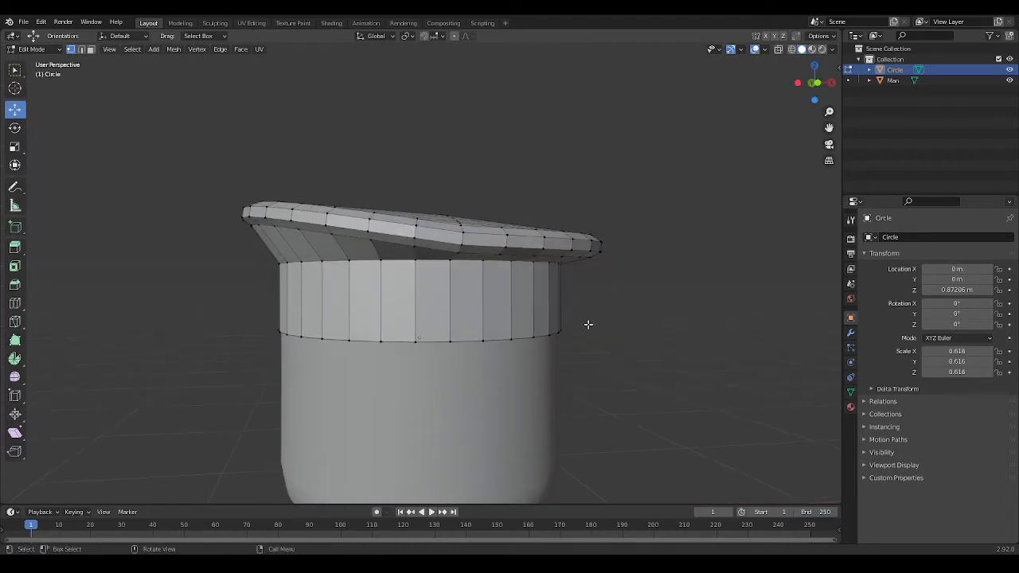
{"action": "middle_click_drag", "start_coordinate": [591, 337], "coordinate": [584, 347]}
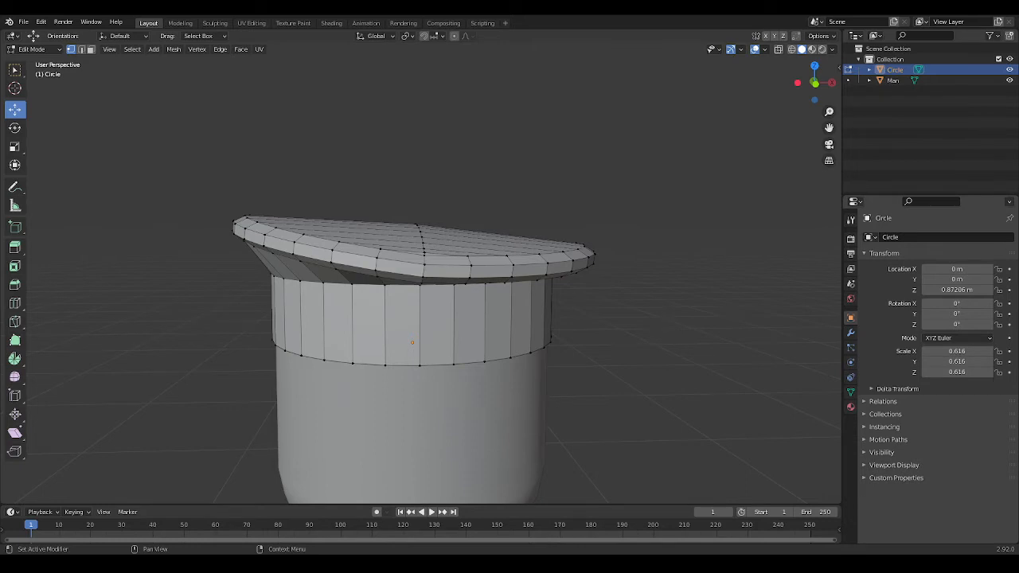
Step: Lower the loop between the band and crown very slightly along Z and clear the selection
{"action": "middle_click_drag", "start_coordinate": [669, 342], "coordinate": [679, 346]}
{"action": "left_click", "coordinate": [517, 278], "text": "alt"}
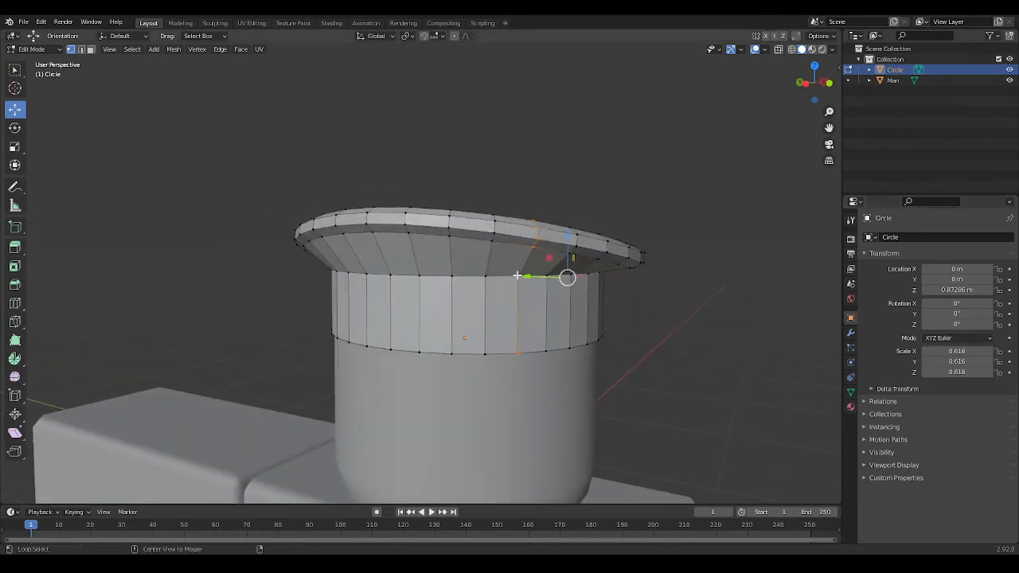
{"action": "left_click", "coordinate": [480, 274], "text": "alt"}
{"action": "left_click_drag", "start_coordinate": [464, 238], "coordinate": [464, 245]}
{"action": "middle_click_drag", "start_coordinate": [638, 314], "coordinate": [691, 305]}
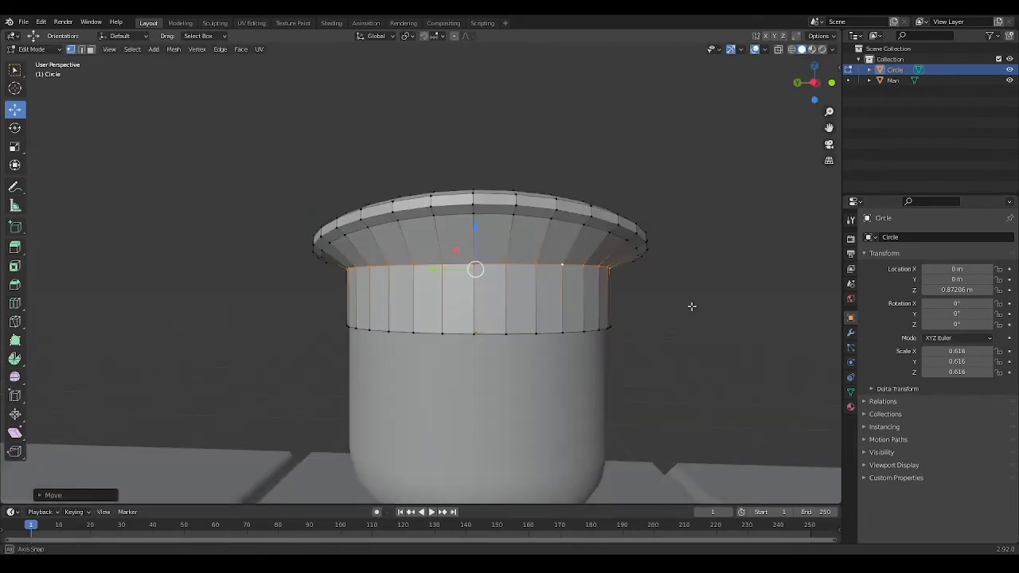
{"action": "left_click", "coordinate": [812, 82]}
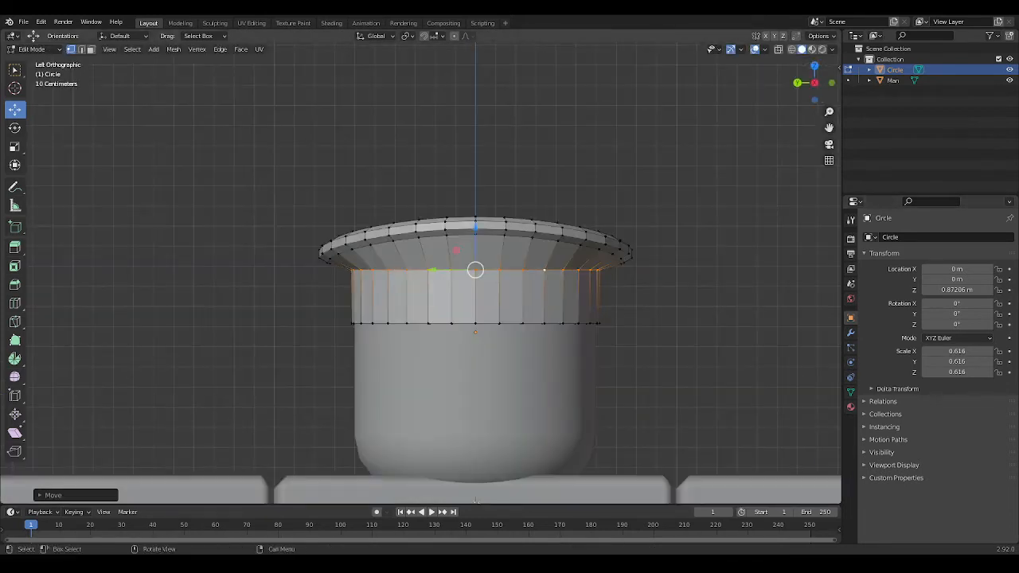
{"action": "left_click", "coordinate": [691, 390]}
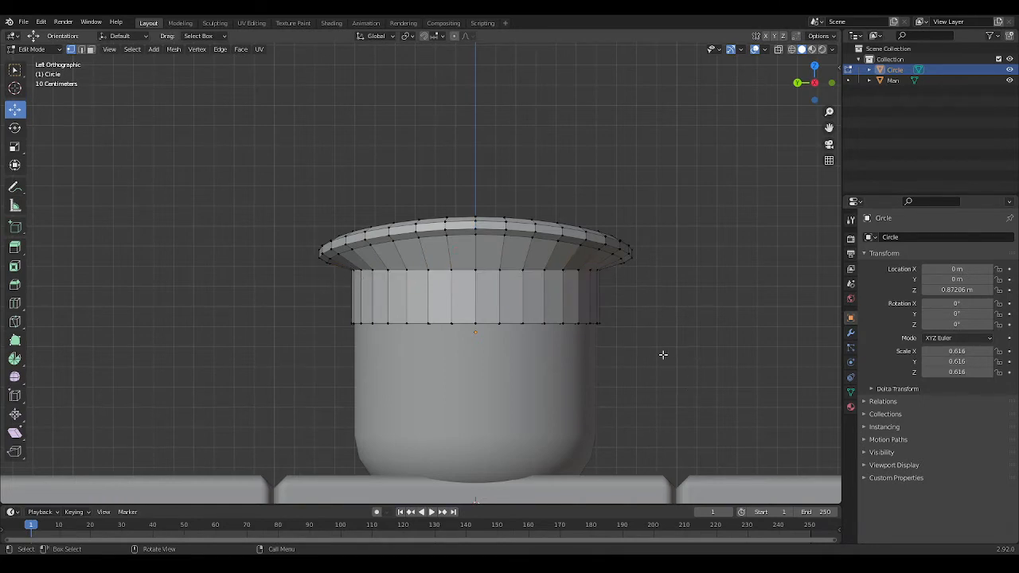
Step: Duplicate the band's bottom edge loop and move the copy down along Z, below the band
{"action": "scroll", "coordinate": [657, 346], "scroll_direction": "up", "scroll_amount": 4}
{"action": "scroll", "coordinate": [661, 351], "scroll_direction": "down", "scroll_amount": 3}
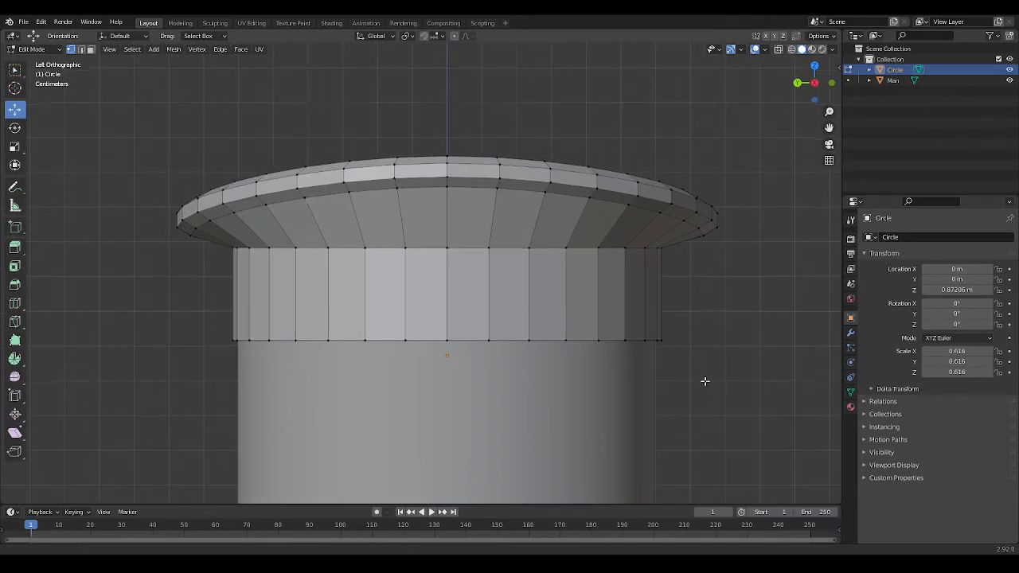
{"action": "left_click", "coordinate": [466, 301], "text": "alt"}
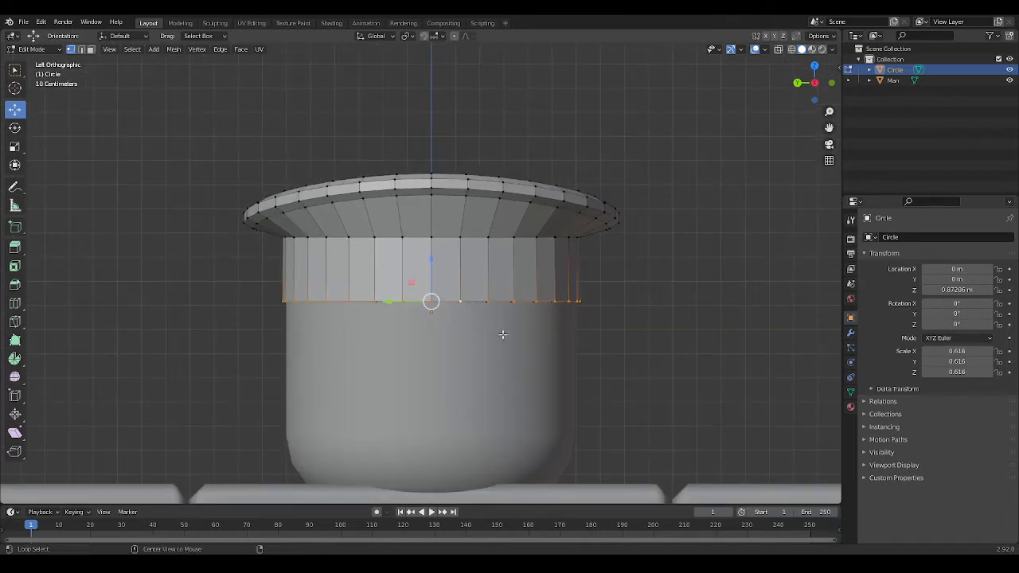
{"action": "middle_click_drag", "start_coordinate": [502, 334], "coordinate": [591, 397]}
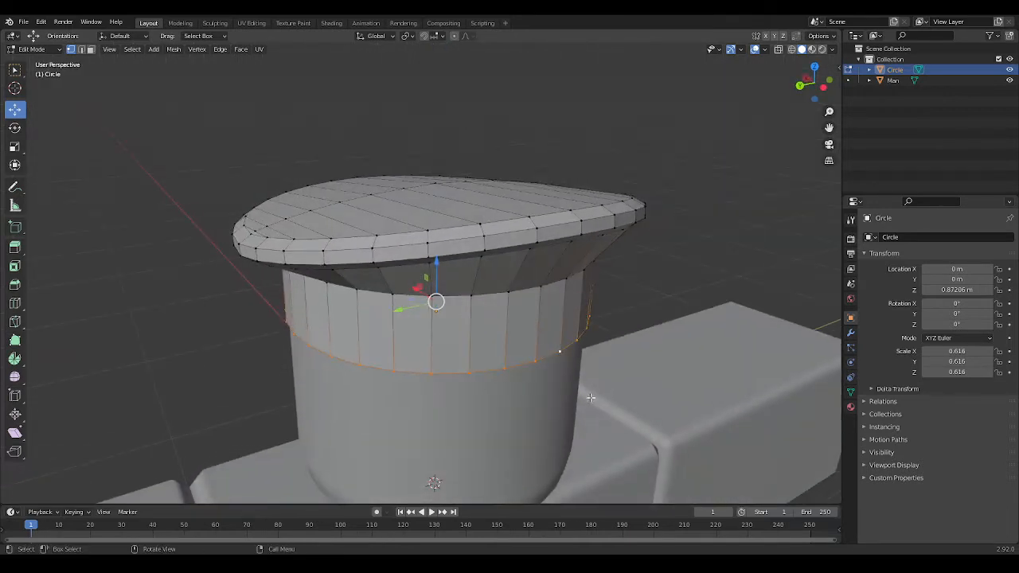
{"action": "key", "text": "shift+d"}
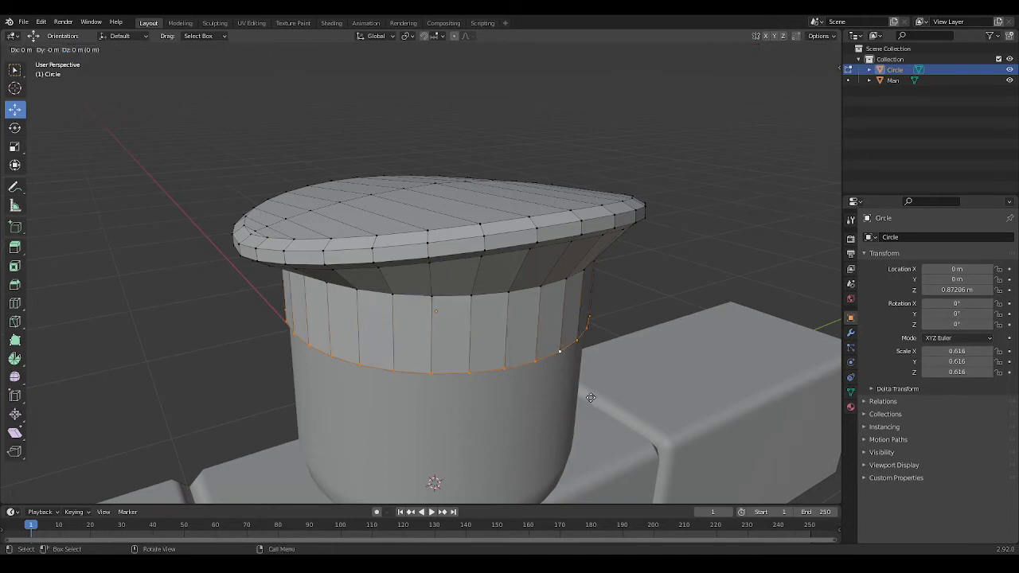
{"action": "right_click", "coordinate": [590, 397]}
{"action": "left_click_drag", "start_coordinate": [440, 263], "coordinate": [438, 335]}
{"action": "middle_click_drag", "start_coordinate": [590, 434], "coordinate": [599, 376], "text": "shift"}
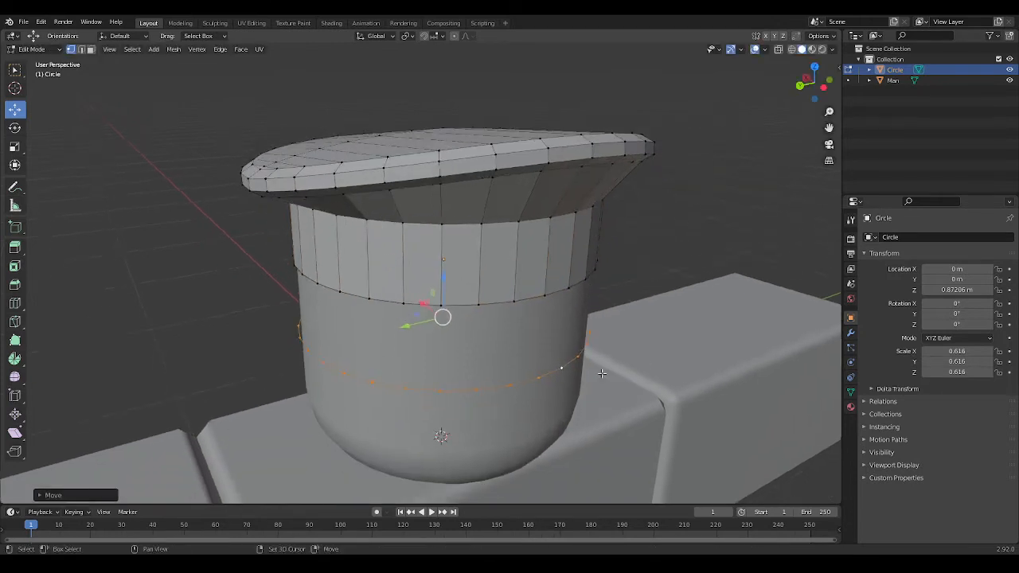
Step: Separate the mesh by loose parts so the duplicated ring becomes its own object, and return to Object Mode
{"action": "right_click", "coordinate": [599, 376]}
{"action": "mouse_move", "coordinate": [604, 524]}
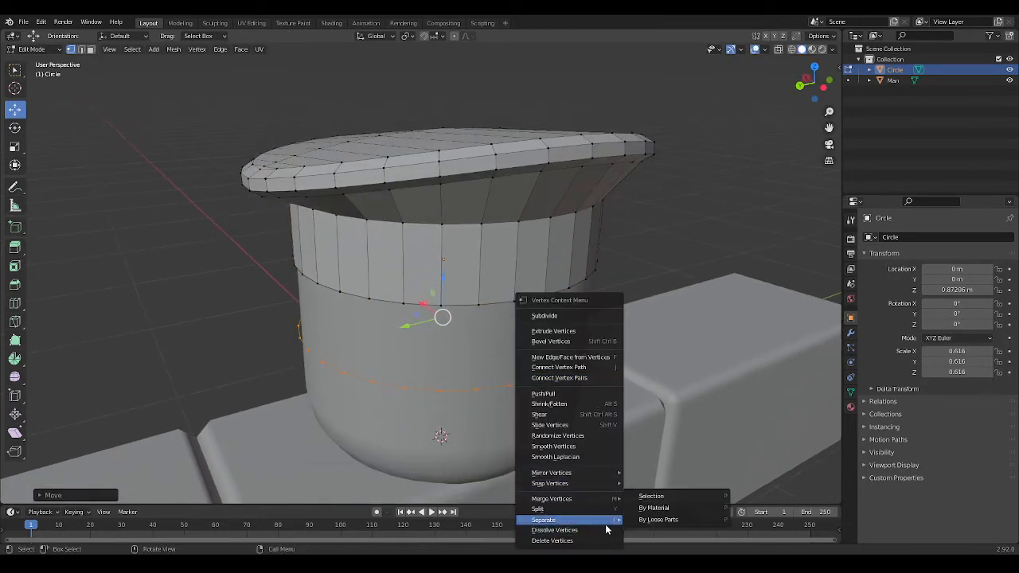
{"action": "left_click", "coordinate": [658, 519]}
{"action": "key", "text": "Tab"}
{"action": "left_click", "coordinate": [649, 257]}
{"action": "left_click", "coordinate": [567, 366]}
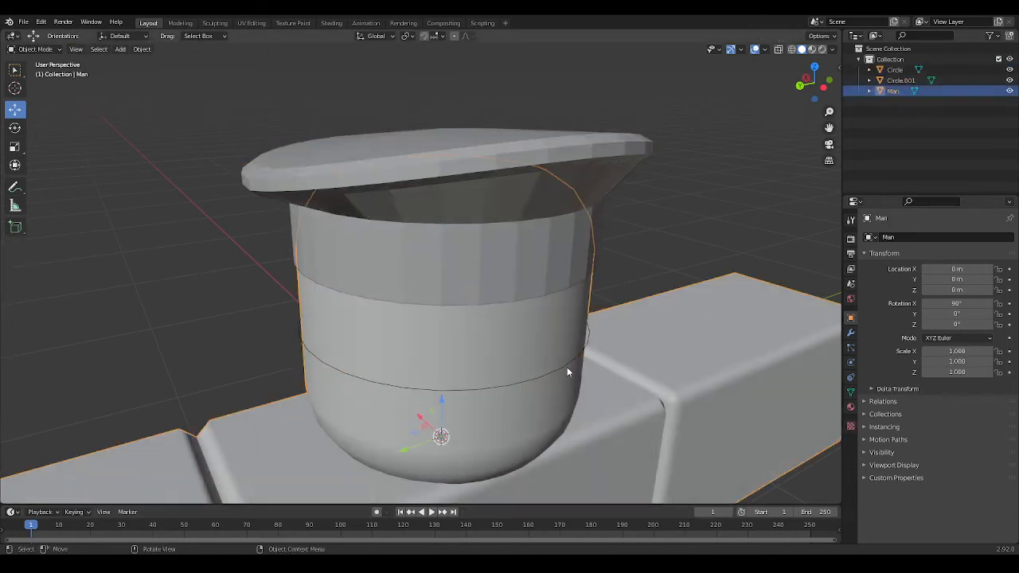
{"action": "left_click", "coordinate": [530, 263]}
{"action": "left_click_drag", "start_coordinate": [442, 219], "coordinate": [443, 76]}
{"action": "key", "text": "ctrl+z"}
Step: Delete most of the separated ring's vertices in X-ray back view, keeping only the short arc under the crown's raised end
{"action": "left_click", "coordinate": [528, 384]}
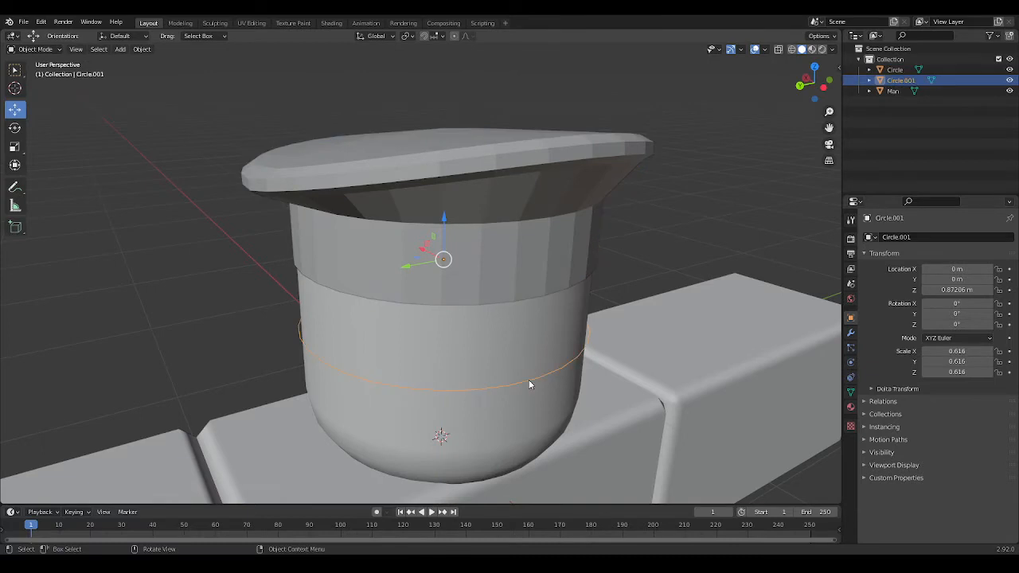
{"action": "key", "text": "Tab"}
{"action": "left_click", "coordinate": [829, 80]}
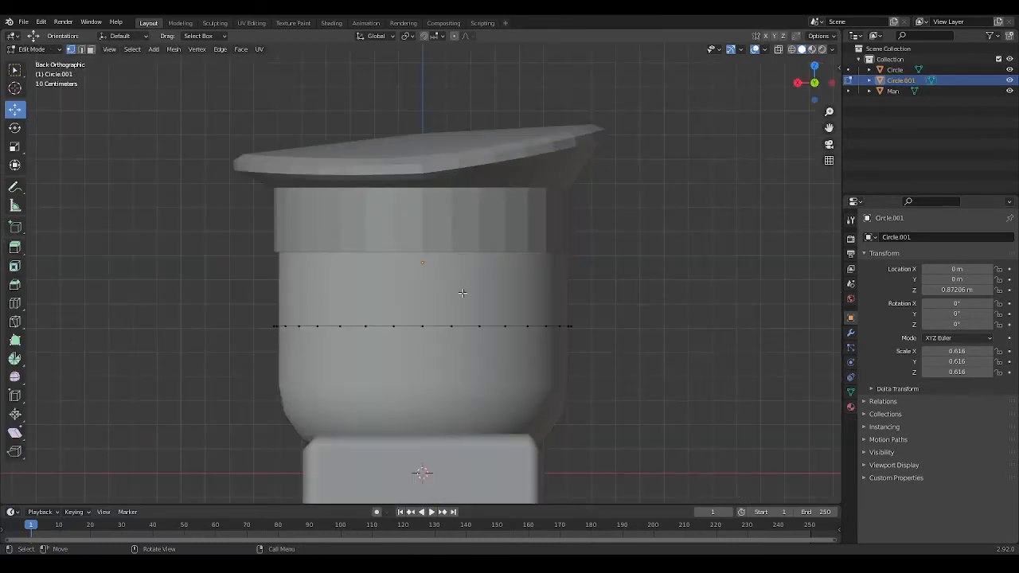
{"action": "left_click", "coordinate": [779, 50]}
{"action": "left_click_drag", "start_coordinate": [217, 291], "coordinate": [492, 410]}
{"action": "key", "text": "x"}
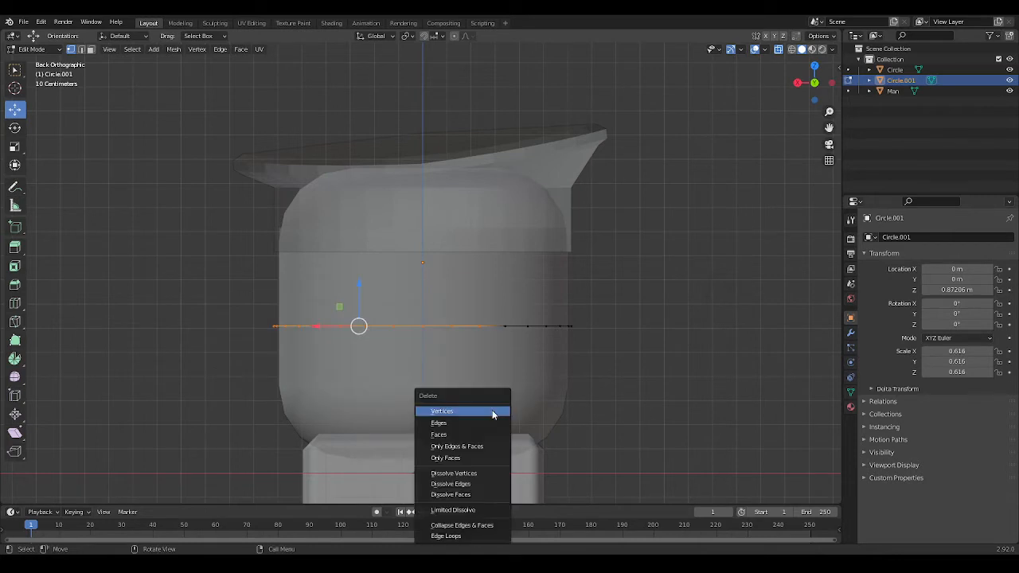
{"action": "left_click", "coordinate": [492, 410]}
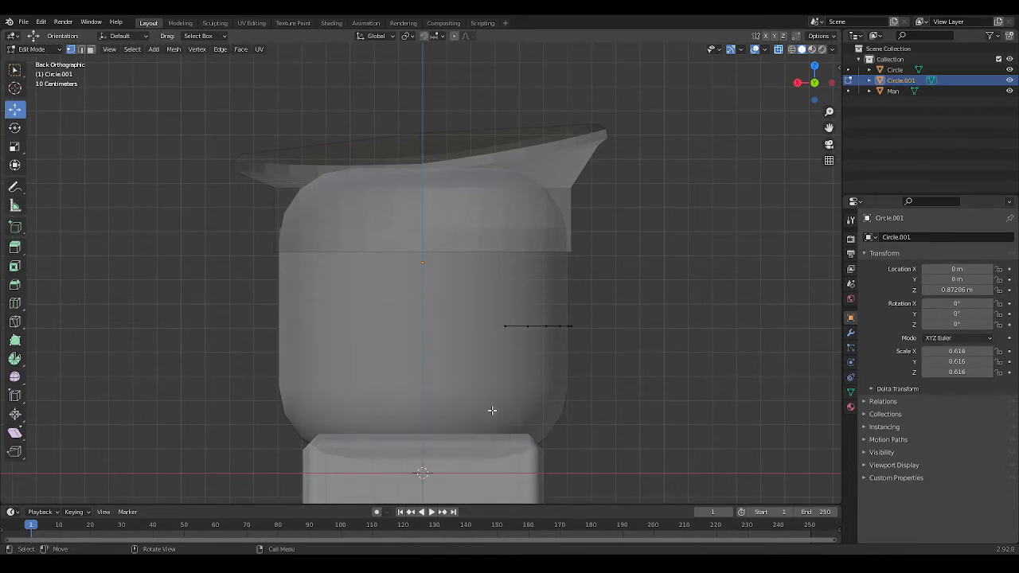
{"action": "left_click", "coordinate": [779, 50]}
Step: Select the remaining arc and raise it along Z to the band's bottom edge
{"action": "left_click", "coordinate": [505, 327], "text": "alt"}
{"action": "middle_click_drag", "start_coordinate": [504, 329], "coordinate": [513, 330]}
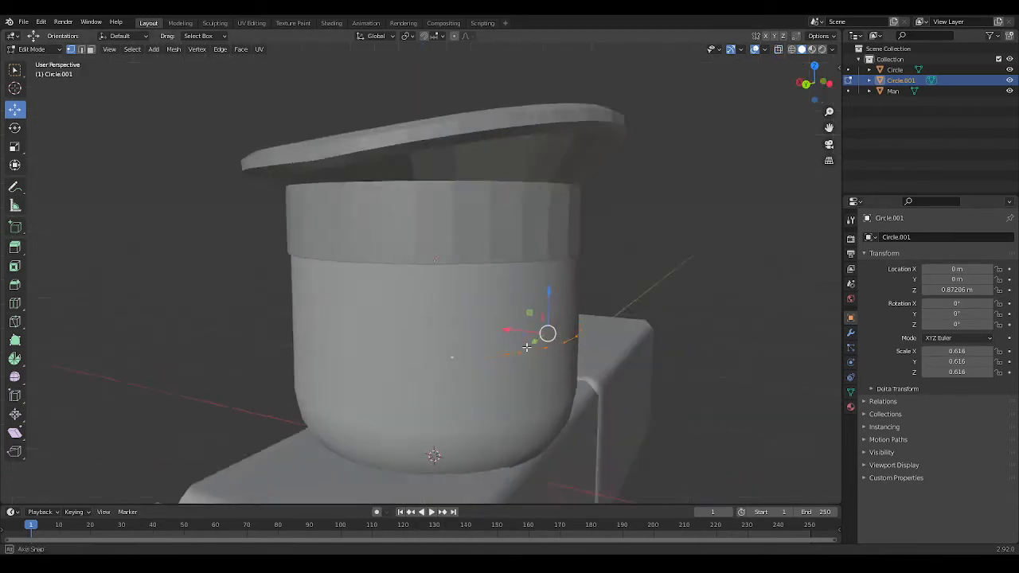
{"action": "key", "text": "g"}
{"action": "key", "text": "z"}
{"action": "left_click", "coordinate": [549, 218]}
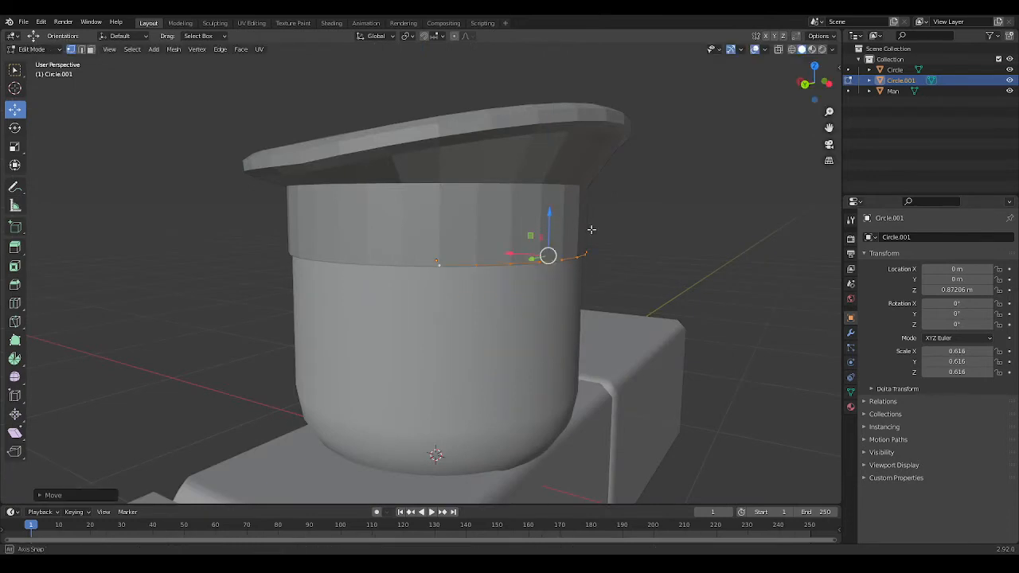
Step: Extrude the visor arc outward from the band along X to form a flat brim
{"action": "middle_click_drag", "start_coordinate": [549, 219], "coordinate": [291, 258]}
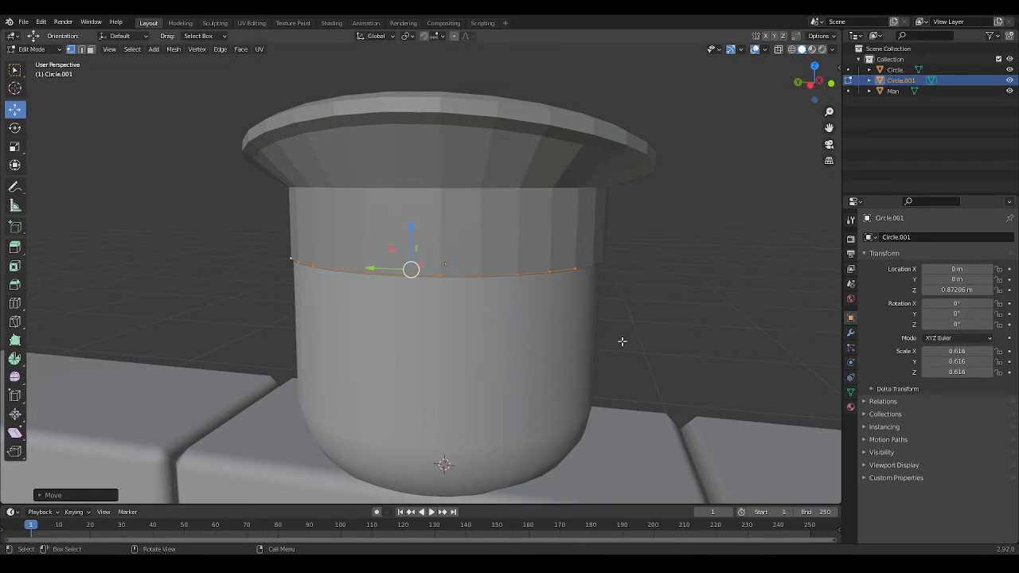
{"action": "middle_click_drag", "start_coordinate": [623, 343], "coordinate": [677, 333]}
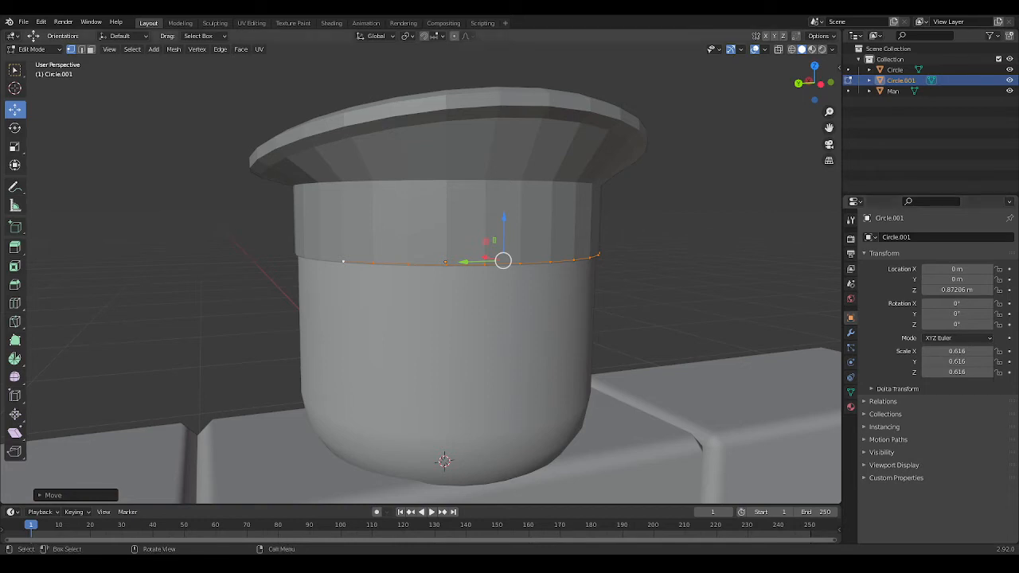
{"action": "middle_click_drag", "start_coordinate": [624, 325], "coordinate": [640, 321]}
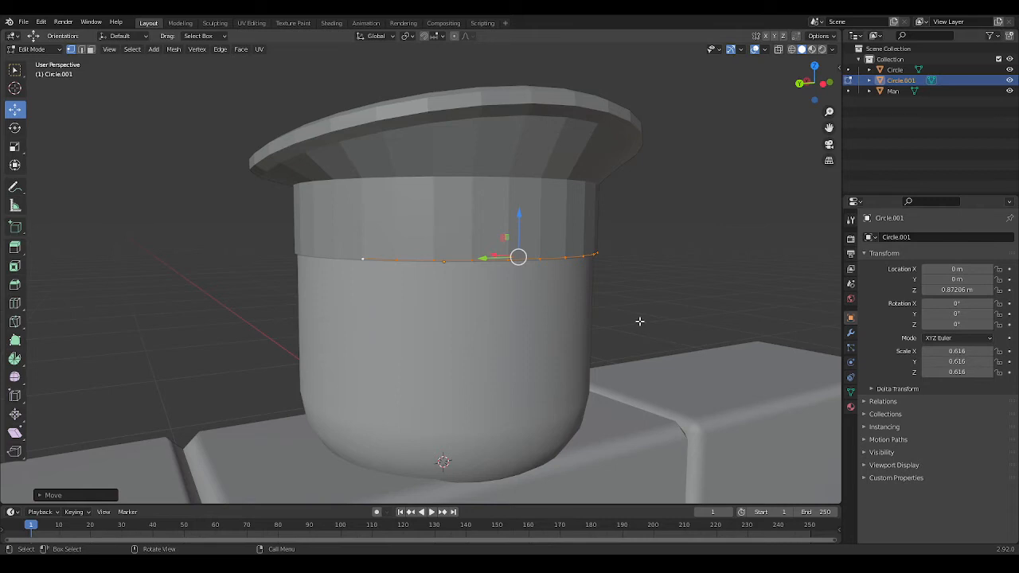
{"action": "left_click", "coordinate": [810, 99]}
{"action": "scroll", "coordinate": [759, 195], "scroll_direction": "up", "scroll_amount": 1}
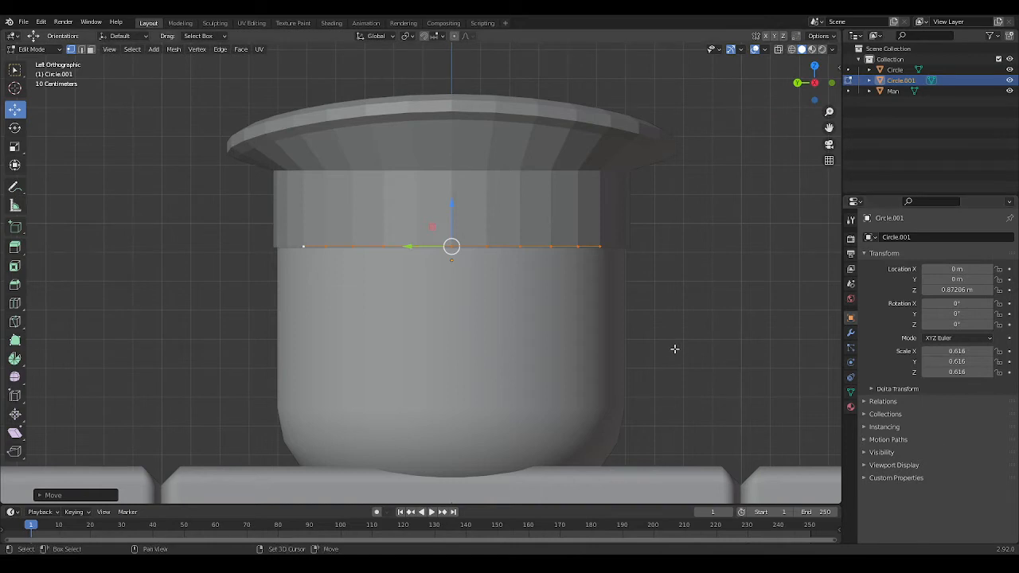
{"action": "middle_click_drag", "start_coordinate": [675, 349], "coordinate": [557, 255], "text": "shift"}
{"action": "key", "text": "e"}
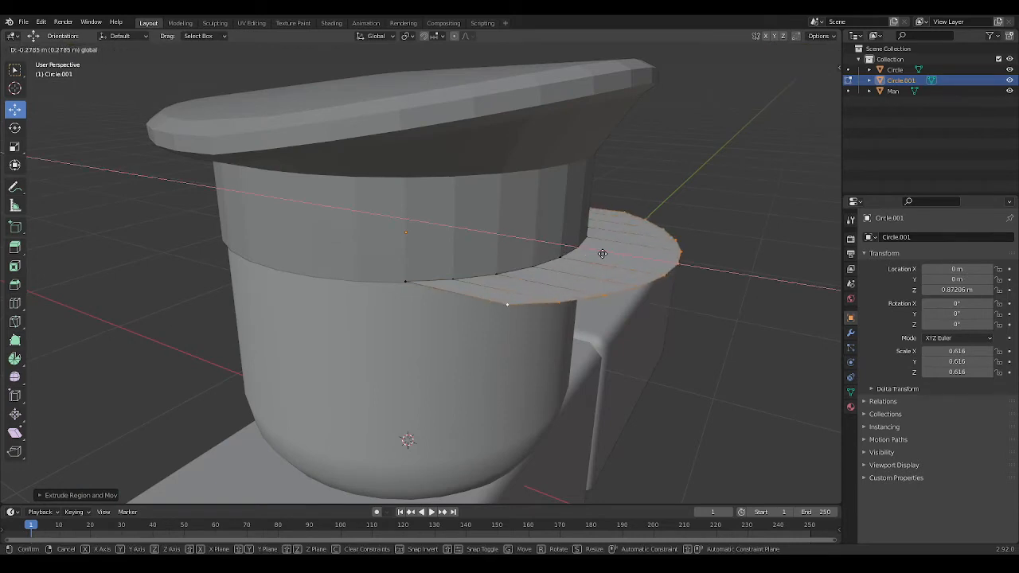
{"action": "left_click", "coordinate": [648, 257]}
Step: Lower the brim's outer edge slightly along Z and pull it a little toward the band along X
{"action": "middle_click_drag", "start_coordinate": [648, 257], "coordinate": [412, 229]}
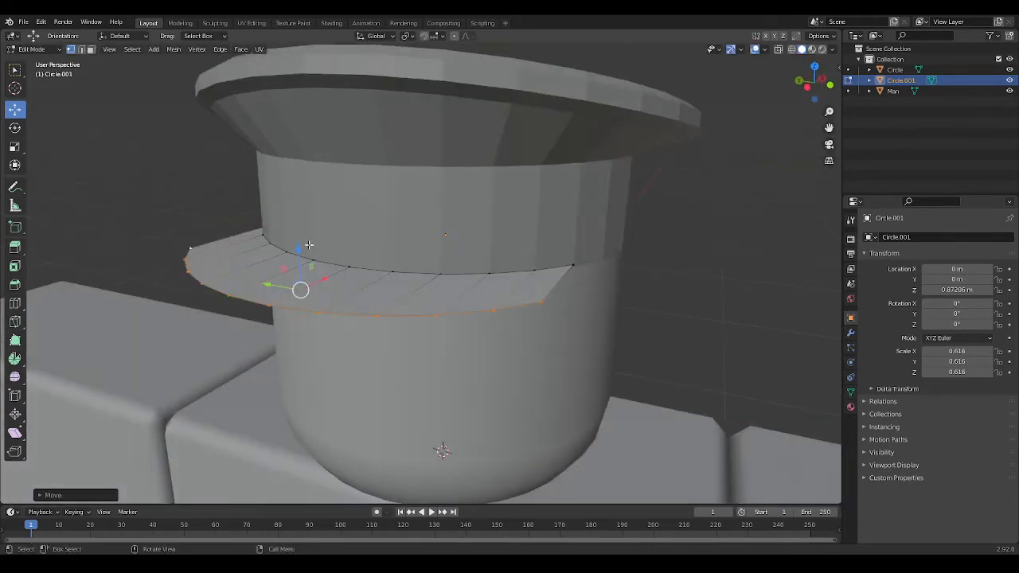
{"action": "left_click_drag", "start_coordinate": [299, 250], "coordinate": [296, 266]}
{"action": "middle_click_drag", "start_coordinate": [378, 297], "coordinate": [322, 289]}
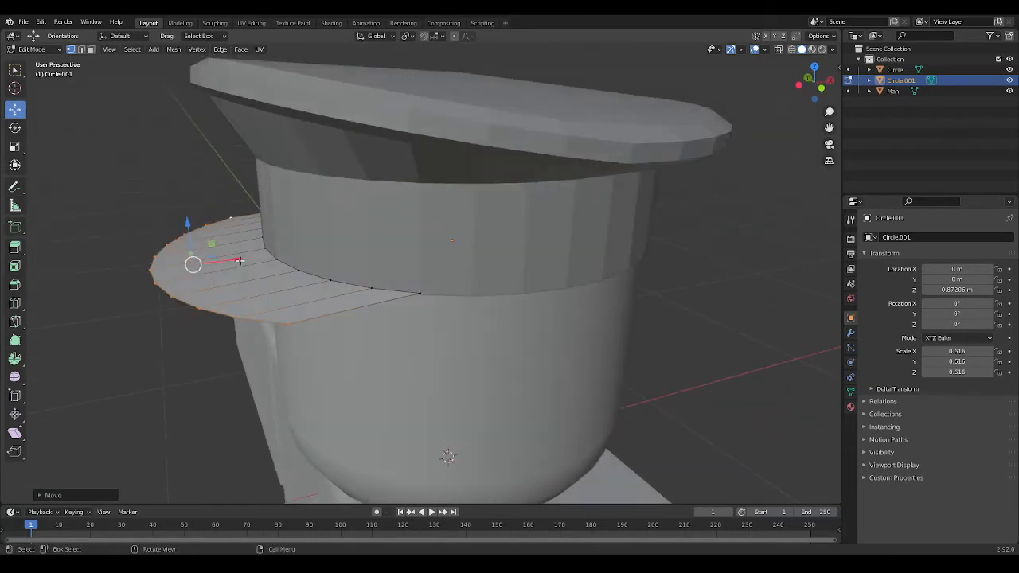
{"action": "left_click_drag", "start_coordinate": [239, 261], "coordinate": [244, 261]}
{"action": "middle_click_drag", "start_coordinate": [224, 239], "coordinate": [247, 199]}
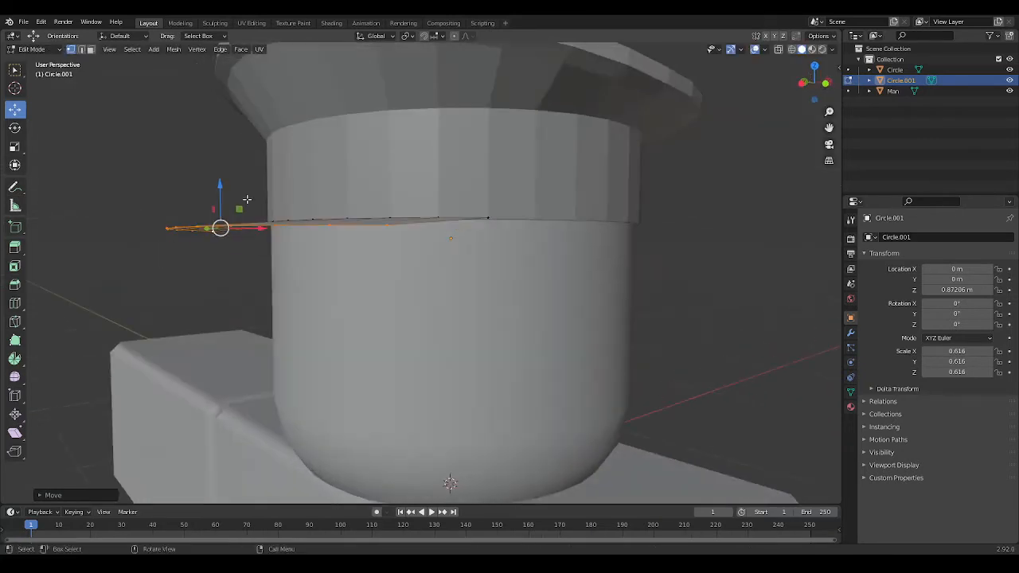
{"action": "left_click_drag", "start_coordinate": [221, 193], "coordinate": [220, 199]}
{"action": "middle_click_drag", "start_coordinate": [596, 380], "coordinate": [553, 394]}
Step: Try to scale the brim's two outer corner vertices closer together along Y
{"action": "left_click", "coordinate": [516, 382]}
{"action": "left_click", "coordinate": [170, 290], "text": "shift"}
{"action": "left_click", "coordinate": [171, 291]}
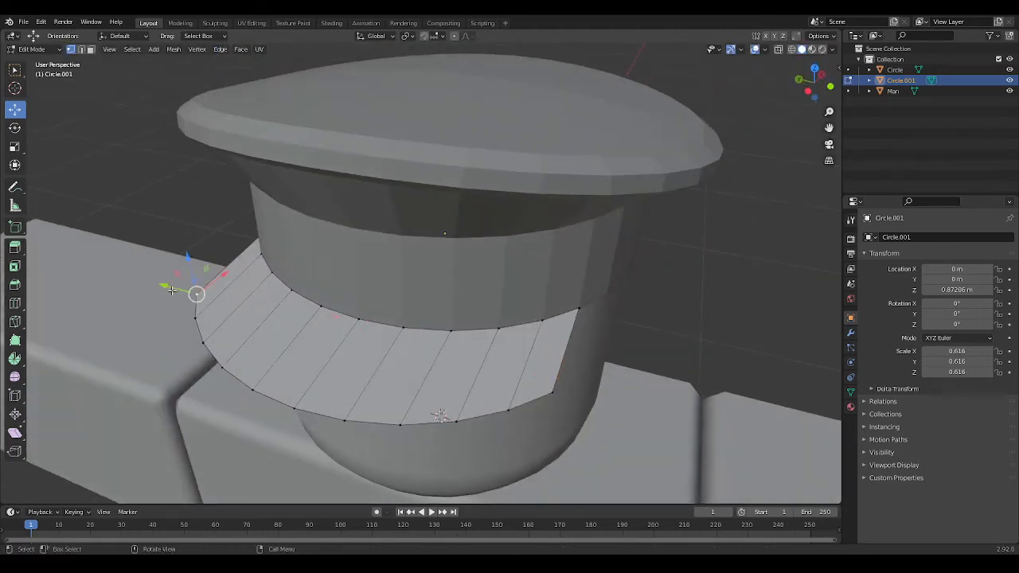
{"action": "left_click", "coordinate": [553, 392], "text": "shift"}
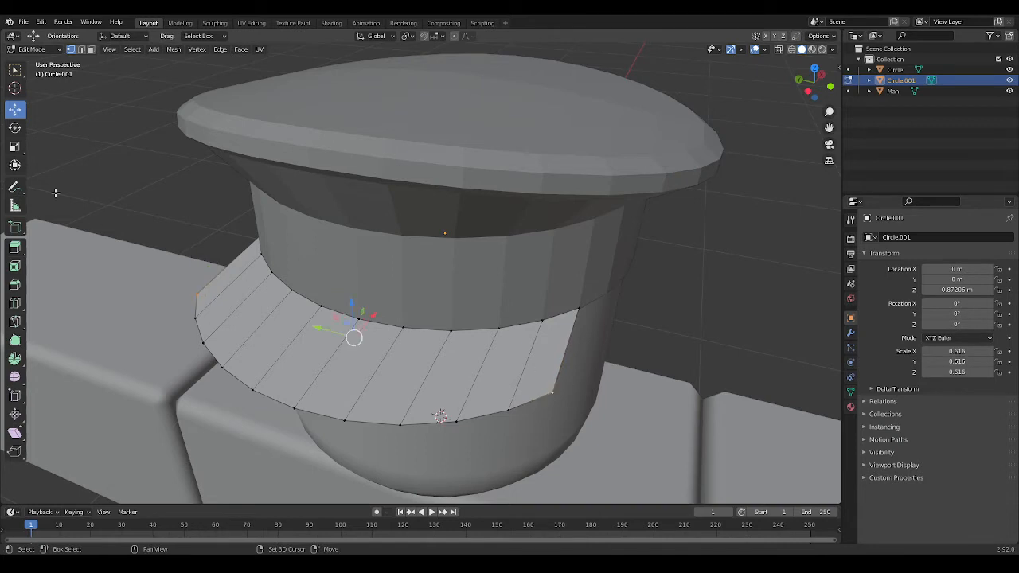
{"action": "left_click", "coordinate": [15, 146]}
{"action": "left_click_drag", "start_coordinate": [315, 327], "coordinate": [321, 326]}
{"action": "key", "text": "ctrl+z"}
Step: Select the brim's whole outer edge and scale it to about 0.95 along Y
{"action": "left_click", "coordinate": [464, 416], "text": "alt"}
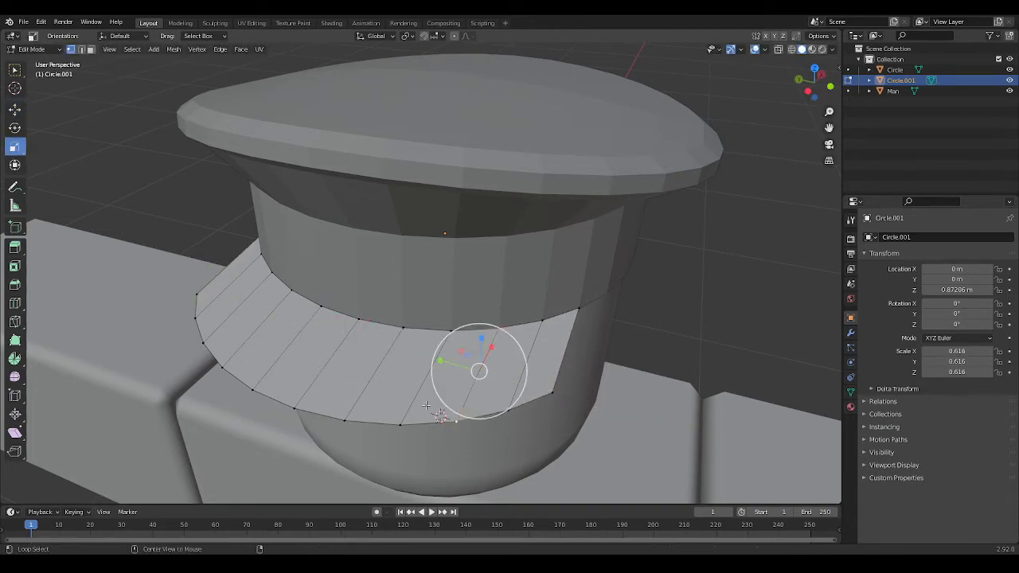
{"action": "left_click", "coordinate": [403, 419], "text": "alt"}
{"action": "left_click", "coordinate": [402, 421], "text": "alt"}
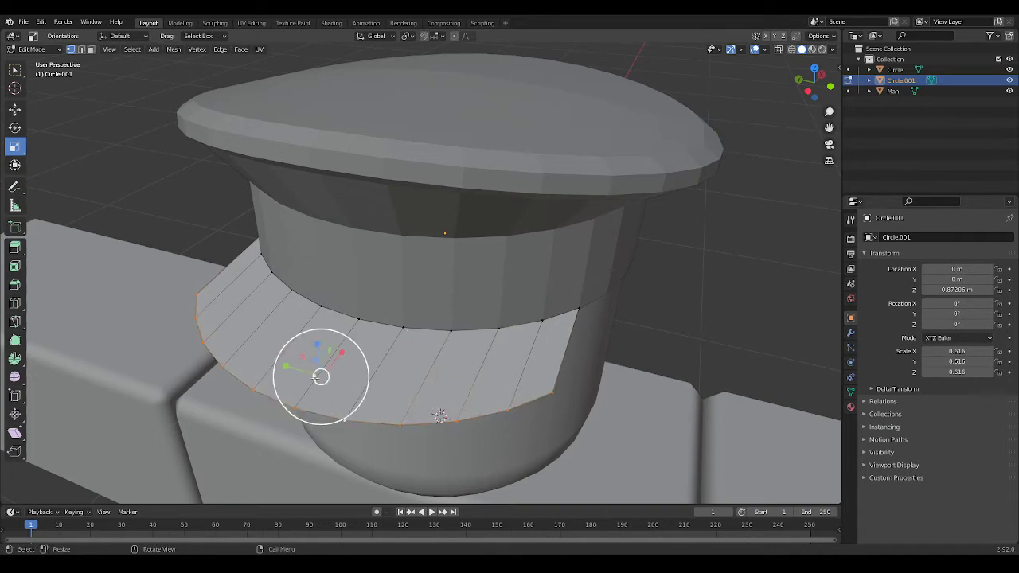
{"action": "key", "text": "s"}
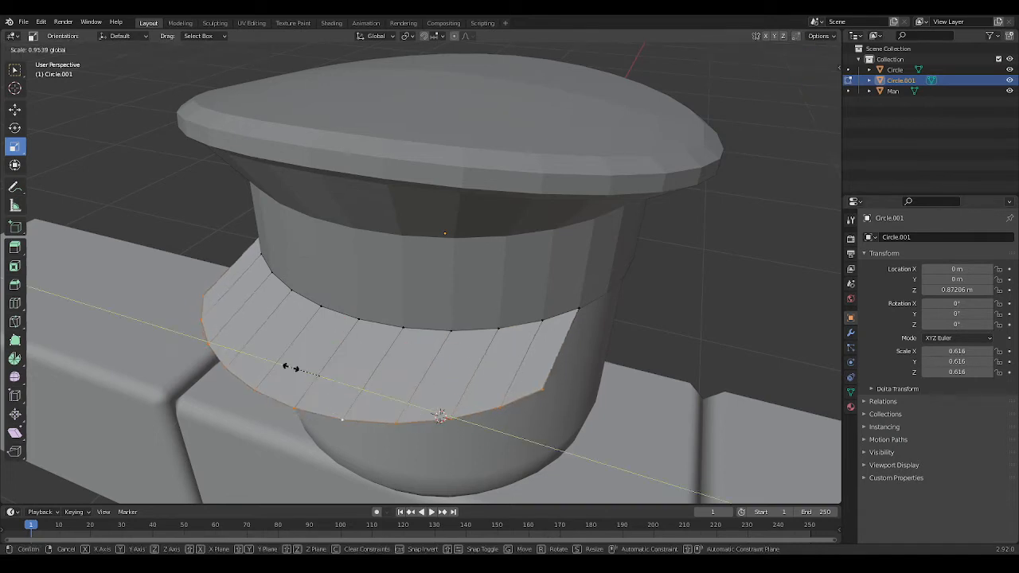
{"action": "left_click", "coordinate": [289, 364]}
{"action": "middle_click_drag", "start_coordinate": [289, 363], "coordinate": [455, 400]}
Step: Select the brim's two outer corner vertices and move them back toward the band along X
{"action": "left_click", "coordinate": [708, 236]}
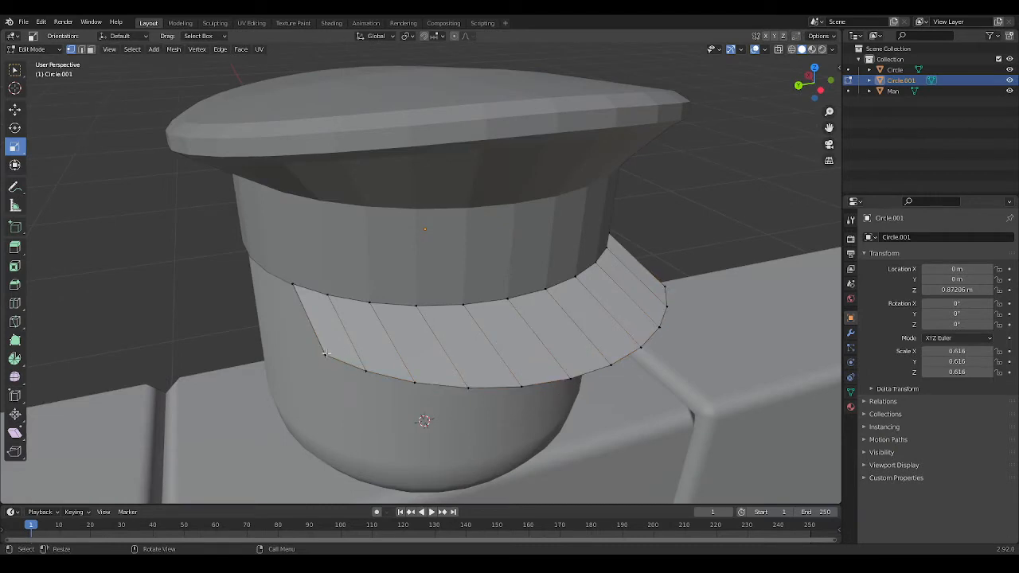
{"action": "left_click", "coordinate": [305, 363]}
{"action": "left_click", "coordinate": [681, 287], "text": "shift"}
{"action": "left_click", "coordinate": [14, 109]}
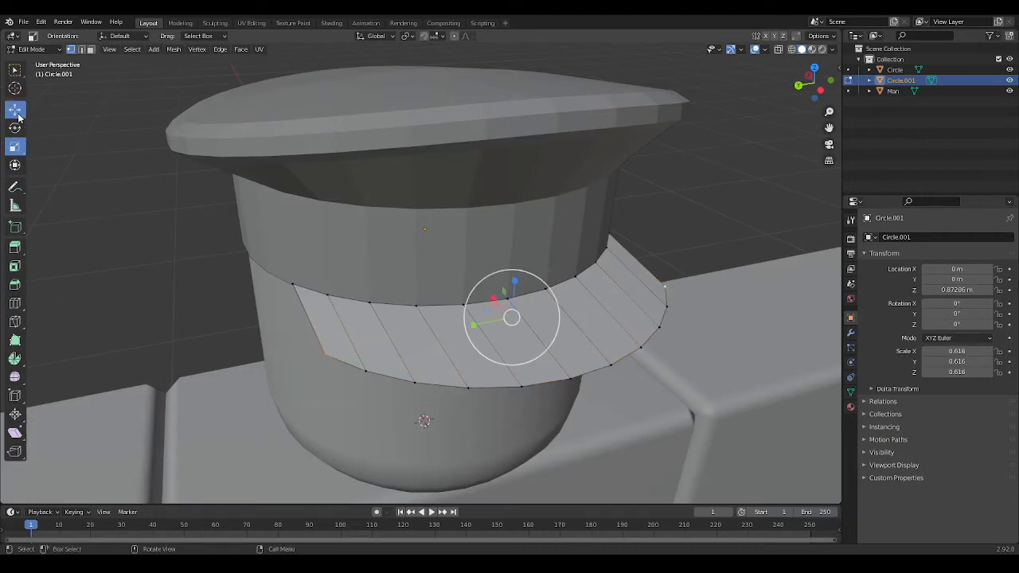
{"action": "middle_click_drag", "start_coordinate": [478, 247], "coordinate": [519, 234]}
{"action": "left_click_drag", "start_coordinate": [533, 236], "coordinate": [502, 237]}
{"action": "middle_click_drag", "start_coordinate": [663, 354], "coordinate": [645, 325]}
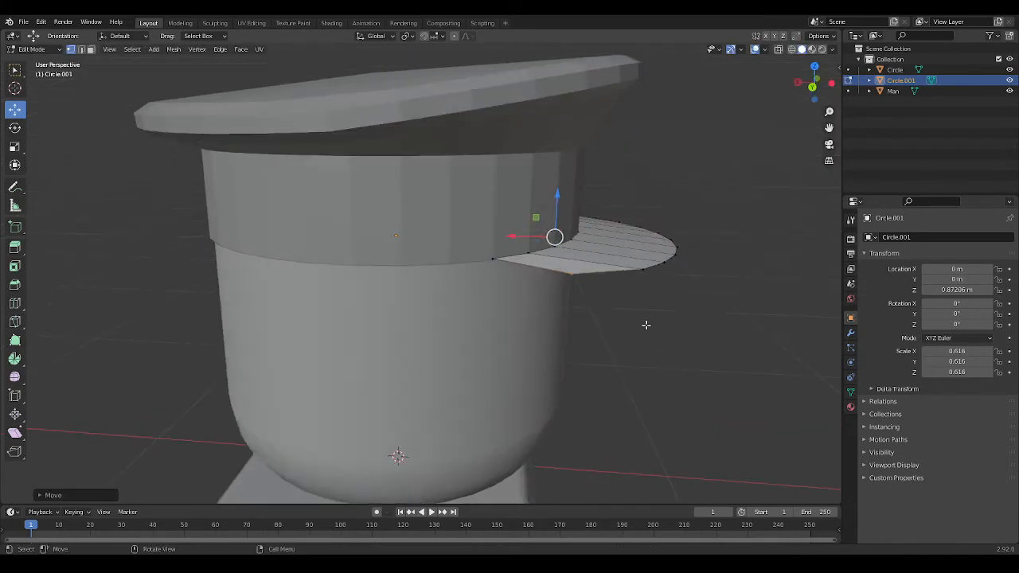
Step: Move the pair of outer-edge vertices next to the corners slightly back along X to round the brim
{"action": "left_click", "coordinate": [648, 282]}
{"action": "middle_click_drag", "start_coordinate": [681, 195], "coordinate": [667, 233]}
{"action": "left_click", "coordinate": [645, 217], "text": "shift"}
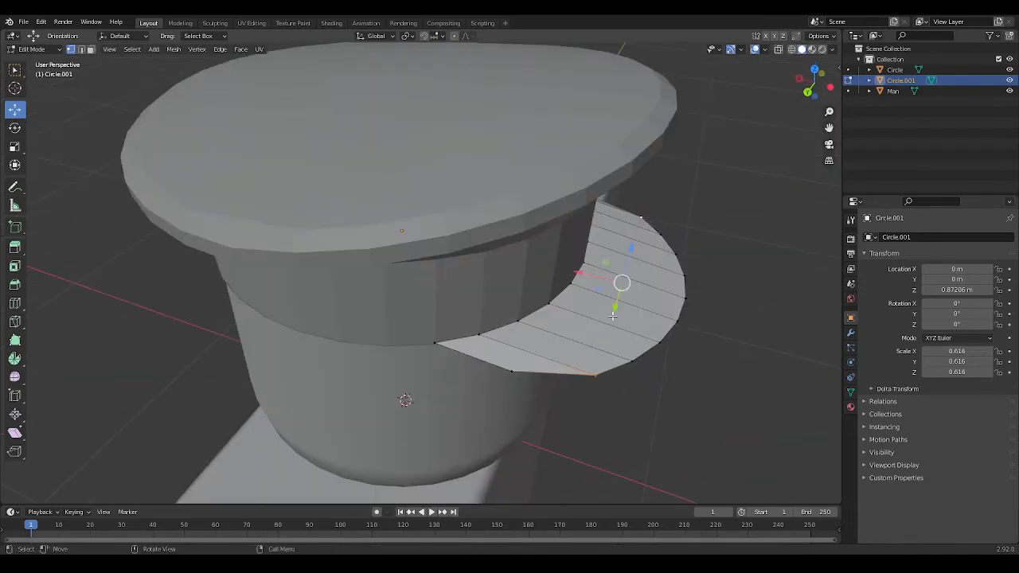
{"action": "left_click_drag", "start_coordinate": [576, 271], "coordinate": [564, 279]}
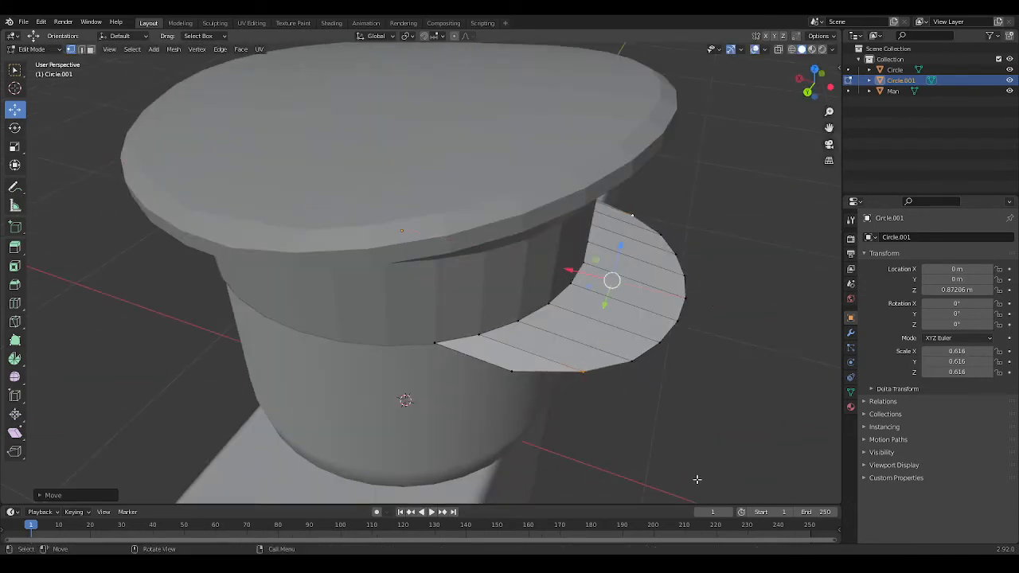
{"action": "middle_click_drag", "start_coordinate": [697, 480], "coordinate": [484, 406]}
{"action": "scroll", "coordinate": [559, 429], "scroll_direction": "down", "scroll_amount": 2}
{"action": "middle_click_drag", "start_coordinate": [361, 264], "coordinate": [505, 202]}
{"action": "left_click_drag", "start_coordinate": [505, 202], "coordinate": [509, 204]}
{"action": "middle_click_drag", "start_coordinate": [652, 244], "coordinate": [716, 365]}
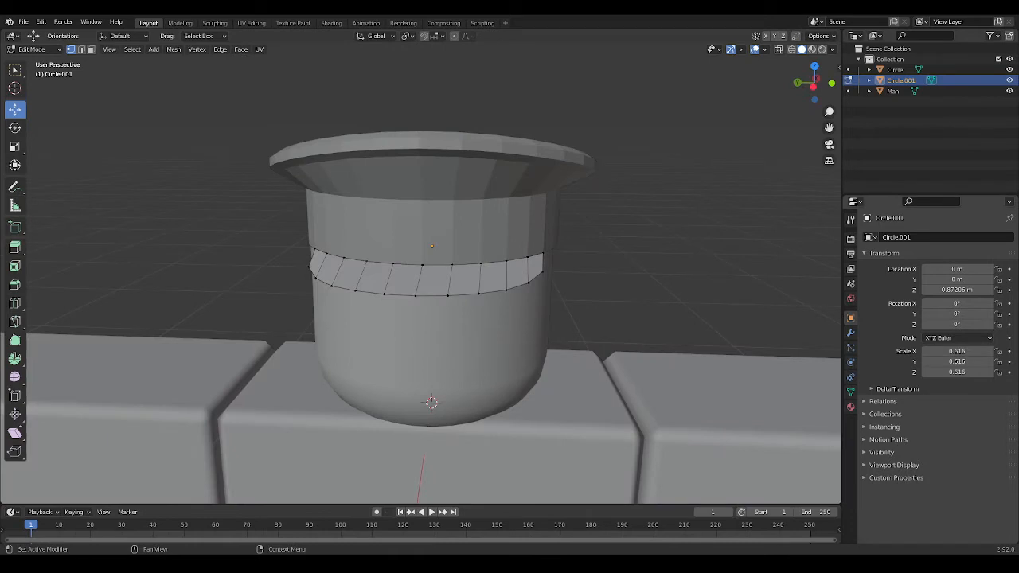
Step: Add one loop cut along the middle of the brim, between its inner and outer edges
{"action": "middle_click_drag", "start_coordinate": [737, 304], "coordinate": [676, 303]}
{"action": "scroll", "coordinate": [676, 303], "scroll_direction": "up", "scroll_amount": 1}
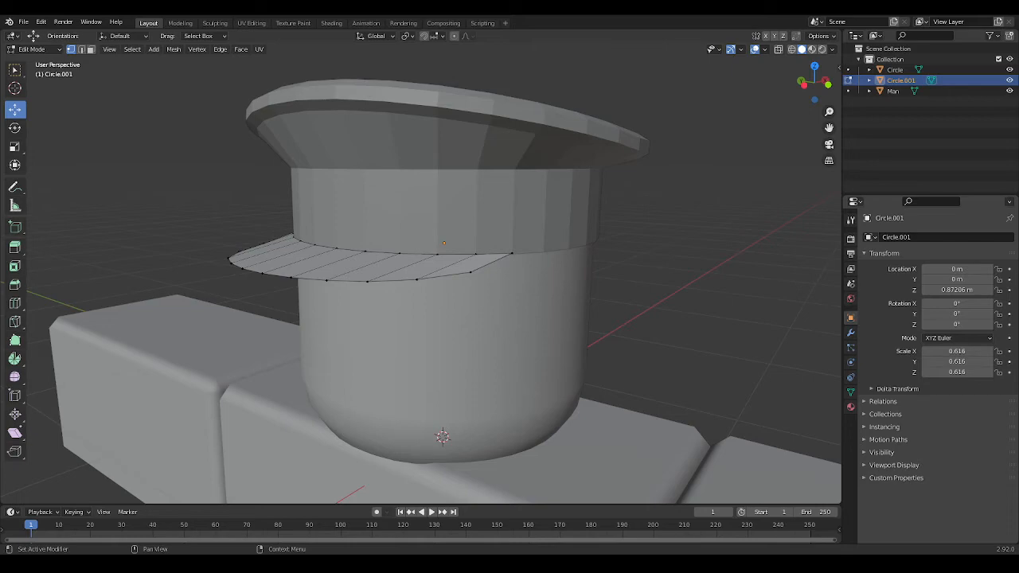
{"action": "middle_click_drag", "start_coordinate": [494, 342], "coordinate": [582, 360]}
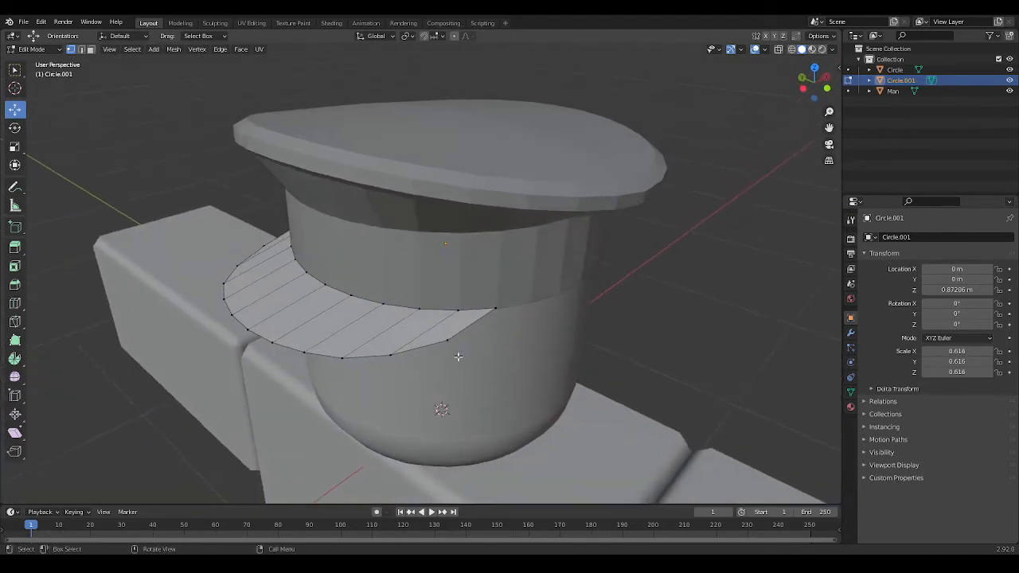
{"action": "middle_click_drag", "start_coordinate": [458, 355], "coordinate": [475, 353]}
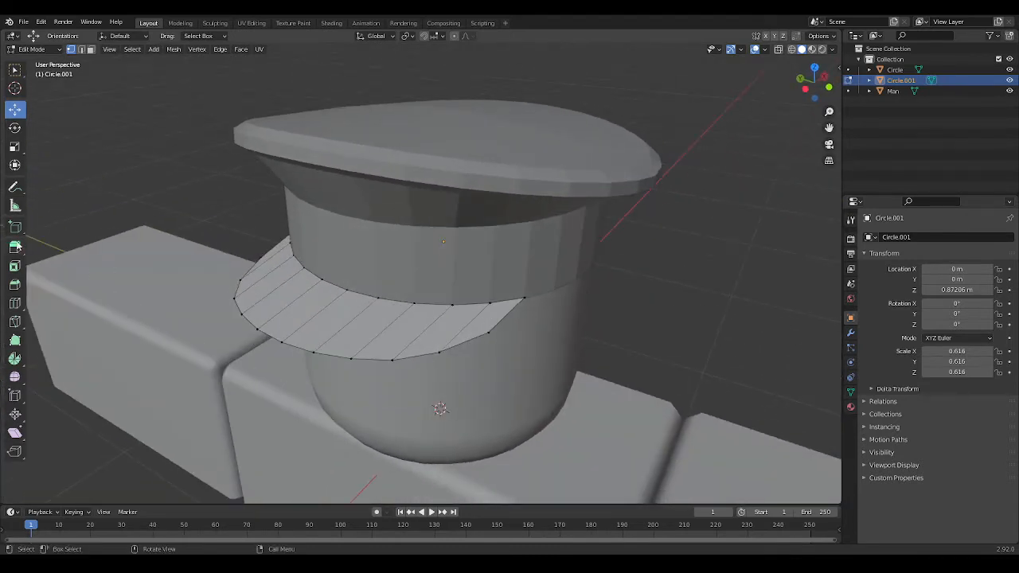
{"action": "left_click", "coordinate": [15, 307]}
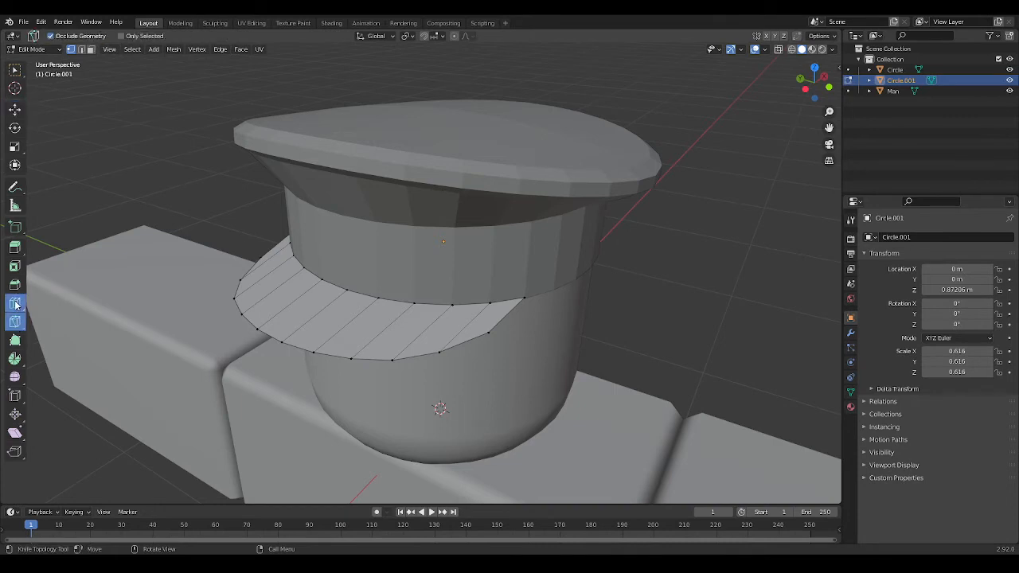
{"action": "left_click", "coordinate": [488, 316]}
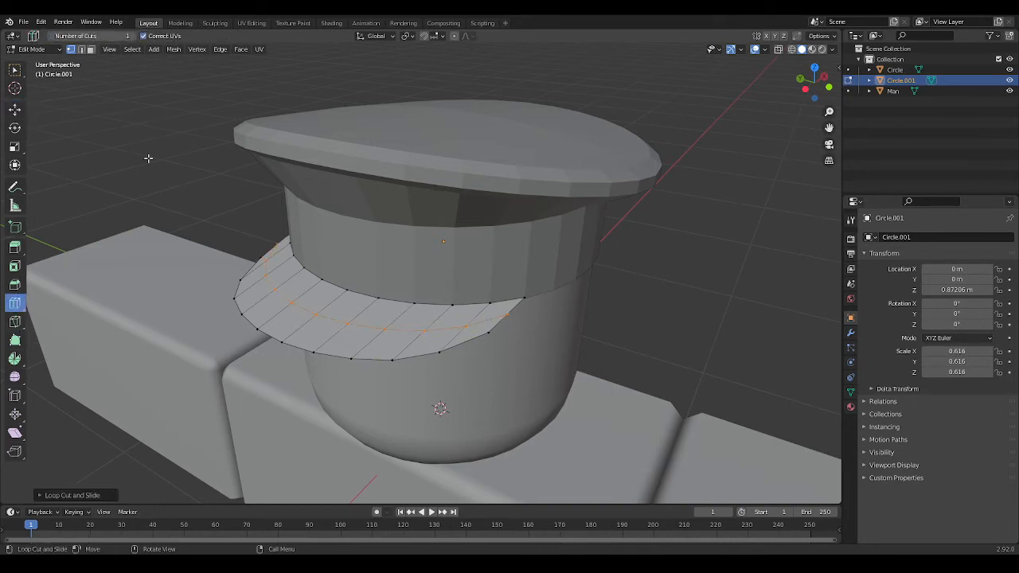
{"action": "left_click", "coordinate": [14, 109]}
Step: Select every vertex along the brim's outer edge and scale the row slightly narrower along Y
{"action": "left_click", "coordinate": [515, 317]}
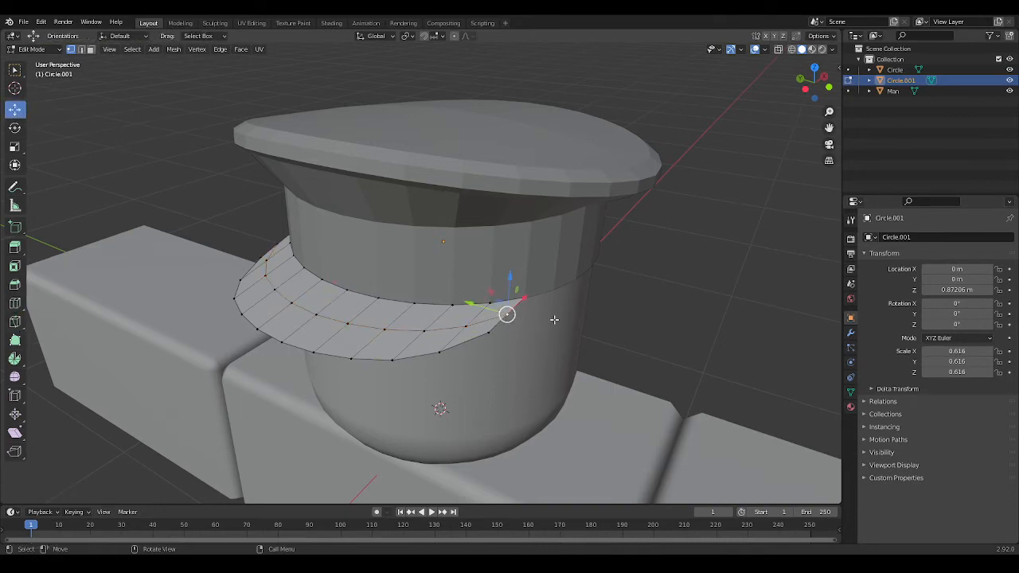
{"action": "middle_click_drag", "start_coordinate": [479, 311], "coordinate": [526, 310]}
{"action": "left_click", "coordinate": [290, 286], "text": "alt"}
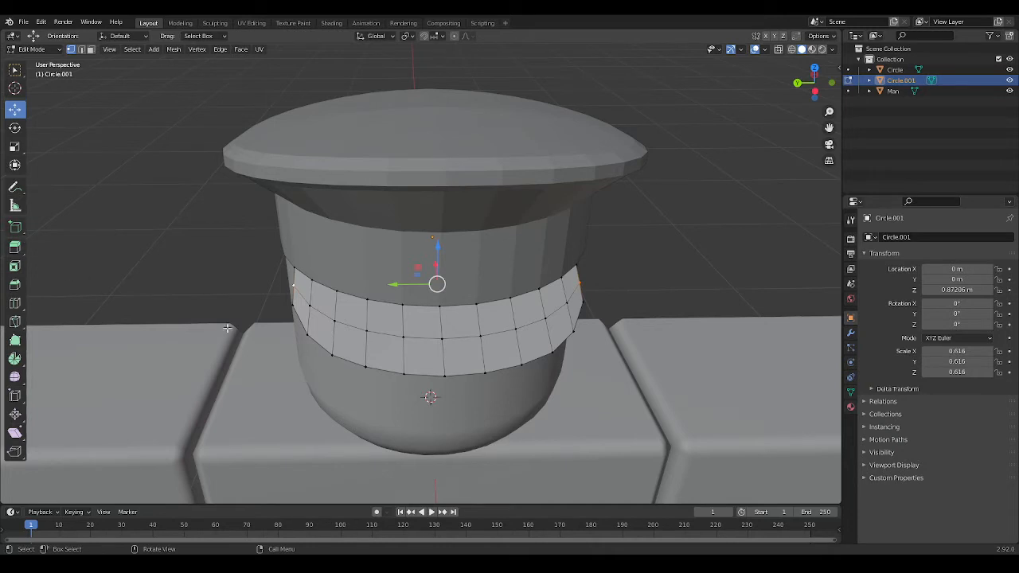
{"action": "left_click", "coordinate": [292, 307]}
{"action": "left_click", "coordinate": [310, 333], "text": "shift"}
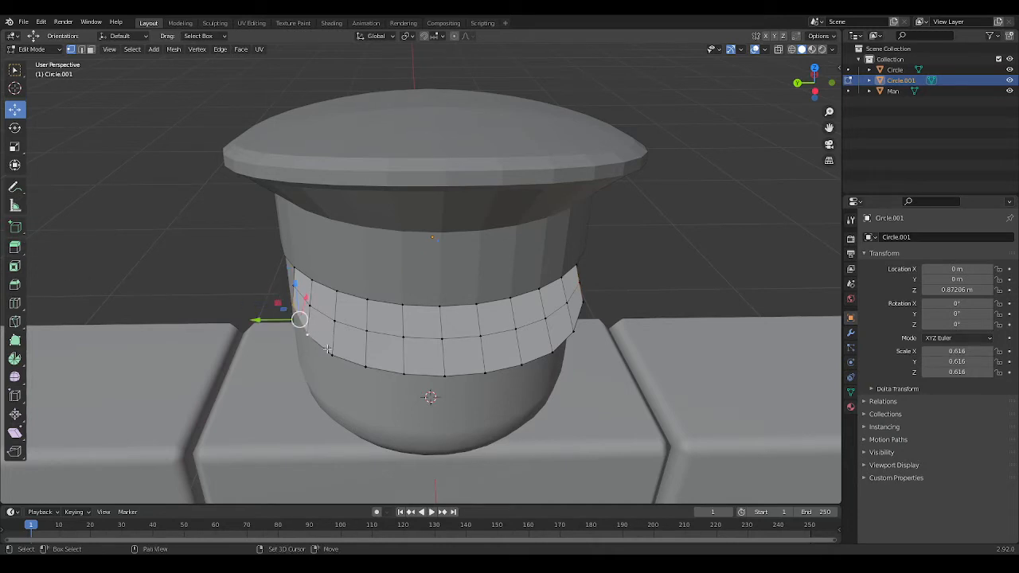
{"action": "left_click", "coordinate": [332, 355], "text": "shift"}
{"action": "left_click", "coordinate": [366, 367], "text": "shift"}
{"action": "left_click", "coordinate": [404, 373], "text": "shift"}
{"action": "left_click", "coordinate": [444, 375], "text": "shift"}
{"action": "left_click", "coordinate": [482, 373], "text": "shift"}
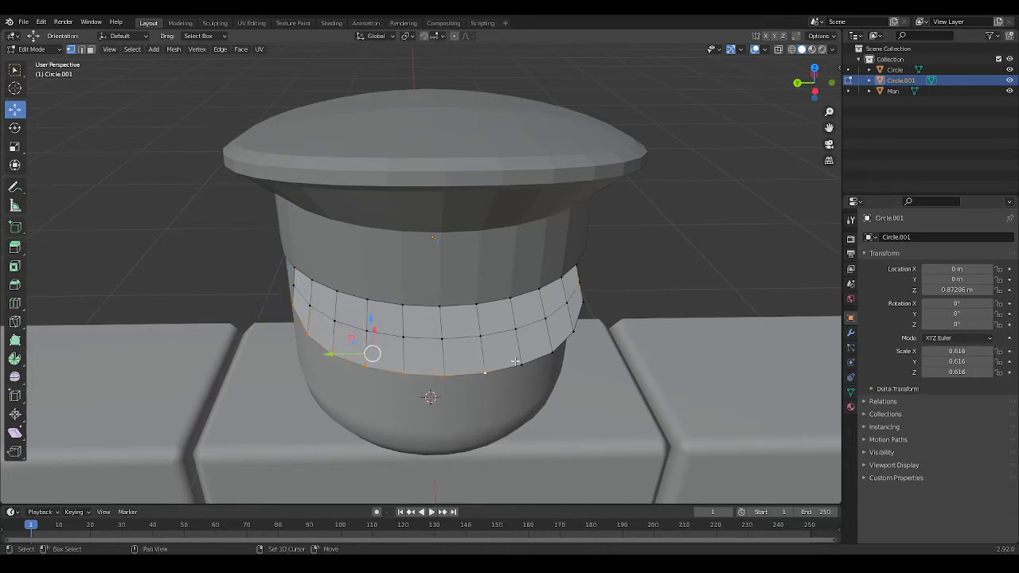
{"action": "left_click", "coordinate": [521, 364], "text": "shift"}
{"action": "left_click", "coordinate": [552, 351], "text": "shift"}
{"action": "left_click", "coordinate": [572, 332], "text": "shift"}
{"action": "left_click", "coordinate": [583, 303], "text": "shift"}
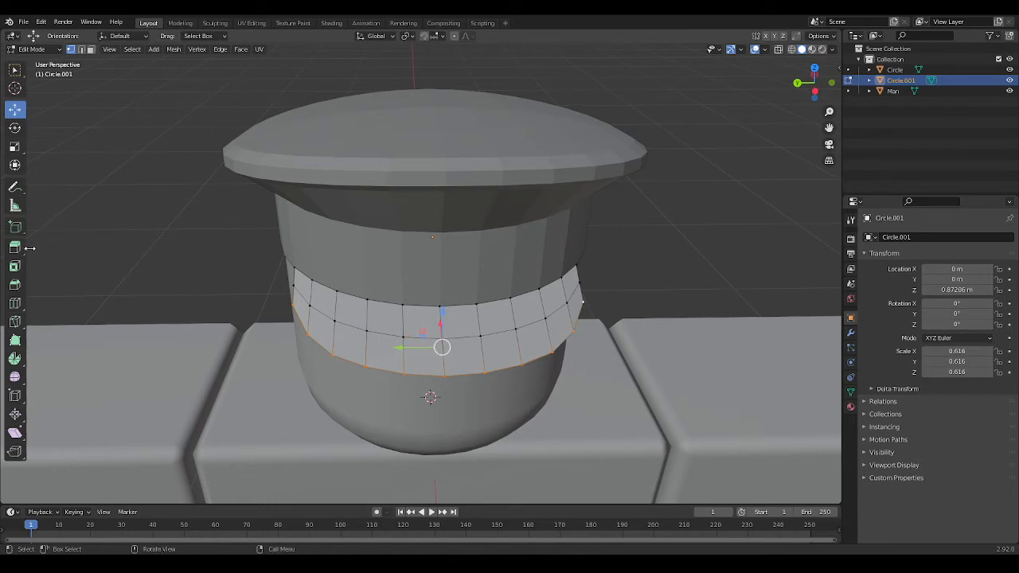
{"action": "left_click", "coordinate": [15, 147]}
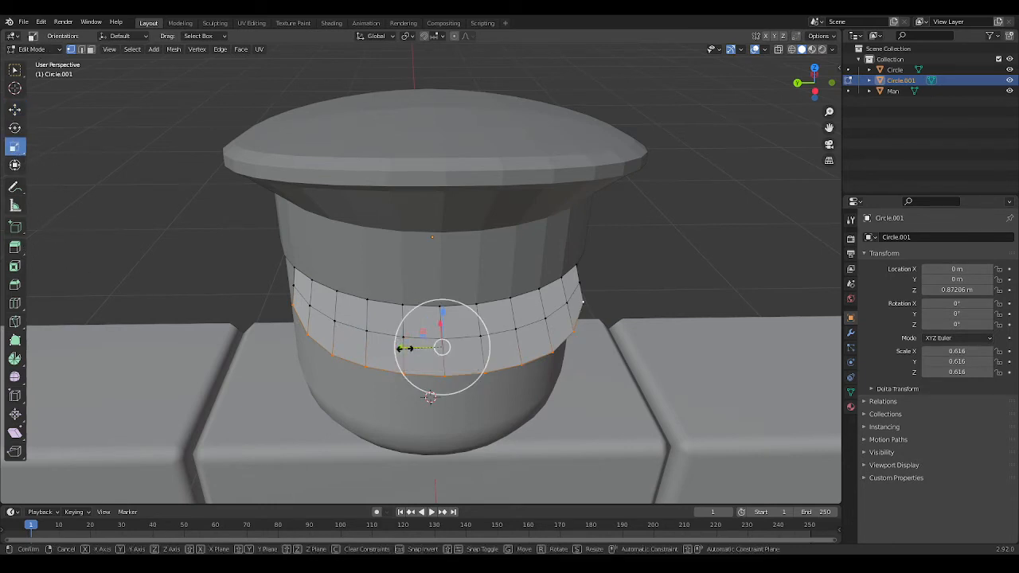
{"action": "left_click_drag", "start_coordinate": [402, 347], "coordinate": [408, 348]}
Step: Select the brim's two outer corner vertices and adjust their height along Z
{"action": "middle_click_drag", "start_coordinate": [673, 263], "coordinate": [589, 221]}
{"action": "left_click", "coordinate": [339, 241]}
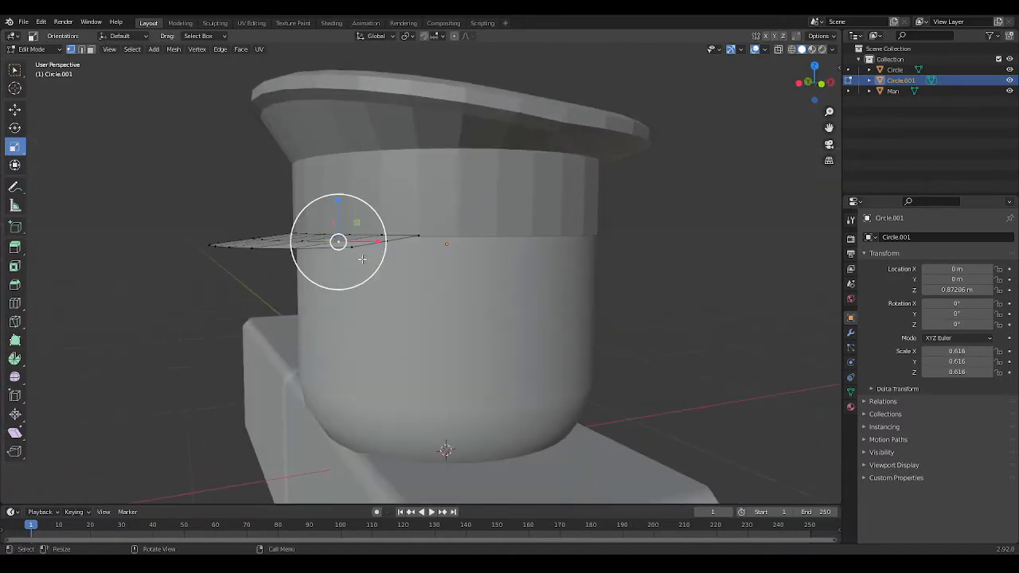
{"action": "middle_click_drag", "start_coordinate": [339, 241], "coordinate": [501, 283]}
{"action": "middle_click_drag", "start_coordinate": [312, 251], "coordinate": [377, 279]}
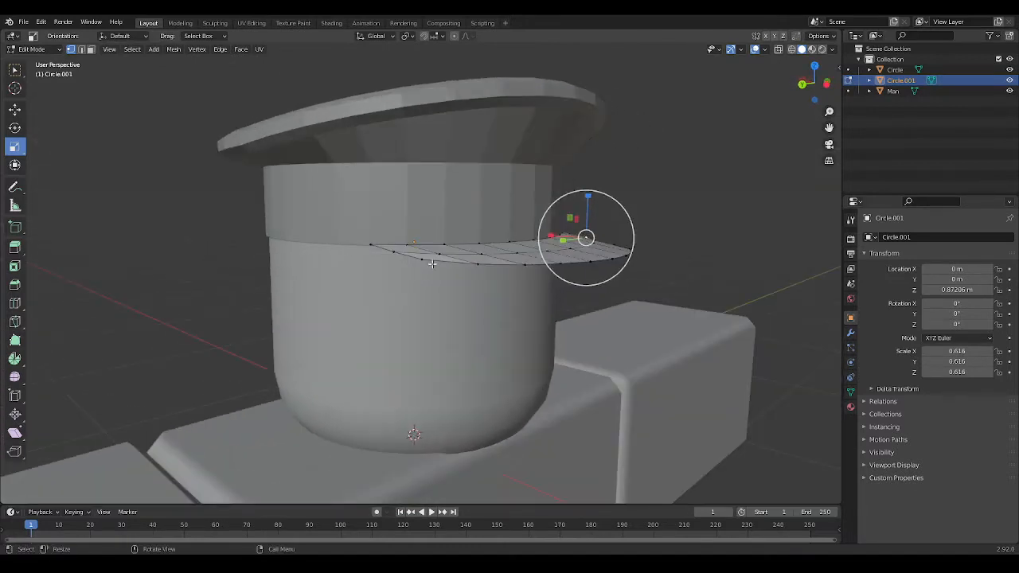
{"action": "middle_click_drag", "start_coordinate": [432, 264], "coordinate": [571, 277]}
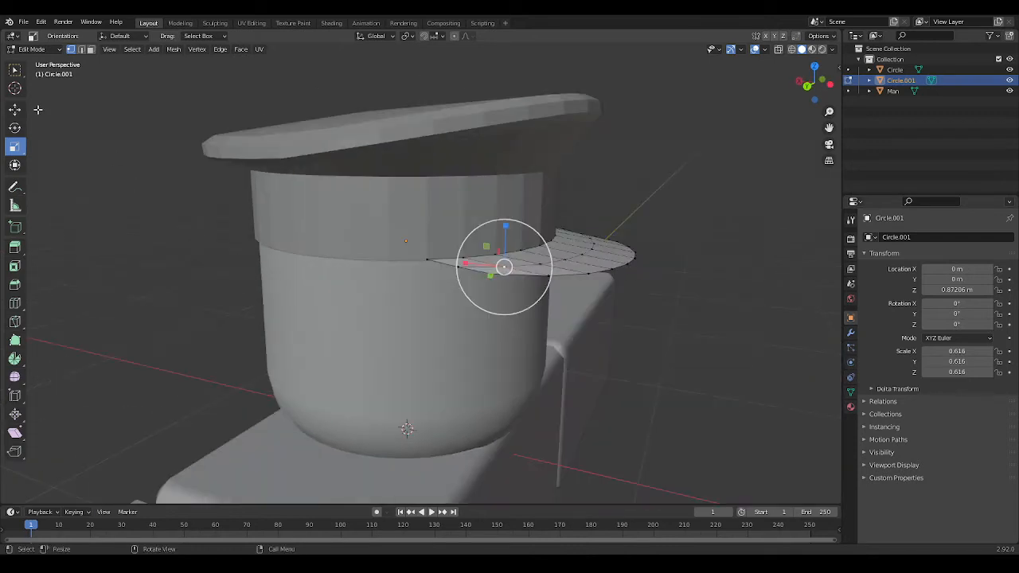
{"action": "left_click", "coordinate": [15, 109]}
{"action": "middle_click_drag", "start_coordinate": [605, 332], "coordinate": [481, 248]}
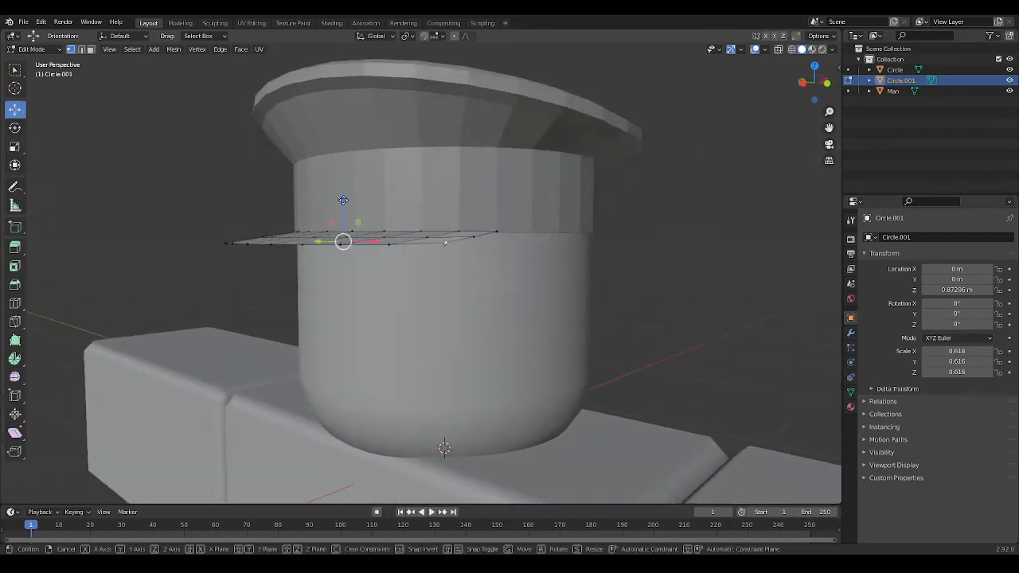
{"action": "middle_click_drag", "start_coordinate": [363, 195], "coordinate": [540, 281]}
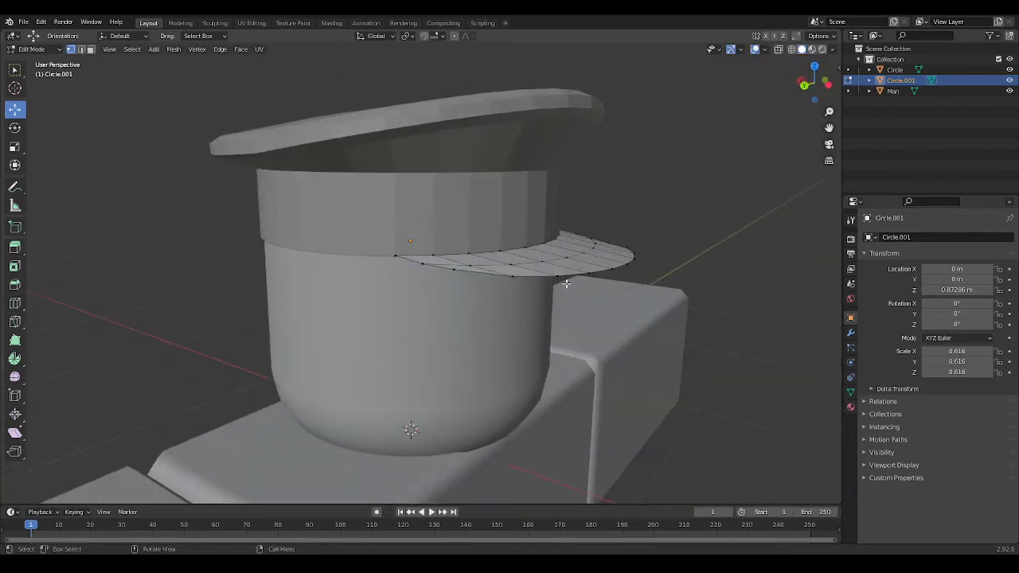
Step: Select the entire visor mesh, extrude it and raise the extruded surface slightly along Z to give the visor thickness
{"action": "key", "text": "a"}
{"action": "right_click", "coordinate": [570, 286]}
{"action": "left_click", "coordinate": [573, 289]}
{"action": "right_click", "coordinate": [748, 216]}
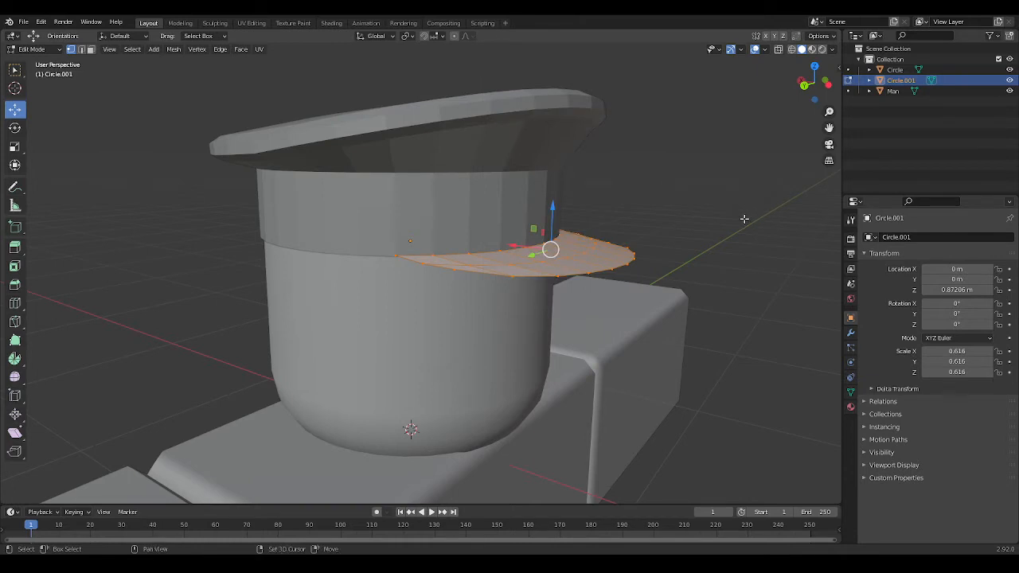
{"action": "left_click_drag", "start_coordinate": [550, 211], "coordinate": [552, 202]}
{"action": "middle_click_drag", "start_coordinate": [606, 223], "coordinate": [483, 217]}
{"action": "scroll", "coordinate": [481, 218], "scroll_direction": "up", "scroll_amount": 3}
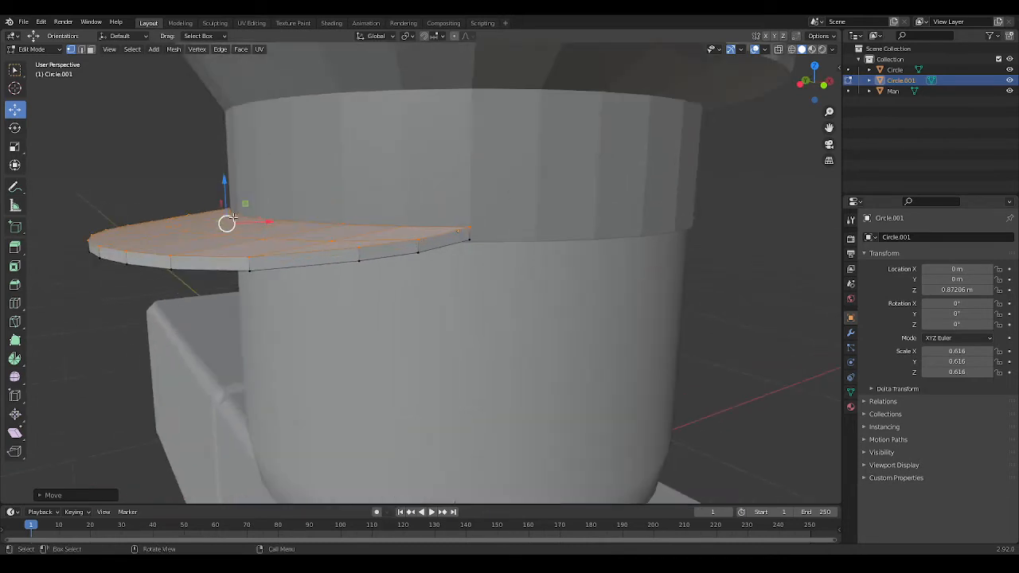
{"action": "left_click_drag", "start_coordinate": [226, 183], "coordinate": [225, 183]}
{"action": "key", "text": "Tab"}
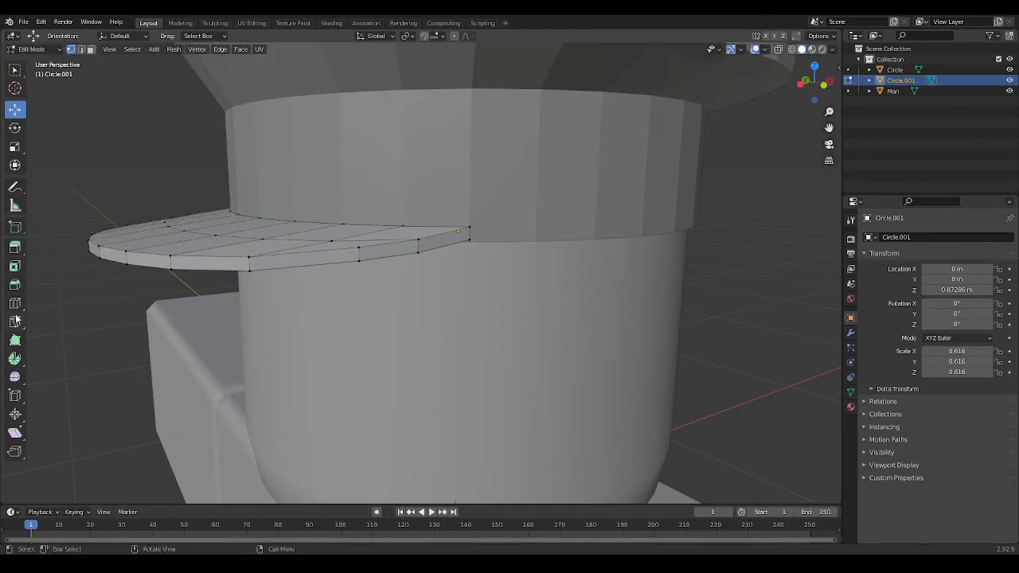
Step: Add one loop cut around the visor's thin side rim and scale the new loop slightly to round the edge
{"action": "left_click", "coordinate": [14, 303]}
{"action": "left_click", "coordinate": [250, 267]}
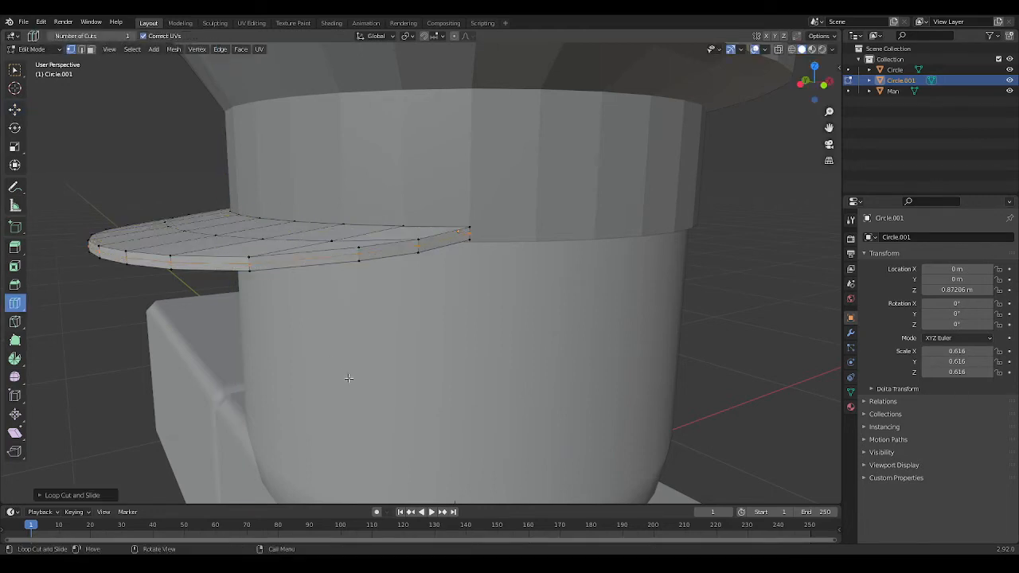
{"action": "middle_click_drag", "start_coordinate": [319, 360], "coordinate": [400, 369]}
{"action": "left_click", "coordinate": [14, 110]}
{"action": "middle_click_drag", "start_coordinate": [698, 402], "coordinate": [669, 421]}
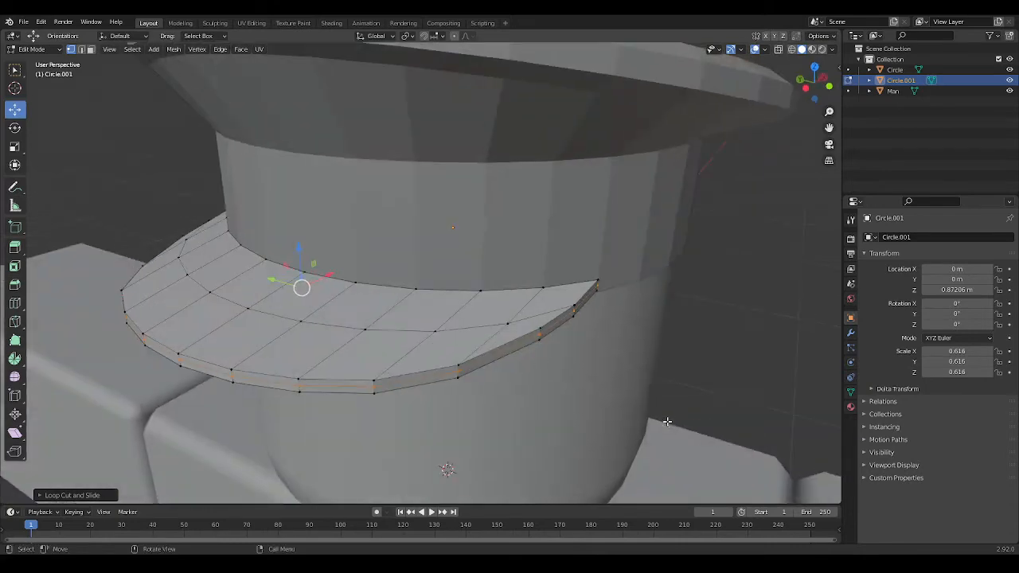
{"action": "key", "text": "s"}
{"action": "left_click", "coordinate": [674, 417]}
{"action": "left_click", "coordinate": [705, 385]}
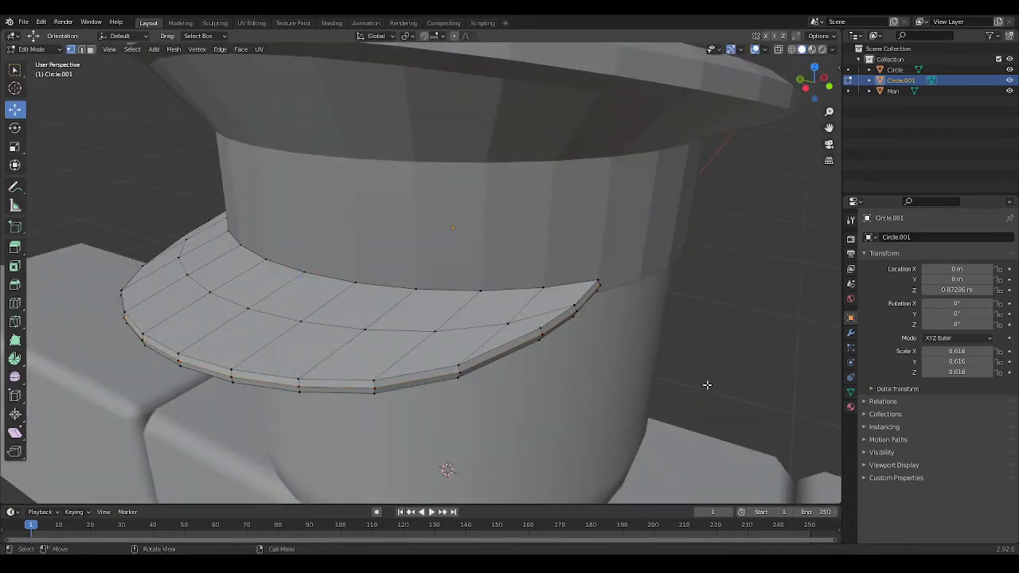
Step: Examine the thickened visor on the hat from several angles, both in Object Mode and in Edit Mode
{"action": "middle_click_drag", "start_coordinate": [705, 385], "coordinate": [727, 356]}
{"action": "scroll", "coordinate": [787, 359], "scroll_direction": "down", "scroll_amount": 3}
{"action": "key", "text": "Tab"}
{"action": "left_click", "coordinate": [704, 374]}
{"action": "left_click", "coordinate": [643, 363]}
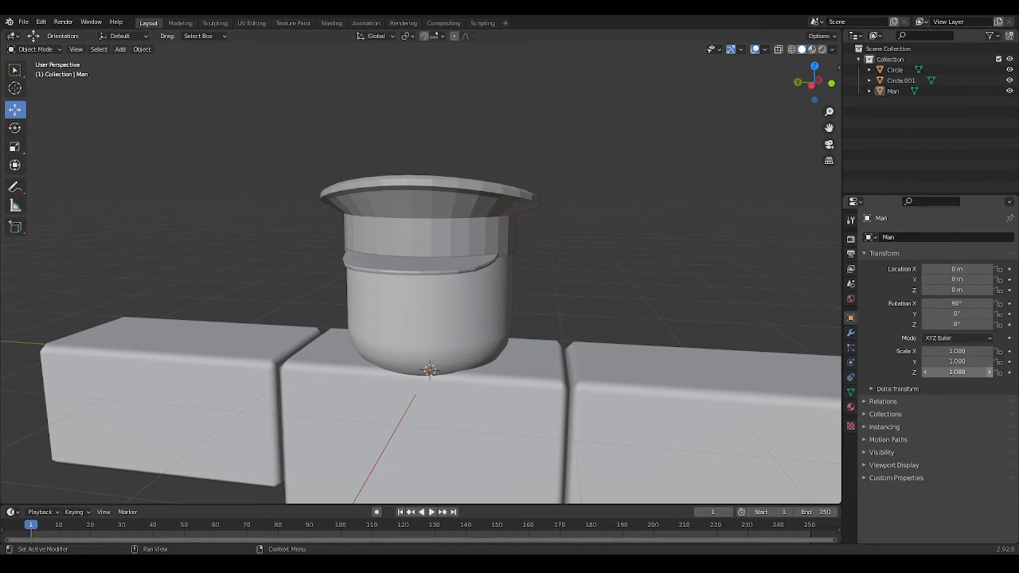
{"action": "left_click", "coordinate": [481, 265]}
{"action": "key", "text": "Tab"}
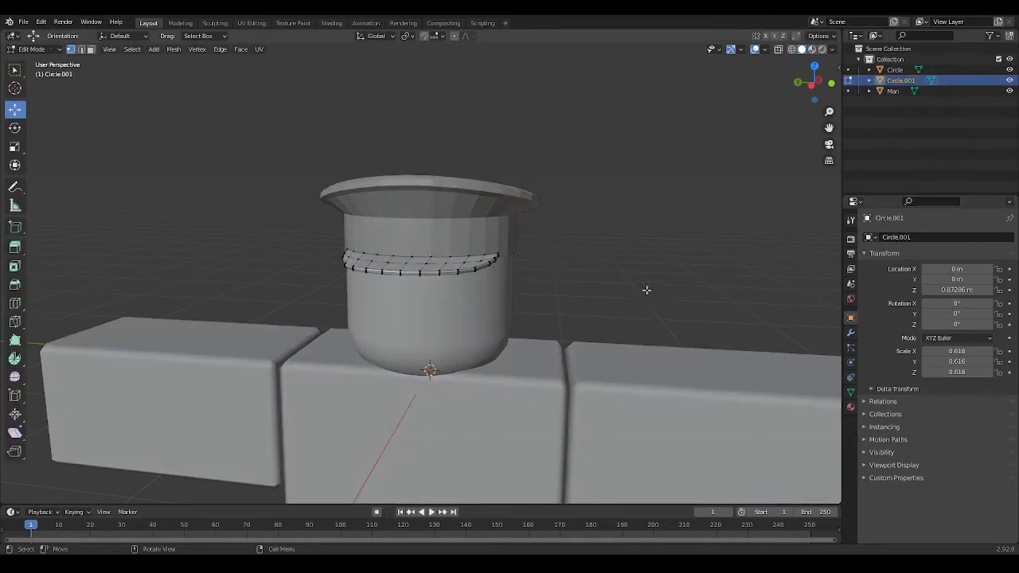
{"action": "middle_click_drag", "start_coordinate": [645, 289], "coordinate": [801, 263]}
{"action": "scroll", "coordinate": [680, 282], "scroll_direction": "up", "scroll_amount": 2}
{"action": "key", "text": "Tab"}
{"action": "key", "text": "Tab"}
Step: In see-through side view, select the vertices at the visor's front end in successively smaller groups and lower them slightly along Z
{"action": "left_click", "coordinate": [803, 86]}
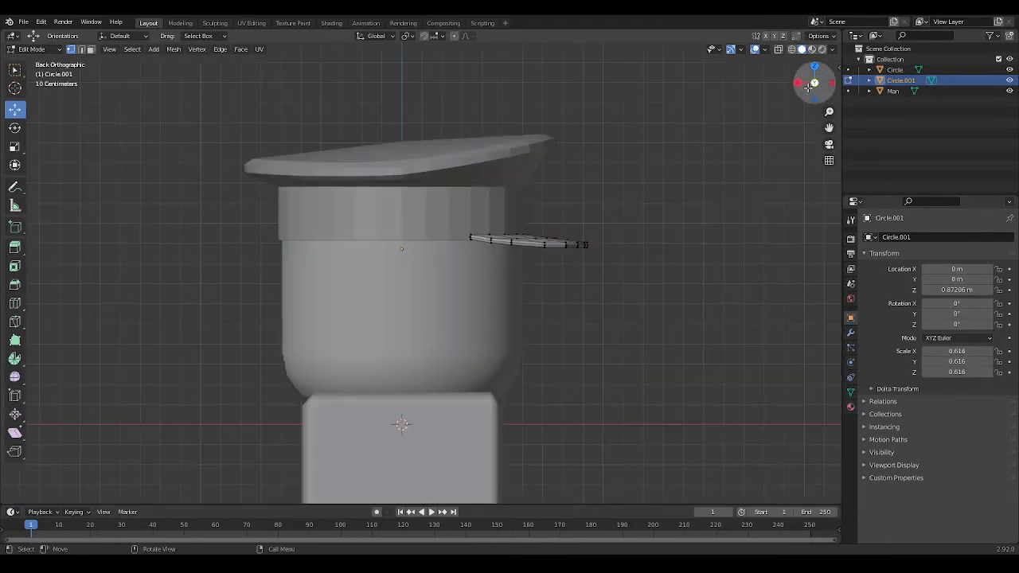
{"action": "left_click", "coordinate": [778, 49]}
{"action": "middle_click_drag", "start_coordinate": [698, 310], "coordinate": [530, 336], "text": "shift"}
{"action": "scroll", "coordinate": [534, 338], "scroll_direction": "up", "scroll_amount": 4}
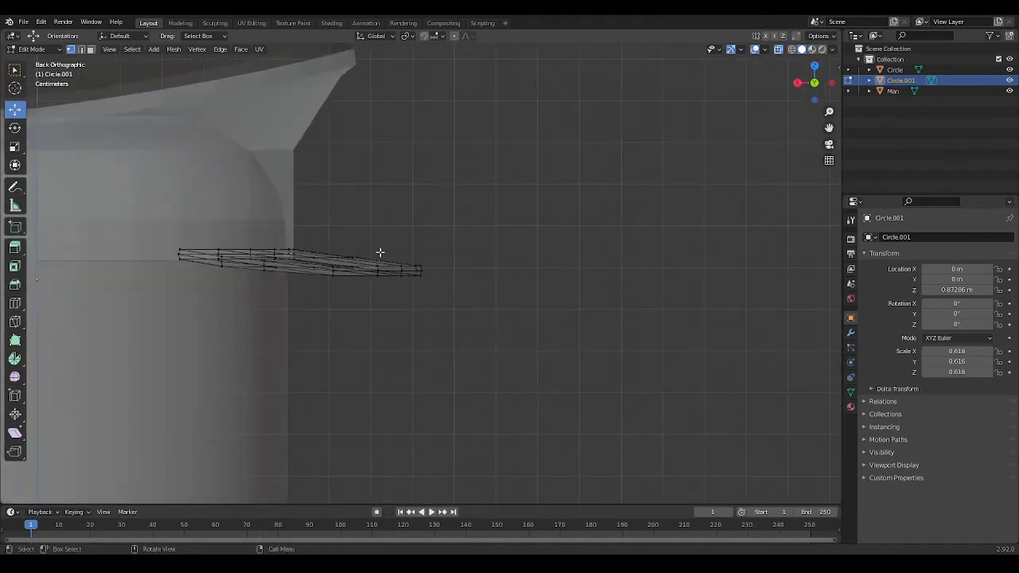
{"action": "left_click_drag", "start_coordinate": [368, 246], "coordinate": [506, 356]}
{"action": "left_click_drag", "start_coordinate": [401, 237], "coordinate": [401, 240]}
{"action": "left_click", "coordinate": [454, 261]}
{"action": "left_click_drag", "start_coordinate": [451, 325], "coordinate": [411, 232]}
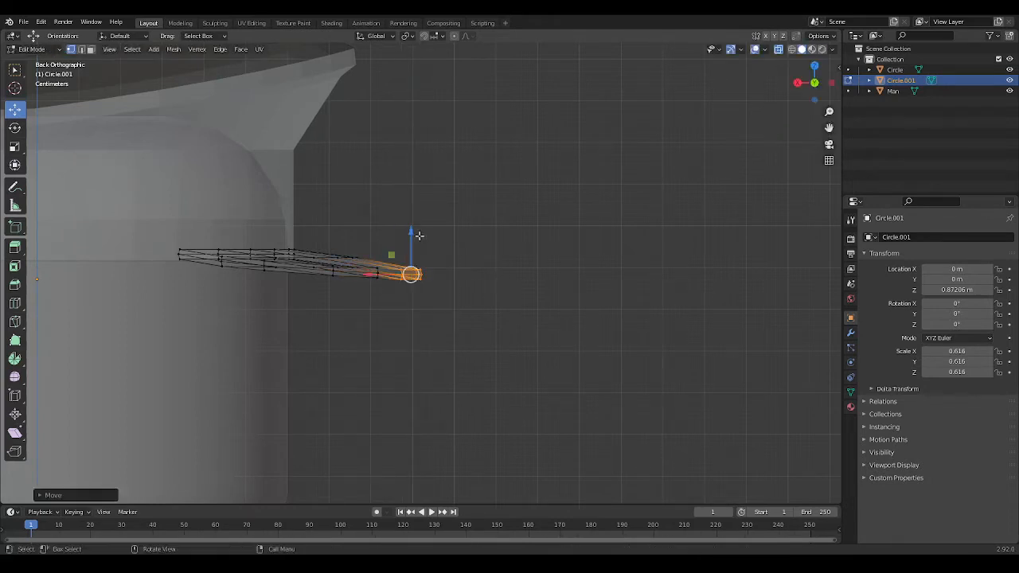
{"action": "left_click", "coordinate": [452, 310]}
{"action": "left_click_drag", "start_coordinate": [458, 310], "coordinate": [423, 234]}
{"action": "left_click", "coordinate": [498, 314]}
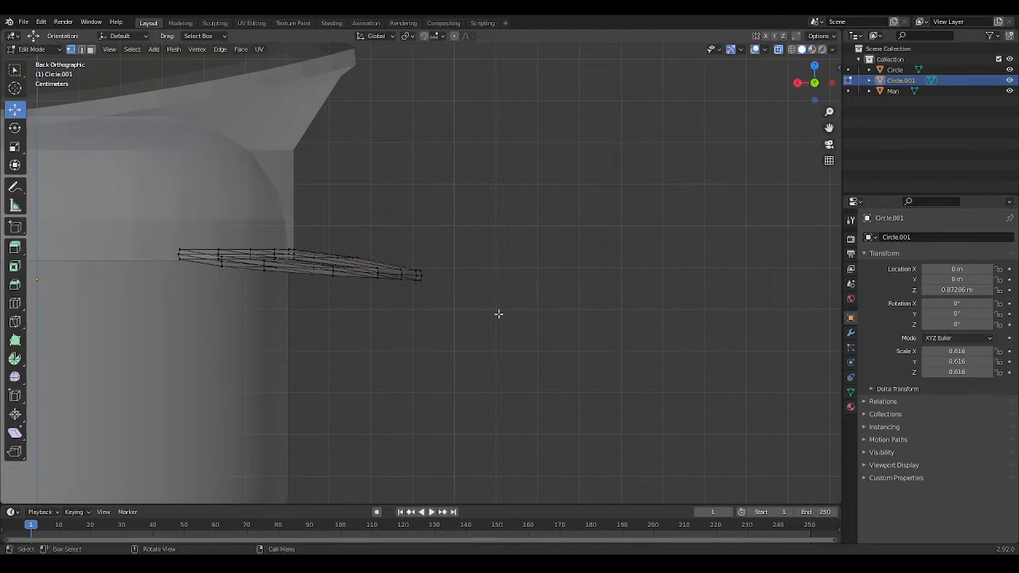
Step: Turn off X-ray and examine the visor's curve and the whole hat from the front, sides and above
{"action": "middle_click_drag", "start_coordinate": [528, 317], "coordinate": [596, 283]}
{"action": "key", "text": "Tab"}
{"action": "key", "text": "Tab"}
{"action": "left_click", "coordinate": [778, 49]}
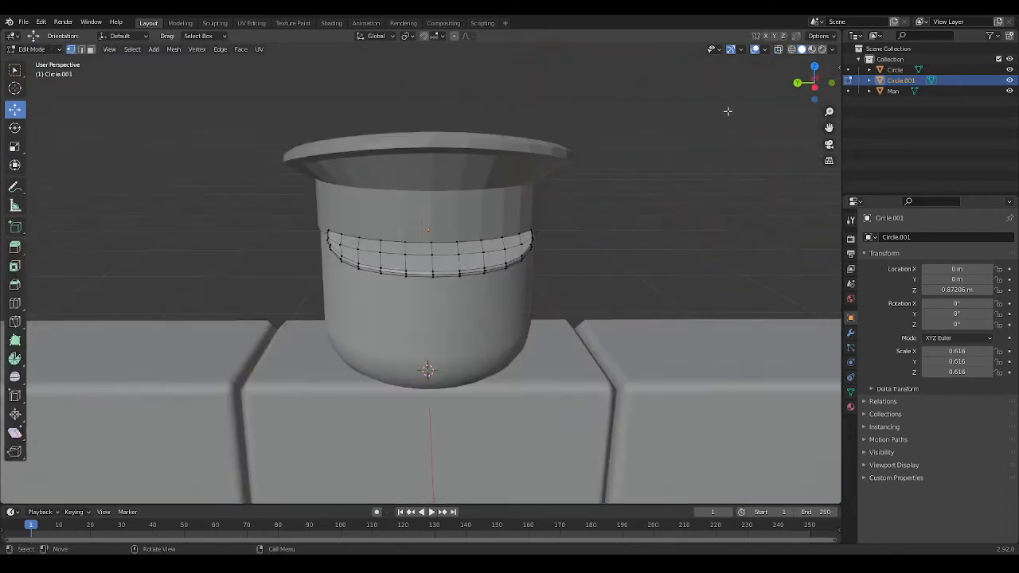
{"action": "key", "text": "Tab"}
{"action": "middle_click_drag", "start_coordinate": [717, 288], "coordinate": [660, 312]}
{"action": "scroll", "coordinate": [660, 312], "scroll_direction": "up", "scroll_amount": 3}
{"action": "left_click", "coordinate": [289, 353]}
{"action": "middle_click_drag", "start_coordinate": [289, 353], "coordinate": [616, 370]}
{"action": "middle_click_drag", "start_coordinate": [683, 369], "coordinate": [470, 375]}
{"action": "middle_click_drag", "start_coordinate": [575, 382], "coordinate": [440, 362], "text": "shift"}
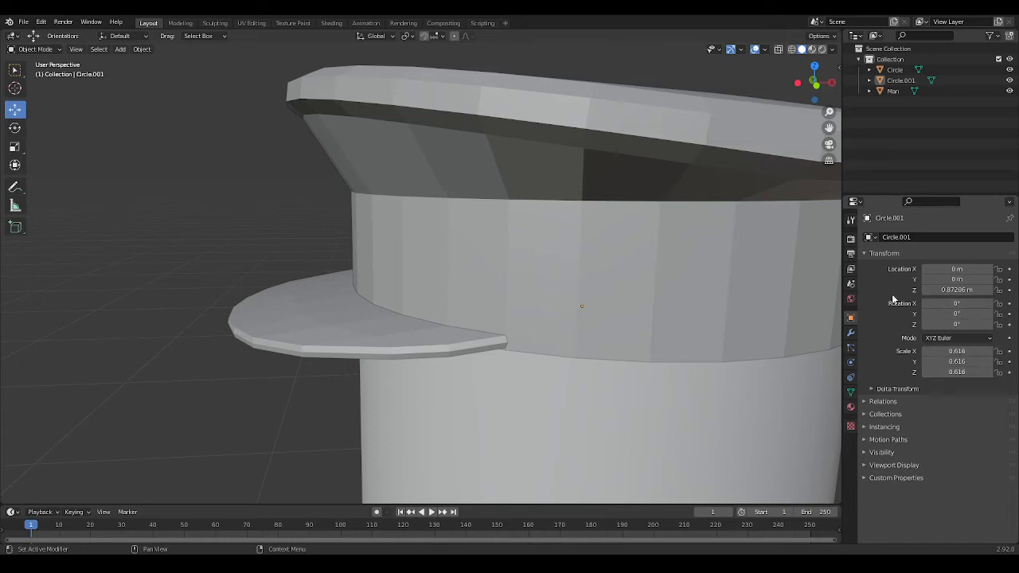
{"action": "middle_click_drag", "start_coordinate": [434, 278], "coordinate": [589, 274]}
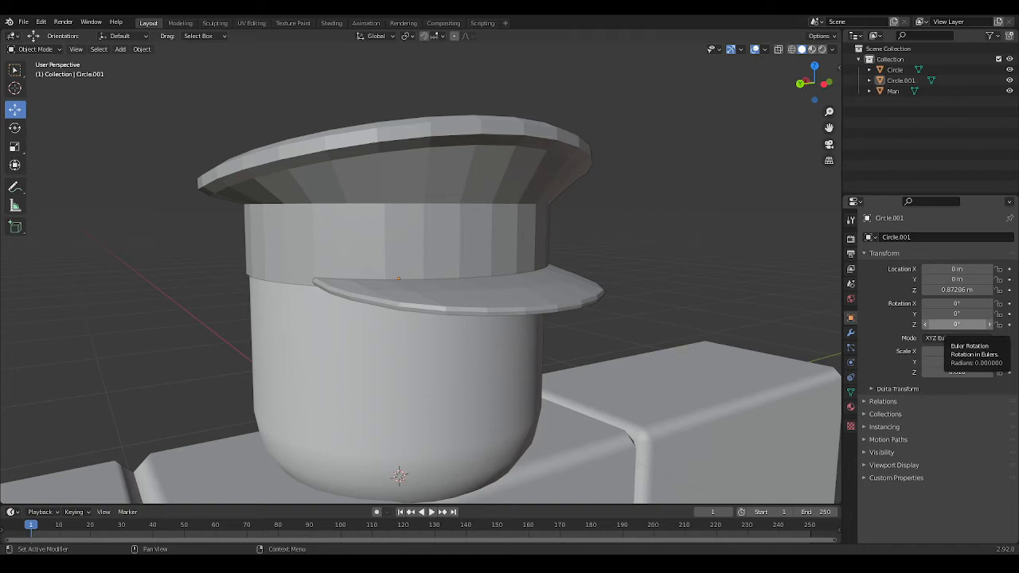
{"action": "middle_click_drag", "start_coordinate": [706, 275], "coordinate": [729, 295]}
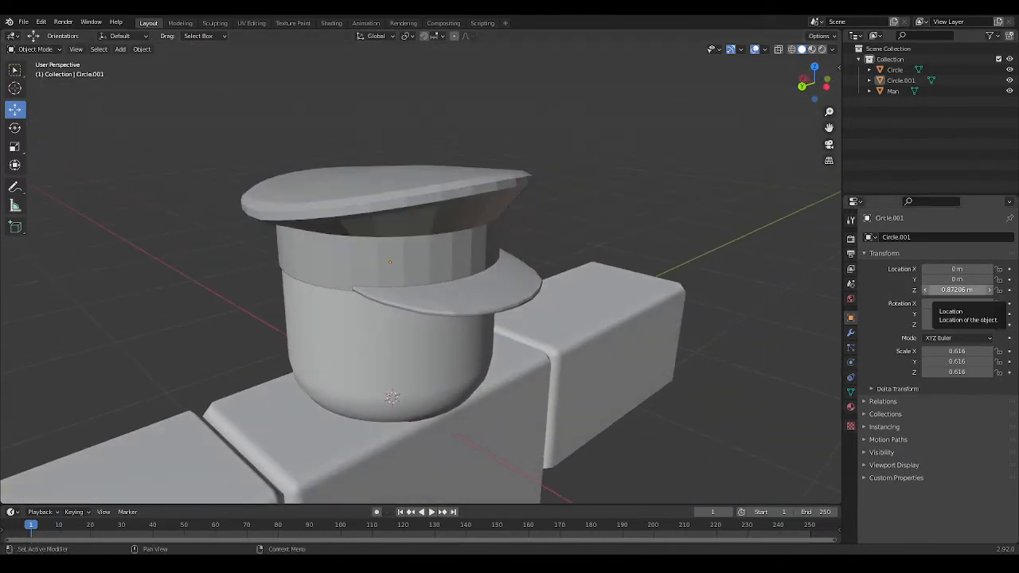
{"action": "middle_click_drag", "start_coordinate": [665, 237], "coordinate": [646, 290]}
Step: In front view, duplicate the bottom edge loop of the hat's band and move the copy down along Z below the visor
{"action": "left_click", "coordinate": [642, 287]}
{"action": "left_click", "coordinate": [816, 82]}
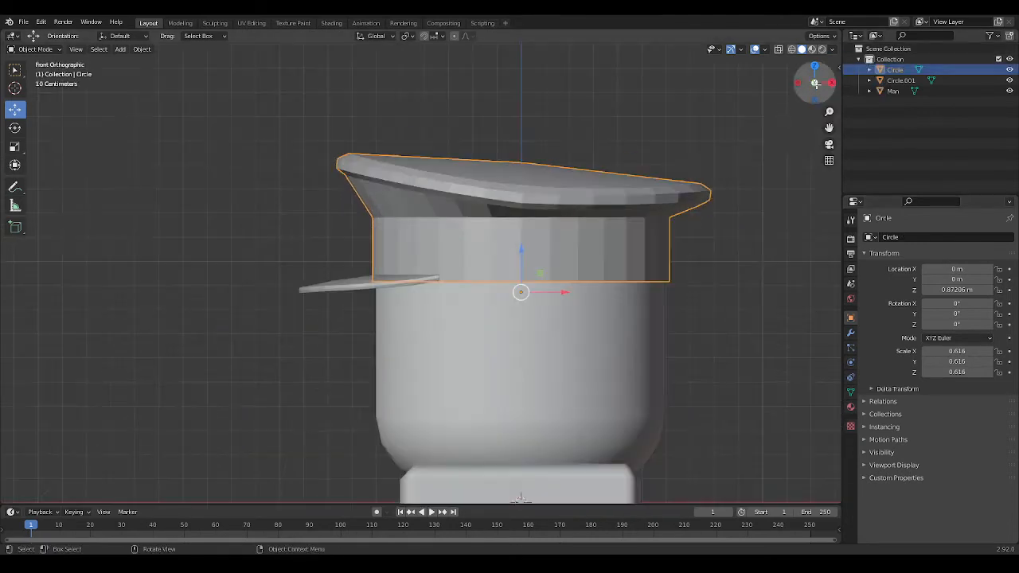
{"action": "key", "text": "Tab"}
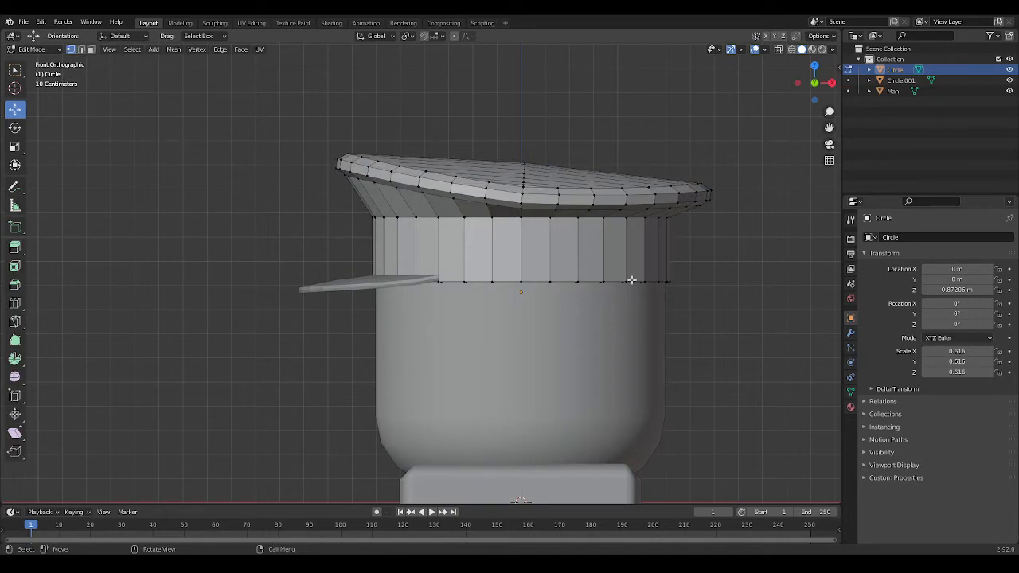
{"action": "left_click", "coordinate": [519, 277], "text": "alt"}
{"action": "left_click", "coordinate": [494, 275], "text": "alt"}
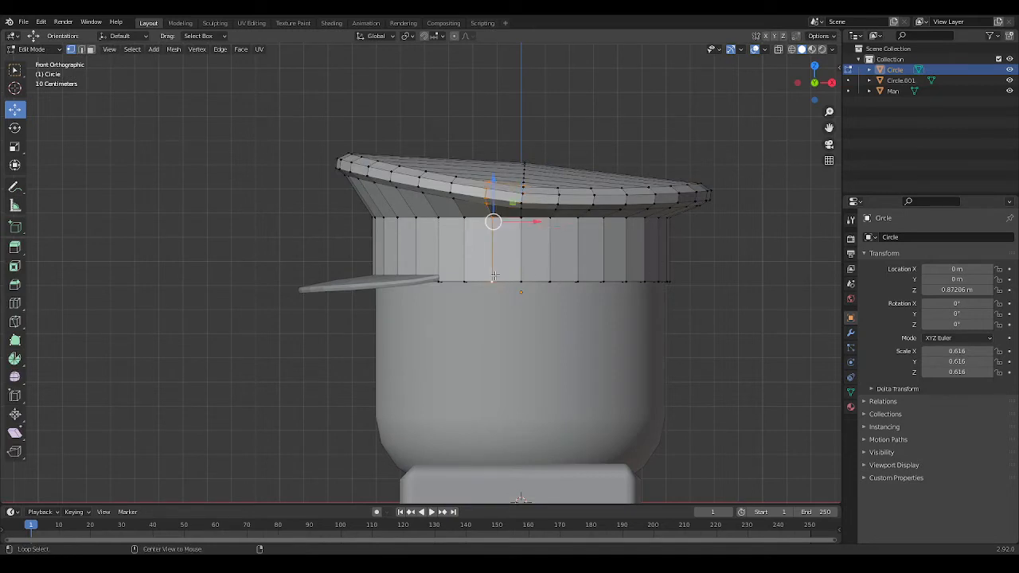
{"action": "left_click", "coordinate": [484, 277], "text": "alt"}
{"action": "scroll", "coordinate": [557, 302], "scroll_direction": "up", "scroll_amount": 3}
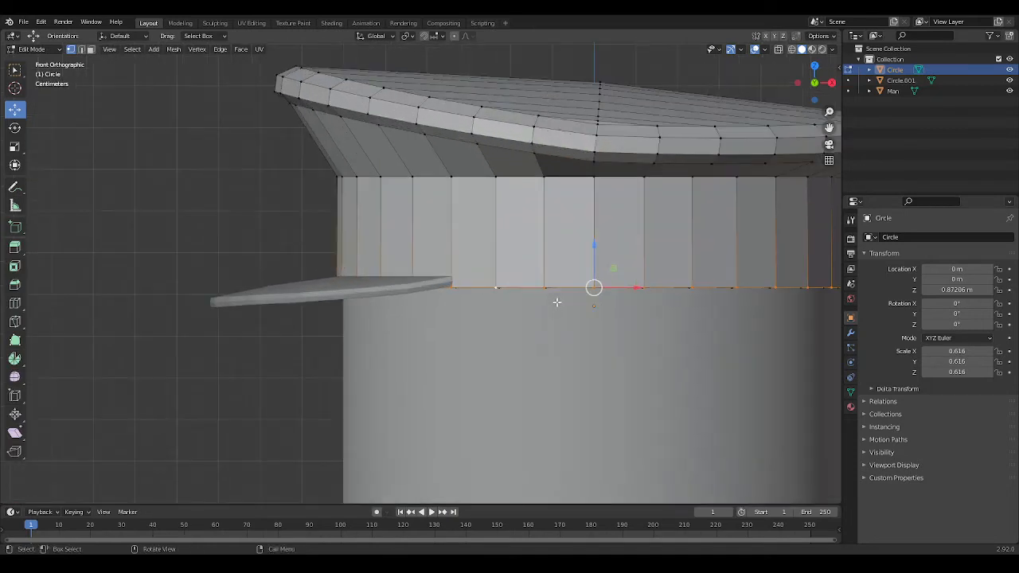
{"action": "key", "text": "g"}
{"action": "right_click", "coordinate": [557, 303]}
{"action": "left_click_drag", "start_coordinate": [595, 251], "coordinate": [596, 340]}
{"action": "middle_click_drag", "start_coordinate": [666, 364], "coordinate": [639, 334], "text": "shift"}
Step: Separate the duplicated edge loop from the hat into its own object and leave Edit Mode
{"action": "right_click", "coordinate": [639, 335]}
{"action": "mouse_move", "coordinate": [636, 335]}
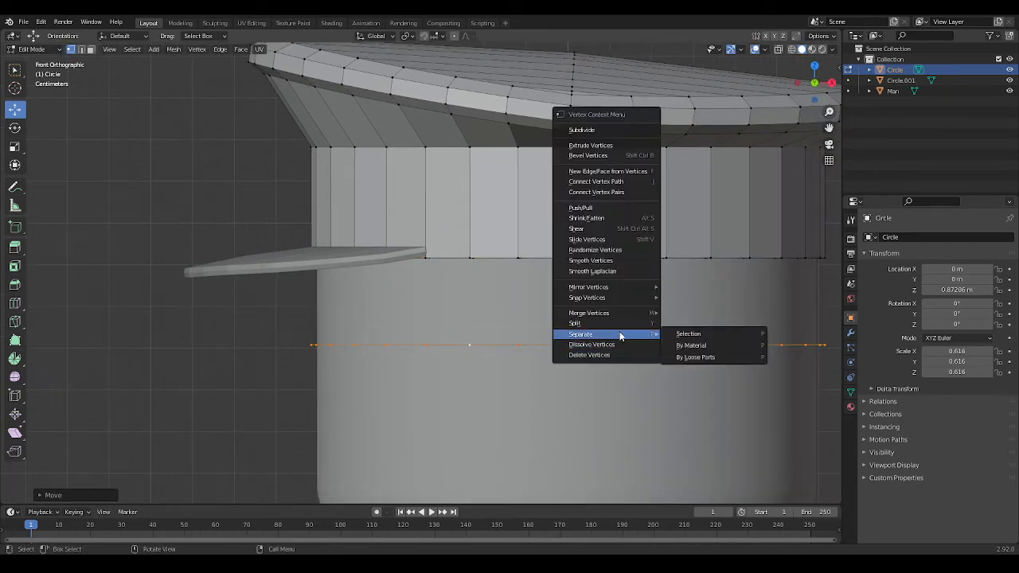
{"action": "left_click", "coordinate": [708, 357]}
{"action": "key", "text": "Tab"}
Step: Delete the rear half of the separated ring's vertices with X-ray on, keeping only the half on the visor side
{"action": "left_click", "coordinate": [587, 344]}
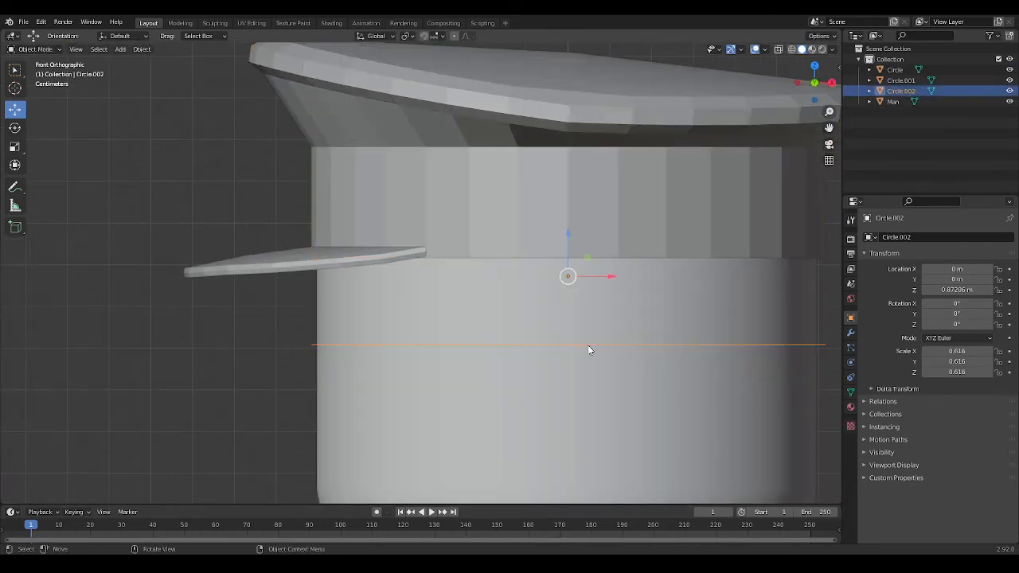
{"action": "key", "text": "Tab"}
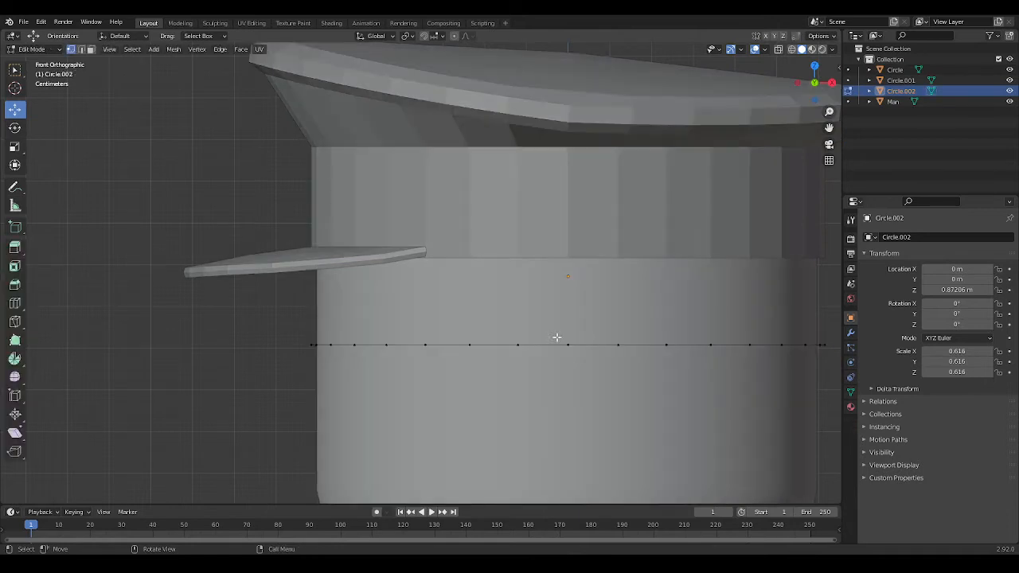
{"action": "middle_click_drag", "start_coordinate": [619, 364], "coordinate": [554, 341], "text": "shift"}
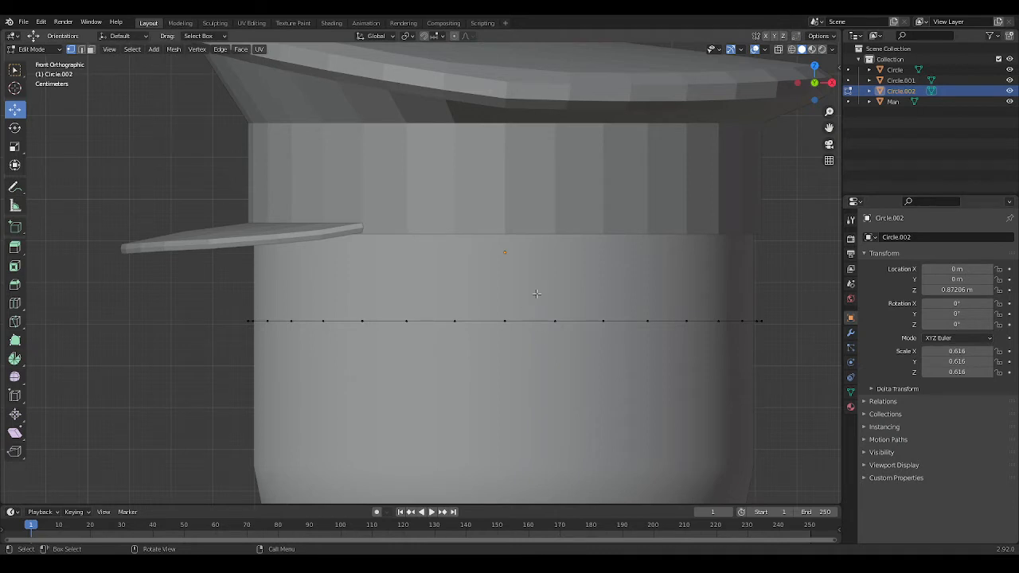
{"action": "left_click_drag", "start_coordinate": [530, 284], "coordinate": [780, 387]}
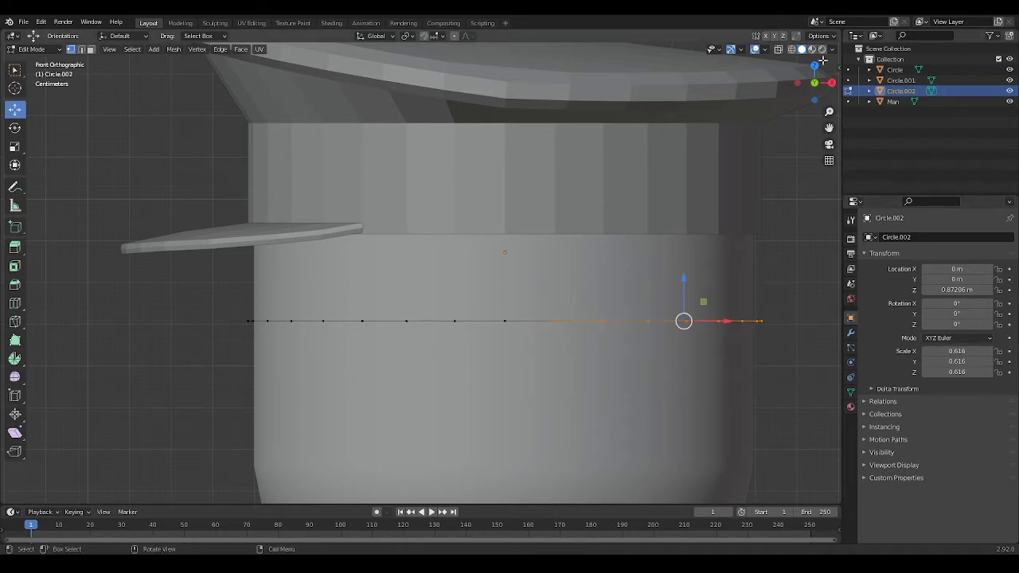
{"action": "left_click", "coordinate": [778, 49]}
{"action": "left_click_drag", "start_coordinate": [534, 289], "coordinate": [805, 384]}
{"action": "right_click", "coordinate": [785, 364]}
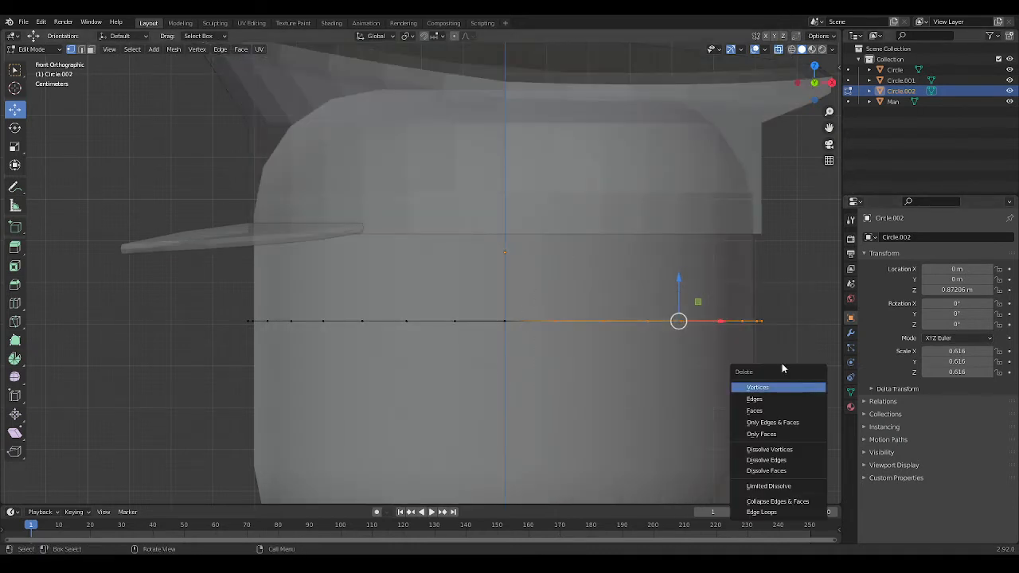
{"action": "key", "text": "x"}
{"action": "left_click", "coordinate": [742, 253]}
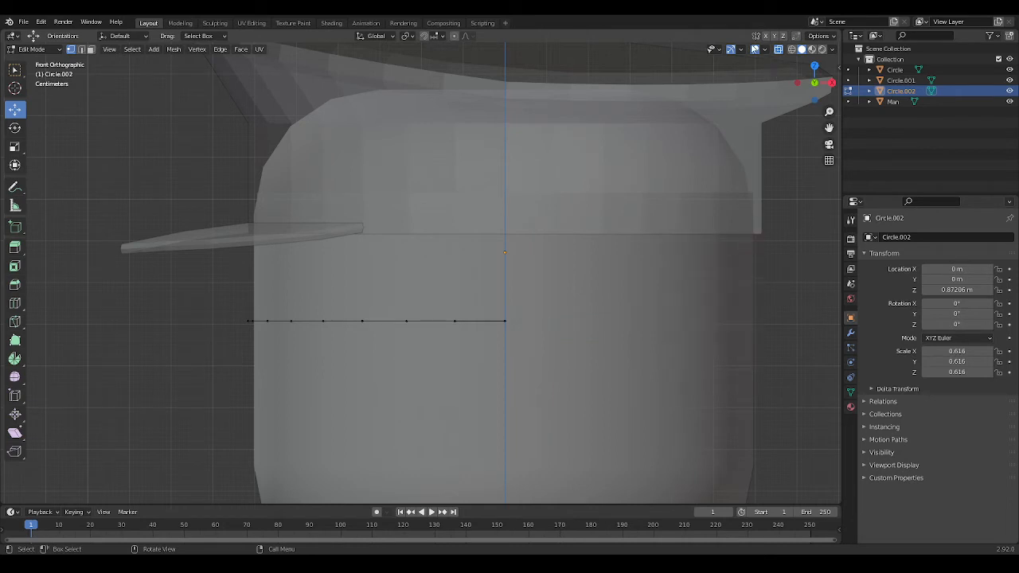
{"action": "left_click", "coordinate": [778, 49]}
Step: Raise the half ring along Z by about 0.24 m to just above the visor, and extrude it upward about 0.05 m
{"action": "key", "text": "a"}
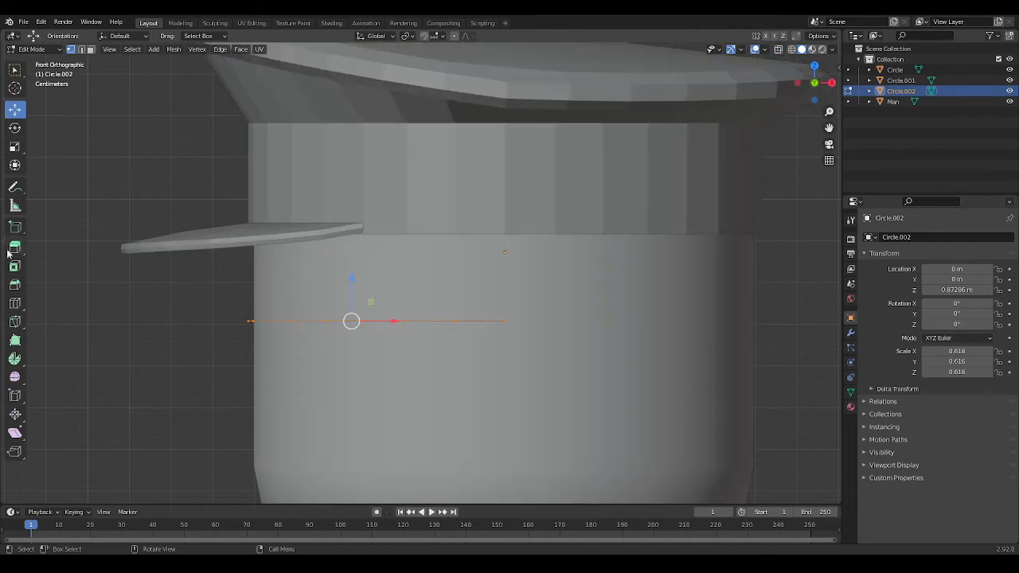
{"action": "left_click_drag", "start_coordinate": [344, 275], "coordinate": [365, 239]}
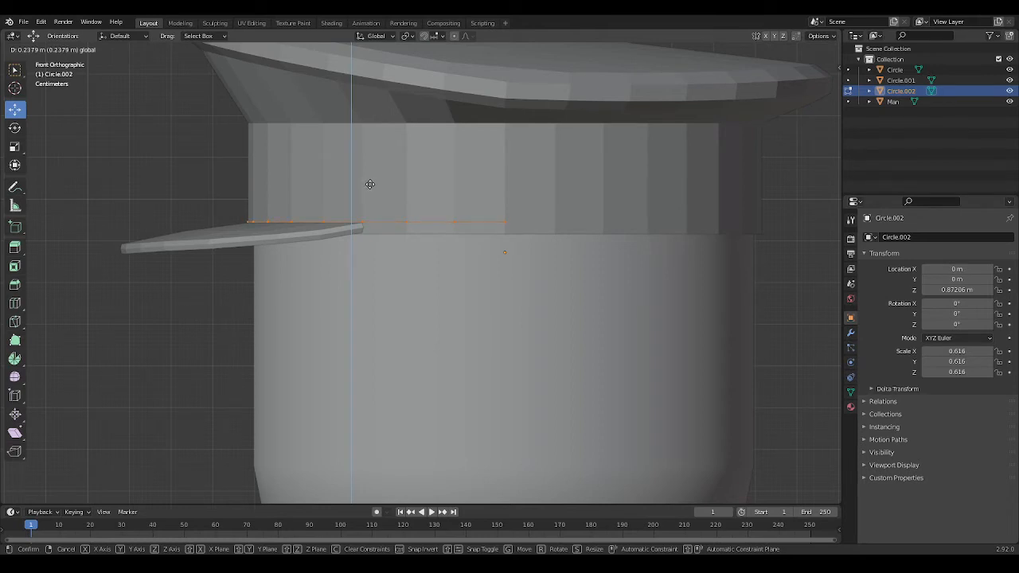
{"action": "left_click", "coordinate": [370, 184]}
{"action": "key", "text": "e"}
{"action": "key", "text": "z"}
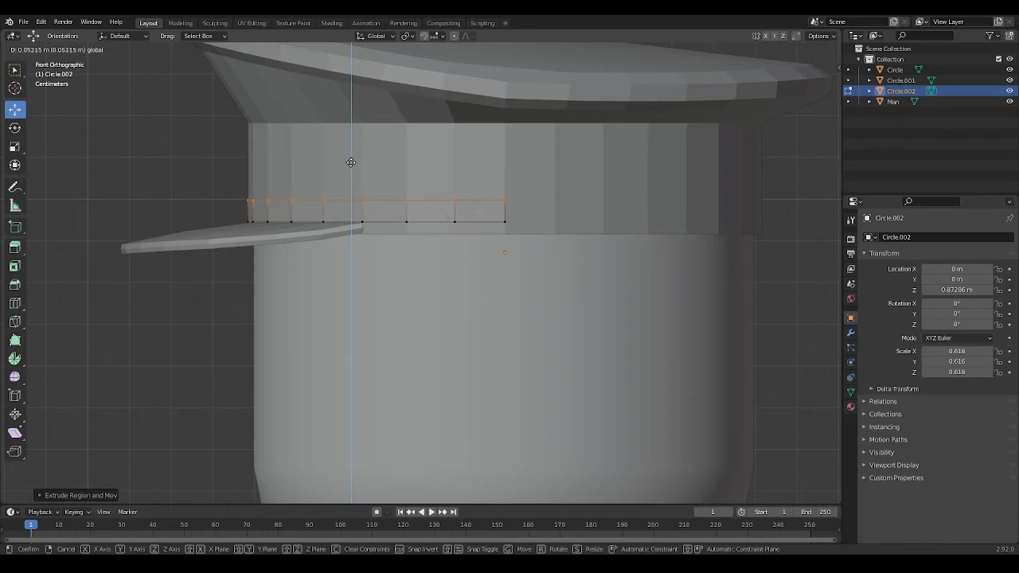
{"action": "left_click", "coordinate": [350, 164]}
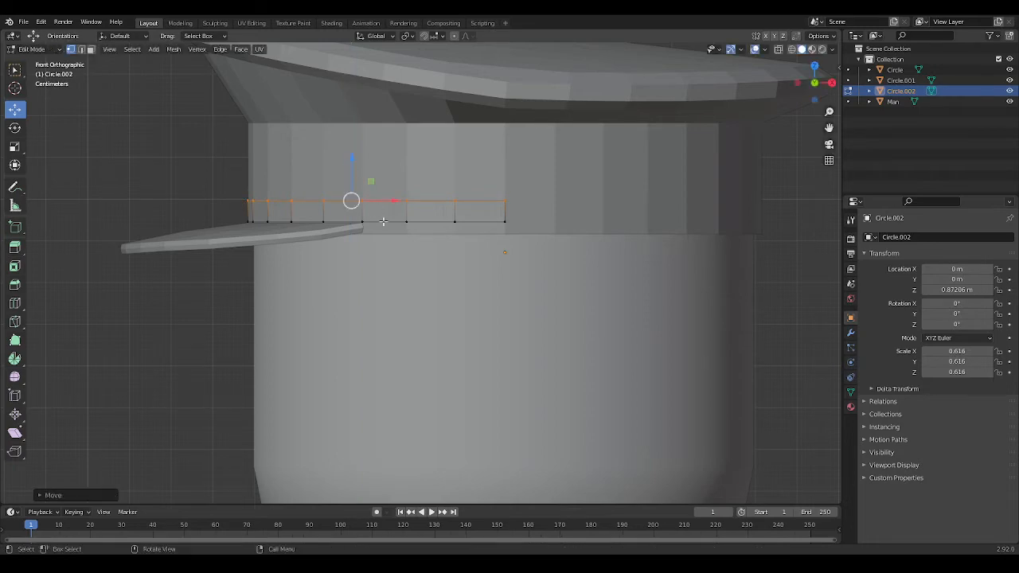
Step: Extrude the whole strap in place and move the new faces about 0.013 m along X toward the visor
{"action": "key", "text": "a"}
{"action": "key", "text": "e"}
{"action": "right_click", "coordinate": [383, 221]}
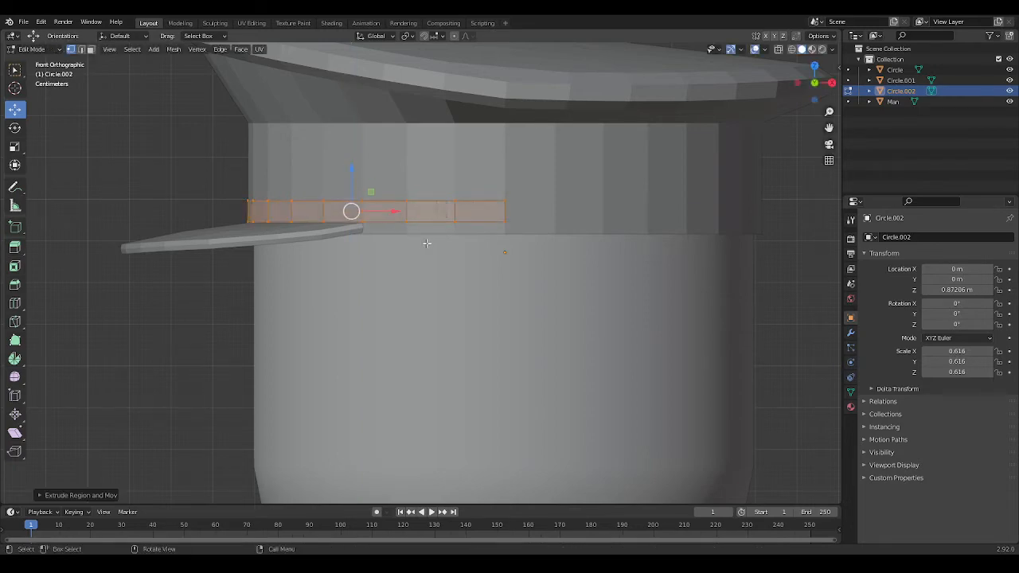
{"action": "middle_click_drag", "start_coordinate": [428, 244], "coordinate": [330, 280]}
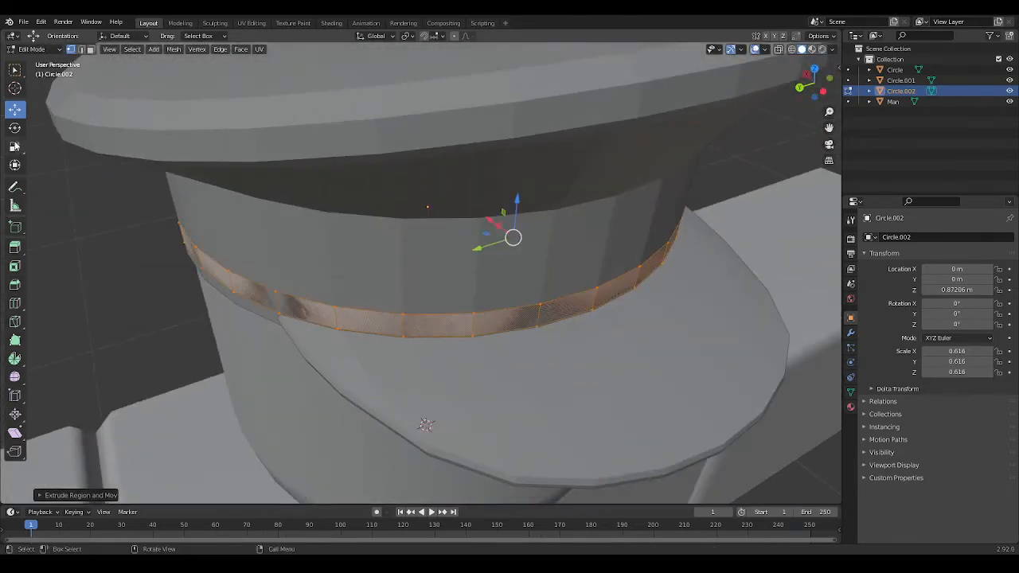
{"action": "key", "text": "g"}
{"action": "key", "text": "x"}
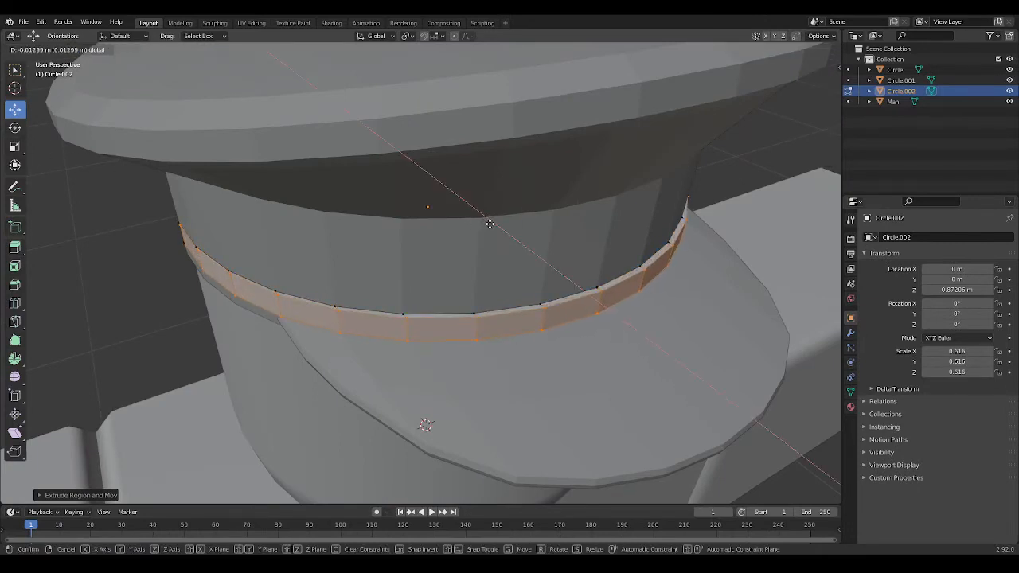
{"action": "left_click", "coordinate": [490, 224]}
Step: Scale the strap's extruded outer faces slightly wider along Y and deselect them
{"action": "left_click", "coordinate": [14, 146]}
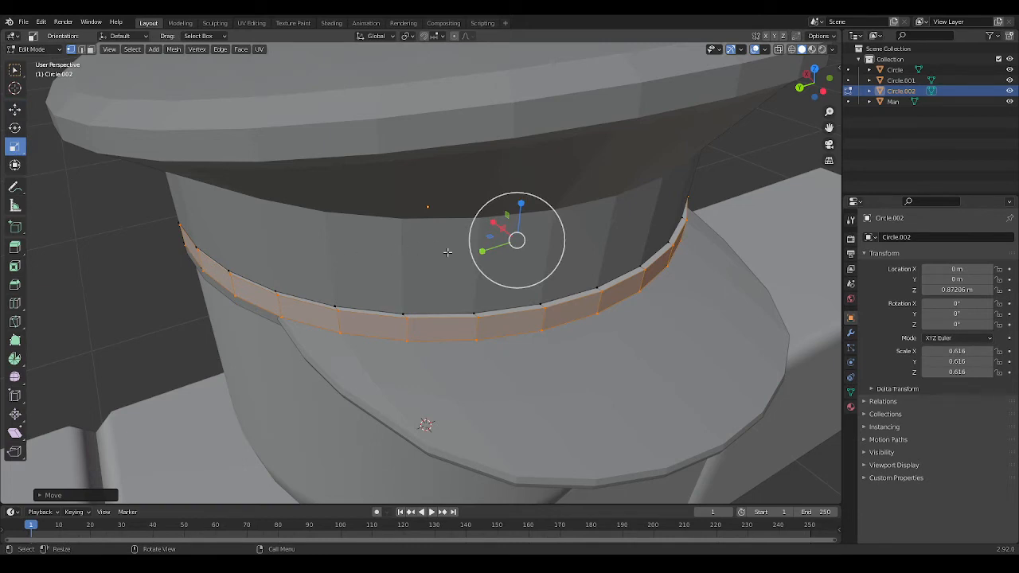
{"action": "left_click_drag", "start_coordinate": [483, 251], "coordinate": [481, 251]}
{"action": "middle_click_drag", "start_coordinate": [402, 325], "coordinate": [488, 274]}
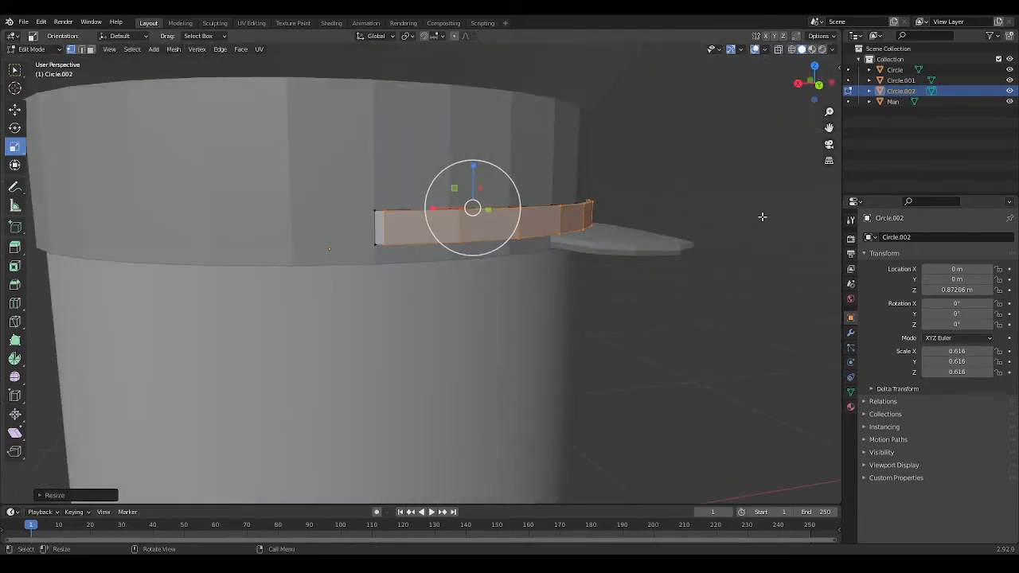
{"action": "left_click", "coordinate": [761, 207]}
Step: In back view with X-ray on, move the strap's rear end vertices about 0.013 m along X toward the back of the hat, and leave Edit Mode
{"action": "left_click", "coordinate": [819, 85]}
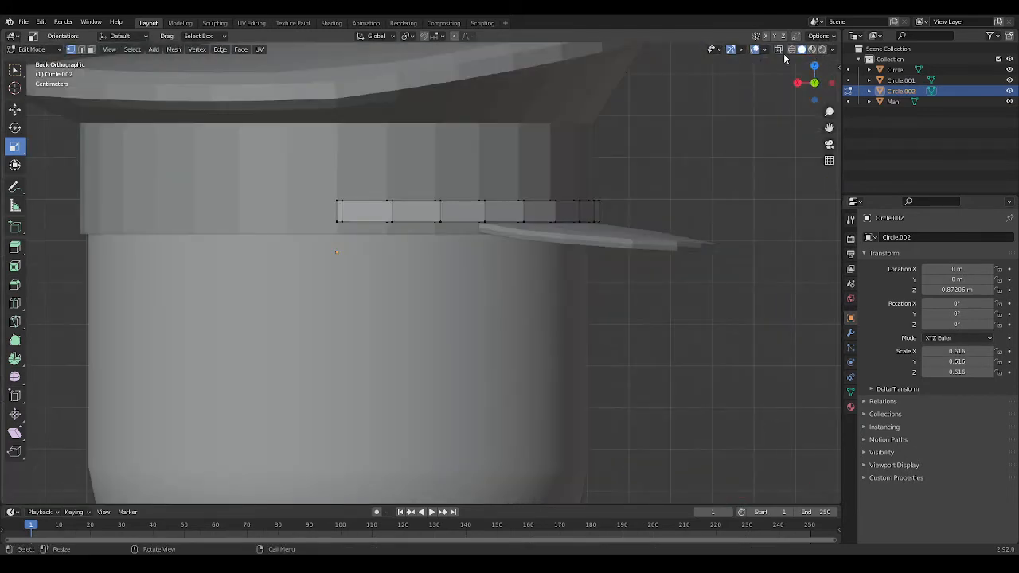
{"action": "left_click", "coordinate": [780, 51]}
{"action": "scroll", "coordinate": [346, 165], "scroll_direction": "up", "scroll_amount": 3}
{"action": "left_click_drag", "start_coordinate": [298, 189], "coordinate": [236, 166]}
{"action": "left_click", "coordinate": [14, 109]}
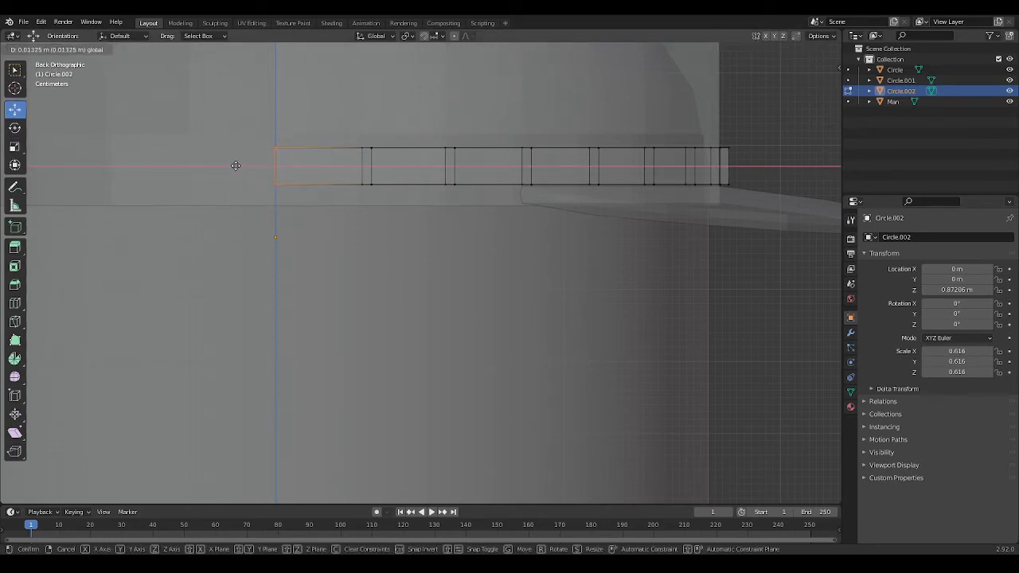
{"action": "left_click", "coordinate": [236, 165]}
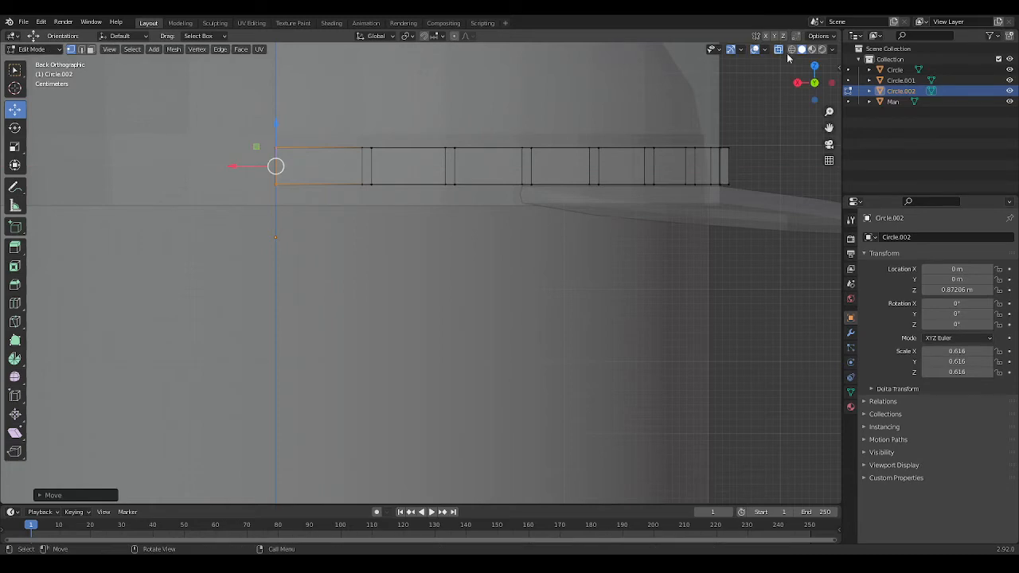
{"action": "middle_click_drag", "start_coordinate": [787, 56], "coordinate": [696, 161]}
{"action": "scroll", "coordinate": [696, 207], "scroll_direction": "down", "scroll_amount": 4}
{"action": "middle_click_drag", "start_coordinate": [764, 241], "coordinate": [805, 211]}
{"action": "key", "text": "Tab"}
Step: Raise the strap's upper row of vertices slightly along Z in back view to make it taller, and leave Edit Mode
{"action": "left_click", "coordinate": [677, 217]}
{"action": "mouse_move", "coordinate": [702, 243]}
{"action": "middle_mouse_down"}
{"action": "mouse_move", "coordinate": [712, 271]}
{"action": "mouse_move", "coordinate": [700, 248]}
{"action": "middle_mouse_up"}
{"action": "scroll", "coordinate": [700, 247], "scroll_direction": "up", "scroll_amount": 2}
{"action": "left_click", "coordinate": [456, 265]}
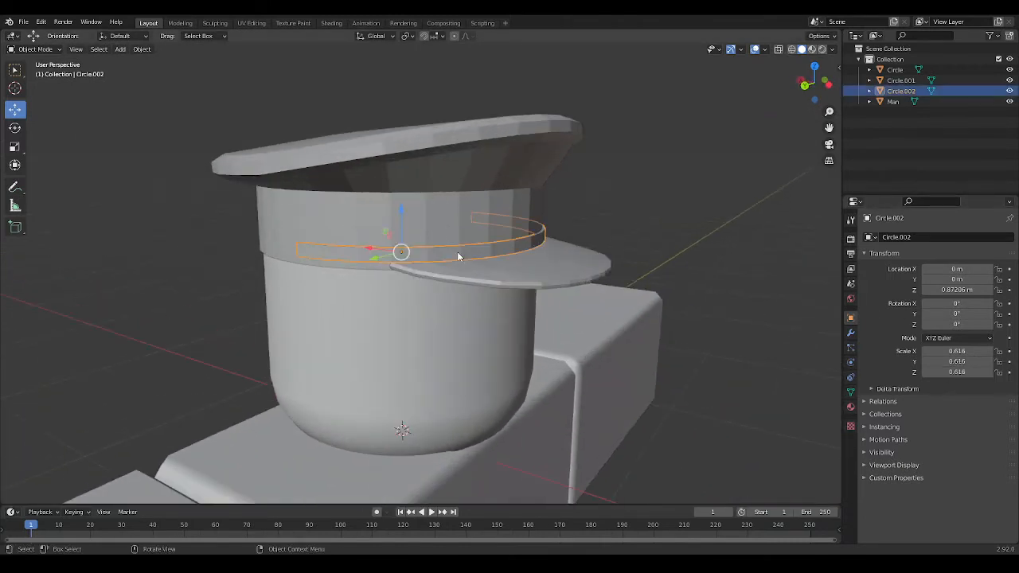
{"action": "key", "text": "Tab"}
{"action": "left_click", "coordinate": [804, 84]}
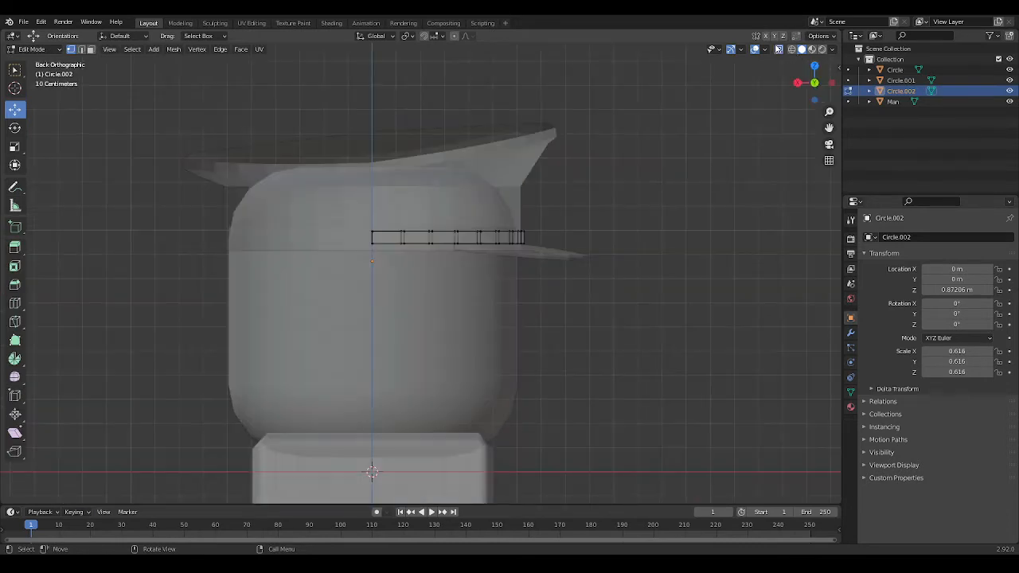
{"action": "left_click_drag", "start_coordinate": [367, 220], "coordinate": [557, 241]}
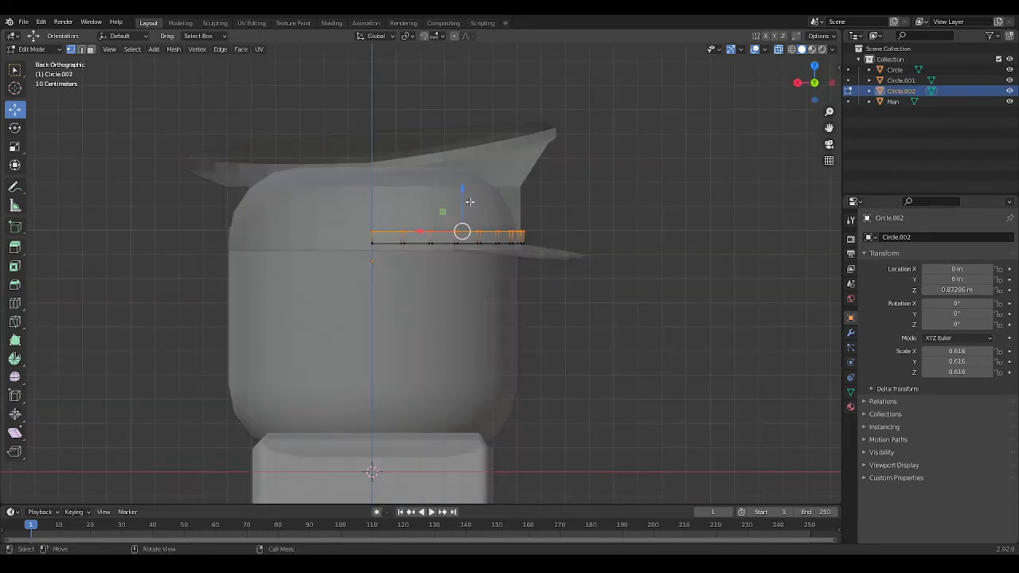
{"action": "left_click_drag", "start_coordinate": [465, 200], "coordinate": [464, 194]}
{"action": "left_click", "coordinate": [597, 237]}
{"action": "key", "text": "Tab"}
Step: Turn X-ray off, deselect the strap, and check its shape on the hat from several sides
{"action": "middle_click_drag", "start_coordinate": [598, 237], "coordinate": [569, 240]}
{"action": "scroll", "coordinate": [570, 241], "scroll_direction": "down", "scroll_amount": 2}
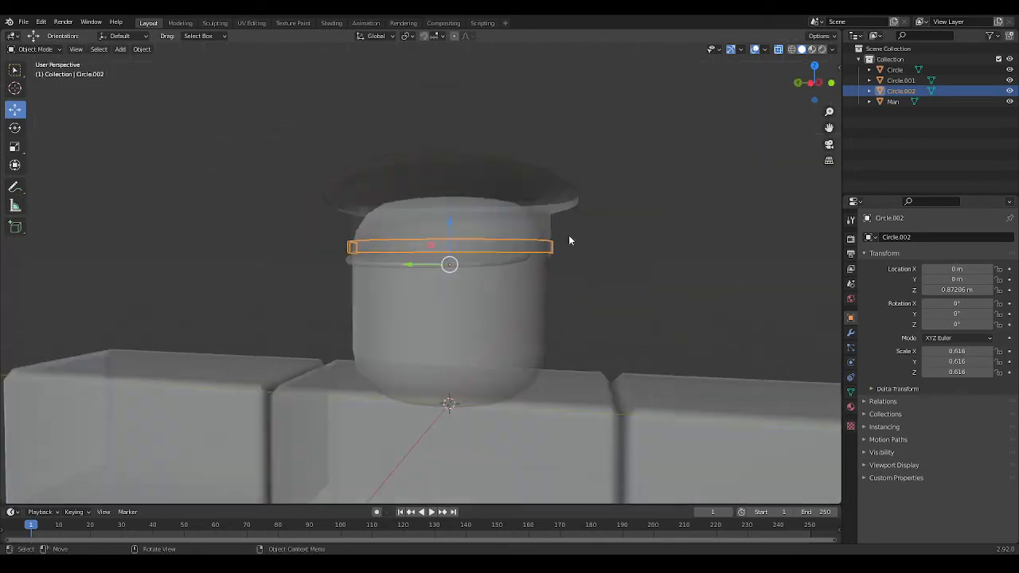
{"action": "left_click", "coordinate": [782, 51]}
{"action": "middle_click_drag", "start_coordinate": [702, 152], "coordinate": [673, 178]}
{"action": "left_click", "coordinate": [674, 178]}
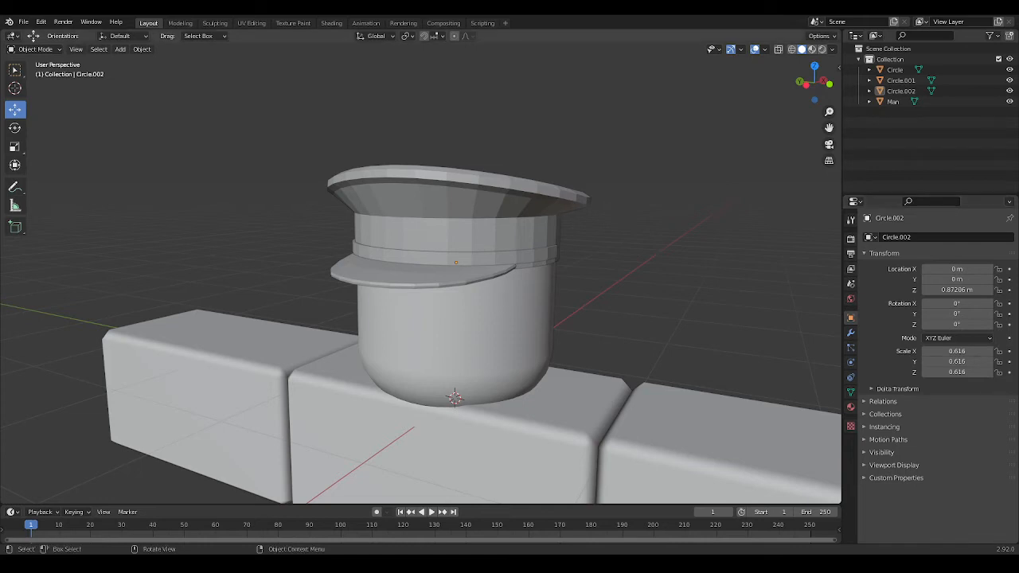
{"action": "middle_click_drag", "start_coordinate": [605, 402], "coordinate": [710, 398]}
{"action": "scroll", "coordinate": [710, 397], "scroll_direction": "up", "scroll_amount": 3}
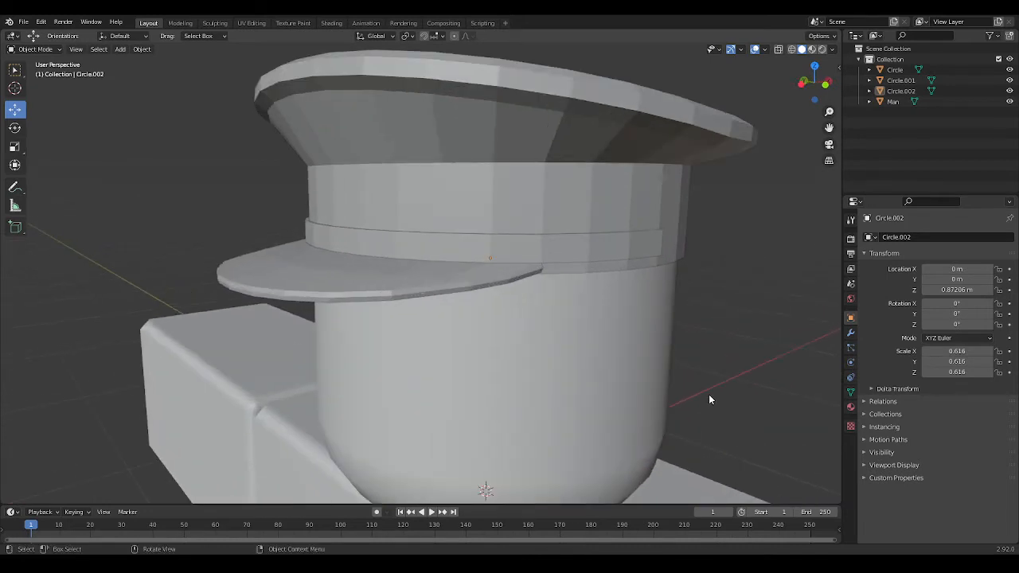
{"action": "scroll", "coordinate": [709, 398], "scroll_direction": "down", "scroll_amount": 3}
{"action": "middle_click_drag", "start_coordinate": [709, 398], "coordinate": [648, 379]}
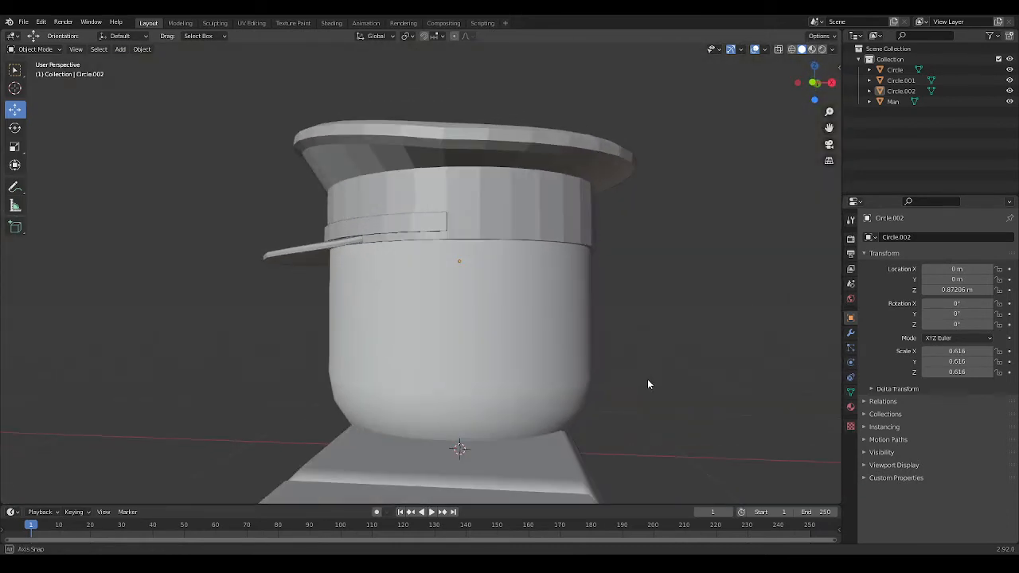
{"action": "scroll", "coordinate": [647, 379], "scroll_direction": "down", "scroll_amount": 3}
Step: Select the hat, strap and visor together in front view and scale them up uniformly to 0.622
{"action": "left_click", "coordinate": [813, 83]}
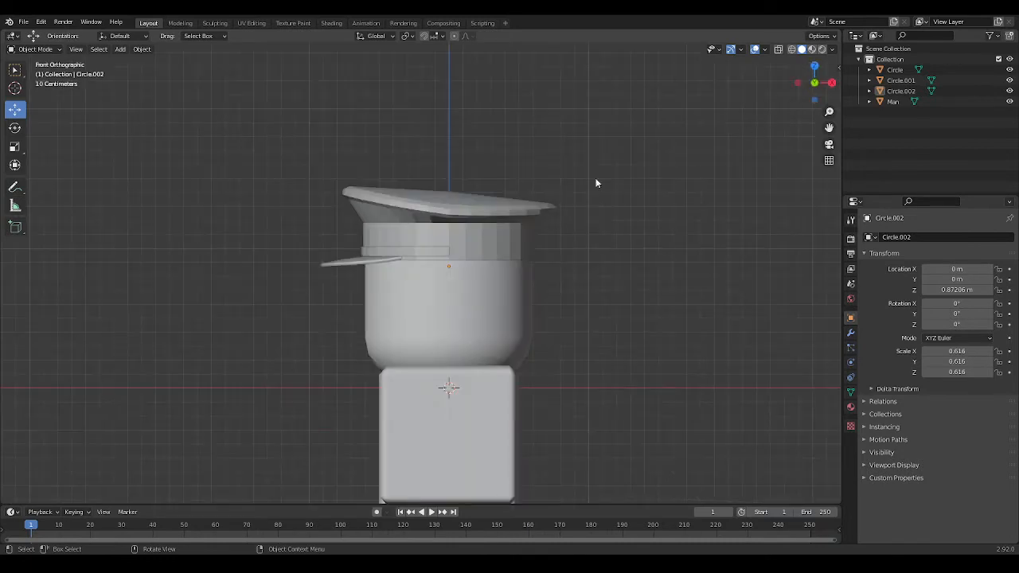
{"action": "key", "text": "Tab"}
{"action": "key", "text": "Tab"}
{"action": "left_click", "coordinate": [487, 207]}
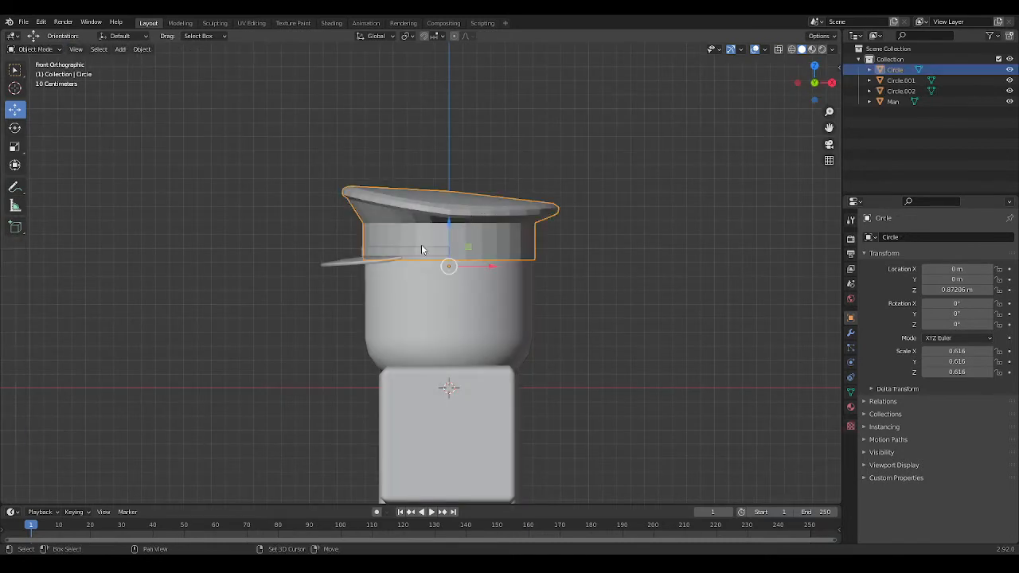
{"action": "left_click", "coordinate": [416, 249], "text": "shift"}
{"action": "left_click", "coordinate": [377, 261], "text": "shift"}
{"action": "key", "text": "s"}
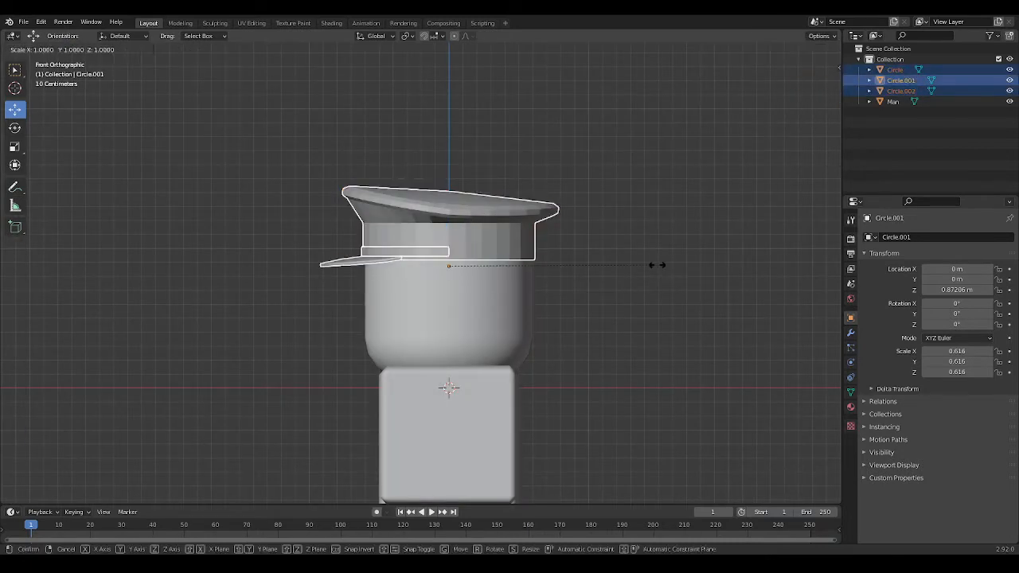
{"action": "right_click", "coordinate": [659, 263]}
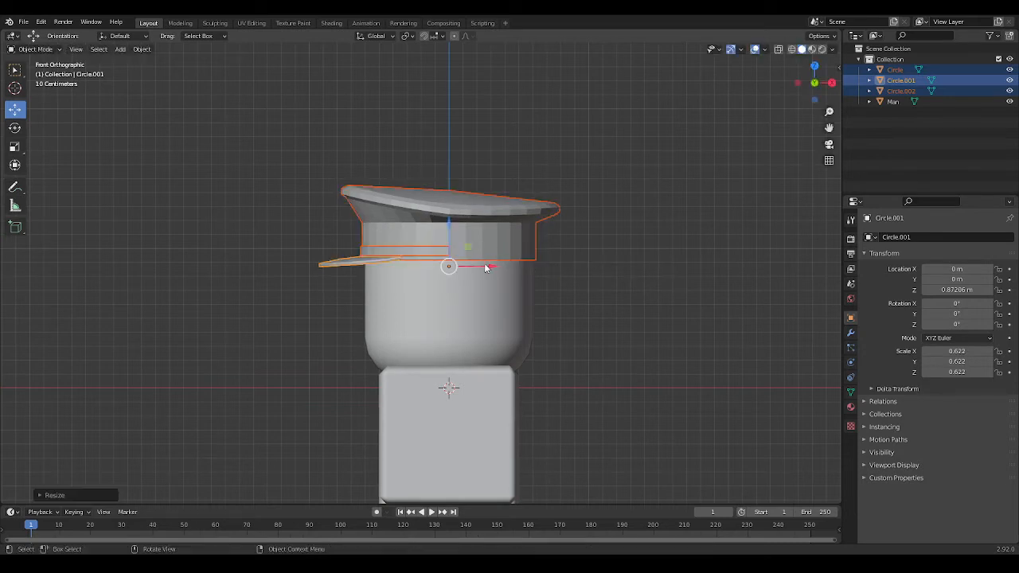
Step: Shift the three hat parts along X to about -0.0076 m and lower them to about 0.853 m in Z
{"action": "key", "text": "g"}
{"action": "key", "text": "x"}
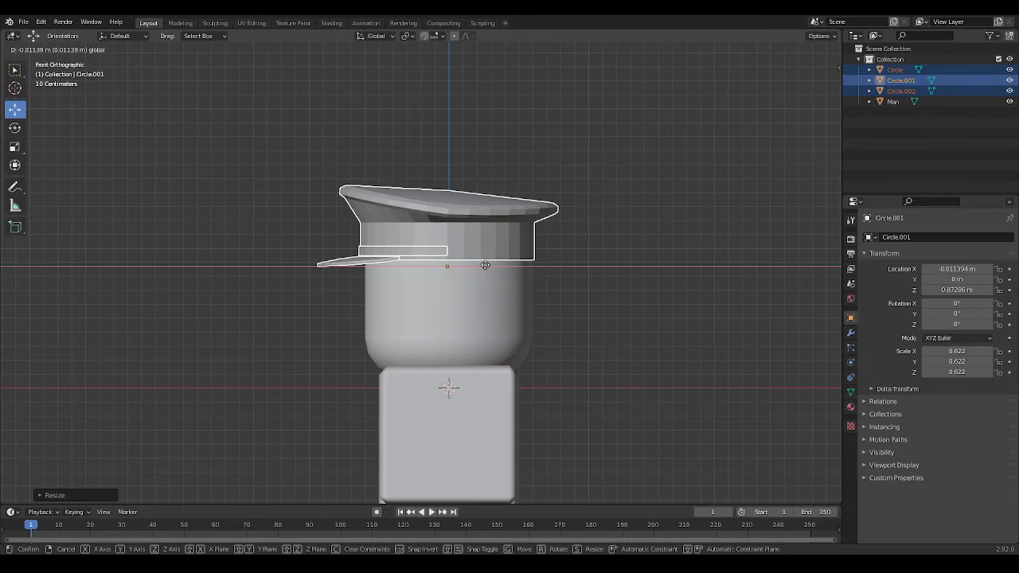
{"action": "right_click", "coordinate": [485, 265]}
{"action": "middle_click_drag", "start_coordinate": [484, 265], "coordinate": [562, 273]}
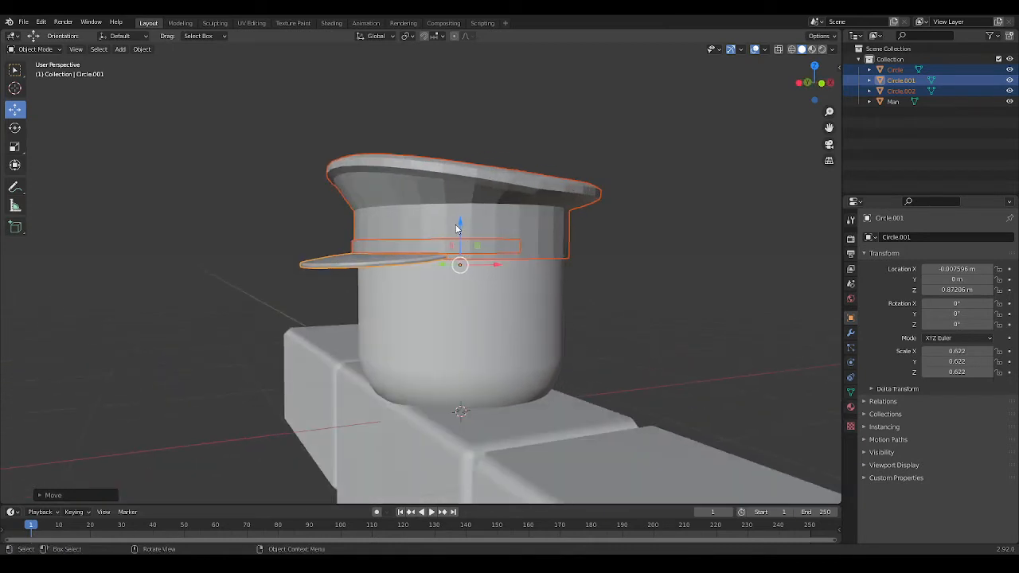
{"action": "left_click_drag", "start_coordinate": [458, 225], "coordinate": [461, 236]}
{"action": "left_click", "coordinate": [627, 267]}
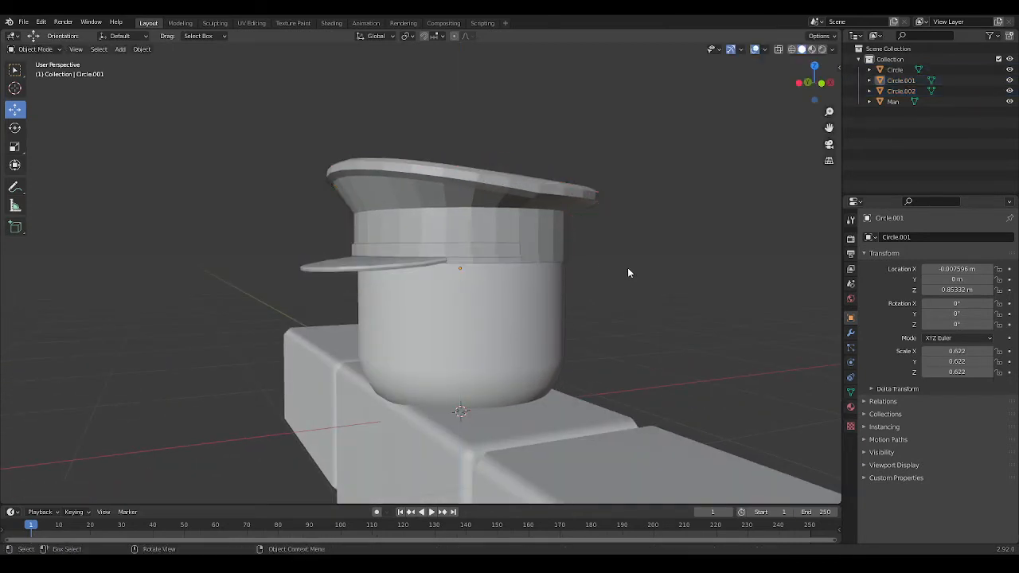
Step: Examine how the crown, visor and strap sit on the head from the front, side and above
{"action": "middle_click_drag", "start_coordinate": [627, 267], "coordinate": [688, 284]}
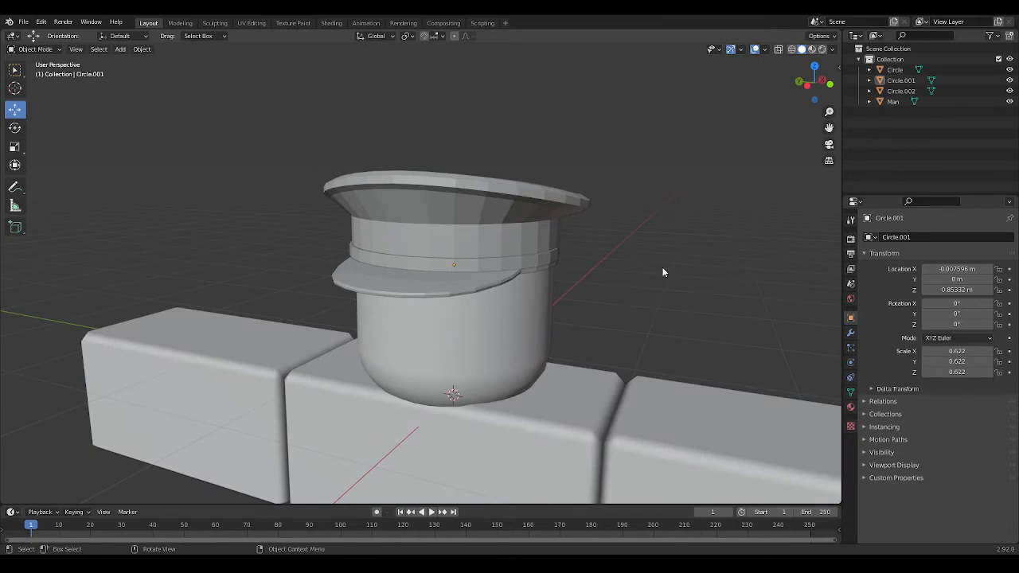
{"action": "mouse_move", "coordinate": [662, 272]}
{"action": "middle_mouse_down"}
{"action": "mouse_move", "coordinate": [655, 243]}
{"action": "mouse_move", "coordinate": [645, 273]}
{"action": "middle_mouse_up"}
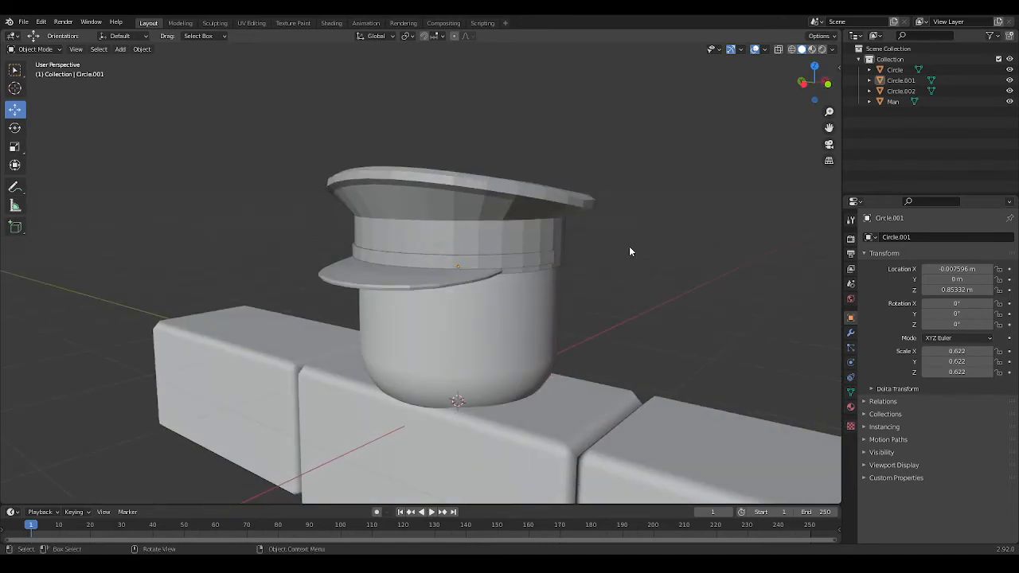
{"action": "middle_click_drag", "start_coordinate": [629, 251], "coordinate": [653, 287]}
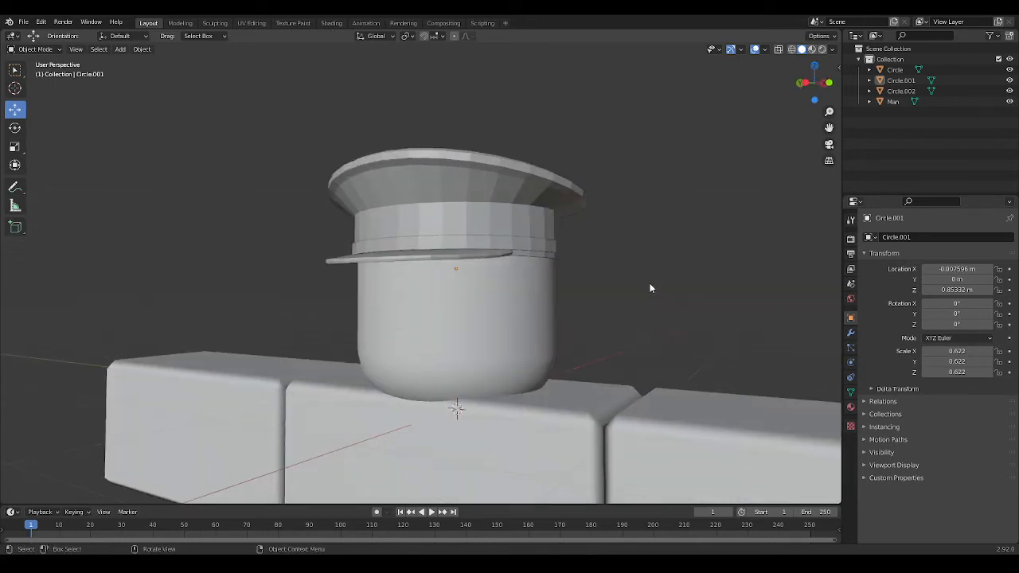
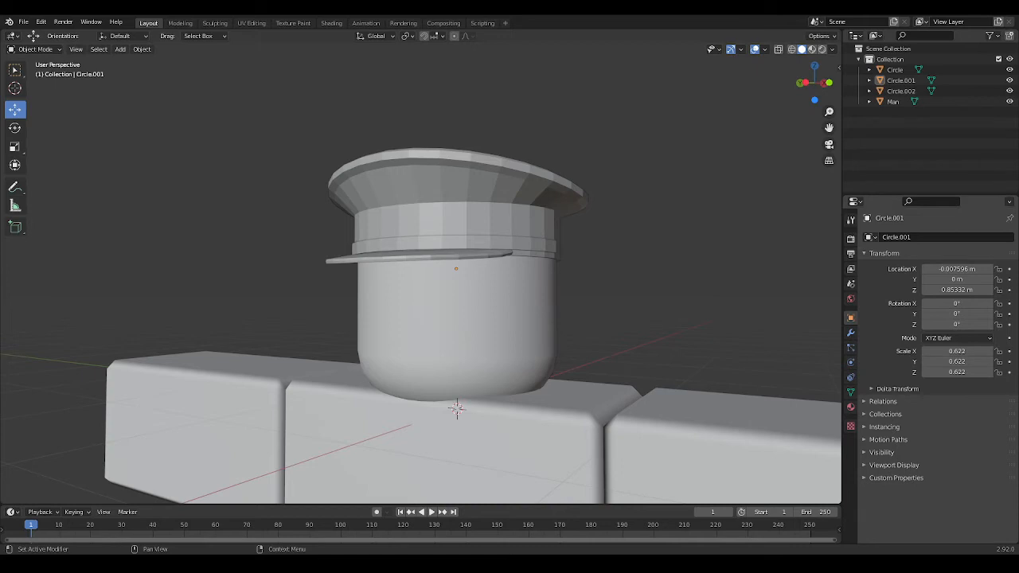
{"action": "middle_click_drag", "start_coordinate": [621, 217], "coordinate": [657, 204]}
{"action": "scroll", "coordinate": [657, 203], "scroll_direction": "up", "scroll_amount": 4}
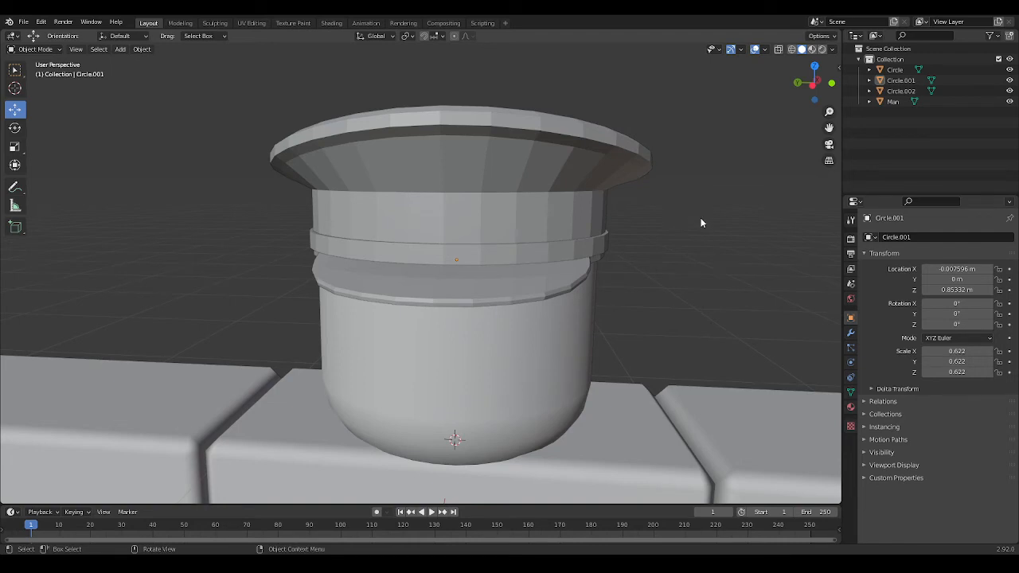
{"action": "middle_click_drag", "start_coordinate": [702, 226], "coordinate": [661, 240]}
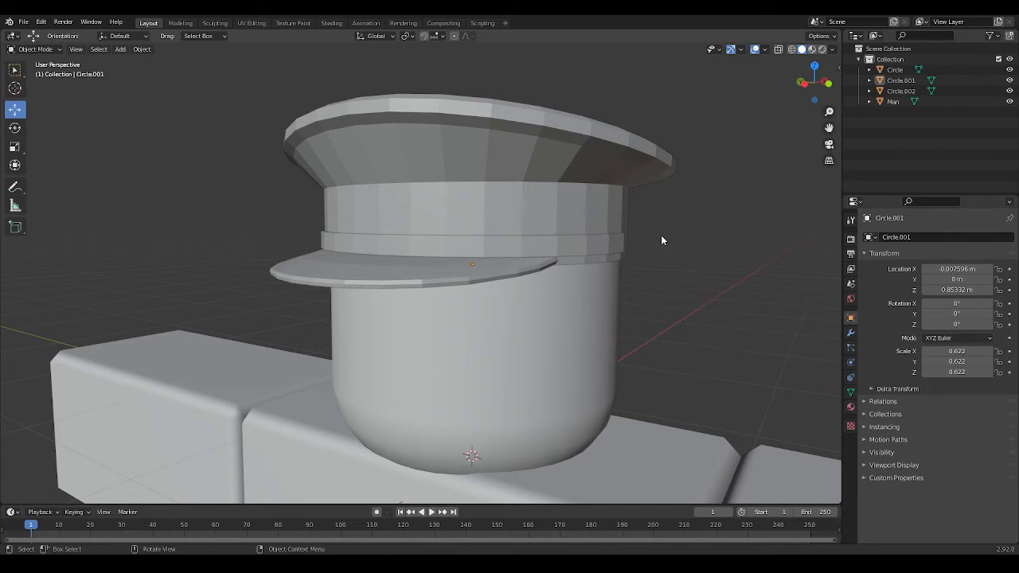
{"action": "middle_click_drag", "start_coordinate": [660, 240], "coordinate": [596, 241]}
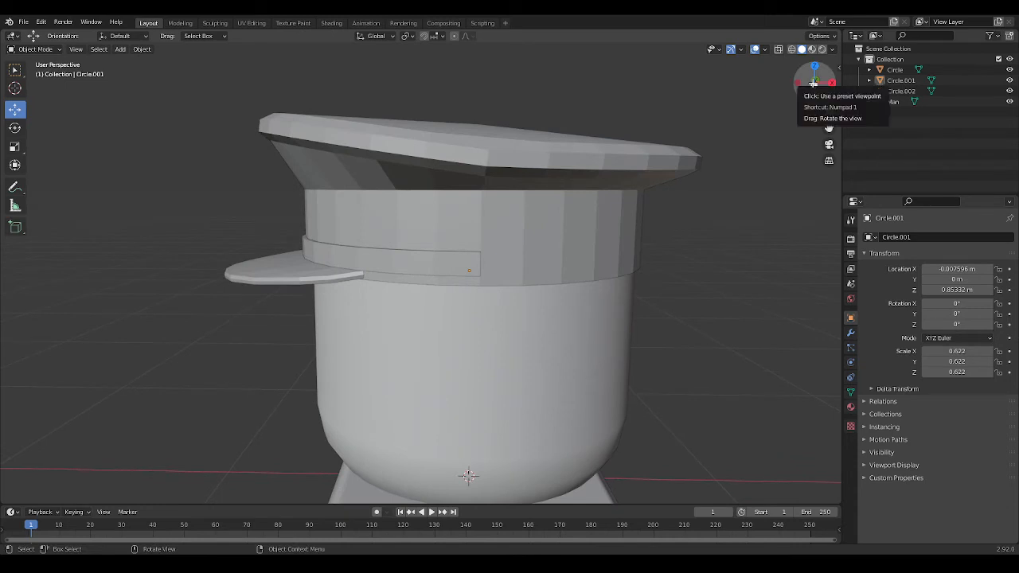
{"action": "left_click_drag", "start_coordinate": [812, 85], "coordinate": [632, 273]}
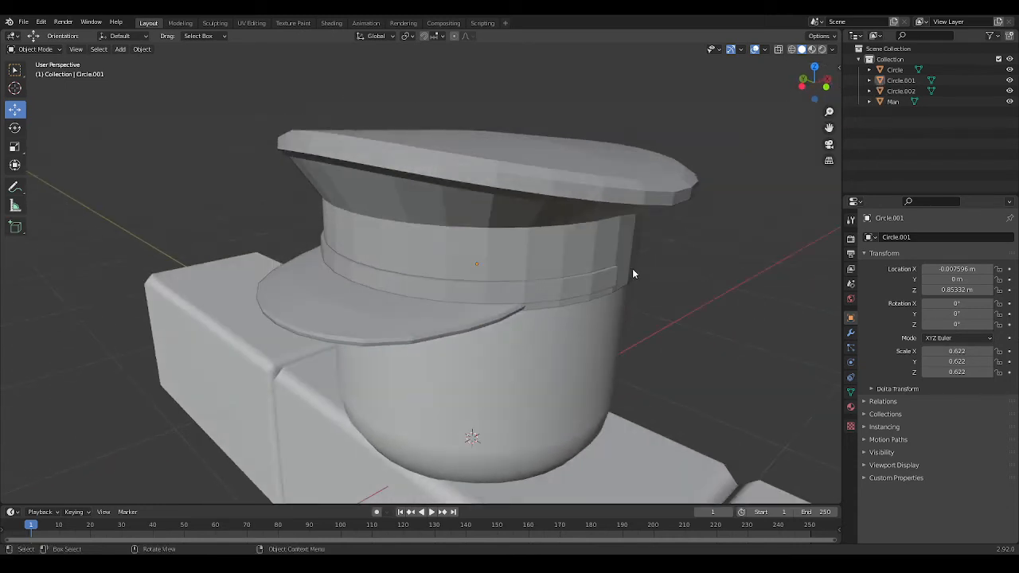
{"action": "left_click", "coordinate": [595, 298]}
{"action": "middle_click_drag", "start_coordinate": [597, 301], "coordinate": [605, 329]}
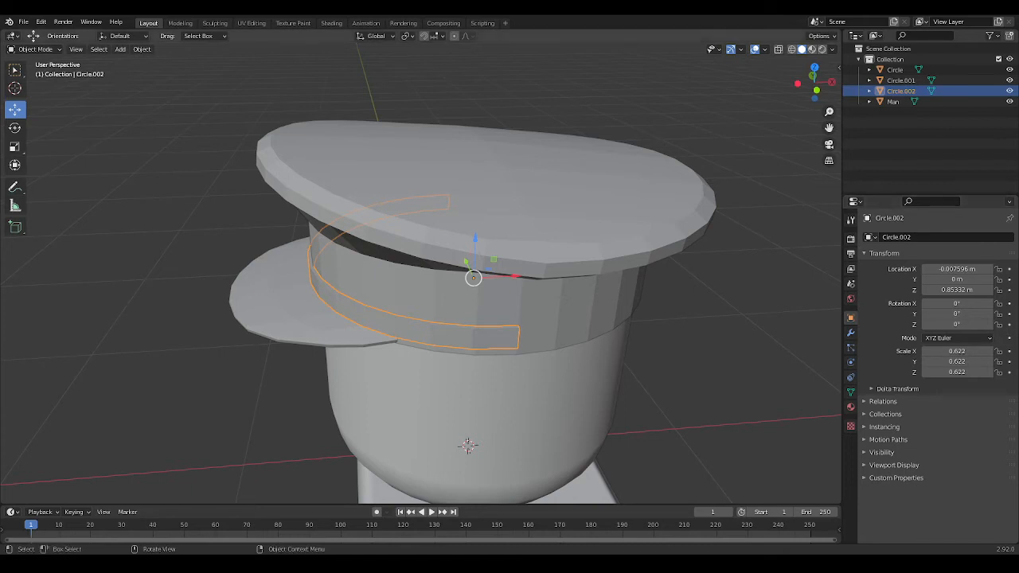
{"action": "left_click", "coordinate": [691, 402]}
{"action": "middle_click_drag", "start_coordinate": [690, 401], "coordinate": [798, 378]}
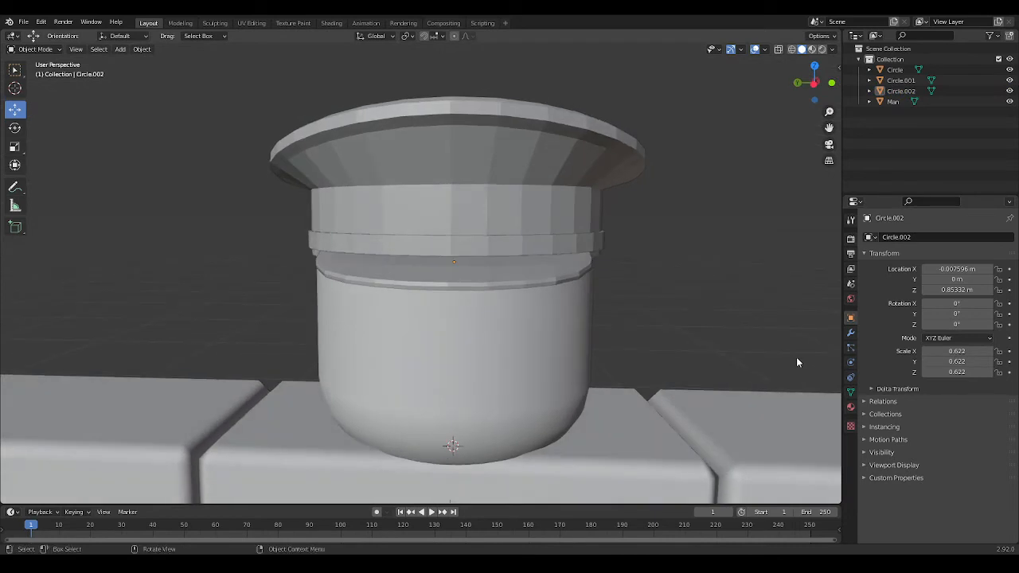
{"action": "scroll", "coordinate": [751, 328], "scroll_direction": "up", "scroll_amount": 3}
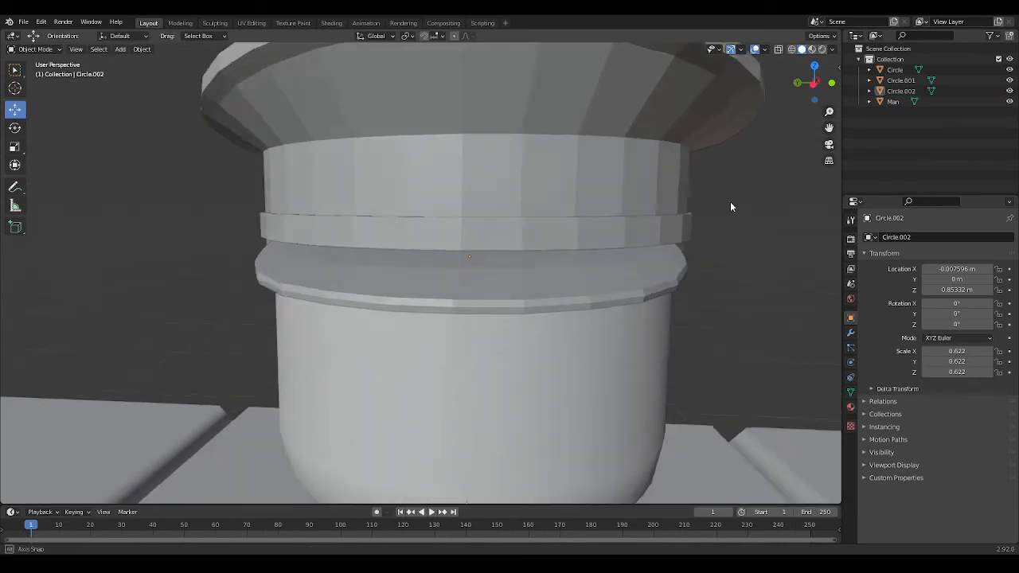
{"action": "middle_click_drag", "start_coordinate": [729, 201], "coordinate": [696, 211]}
{"action": "left_click", "coordinate": [120, 48]}
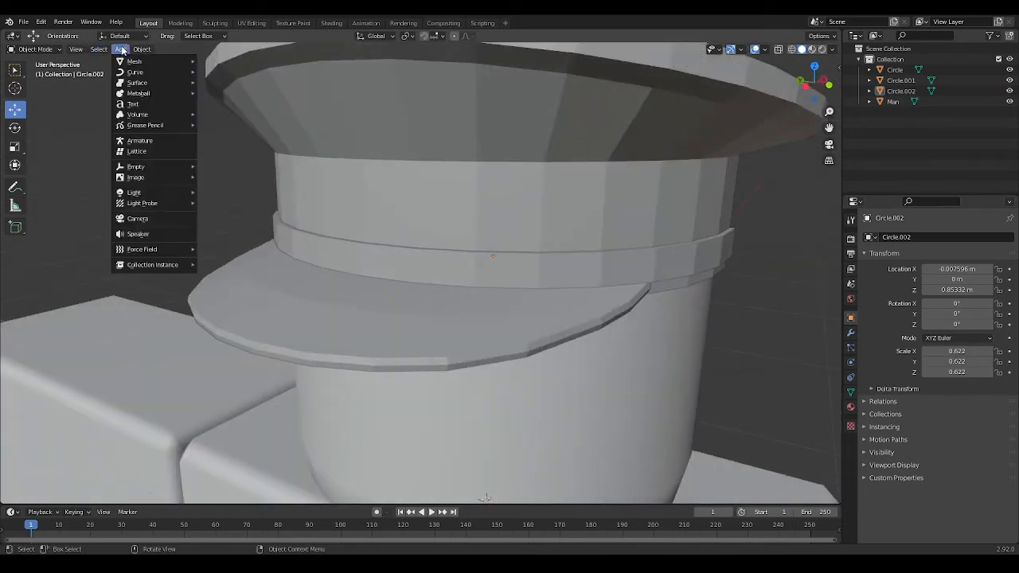
{"action": "mouse_move", "coordinate": [135, 63]}
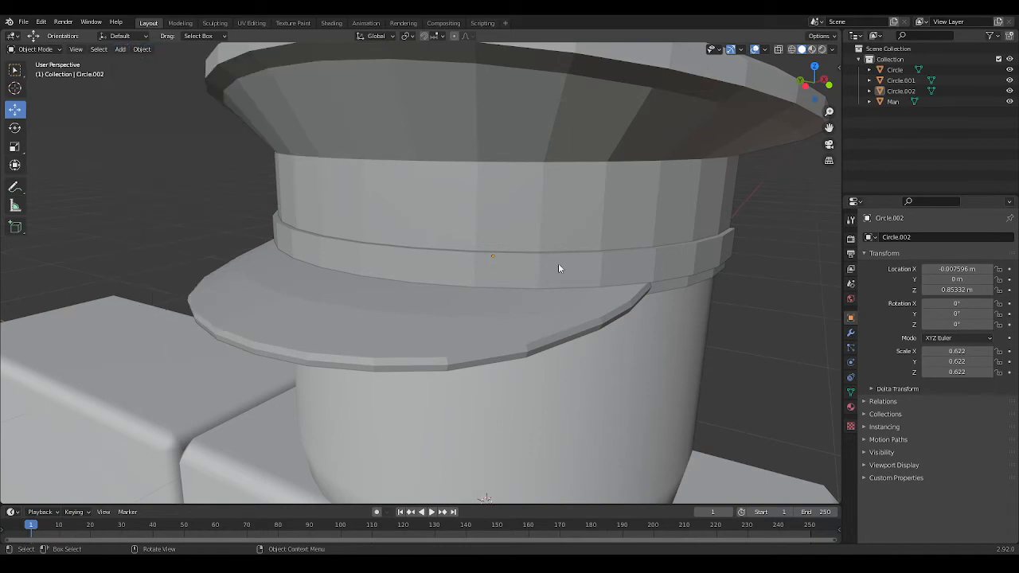
Step: Inspect the strap's faces in Edit Mode with face selection on, and return to Object Mode
{"action": "left_click", "coordinate": [587, 277]}
{"action": "key", "text": "Tab"}
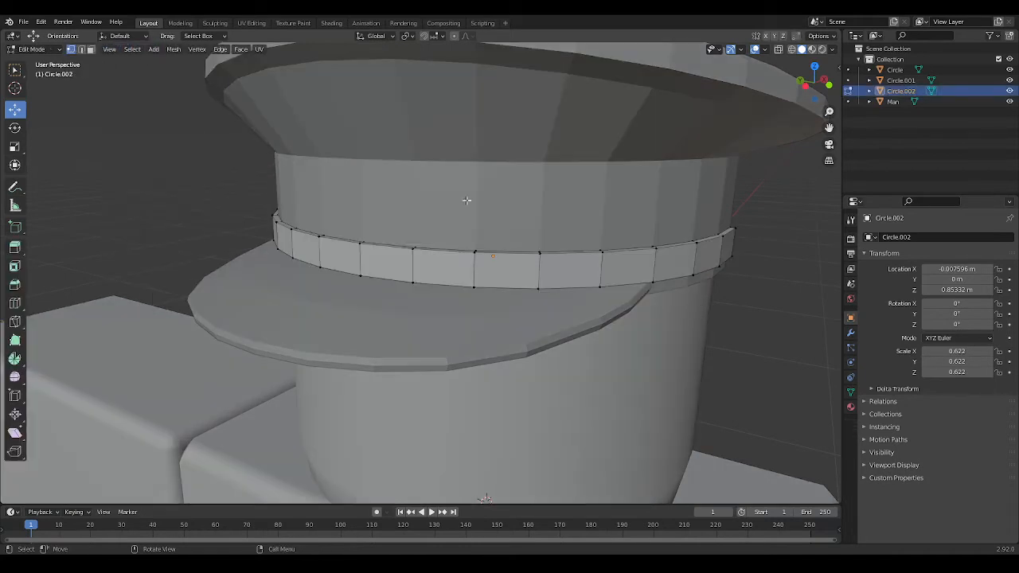
{"action": "left_click", "coordinate": [91, 50]}
{"action": "middle_click_drag", "start_coordinate": [621, 326], "coordinate": [573, 330]}
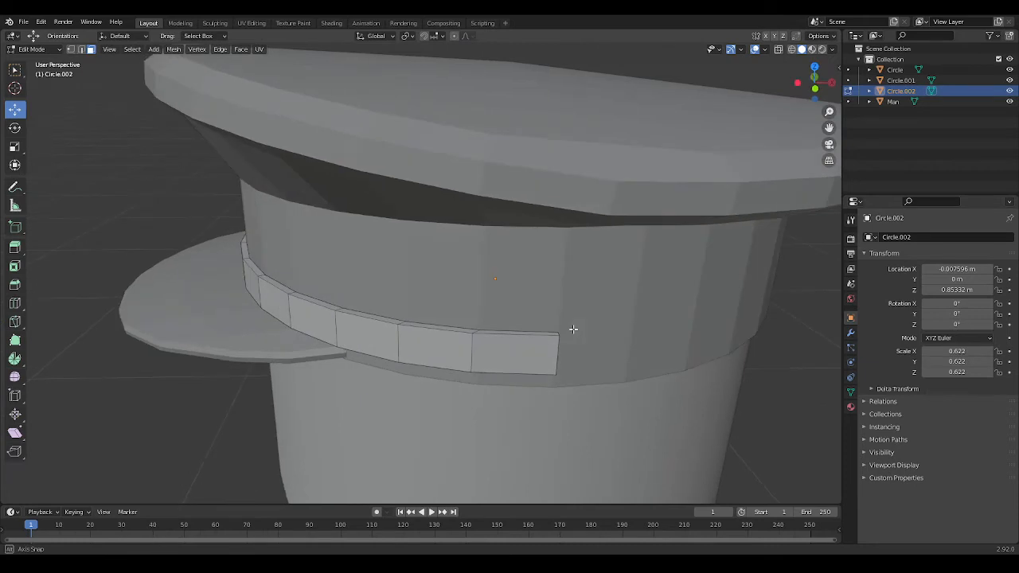
{"action": "key", "text": "Tab"}
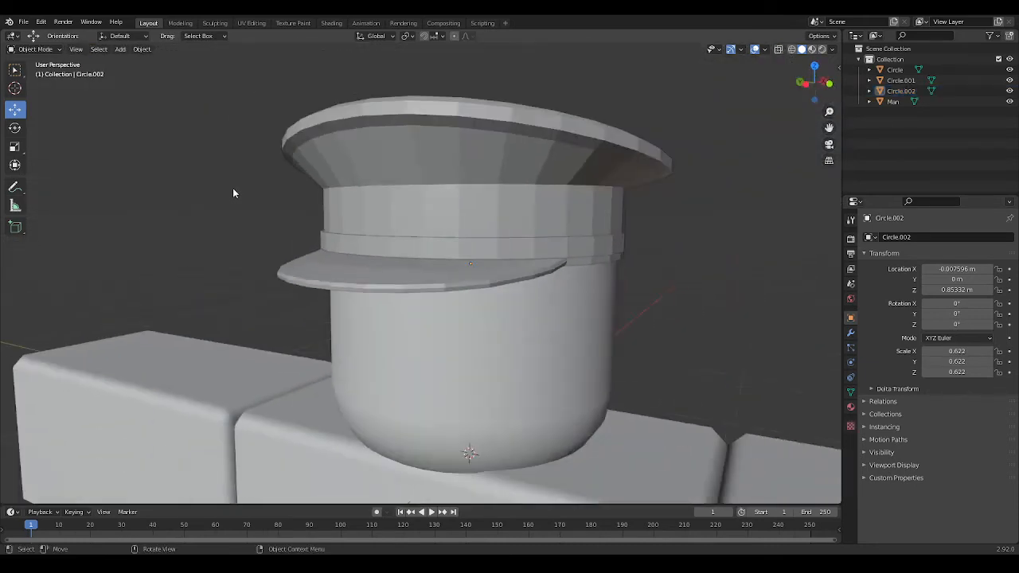
Step: Add a plane mesh and raise it along Z to about 0.895 m, level with the hat
{"action": "left_click", "coordinate": [120, 50]}
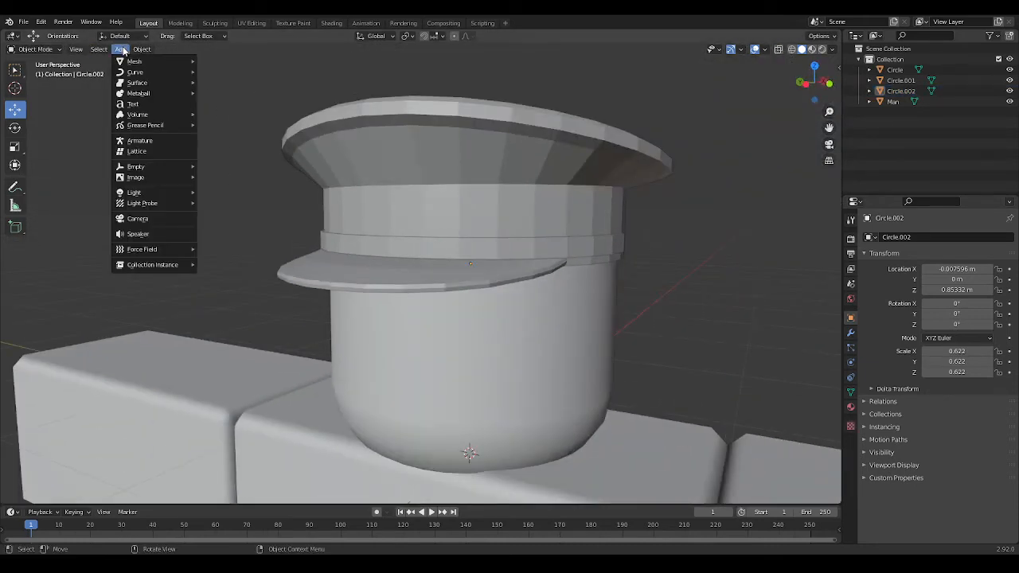
{"action": "mouse_move", "coordinate": [128, 64]}
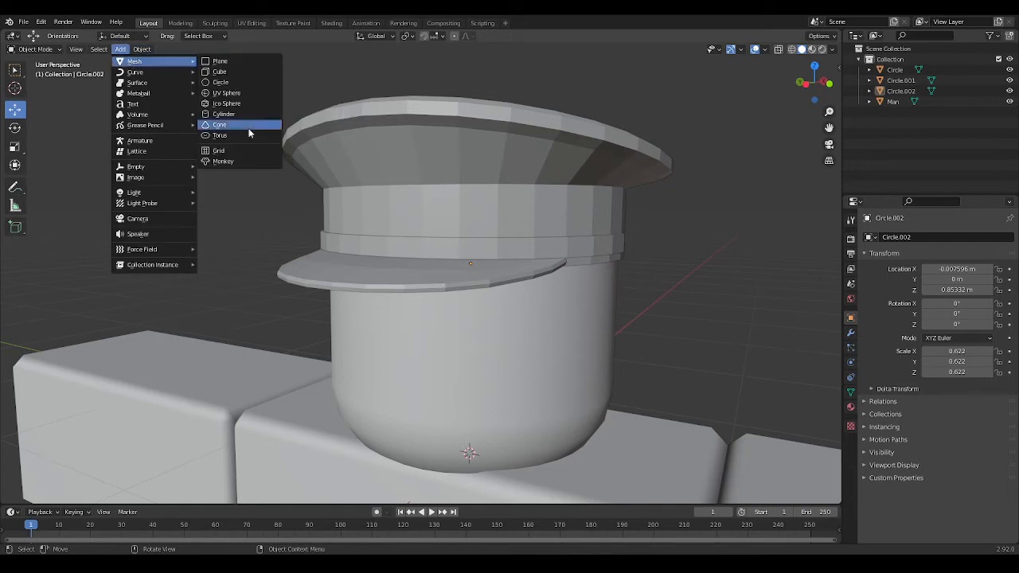
{"action": "left_click", "coordinate": [235, 61]}
{"action": "scroll", "coordinate": [427, 344], "scroll_direction": "down", "scroll_amount": 5}
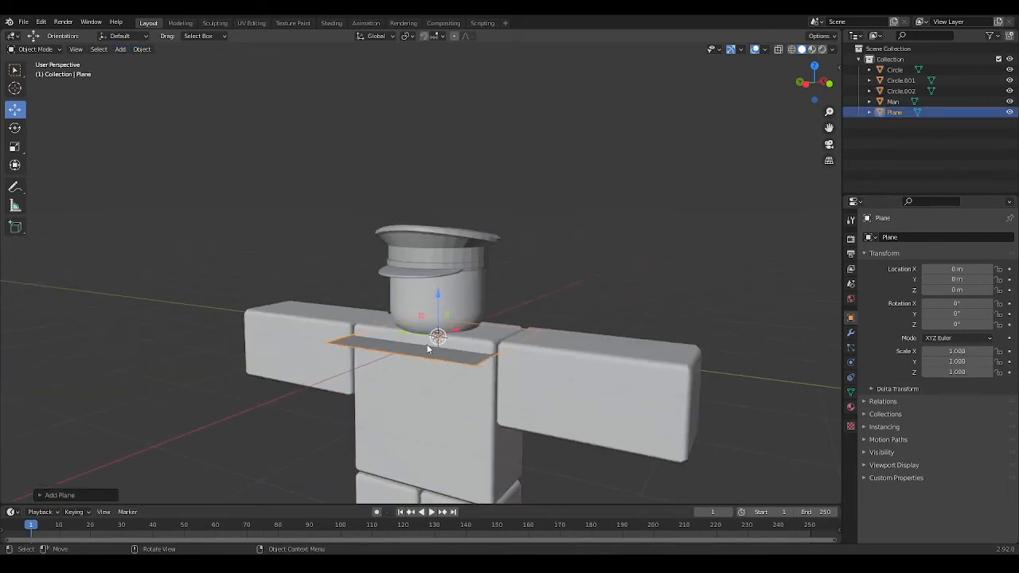
{"action": "left_click_drag", "start_coordinate": [438, 314], "coordinate": [451, 241]}
Step: Rotate the plane 90° about the global Y axis so it stands upright
{"action": "key", "text": "r"}
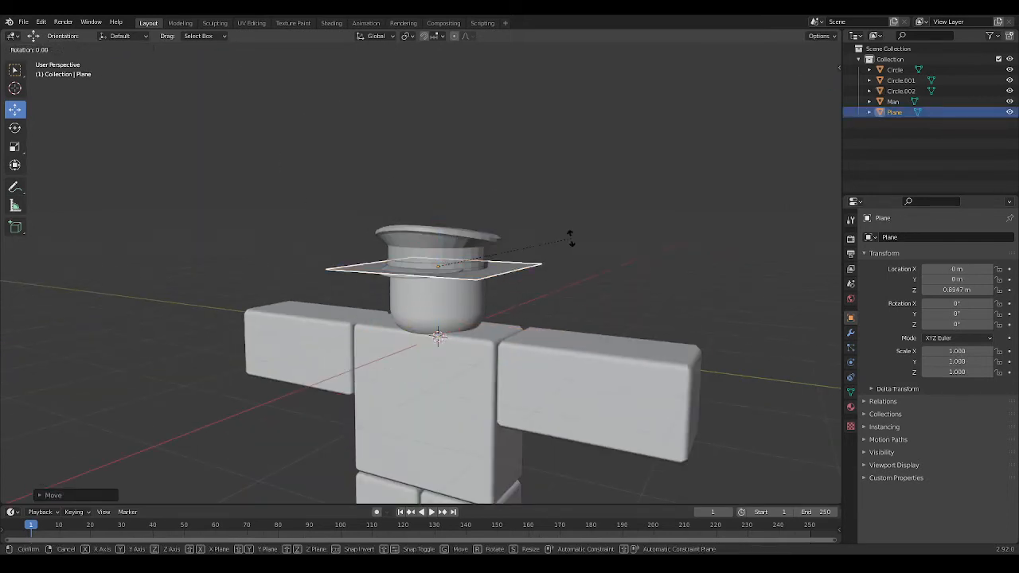
{"action": "key", "text": "z"}
{"action": "key", "text": "x"}
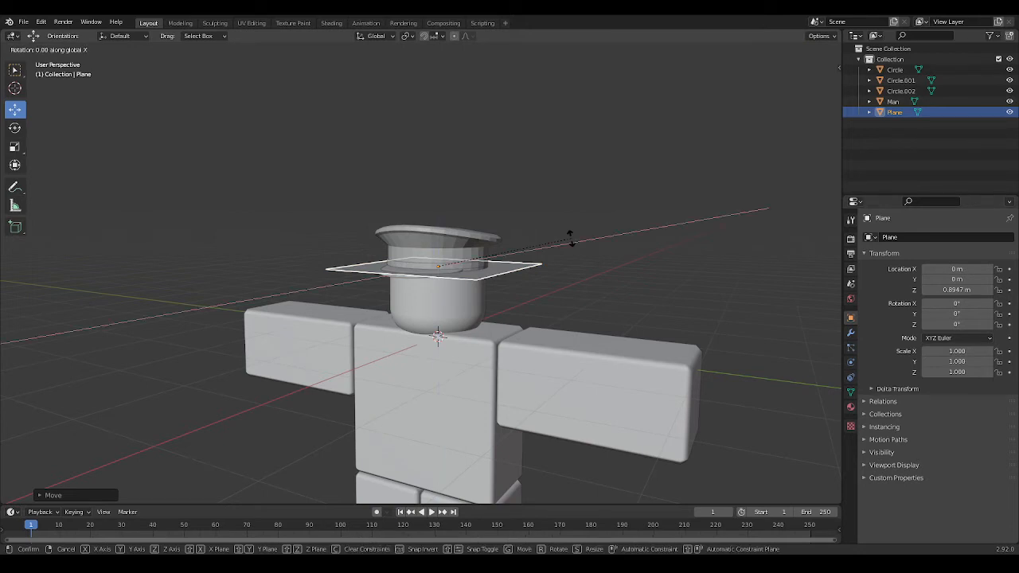
{"action": "key", "text": "y"}
{"action": "key", "text": "9"}
{"action": "key", "text": "0"}
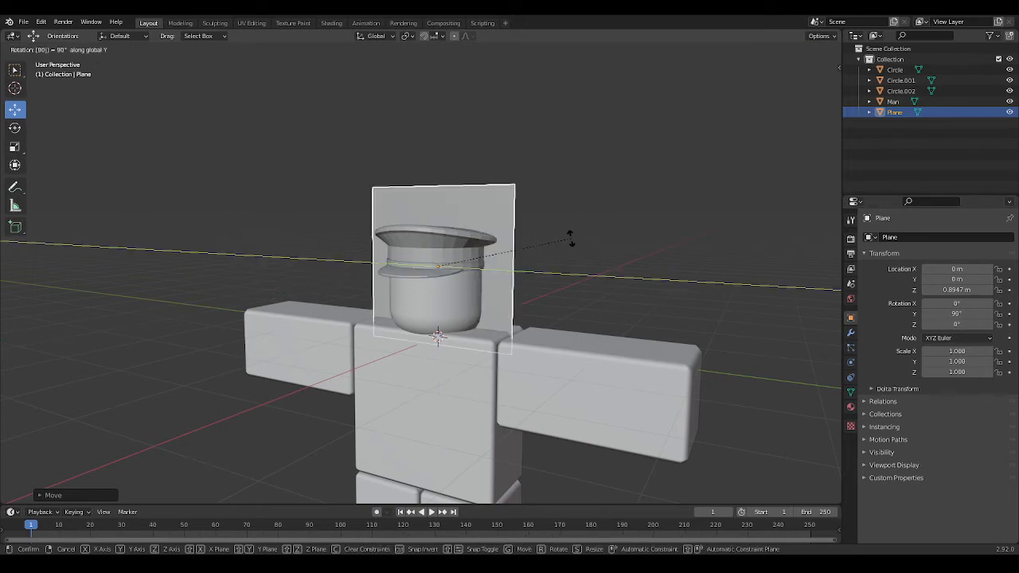
{"action": "key", "text": "Return"}
Step: Scale the plane down to 0.130 and move it in front of the hat to about X -0.793 m, Z 1.069 m
{"action": "scroll", "coordinate": [571, 237], "scroll_direction": "up", "scroll_amount": 4}
{"action": "left_click", "coordinate": [806, 83]}
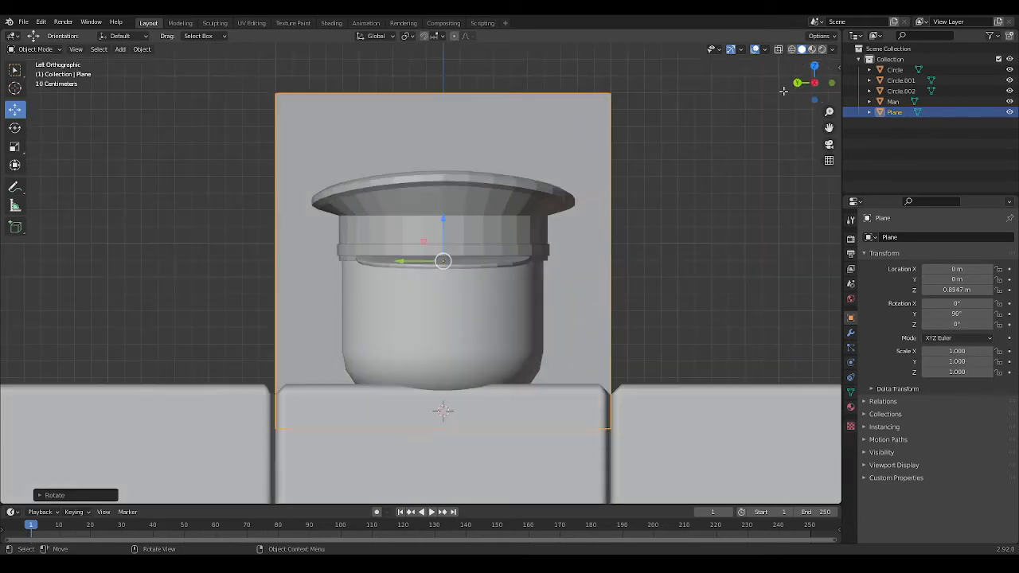
{"action": "key", "text": "s"}
{"action": "left_click", "coordinate": [473, 232]}
{"action": "middle_click_drag", "start_coordinate": [460, 256], "coordinate": [483, 274]}
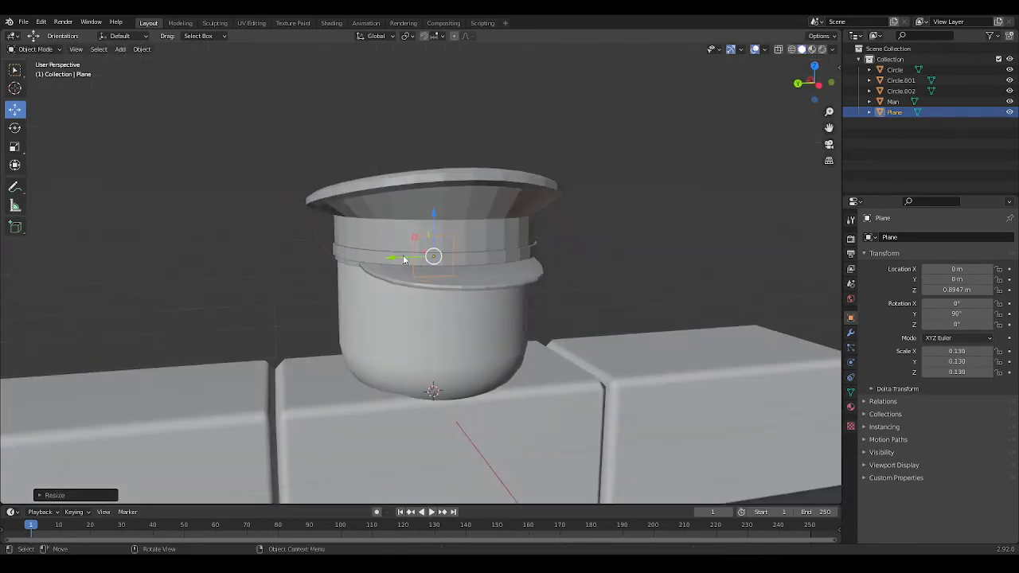
{"action": "left_click_drag", "start_coordinate": [421, 255], "coordinate": [466, 240]}
{"action": "left_click", "coordinate": [809, 83]}
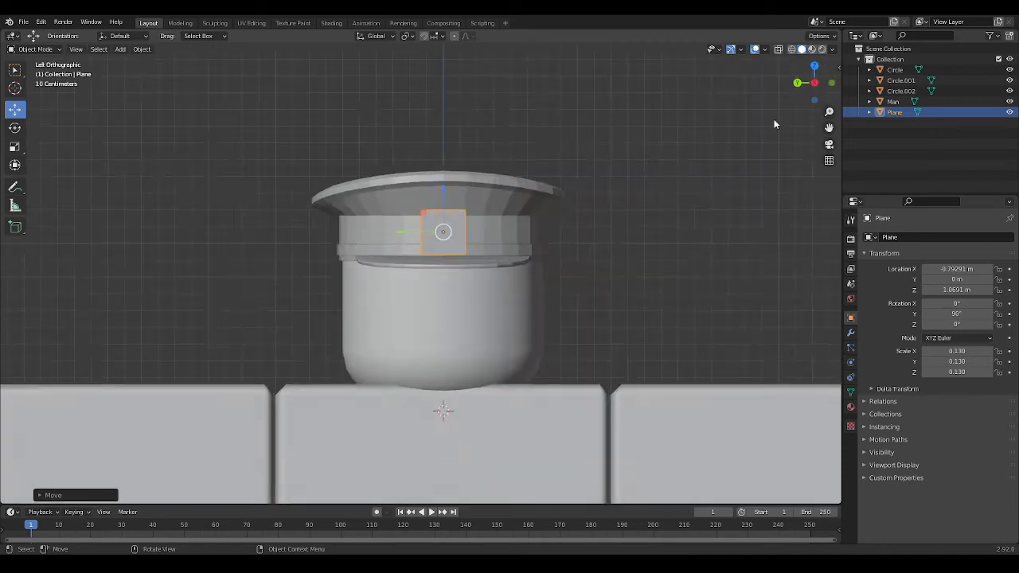
Step: Shrink the plane to a scale of 0.042 and move it over the strap at about Y -0.0585 m, Z 0.9636 m
{"action": "scroll", "coordinate": [709, 152], "scroll_direction": "up", "scroll_amount": 6}
{"action": "key", "text": "s"}
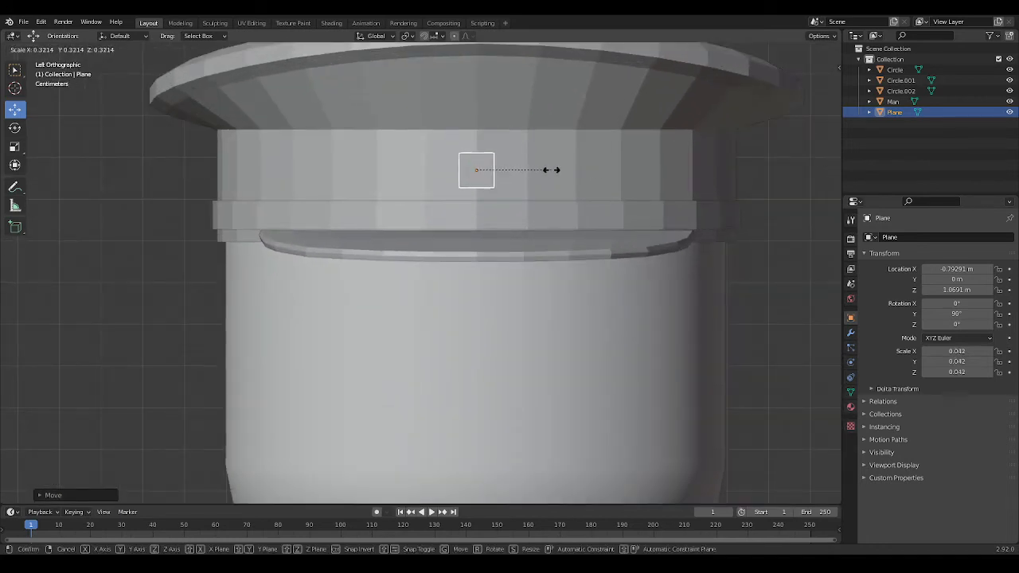
{"action": "left_click", "coordinate": [549, 167]}
{"action": "key", "text": "g"}
{"action": "key", "text": "z"}
{"action": "left_click", "coordinate": [456, 205]}
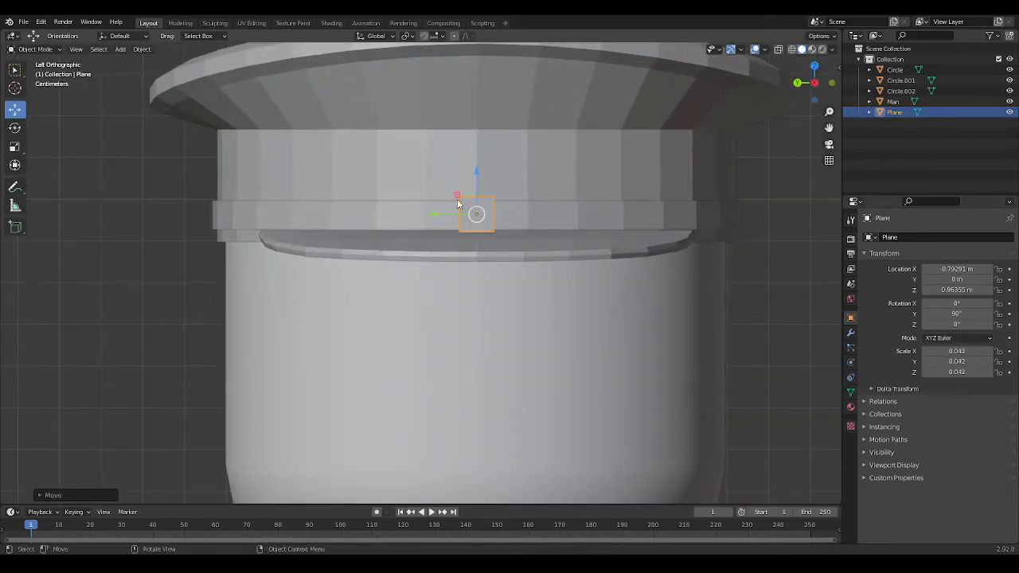
{"action": "key", "text": "g"}
{"action": "key", "text": "y"}
{"action": "left_click", "coordinate": [482, 212]}
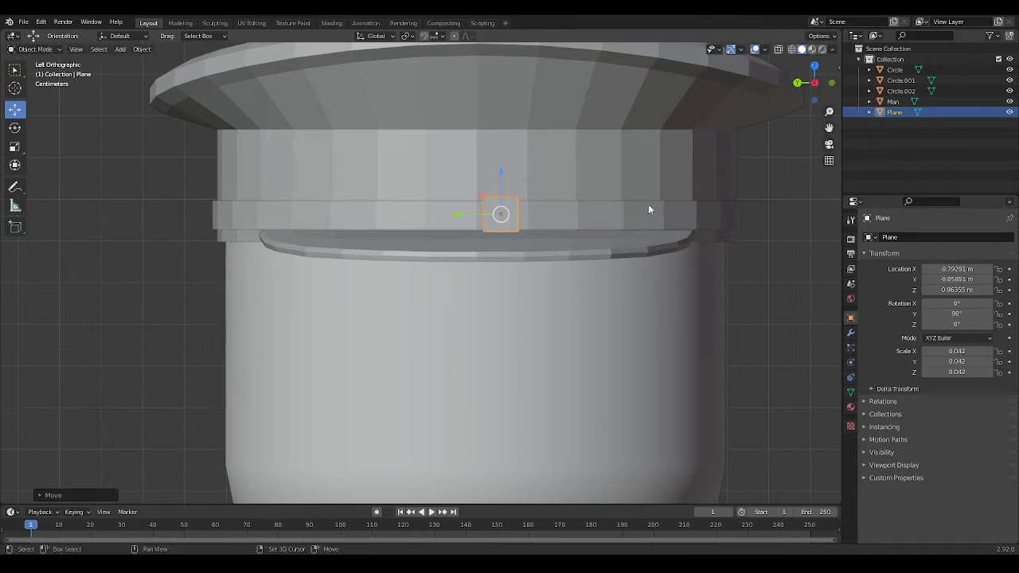
Step: Fit the plane to the strap's height with a scale of about 0.035 and a Z location of about 0.9627 m
{"action": "scroll", "coordinate": [624, 231], "scroll_direction": "up", "scroll_amount": 5}
{"action": "middle_click_drag", "start_coordinate": [664, 175], "coordinate": [629, 220], "text": "shift"}
{"action": "key", "text": "s"}
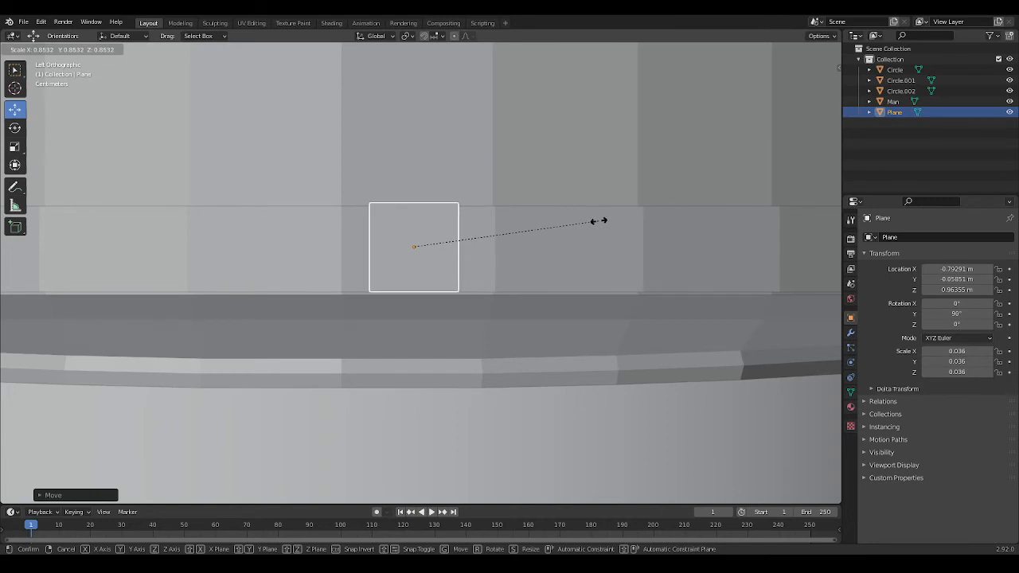
{"action": "left_click", "coordinate": [595, 221]}
{"action": "left_click_drag", "start_coordinate": [414, 211], "coordinate": [412, 205]}
{"action": "key", "text": "s"}
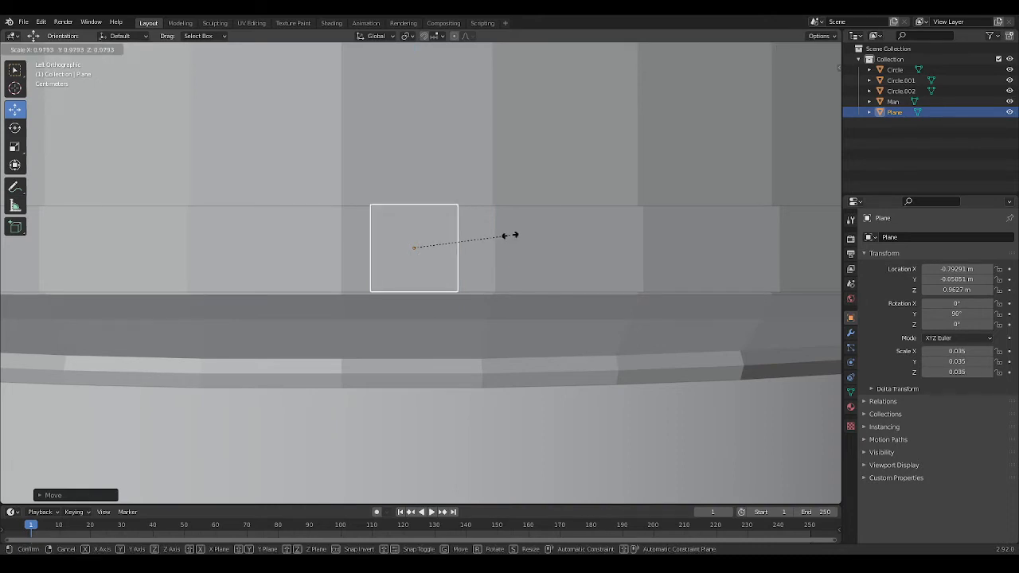
{"action": "left_click", "coordinate": [510, 236]}
Step: Extrude the plane's face a short distance toward the hat to turn it into a thin block
{"action": "mouse_move", "coordinate": [511, 236]}
{"action": "middle_mouse_down"}
{"action": "mouse_move", "coordinate": [550, 258]}
{"action": "mouse_move", "coordinate": [475, 235]}
{"action": "mouse_move", "coordinate": [518, 250]}
{"action": "mouse_move", "coordinate": [518, 241]}
{"action": "middle_mouse_up"}
{"action": "key", "text": "Tab"}
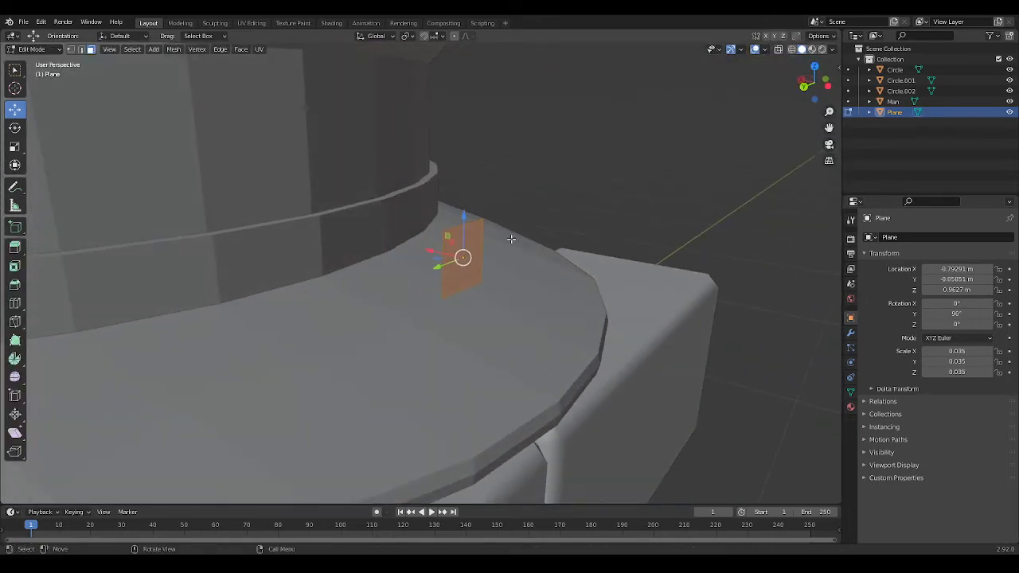
{"action": "key", "text": "e"}
{"action": "key", "text": "Escape"}
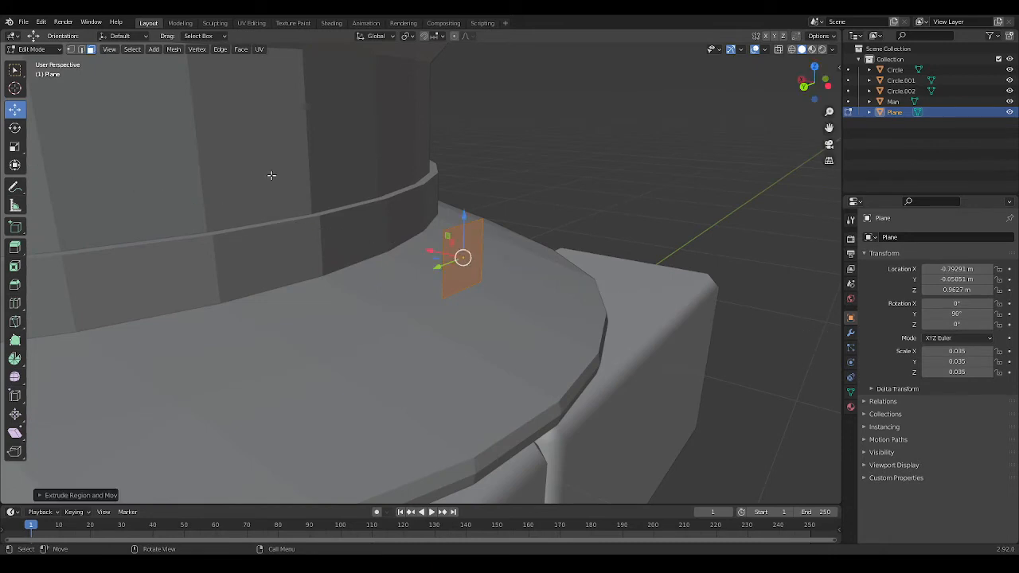
{"action": "key", "text": "g"}
{"action": "left_click", "coordinate": [424, 248]}
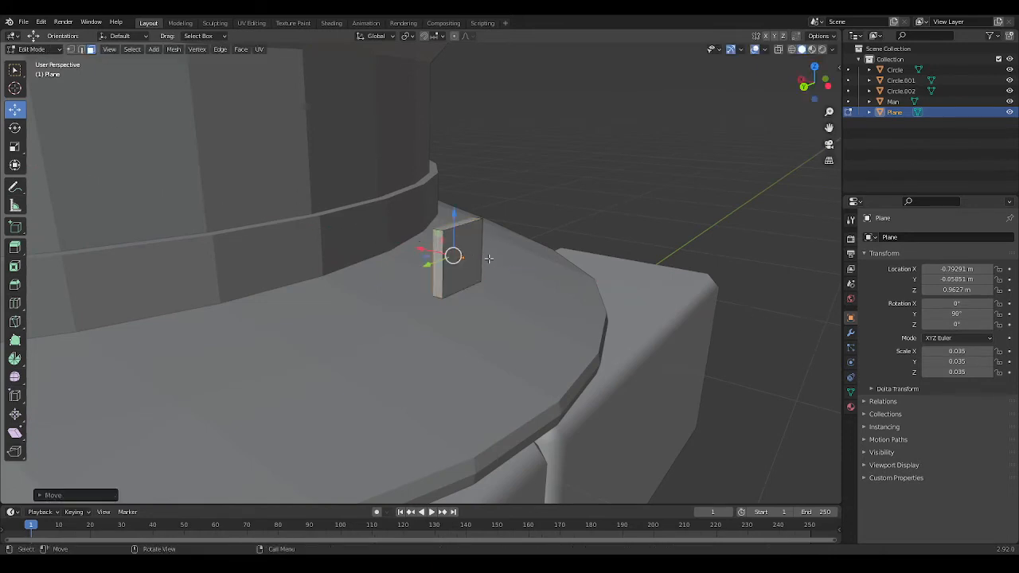
{"action": "key", "text": "s"}
{"action": "key", "text": "z"}
{"action": "right_click", "coordinate": [499, 258]}
Step: Move the whole block along X against the front of the strap and shift it along Y to the strap's centre
{"action": "key", "text": "a"}
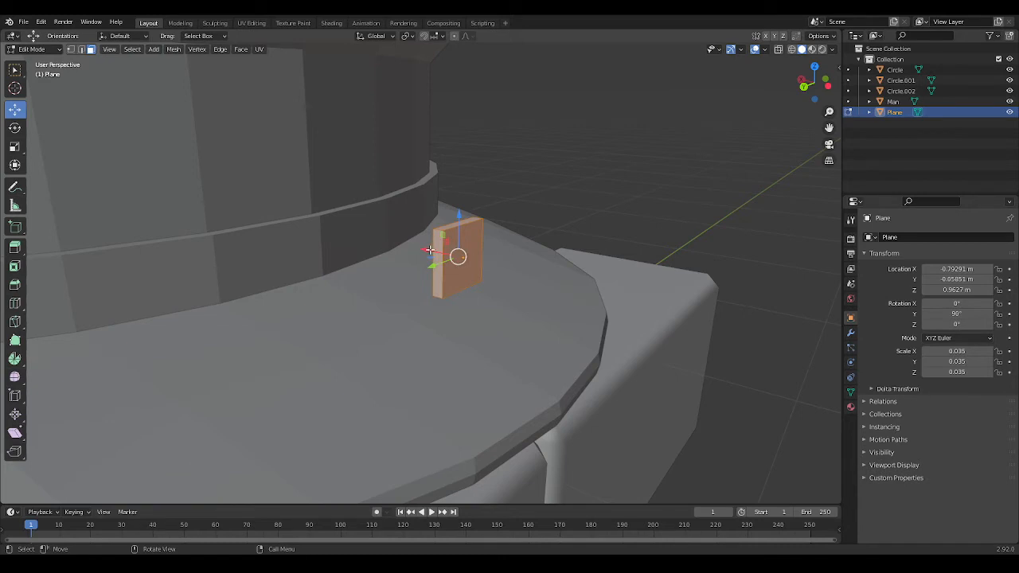
{"action": "left_click_drag", "start_coordinate": [430, 249], "coordinate": [316, 223]}
{"action": "middle_click_drag", "start_coordinate": [315, 223], "coordinate": [521, 265]}
{"action": "scroll", "coordinate": [521, 266], "scroll_direction": "up", "scroll_amount": 3}
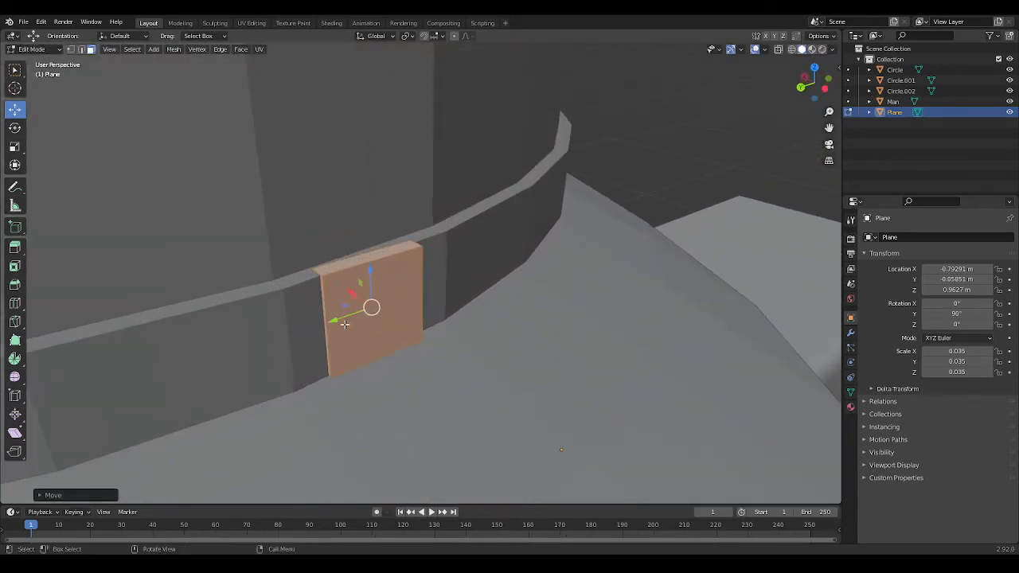
{"action": "left_click_drag", "start_coordinate": [342, 317], "coordinate": [253, 336]}
{"action": "middle_click_drag", "start_coordinate": [253, 336], "coordinate": [323, 339]}
{"action": "left_click_drag", "start_coordinate": [542, 409], "coordinate": [539, 411]}
{"action": "key", "text": "Tab"}
{"action": "key", "text": "Tab"}
{"action": "left_click", "coordinate": [662, 310]}
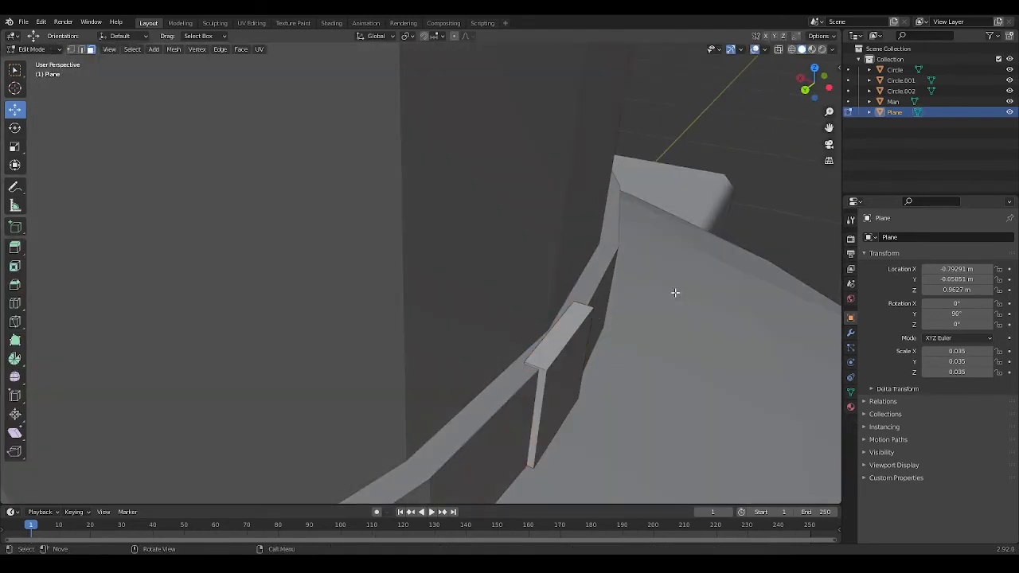
Step: Switch to vertex selection and try to pick the block's back vertices with loop selection
{"action": "key", "text": "1"}
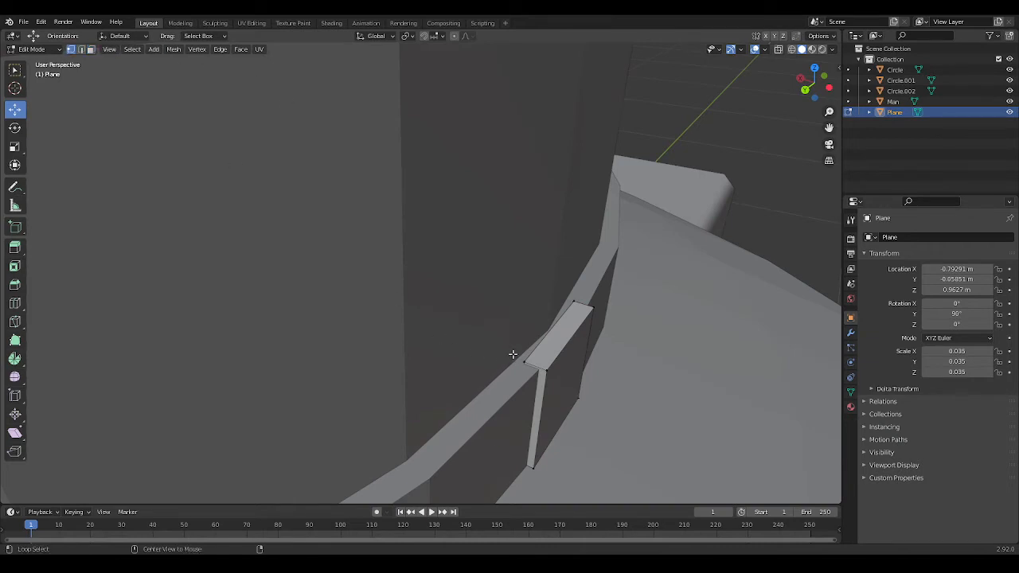
{"action": "left_click", "coordinate": [512, 354], "text": "alt"}
{"action": "left_click", "coordinate": [572, 298], "text": "alt+shift"}
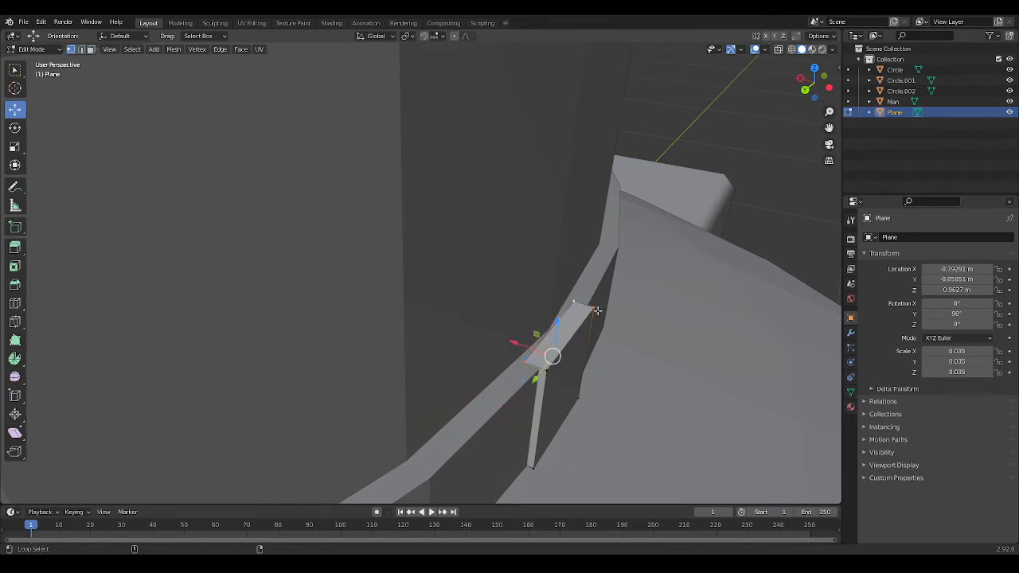
{"action": "left_click", "coordinate": [598, 311], "text": "alt+shift"}
{"action": "left_click", "coordinate": [601, 314]}
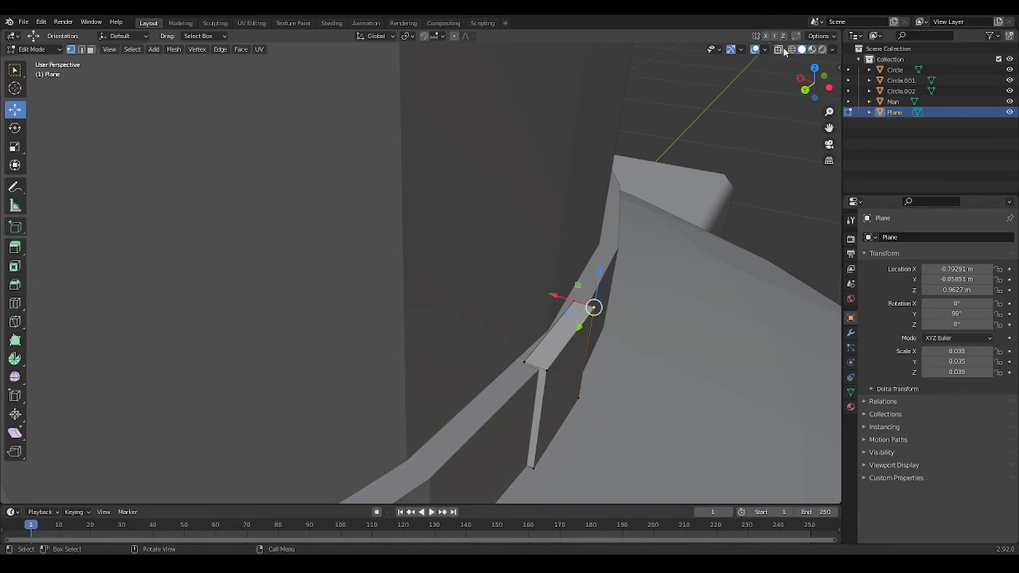
Step: Select the block's four back vertices using X-ray, turn X-ray off, and shift them slightly along X into the strap
{"action": "left_click", "coordinate": [779, 51]}
{"action": "left_click", "coordinate": [569, 298]}
{"action": "left_click", "coordinate": [559, 392], "text": "shift"}
{"action": "left_click", "coordinate": [513, 459], "text": "shift"}
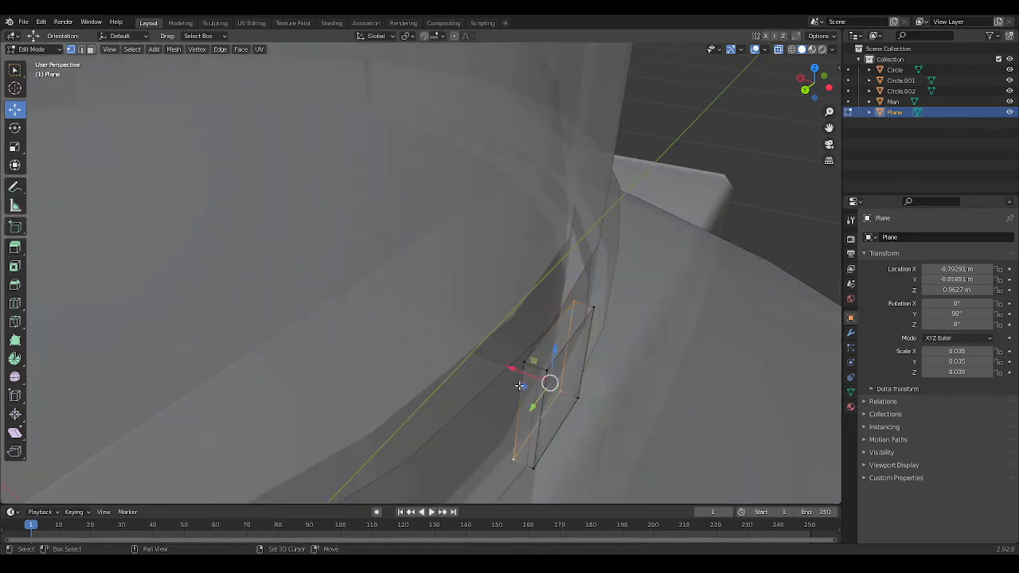
{"action": "left_click", "coordinate": [522, 364], "text": "shift"}
{"action": "left_click", "coordinate": [779, 50]}
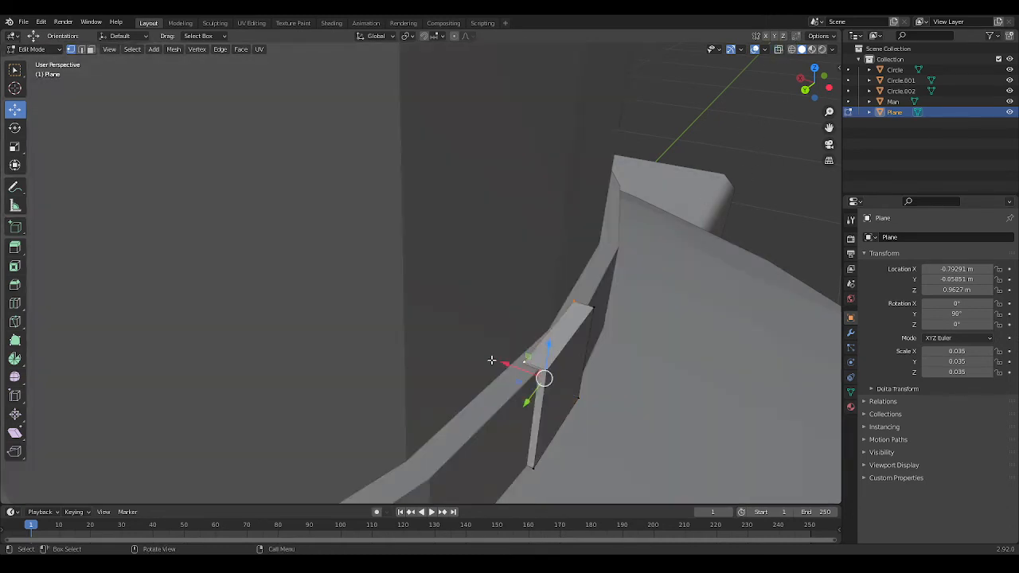
{"action": "left_click_drag", "start_coordinate": [503, 364], "coordinate": [506, 364]}
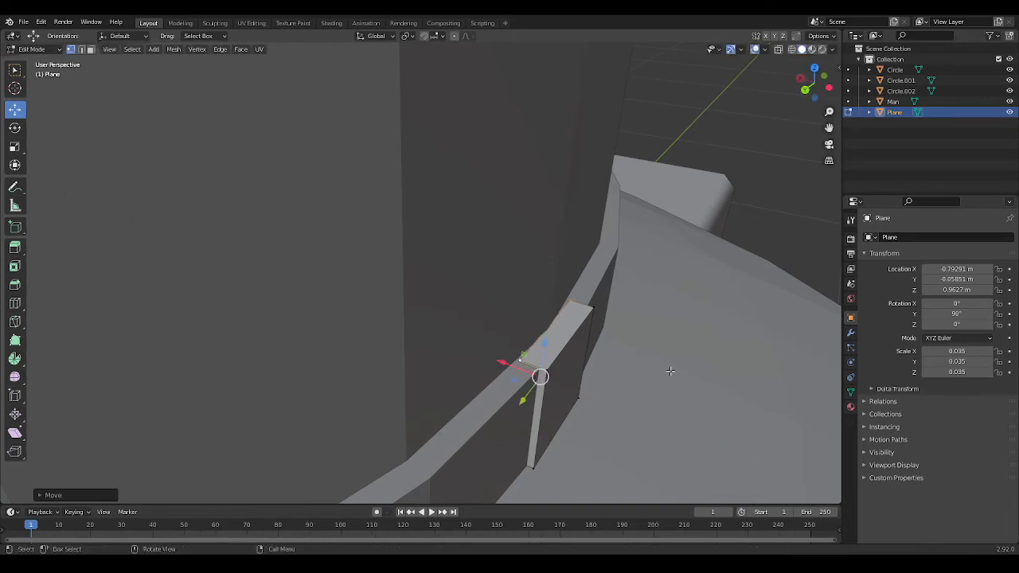
Step: Deselect the block and examine its fit on the strap from an angle and in left orthographic view
{"action": "middle_click_drag", "start_coordinate": [670, 370], "coordinate": [659, 357]}
{"action": "left_click", "coordinate": [706, 167]}
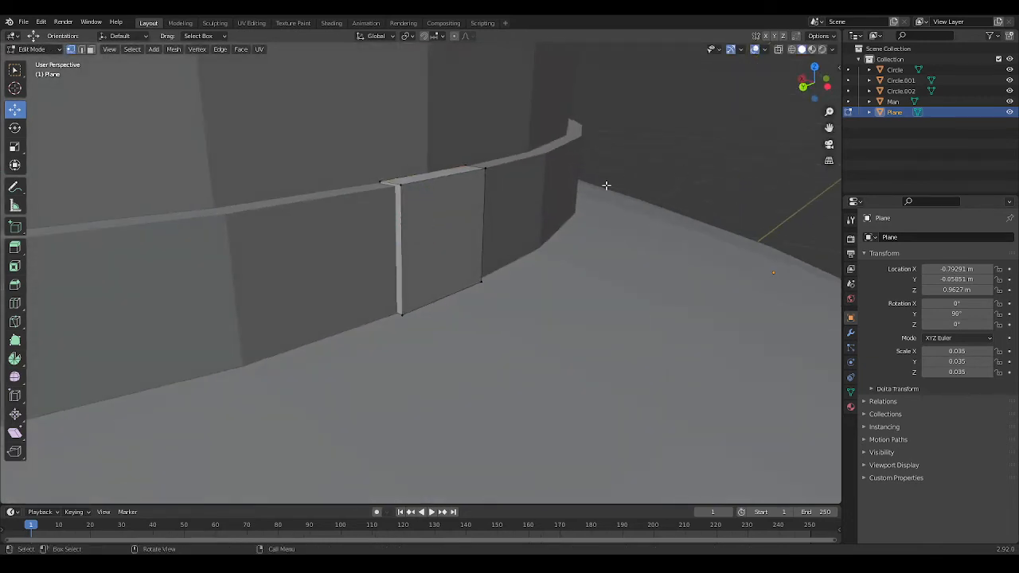
{"action": "left_click", "coordinate": [803, 87]}
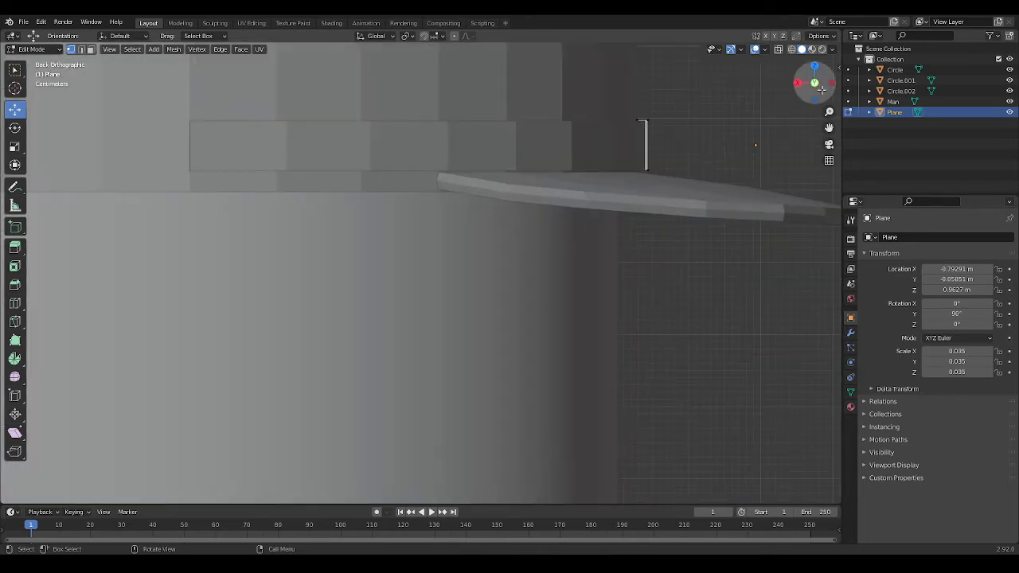
{"action": "left_click", "coordinate": [828, 86]}
{"action": "middle_click_drag", "start_coordinate": [291, 171], "coordinate": [444, 316], "text": "shift"}
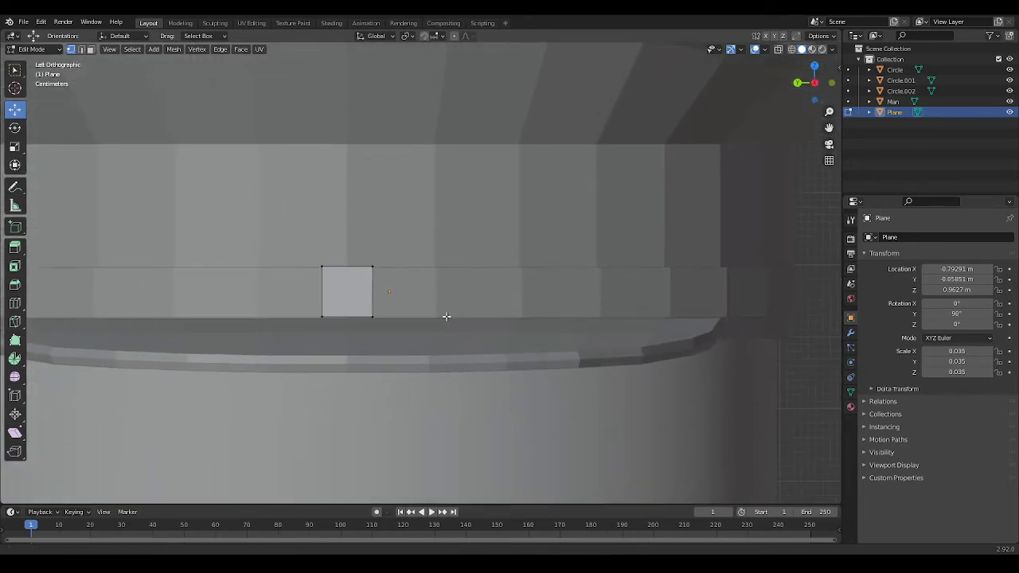
{"action": "scroll", "coordinate": [364, 305], "scroll_direction": "up", "scroll_amount": 4}
{"action": "middle_click_drag", "start_coordinate": [295, 322], "coordinate": [321, 307], "text": "shift"}
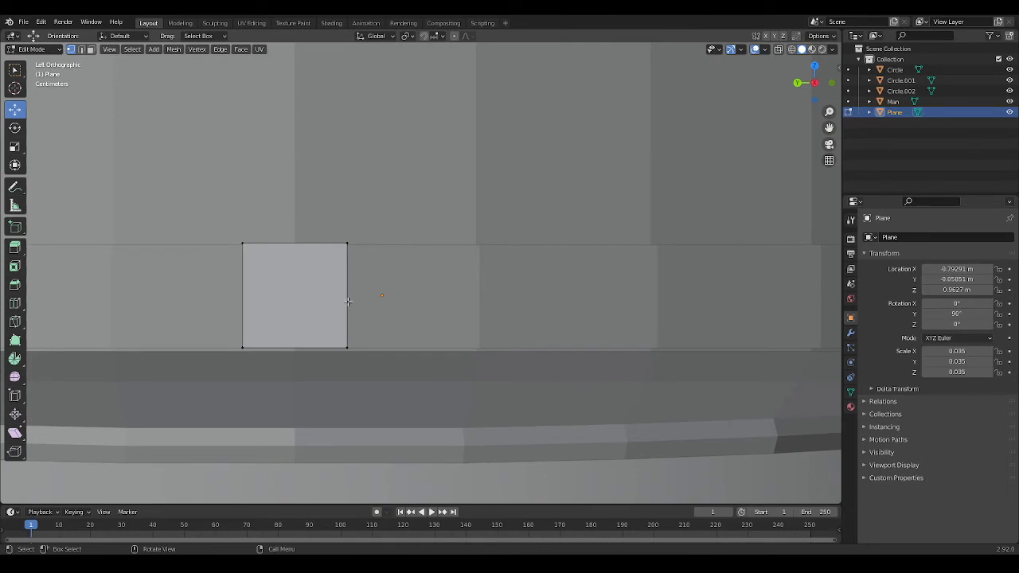
{"action": "scroll", "coordinate": [356, 295], "scroll_direction": "up", "scroll_amount": 3}
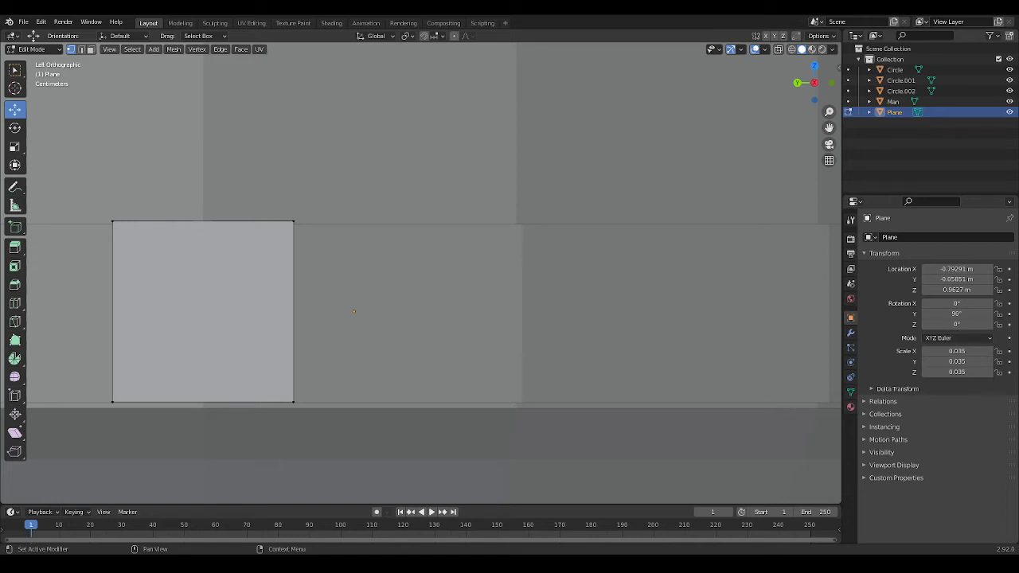
{"action": "scroll", "coordinate": [420, 273], "scroll_direction": "down", "scroll_amount": 8}
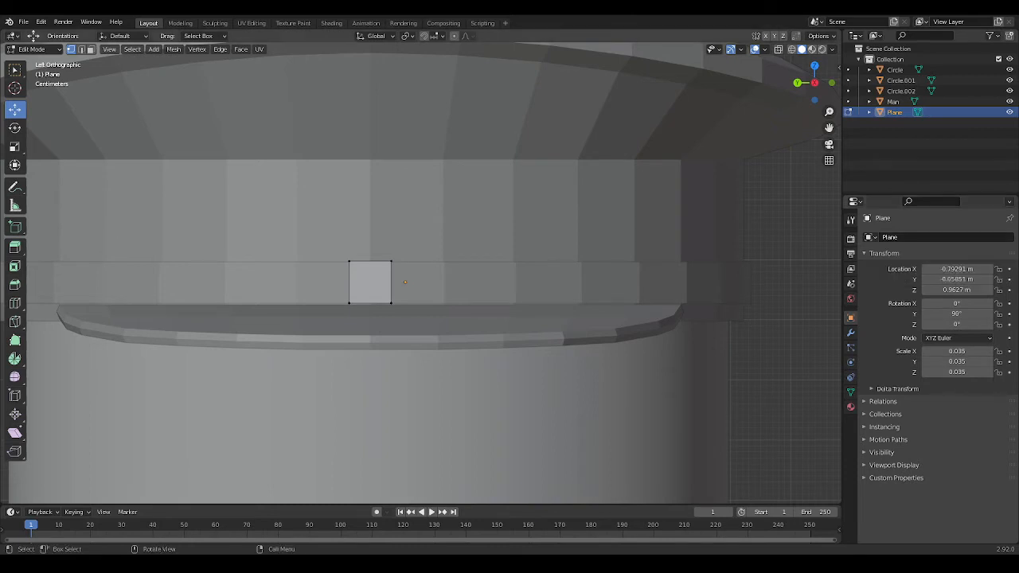
Step: Cut three edge loops through the thickness of the small block on the strap with Loop Cut
{"action": "middle_click_drag", "start_coordinate": [435, 289], "coordinate": [522, 300], "text": "shift"}
{"action": "scroll", "coordinate": [522, 300], "scroll_direction": "up", "scroll_amount": 2}
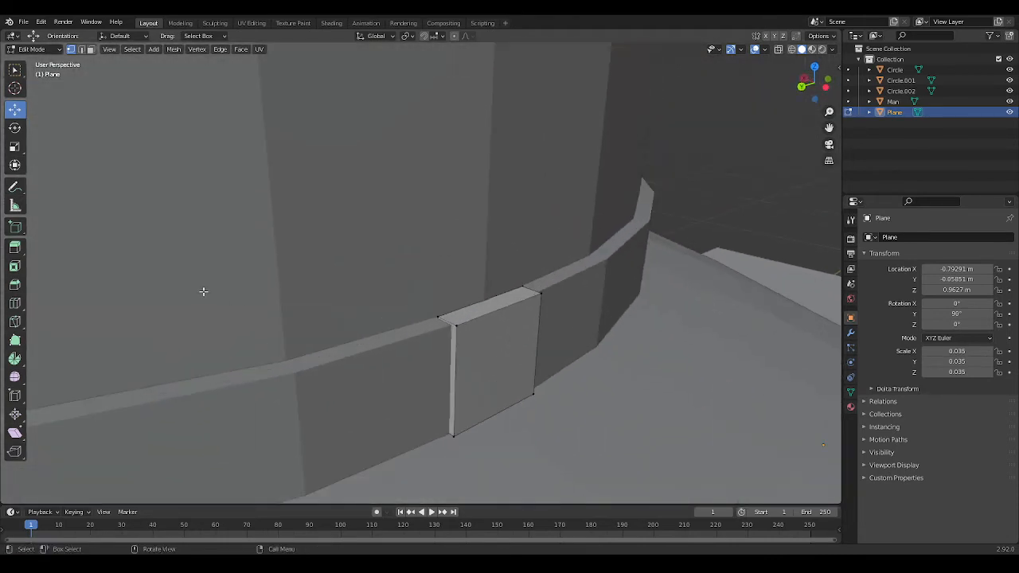
{"action": "left_click", "coordinate": [14, 303]}
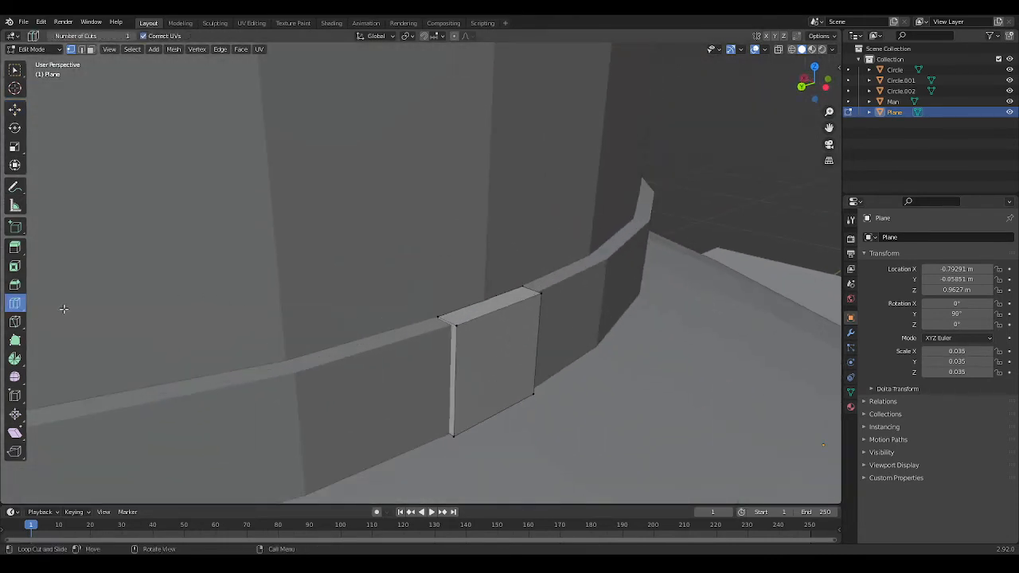
{"action": "left_click", "coordinate": [440, 316]}
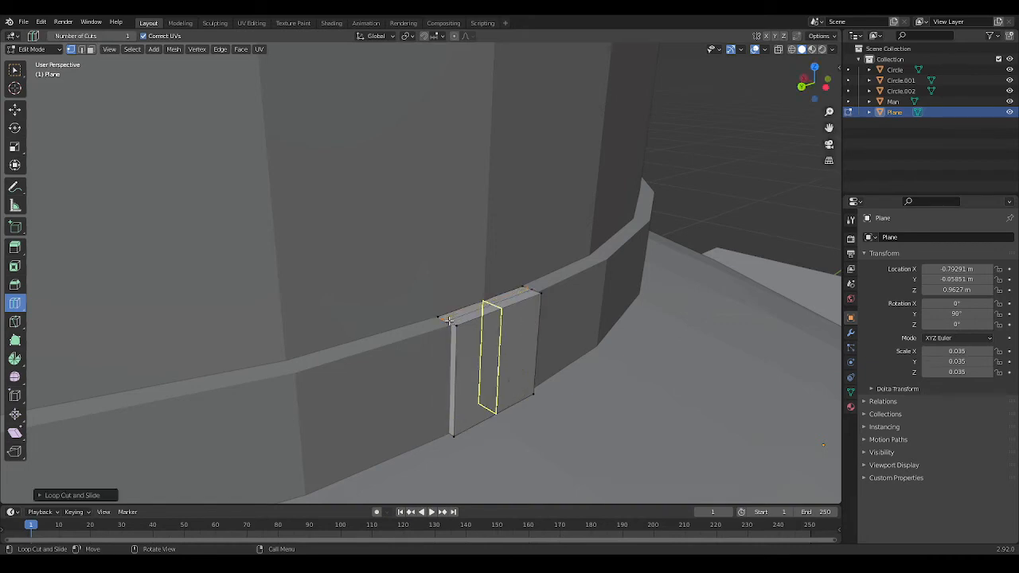
{"action": "left_click", "coordinate": [15, 108]}
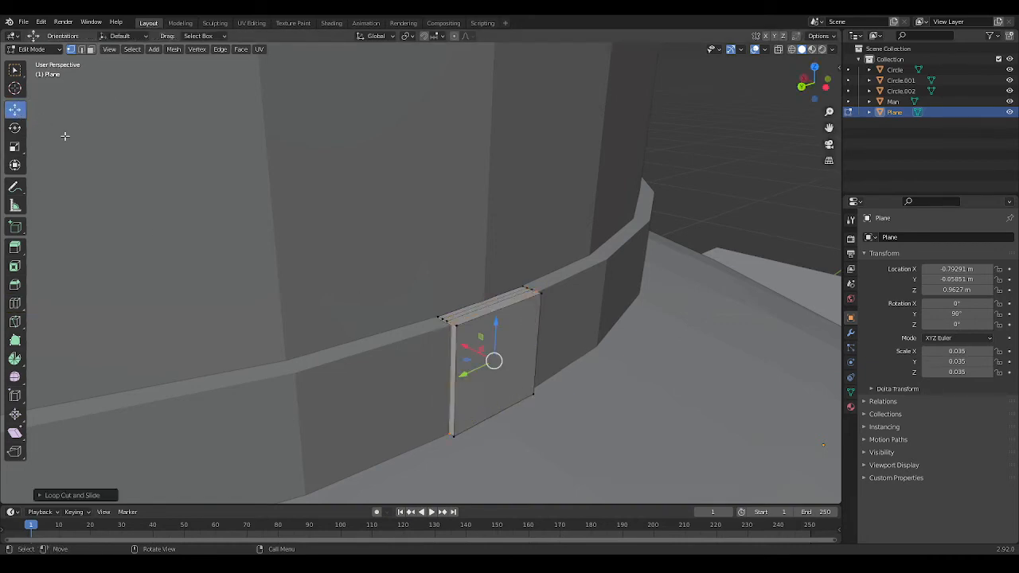
Step: Switch to edge selection, select the two outer new edge loops around the block, and scale them slightly along Z
{"action": "scroll", "coordinate": [382, 281], "scroll_direction": "up", "scroll_amount": 3}
{"action": "left_click", "coordinate": [481, 404], "text": "alt+shift"}
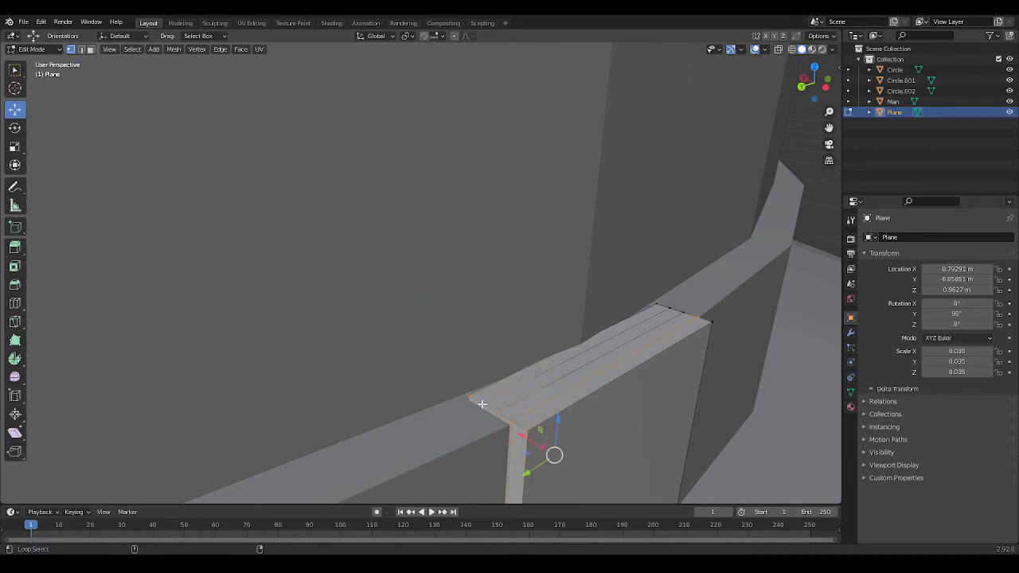
{"action": "left_click", "coordinate": [80, 50]}
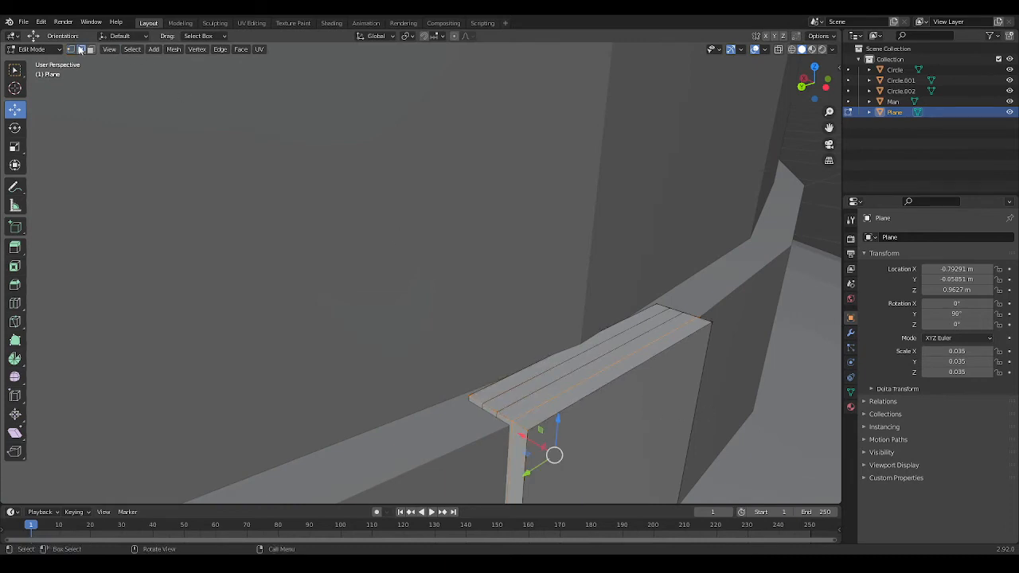
{"action": "left_click", "coordinate": [515, 365], "text": "alt"}
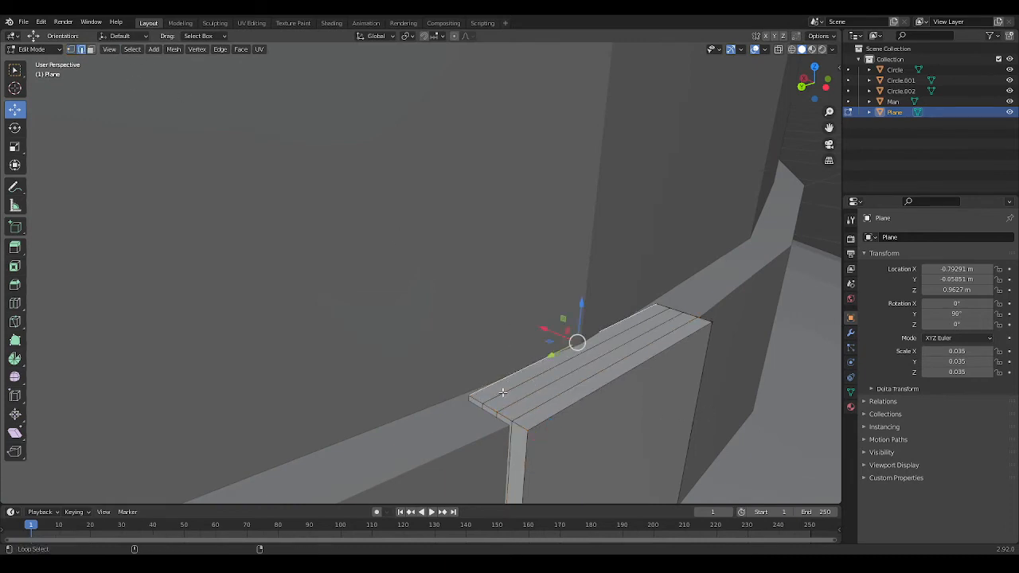
{"action": "left_click", "coordinate": [503, 392], "text": "alt"}
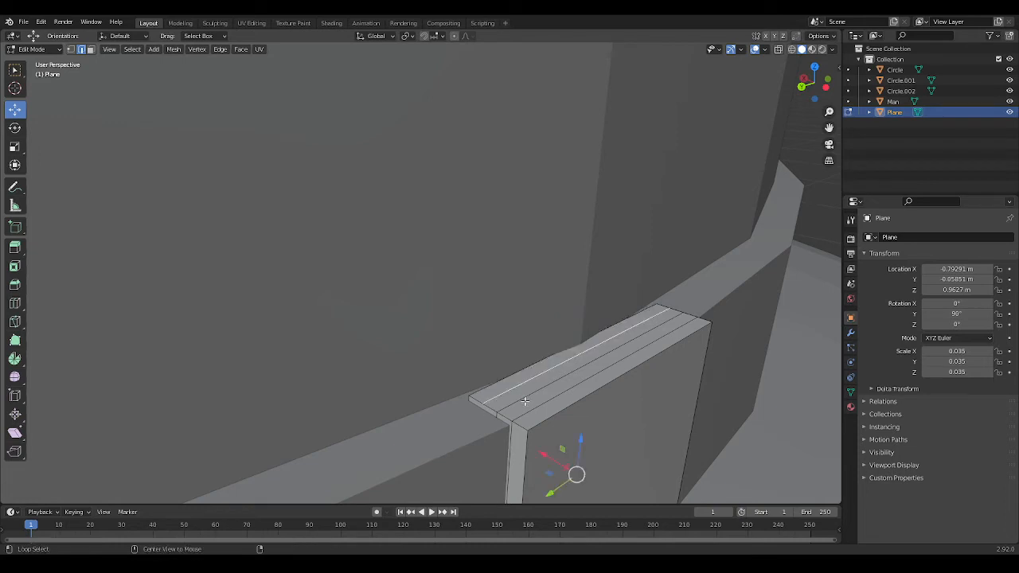
{"action": "left_click", "coordinate": [535, 408], "text": "alt+shift"}
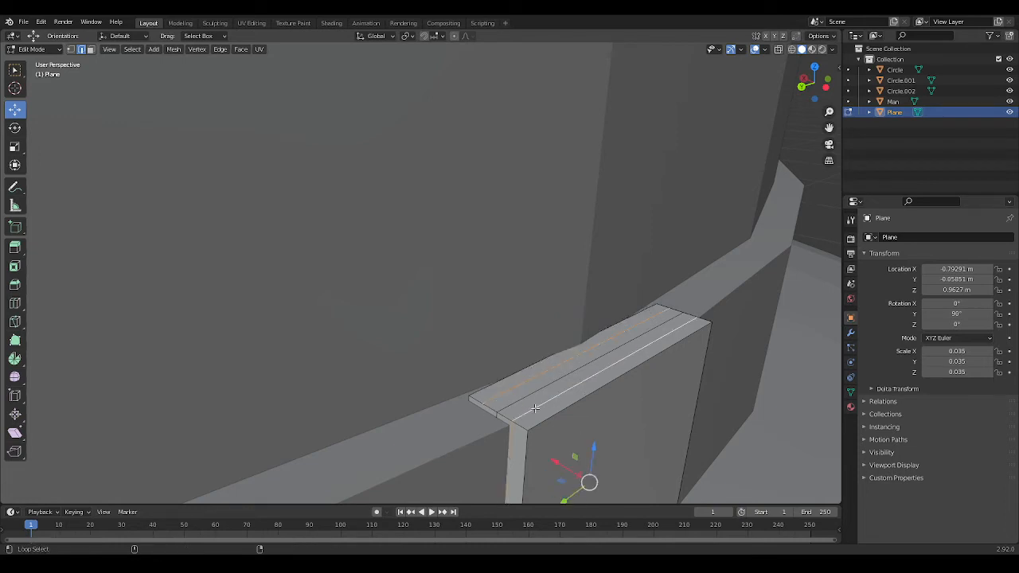
{"action": "left_click", "coordinate": [16, 149]}
{"action": "middle_click_drag", "start_coordinate": [589, 374], "coordinate": [618, 388]}
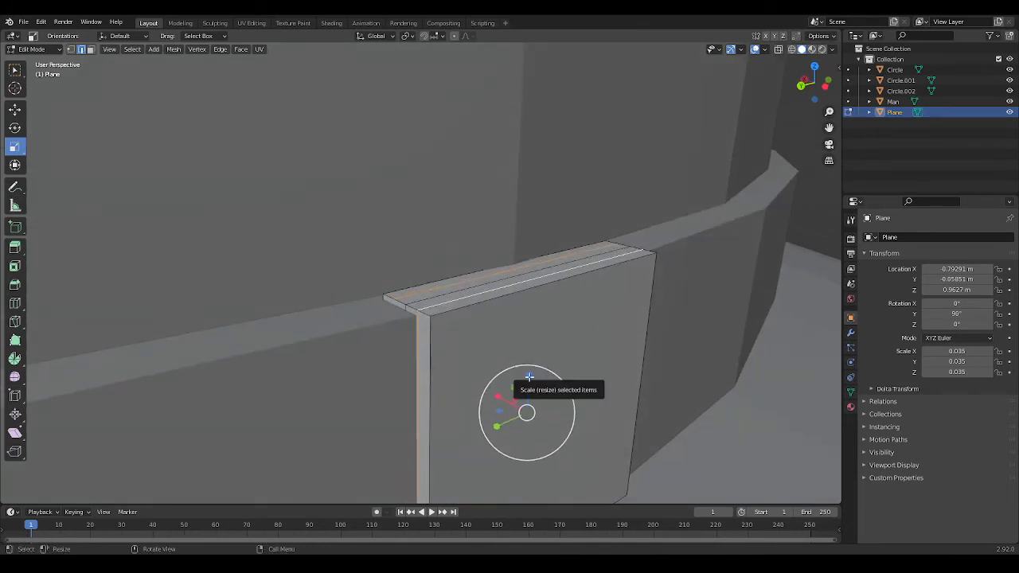
{"action": "left_click_drag", "start_coordinate": [529, 376], "coordinate": [530, 369]}
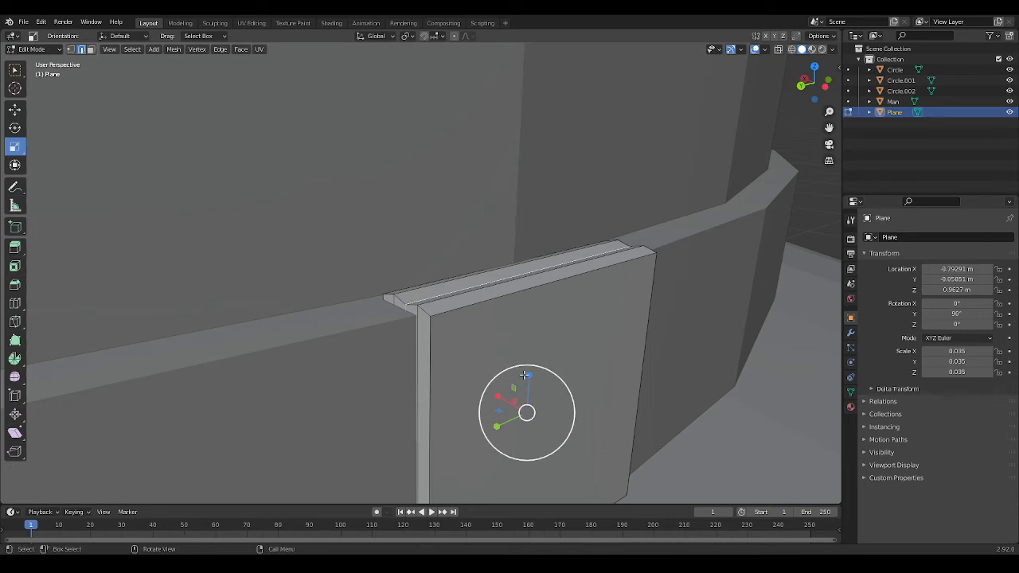
Step: Scale the middle and outer edge loops slightly along Z in turn to round the block's upper and lower sides
{"action": "left_click_drag", "start_coordinate": [529, 376], "coordinate": [527, 371]}
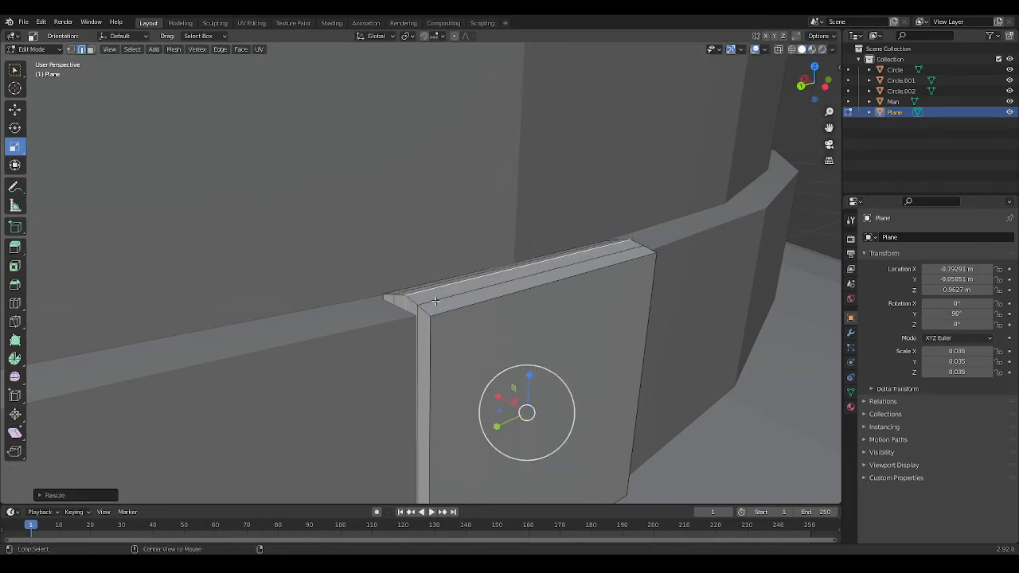
{"action": "left_click", "coordinate": [402, 292], "text": "alt"}
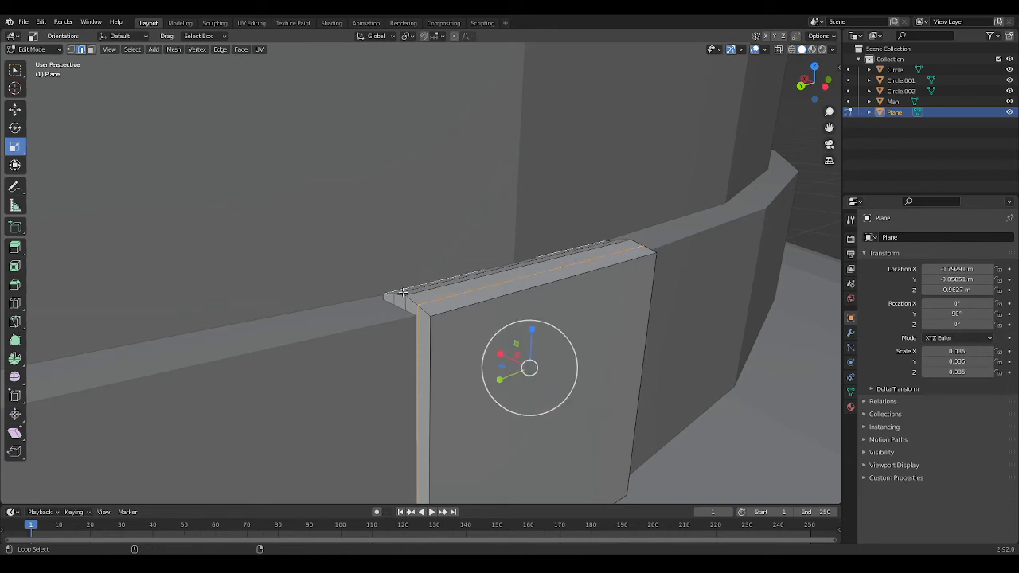
{"action": "left_click", "coordinate": [400, 290], "text": "alt+shift"}
{"action": "left_click", "coordinate": [402, 291], "text": "alt+shift"}
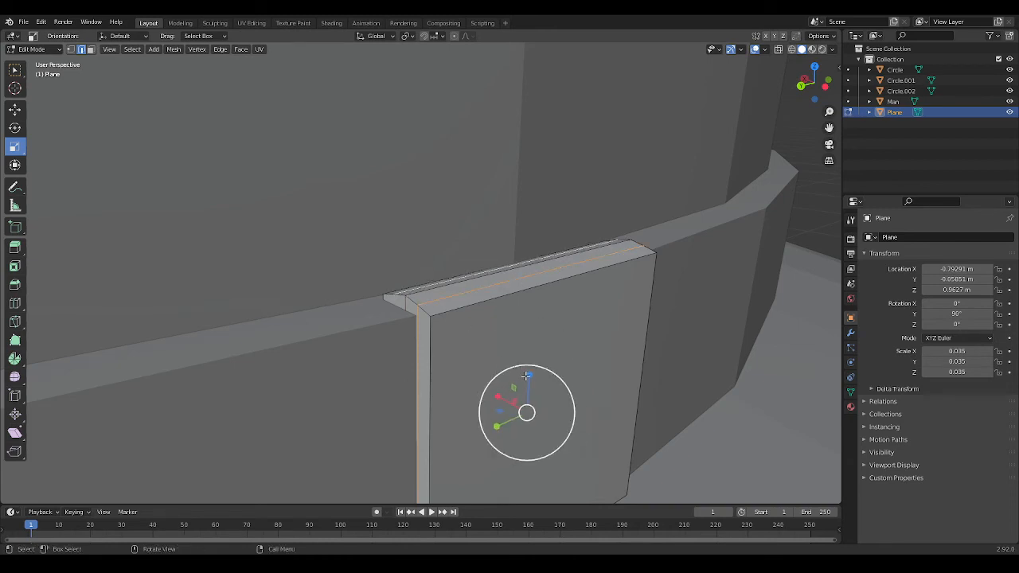
{"action": "mouse_move", "coordinate": [529, 377]}
{"action": "left_mouse_down"}
{"action": "mouse_move", "coordinate": [522, 371]}
{"action": "mouse_move", "coordinate": [531, 376]}
{"action": "left_mouse_up"}
{"action": "left_click", "coordinate": [420, 290], "text": "alt"}
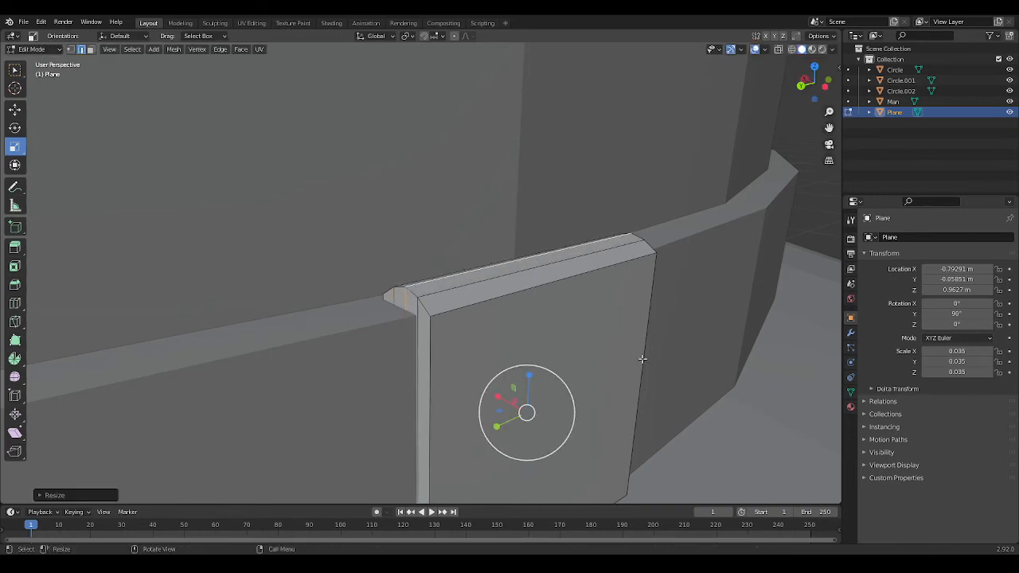
Step: Select the vertices of the front face's side edge at the block's negative Y end, in left orthographic view
{"action": "middle_click_drag", "start_coordinate": [642, 357], "coordinate": [586, 350]}
{"action": "scroll", "coordinate": [595, 353], "scroll_direction": "down", "scroll_amount": 5}
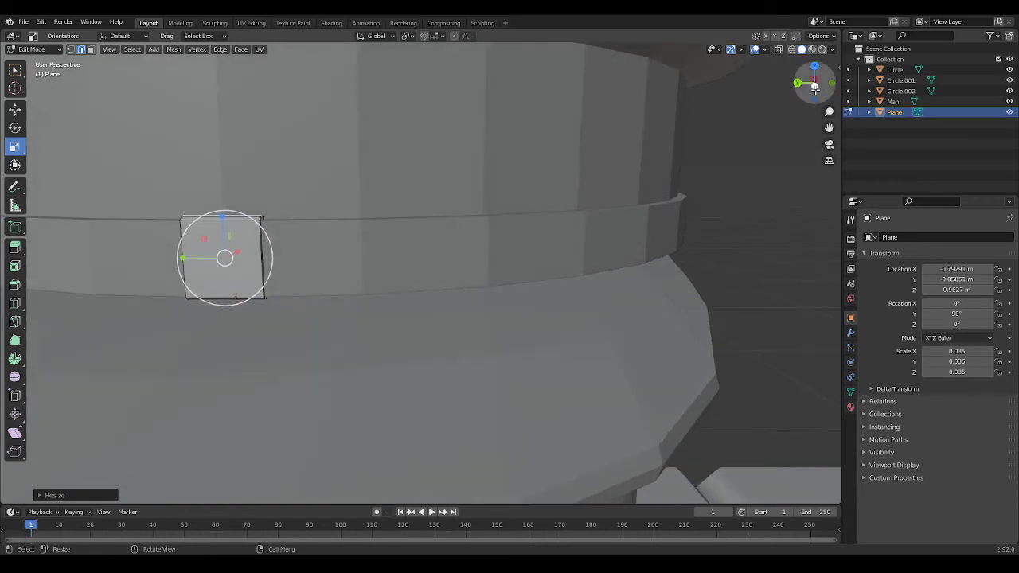
{"action": "left_click", "coordinate": [813, 83]}
{"action": "key", "text": "Tab"}
{"action": "key", "text": "Tab"}
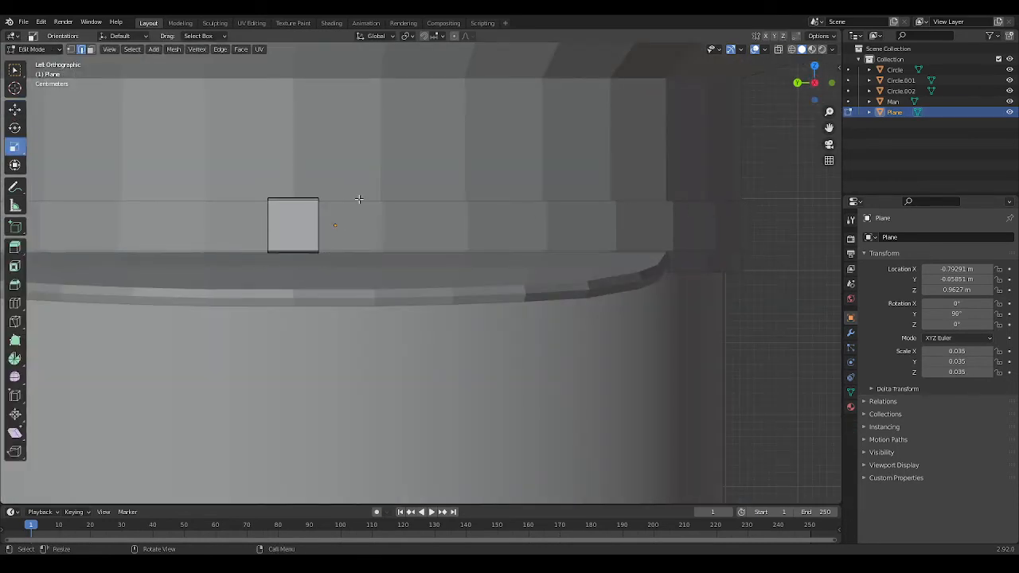
{"action": "key", "text": "KP_Decimal"}
{"action": "left_click", "coordinate": [70, 49]}
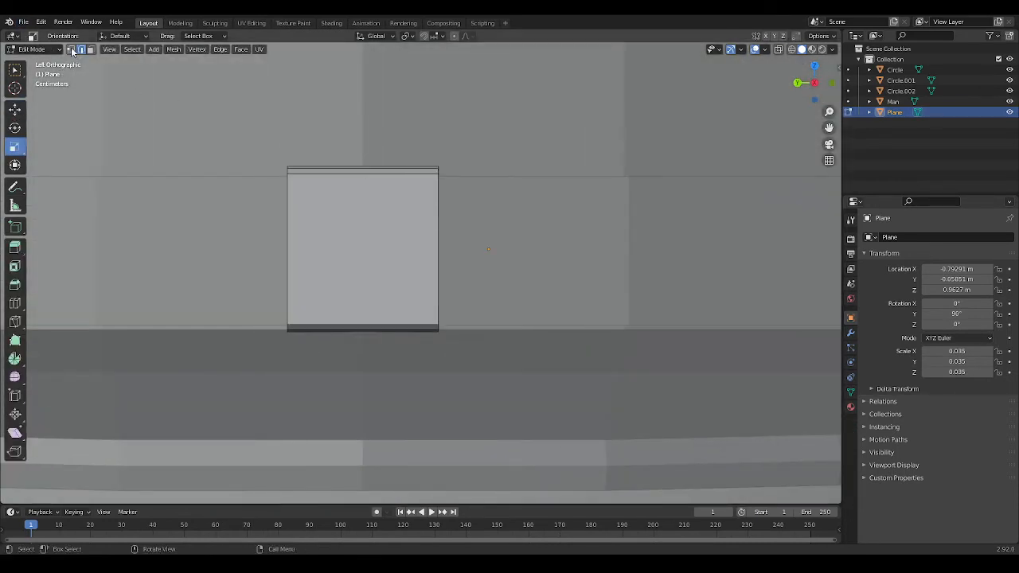
{"action": "left_click", "coordinate": [445, 206], "text": "alt"}
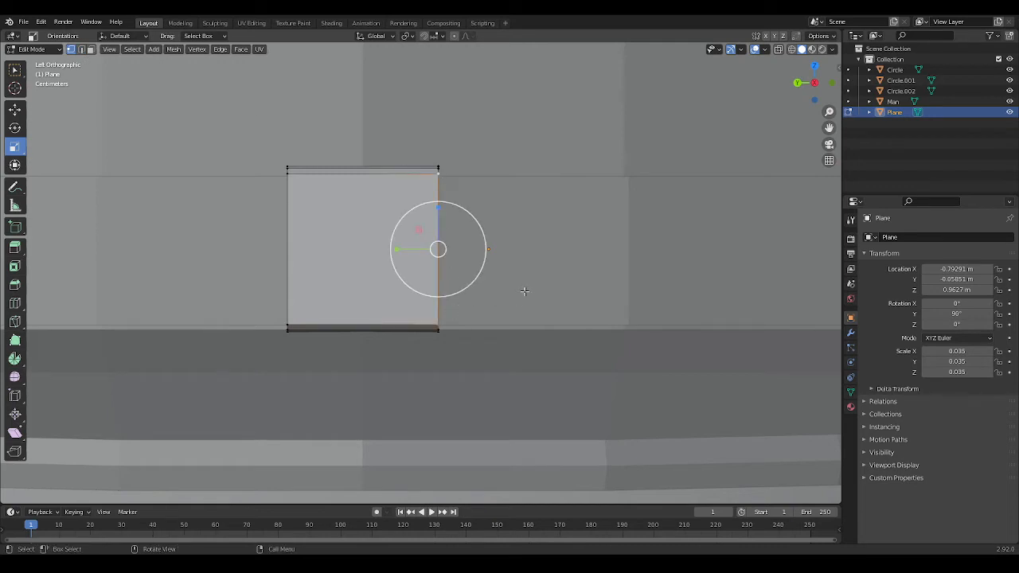
Step: Extrude the selected side edge outward along negative Y and scale it down slightly to start a tapered end
{"action": "middle_click_drag", "start_coordinate": [588, 246], "coordinate": [553, 255], "text": "shift"}
{"action": "scroll", "coordinate": [552, 255], "scroll_direction": "up", "scroll_amount": 2}
{"action": "key", "text": "e"}
{"action": "right_click", "coordinate": [552, 255]}
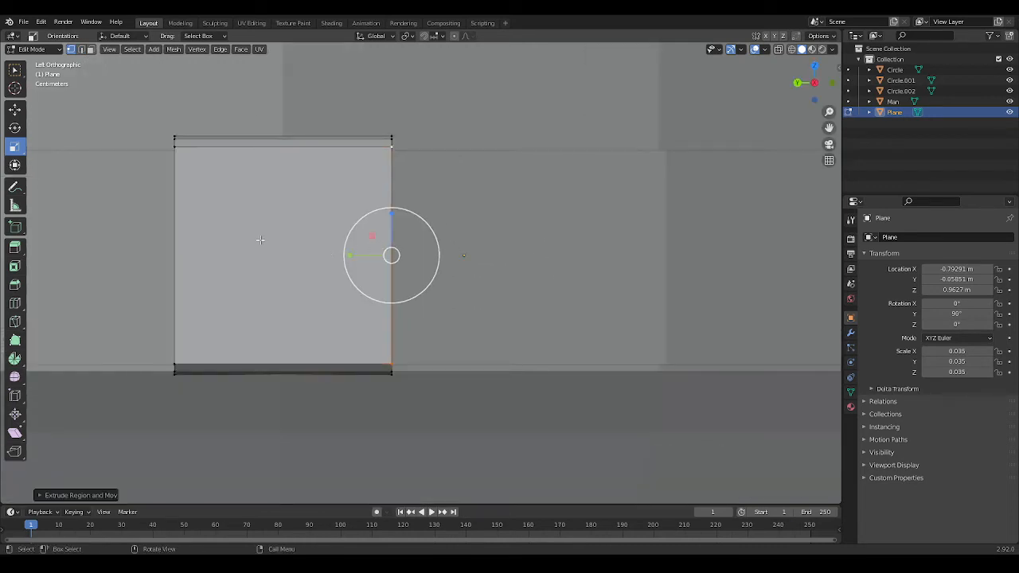
{"action": "left_click", "coordinate": [11, 113]}
{"action": "left_click_drag", "start_coordinate": [358, 259], "coordinate": [442, 256]}
{"action": "key", "text": "s"}
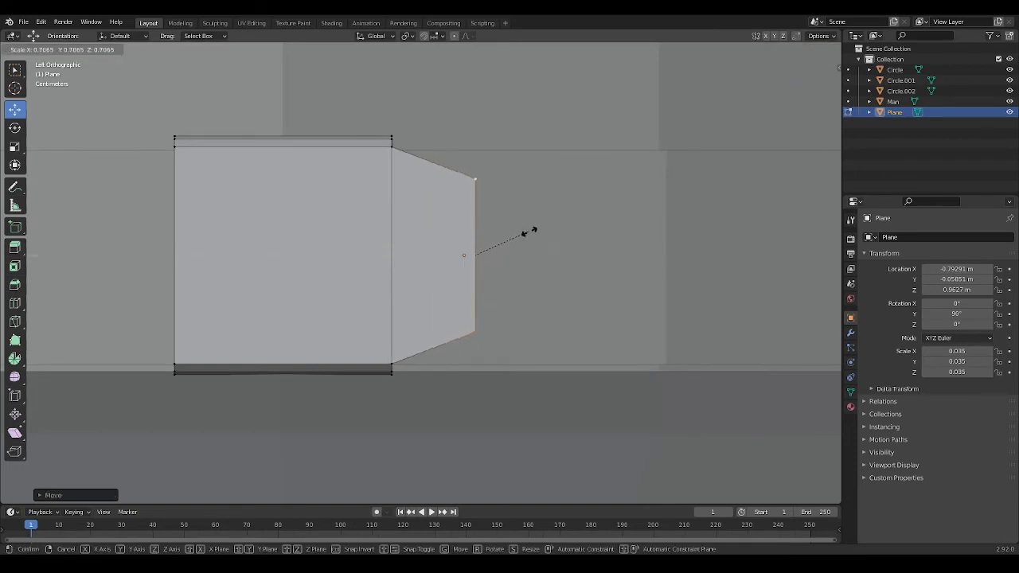
{"action": "left_click", "coordinate": [542, 226]}
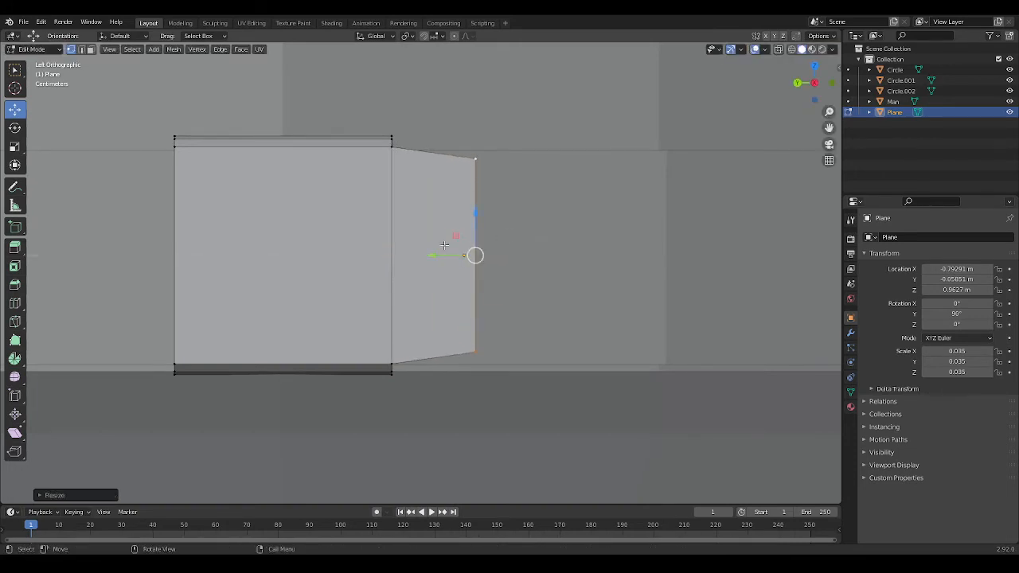
Step: Move the extruded edge partway back along Y toward the block and scale it up slightly
{"action": "left_click_drag", "start_coordinate": [432, 254], "coordinate": [401, 255]}
{"action": "key", "text": "s"}
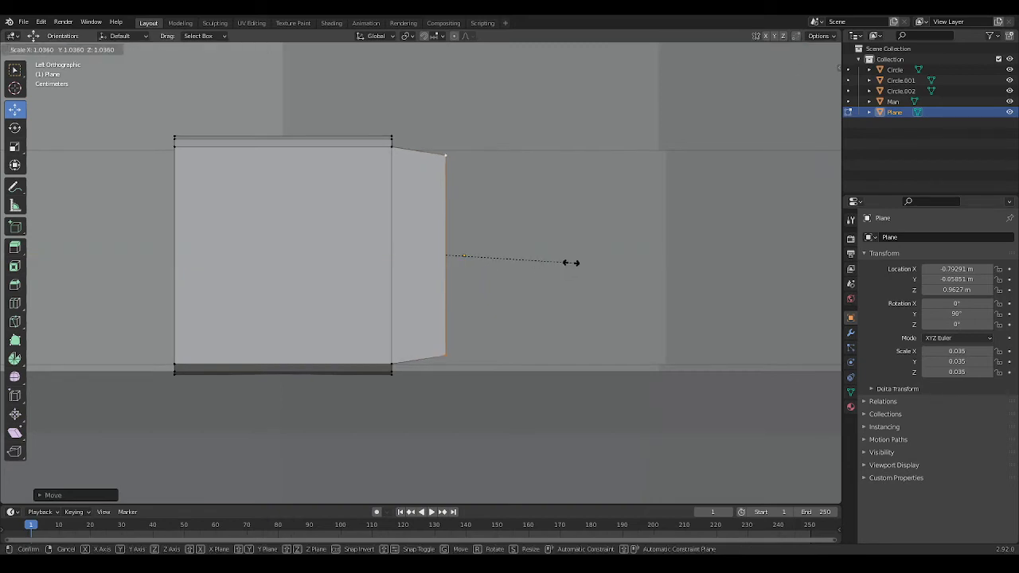
{"action": "left_click", "coordinate": [570, 262]}
Step: Extrude a second segment from the end edge along negative Y and scale it down to continue the rounded taper
{"action": "key", "text": "e"}
{"action": "right_click", "coordinate": [618, 260]}
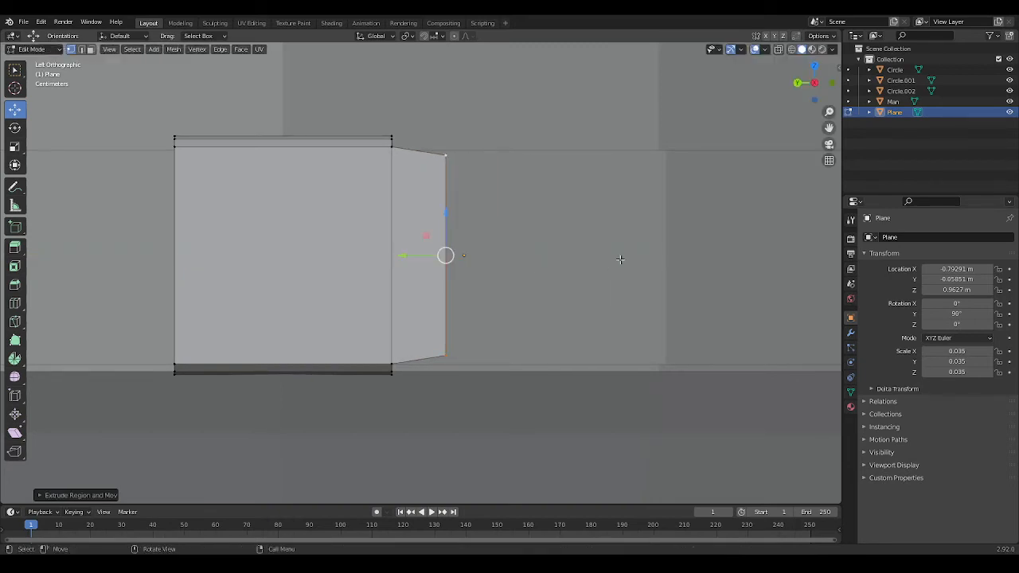
{"action": "key", "text": "e"}
{"action": "left_click", "coordinate": [454, 253]}
{"action": "key", "text": "s"}
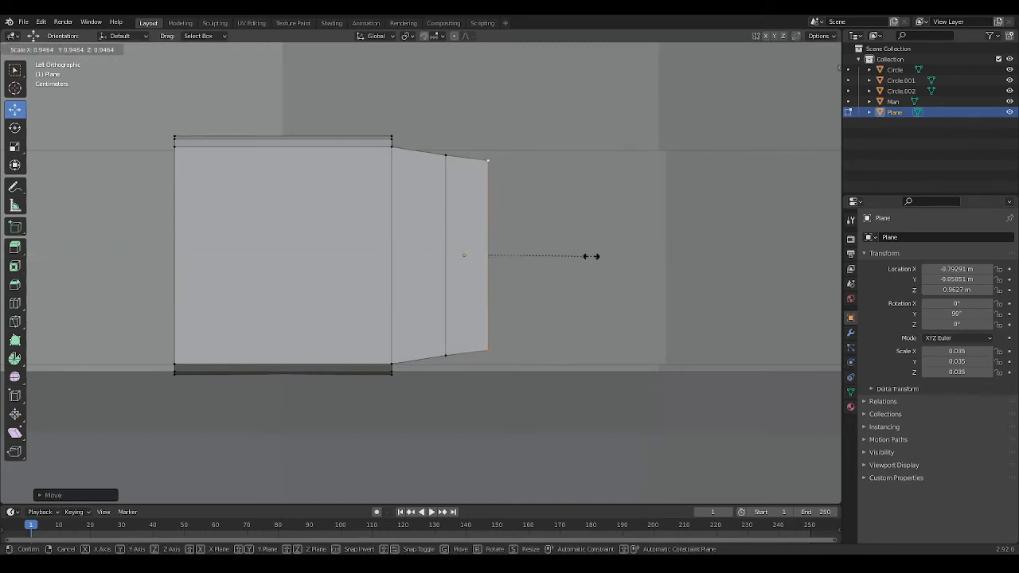
{"action": "left_click", "coordinate": [579, 256]}
Step: Extrude a third segment along negative Y and scale its end edge down further toward a rounded tip
{"action": "key", "text": "e"}
{"action": "right_click", "coordinate": [579, 255]}
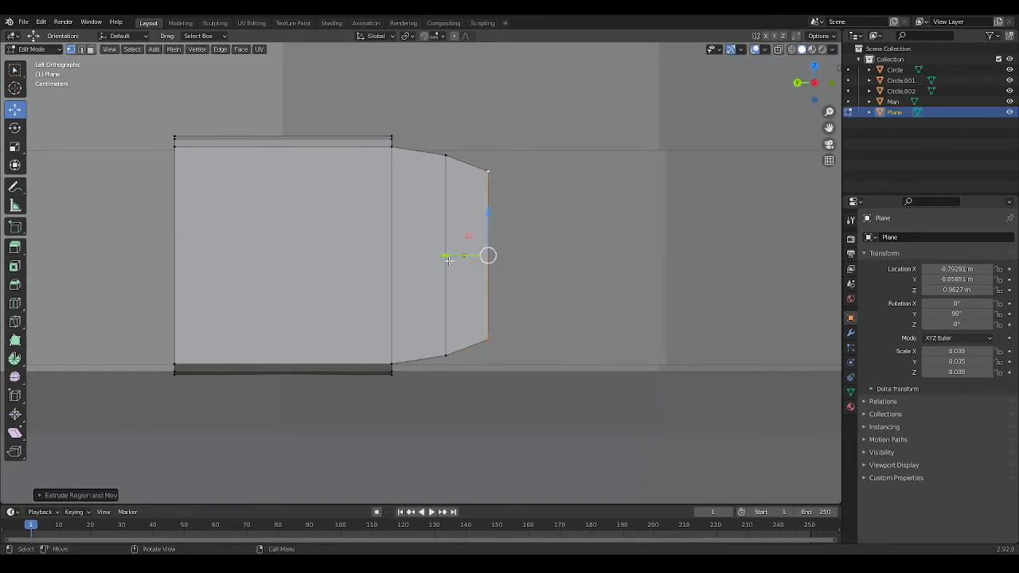
{"action": "left_click_drag", "start_coordinate": [449, 258], "coordinate": [482, 257]}
{"action": "key", "text": "s"}
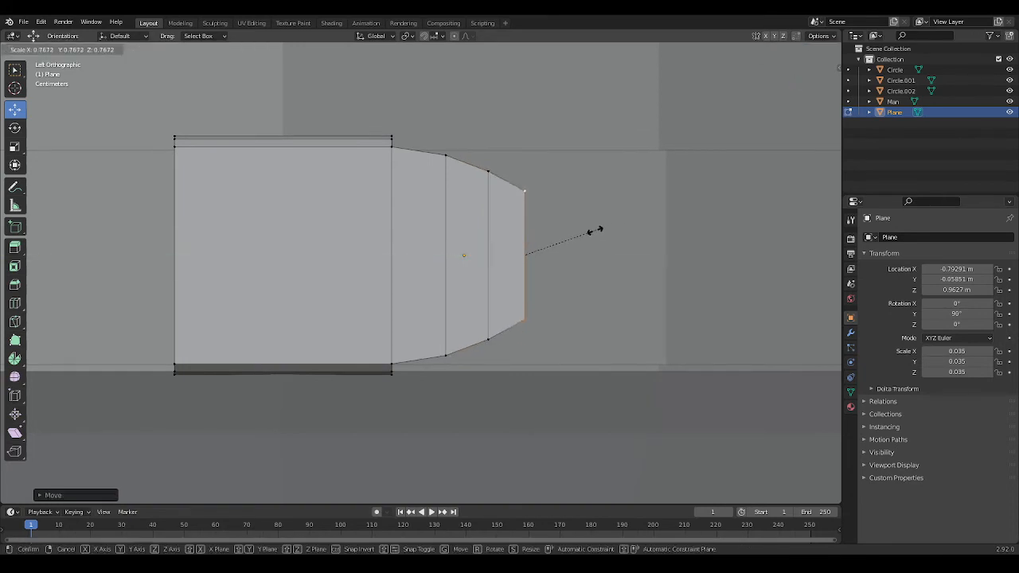
Step: Narrow the end edge of the strap tab, extrude one more segment outward, and scale its end edge down to form a rounded tip
{"action": "left_click", "coordinate": [578, 235]}
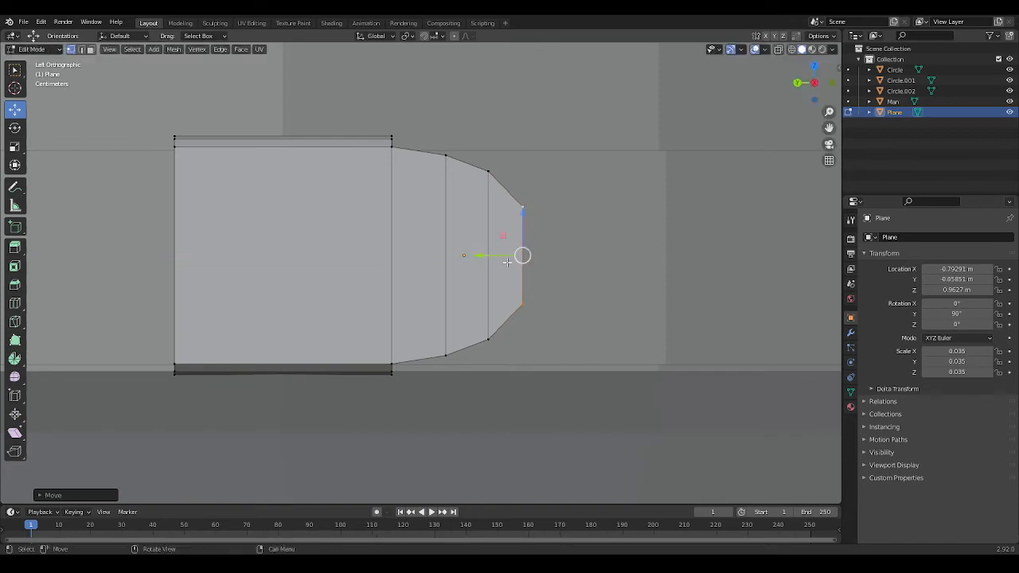
{"action": "key", "text": "s"}
{"action": "right_click", "coordinate": [585, 259]}
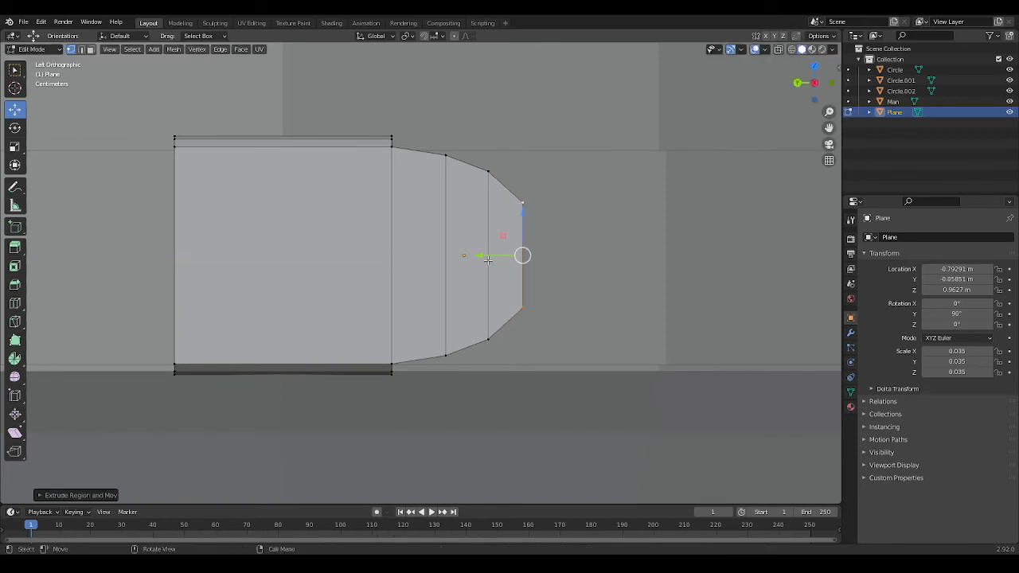
{"action": "left_click_drag", "start_coordinate": [488, 259], "coordinate": [513, 253]}
{"action": "key", "text": "s"}
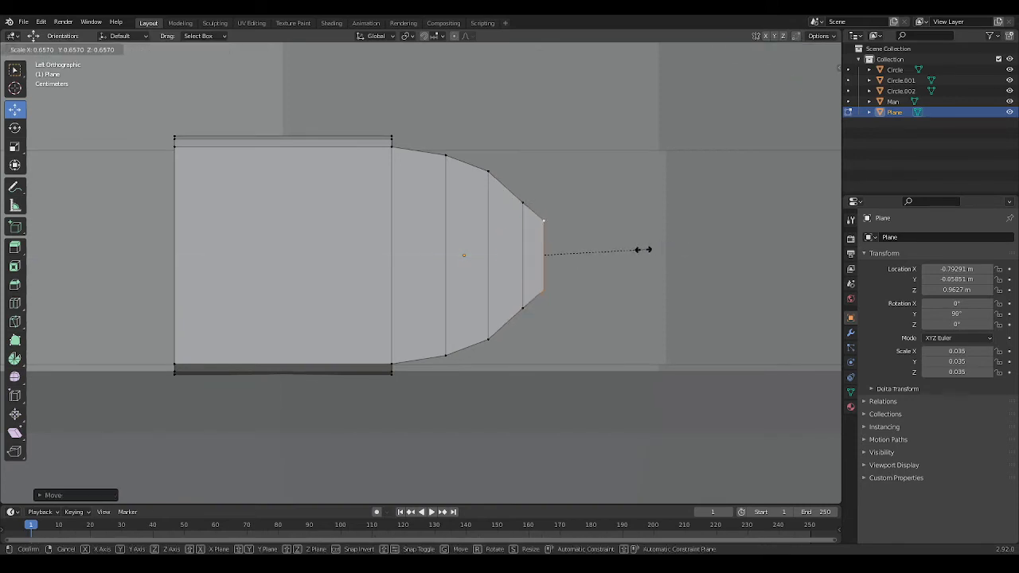
{"action": "left_click", "coordinate": [570, 244]}
{"action": "left_click", "coordinate": [602, 273]}
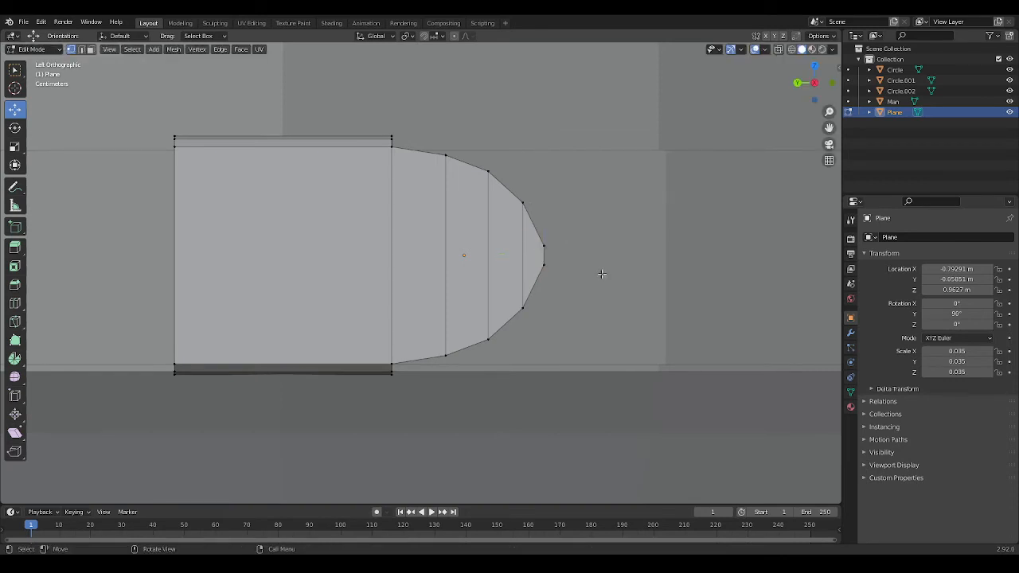
Step: Add a single centred loop cut lengthwise through the rounded tip of the strap tab
{"action": "left_click", "coordinate": [16, 227]}
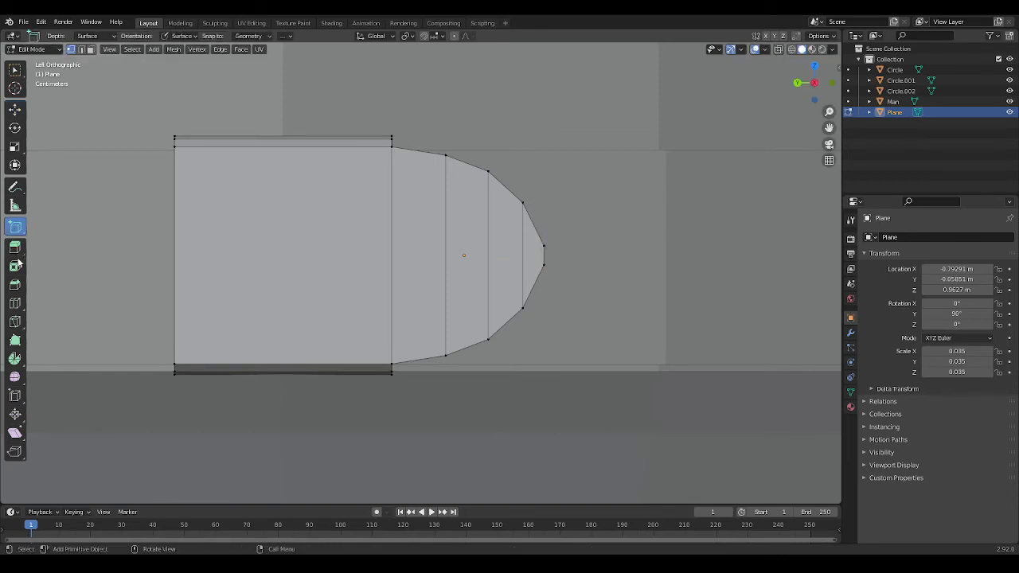
{"action": "left_click", "coordinate": [16, 304]}
{"action": "left_click", "coordinate": [552, 254]}
{"action": "scroll", "coordinate": [552, 254], "scroll_direction": "down", "scroll_amount": 7}
{"action": "scroll", "coordinate": [552, 254], "scroll_direction": "down", "scroll_amount": 8}
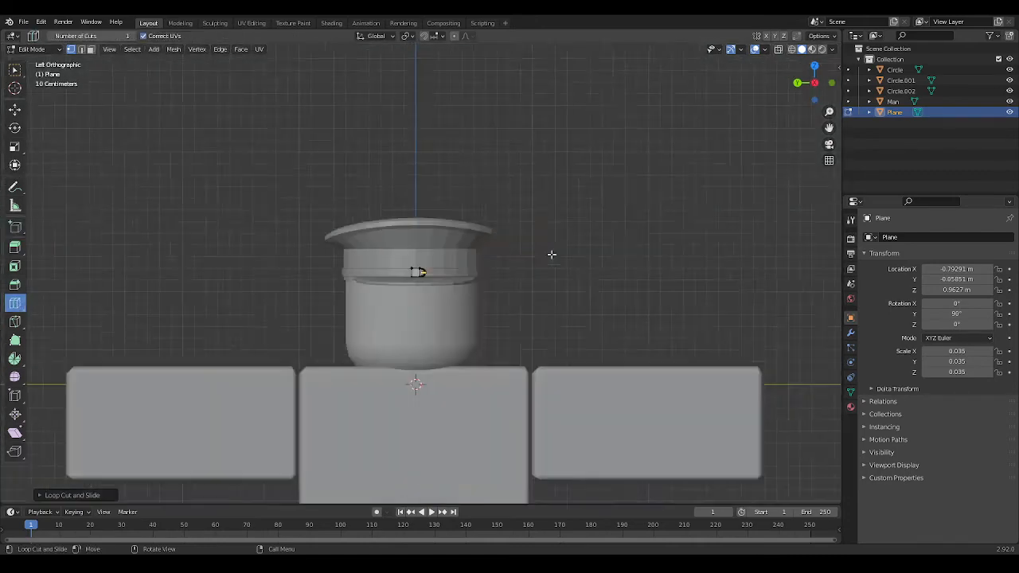
{"action": "scroll", "coordinate": [550, 253], "scroll_direction": "up", "scroll_amount": 11}
{"action": "scroll", "coordinate": [551, 252], "scroll_direction": "up", "scroll_amount": 1}
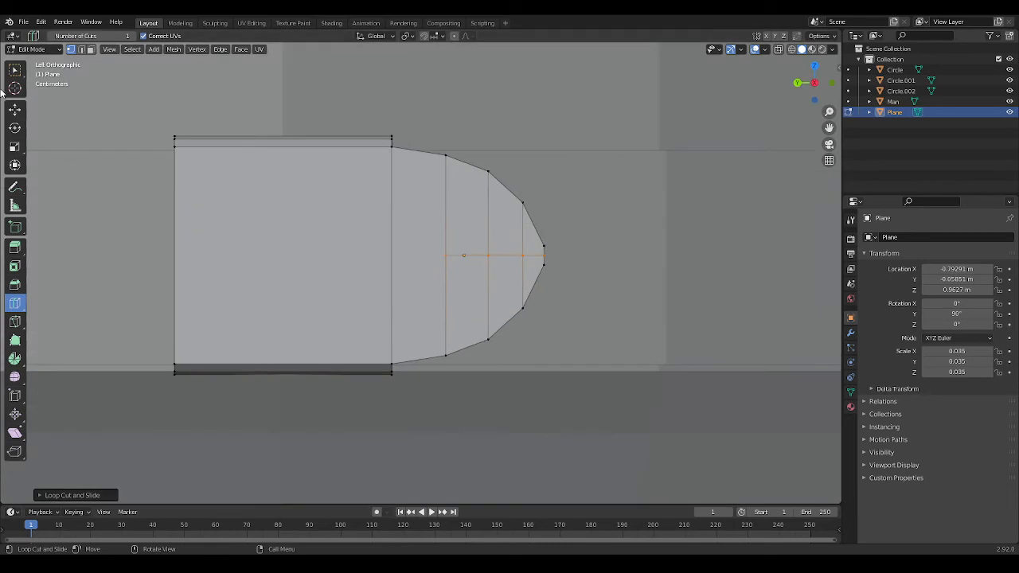
Step: Move the middle vertex at the end of the rounded tip slightly outward along Y to smooth the curve
{"action": "left_click", "coordinate": [18, 108]}
{"action": "left_click", "coordinate": [572, 245]}
{"action": "left_click", "coordinate": [544, 254]}
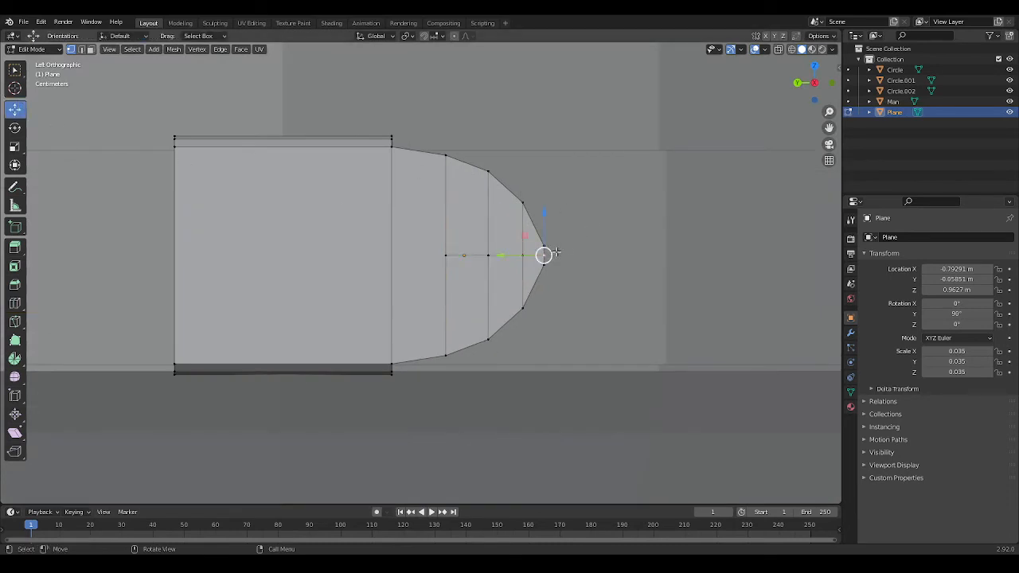
{"action": "left_click_drag", "start_coordinate": [503, 253], "coordinate": [504, 254]}
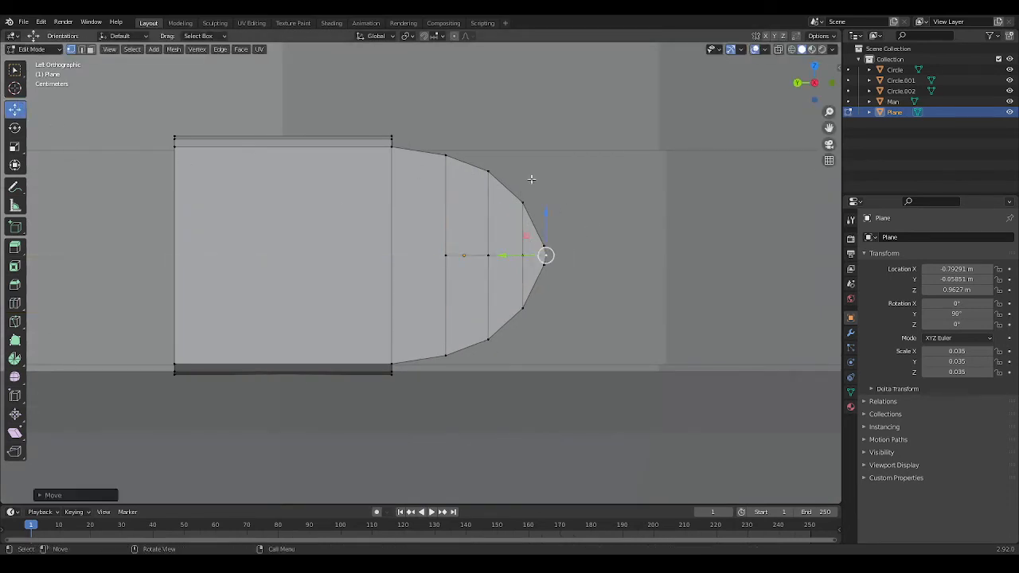
Step: Extrude the outline of the tab's rounded tip about 0.004 m toward the cap band to give it thickness, and leave Edit Mode
{"action": "left_click", "coordinate": [530, 176], "text": "alt"}
{"action": "left_click", "coordinate": [490, 332], "text": "alt+shift"}
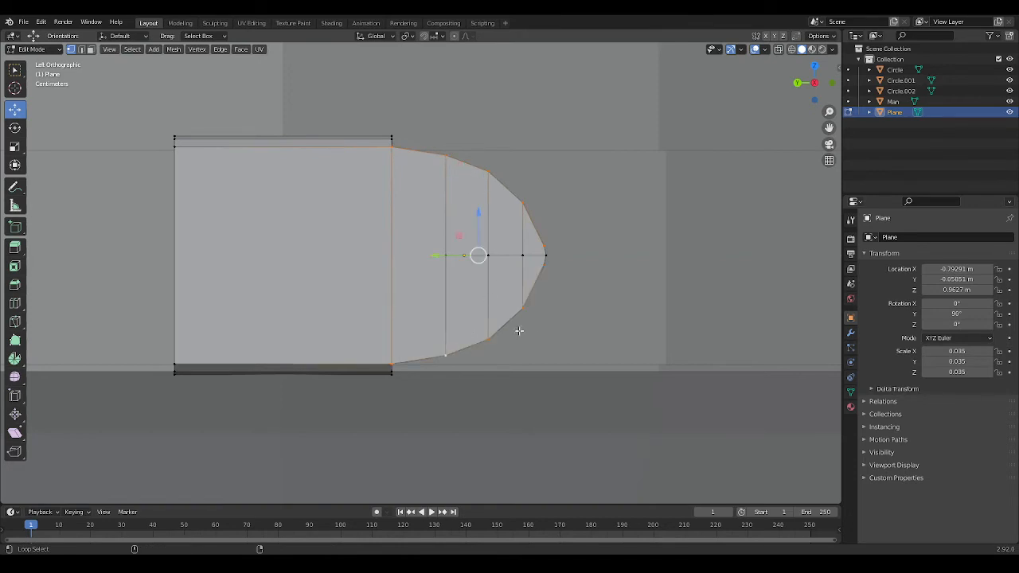
{"action": "key", "text": "e"}
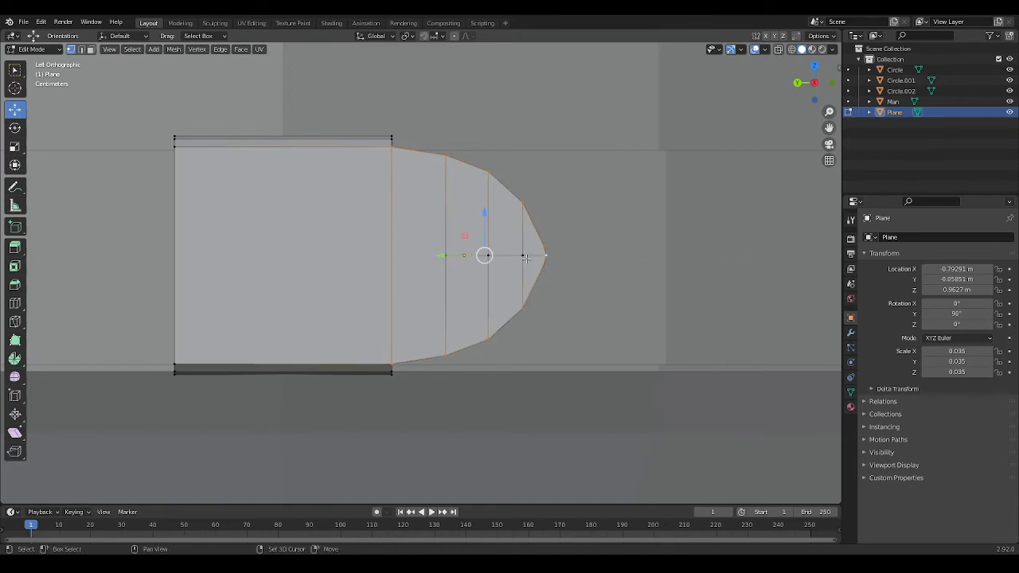
{"action": "left_click", "coordinate": [602, 277]}
{"action": "middle_click_drag", "start_coordinate": [602, 276], "coordinate": [565, 299]}
{"action": "key", "text": "e"}
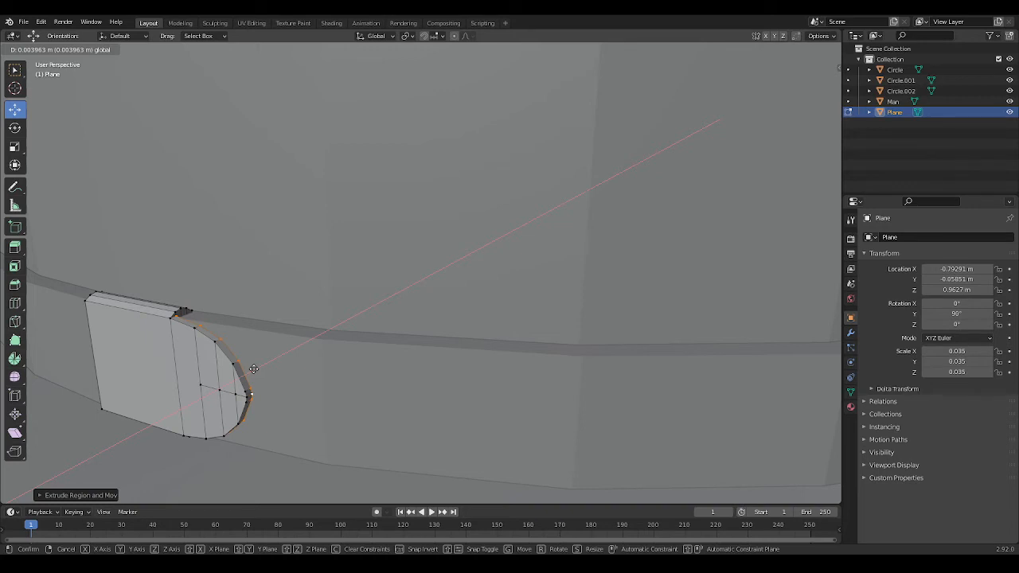
{"action": "left_click", "coordinate": [254, 369]}
{"action": "scroll", "coordinate": [260, 366], "scroll_direction": "down", "scroll_amount": 4}
{"action": "middle_click_drag", "start_coordinate": [260, 365], "coordinate": [297, 345]}
{"action": "key", "text": "Tab"}
{"action": "left_click", "coordinate": [757, 279]}
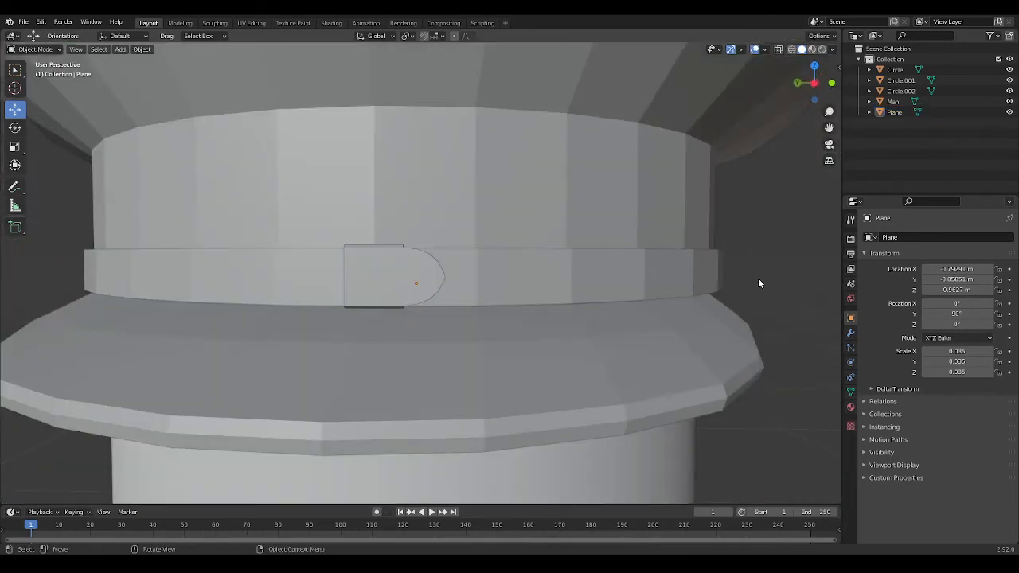
Step: Select the strap tab and move its geometry onto its origin with Set Origin
{"action": "middle_click_drag", "start_coordinate": [759, 283], "coordinate": [687, 295]}
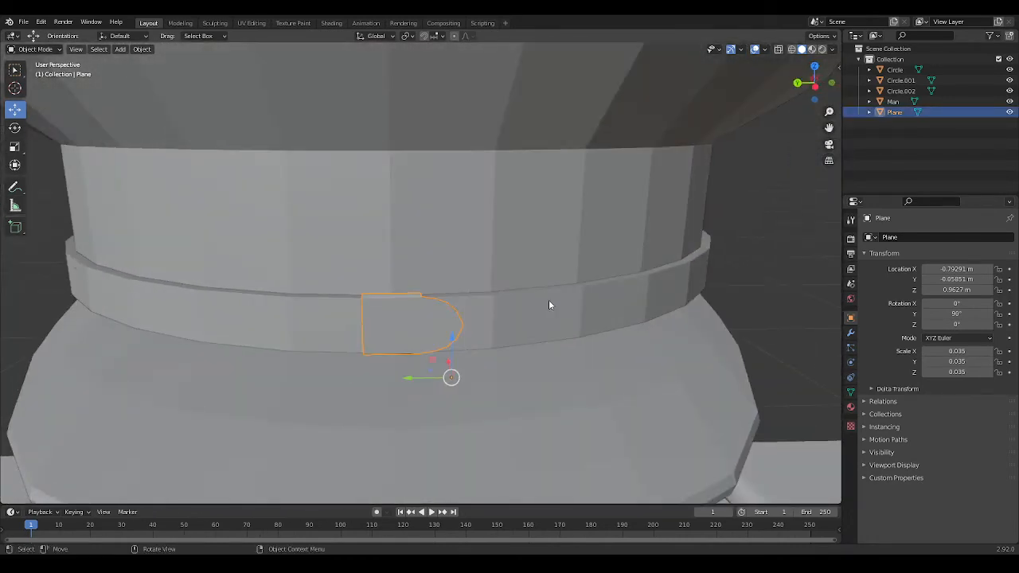
{"action": "right_click", "coordinate": [450, 352]}
{"action": "left_click", "coordinate": [514, 353]}
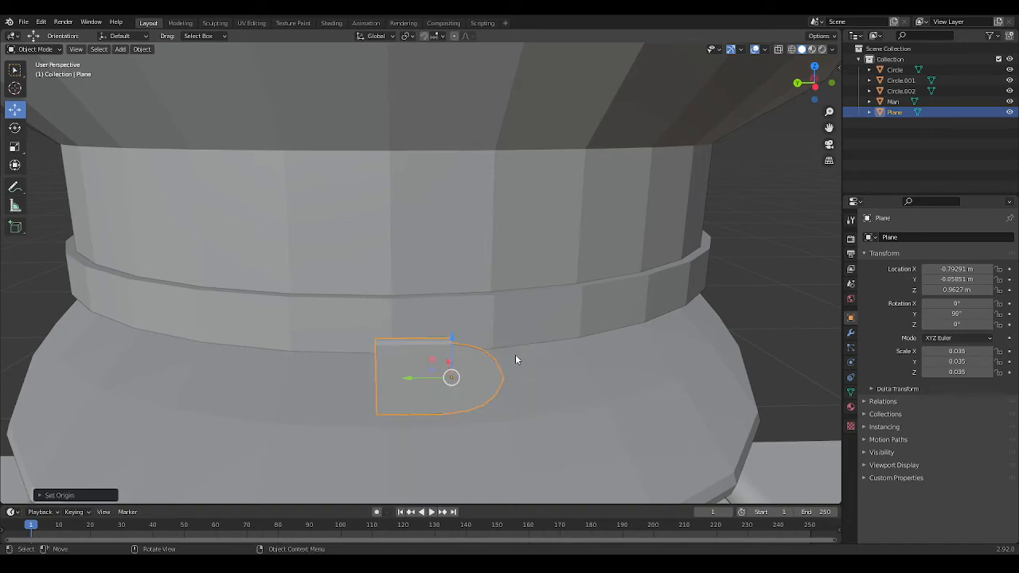
Step: Duplicate the strap tab and move the copy beside the original along the Y axis, to Y about 0.079 m
{"action": "scroll", "coordinate": [526, 352], "scroll_direction": "down", "scroll_amount": 5}
{"action": "scroll", "coordinate": [529, 352], "scroll_direction": "up", "scroll_amount": 3}
{"action": "mouse_move", "coordinate": [545, 352]}
{"action": "middle_mouse_down"}
{"action": "mouse_move", "coordinate": [639, 363]}
{"action": "mouse_move", "coordinate": [550, 346]}
{"action": "middle_mouse_up"}
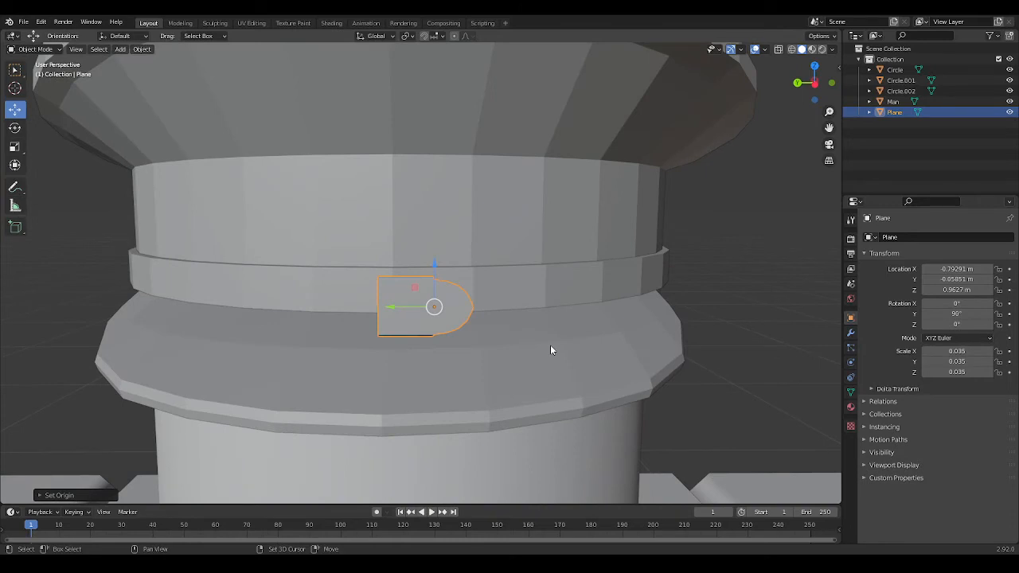
{"action": "key", "text": "shift+d"}
{"action": "key", "text": "Escape"}
{"action": "left_click_drag", "start_coordinate": [401, 307], "coordinate": [288, 297]}
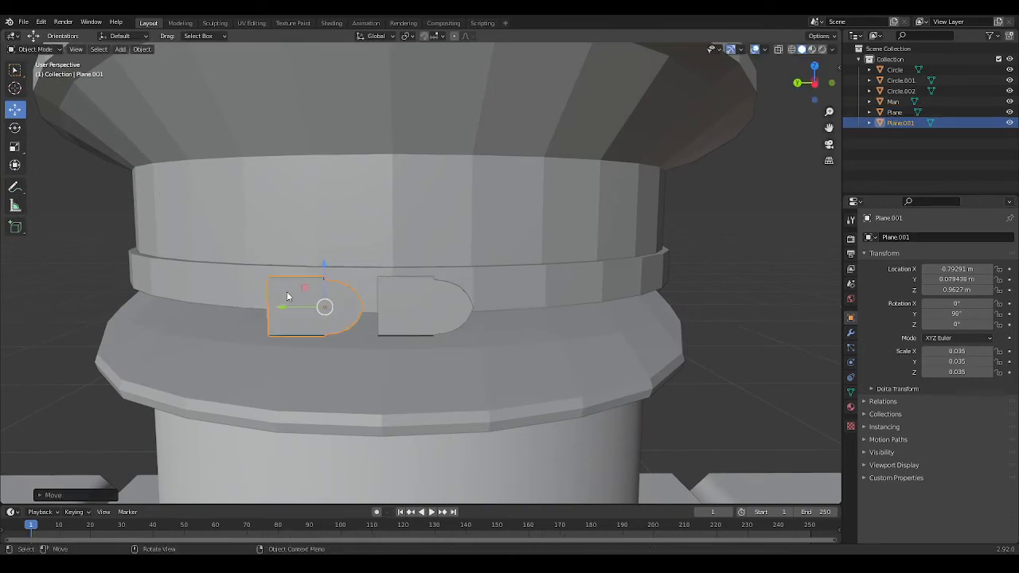
Step: Rotate the duplicated strap tab 180° around the global X axis
{"action": "key", "text": "r"}
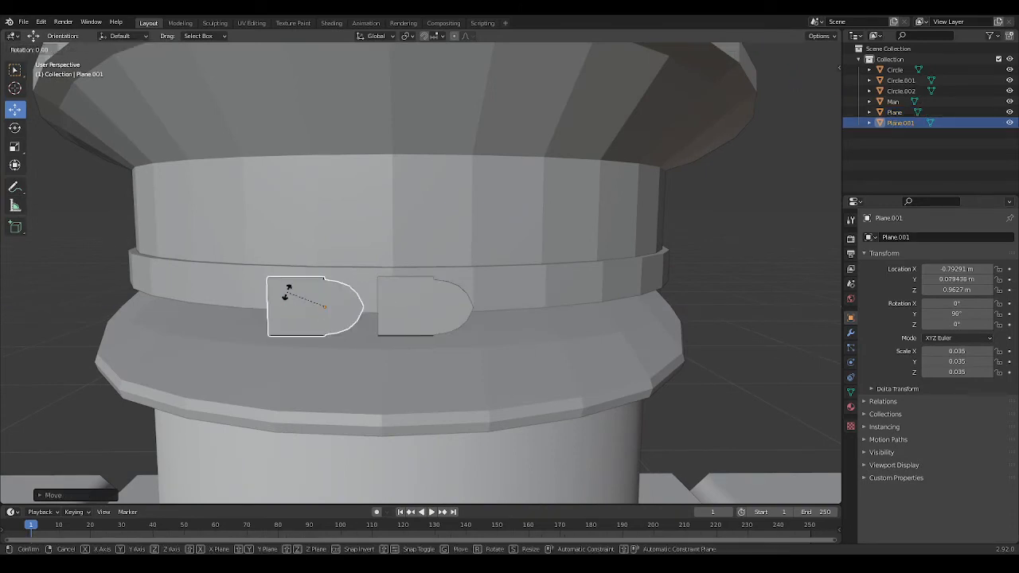
{"action": "key", "text": "x"}
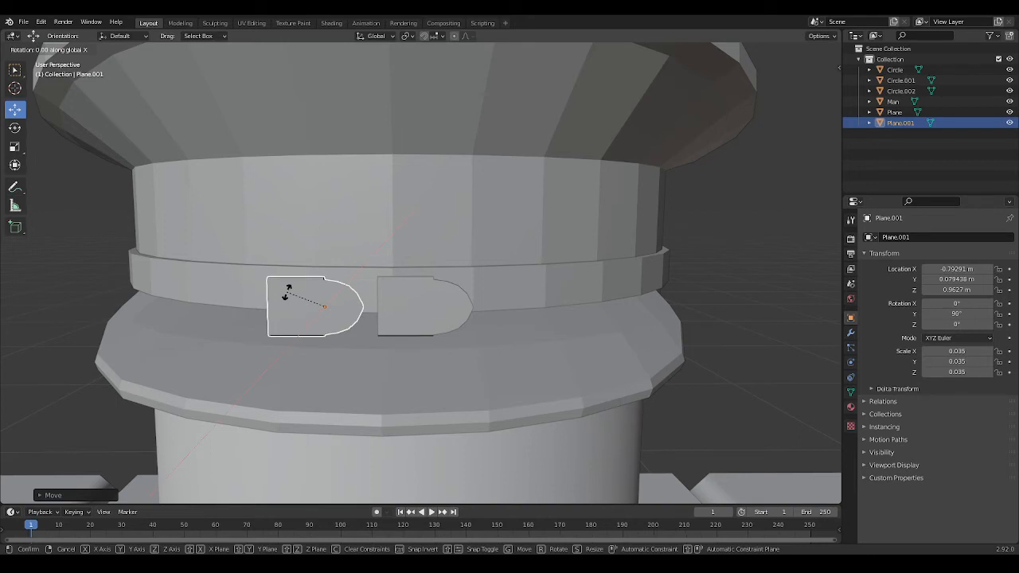
{"action": "type", "text": "180"}
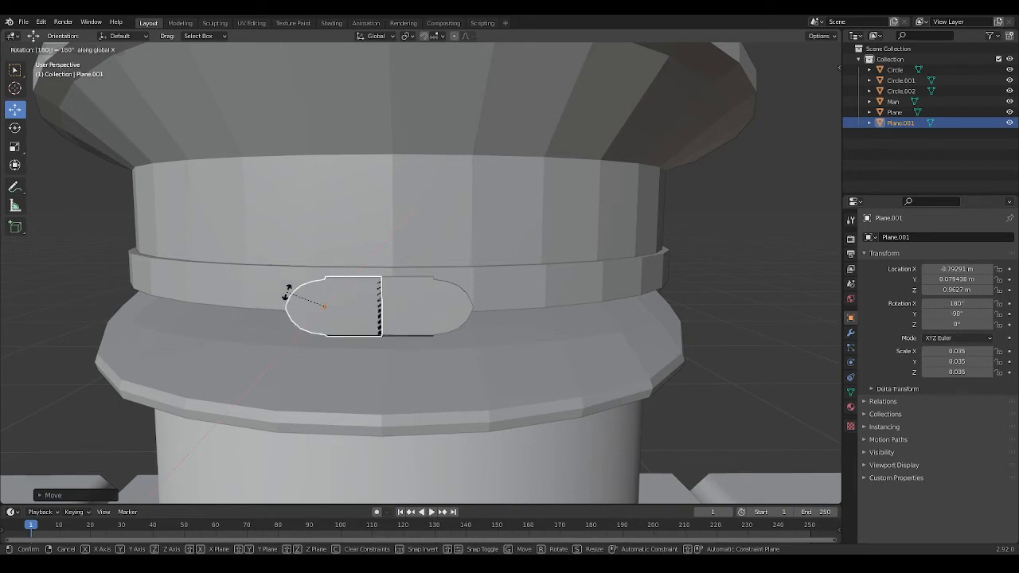
{"action": "key", "text": "Return"}
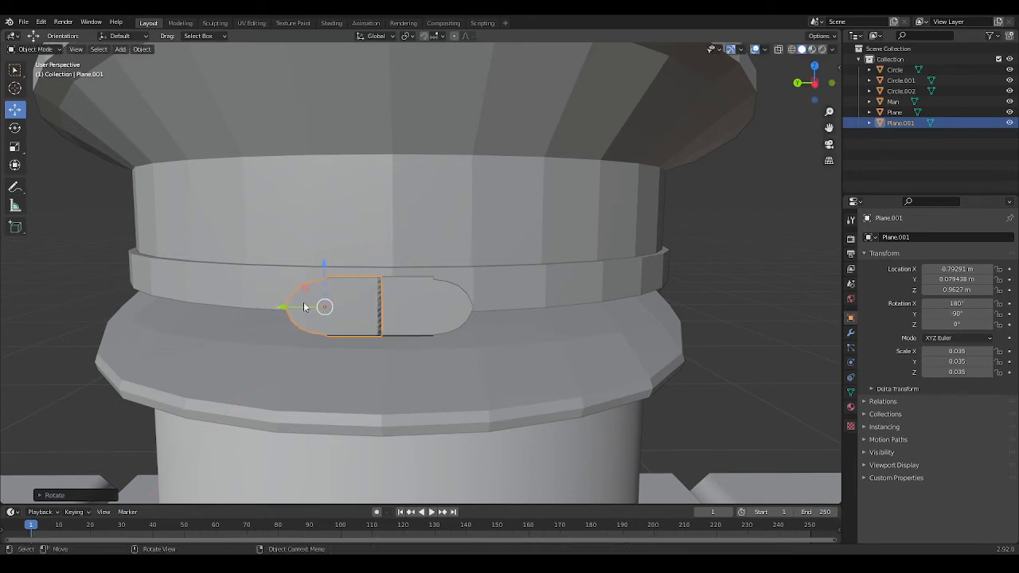
Step: Move the original strap tab to the visor's end on the cap's side, at about X -0.423 m, Y -0.540 m
{"action": "left_click", "coordinate": [441, 320]}
{"action": "middle_click_drag", "start_coordinate": [441, 320], "coordinate": [625, 243]}
{"action": "left_click_drag", "start_coordinate": [310, 284], "coordinate": [442, 309]}
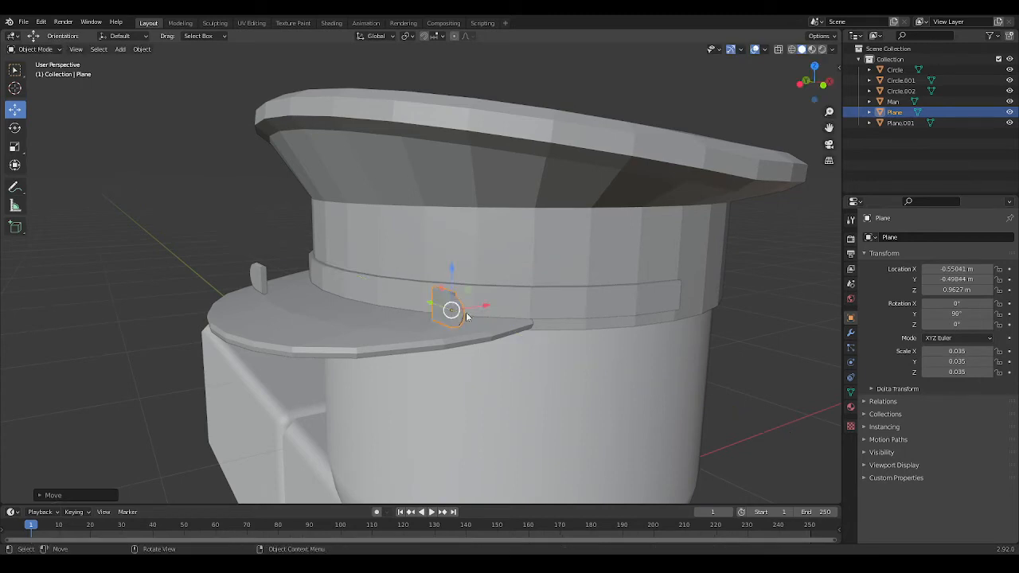
{"action": "middle_click_drag", "start_coordinate": [441, 309], "coordinate": [469, 348]}
{"action": "left_click_drag", "start_coordinate": [469, 348], "coordinate": [521, 347]}
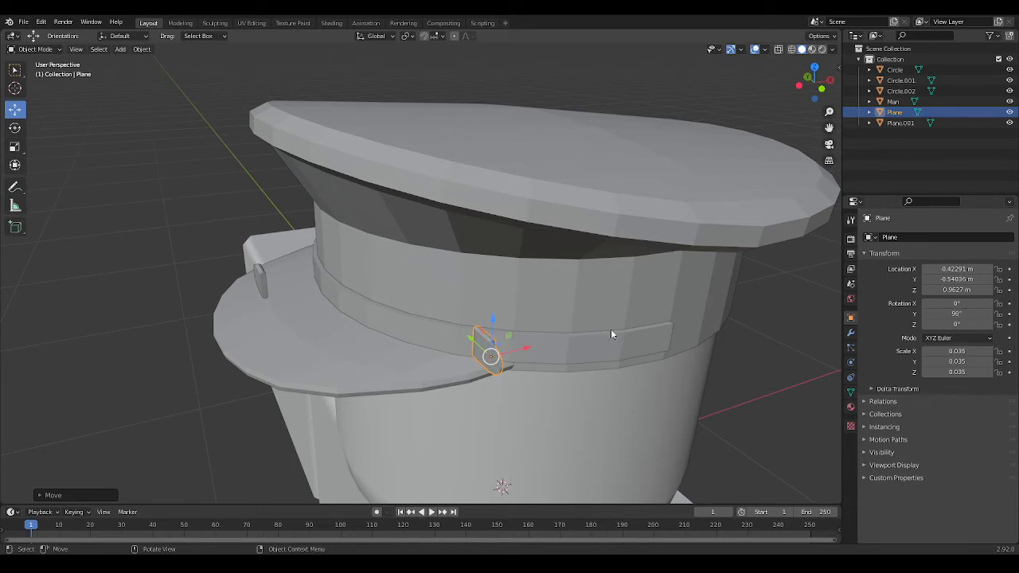
Step: In the top view with X-ray on, rotate the tab to about -50° and place it against the band near X -0.385 m, Y -0.489 m
{"action": "left_click", "coordinate": [815, 66]}
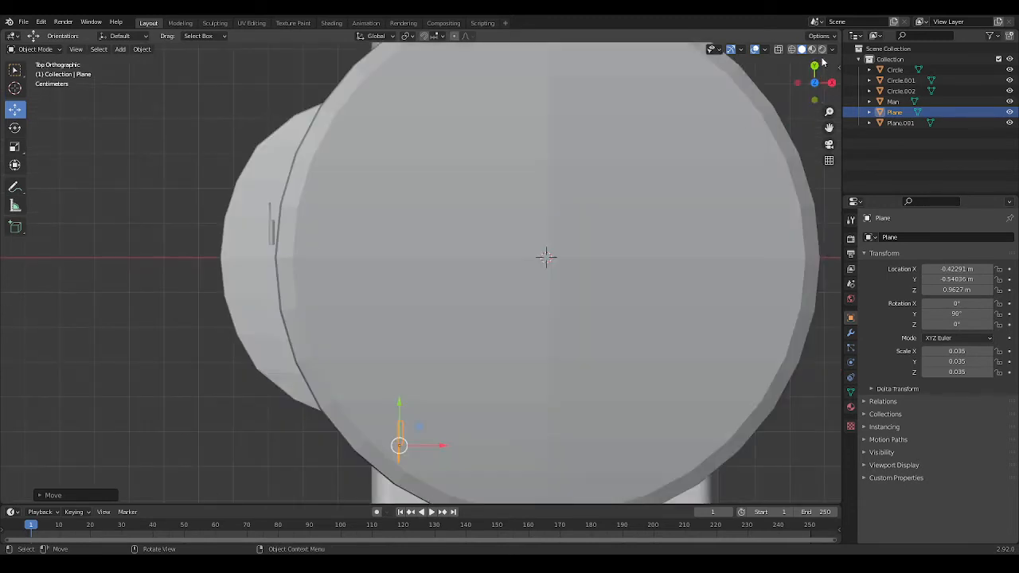
{"action": "left_click", "coordinate": [779, 50]}
{"action": "scroll", "coordinate": [578, 159], "scroll_direction": "up", "scroll_amount": 6}
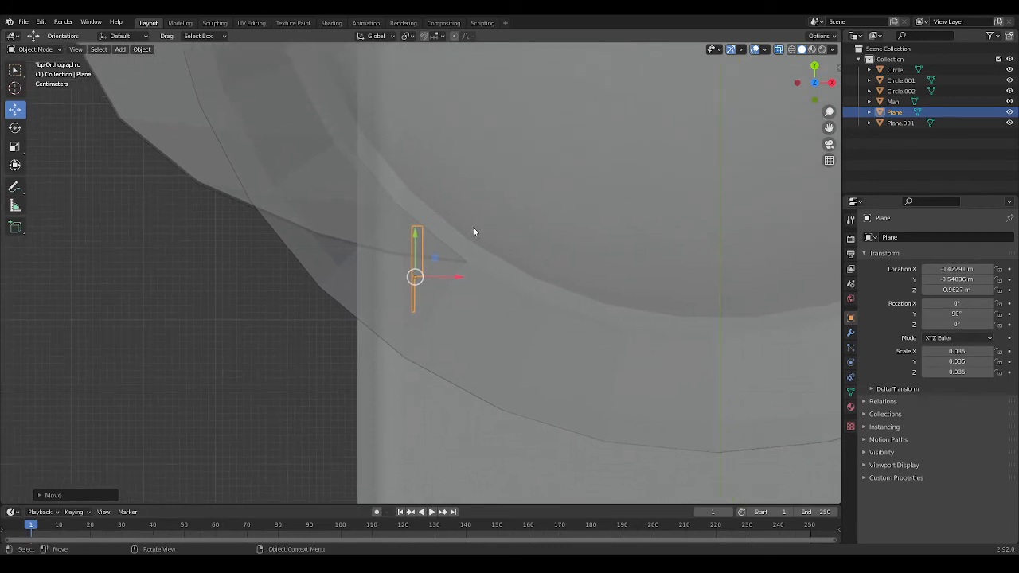
{"action": "key", "text": "r"}
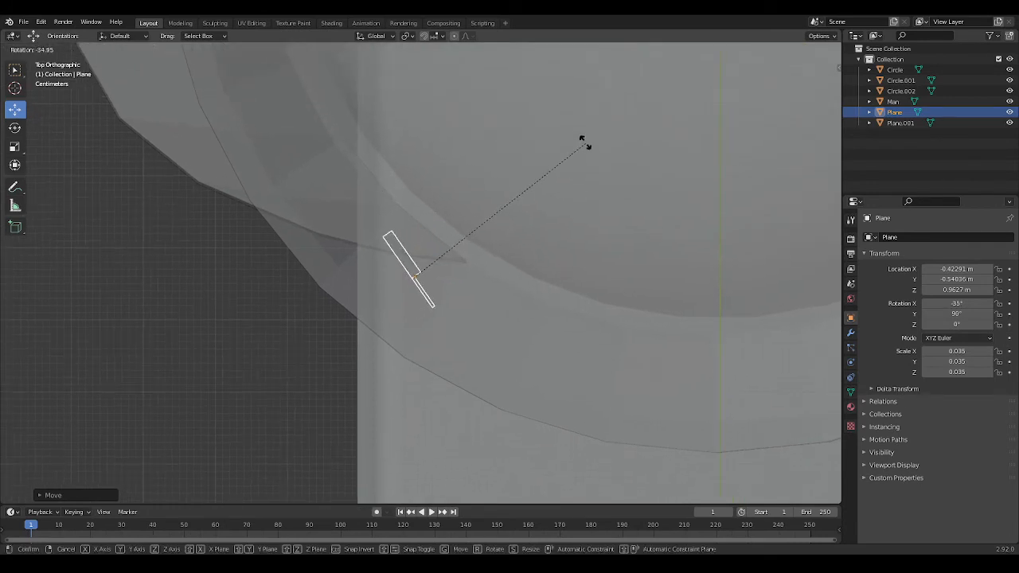
{"action": "left_click", "coordinate": [564, 71]}
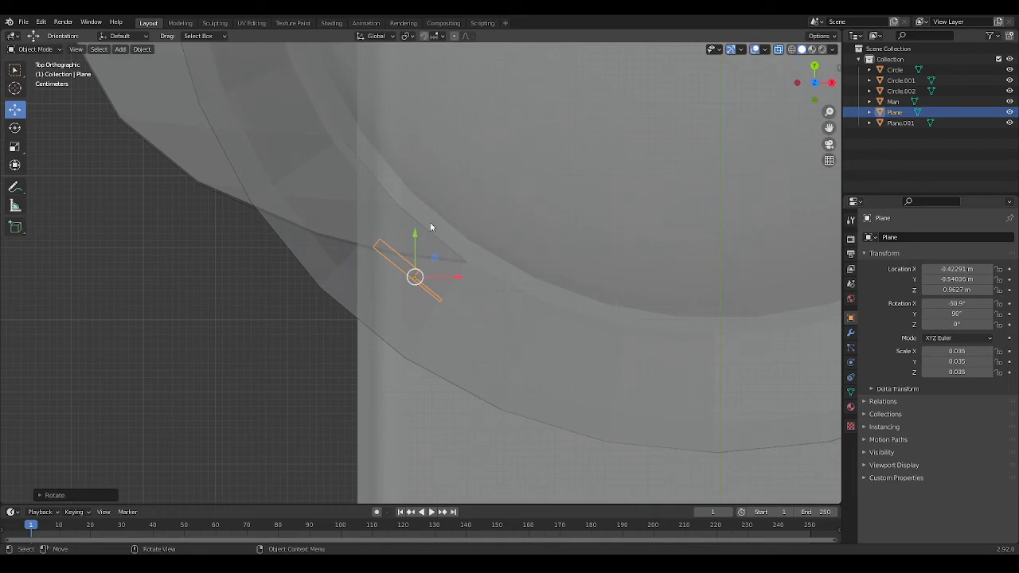
{"action": "left_click_drag", "start_coordinate": [413, 276], "coordinate": [443, 236]}
{"action": "key", "text": "r"}
{"action": "left_click", "coordinate": [522, 160]}
Step: Examine from above and at an angle how the rotated strap tab sits against the cap band and visor end
{"action": "middle_click_drag", "start_coordinate": [521, 160], "coordinate": [564, 198]}
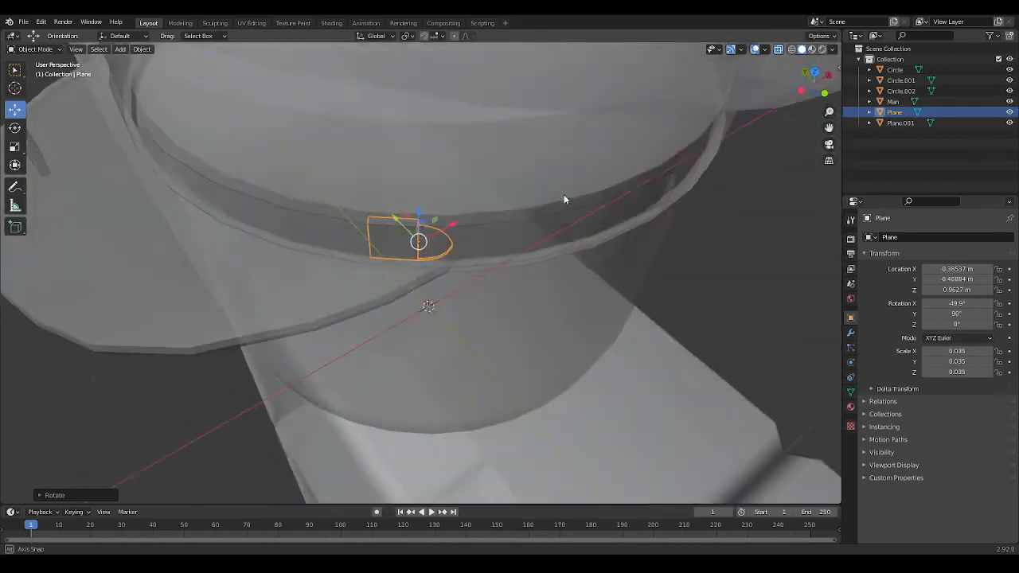
{"action": "left_click", "coordinate": [815, 72]}
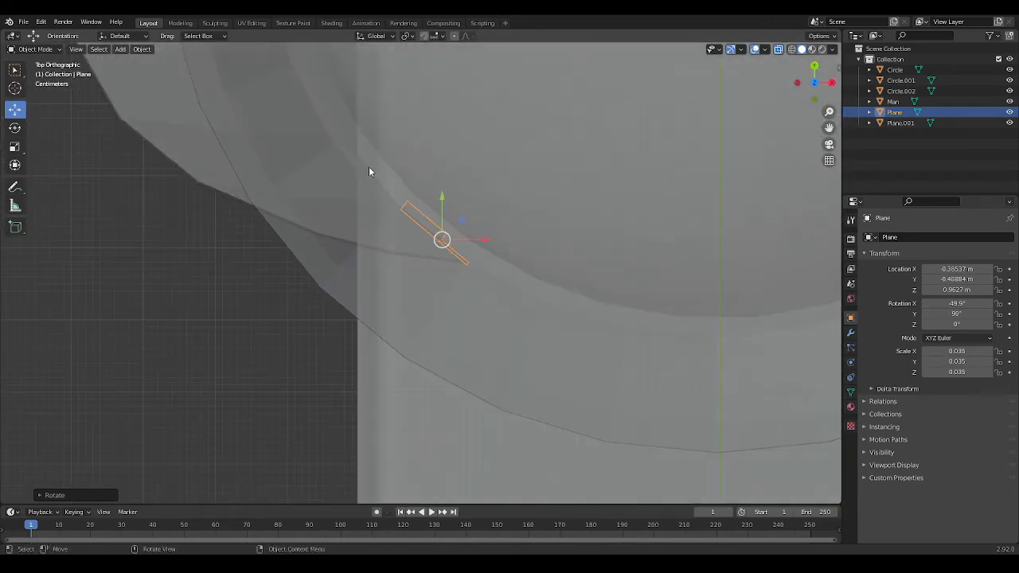
{"action": "scroll", "coordinate": [371, 169], "scroll_direction": "up", "scroll_amount": 5}
{"action": "middle_click_drag", "start_coordinate": [374, 171], "coordinate": [370, 233], "text": "shift"}
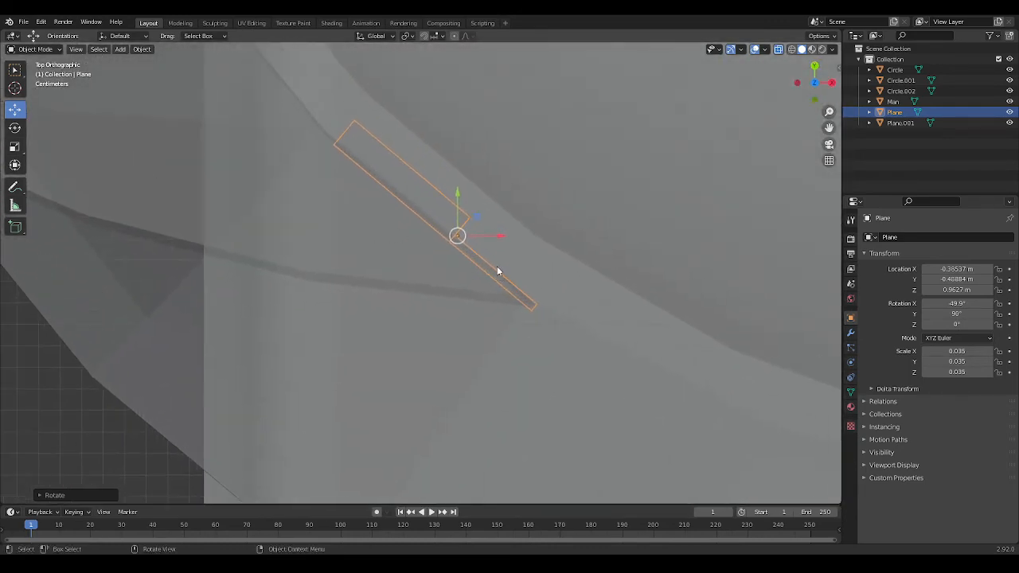
{"action": "left_click", "coordinate": [384, 256]}
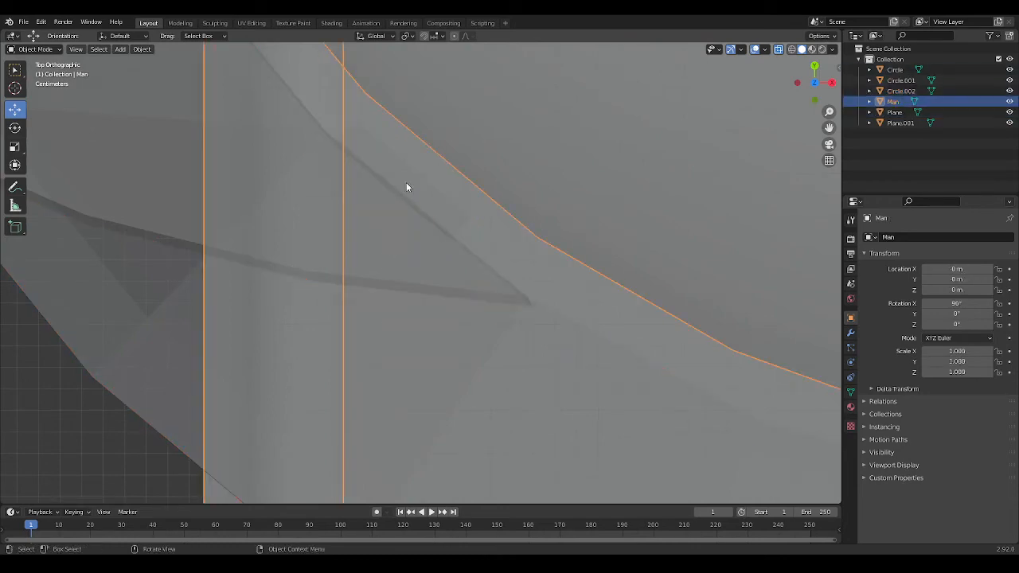
{"action": "scroll", "coordinate": [451, 162], "scroll_direction": "down", "scroll_amount": 2}
{"action": "middle_click_drag", "start_coordinate": [451, 159], "coordinate": [428, 91]}
{"action": "left_click", "coordinate": [422, 224]}
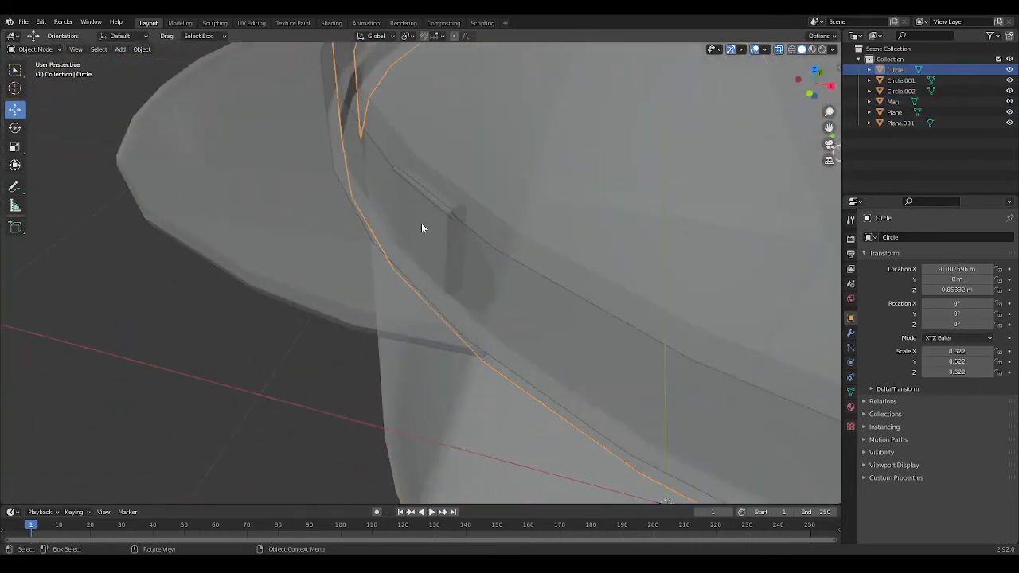
{"action": "middle_click_drag", "start_coordinate": [422, 225], "coordinate": [447, 228]}
{"action": "left_click", "coordinate": [442, 228]}
{"action": "left_click", "coordinate": [437, 214]}
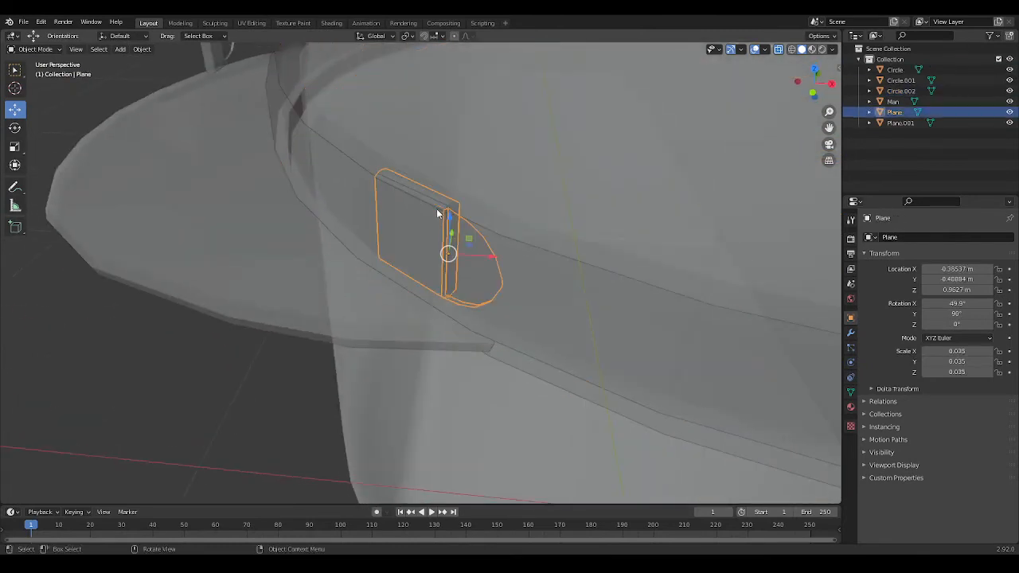
Step: In the top view, nudge the strap tab to about X -0.389 m, Y -0.488 m to fit it against the cap band
{"action": "left_click", "coordinate": [813, 70]}
{"action": "middle_click_drag", "start_coordinate": [401, 149], "coordinate": [429, 160], "text": "shift"}
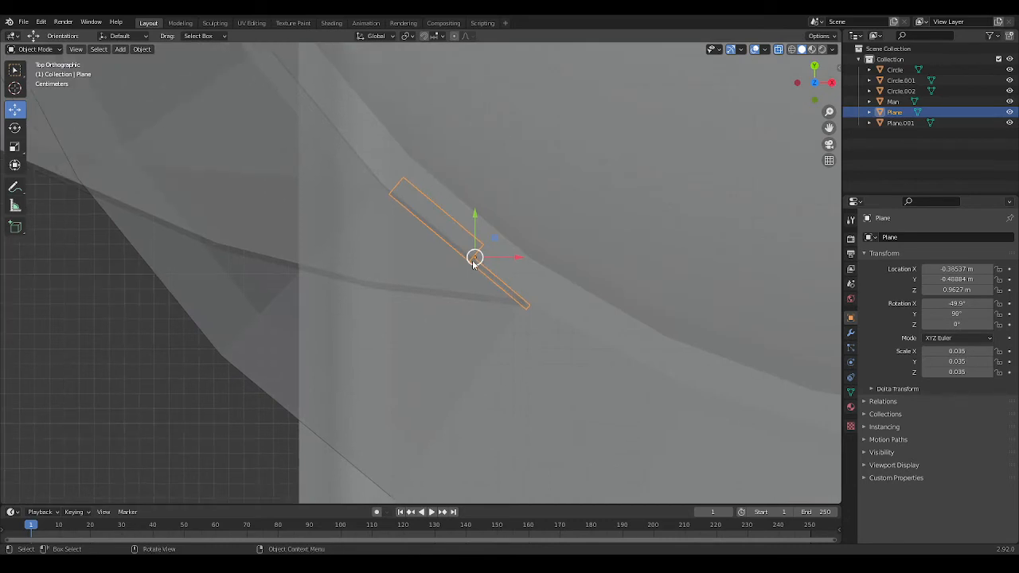
{"action": "left_click_drag", "start_coordinate": [474, 263], "coordinate": [468, 256]}
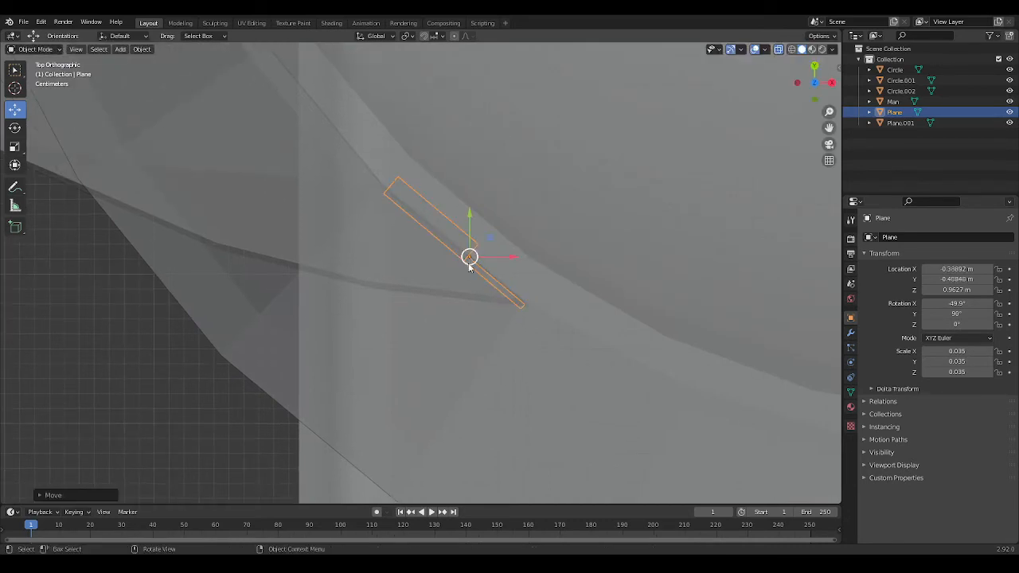
Step: Hide the cap's main body object, Circle, to expose the strap band and the tab beside the visor
{"action": "middle_click_drag", "start_coordinate": [780, 50], "coordinate": [692, 113]}
{"action": "scroll", "coordinate": [673, 189], "scroll_direction": "down", "scroll_amount": 4}
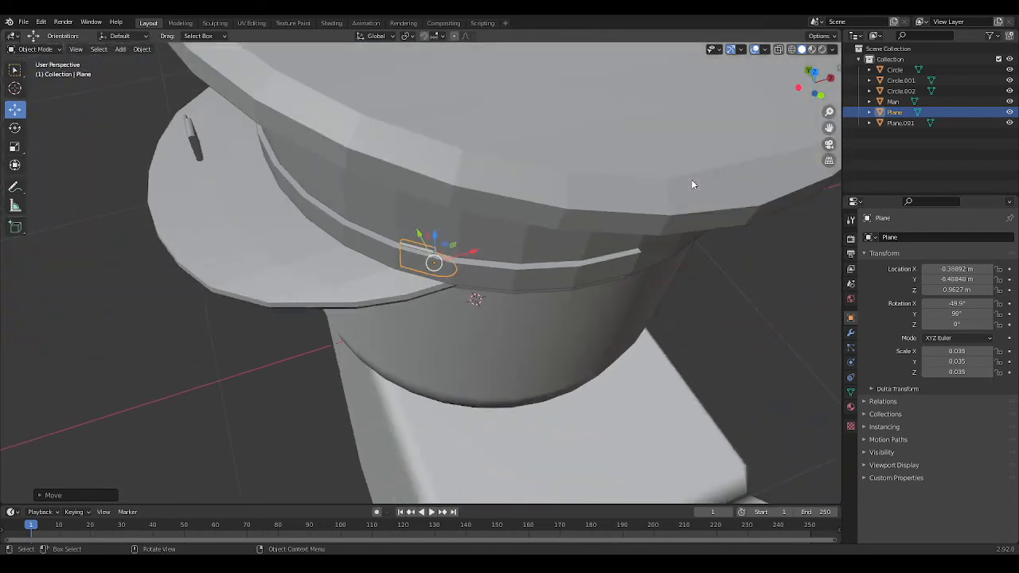
{"action": "left_click", "coordinate": [895, 70]}
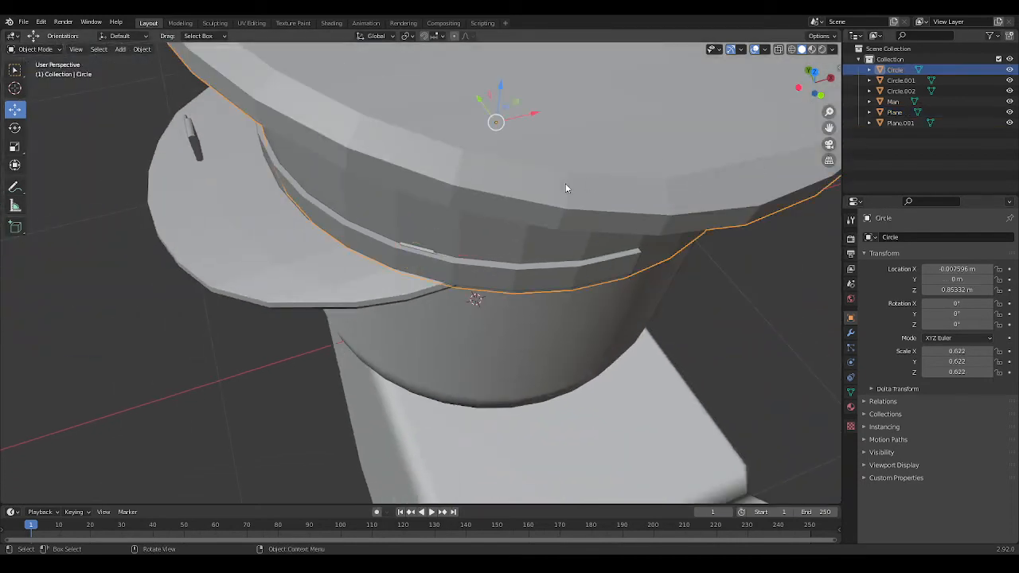
{"action": "left_click", "coordinate": [1009, 70]}
Step: In the top view, move the strap tab outward onto the strap band, at about X -0.400 m, Y -0.496 m
{"action": "left_click", "coordinate": [814, 71]}
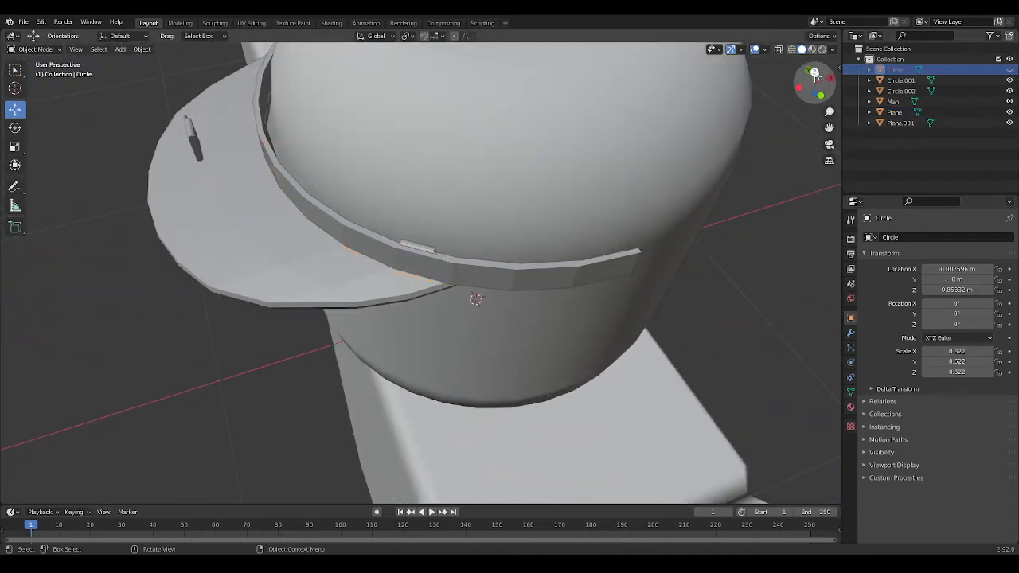
{"action": "left_click", "coordinate": [436, 247]}
{"action": "scroll", "coordinate": [435, 247], "scroll_direction": "up", "scroll_amount": 1}
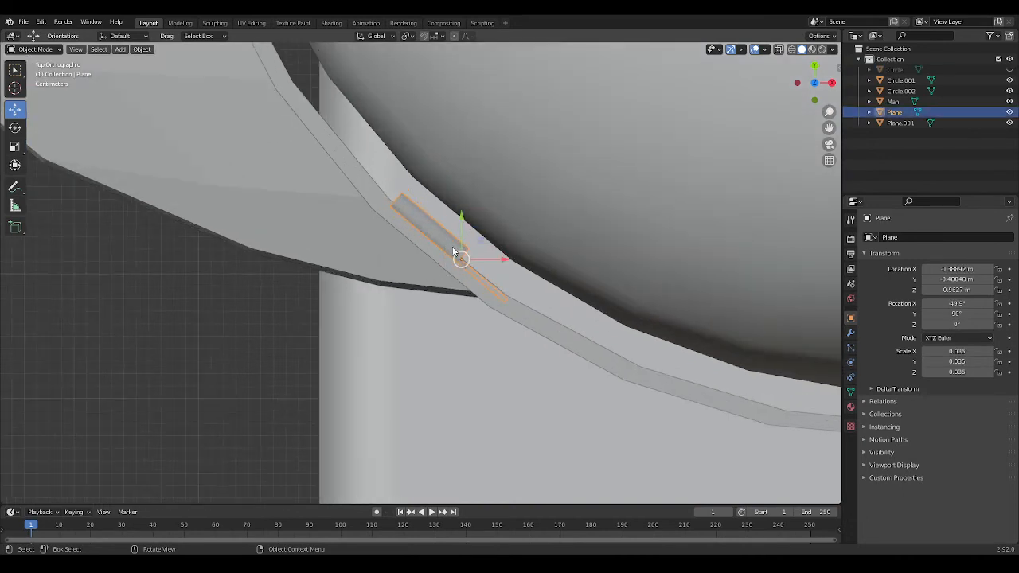
{"action": "key", "text": "g"}
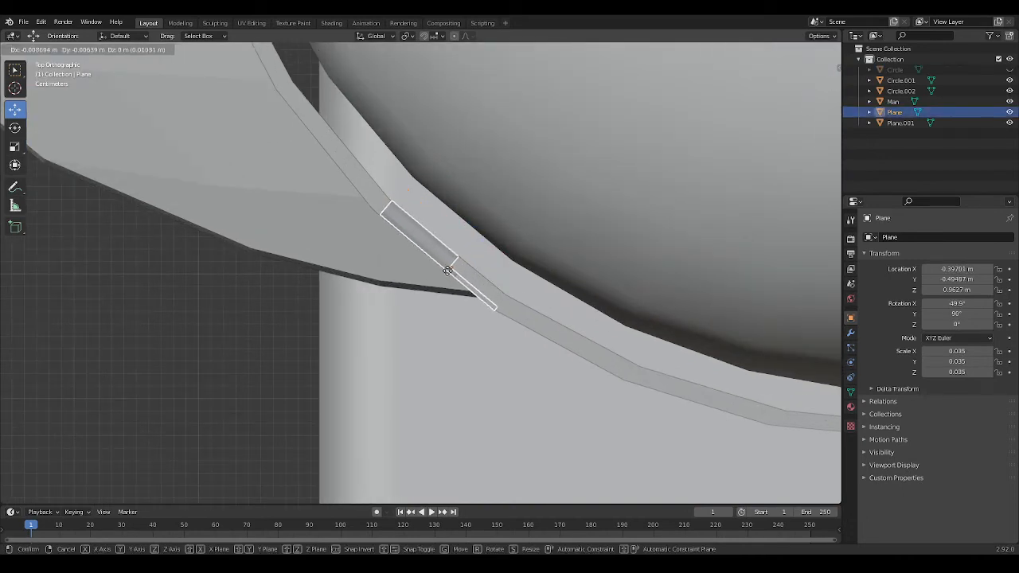
{"action": "left_click", "coordinate": [444, 272]}
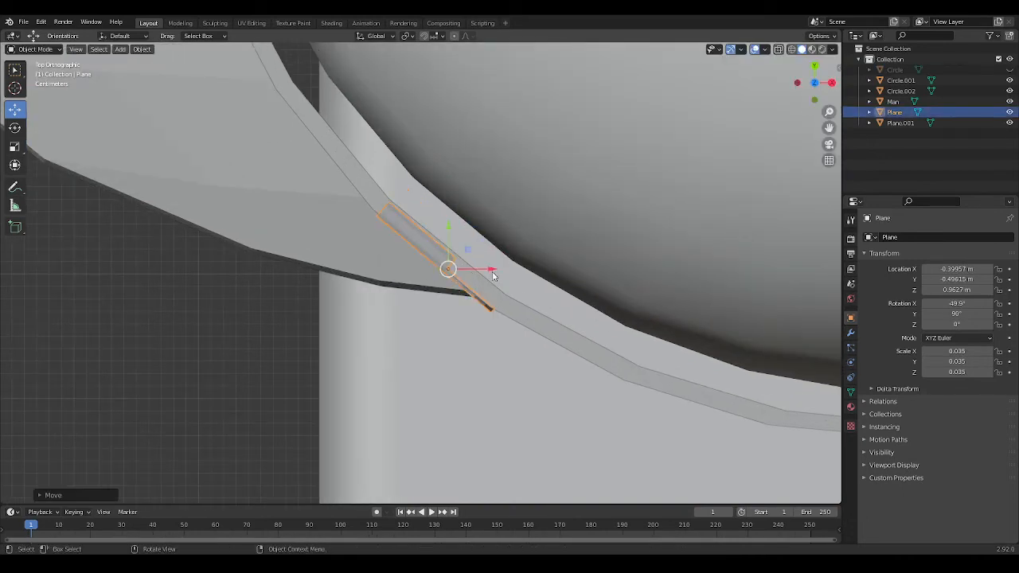
Step: In Edit Mode with X-ray on, move the tab loop's innermost edge about 0.0027 m in X and Y toward the head
{"action": "scroll", "coordinate": [562, 269], "scroll_direction": "up", "scroll_amount": 3}
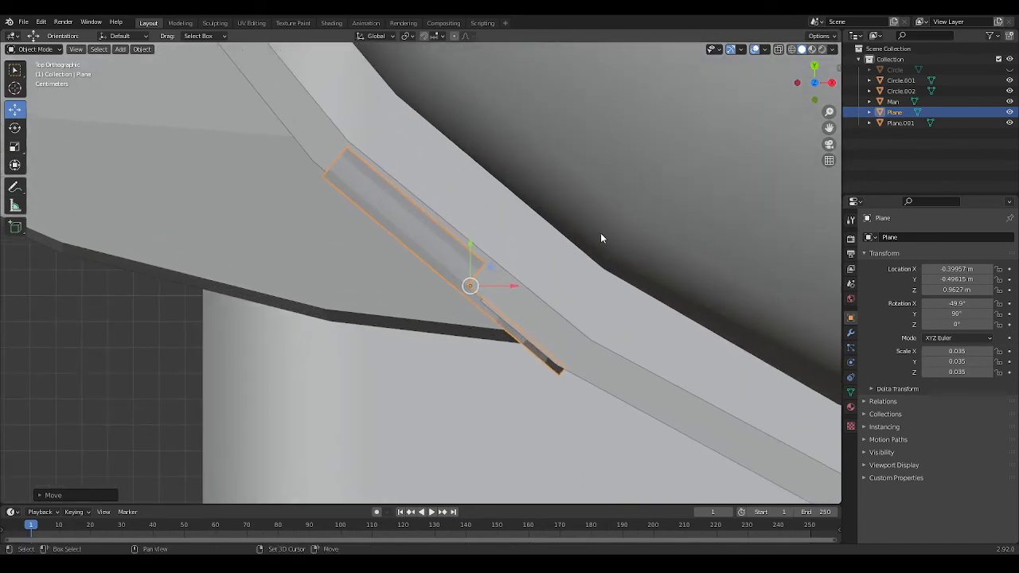
{"action": "key", "text": "Tab"}
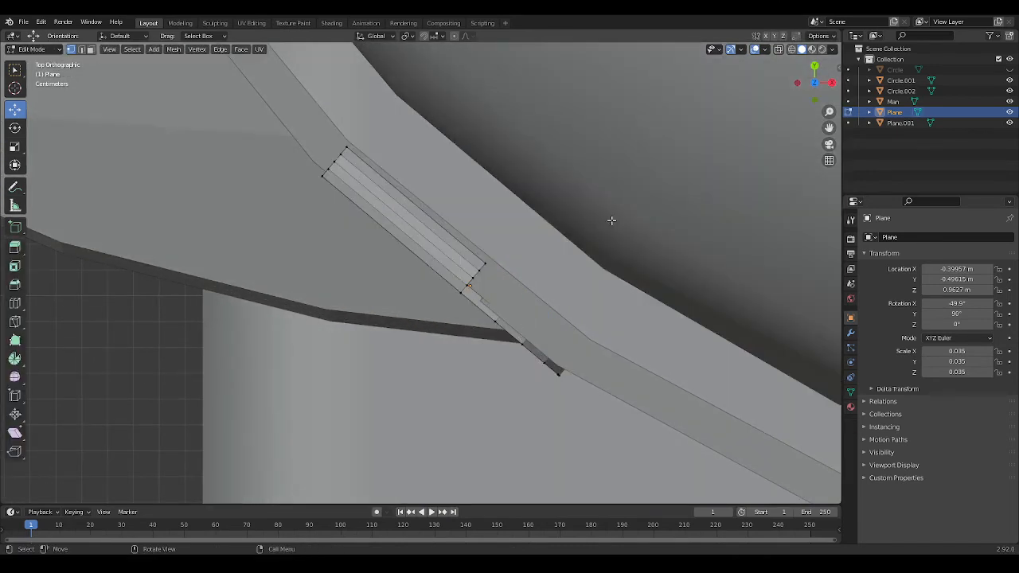
{"action": "left_click", "coordinate": [778, 49]}
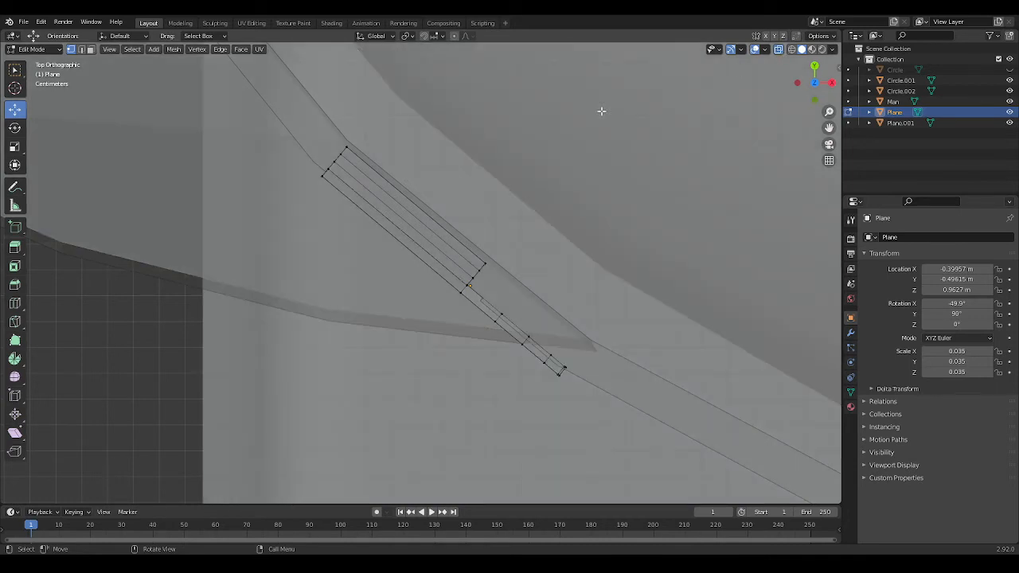
{"action": "left_click", "coordinate": [348, 148]}
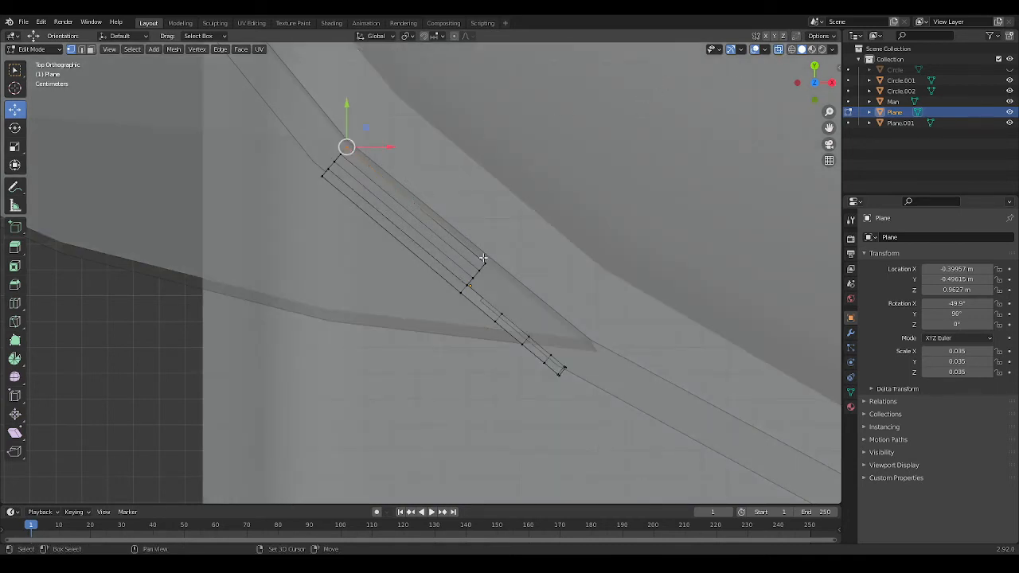
{"action": "left_click", "coordinate": [483, 259], "text": "shift"}
{"action": "key", "text": "g"}
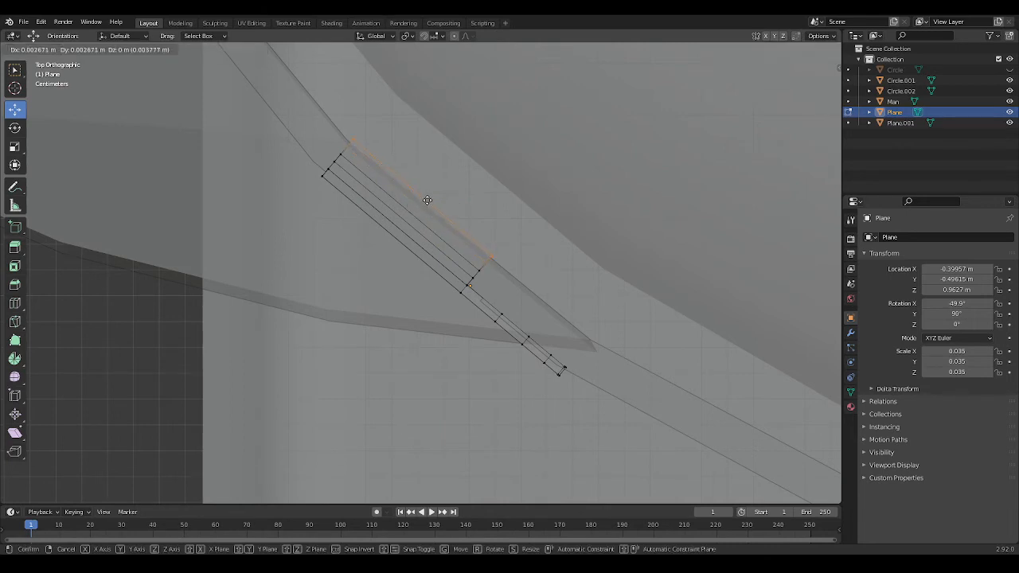
{"action": "left_click", "coordinate": [428, 200]}
{"action": "key", "text": "alt+a"}
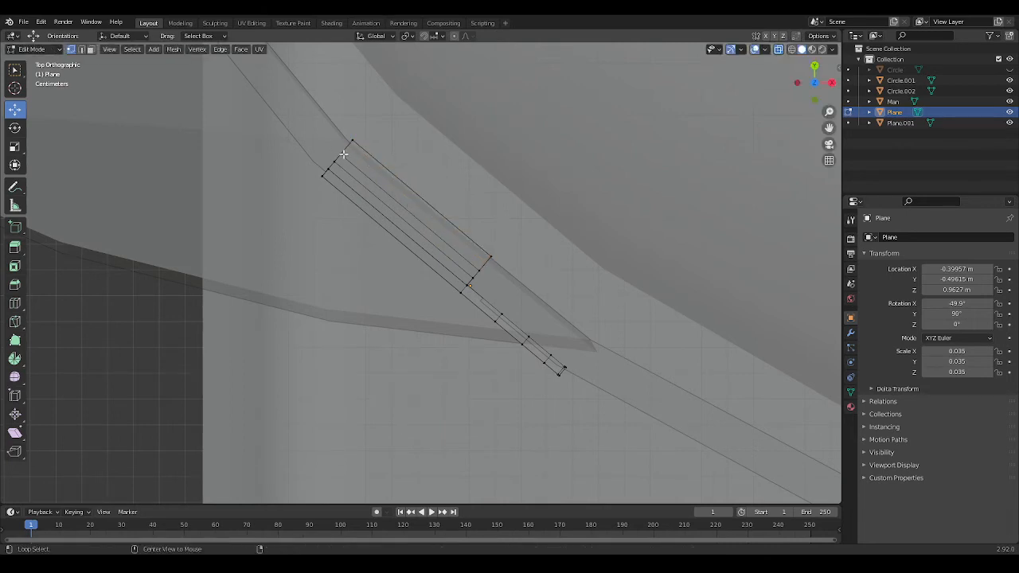
Step: Shift the next two lengthwise edges of the tab's loop slightly toward the widened inner edge, and finish the mesh editing
{"action": "left_click", "coordinate": [340, 154]}
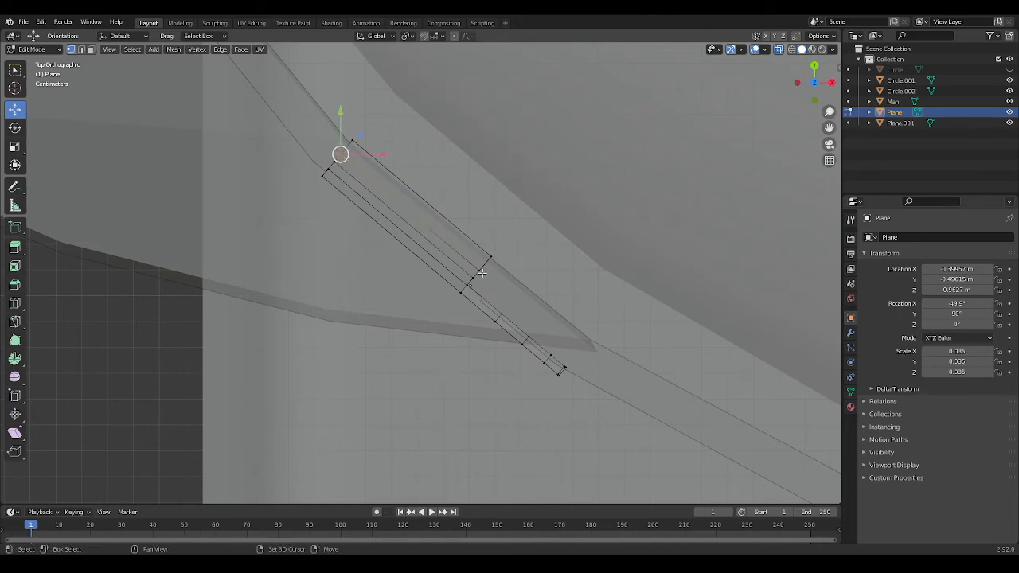
{"action": "left_click", "coordinate": [419, 231], "text": "alt"}
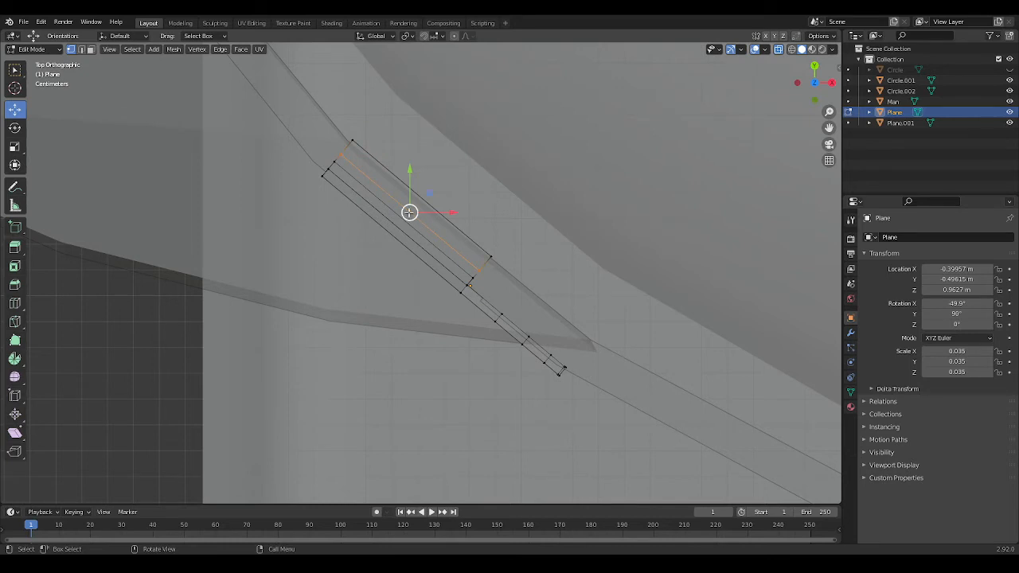
{"action": "left_click_drag", "start_coordinate": [409, 211], "coordinate": [414, 207]}
{"action": "left_click_drag", "start_coordinate": [328, 155], "coordinate": [342, 164], "text": "shift"}
{"action": "left_click_drag", "start_coordinate": [467, 266], "coordinate": [479, 285], "text": "shift"}
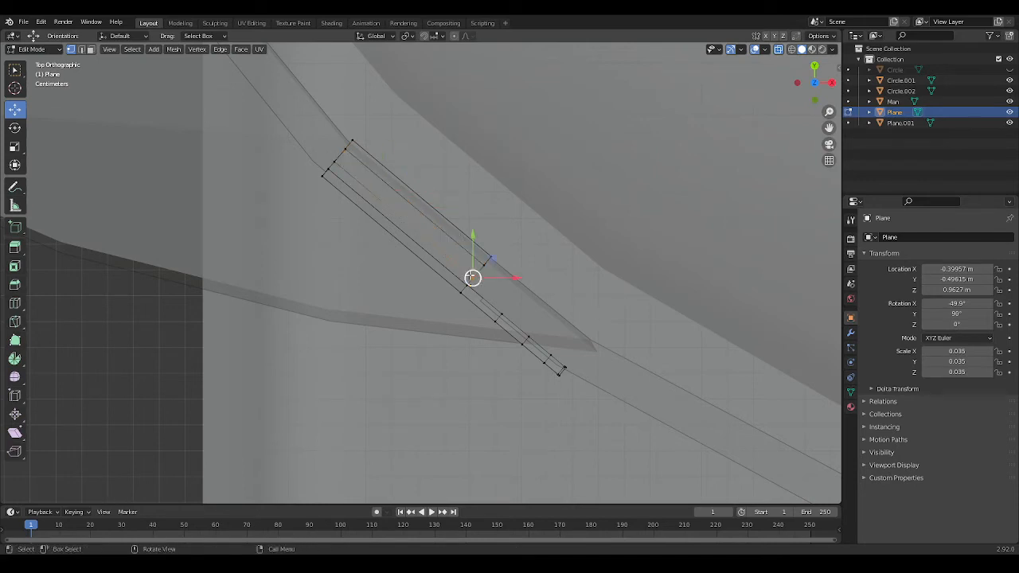
{"action": "left_click_drag", "start_coordinate": [327, 155], "coordinate": [342, 166], "text": "shift"}
{"action": "left_click_drag", "start_coordinate": [403, 219], "coordinate": [407, 218]}
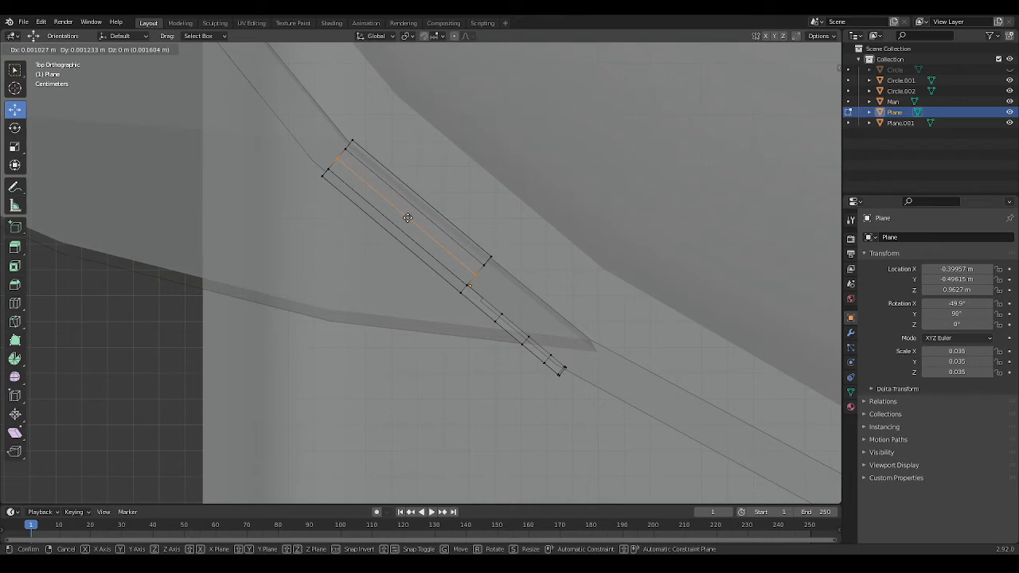
{"action": "left_click_drag", "start_coordinate": [406, 216], "coordinate": [448, 213]}
{"action": "key", "text": "Tab"}
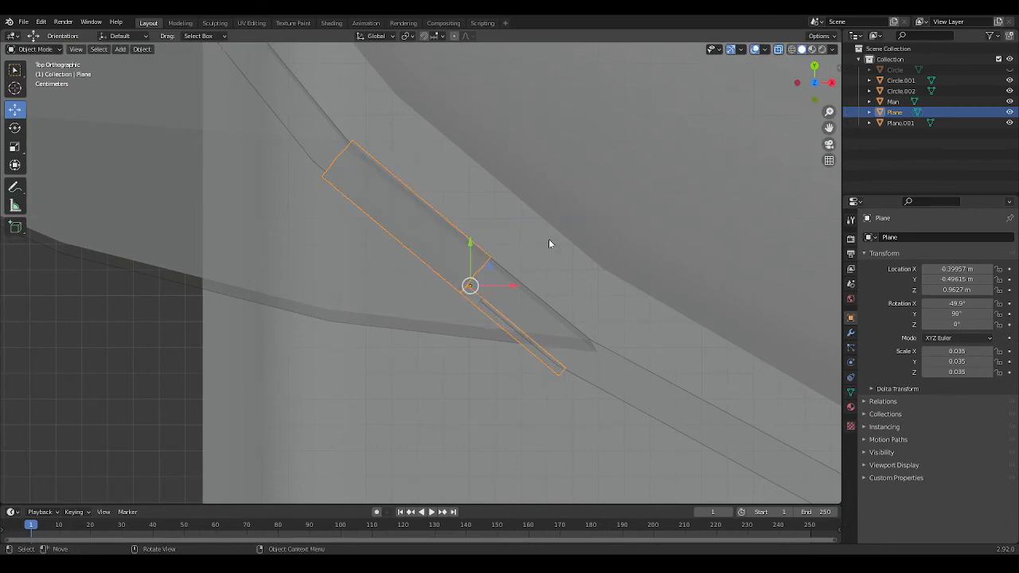
Step: Turn X-ray off and nudge the strap tab along Y to about -0.498 m so it wraps the strap band
{"action": "left_click", "coordinate": [548, 240]}
{"action": "middle_click_drag", "start_coordinate": [548, 240], "coordinate": [472, 186]}
{"action": "left_click", "coordinate": [778, 50]}
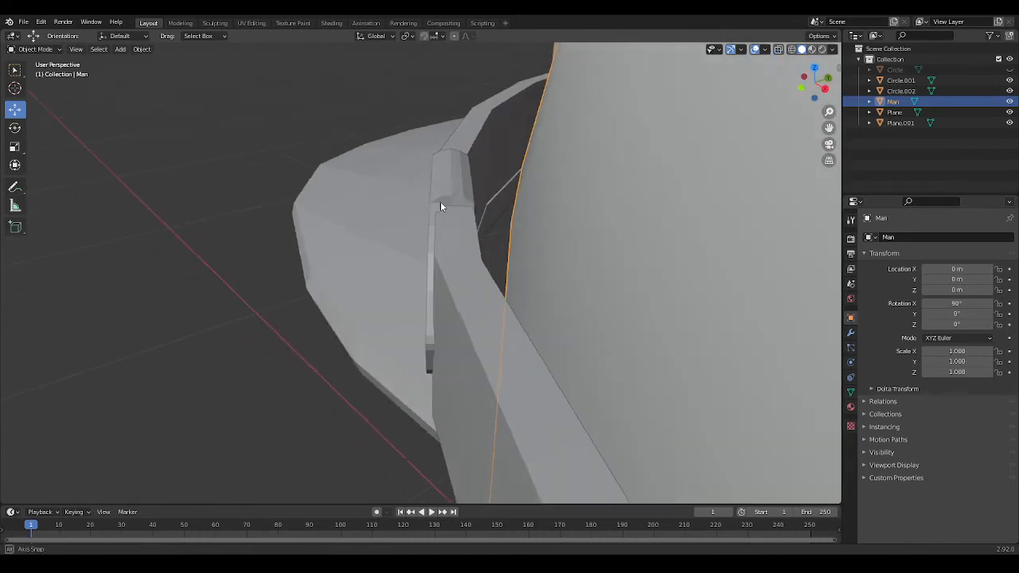
{"action": "left_click", "coordinate": [433, 192]}
{"action": "middle_click_drag", "start_coordinate": [437, 282], "coordinate": [470, 306]}
{"action": "left_click_drag", "start_coordinate": [469, 270], "coordinate": [472, 268]}
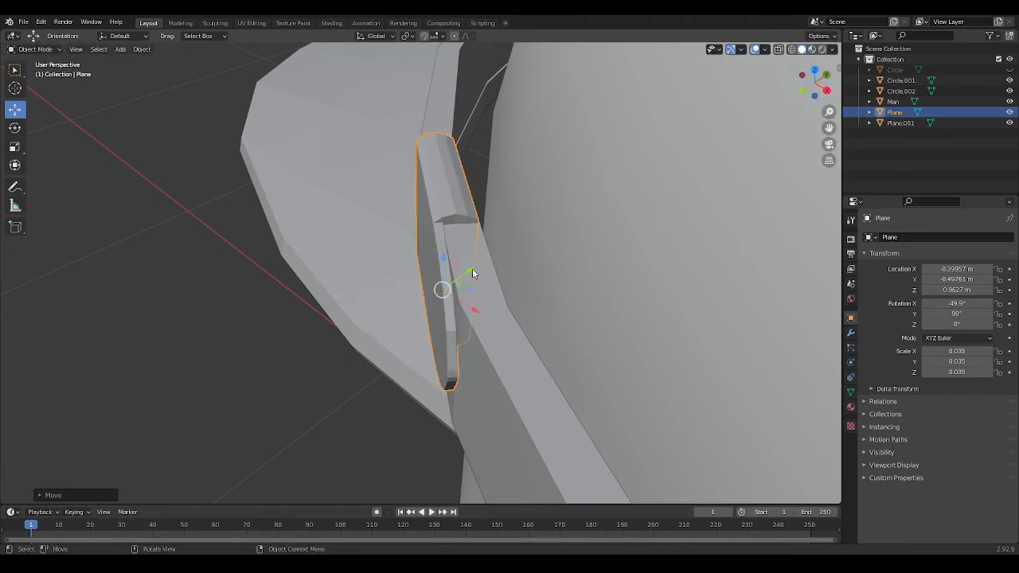
{"action": "mouse_move", "coordinate": [471, 268]}
{"action": "middle_mouse_down"}
{"action": "mouse_move", "coordinate": [597, 228]}
{"action": "mouse_move", "coordinate": [466, 257]}
{"action": "mouse_move", "coordinate": [502, 273]}
{"action": "mouse_move", "coordinate": [456, 281]}
{"action": "middle_mouse_up"}
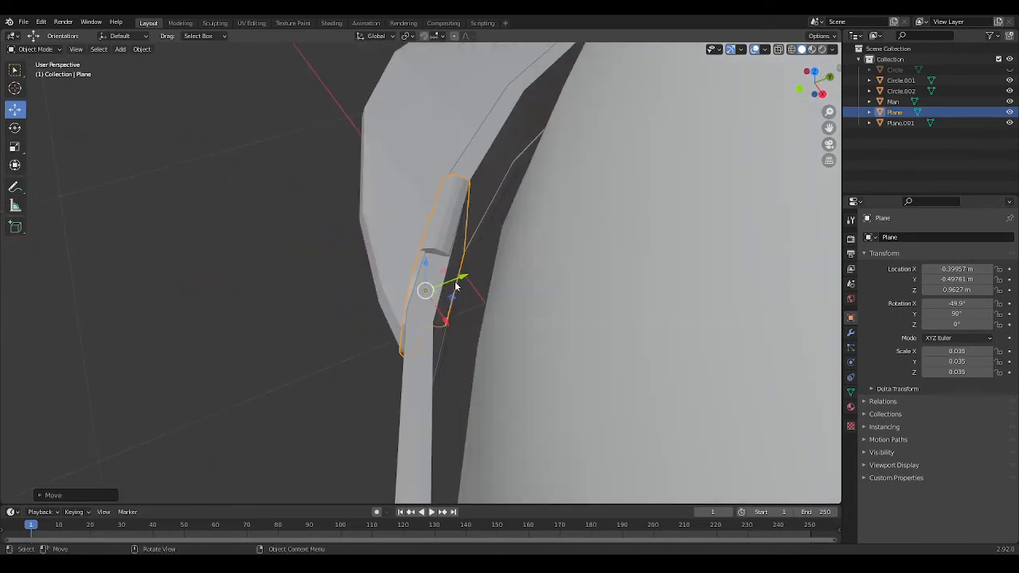
{"action": "left_click_drag", "start_coordinate": [461, 277], "coordinate": [461, 278]}
{"action": "middle_click_drag", "start_coordinate": [462, 278], "coordinate": [462, 320]}
Step: Duplicate the strap tab and move the copy off the band along Y to about -0.597 m
{"action": "key", "text": "shift+d"}
{"action": "key", "text": "Escape"}
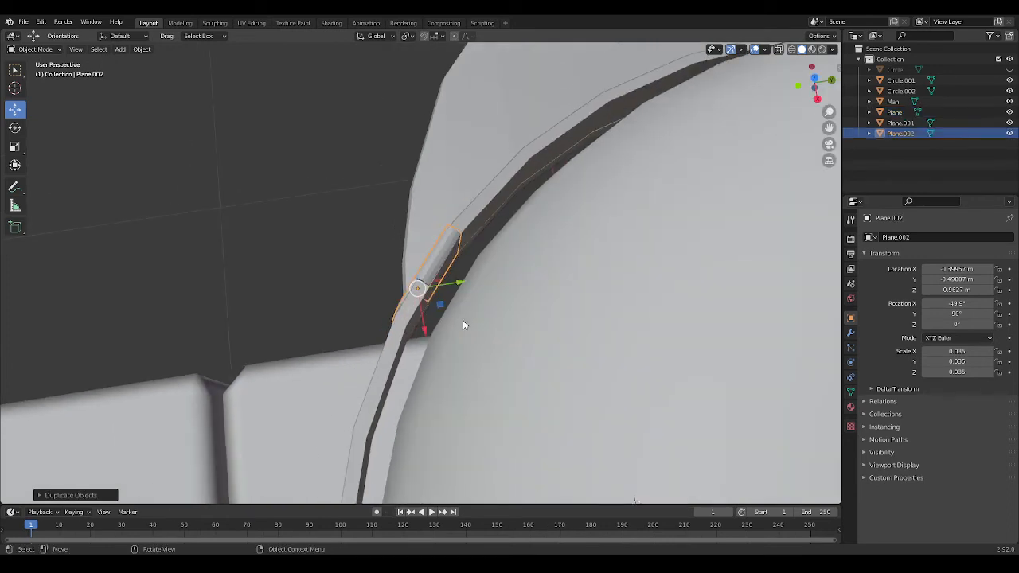
{"action": "left_click_drag", "start_coordinate": [456, 287], "coordinate": [351, 297]}
Step: Try mirroring the duplicated strap tab along the global X axis
{"action": "right_click", "coordinate": [352, 296]}
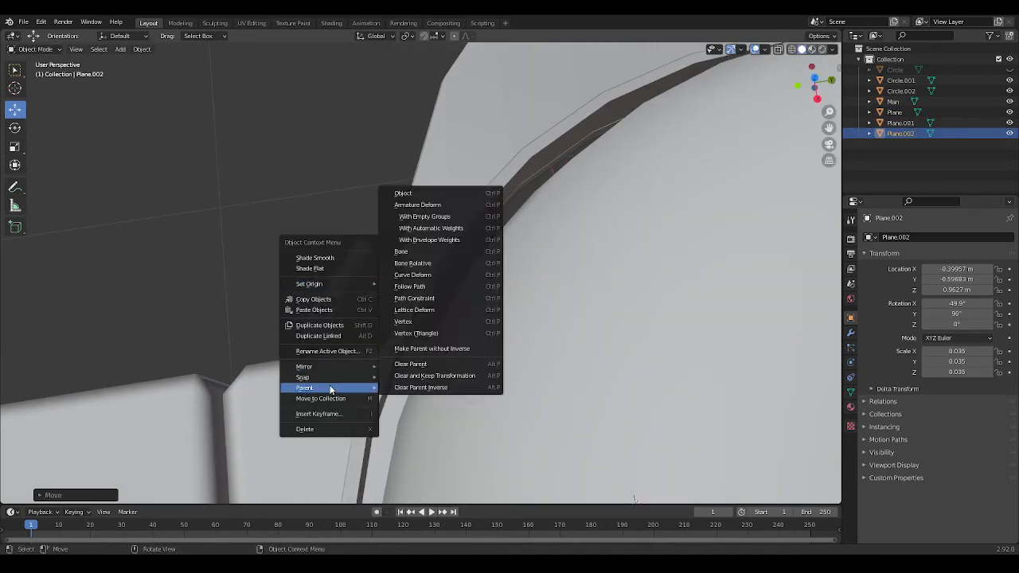
{"action": "mouse_move", "coordinate": [336, 369]}
{"action": "left_click", "coordinate": [405, 382]}
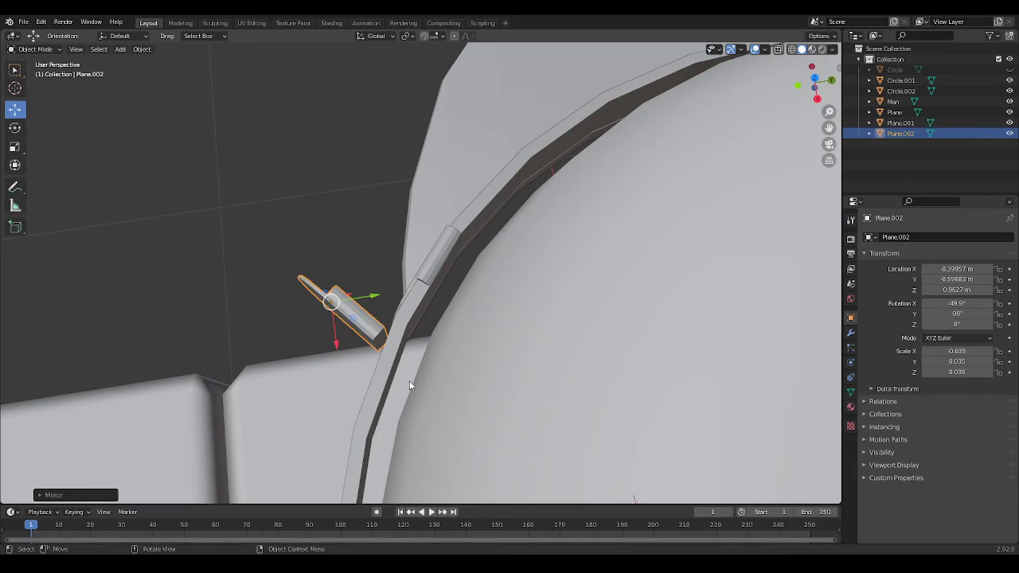
{"action": "right_click", "coordinate": [410, 381]}
{"action": "mouse_move", "coordinate": [409, 380]}
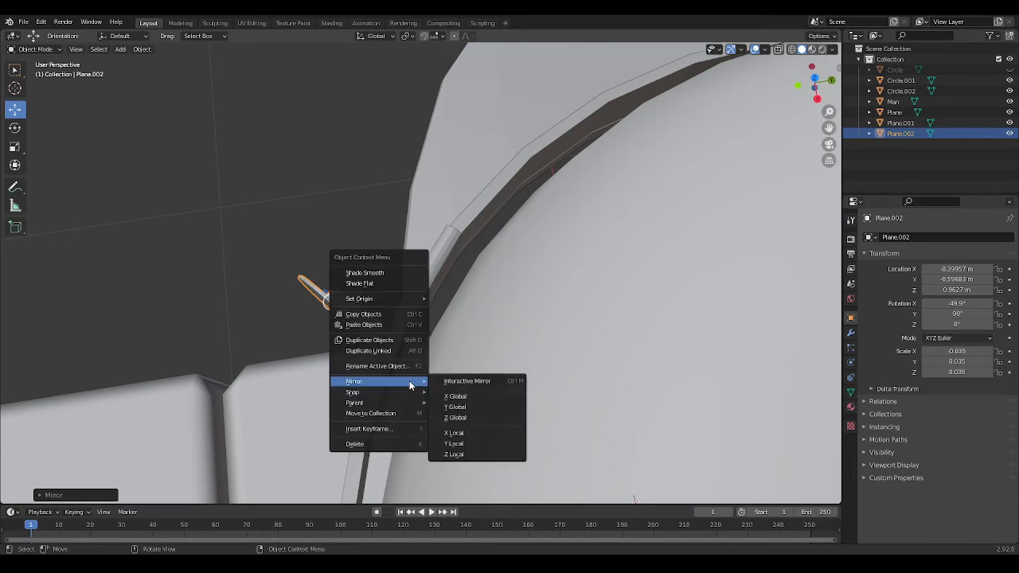
{"action": "key", "text": "ctrl+z"}
Step: Mirror the duplicated strap tab along the global Y axis and move it along Y onto the strap at the visor's opposite end
{"action": "right_click", "coordinate": [488, 315]}
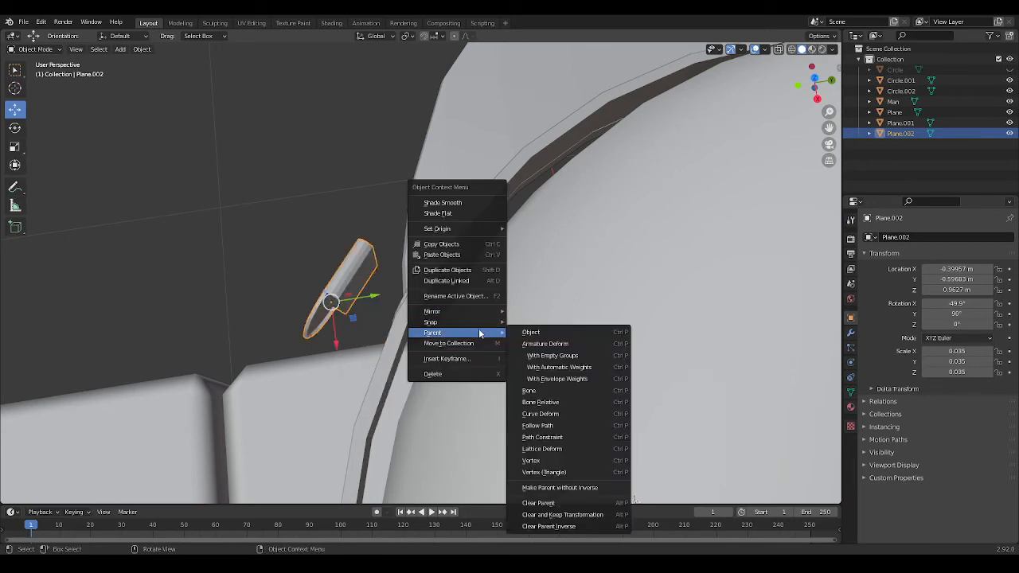
{"action": "mouse_move", "coordinate": [472, 318]}
{"action": "left_click", "coordinate": [556, 337]}
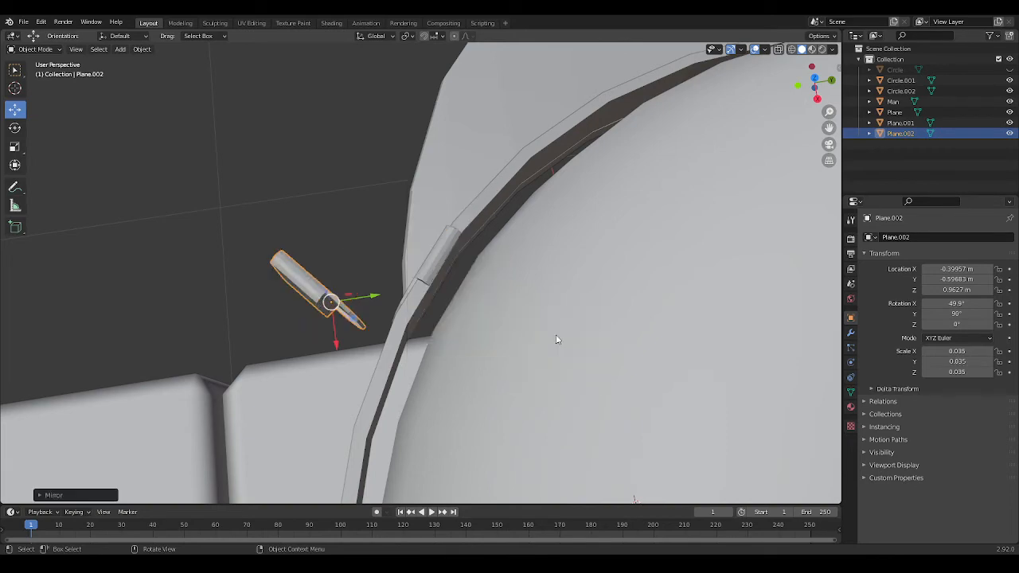
{"action": "left_click_drag", "start_coordinate": [375, 299], "coordinate": [813, 157]}
{"action": "middle_click_drag", "start_coordinate": [691, 70], "coordinate": [554, 321]}
{"action": "left_click_drag", "start_coordinate": [565, 318], "coordinate": [249, 365]}
{"action": "middle_click_drag", "start_coordinate": [249, 365], "coordinate": [655, 281]}
Step: Delete the leftover strap tab, Plane.001, on the visor and unhide the cap's main body, Circle
{"action": "left_click", "coordinate": [624, 300]}
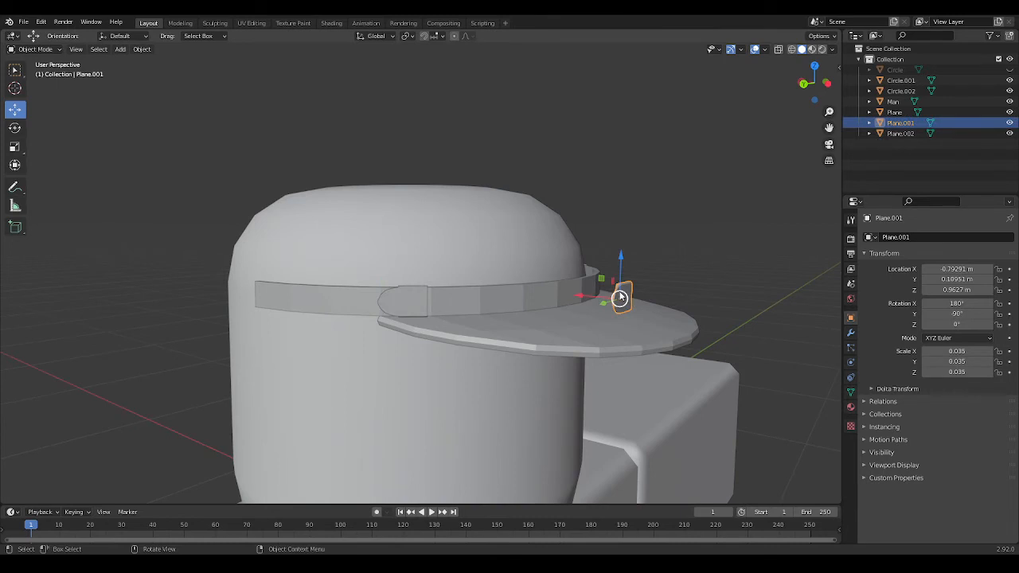
{"action": "key", "text": "Delete"}
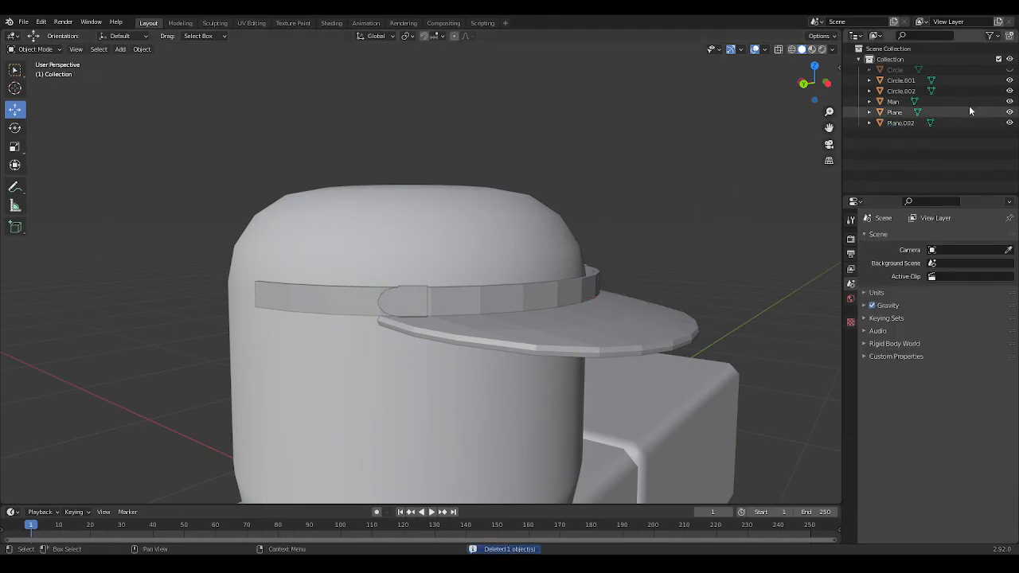
{"action": "left_click", "coordinate": [1010, 69]}
Step: Add a UV sphere and reduce its radius to about 0.21 m
{"action": "middle_click_drag", "start_coordinate": [589, 202], "coordinate": [611, 242]}
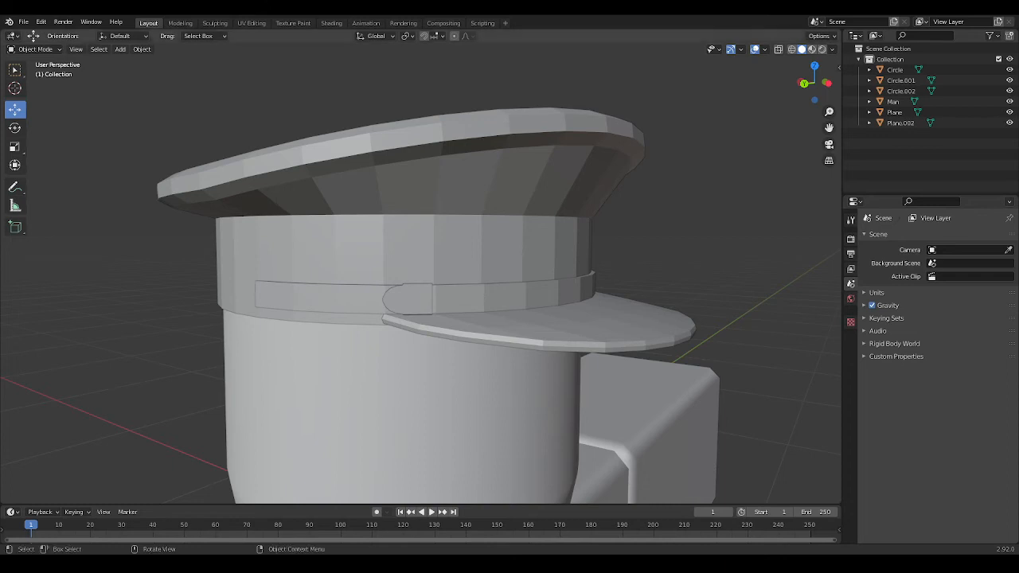
{"action": "middle_click_drag", "start_coordinate": [707, 194], "coordinate": [759, 188]}
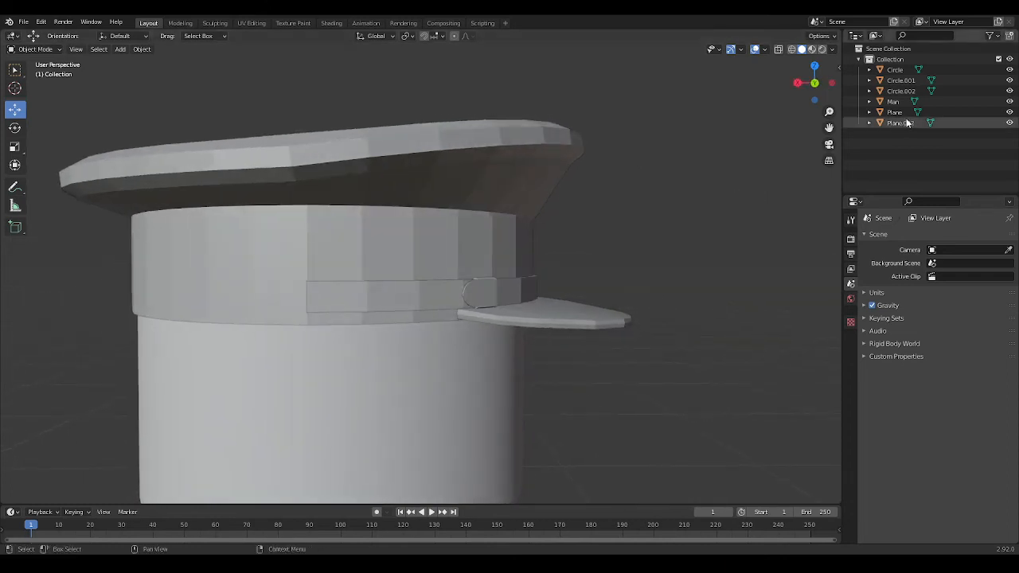
{"action": "left_click", "coordinate": [815, 82]}
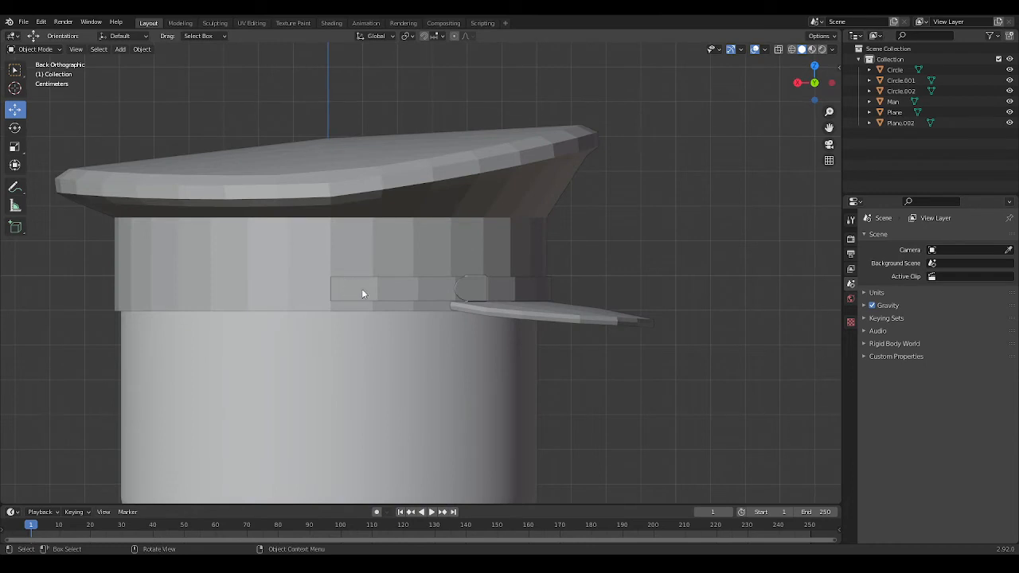
{"action": "scroll", "coordinate": [355, 295], "scroll_direction": "up", "scroll_amount": 2}
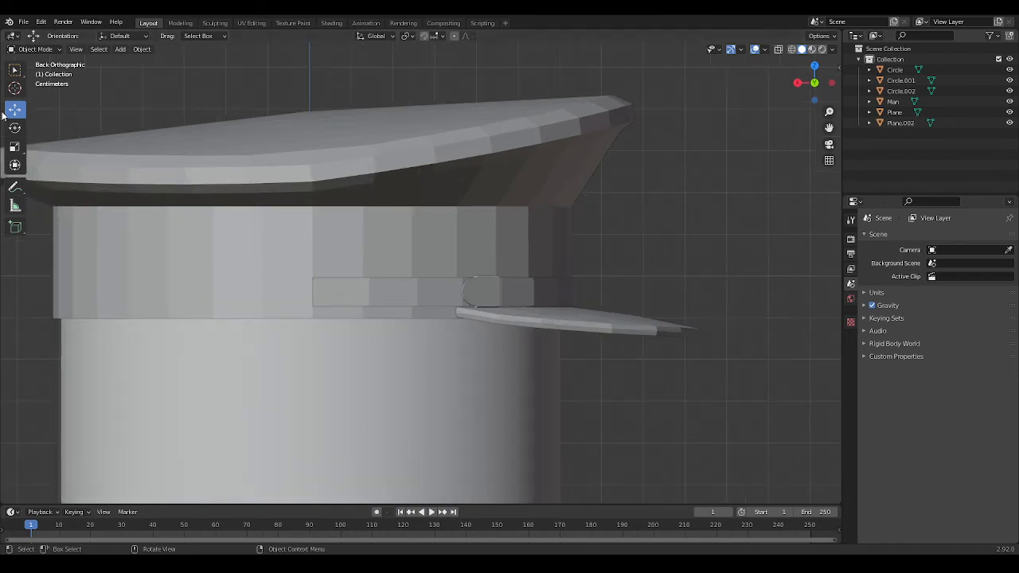
{"action": "left_click", "coordinate": [119, 49]}
{"action": "mouse_move", "coordinate": [131, 61]}
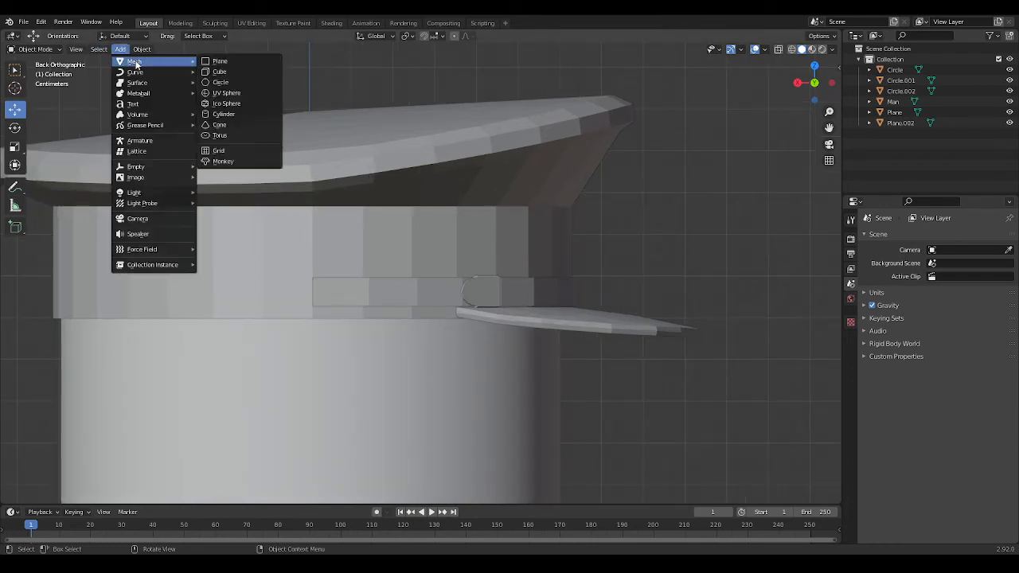
{"action": "left_click", "coordinate": [248, 94]}
{"action": "middle_click_drag", "start_coordinate": [245, 94], "coordinate": [486, 310]}
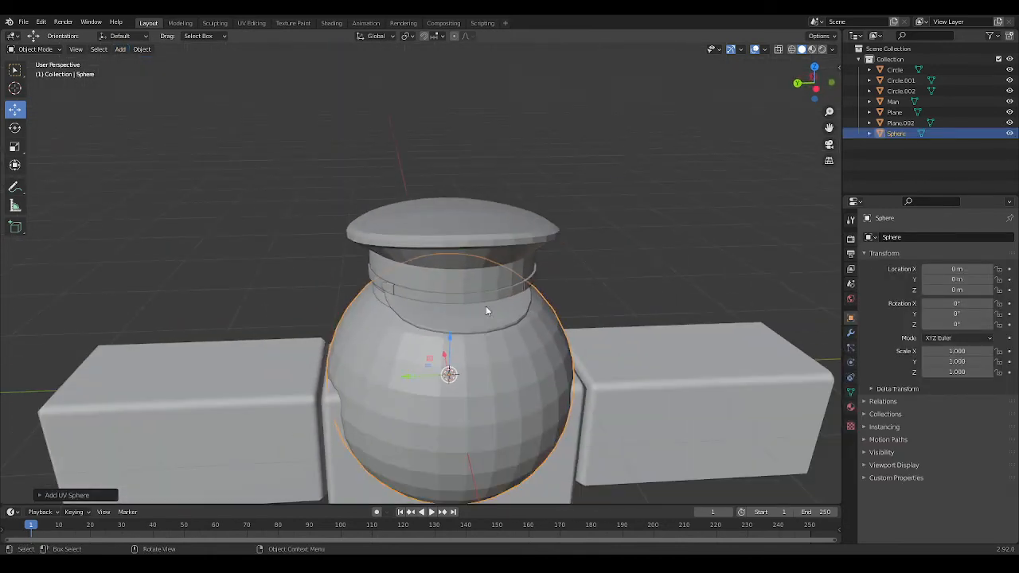
{"action": "left_click", "coordinate": [42, 495]}
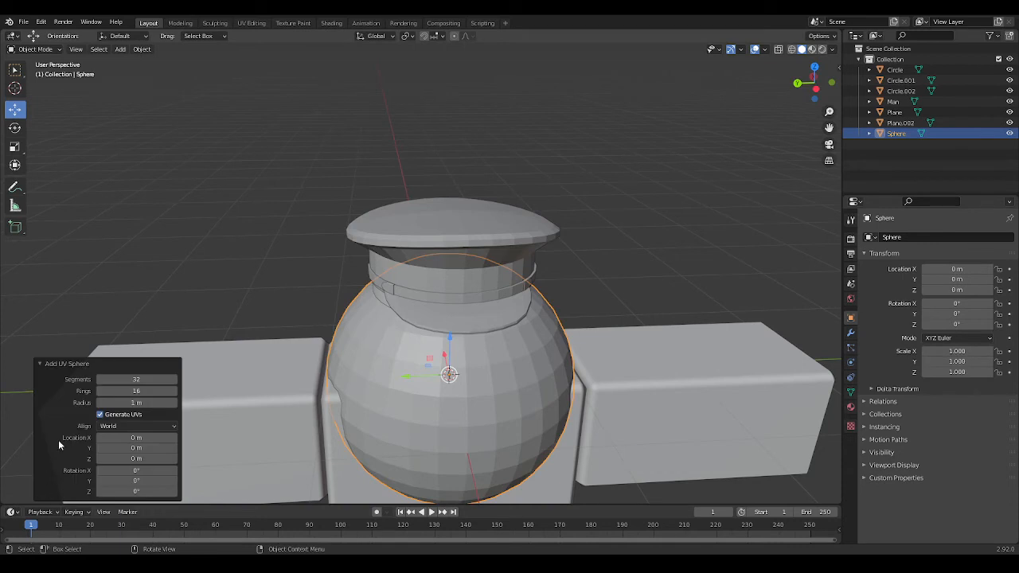
{"action": "left_click_drag", "start_coordinate": [136, 404], "coordinate": [99, 404]}
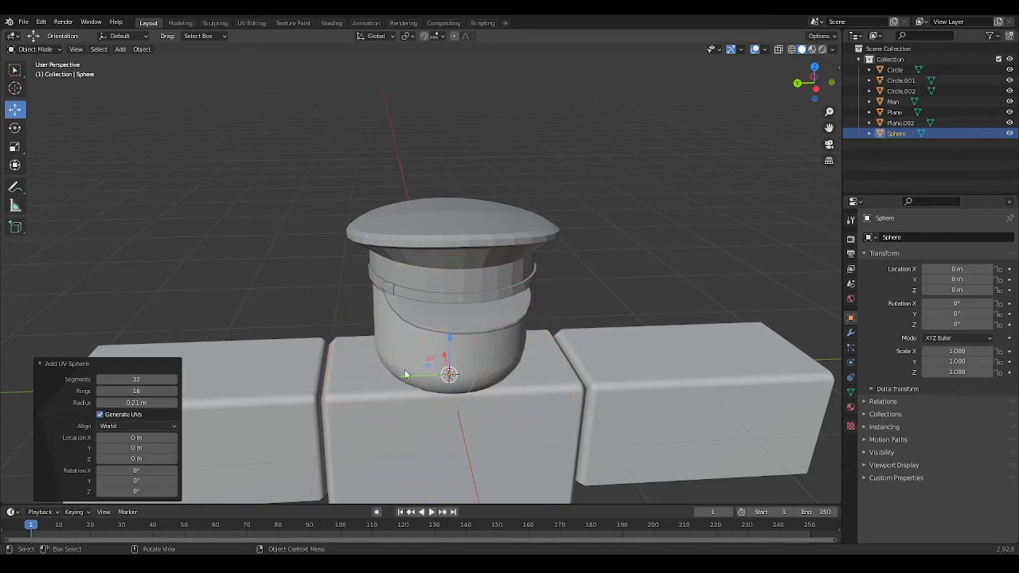
Step: Set the sphere's radius to 0.05 m and hide the Man object so the sphere can be seen
{"action": "left_click", "coordinate": [1009, 102]}
{"action": "middle_click_drag", "start_coordinate": [571, 388], "coordinate": [570, 282]}
{"action": "scroll", "coordinate": [571, 282], "scroll_direction": "up", "scroll_amount": 4}
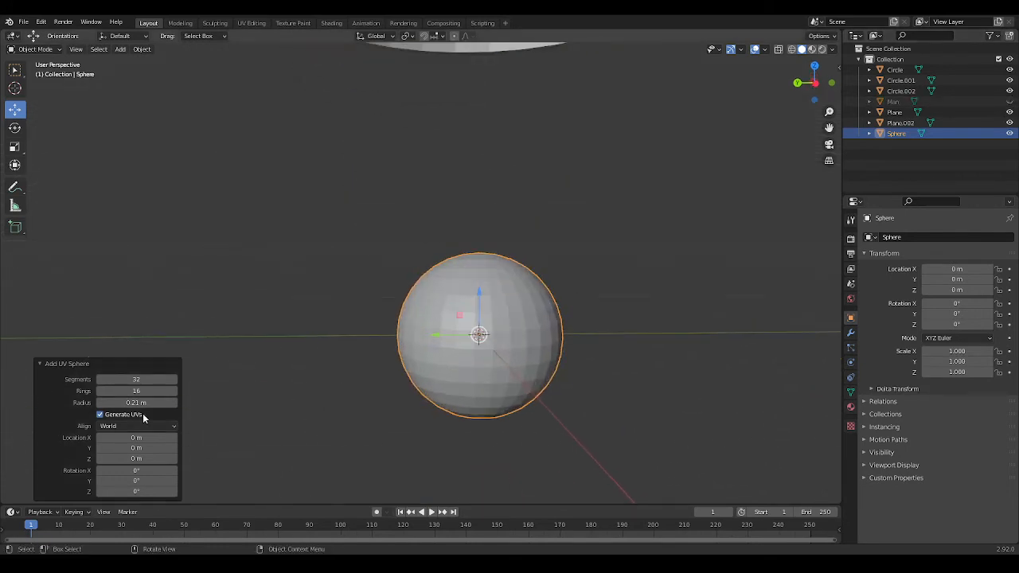
{"action": "left_click_drag", "start_coordinate": [133, 402], "coordinate": [121, 403]}
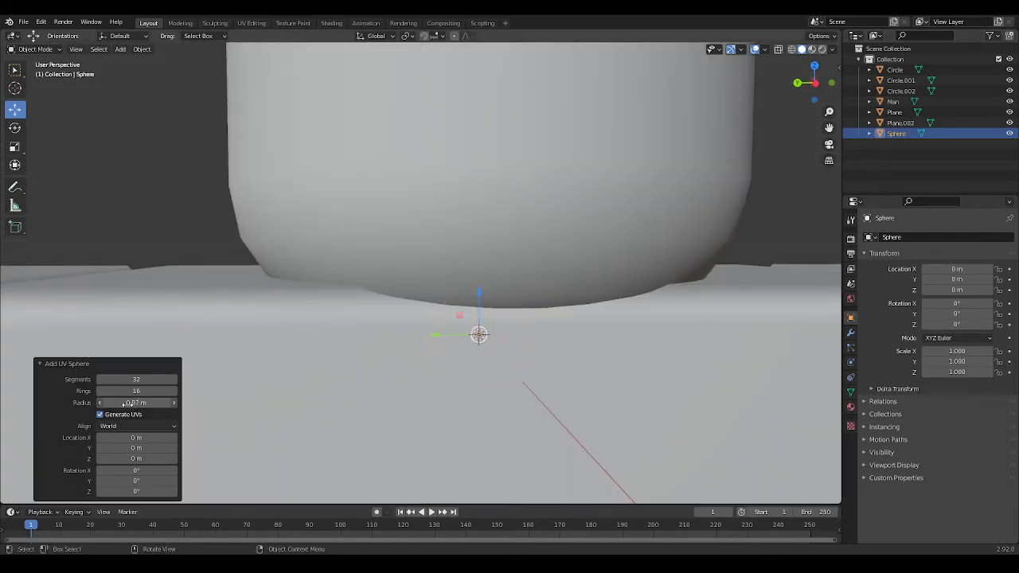
{"action": "left_click", "coordinate": [1010, 135]}
{"action": "middle_click_drag", "start_coordinate": [668, 310], "coordinate": [575, 354]}
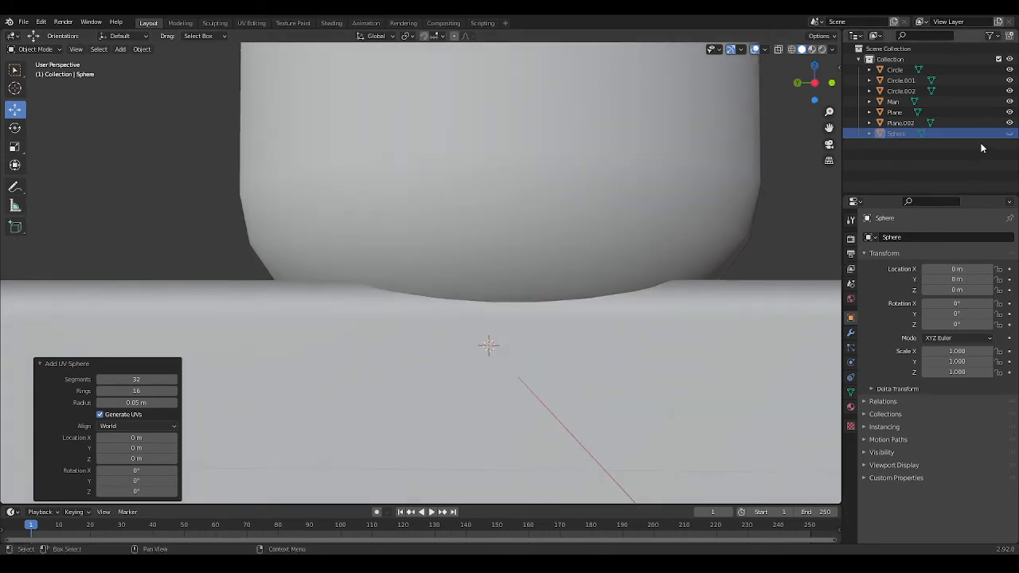
{"action": "left_click", "coordinate": [1010, 134]}
{"action": "left_click", "coordinate": [1010, 101]}
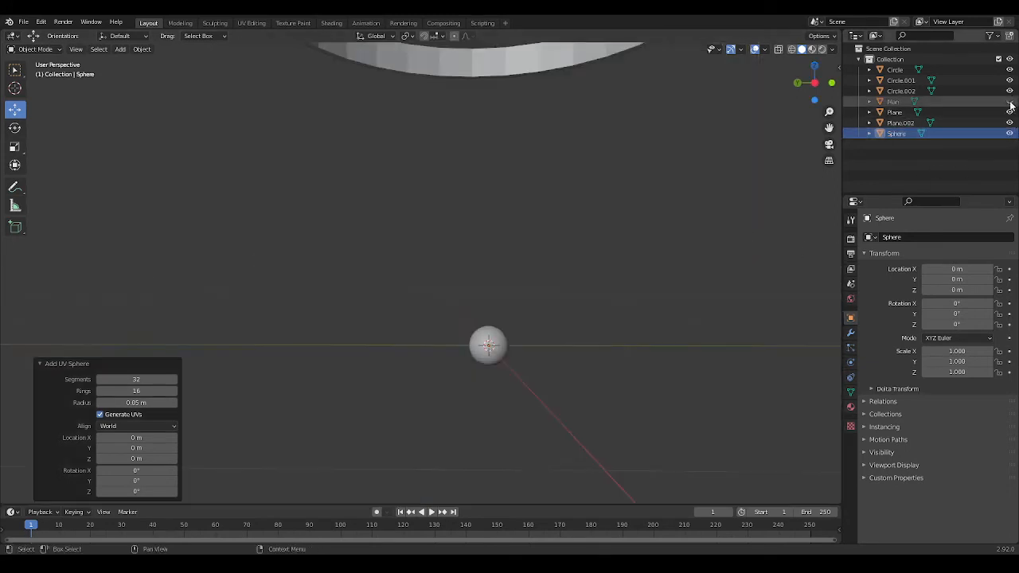
{"action": "middle_click_drag", "start_coordinate": [605, 398], "coordinate": [600, 348]}
Step: Try moving the small sphere about 0.011 m along the Y axis
{"action": "left_click", "coordinate": [497, 293]}
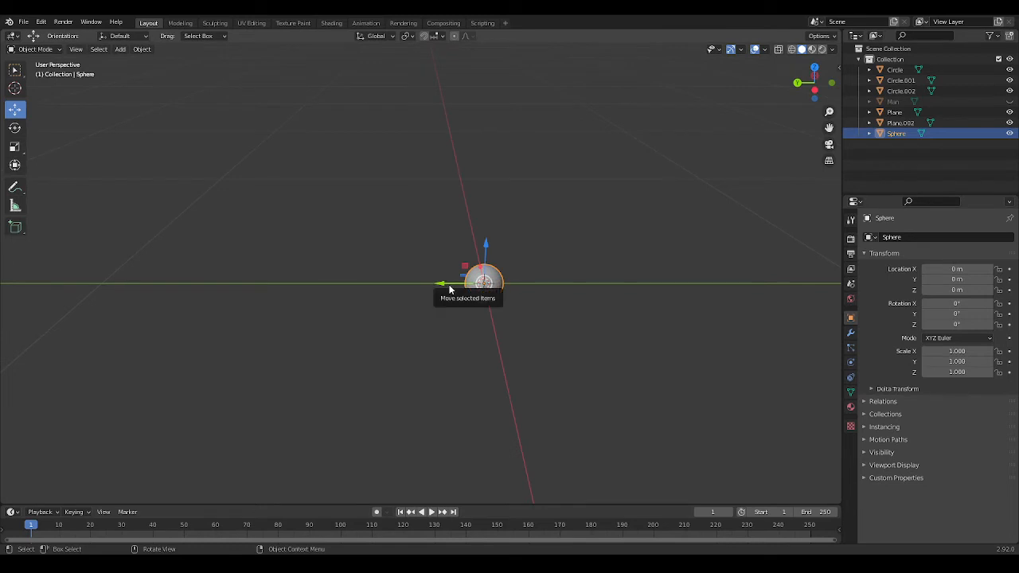
{"action": "left_click_drag", "start_coordinate": [445, 290], "coordinate": [439, 287]}
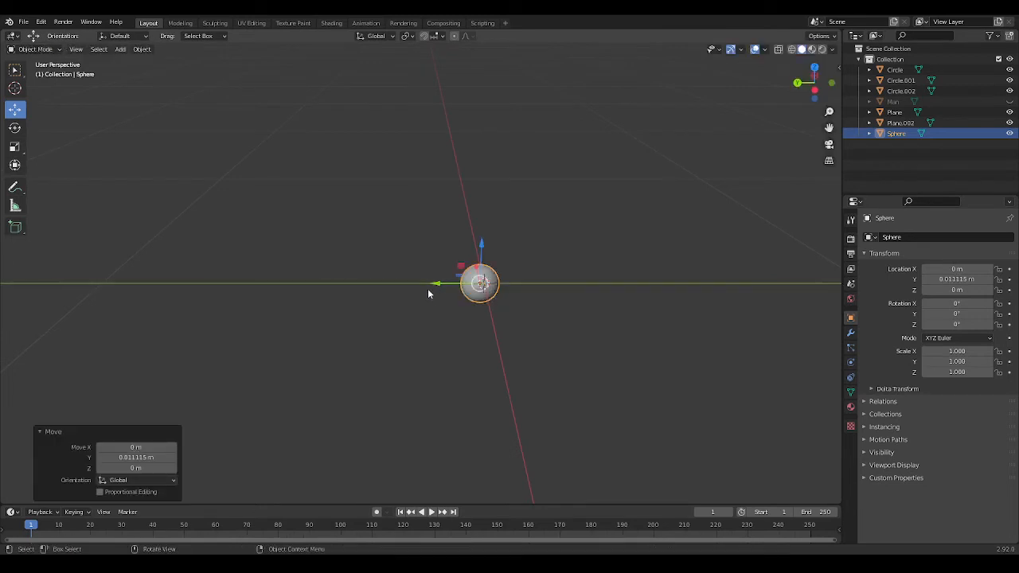
{"action": "key", "text": "ctrl+z"}
Step: Unhide all hidden objects and delete the small sphere at the world origin
{"action": "left_click", "coordinate": [518, 323]}
{"action": "key", "text": "alt+h"}
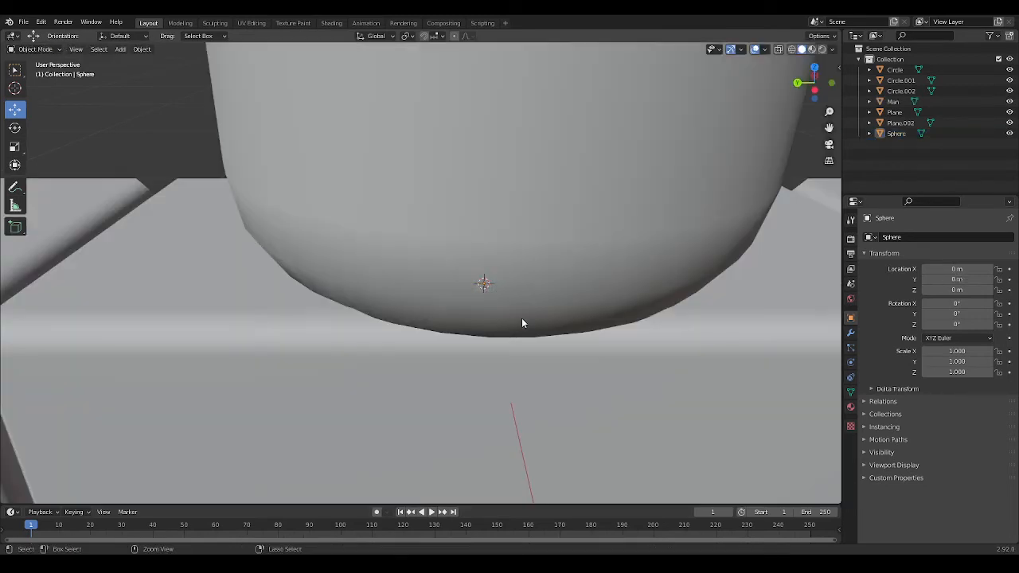
{"action": "scroll", "coordinate": [521, 319], "scroll_direction": "down", "scroll_amount": 4}
{"action": "left_click", "coordinate": [897, 134]}
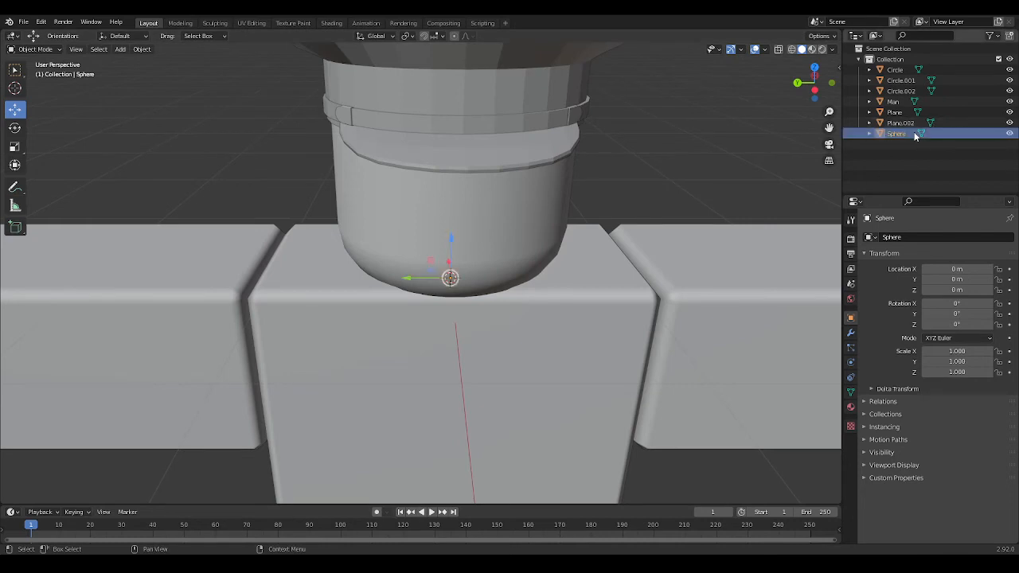
{"action": "key", "text": "x"}
Step: Hide the Man object and add a new UV sphere with a radius of 0.02 m
{"action": "left_click", "coordinate": [1010, 102]}
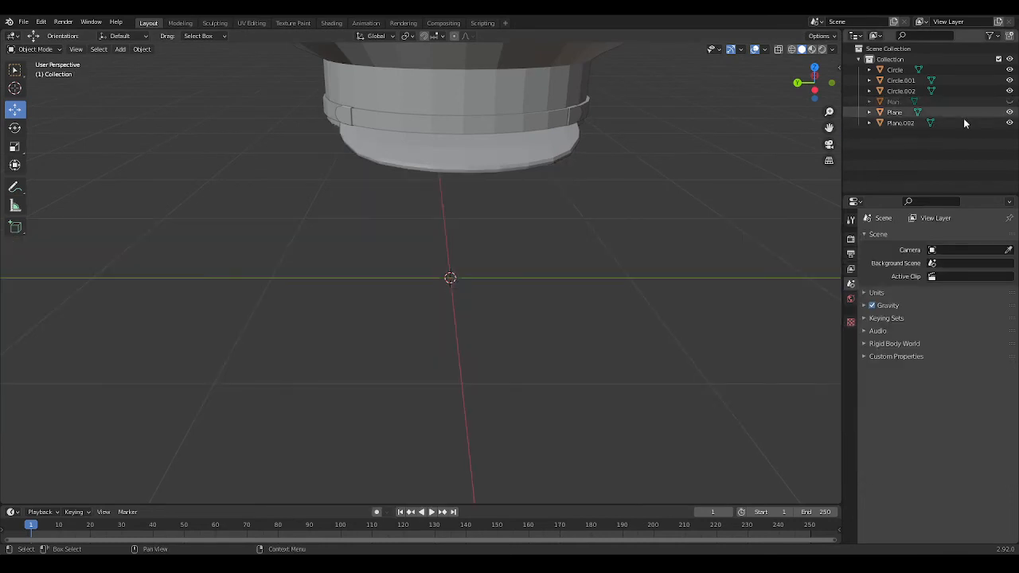
{"action": "left_click", "coordinate": [120, 49]}
{"action": "mouse_move", "coordinate": [136, 61]}
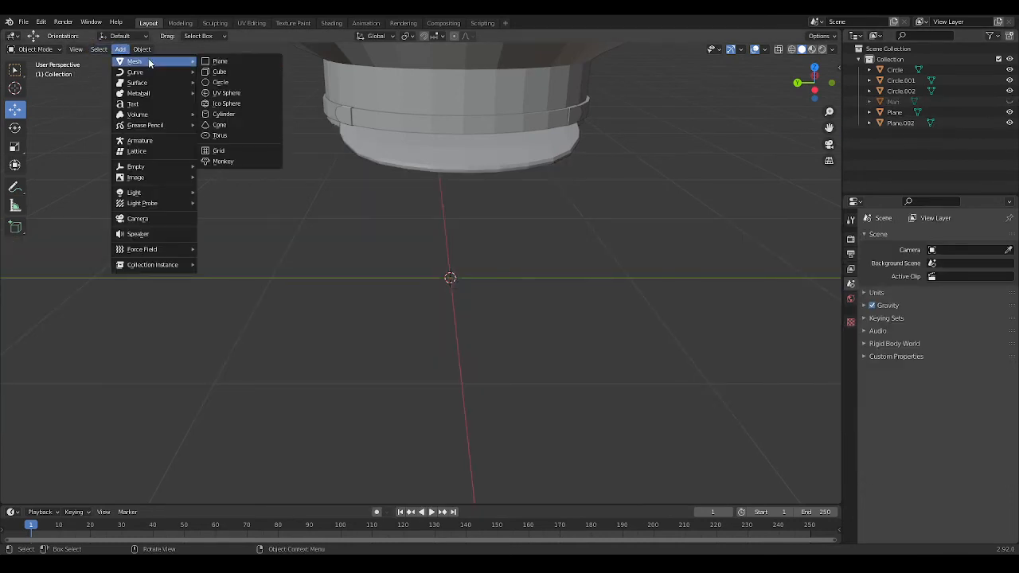
{"action": "left_click", "coordinate": [233, 93]}
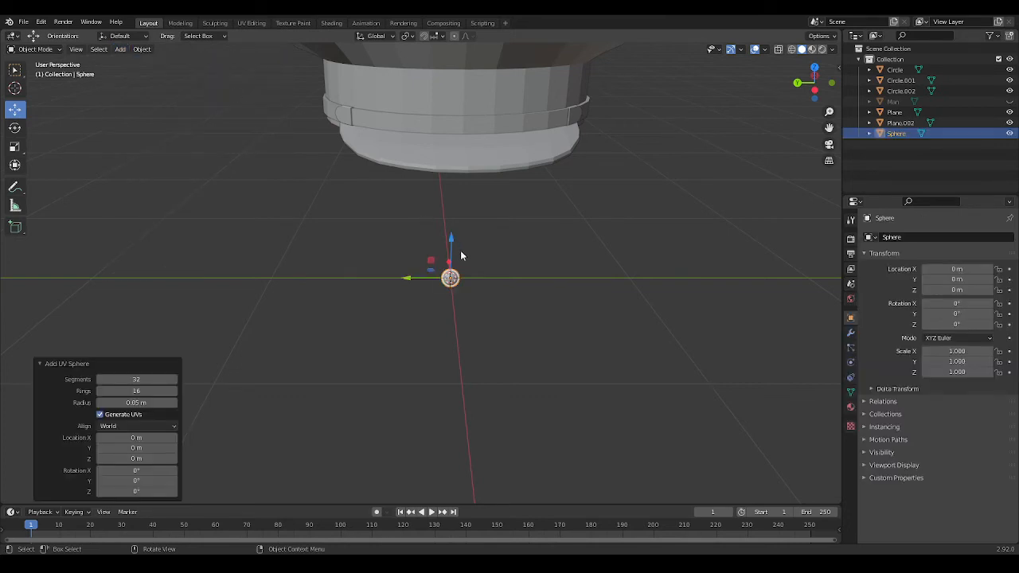
{"action": "scroll", "coordinate": [562, 269], "scroll_direction": "up", "scroll_amount": 3}
{"action": "middle_click_drag", "start_coordinate": [598, 294], "coordinate": [568, 289], "text": "shift"}
{"action": "scroll", "coordinate": [562, 299], "scroll_direction": "up", "scroll_amount": 5}
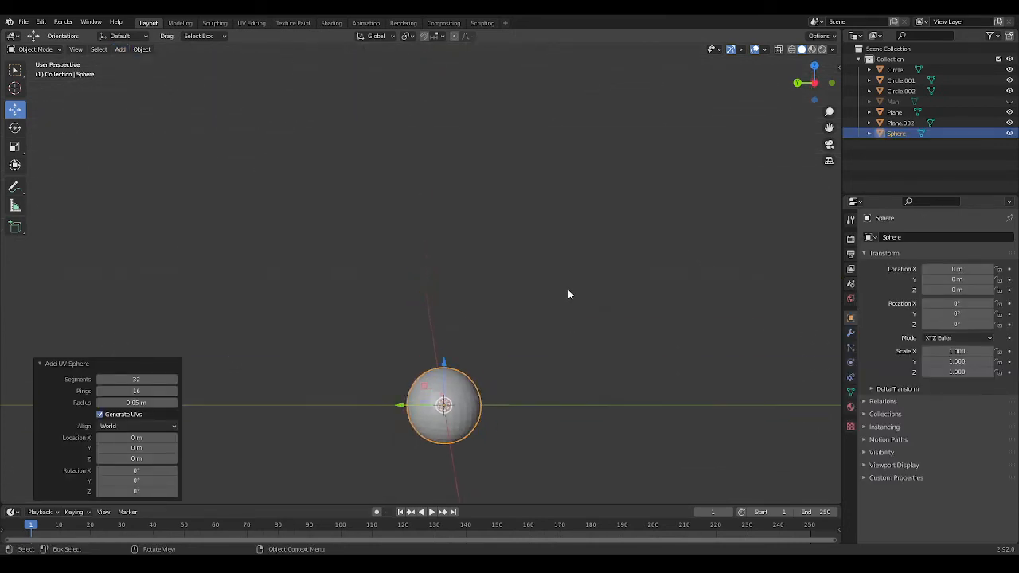
{"action": "scroll", "coordinate": [567, 293], "scroll_direction": "down", "scroll_amount": 5}
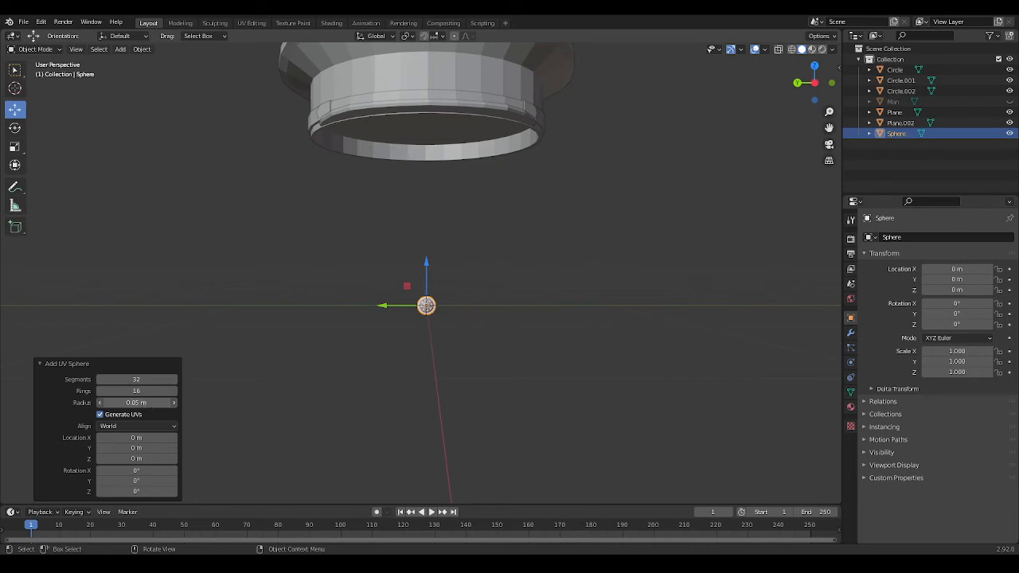
{"action": "left_click_drag", "start_coordinate": [163, 403], "coordinate": [159, 406]}
Step: Simplify the new sphere by setting its segments to 9 and lowering its ring count
{"action": "scroll", "coordinate": [447, 417], "scroll_direction": "up", "scroll_amount": 6}
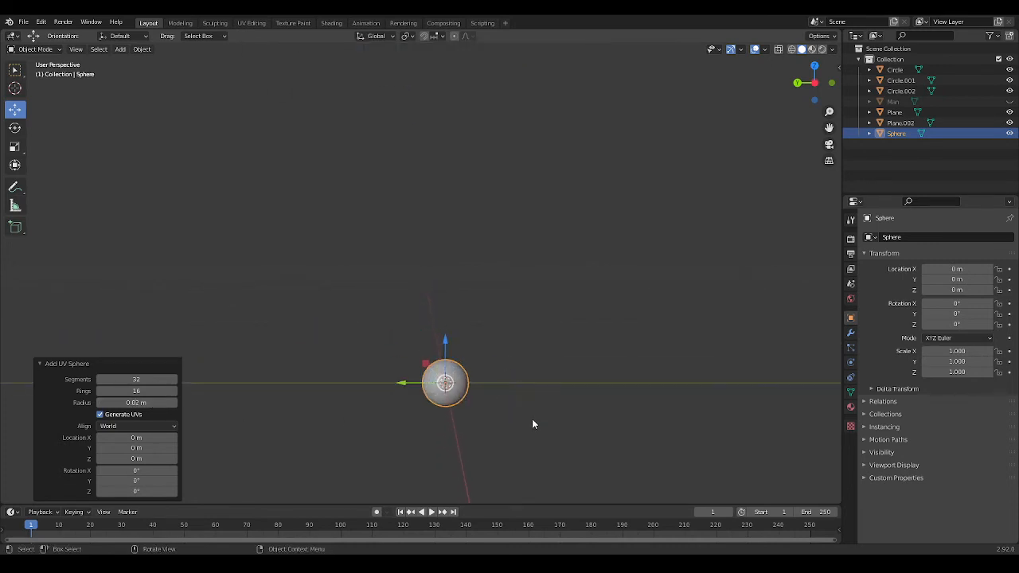
{"action": "middle_click_drag", "start_coordinate": [489, 279], "coordinate": [483, 241], "text": "shift"}
{"action": "scroll", "coordinate": [495, 205], "scroll_direction": "up", "scroll_amount": 1}
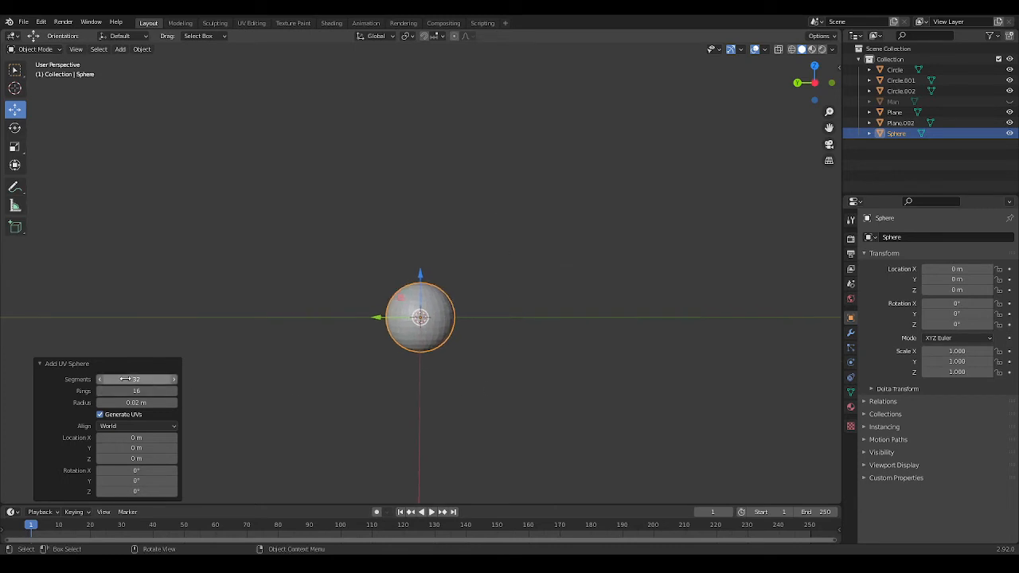
{"action": "mouse_move", "coordinate": [131, 378]}
{"action": "left_mouse_down"}
{"action": "mouse_move", "coordinate": [109, 379]}
{"action": "mouse_move", "coordinate": [133, 391]}
{"action": "left_mouse_up"}
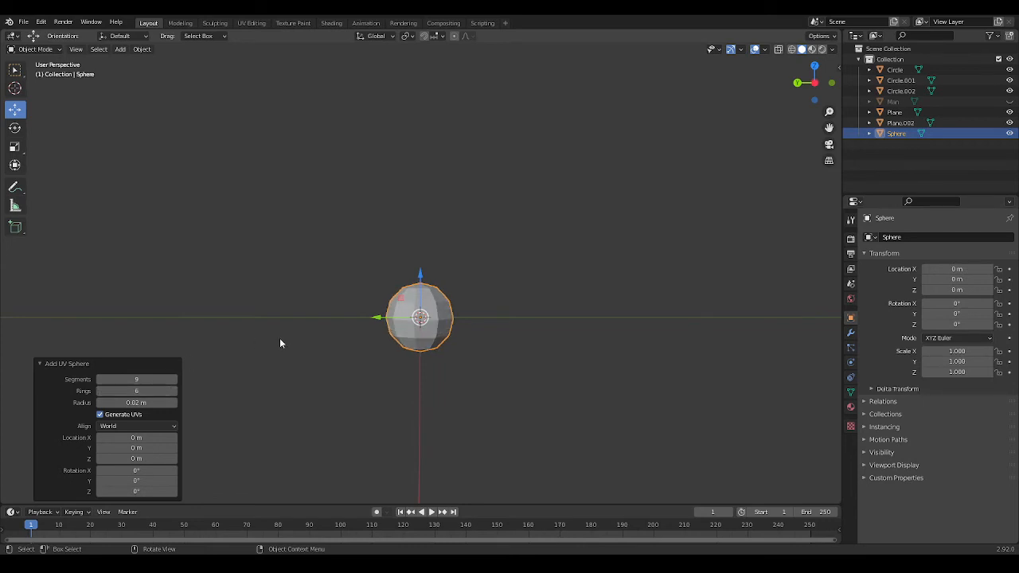
Step: Raise the sphere to about Z 1.009 m and move it outside the cap band to about X -0.151 m, Y 0.695 m
{"action": "scroll", "coordinate": [450, 290], "scroll_direction": "down", "scroll_amount": 7}
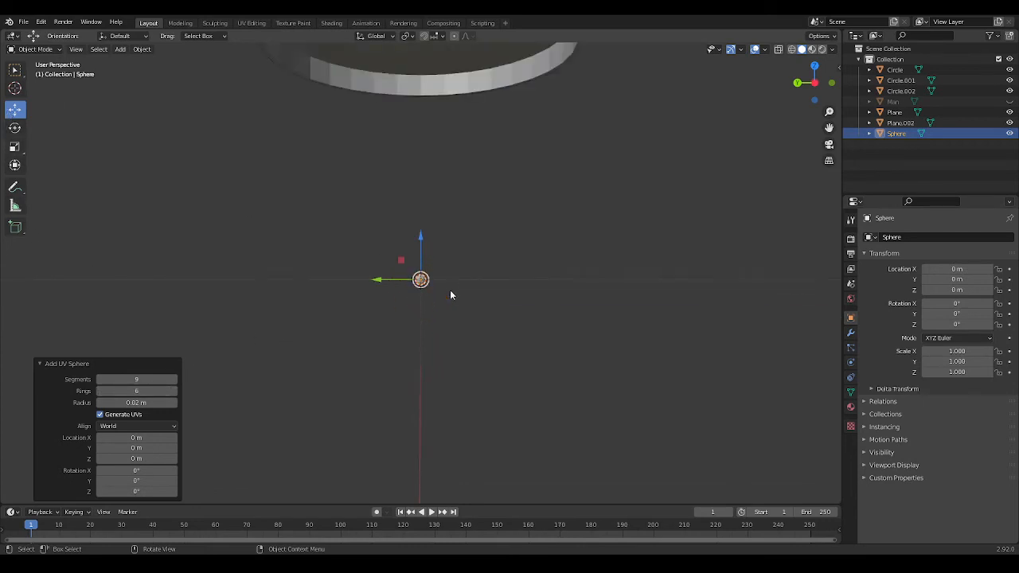
{"action": "middle_click_drag", "start_coordinate": [451, 283], "coordinate": [475, 339]}
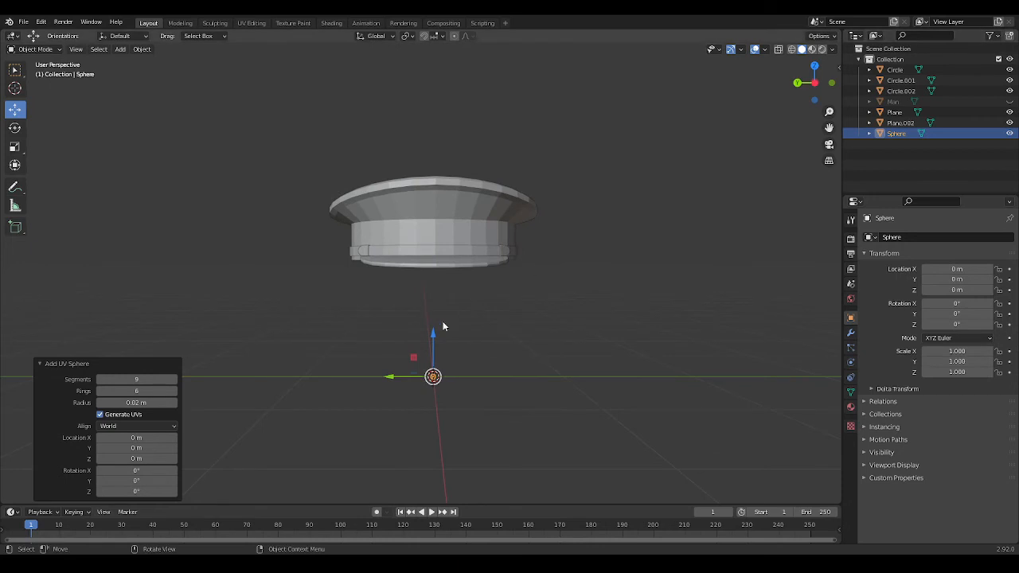
{"action": "left_click_drag", "start_coordinate": [436, 333], "coordinate": [428, 197]}
{"action": "left_click", "coordinate": [40, 431]}
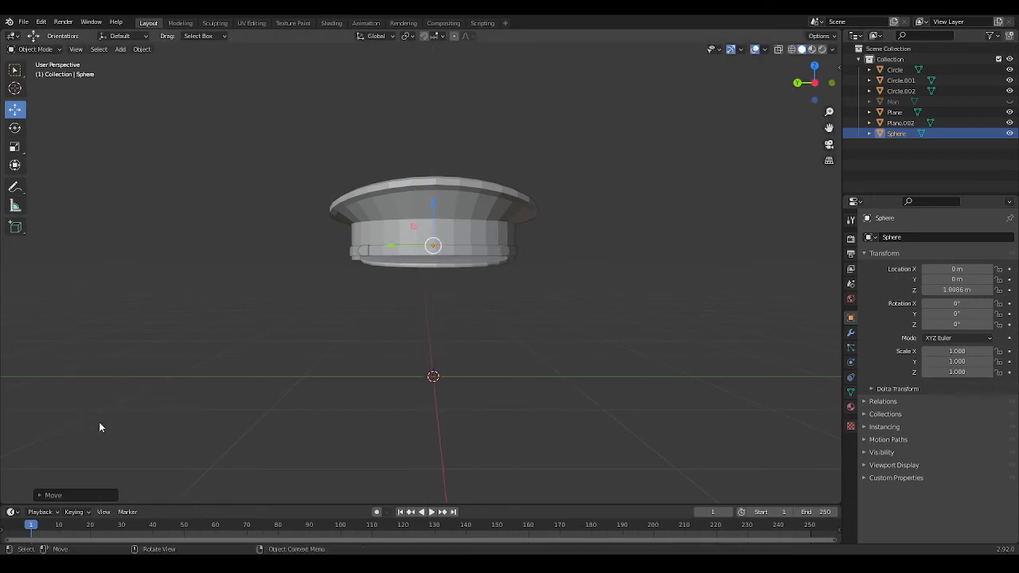
{"action": "middle_click_drag", "start_coordinate": [301, 358], "coordinate": [354, 388]}
{"action": "left_click_drag", "start_coordinate": [372, 237], "coordinate": [301, 278]}
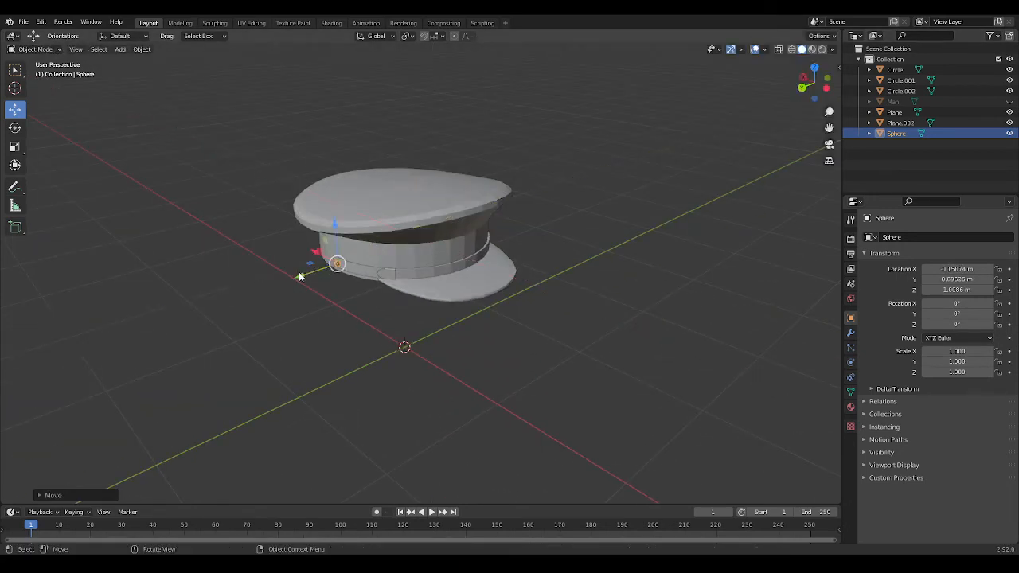
Step: Scale the sphere to about 1.355 and align it with the strap's rear end at about X -0.045 m, Z 0.961 m
{"action": "scroll", "coordinate": [315, 326], "scroll_direction": "up", "scroll_amount": 3}
{"action": "middle_click_drag", "start_coordinate": [316, 327], "coordinate": [386, 302]}
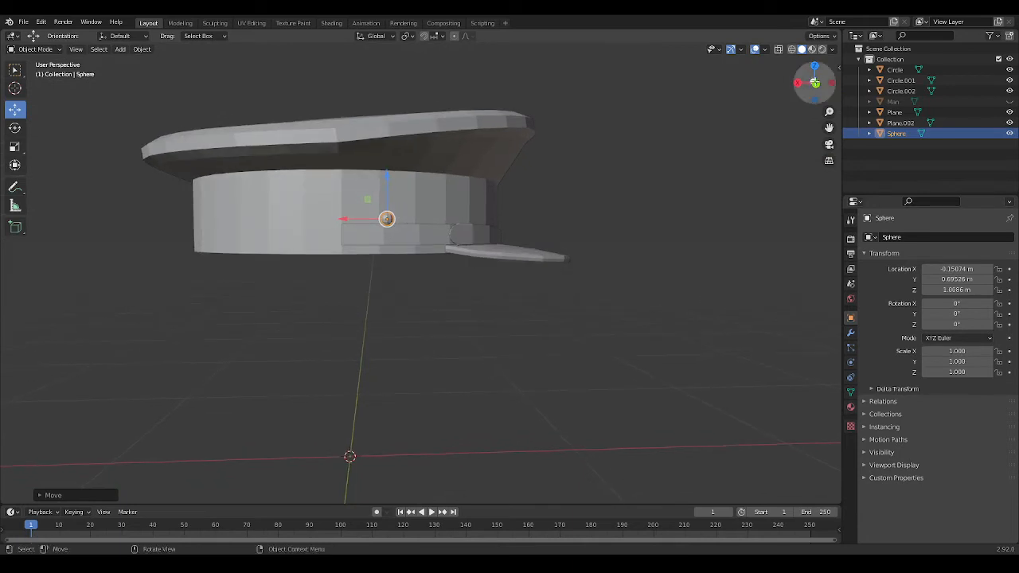
{"action": "left_click", "coordinate": [814, 81]}
{"action": "scroll", "coordinate": [411, 245], "scroll_direction": "up", "scroll_amount": 3}
{"action": "left_click", "coordinate": [814, 82]}
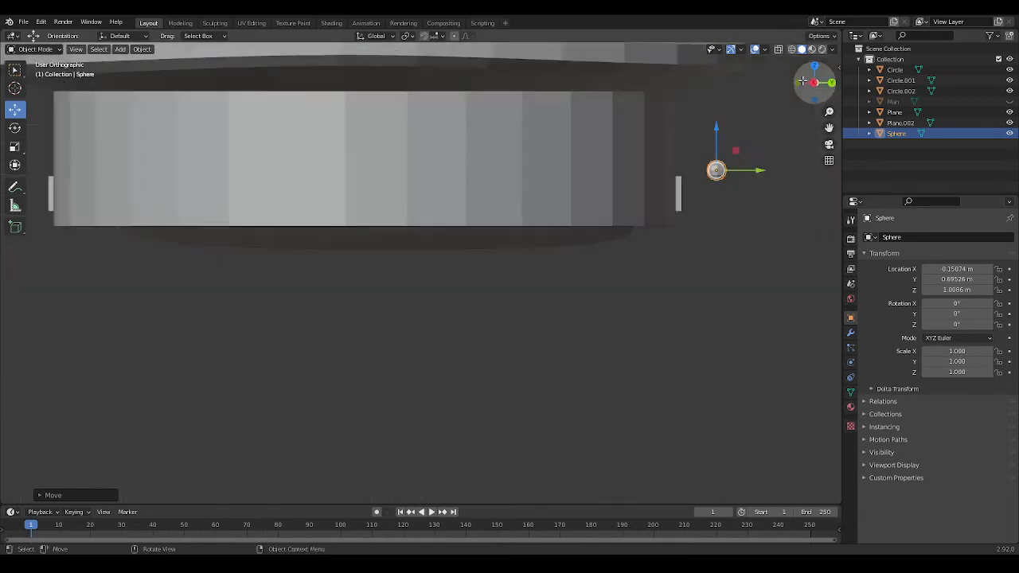
{"action": "left_click_drag", "start_coordinate": [286, 54], "coordinate": [287, 97]}
{"action": "left_click_drag", "start_coordinate": [256, 137], "coordinate": [155, 141]}
{"action": "key", "text": "s"}
{"action": "left_click", "coordinate": [489, 135]}
{"action": "middle_click_drag", "start_coordinate": [186, 177], "coordinate": [366, 242], "text": "shift"}
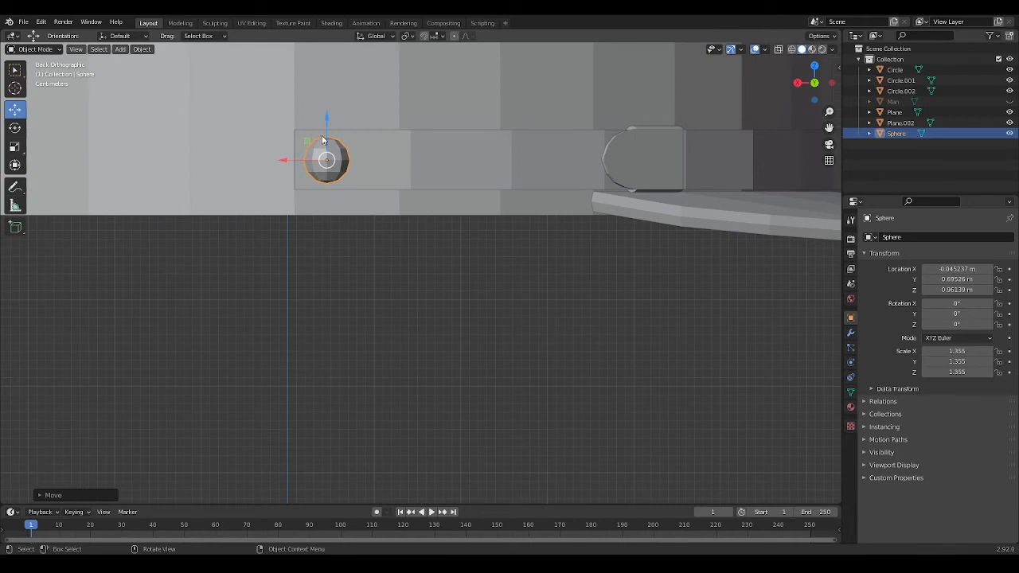
Step: Move the sphere along Y to about 0.622 m so it sits against the strap like a button
{"action": "middle_click_drag", "start_coordinate": [330, 191], "coordinate": [645, 268]}
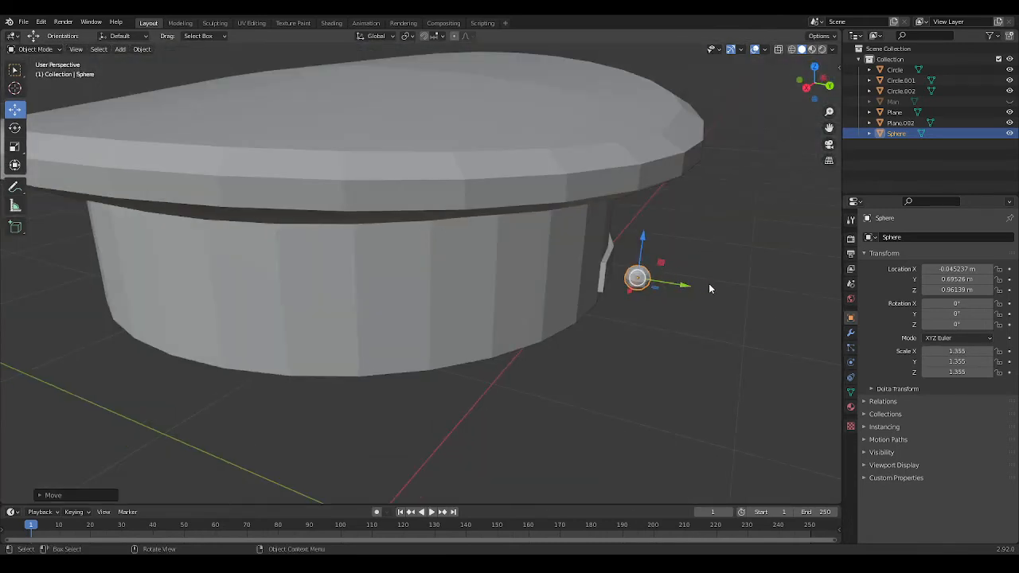
{"action": "middle_click_drag", "start_coordinate": [710, 288], "coordinate": [661, 314]}
{"action": "left_click_drag", "start_coordinate": [668, 311], "coordinate": [639, 305]}
{"action": "middle_click_drag", "start_coordinate": [639, 306], "coordinate": [343, 345]}
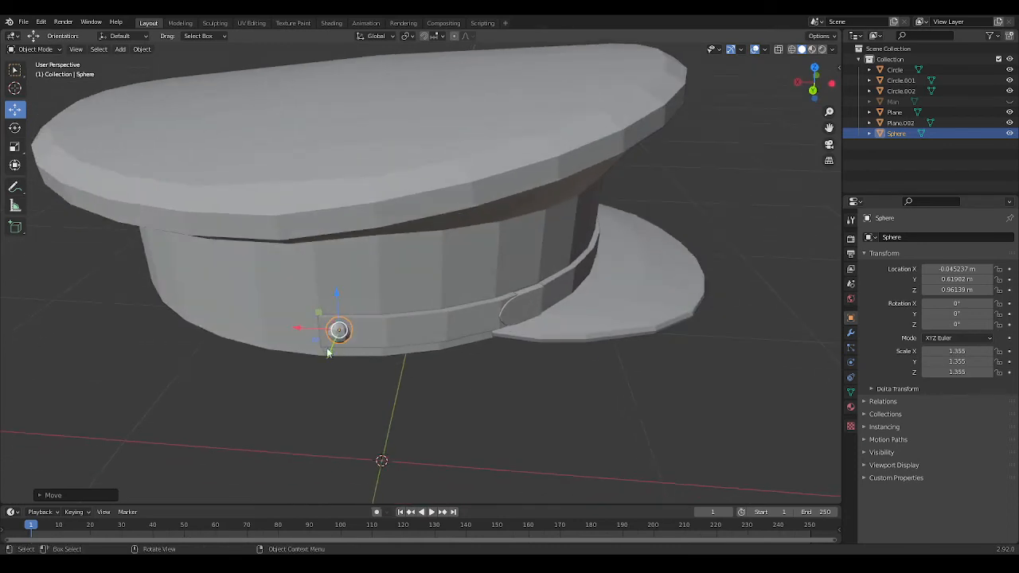
{"action": "left_click_drag", "start_coordinate": [327, 352], "coordinate": [326, 356]}
Step: Try nudging the sphere along the X axis to about -0.052 m
{"action": "left_click_drag", "start_coordinate": [300, 325], "coordinate": [304, 325]}
{"action": "middle_click_drag", "start_coordinate": [360, 371], "coordinate": [369, 338]}
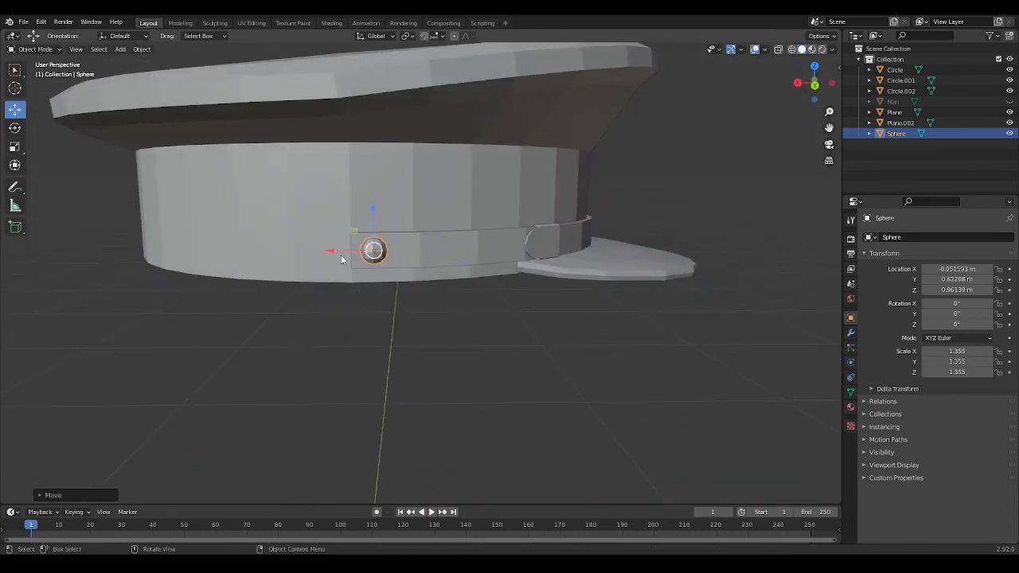
{"action": "key", "text": "ctrl+z"}
{"action": "middle_click_drag", "start_coordinate": [341, 259], "coordinate": [403, 320]}
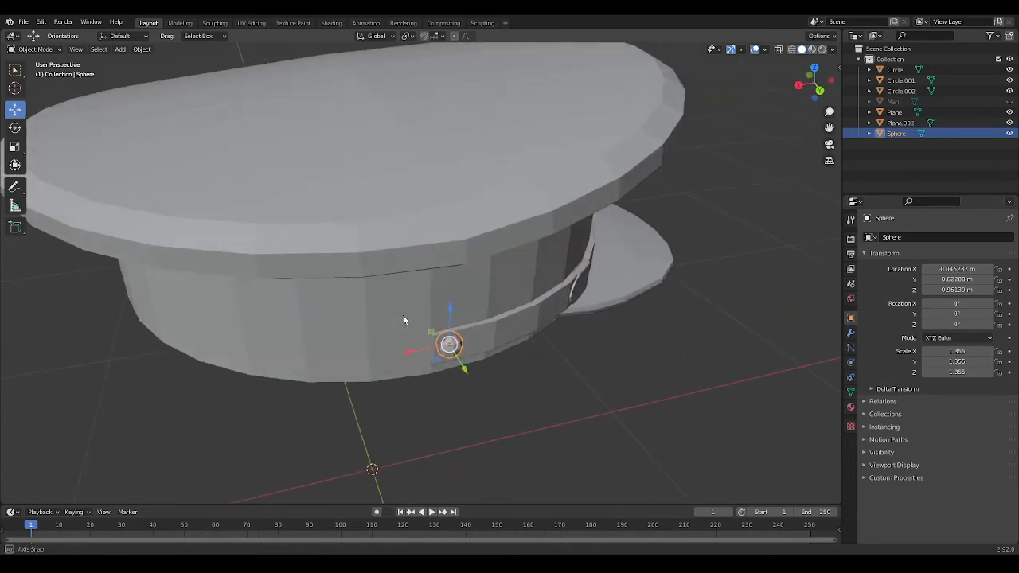
Step: Duplicate the button sphere and move the copy along Y to about -0.620 m, onto the strap's opposite end
{"action": "middle_click_drag", "start_coordinate": [530, 355], "coordinate": [539, 292]}
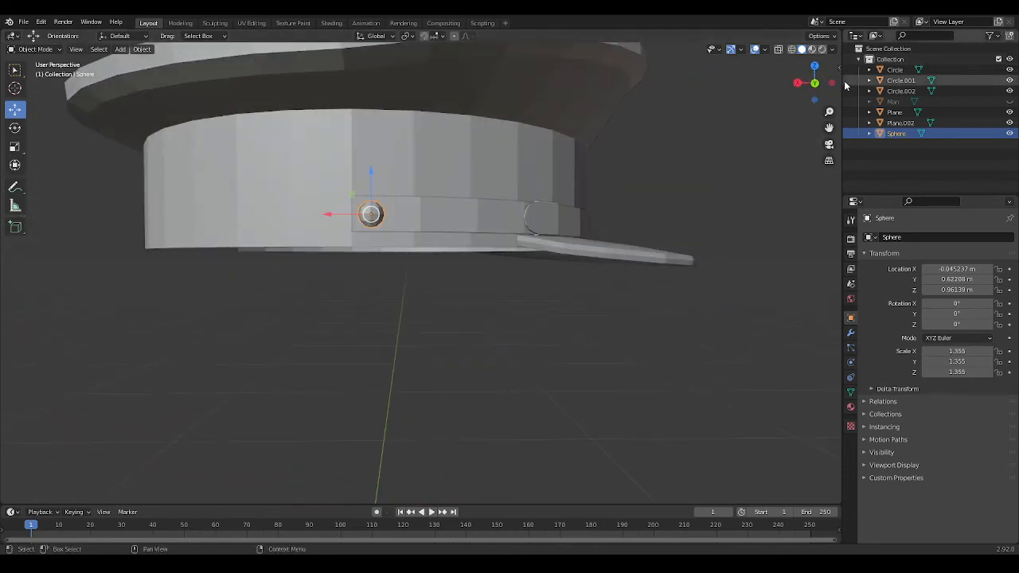
{"action": "left_click", "coordinate": [814, 82]}
{"action": "key", "text": "shift+d"}
{"action": "right_click", "coordinate": [639, 152]}
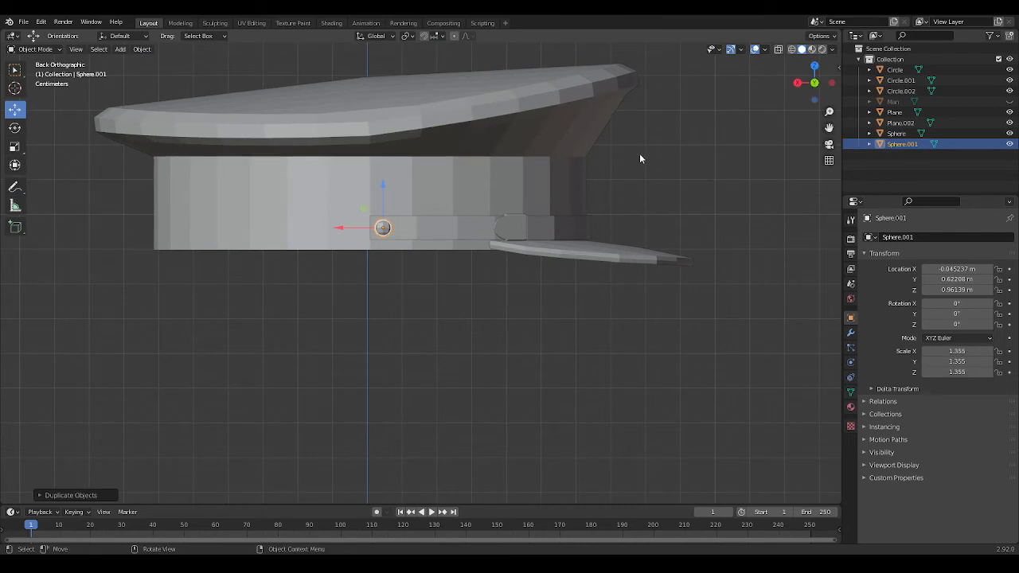
{"action": "middle_click_drag", "start_coordinate": [639, 158], "coordinate": [634, 217]}
{"action": "left_click_drag", "start_coordinate": [616, 225], "coordinate": [244, 248]}
{"action": "middle_click_drag", "start_coordinate": [244, 247], "coordinate": [329, 273]}
{"action": "middle_click_drag", "start_coordinate": [461, 312], "coordinate": [412, 348]}
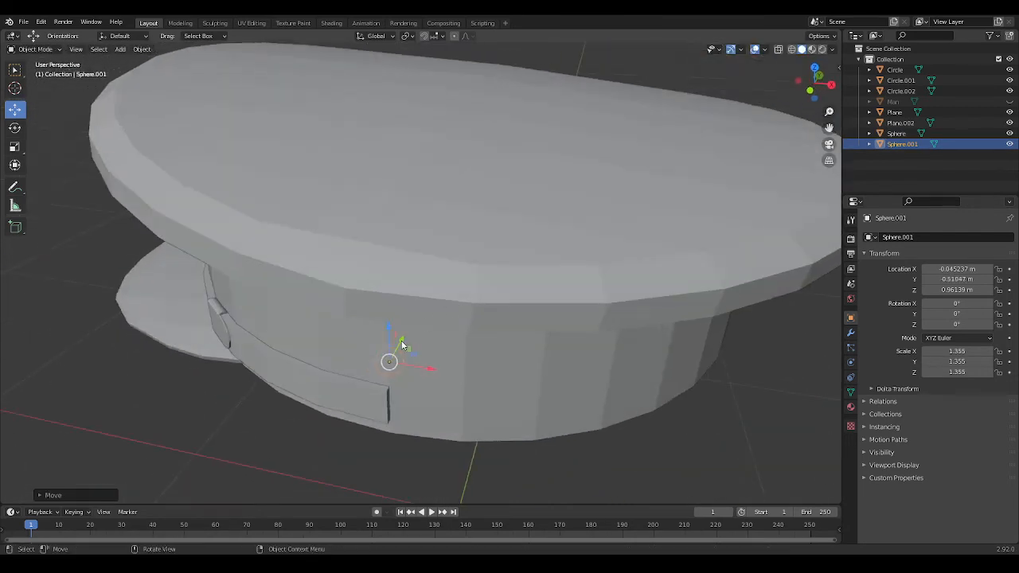
{"action": "left_click_drag", "start_coordinate": [401, 344], "coordinate": [379, 376]}
{"action": "middle_click_drag", "start_coordinate": [381, 376], "coordinate": [441, 355]}
{"action": "left_click", "coordinate": [598, 438]}
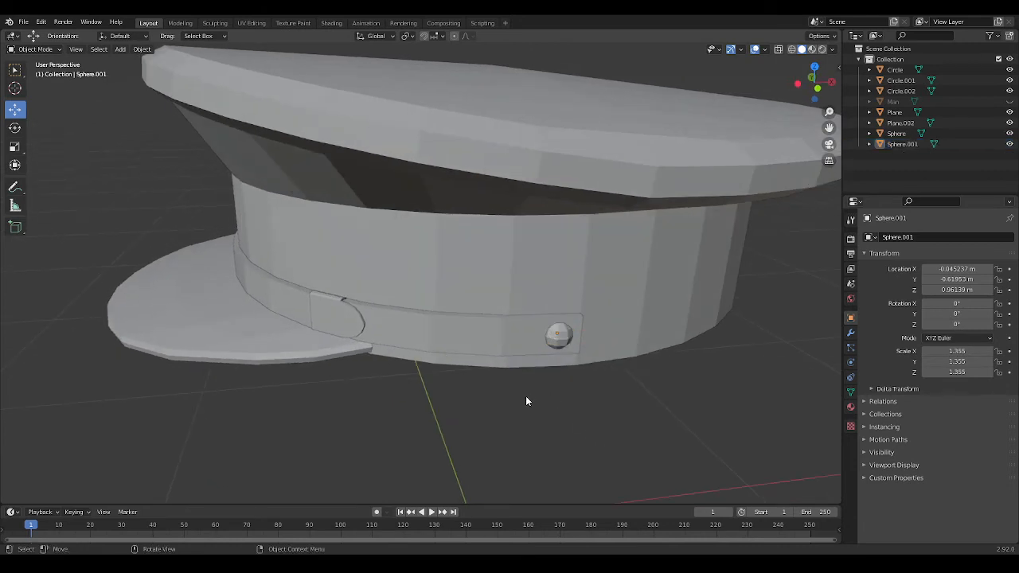
Step: Join the two button spheres on either side of the cap into one object
{"action": "middle_click_drag", "start_coordinate": [525, 396], "coordinate": [548, 381]}
{"action": "scroll", "coordinate": [548, 381], "scroll_direction": "down", "scroll_amount": 3}
{"action": "left_click", "coordinate": [551, 263]}
{"action": "middle_click_drag", "start_coordinate": [378, 393], "coordinate": [315, 260]}
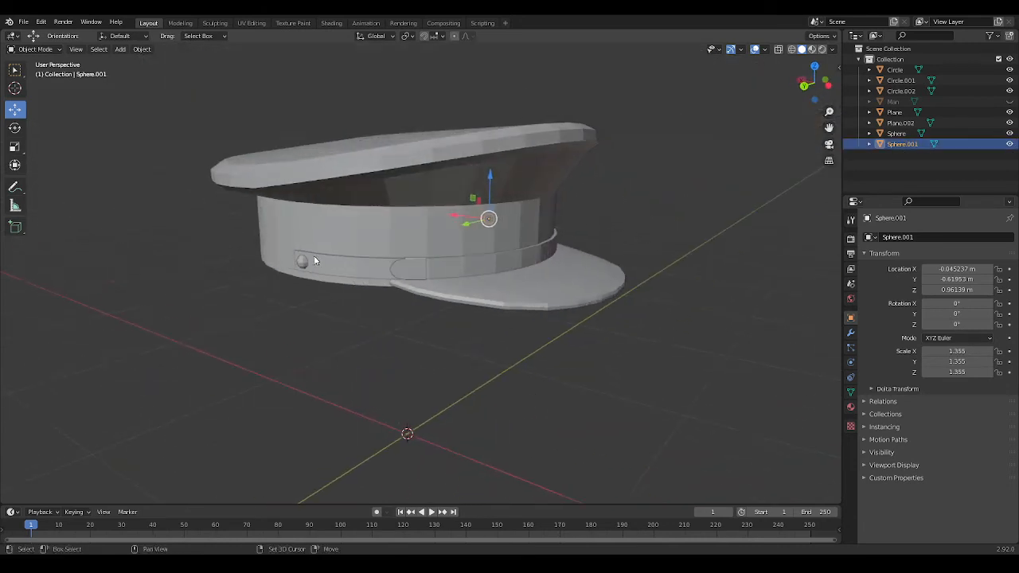
{"action": "left_click", "coordinate": [297, 262]}
{"action": "right_click", "coordinate": [299, 261]}
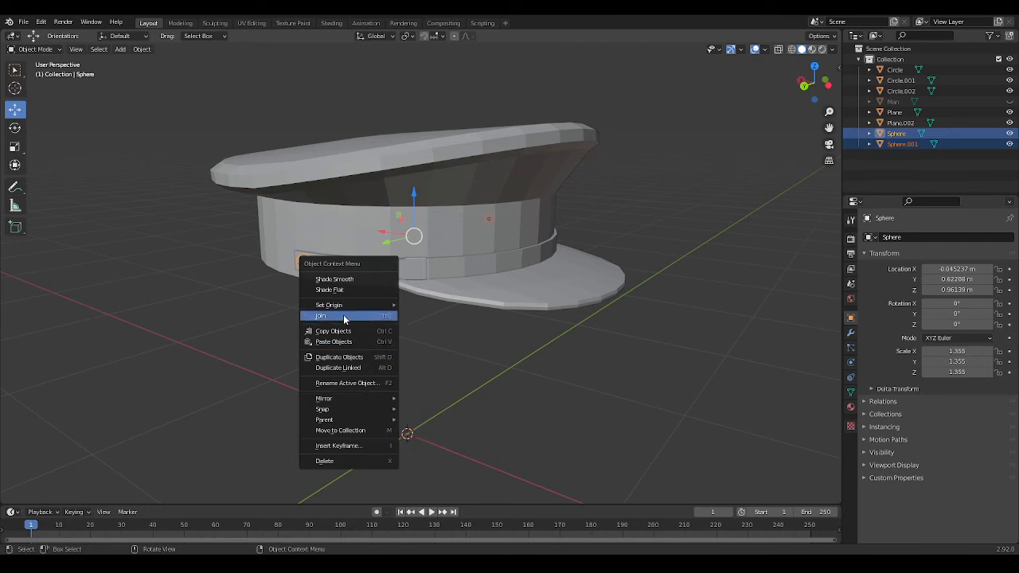
{"action": "mouse_move", "coordinate": [344, 315]}
{"action": "left_click", "coordinate": [389, 341]}
{"action": "left_click", "coordinate": [524, 388]}
Step: Join the strap around the band and both side tabs into one object
{"action": "middle_click_drag", "start_coordinate": [525, 388], "coordinate": [493, 374]}
{"action": "left_click", "coordinate": [470, 268]}
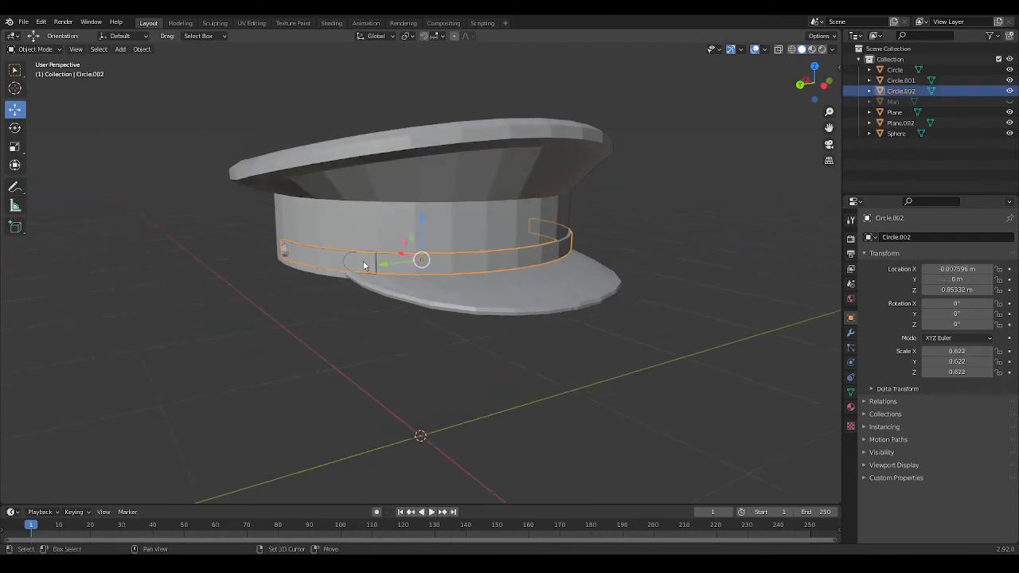
{"action": "left_click", "coordinate": [363, 265], "text": "shift"}
{"action": "middle_click_drag", "start_coordinate": [572, 388], "coordinate": [485, 270]}
{"action": "left_click", "coordinate": [484, 271], "text": "shift"}
{"action": "right_click", "coordinate": [483, 272]}
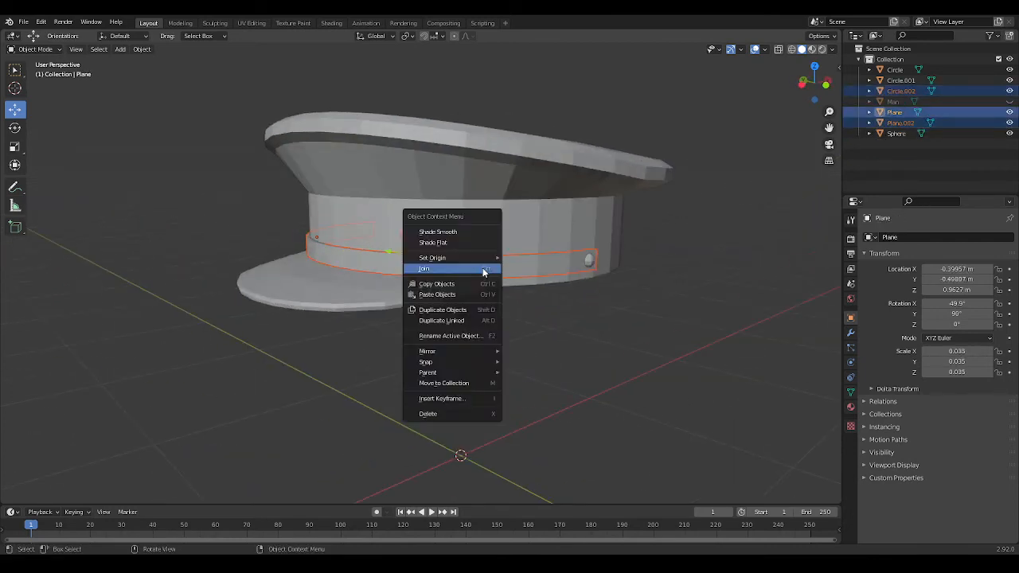
{"action": "left_click", "coordinate": [483, 272]}
Step: Try joining the visor and the whole cap body into one object
{"action": "left_click", "coordinate": [386, 256]}
{"action": "left_click", "coordinate": [494, 239], "text": "shift"}
{"action": "right_click", "coordinate": [570, 358]}
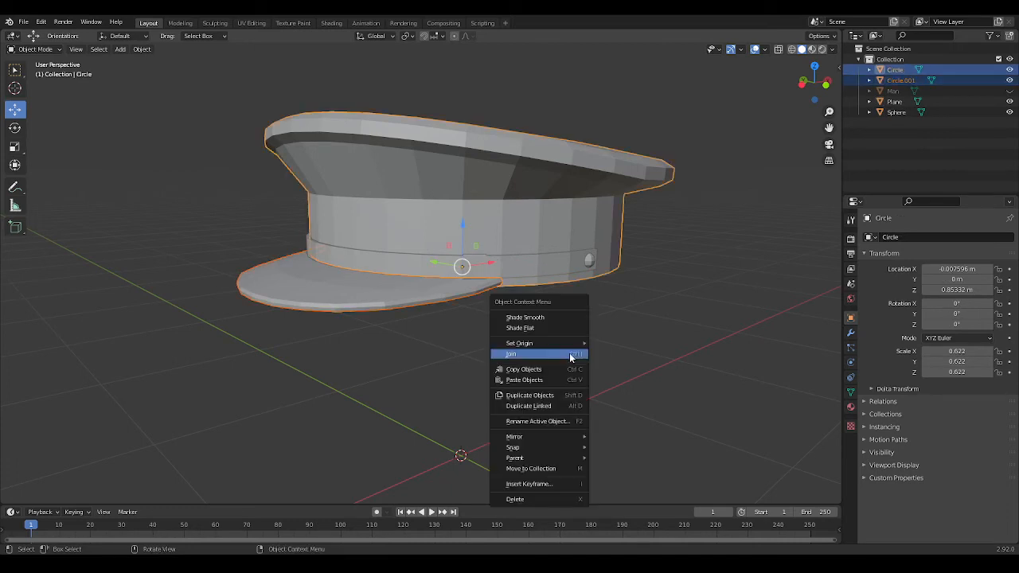
{"action": "left_click", "coordinate": [569, 358]}
{"action": "left_click", "coordinate": [576, 353]}
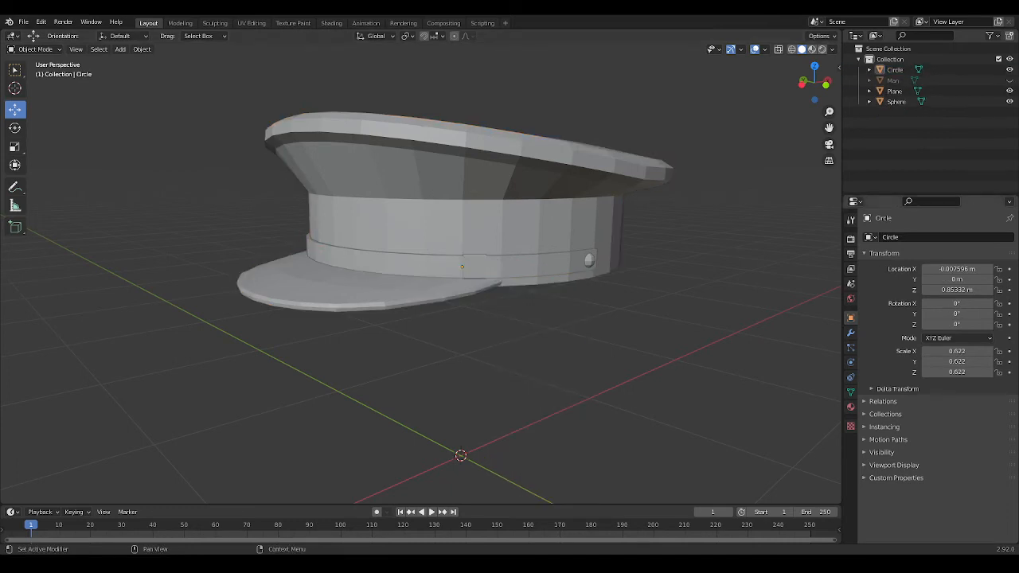
Step: Unhide the Man object and examine how the finished cap sits on the character's head from several sides
{"action": "left_click", "coordinate": [1008, 81]}
{"action": "scroll", "coordinate": [657, 288], "scroll_direction": "down", "scroll_amount": 3}
{"action": "mouse_move", "coordinate": [626, 315]}
{"action": "middle_mouse_down"}
{"action": "mouse_move", "coordinate": [622, 304]}
{"action": "mouse_move", "coordinate": [746, 330]}
{"action": "mouse_move", "coordinate": [637, 319]}
{"action": "middle_mouse_up"}
{"action": "scroll", "coordinate": [732, 324], "scroll_direction": "up", "scroll_amount": 3}
{"action": "scroll", "coordinate": [636, 318], "scroll_direction": "up", "scroll_amount": 2}
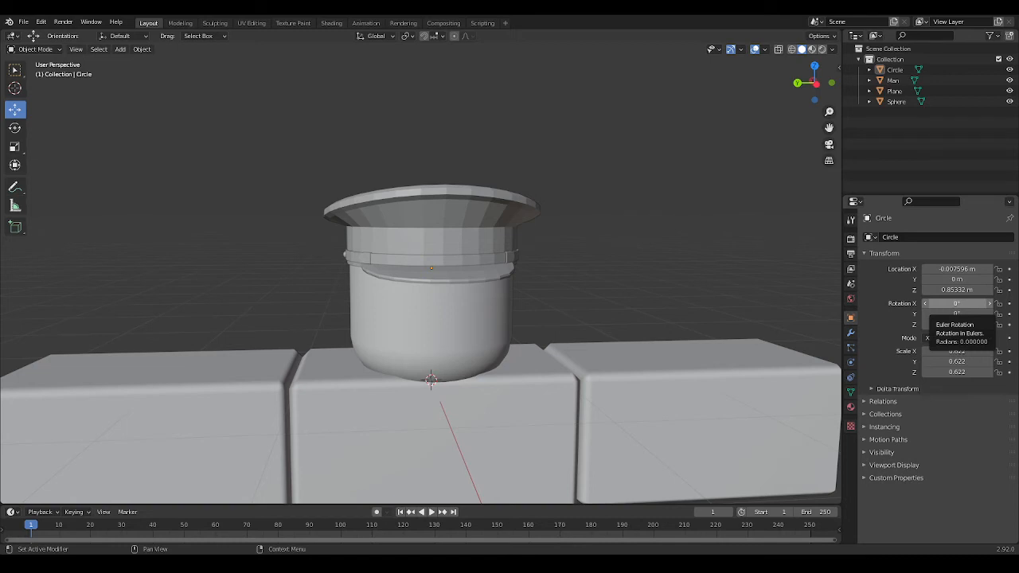
{"action": "middle_click_drag", "start_coordinate": [561, 202], "coordinate": [633, 212]}
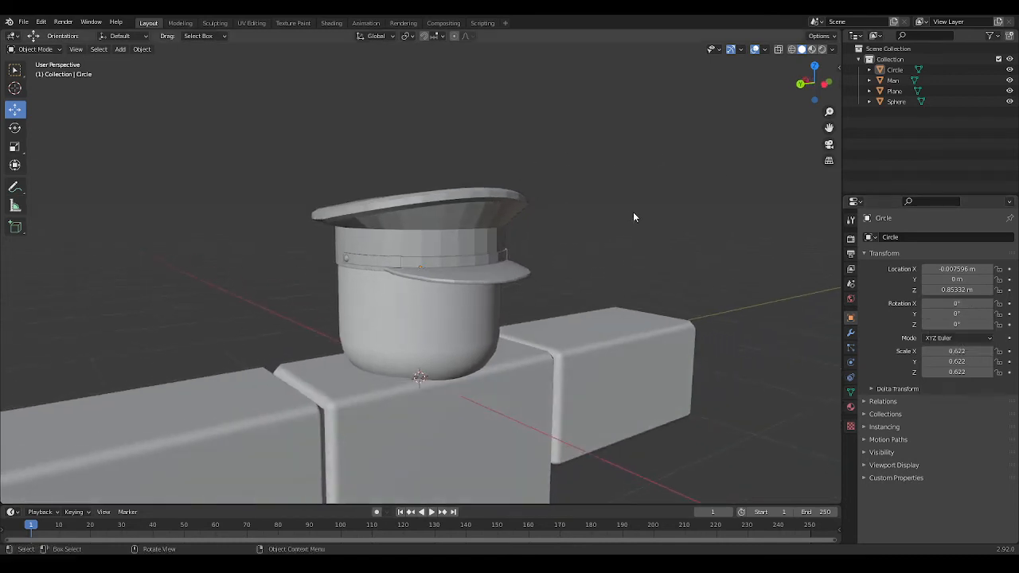
{"action": "scroll", "coordinate": [632, 212], "scroll_direction": "up", "scroll_amount": 3}
Step: Check the joined cap mesh in Edit Mode and undo the join of the visor and cap body
{"action": "left_click", "coordinate": [557, 183]}
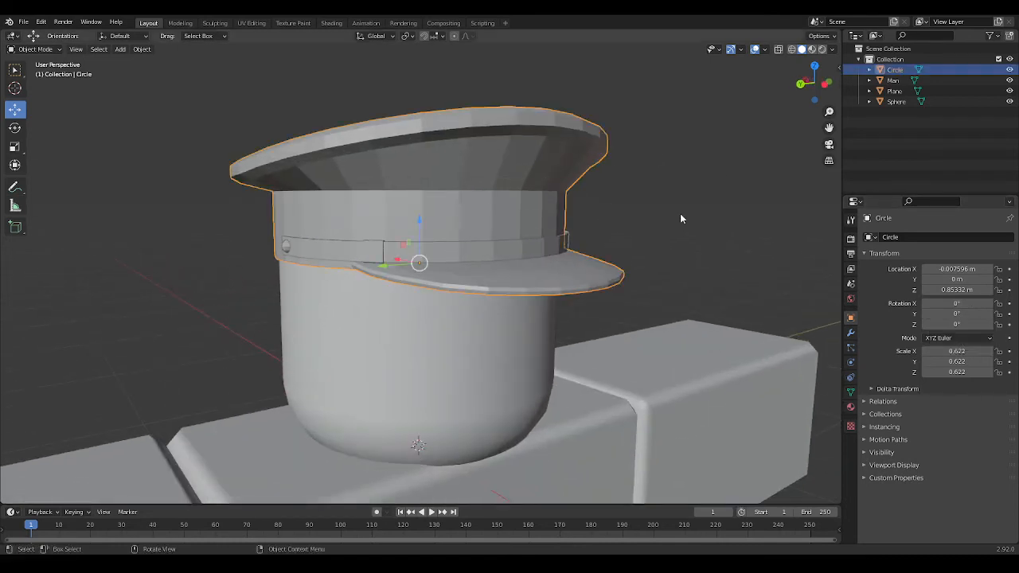
{"action": "key", "text": "Tab"}
{"action": "key", "text": "Tab"}
{"action": "key", "text": "Tab"}
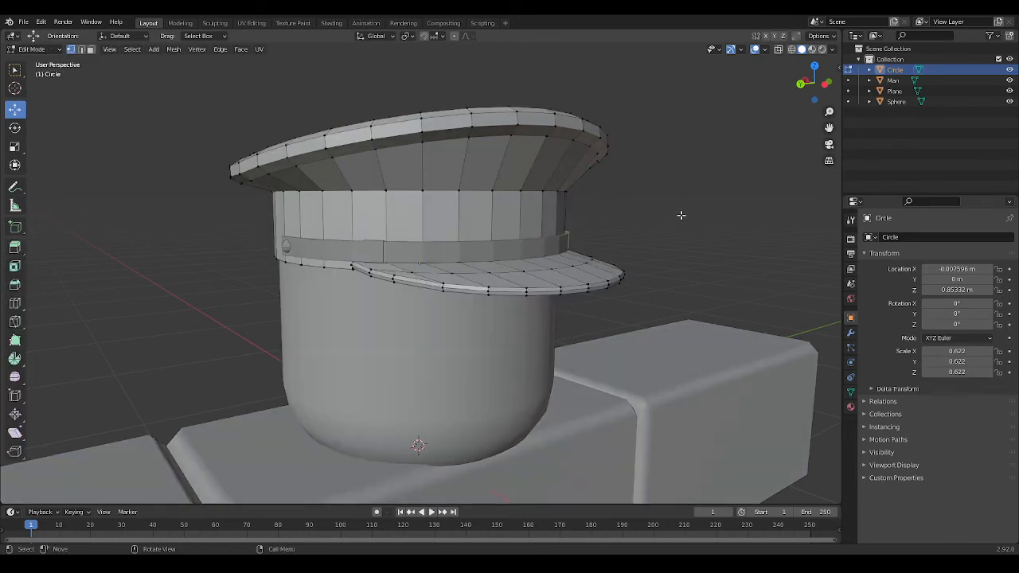
{"action": "key", "text": "Tab"}
{"action": "key", "text": "shift+h"}
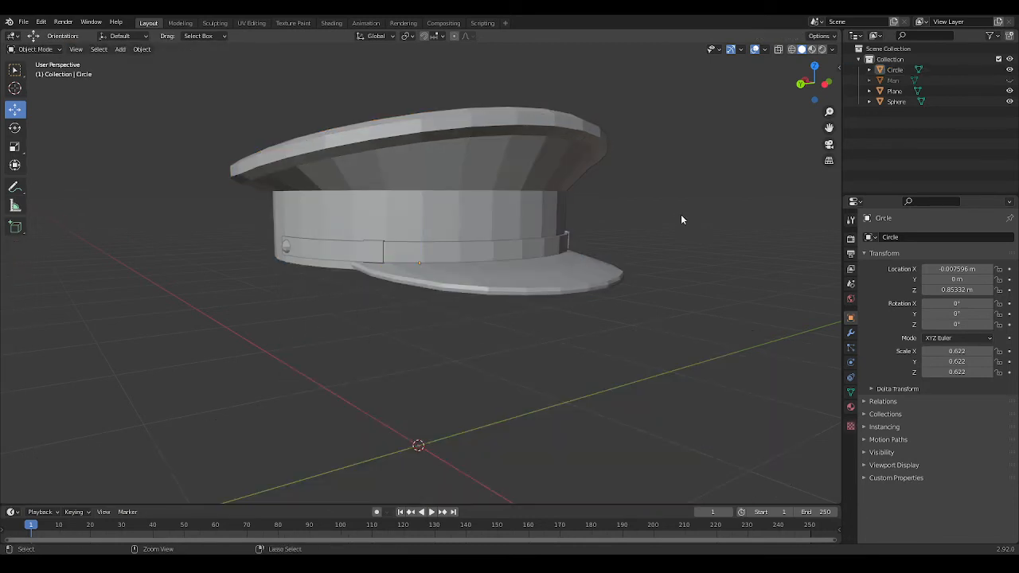
{"action": "key", "text": "ctrl+z"}
{"action": "left_click", "coordinate": [680, 215]}
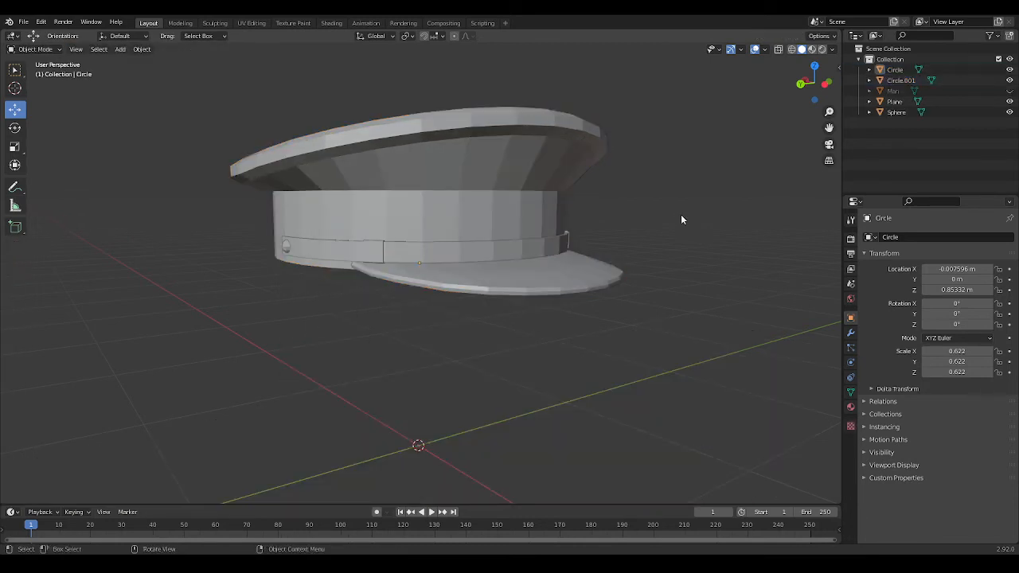
Step: Unhide the Man object and select the cap band's upper and lower edge loops in the cap body's mesh
{"action": "left_click", "coordinate": [1009, 90]}
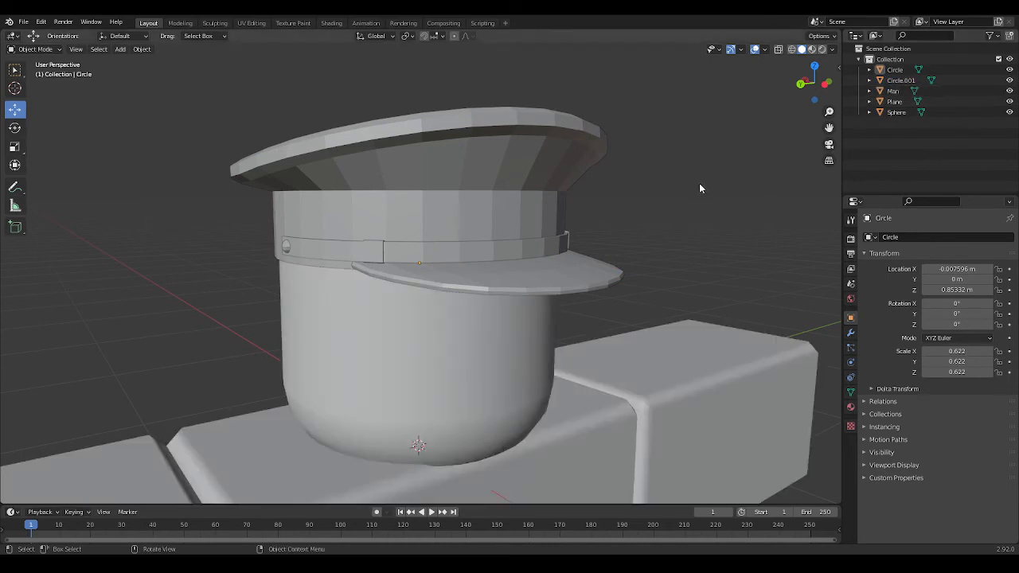
{"action": "middle_click_drag", "start_coordinate": [699, 183], "coordinate": [496, 213]}
{"action": "left_click", "coordinate": [497, 213]}
{"action": "key", "text": "Tab"}
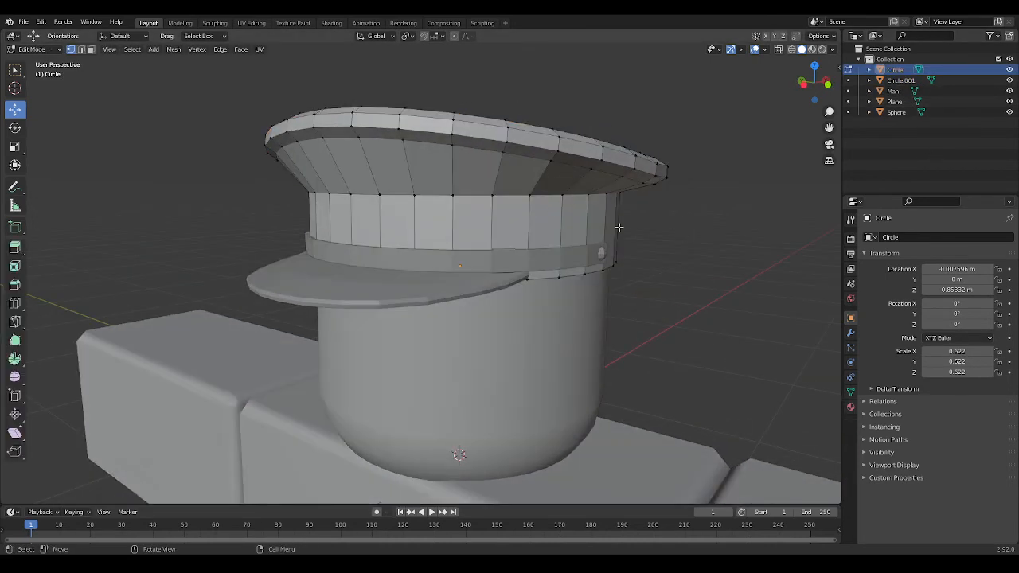
{"action": "left_click", "coordinate": [530, 196], "text": "alt"}
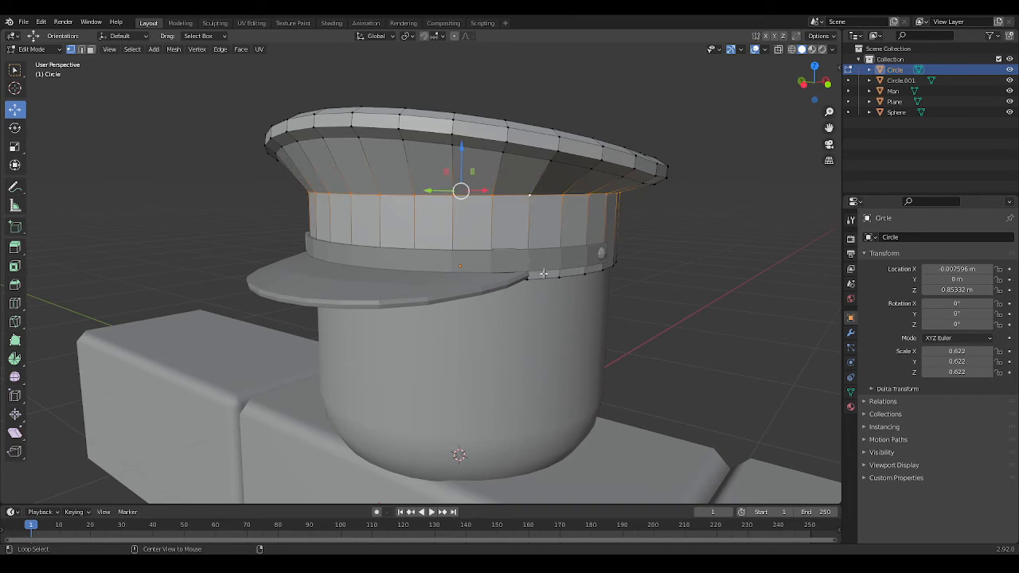
{"action": "left_click", "coordinate": [552, 279], "text": "alt+shift"}
{"action": "right_click", "coordinate": [648, 295]}
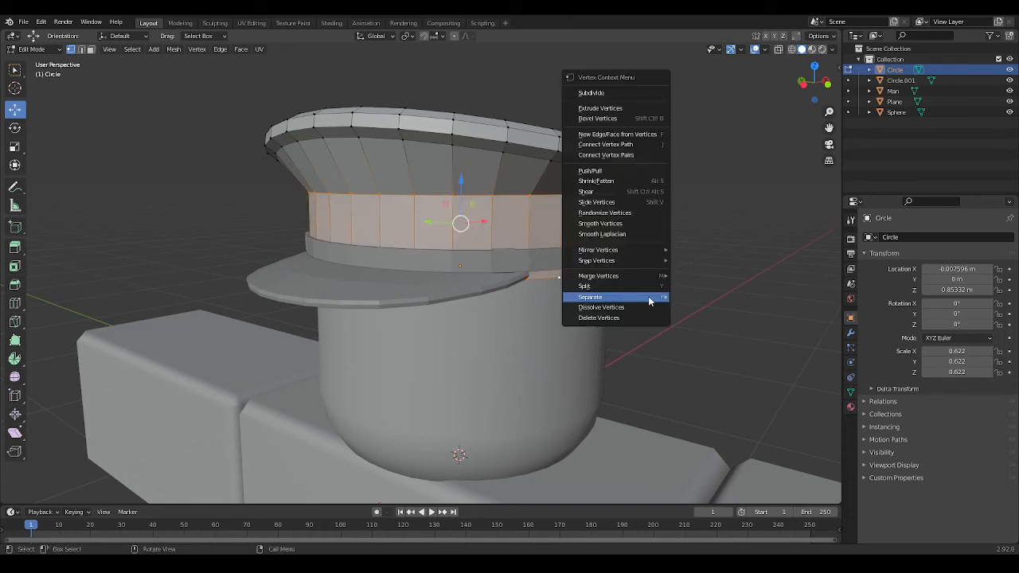
{"action": "mouse_move", "coordinate": [652, 297]}
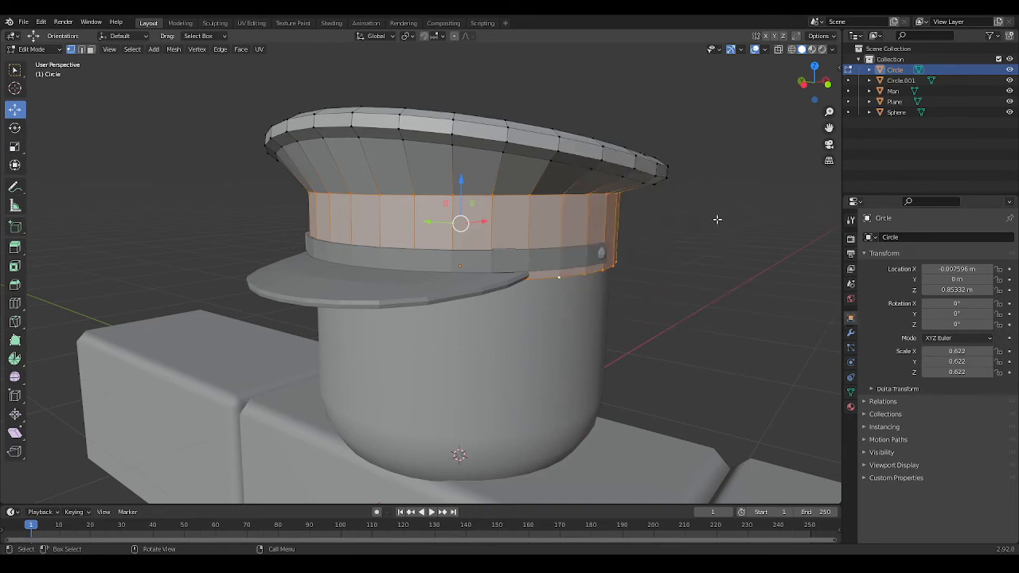
Step: Extend the band selection to its underside rim with Man hidden, separate it as its own object, and unhide Man
{"action": "middle_click_drag", "start_coordinate": [716, 219], "coordinate": [706, 199]}
{"action": "left_click", "coordinate": [1010, 91]}
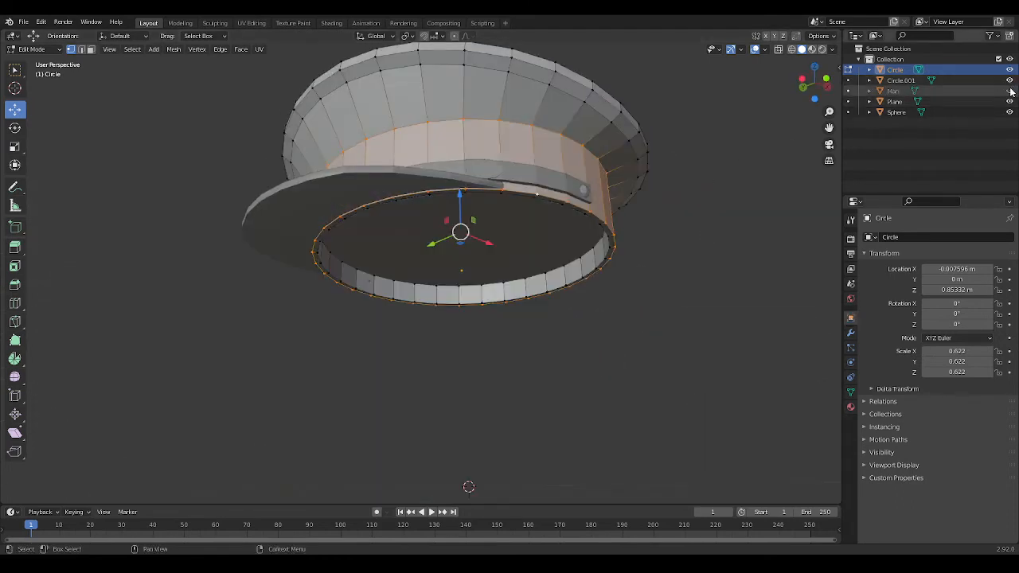
{"action": "middle_click_drag", "start_coordinate": [535, 197], "coordinate": [534, 230]}
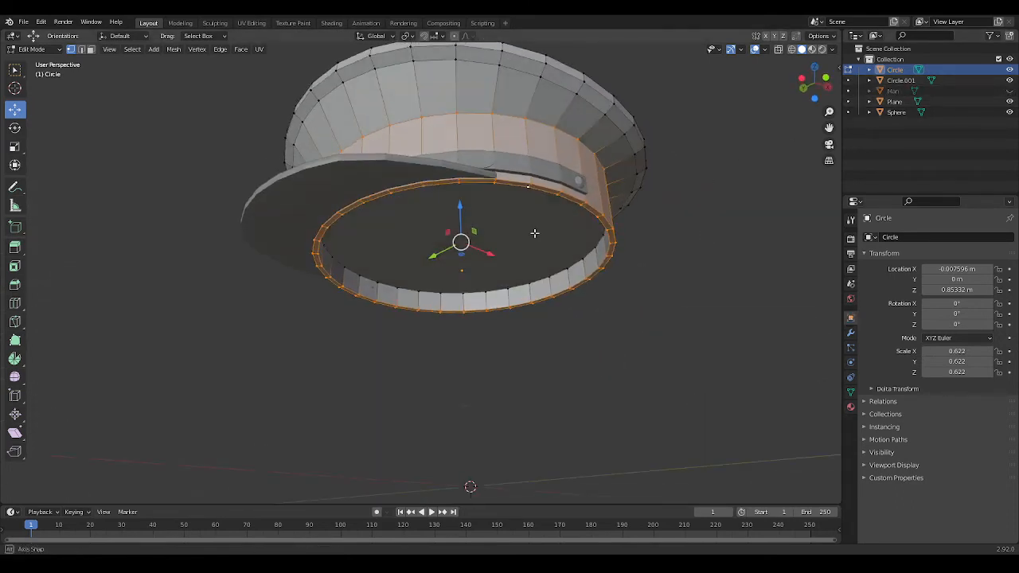
{"action": "left_click", "coordinate": [440, 294], "text": "alt"}
{"action": "middle_click_drag", "start_coordinate": [557, 316], "coordinate": [597, 368]}
{"action": "right_click", "coordinate": [598, 369]}
{"action": "mouse_move", "coordinate": [603, 371]}
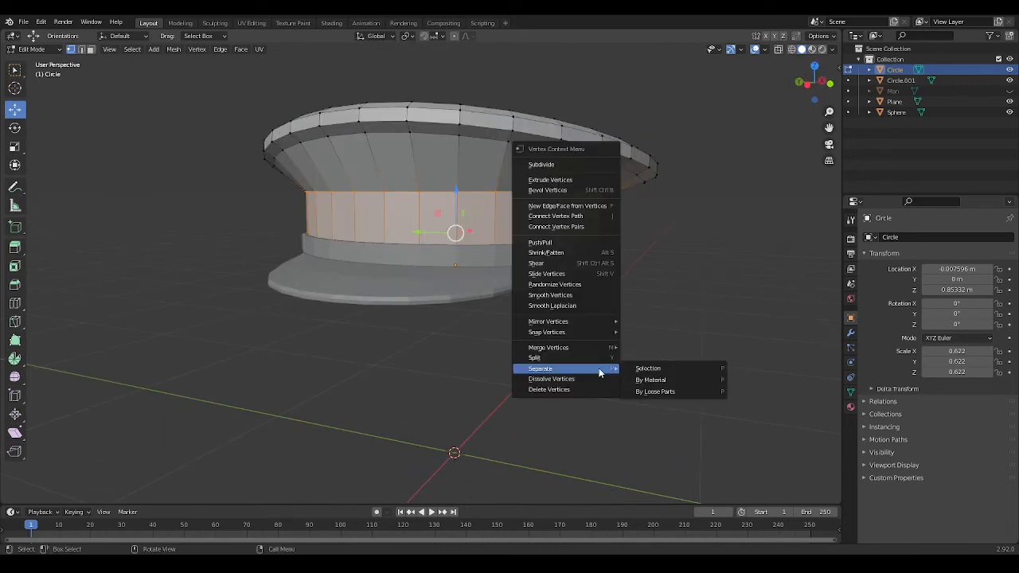
{"action": "left_click", "coordinate": [662, 368]}
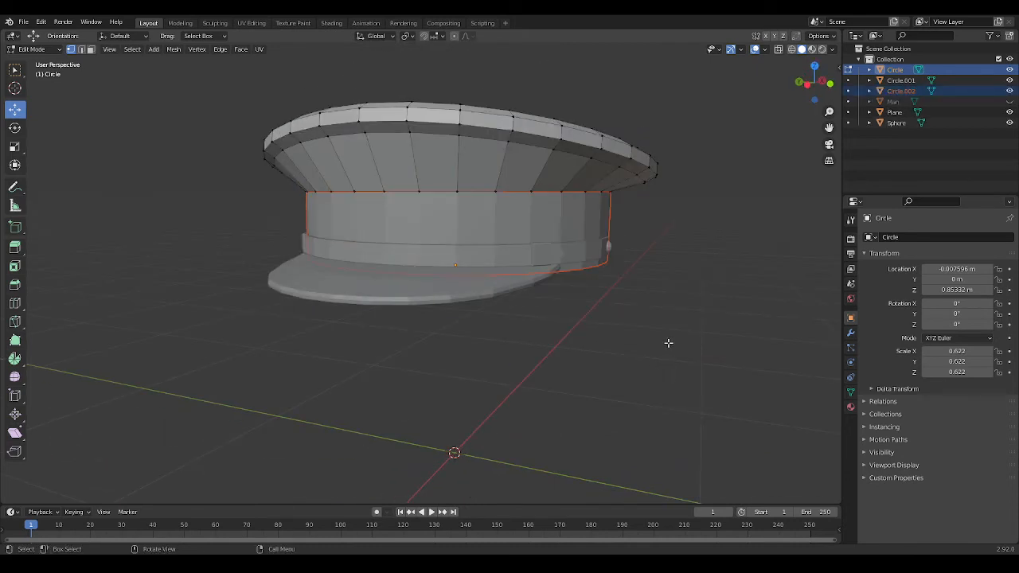
{"action": "key", "text": "Tab"}
{"action": "left_click", "coordinate": [668, 342]}
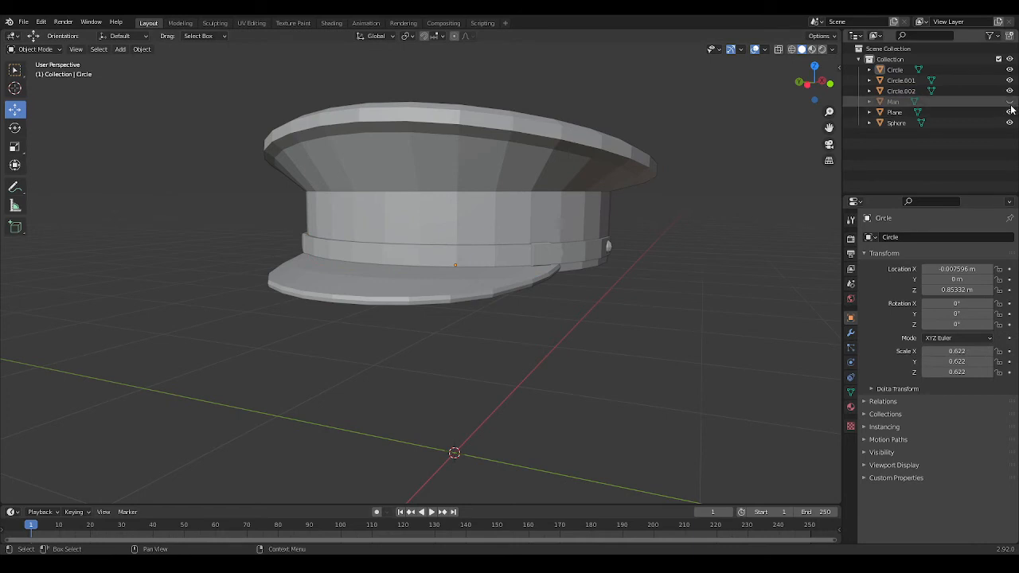
{"action": "left_click", "coordinate": [1009, 102]}
Step: Try raising the crown's lower edge loop along Z in Edit Mode and undo the move
{"action": "left_click", "coordinate": [589, 170]}
{"action": "key", "text": "Tab"}
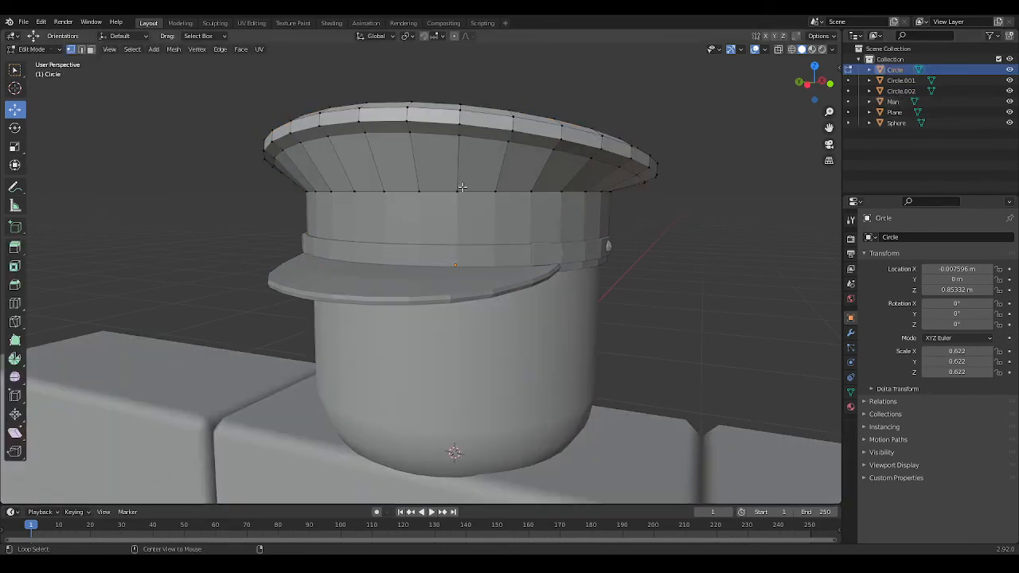
{"action": "left_click", "coordinate": [462, 187], "text": "alt"}
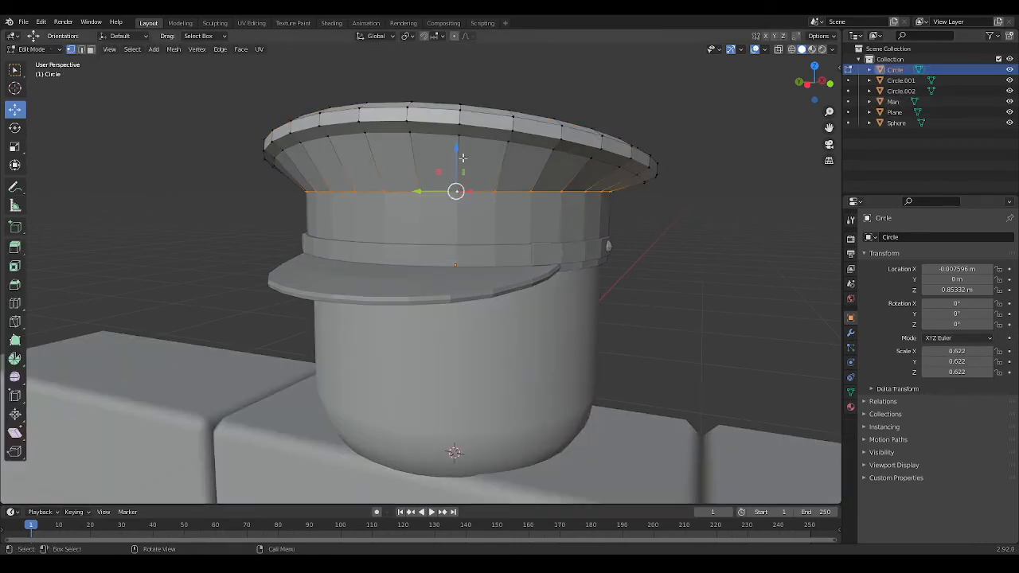
{"action": "left_click_drag", "start_coordinate": [457, 149], "coordinate": [459, 100]}
{"action": "middle_click_drag", "start_coordinate": [700, 269], "coordinate": [712, 243]}
{"action": "key", "text": "ctrl+z"}
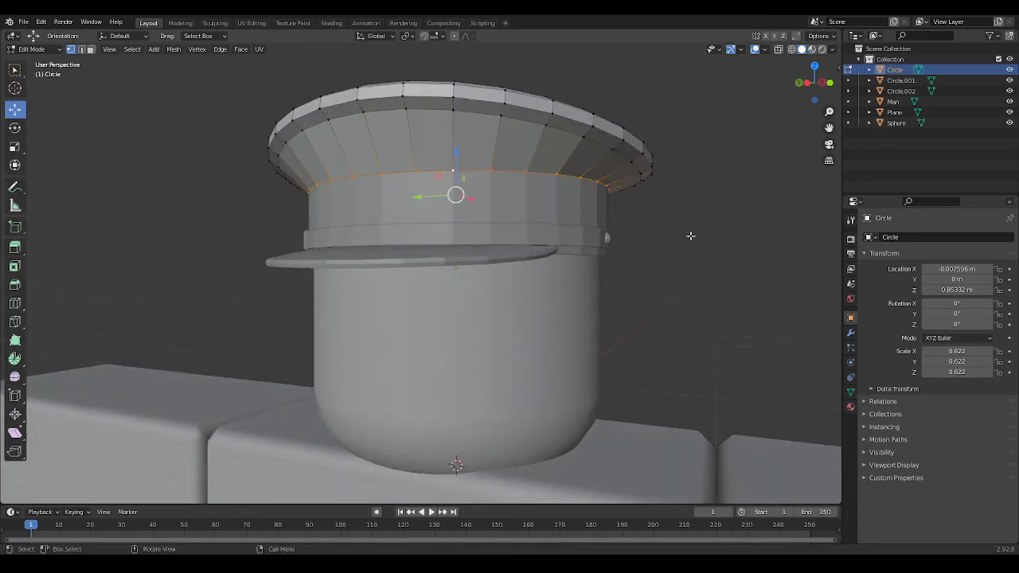
Step: Try lifting the whole crown object off the band along Z and undo the move
{"action": "key", "text": "Tab"}
{"action": "left_click_drag", "start_coordinate": [458, 233], "coordinate": [459, 177]}
{"action": "middle_click_drag", "start_coordinate": [629, 243], "coordinate": [667, 269]}
{"action": "key", "text": "ctrl+z"}
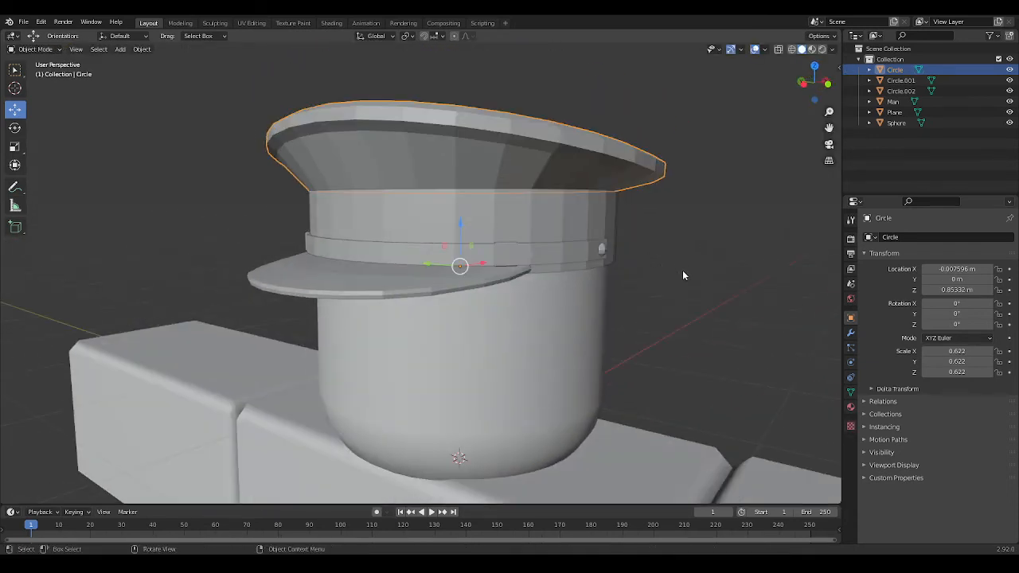
Step: Examine the separated band's mesh in Edit Mode by selecting its upper edge loop, and return to Object Mode
{"action": "left_click", "coordinate": [523, 205]}
{"action": "key", "text": "Tab"}
{"action": "middle_click_drag", "start_coordinate": [522, 205], "coordinate": [495, 225]}
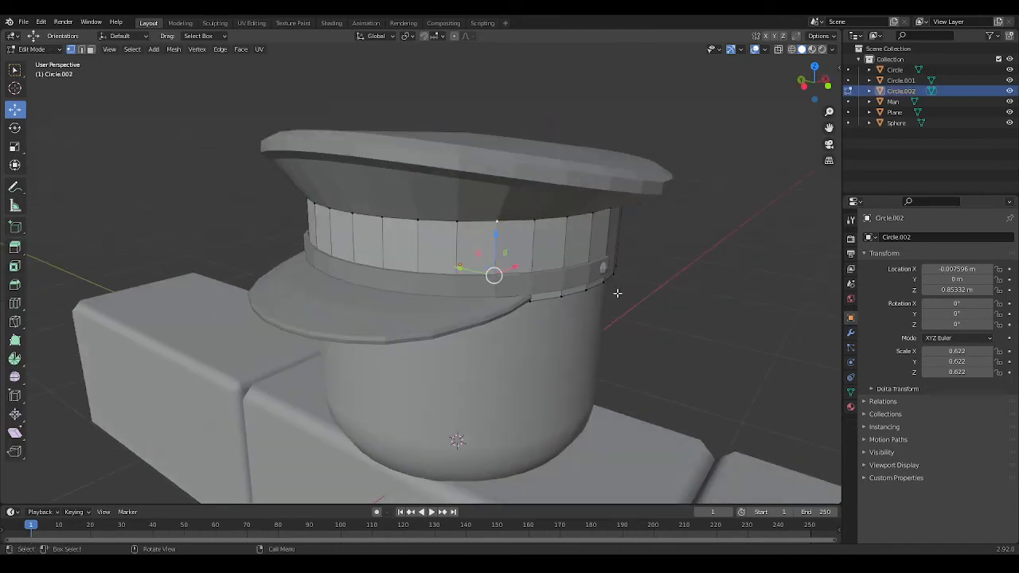
{"action": "left_click", "coordinate": [530, 221], "text": "alt"}
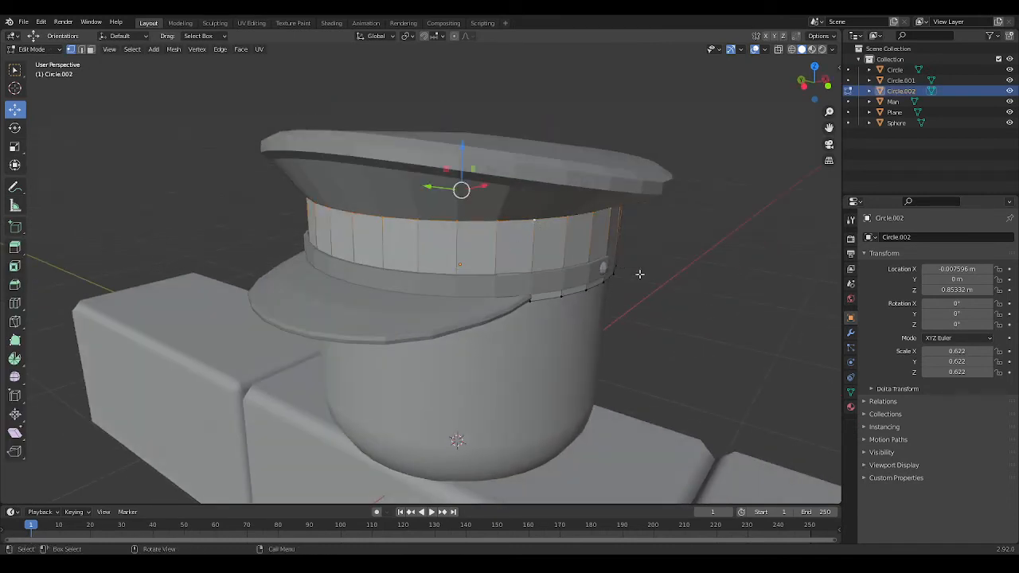
{"action": "mouse_move", "coordinate": [639, 274]}
{"action": "middle_mouse_down"}
{"action": "mouse_move", "coordinate": [694, 278]}
{"action": "mouse_move", "coordinate": [655, 266]}
{"action": "mouse_move", "coordinate": [671, 276]}
{"action": "mouse_move", "coordinate": [647, 280]}
{"action": "middle_mouse_up"}
{"action": "key", "text": "Tab"}
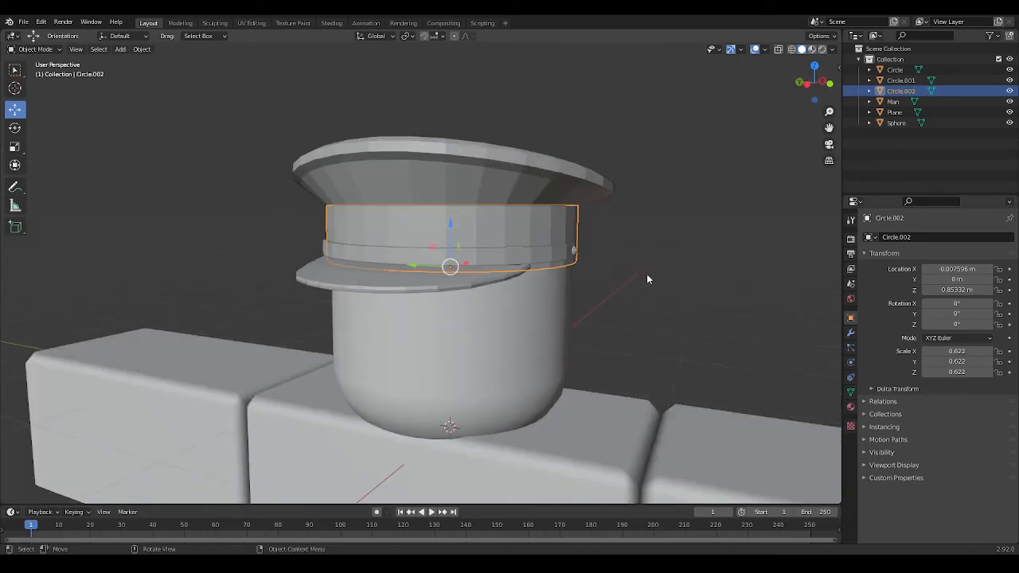
{"action": "left_click", "coordinate": [648, 280]}
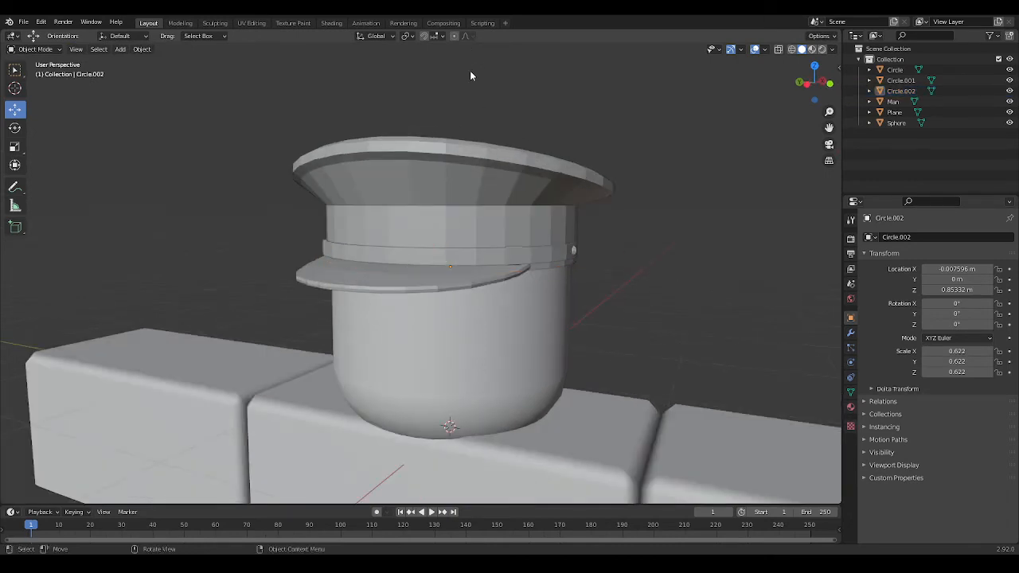
Step: Join the cap's crown and visor into one object
{"action": "left_click", "coordinate": [446, 177]}
{"action": "left_click", "coordinate": [421, 283], "text": "shift"}
{"action": "right_click", "coordinate": [420, 285]}
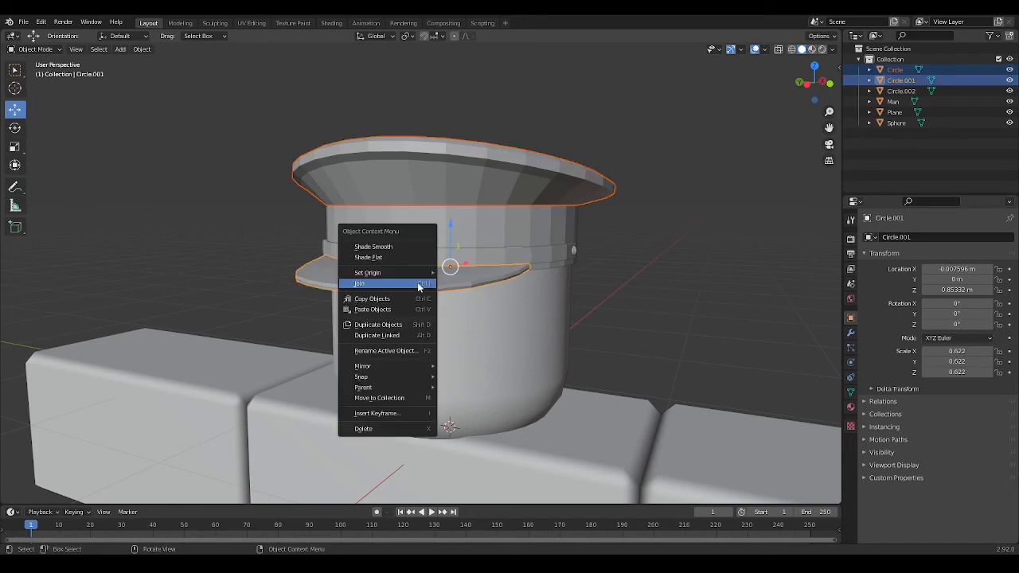
{"action": "left_click", "coordinate": [359, 283]}
{"action": "left_click", "coordinate": [682, 295]}
{"action": "scroll", "coordinate": [700, 297], "scroll_direction": "up", "scroll_amount": 3}
{"action": "scroll", "coordinate": [709, 300], "scroll_direction": "down", "scroll_amount": 3}
{"action": "middle_click_drag", "start_coordinate": [709, 300], "coordinate": [761, 293]}
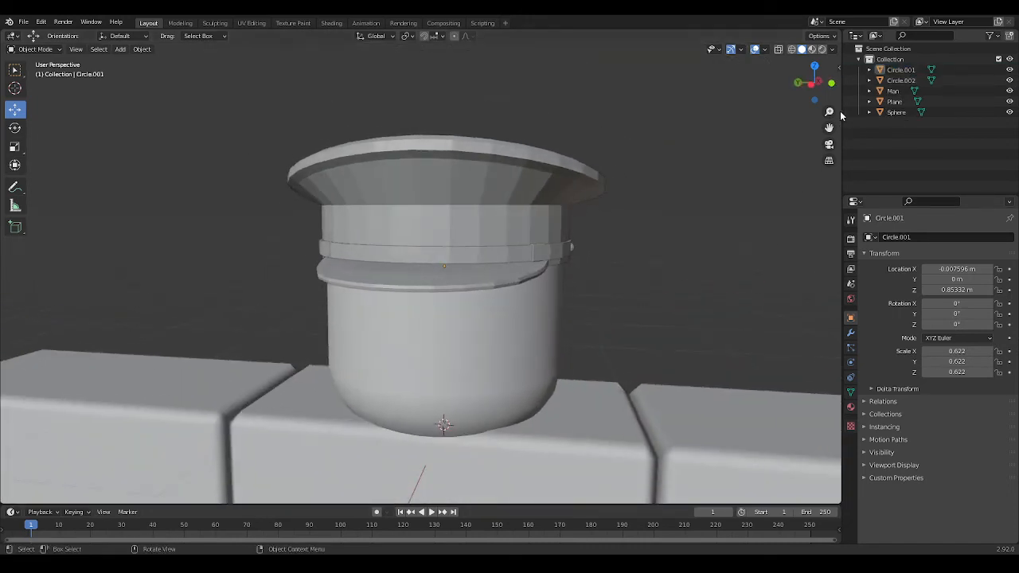
{"action": "left_click", "coordinate": [812, 83]}
{"action": "scroll", "coordinate": [718, 130], "scroll_direction": "up", "scroll_amount": 2}
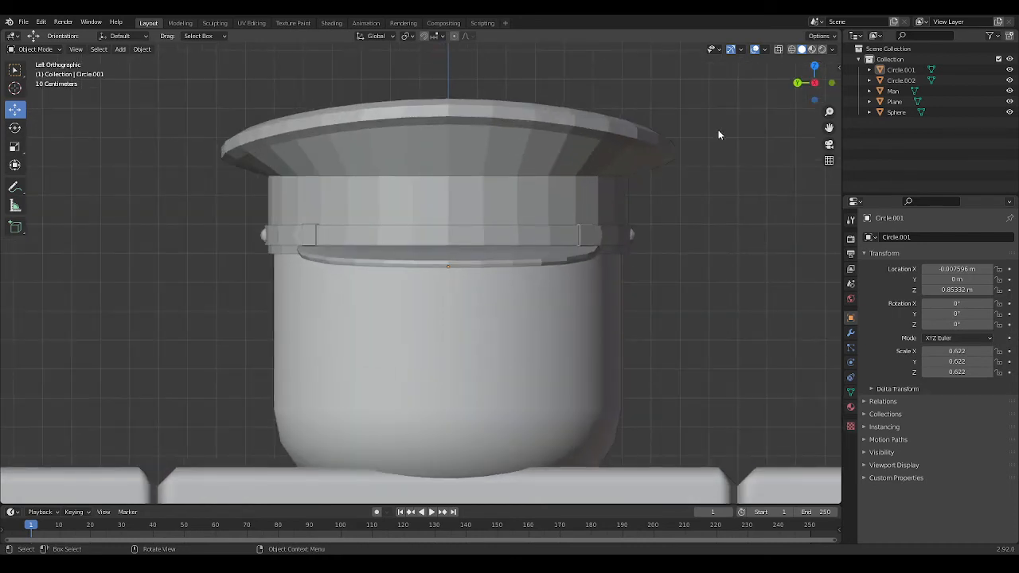
{"action": "scroll", "coordinate": [664, 211], "scroll_direction": "up", "scroll_amount": 3}
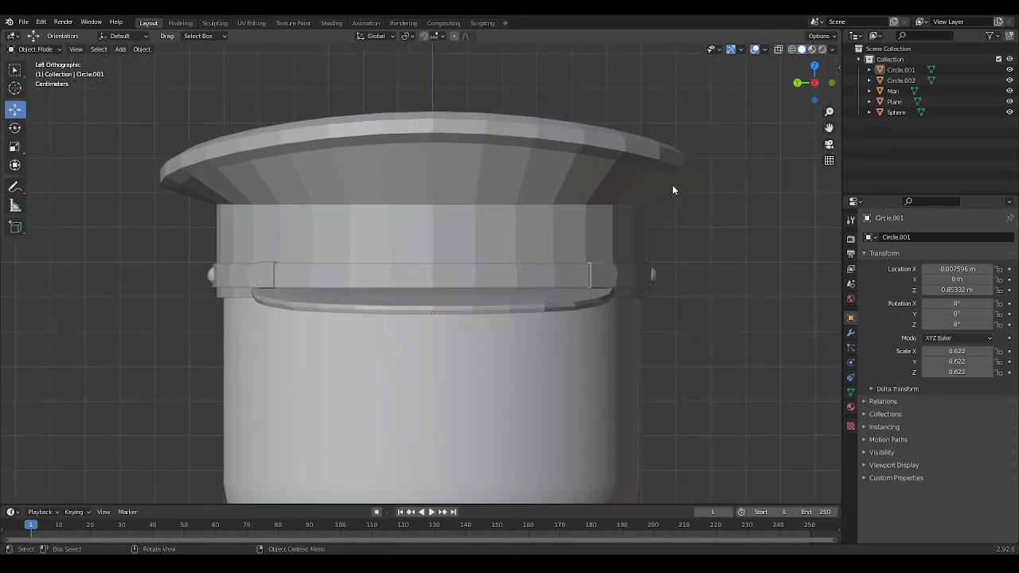
Step: Check the joined crown and visor object, and undo the join so both parts are separate objects again
{"action": "left_click", "coordinate": [618, 175]}
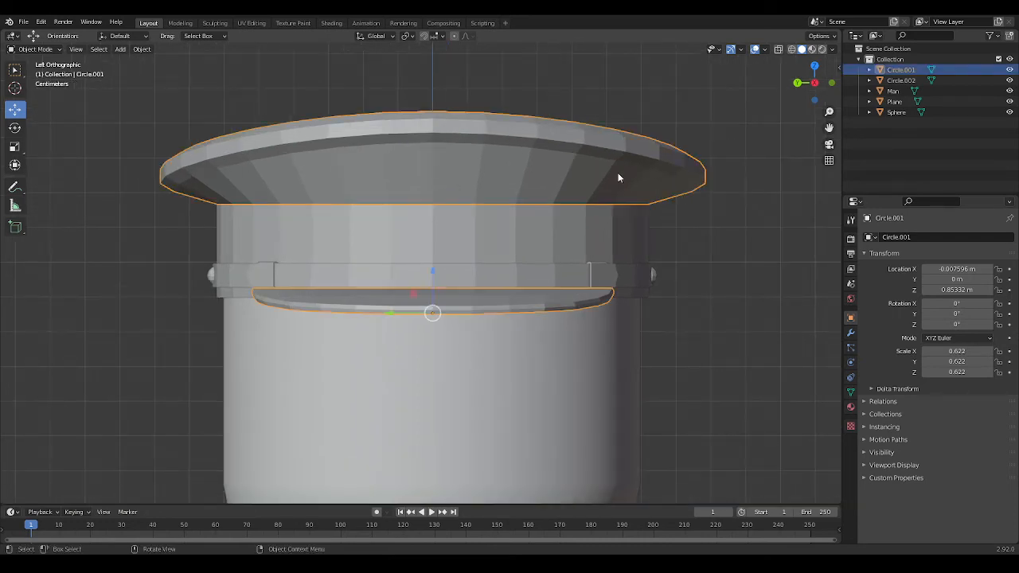
{"action": "right_click", "coordinate": [682, 224]}
{"action": "left_click", "coordinate": [736, 176]}
{"action": "key", "text": "ctrl+z"}
{"action": "key", "text": "ctrl+z"}
{"action": "key", "text": "ctrl+z"}
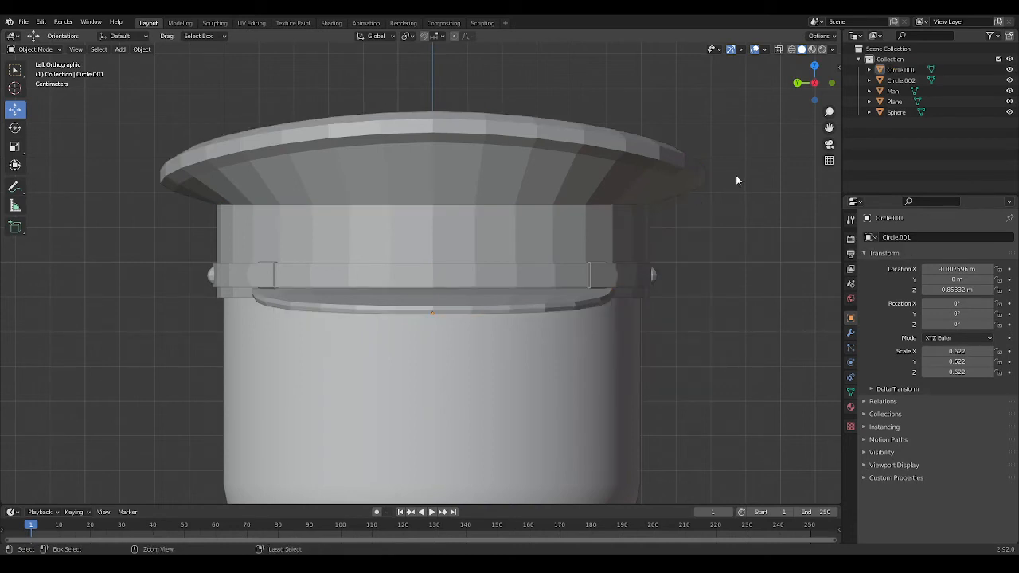
{"action": "left_click", "coordinate": [727, 209]}
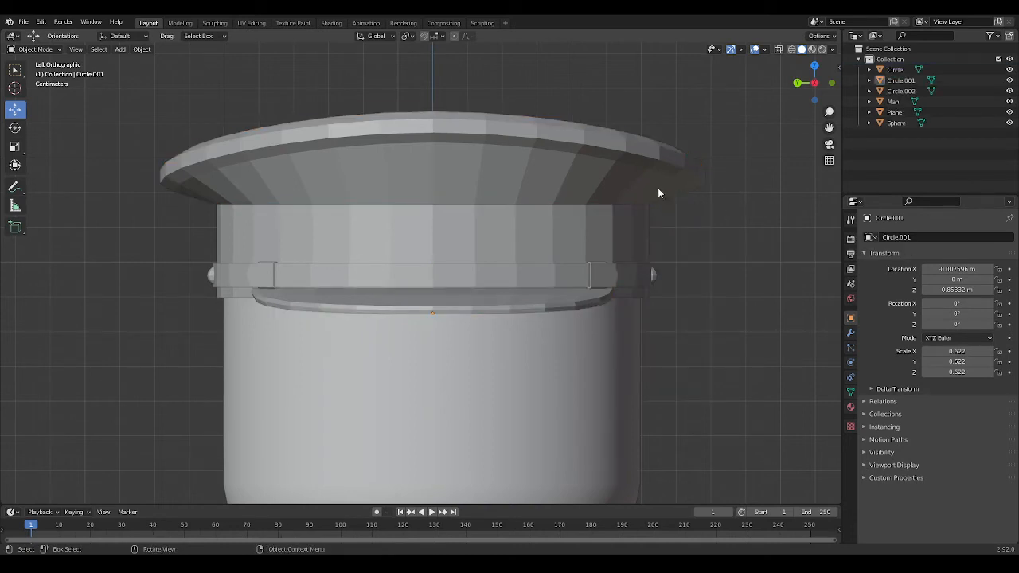
Step: Duplicate the crown object and move the copy beside the cap along Y
{"action": "left_click", "coordinate": [659, 190]}
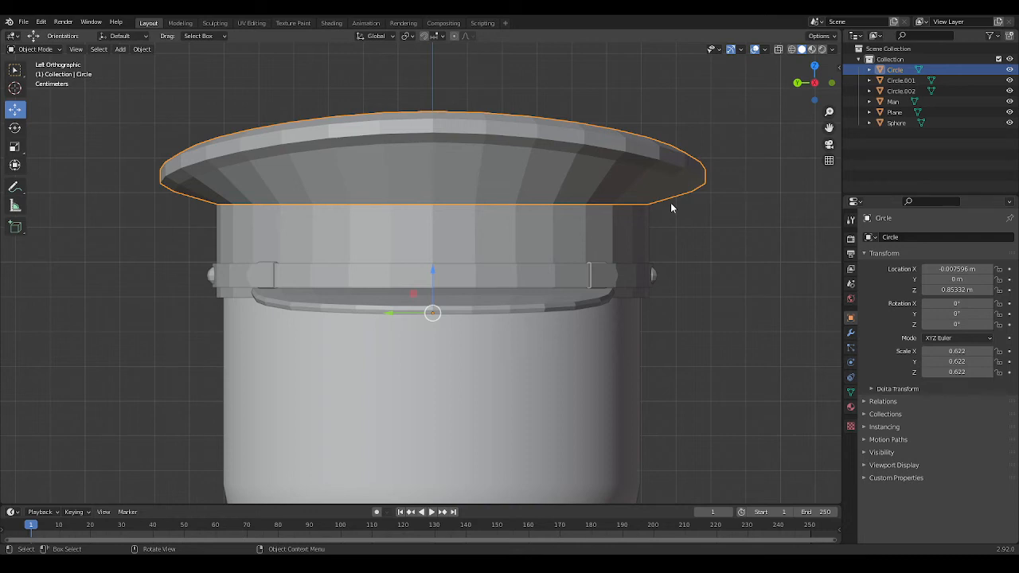
{"action": "scroll", "coordinate": [670, 206], "scroll_direction": "down", "scroll_amount": 4}
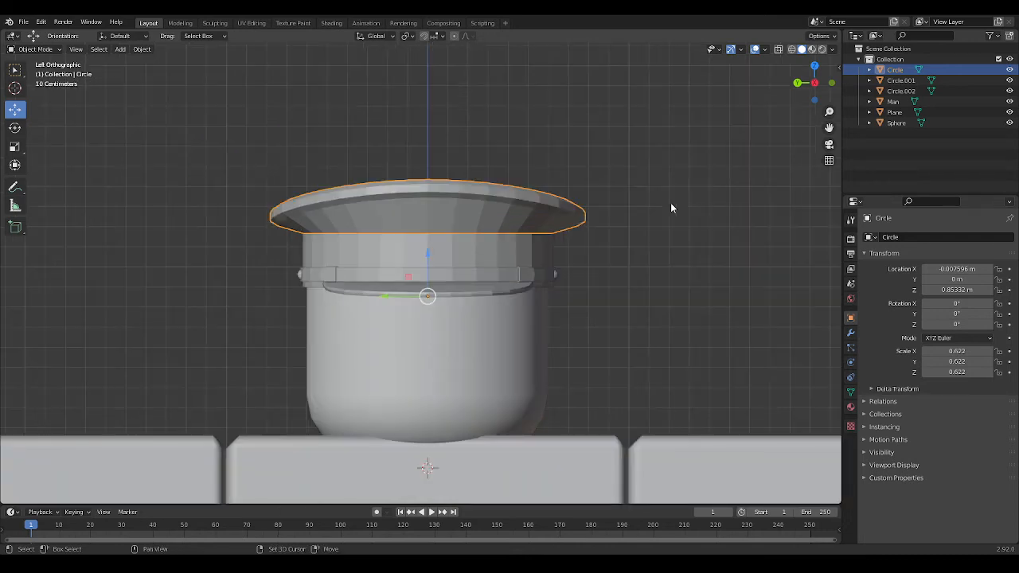
{"action": "key", "text": "shift+d"}
{"action": "right_click", "coordinate": [450, 244]}
{"action": "left_click", "coordinate": [670, 298]}
Step: Try raising the original crown along Z and undo the move
{"action": "left_click", "coordinate": [454, 199]}
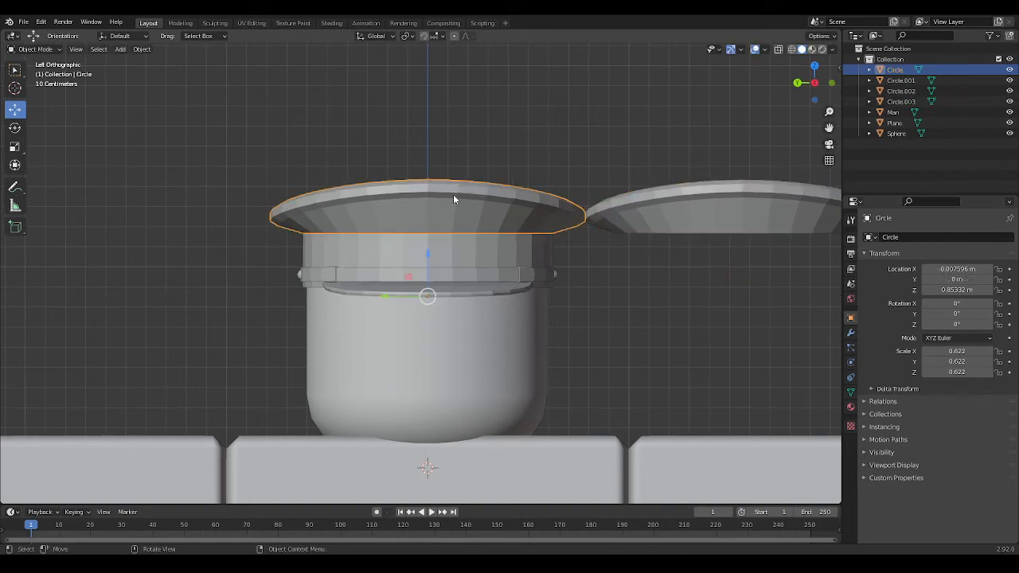
{"action": "left_click_drag", "start_coordinate": [429, 255], "coordinate": [432, 199]}
{"action": "key", "text": "ctrl+z"}
{"action": "key", "text": "ctrl+z"}
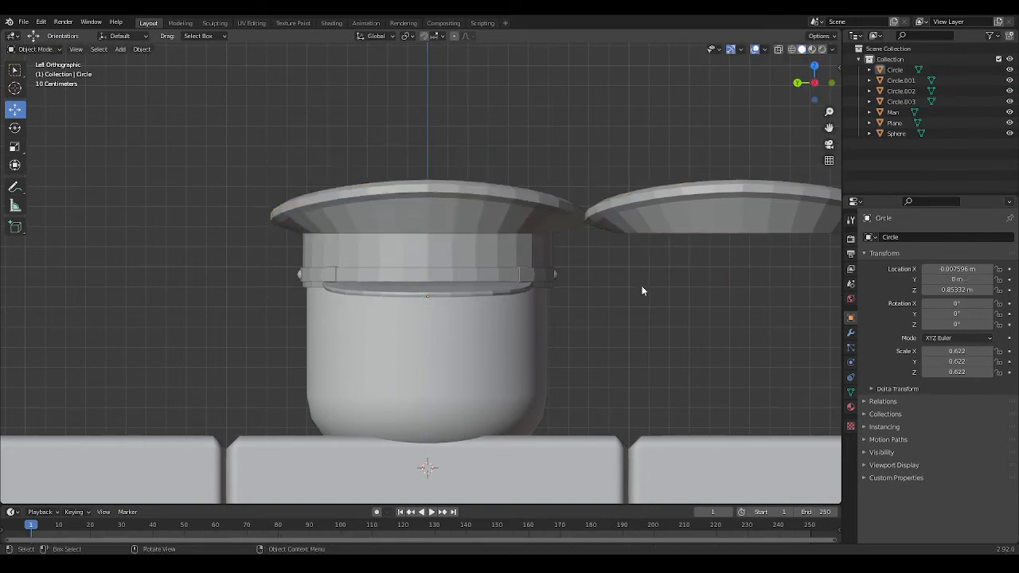
{"action": "middle_click_drag", "start_coordinate": [683, 277], "coordinate": [618, 302], "text": "shift"}
{"action": "key", "text": "ctrl+z"}
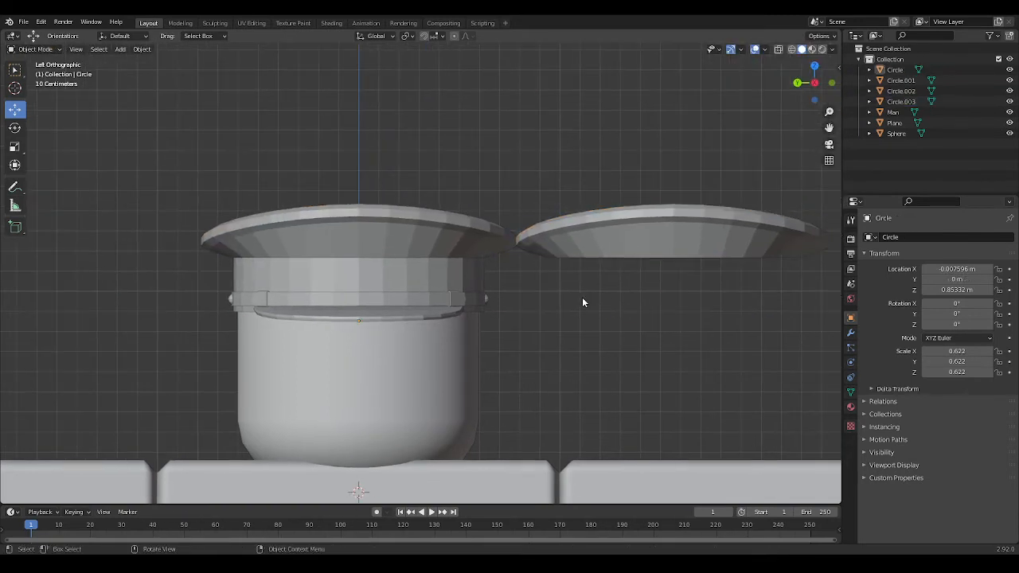
Step: Undo the crown copy's sideways move so the duplicate sits in place on the cap
{"action": "left_click", "coordinate": [639, 243]}
{"action": "middle_click_drag", "start_coordinate": [691, 291], "coordinate": [599, 310], "text": "shift"}
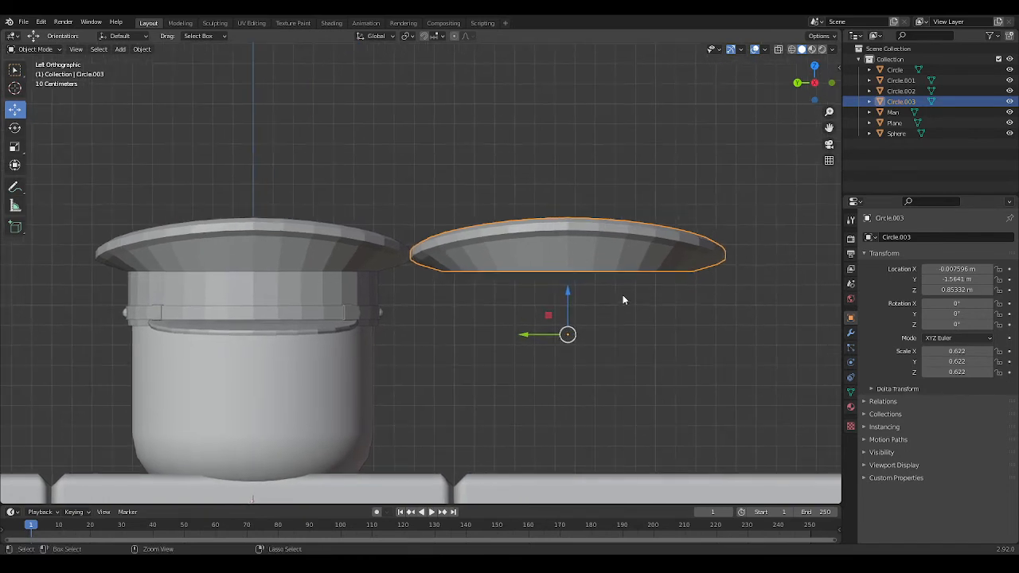
{"action": "key", "text": "ctrl+z"}
{"action": "key", "text": "ctrl+z"}
{"action": "key", "text": "ctrl+z"}
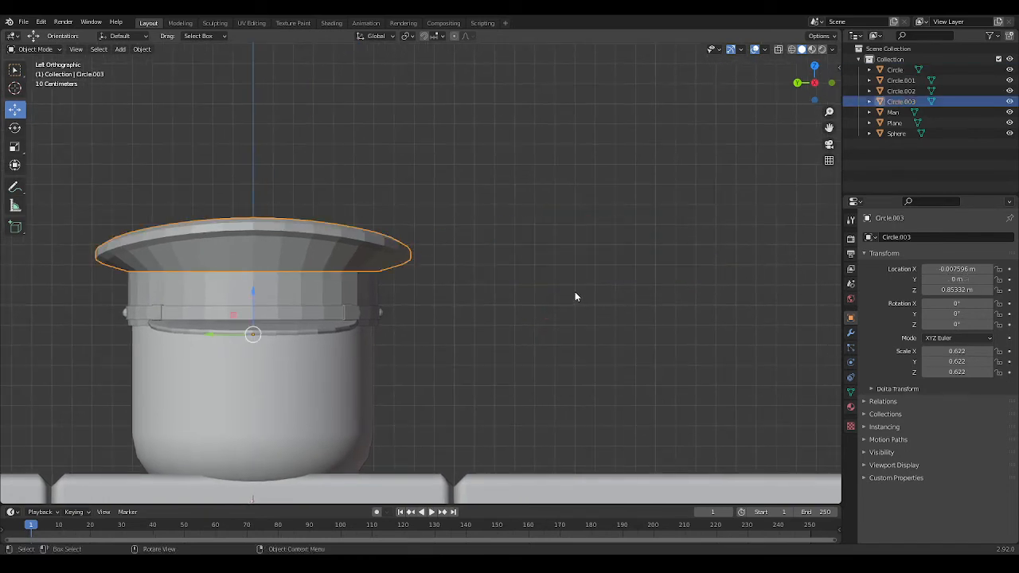
Step: Scale the crown copy up slightly to 0.634 and lower it to Z 0.84582 m over the band
{"action": "key", "text": "s"}
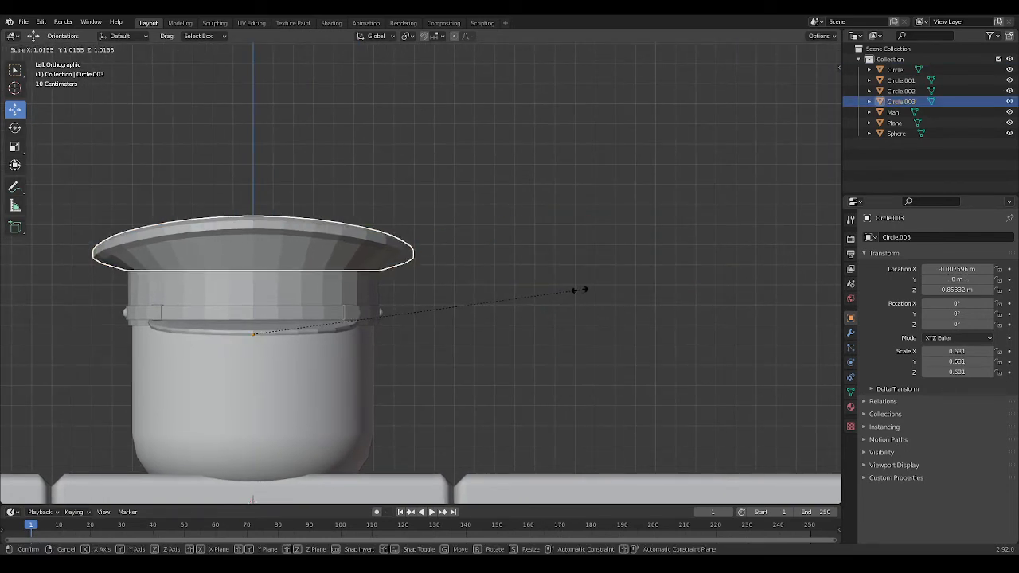
{"action": "left_click", "coordinate": [581, 289]}
{"action": "middle_click_drag", "start_coordinate": [504, 298], "coordinate": [634, 295], "text": "shift"}
{"action": "scroll", "coordinate": [359, 296], "scroll_direction": "up", "scroll_amount": 3}
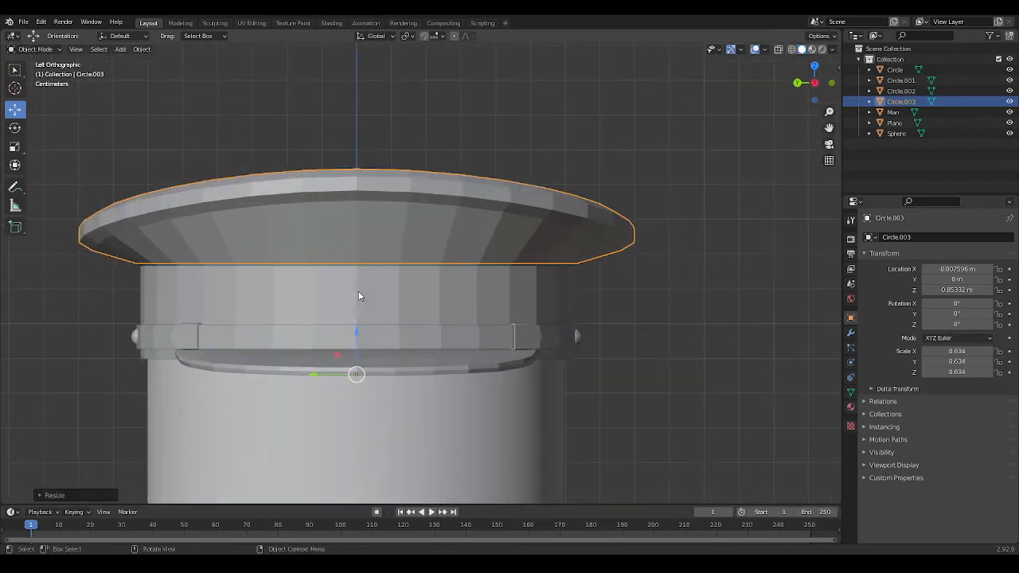
{"action": "left_click_drag", "start_coordinate": [357, 334], "coordinate": [357, 334]}
{"action": "middle_click_drag", "start_coordinate": [357, 335], "coordinate": [491, 372]}
{"action": "mouse_move", "coordinate": [378, 316]}
{"action": "left_mouse_down"}
{"action": "mouse_move", "coordinate": [378, 335]}
{"action": "mouse_move", "coordinate": [379, 316]}
{"action": "left_mouse_up"}
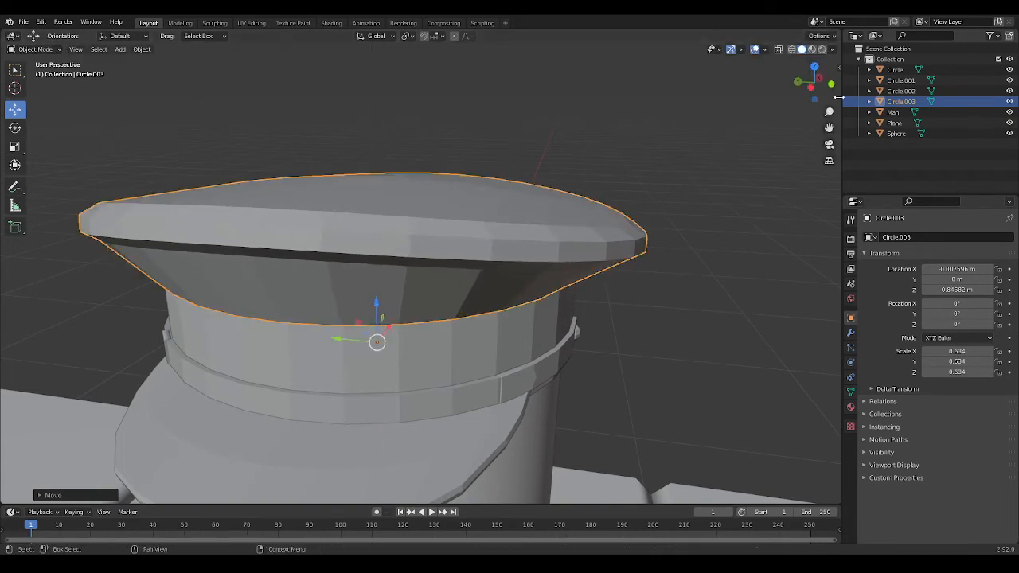
Step: In Edit Mode, select the crown copy's lower edge loop and scale it outward by about 1.03
{"action": "left_click", "coordinate": [810, 86]}
{"action": "key", "text": "Tab"}
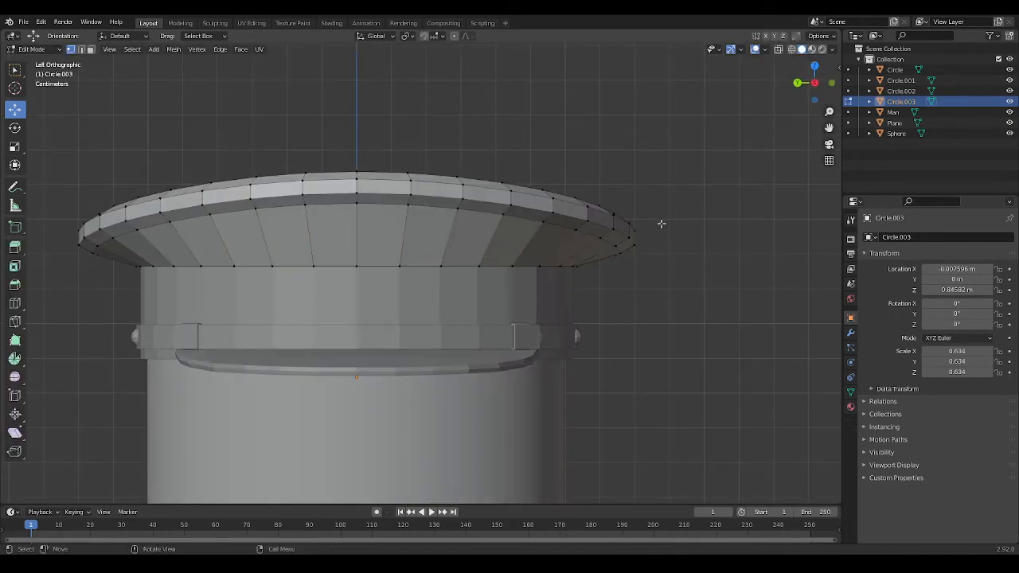
{"action": "left_click", "coordinate": [358, 265], "text": "alt"}
{"action": "key", "text": "s"}
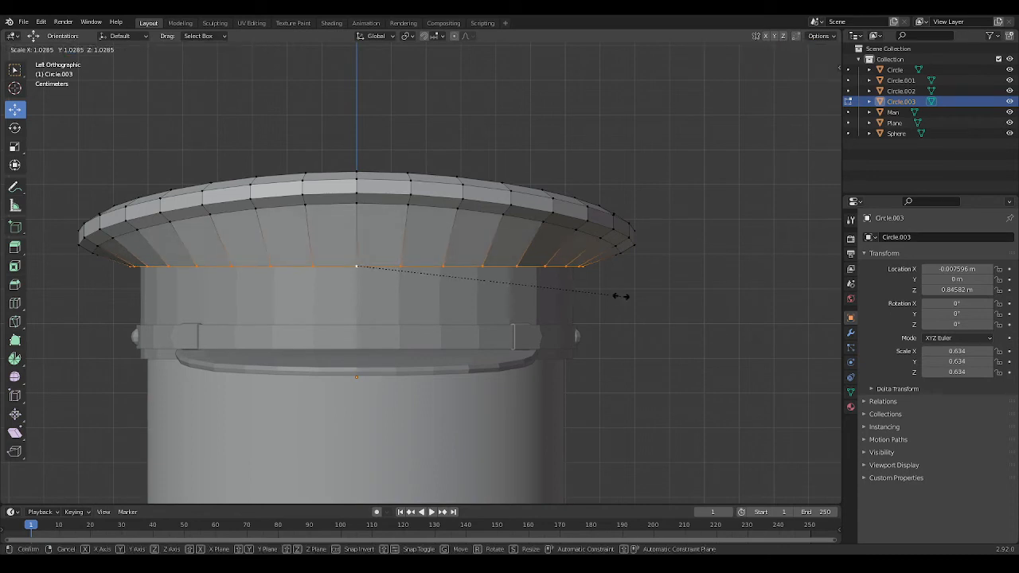
{"action": "key", "text": "Escape"}
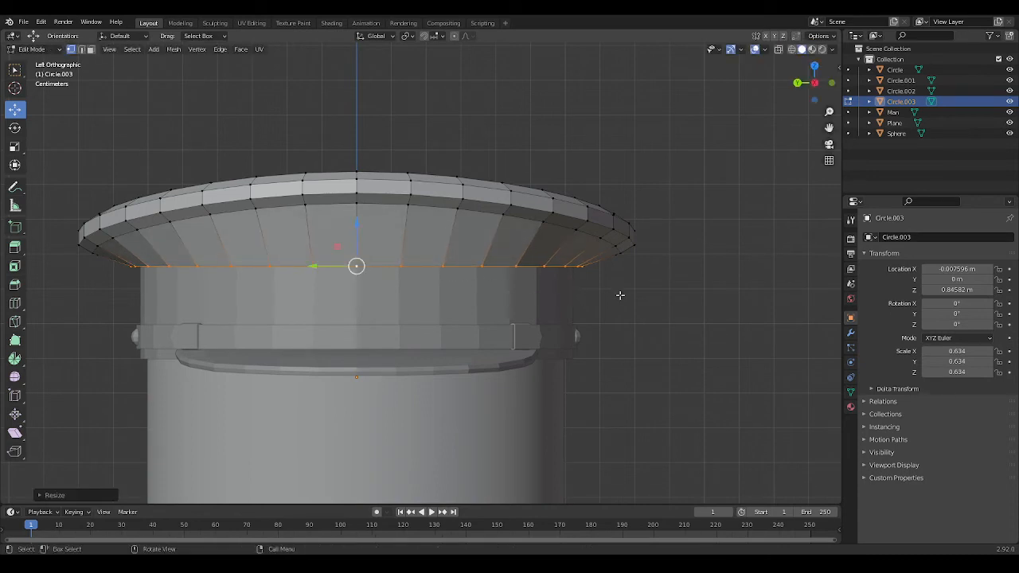
Step: Extrude the lower edge loop into a slightly wider rim and extend it down about 0.014 m
{"action": "key", "text": "s"}
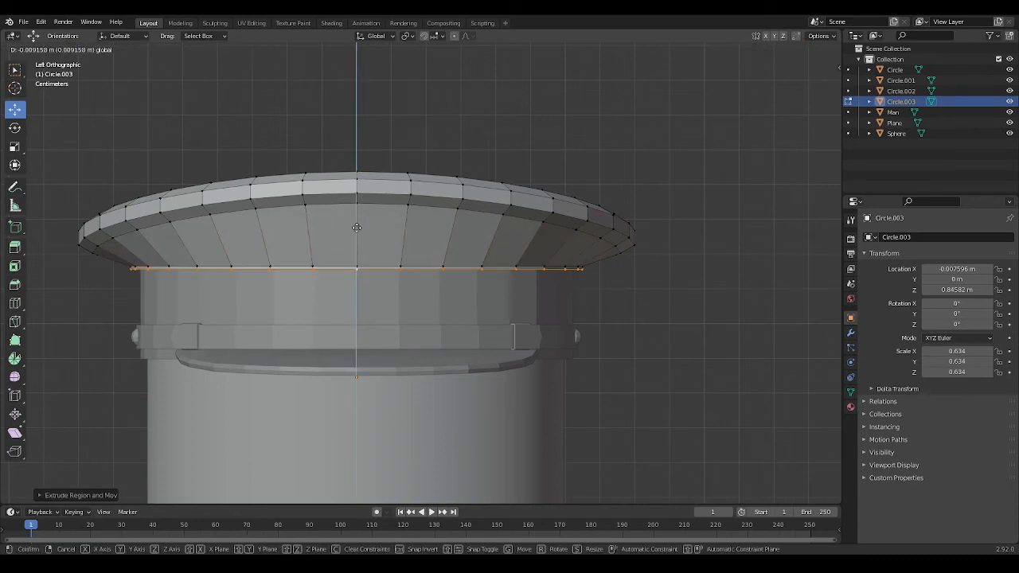
{"action": "left_click", "coordinate": [534, 303]}
{"action": "key", "text": "ctrl+z"}
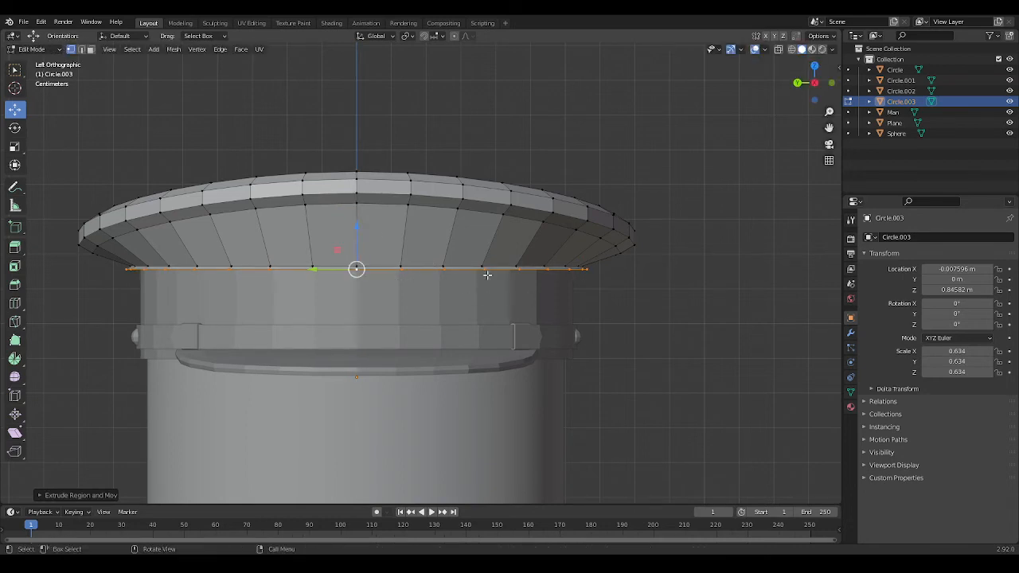
{"action": "key", "text": "g"}
{"action": "key", "text": "z"}
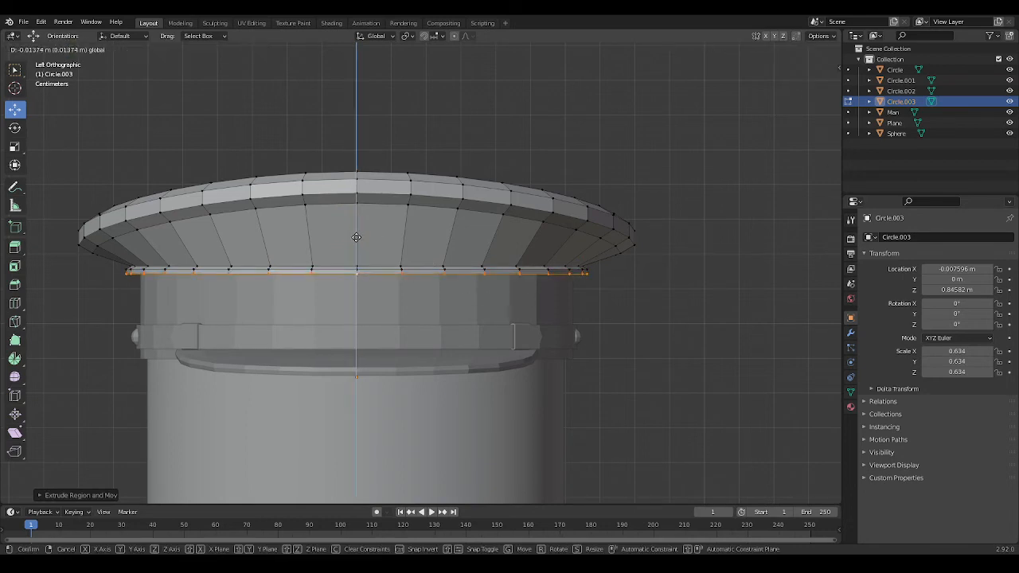
{"action": "left_click", "coordinate": [363, 240]}
Step: Extrude the rim's lower edge again, scale it inward to about 0.98 and lower it about 0.011 m
{"action": "key", "text": "e"}
{"action": "left_click", "coordinate": [619, 295]}
{"action": "key", "text": "s"}
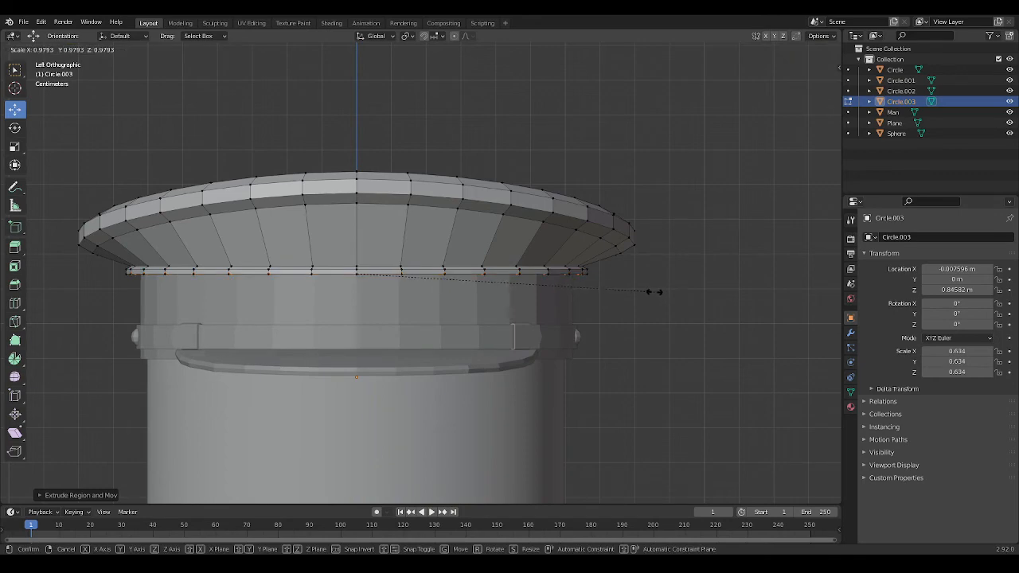
{"action": "left_click", "coordinate": [649, 292]}
{"action": "key", "text": "g"}
{"action": "key", "text": "z"}
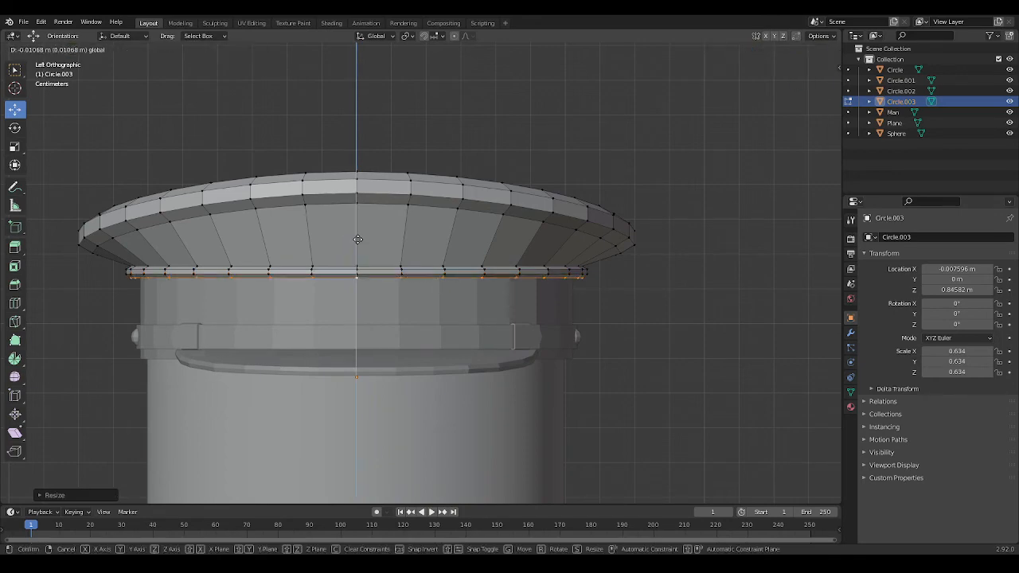
{"action": "left_click", "coordinate": [359, 239]}
Step: Examine the new rim along the crown copy's lower edge from the front and at an angle
{"action": "middle_click_drag", "start_coordinate": [625, 341], "coordinate": [721, 250]}
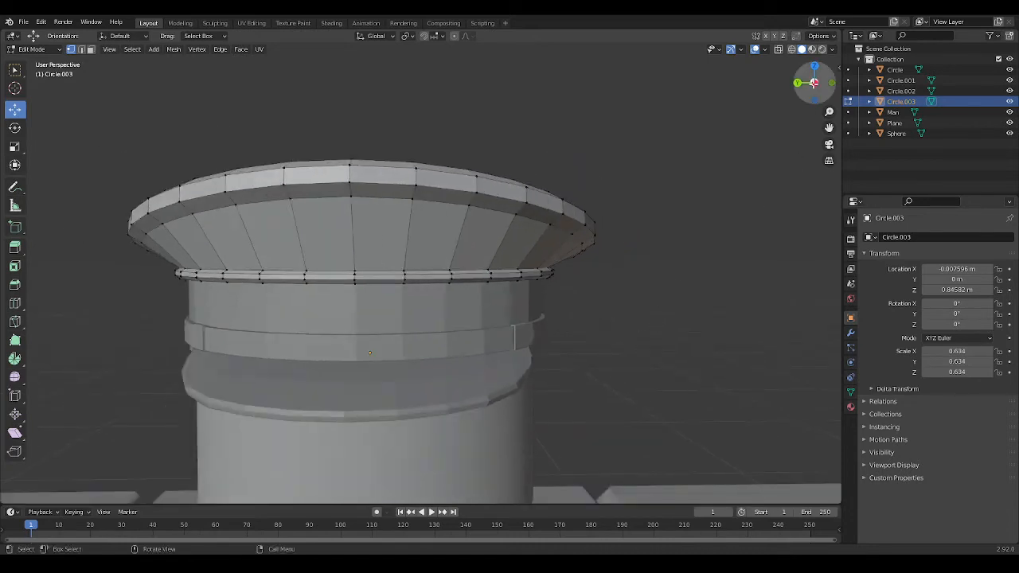
{"action": "left_click", "coordinate": [809, 82]}
{"action": "left_click", "coordinate": [814, 83]}
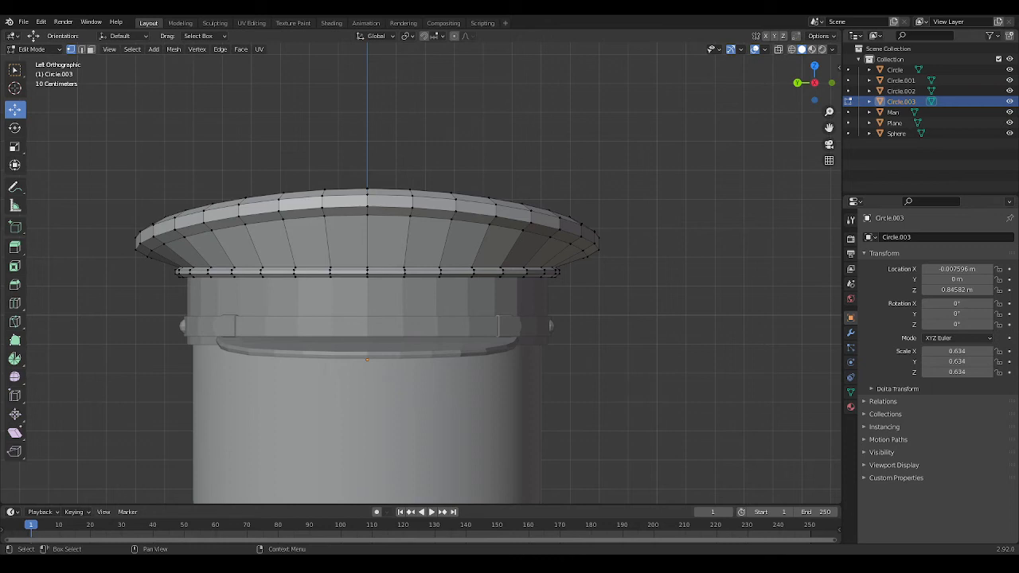
{"action": "scroll", "coordinate": [421, 271], "scroll_direction": "up", "scroll_amount": 3}
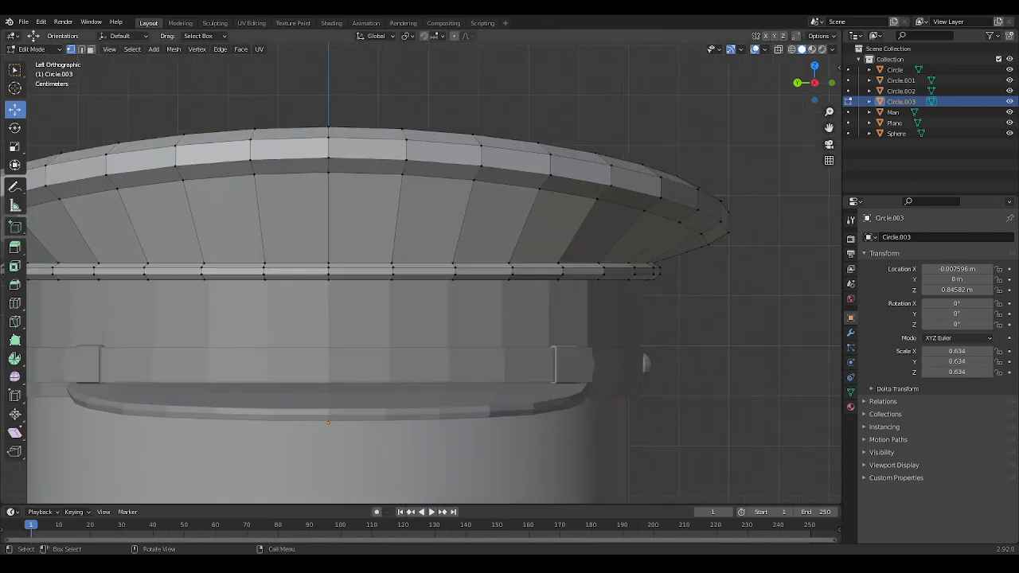
{"action": "middle_click_drag", "start_coordinate": [734, 403], "coordinate": [687, 420]}
{"action": "scroll", "coordinate": [705, 405], "scroll_direction": "down", "scroll_amount": 4}
{"action": "scroll", "coordinate": [703, 407], "scroll_direction": "down", "scroll_amount": 1}
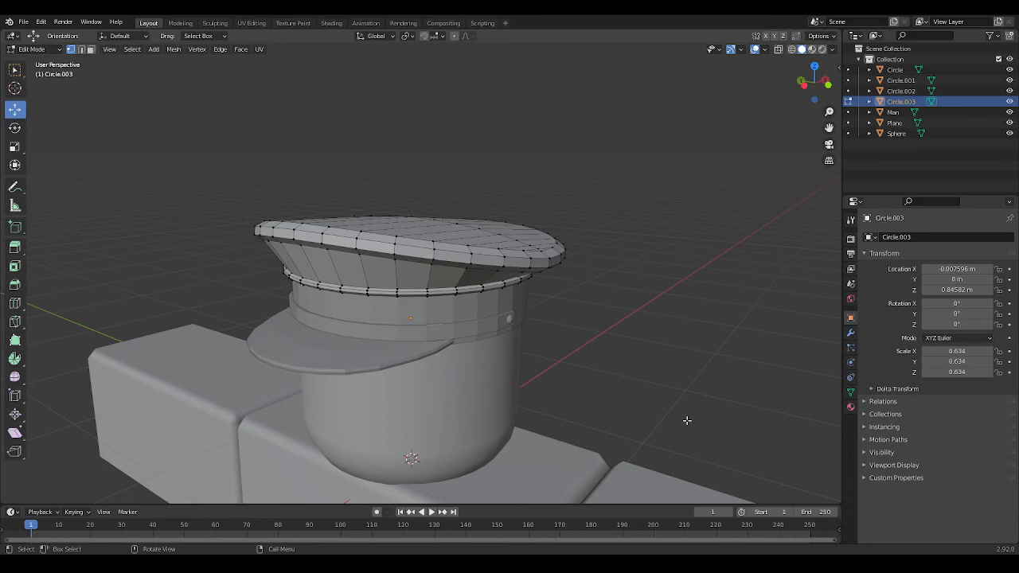
{"action": "middle_click_drag", "start_coordinate": [687, 421], "coordinate": [689, 250]}
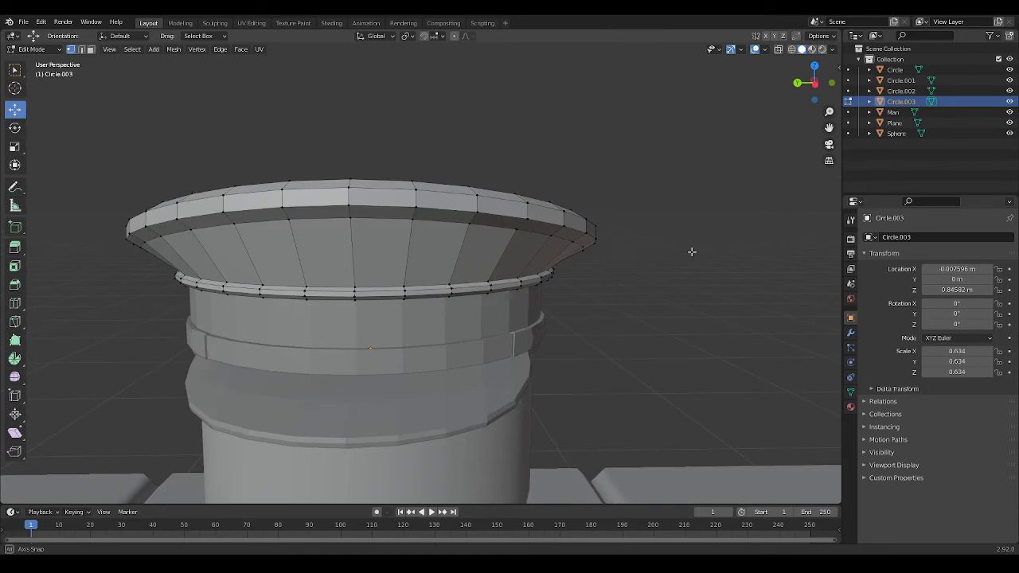
Step: Add vertical loop cuts midway between the existing edges across the front of the crown copy
{"action": "left_click", "coordinate": [814, 84]}
{"action": "scroll", "coordinate": [425, 182], "scroll_direction": "up", "scroll_amount": 2}
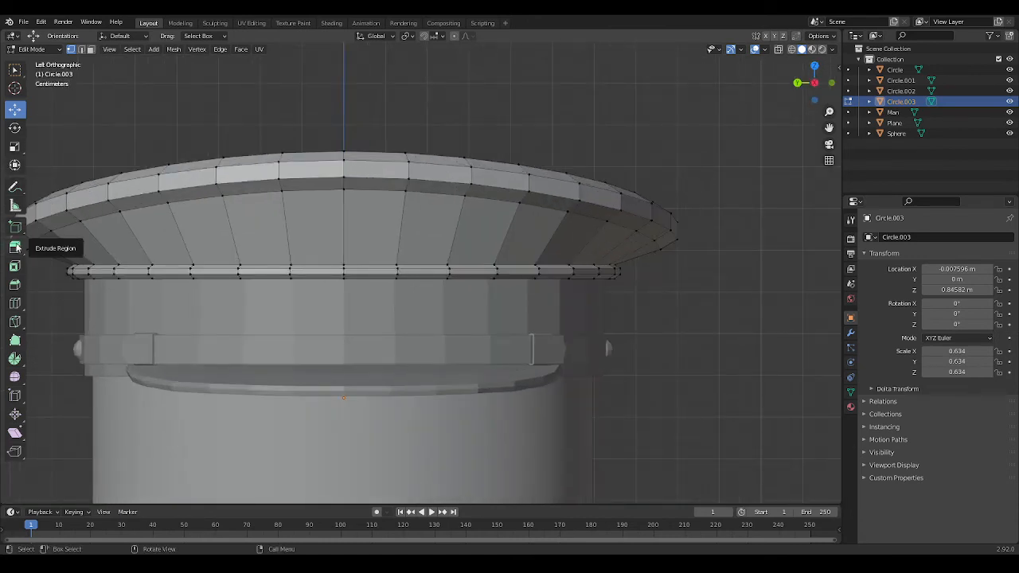
{"action": "left_click", "coordinate": [16, 304]}
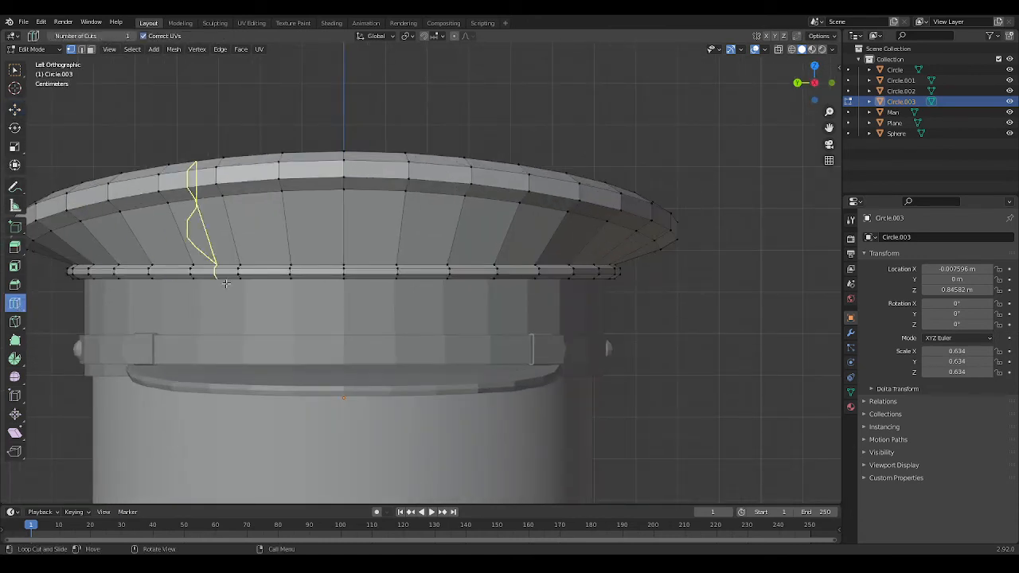
{"action": "left_click", "coordinate": [315, 272]}
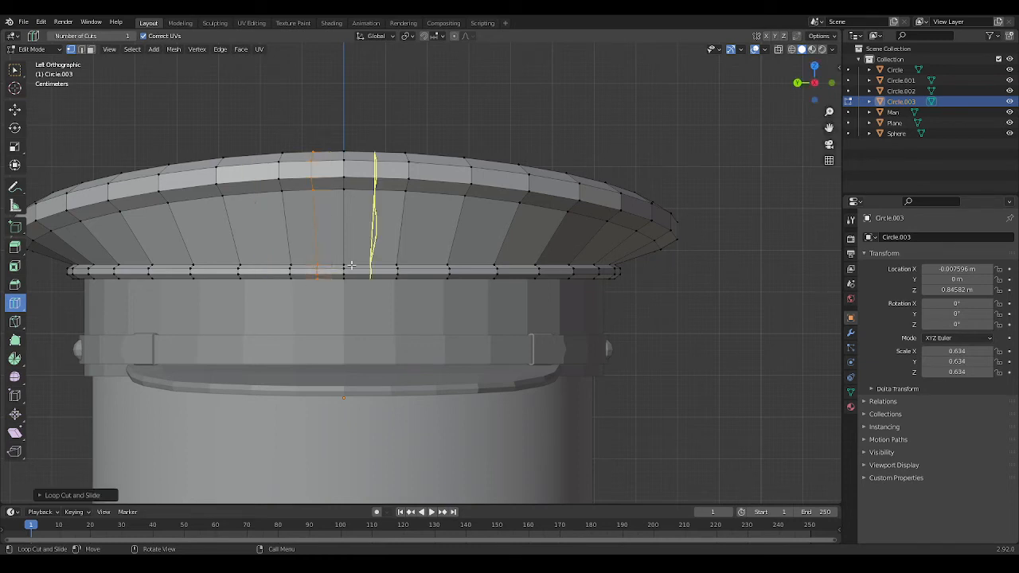
{"action": "left_click", "coordinate": [371, 271]}
{"action": "left_click", "coordinate": [422, 271]}
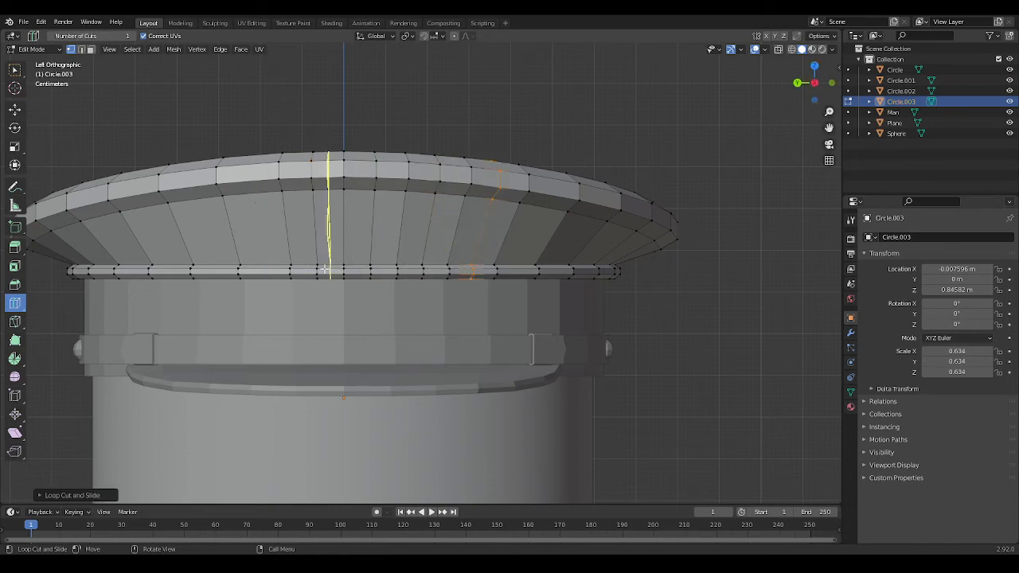
{"action": "left_click", "coordinate": [258, 272]}
{"action": "left_click", "coordinate": [171, 271]}
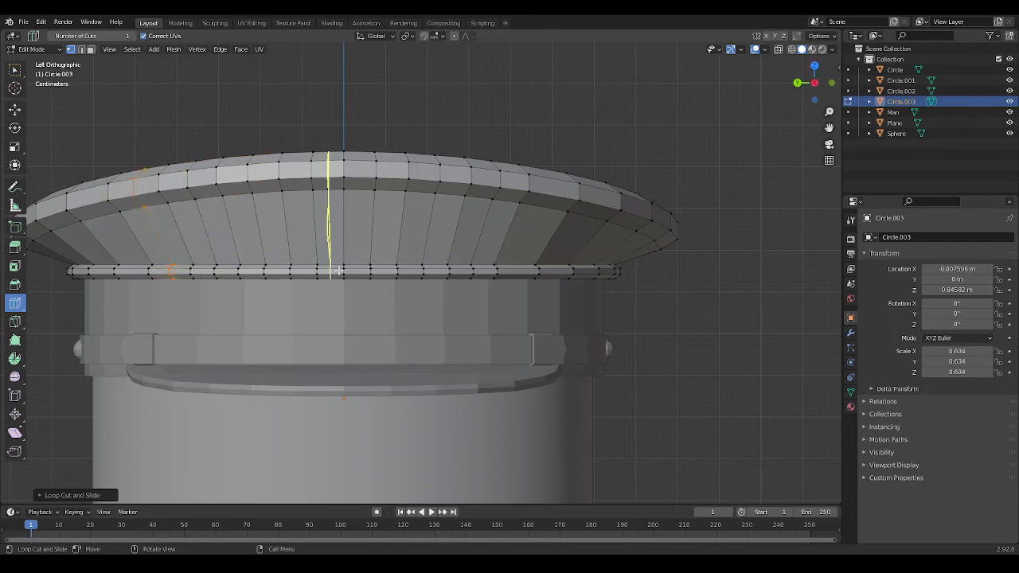
{"action": "left_click", "coordinate": [134, 271]}
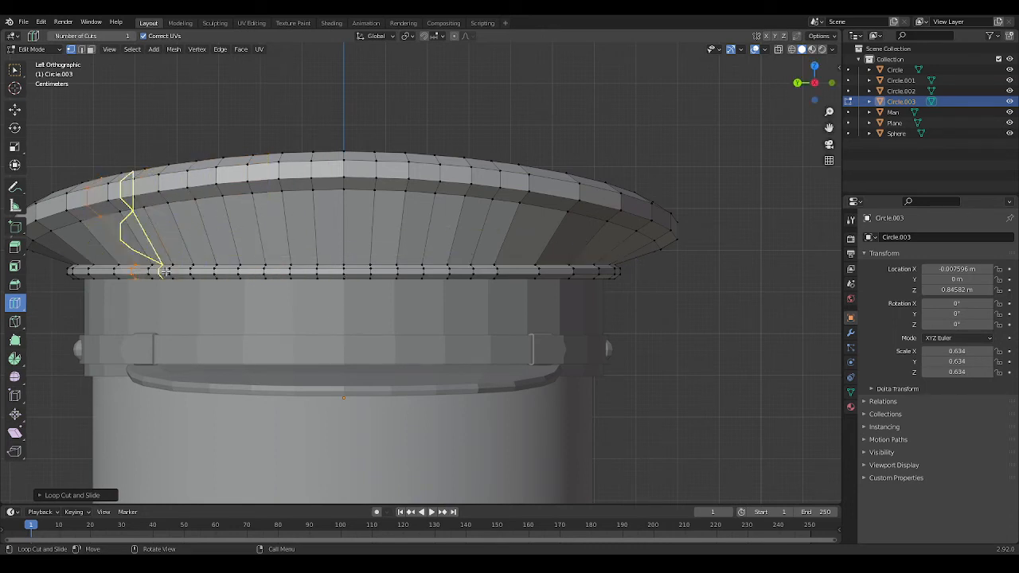
Step: Continue the vertical loop cuts between the existing edges around the sides and back of the crown copy
{"action": "middle_click_drag", "start_coordinate": [557, 272], "coordinate": [611, 319]}
{"action": "left_click", "coordinate": [436, 272]}
{"action": "left_click", "coordinate": [519, 272]}
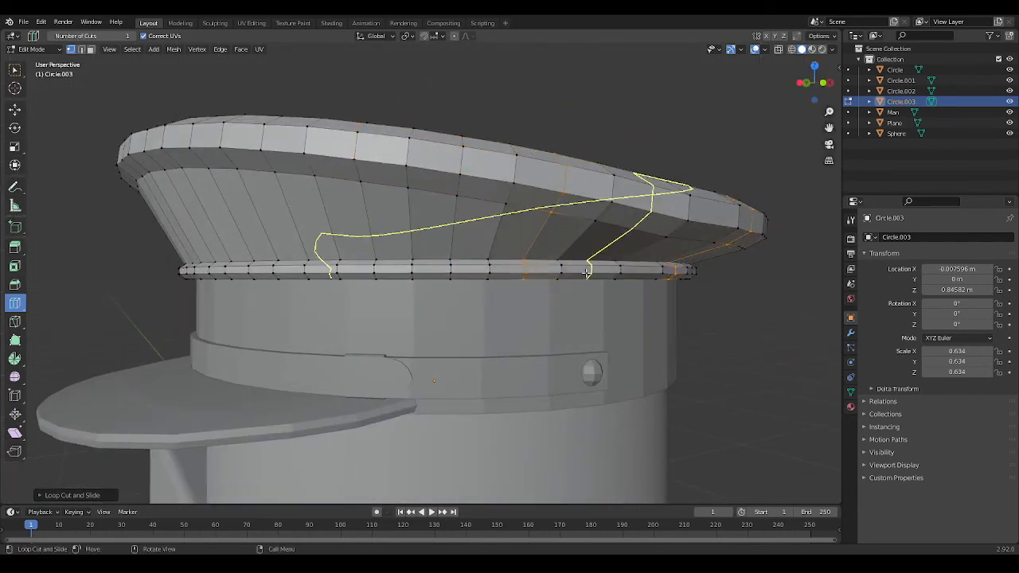
{"action": "left_click", "coordinate": [587, 273]}
{"action": "left_click", "coordinate": [638, 274]}
{"action": "middle_click_drag", "start_coordinate": [94, 332], "coordinate": [375, 323]}
{"action": "scroll", "coordinate": [363, 331], "scroll_direction": "down", "scroll_amount": 3}
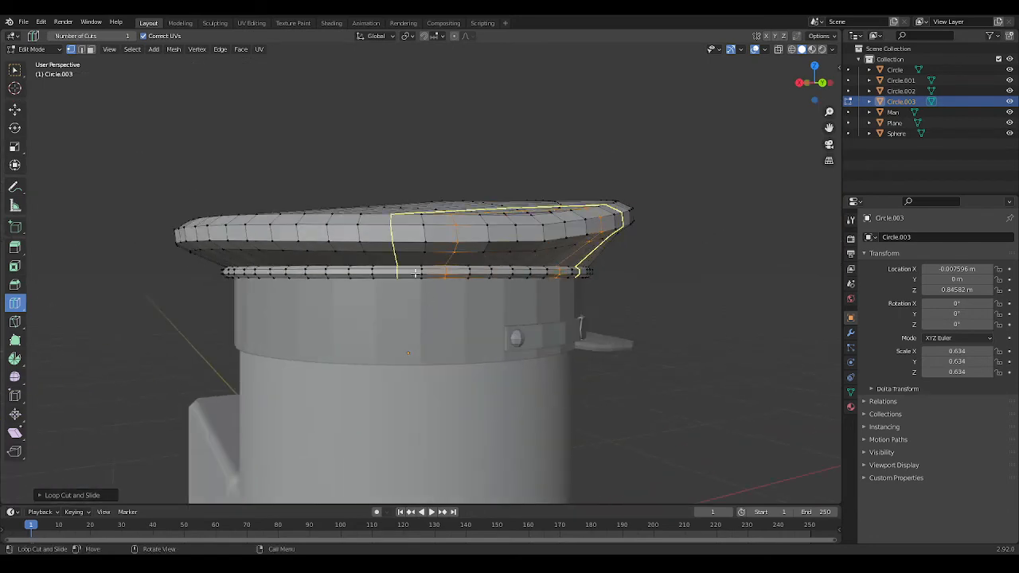
{"action": "middle_click_drag", "start_coordinate": [403, 273], "coordinate": [502, 348]}
{"action": "scroll", "coordinate": [502, 348], "scroll_direction": "up", "scroll_amount": 1}
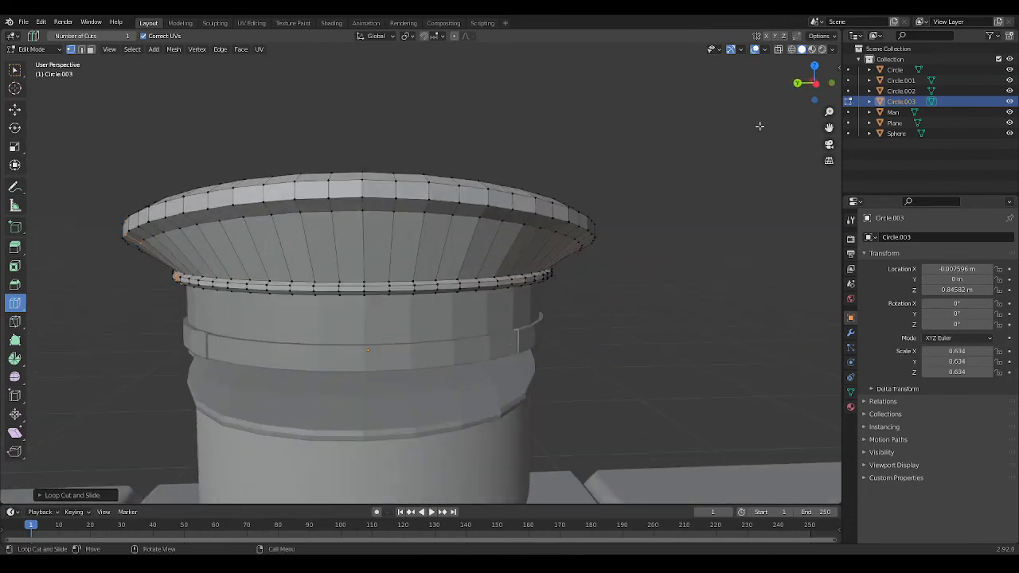
Step: Clear the selection and select every second column of rim vertices across the front of the crown copy
{"action": "left_click", "coordinate": [817, 87]}
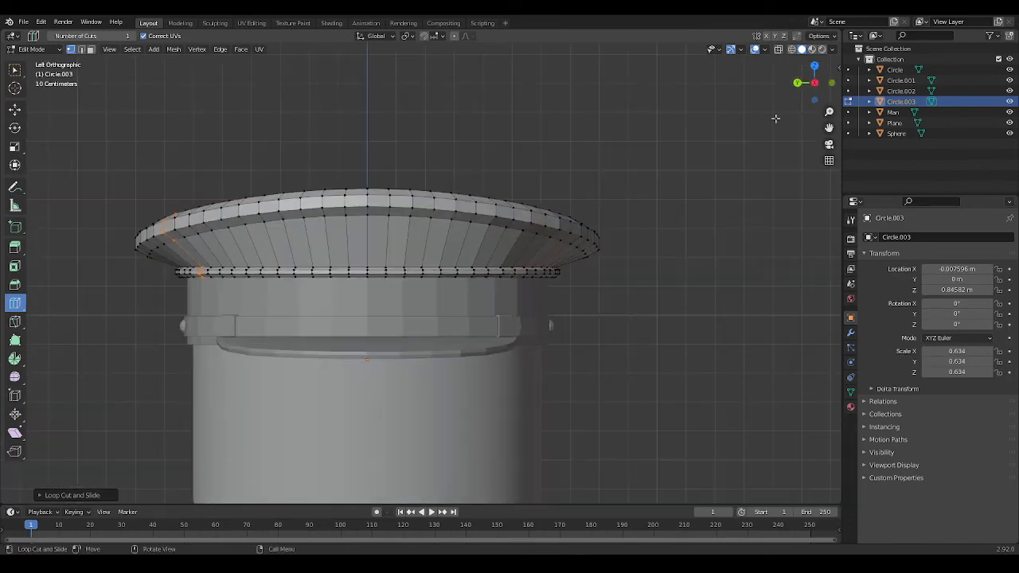
{"action": "left_click", "coordinate": [16, 111]}
{"action": "left_click", "coordinate": [80, 49]}
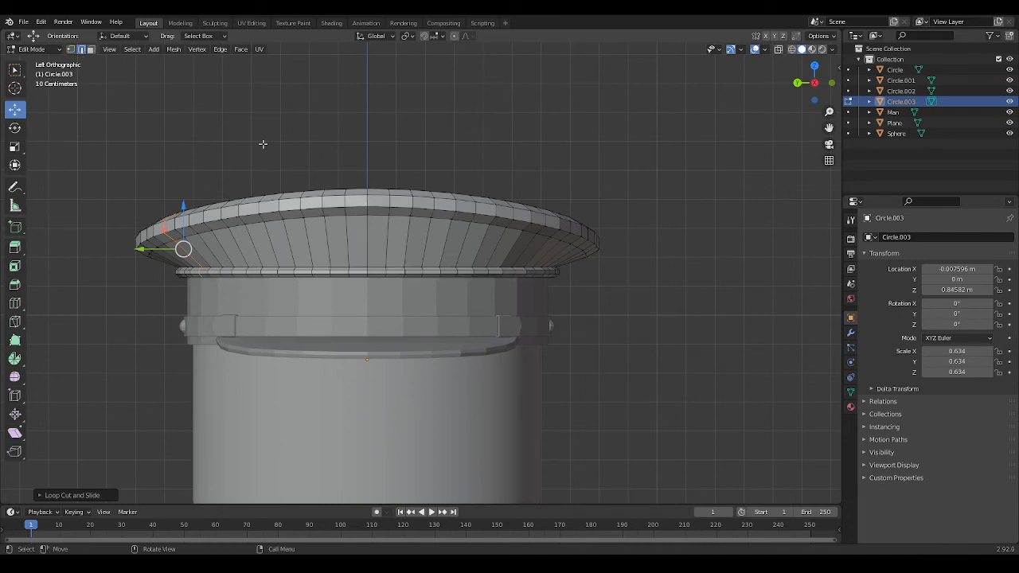
{"action": "left_click", "coordinate": [72, 50]}
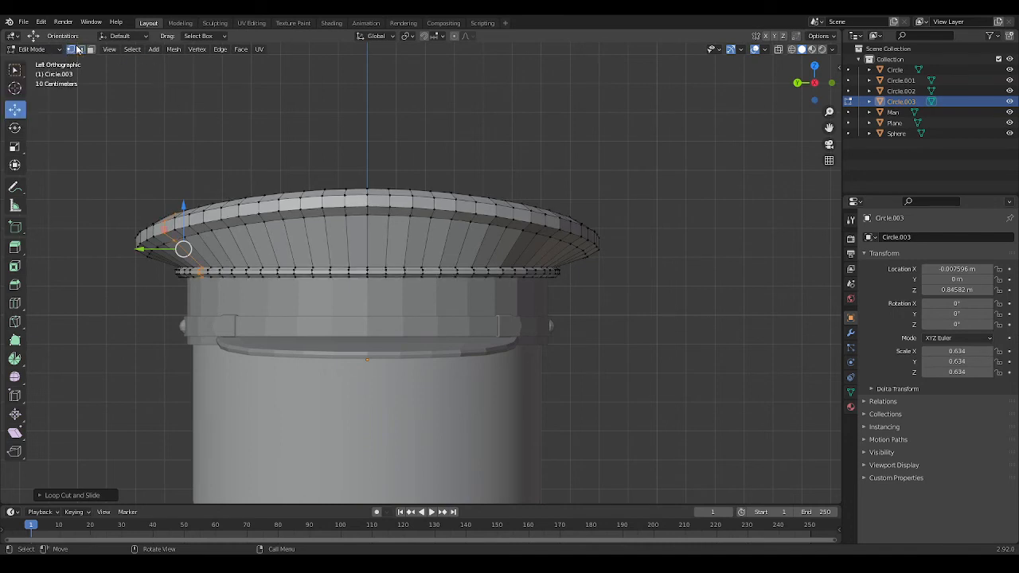
{"action": "left_click", "coordinate": [657, 363]}
{"action": "scroll", "coordinate": [659, 363], "scroll_direction": "up", "scroll_amount": 3}
{"action": "scroll", "coordinate": [605, 359], "scroll_direction": "down", "scroll_amount": 1}
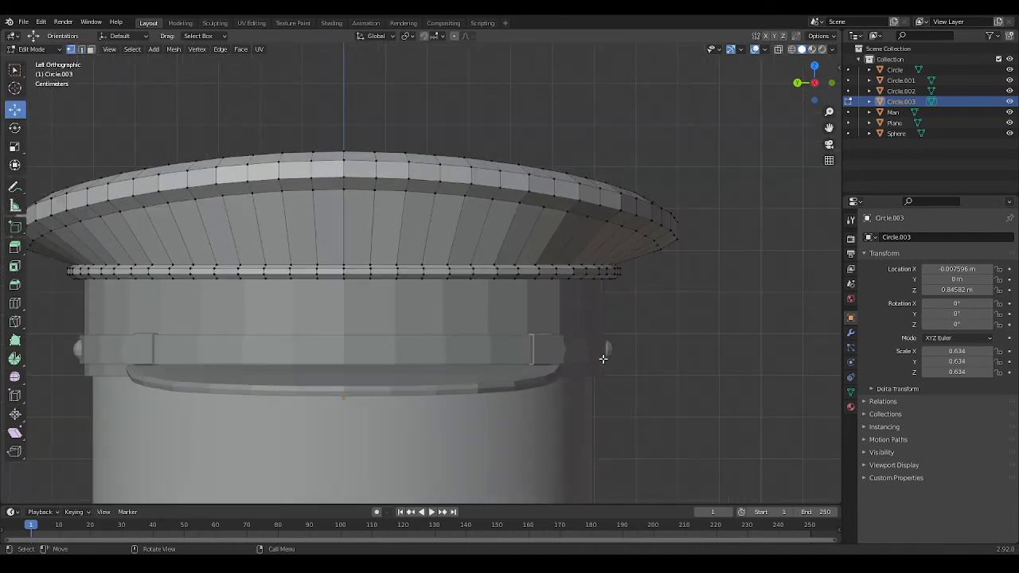
{"action": "left_click_drag", "start_coordinate": [361, 258], "coordinate": [436, 292]}
{"action": "middle_click_drag", "start_coordinate": [473, 282], "coordinate": [420, 273]}
{"action": "left_click_drag", "start_coordinate": [403, 262], "coordinate": [425, 301], "text": "shift"}
{"action": "middle_click_drag", "start_coordinate": [431, 300], "coordinate": [393, 281]}
{"action": "left_click_drag", "start_coordinate": [373, 264], "coordinate": [403, 298], "text": "shift"}
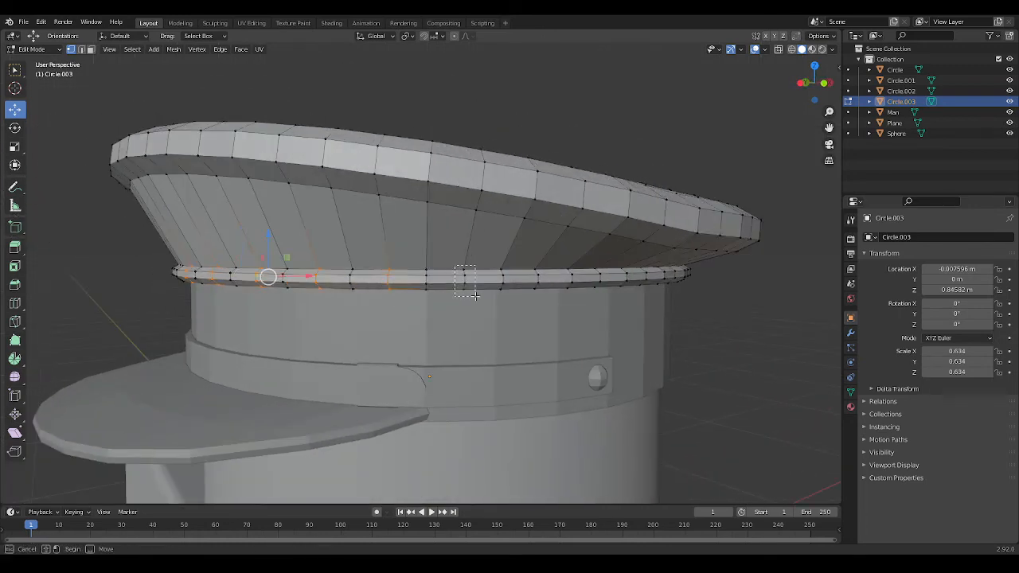
{"action": "middle_click_drag", "start_coordinate": [463, 288], "coordinate": [487, 269]}
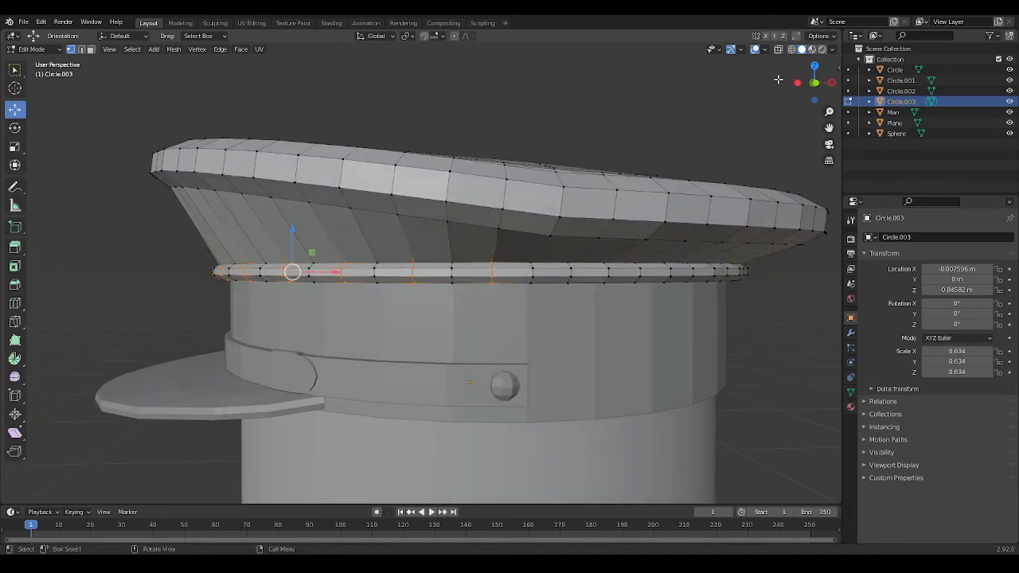
Step: Extend the alternating rim vertex selection along the side of the crown copy towards the back, checking it in X-ray
{"action": "left_click", "coordinate": [780, 49]}
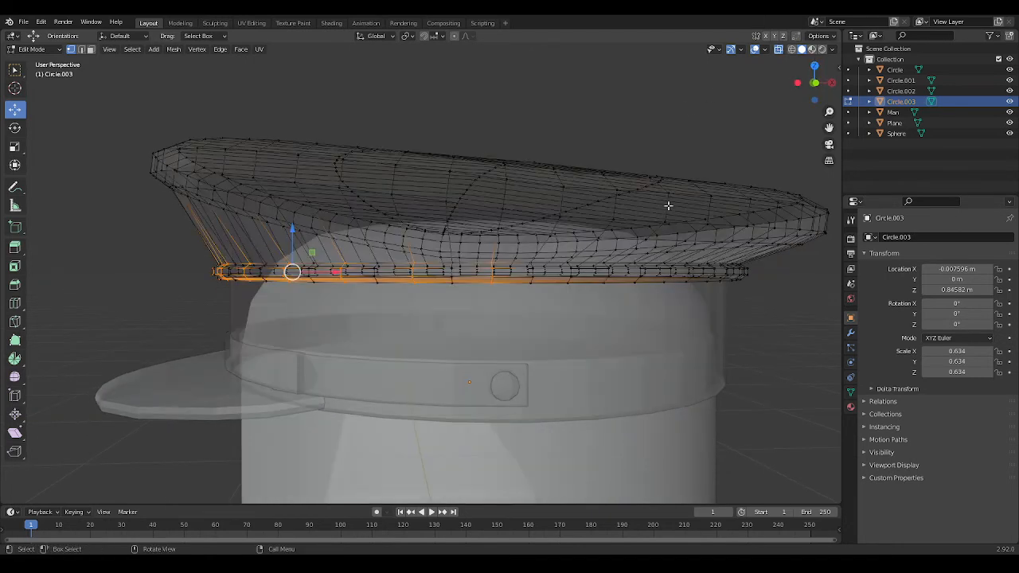
{"action": "middle_click_drag", "start_coordinate": [609, 301], "coordinate": [472, 305]}
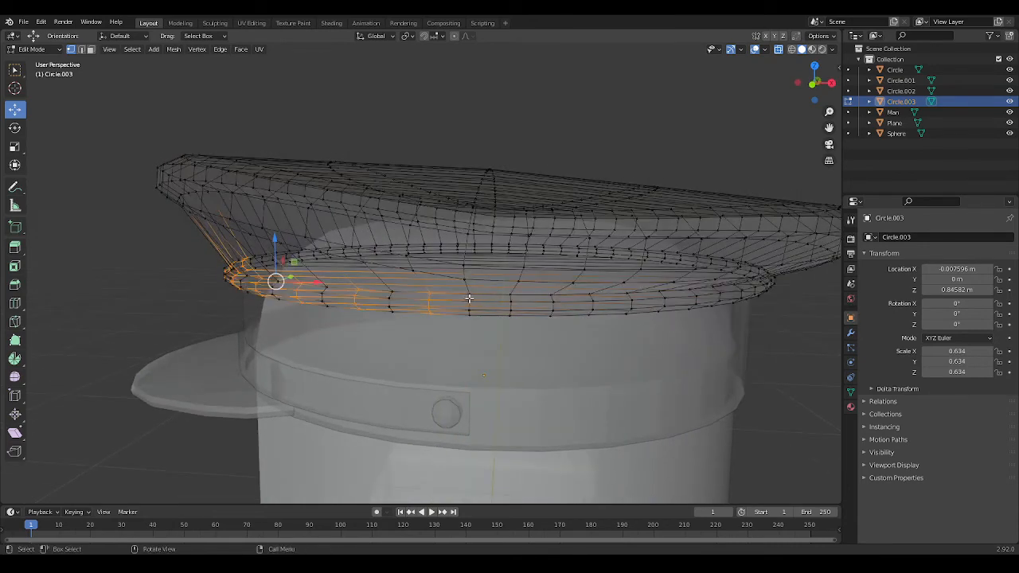
{"action": "mouse_move", "coordinate": [464, 300]}
{"action": "left_mouse_down", "text": "shift"}
{"action": "mouse_move", "coordinate": [481, 325]}
{"action": "mouse_move", "coordinate": [478, 308]}
{"action": "left_mouse_up", "text": "shift"}
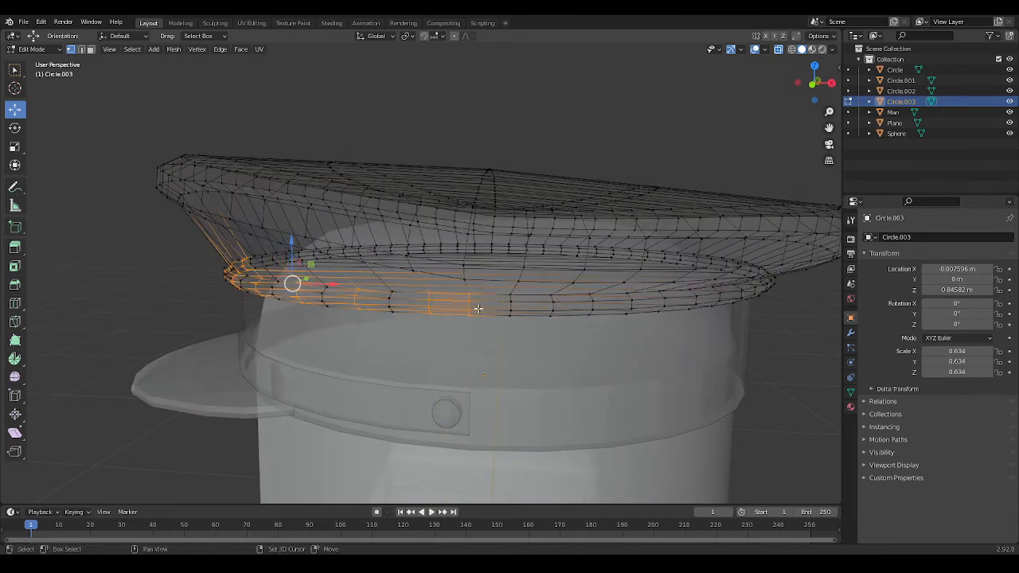
{"action": "left_click", "coordinate": [780, 49]}
{"action": "middle_click_drag", "start_coordinate": [600, 310], "coordinate": [504, 311]}
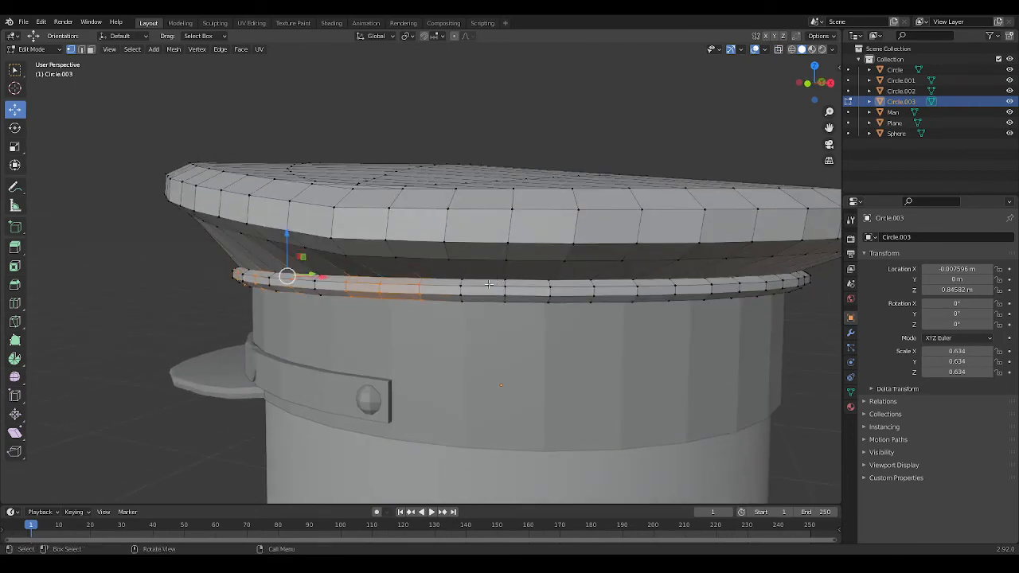
{"action": "middle_click_drag", "start_coordinate": [413, 300], "coordinate": [468, 283]}
{"action": "key", "text": "b"}
{"action": "middle_click_drag", "start_coordinate": [535, 358], "coordinate": [503, 342]}
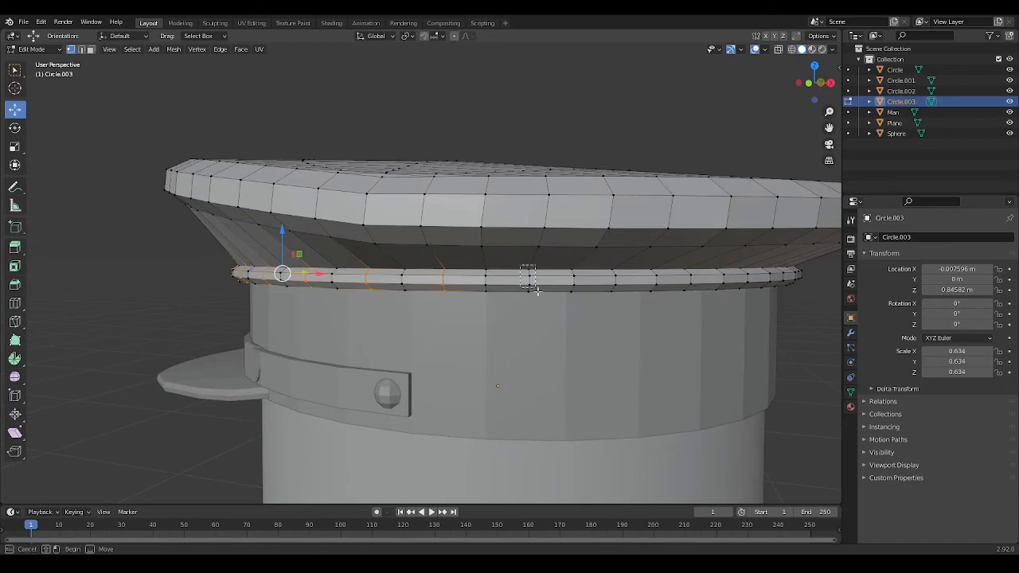
{"action": "mouse_move", "coordinate": [532, 286]}
{"action": "middle_mouse_down"}
{"action": "mouse_move", "coordinate": [537, 318]}
{"action": "mouse_move", "coordinate": [528, 285]}
{"action": "middle_mouse_up"}
{"action": "middle_click_drag", "start_coordinate": [561, 324], "coordinate": [526, 273]}
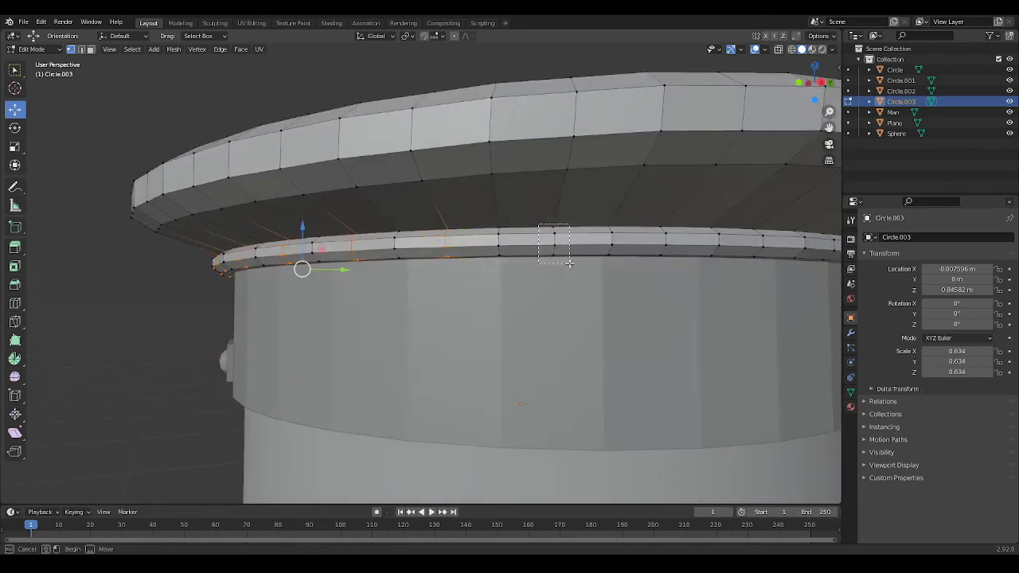
{"action": "middle_click_drag", "start_coordinate": [561, 229], "coordinate": [533, 253]}
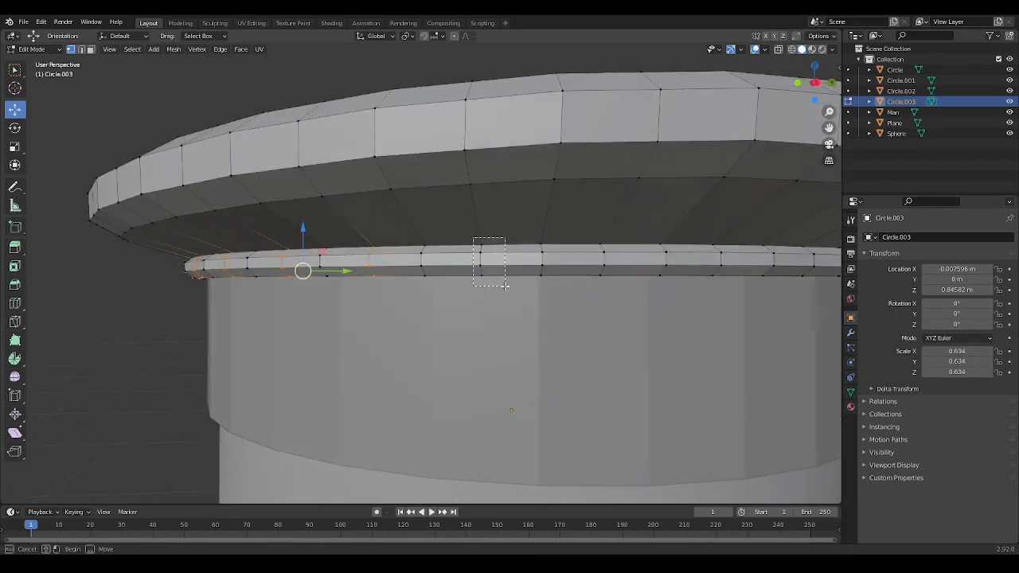
Step: Add every second column of rim vertices around the back of the crown copy to the selection, undoing wrong picks
{"action": "left_click", "coordinate": [482, 253], "text": "alt+shift"}
{"action": "left_click", "coordinate": [601, 256], "text": "alt+shift"}
{"action": "left_click_drag", "start_coordinate": [710, 245], "coordinate": [726, 299], "text": "shift"}
{"action": "key", "text": "ctrl+z"}
{"action": "middle_click_drag", "start_coordinate": [731, 298], "coordinate": [619, 315]}
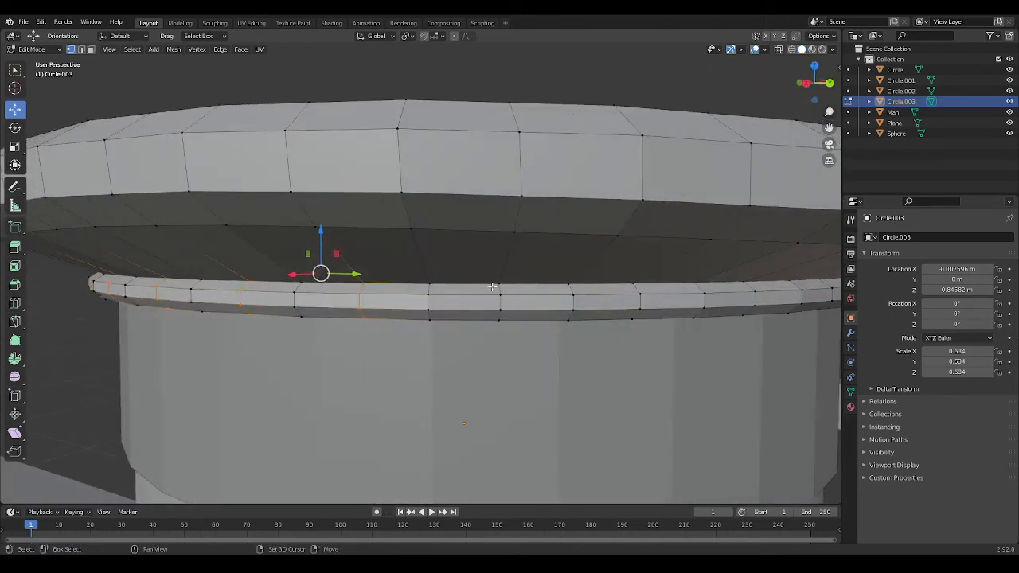
{"action": "middle_click_drag", "start_coordinate": [507, 318], "coordinate": [482, 270]}
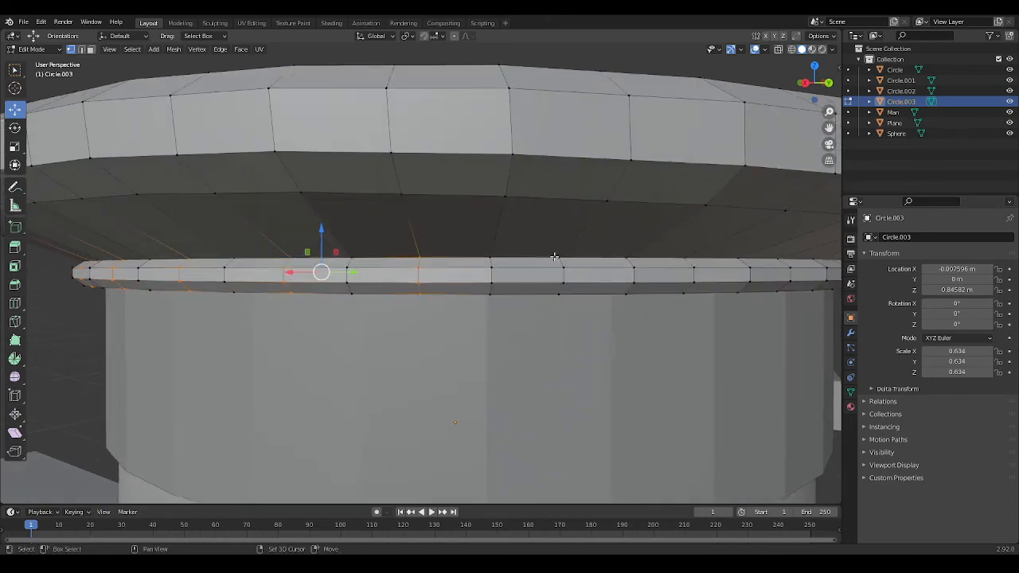
{"action": "left_click_drag", "start_coordinate": [562, 257], "coordinate": [576, 305], "text": "shift"}
{"action": "key", "text": "ctrl+z"}
{"action": "middle_click_drag", "start_coordinate": [595, 307], "coordinate": [586, 319]}
{"action": "left_click_drag", "start_coordinate": [495, 270], "coordinate": [541, 334], "text": "shift"}
{"action": "middle_click_drag", "start_coordinate": [542, 334], "coordinate": [474, 289]}
{"action": "left_click_drag", "start_coordinate": [418, 253], "coordinate": [472, 300], "text": "shift"}
{"action": "middle_click_drag", "start_coordinate": [593, 317], "coordinate": [536, 320]}
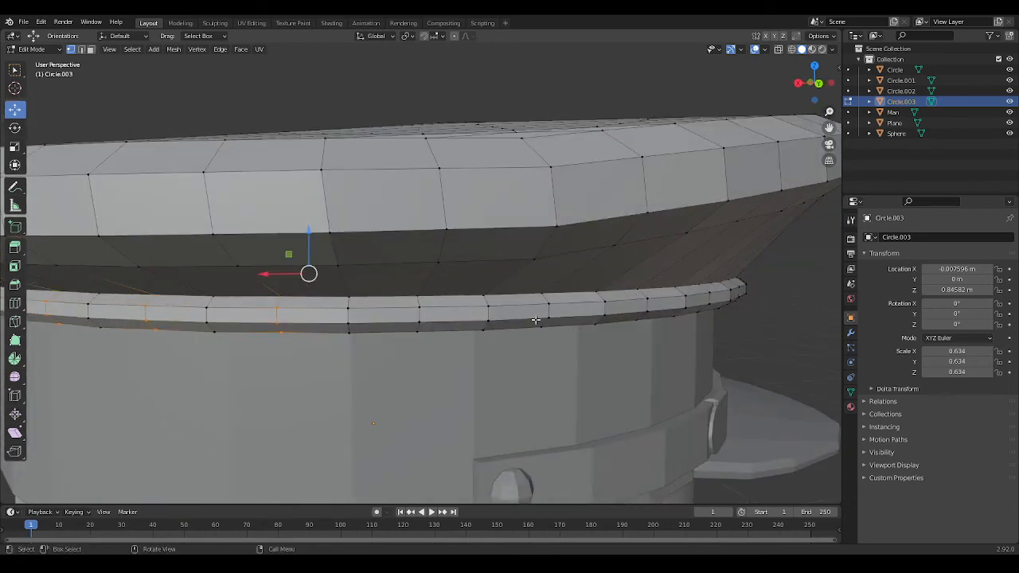
Step: Complete the alternating rim vertex selection along the remaining side and round to the front of the crown copy
{"action": "left_click_drag", "start_coordinate": [403, 284], "coordinate": [433, 338], "text": "shift"}
{"action": "middle_click_drag", "start_coordinate": [434, 339], "coordinate": [411, 346]}
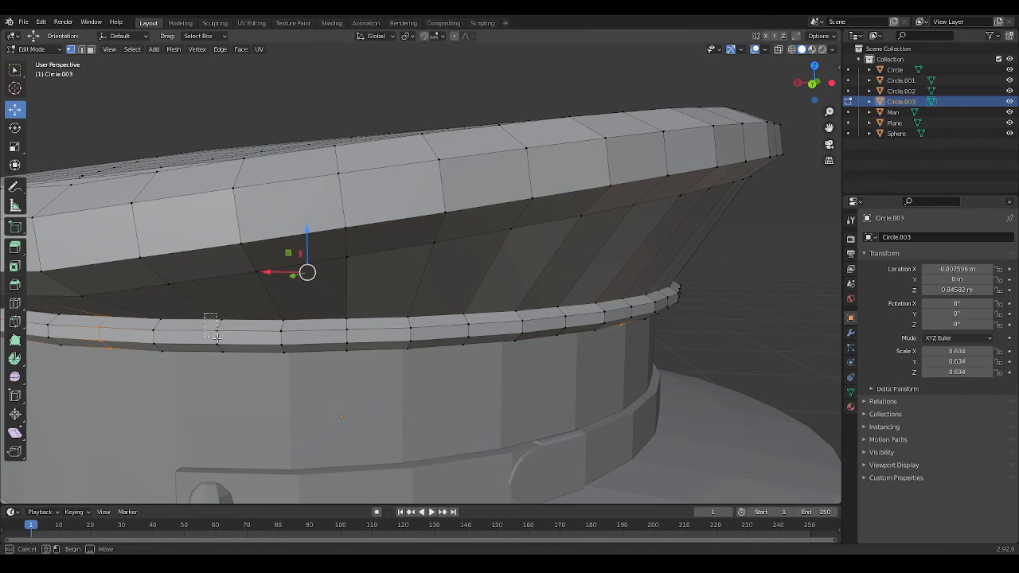
{"action": "left_click_drag", "start_coordinate": [216, 318], "coordinate": [243, 370], "text": "shift"}
{"action": "left_click_drag", "start_coordinate": [333, 308], "coordinate": [366, 363], "text": "shift"}
{"action": "middle_click_drag", "start_coordinate": [464, 366], "coordinate": [446, 362]}
{"action": "left_click_drag", "start_coordinate": [404, 303], "coordinate": [425, 344], "text": "shift"}
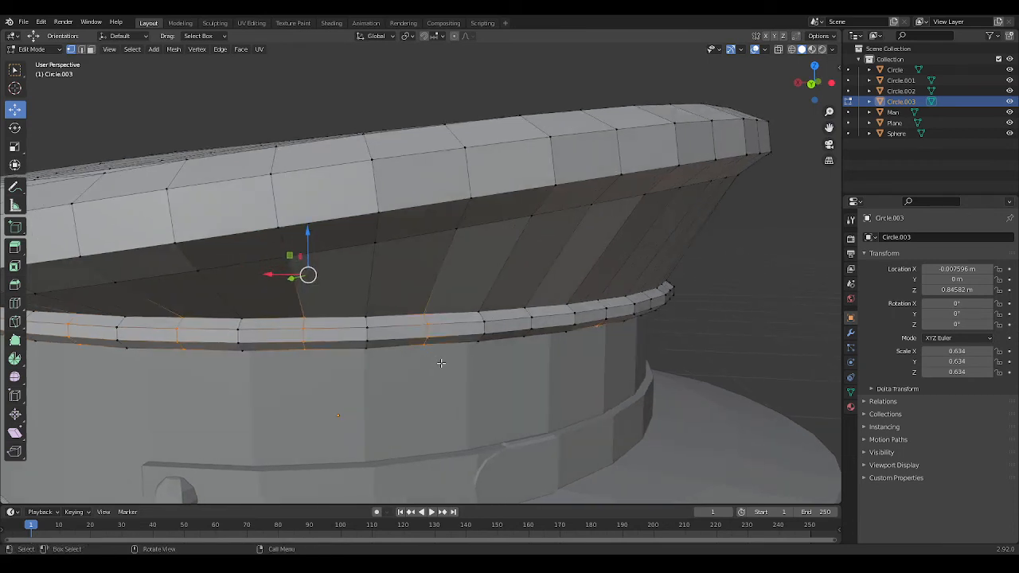
{"action": "middle_click_drag", "start_coordinate": [440, 362], "coordinate": [335, 353]}
{"action": "left_click", "coordinate": [310, 338], "text": "alt+shift"}
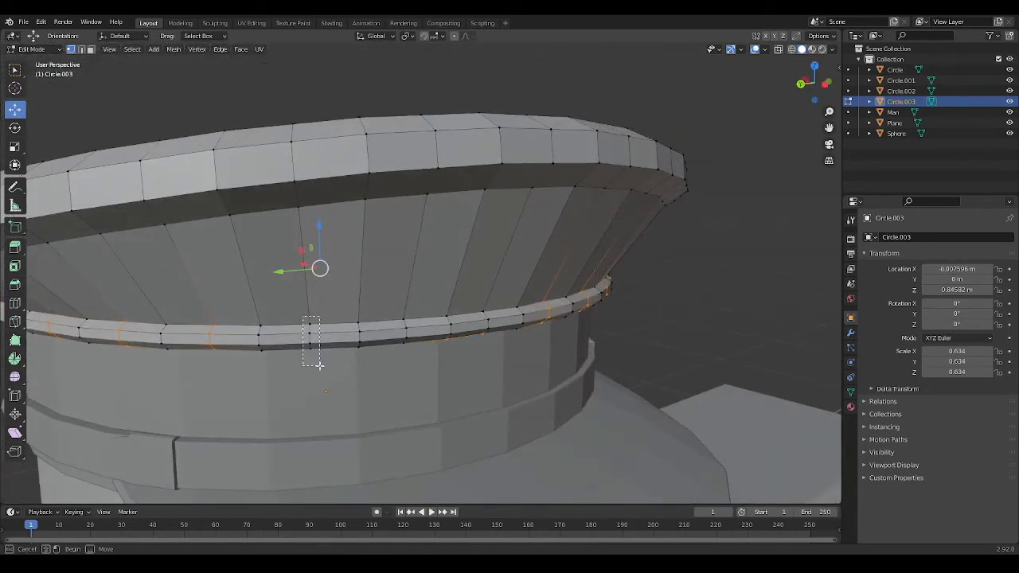
{"action": "middle_click_drag", "start_coordinate": [418, 357], "coordinate": [350, 308]}
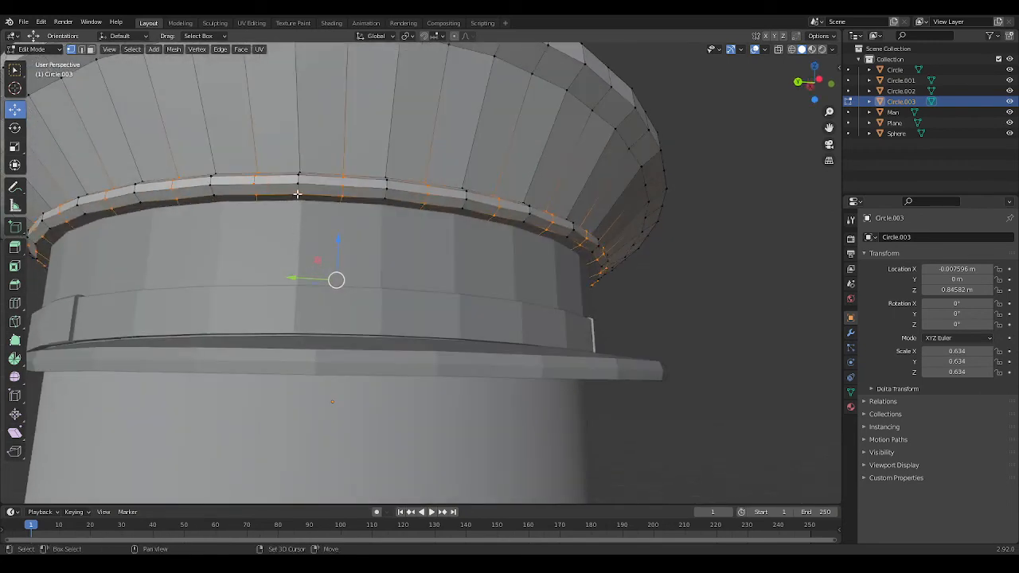
Step: Check the selected rim vertices in X-ray and scale them inward to about 0.987 to give the rim a wavy outline
{"action": "left_click", "coordinate": [779, 49]}
{"action": "middle_click_drag", "start_coordinate": [679, 272], "coordinate": [667, 241]}
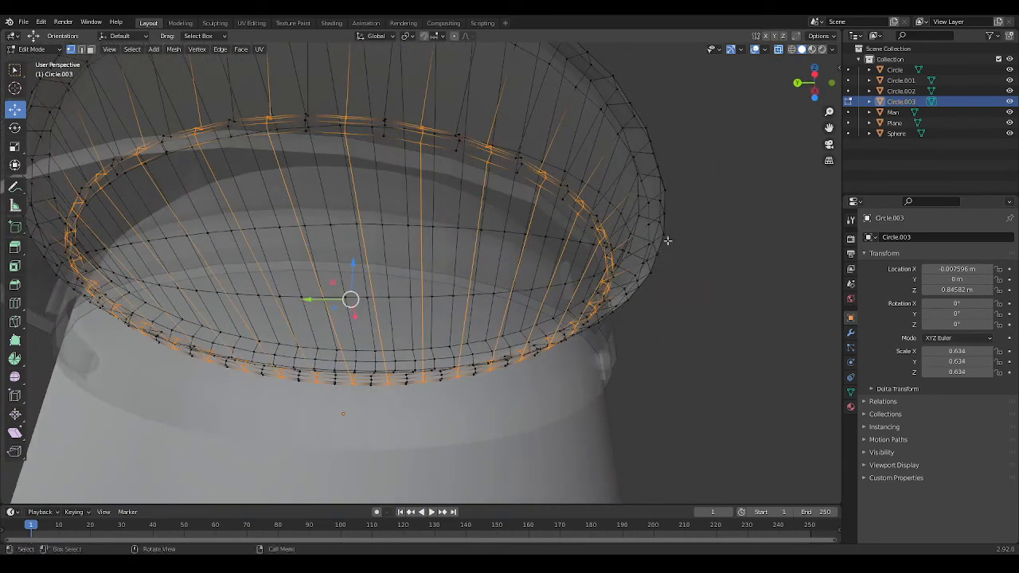
{"action": "left_click", "coordinate": [778, 49]}
{"action": "middle_click_drag", "start_coordinate": [661, 376], "coordinate": [432, 462]}
{"action": "middle_click_drag", "start_coordinate": [587, 442], "coordinate": [559, 457]}
{"action": "key", "text": "s"}
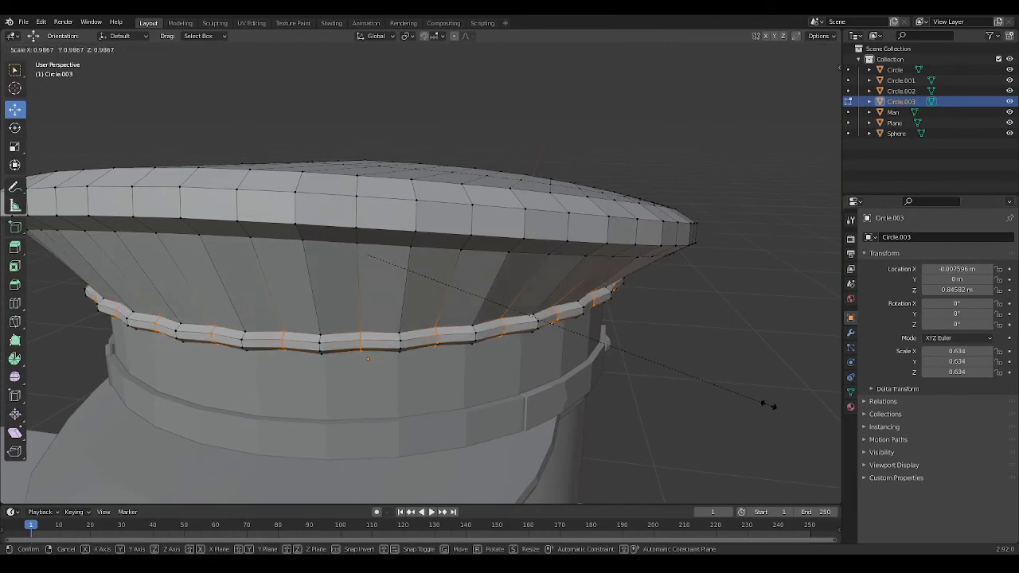
{"action": "left_click", "coordinate": [768, 405]}
Step: Return to Object Mode, clear the selection and examine the wavy rim on the hat from several angles
{"action": "key", "text": "Tab"}
{"action": "left_click", "coordinate": [720, 439]}
{"action": "middle_click_drag", "start_coordinate": [722, 442], "coordinate": [766, 430]}
{"action": "scroll", "coordinate": [734, 409], "scroll_direction": "down", "scroll_amount": 2}
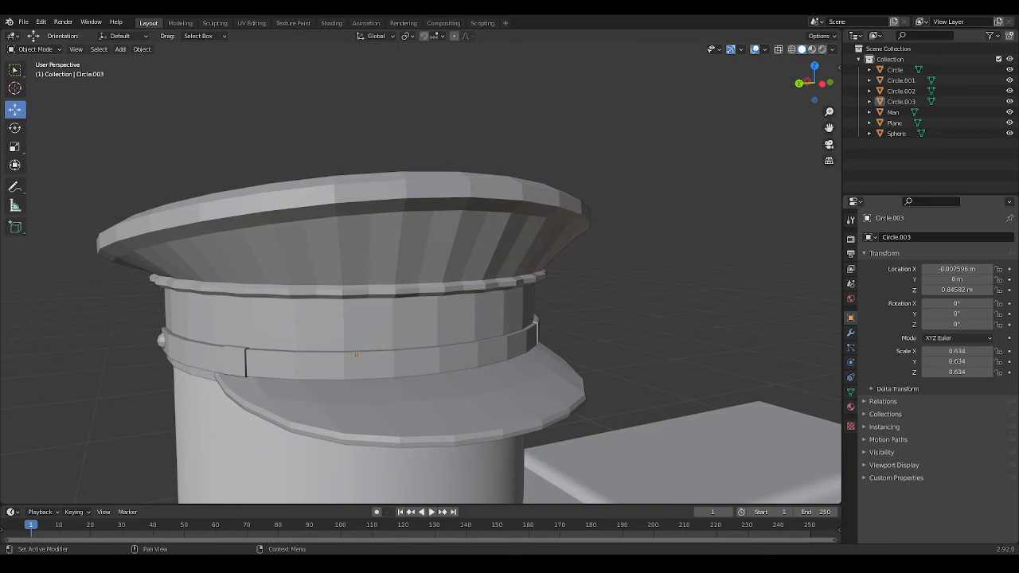
{"action": "middle_click_drag", "start_coordinate": [526, 302], "coordinate": [538, 292]}
{"action": "middle_click_drag", "start_coordinate": [569, 294], "coordinate": [534, 243]}
Step: Select the crown copy and move it about 1.66 m along negative Y, away from the hat
{"action": "left_click", "coordinate": [535, 243]}
{"action": "scroll", "coordinate": [597, 277], "scroll_direction": "down", "scroll_amount": 4}
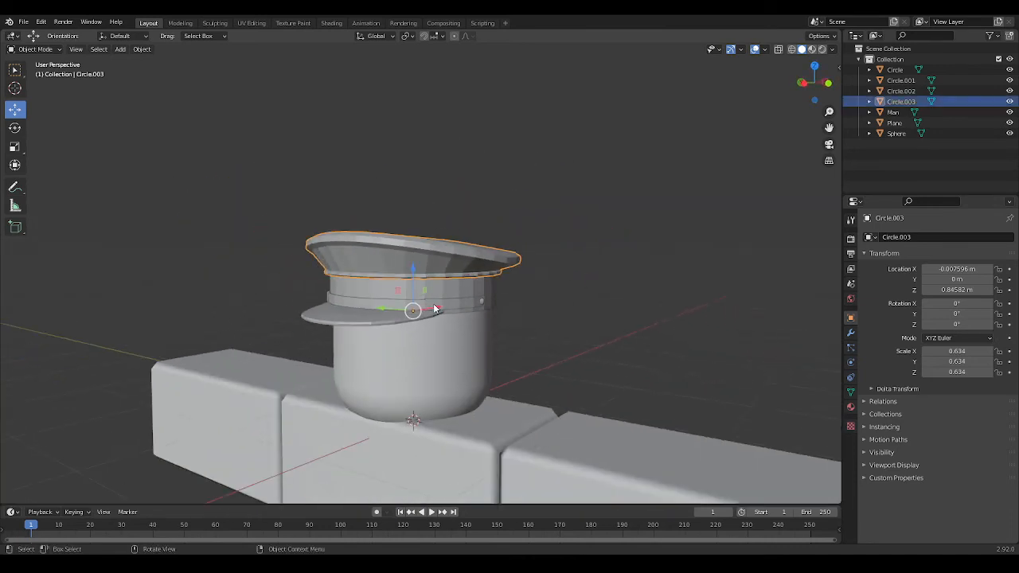
{"action": "middle_click_drag", "start_coordinate": [435, 308], "coordinate": [519, 359]}
{"action": "left_click_drag", "start_coordinate": [369, 302], "coordinate": [563, 311]}
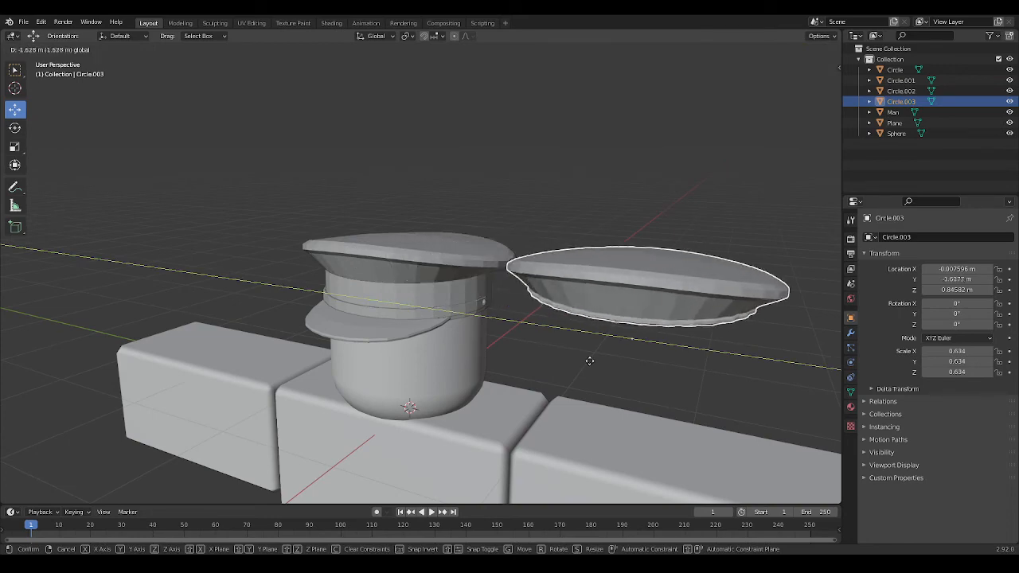
{"action": "middle_click_drag", "start_coordinate": [563, 310], "coordinate": [567, 384]}
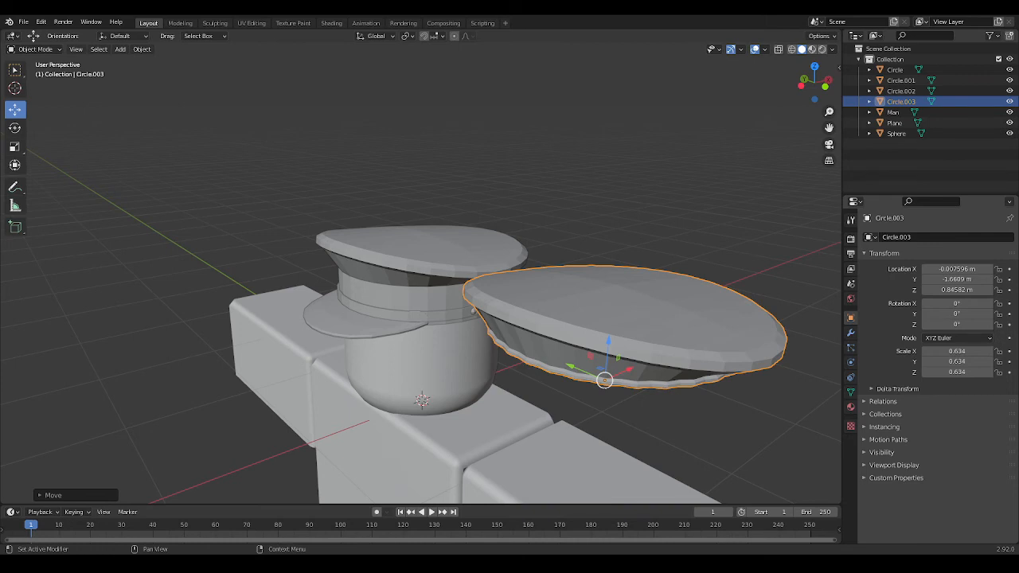
Step: Undo the crown copy's move along Y so it sits back on the hat
{"action": "middle_click_drag", "start_coordinate": [646, 293], "coordinate": [690, 269]}
{"action": "key", "text": "ctrl+z"}
{"action": "key", "text": "ctrl+z"}
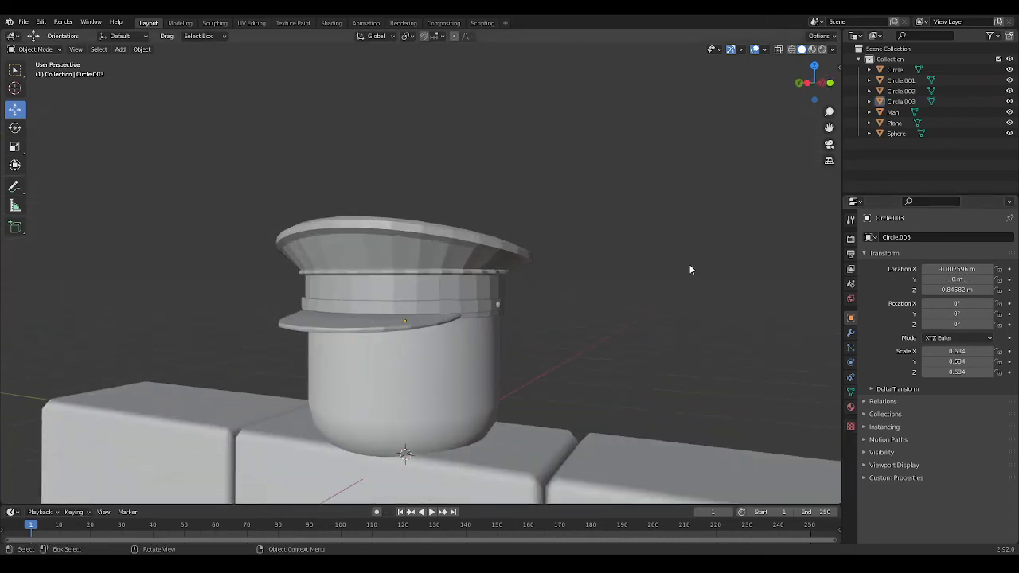
Step: Select the crown copy and raise it about 0.31 m along Z, clear of the original crown
{"action": "middle_click_drag", "start_coordinate": [554, 259], "coordinate": [541, 266]}
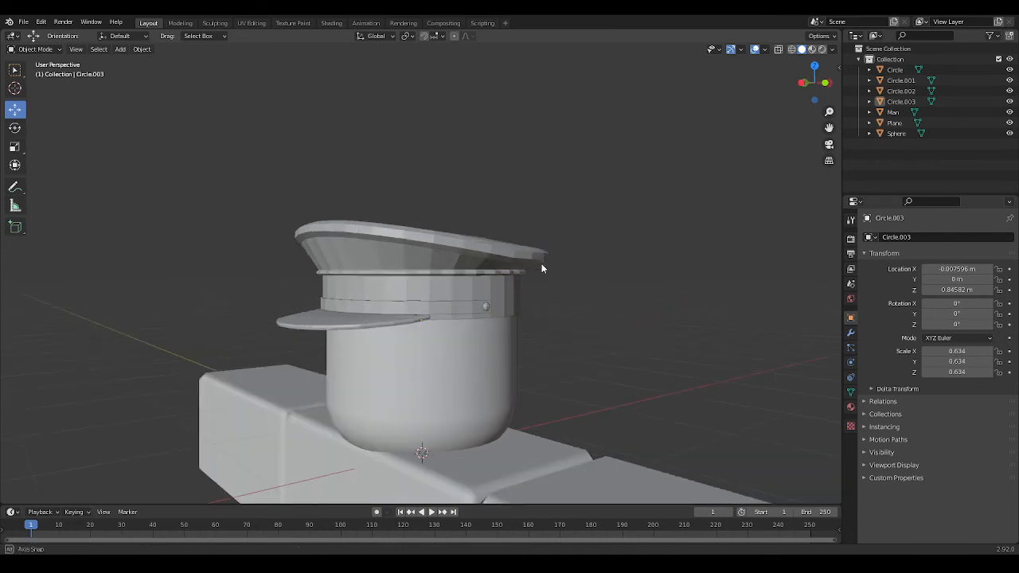
{"action": "left_click", "coordinate": [514, 263]}
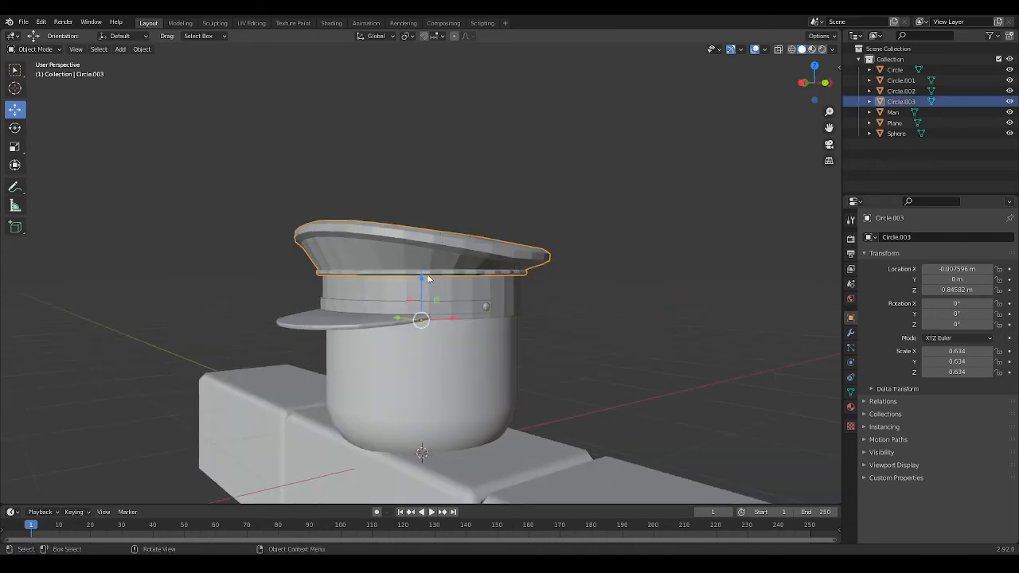
{"action": "left_click_drag", "start_coordinate": [421, 277], "coordinate": [422, 227]}
{"action": "left_click", "coordinate": [631, 282]}
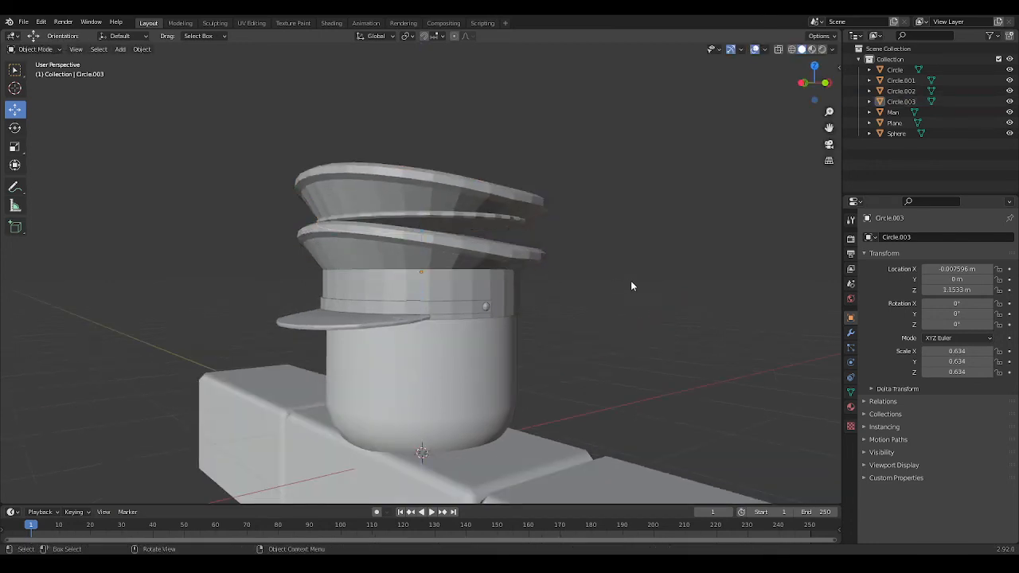
{"action": "middle_click_drag", "start_coordinate": [631, 286], "coordinate": [577, 311]}
{"action": "left_click", "coordinate": [459, 254]}
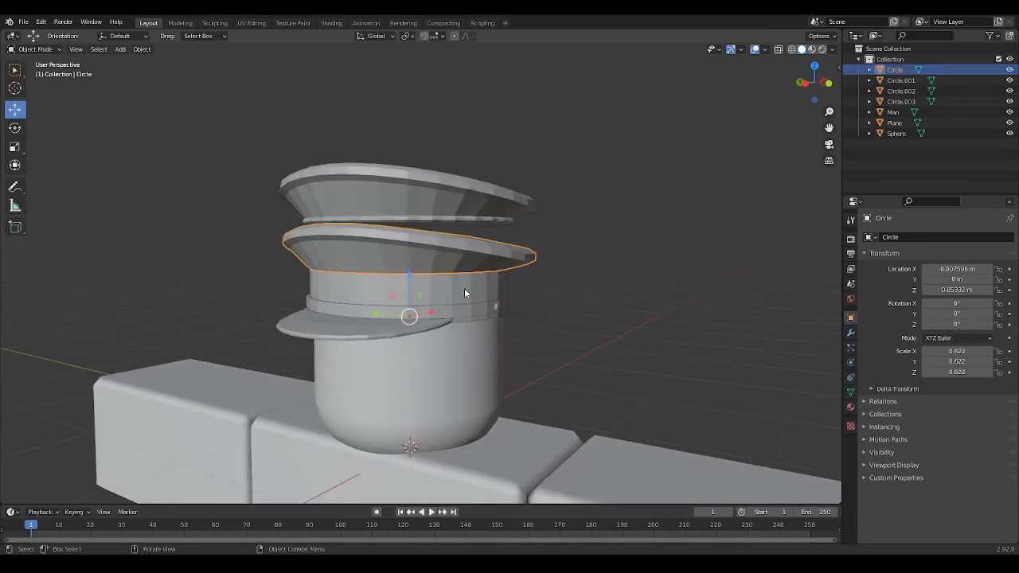
{"action": "left_click", "coordinate": [558, 280]}
{"action": "scroll", "coordinate": [518, 255], "scroll_direction": "down", "scroll_amount": 3}
{"action": "left_click_drag", "start_coordinate": [274, 172], "coordinate": [436, 174]}
{"action": "scroll", "coordinate": [629, 235], "scroll_direction": "up", "scroll_amount": 2}
Step: In Edit Mode, select the upper and lower edge loops around the original crown's outer rim and bevel them
{"action": "left_click", "coordinate": [477, 249]}
{"action": "key", "text": "Tab"}
{"action": "scroll", "coordinate": [586, 292], "scroll_direction": "up", "scroll_amount": 3}
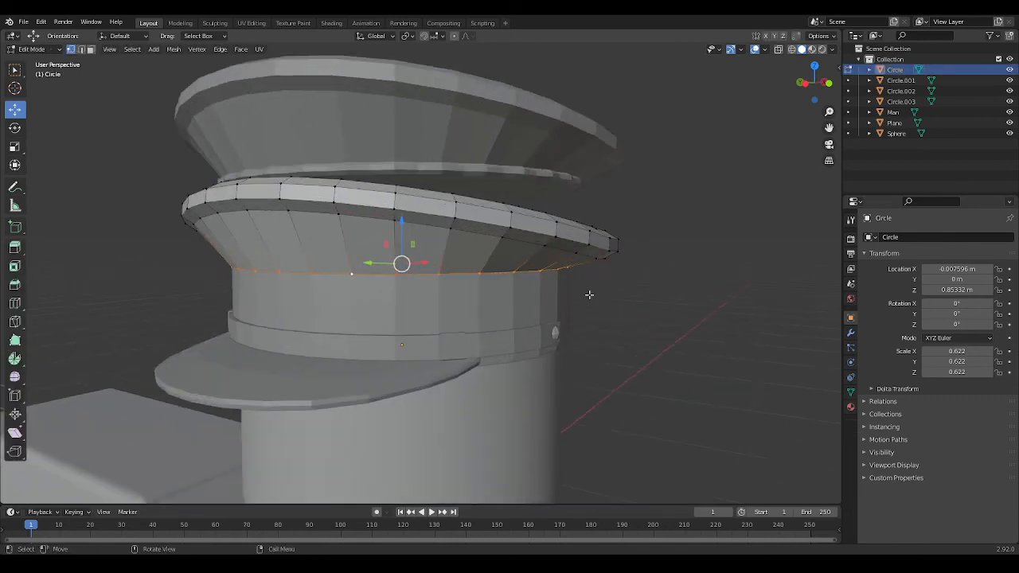
{"action": "left_click", "coordinate": [640, 307]}
{"action": "left_click", "coordinate": [421, 213], "text": "alt"}
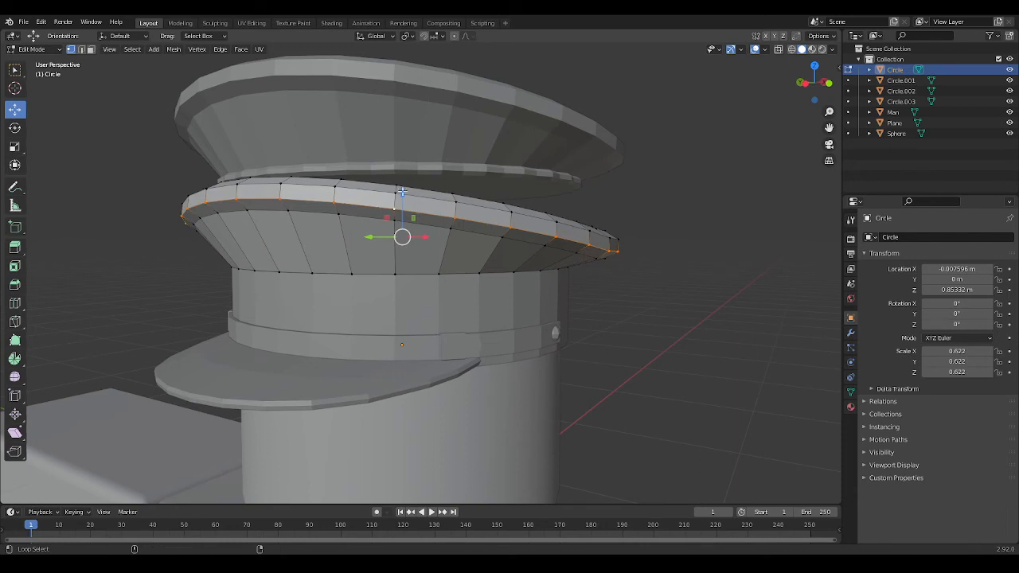
{"action": "left_click", "coordinate": [386, 192], "text": "alt+shift"}
{"action": "middle_click_drag", "start_coordinate": [386, 192], "coordinate": [622, 348]}
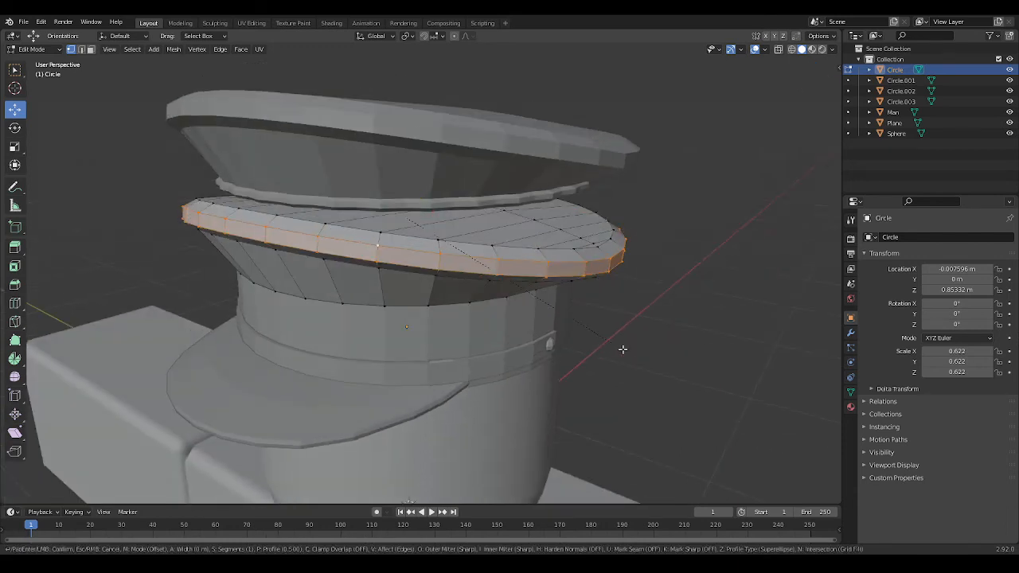
{"action": "key", "text": "ctrl+b"}
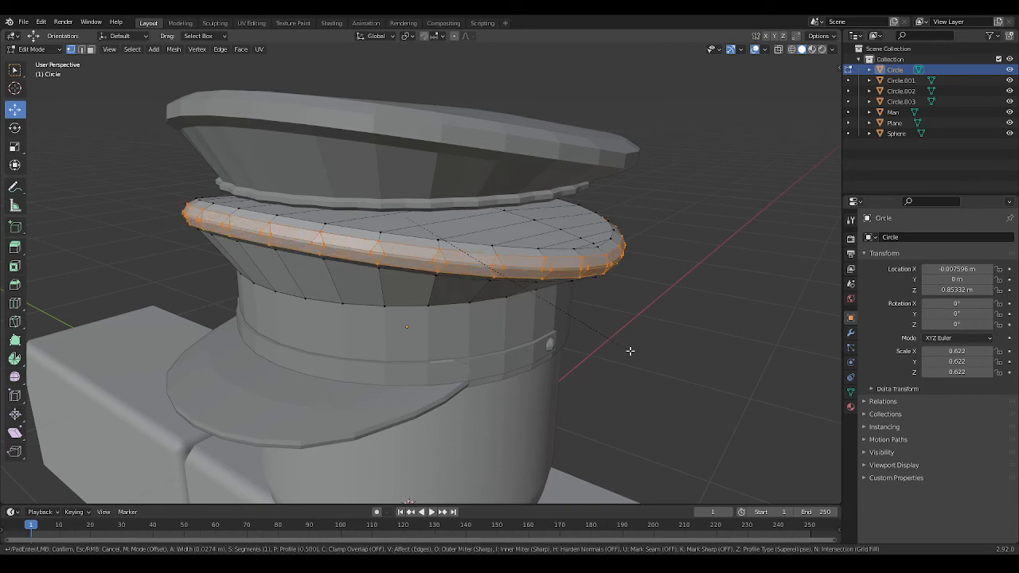
{"action": "left_click", "coordinate": [628, 349]}
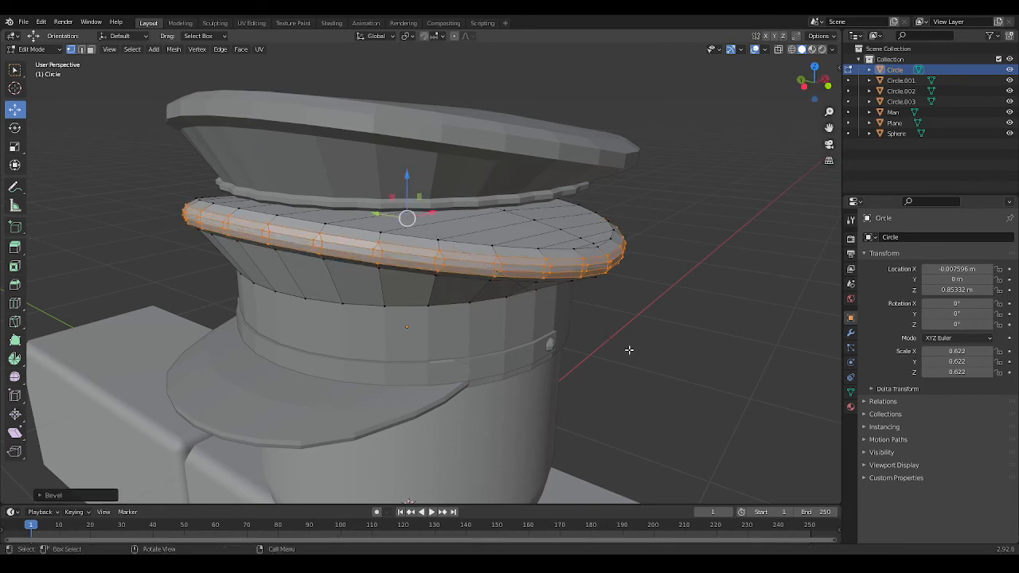
{"action": "left_click", "coordinate": [641, 351]}
Step: Bevel the edge loop around the original crown's top face by about 0.027 m, and return to Object Mode with nothing selected
{"action": "mouse_move", "coordinate": [642, 351]}
{"action": "middle_mouse_down"}
{"action": "mouse_move", "coordinate": [668, 343]}
{"action": "mouse_move", "coordinate": [645, 338]}
{"action": "middle_mouse_up"}
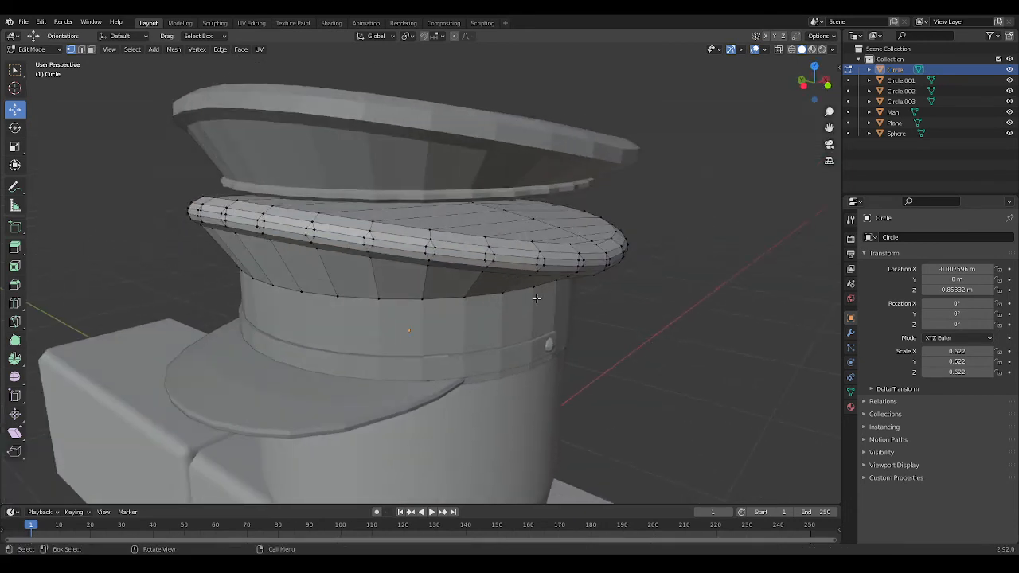
{"action": "left_click", "coordinate": [434, 233], "text": "alt"}
{"action": "left_click", "coordinate": [486, 235], "text": "alt"}
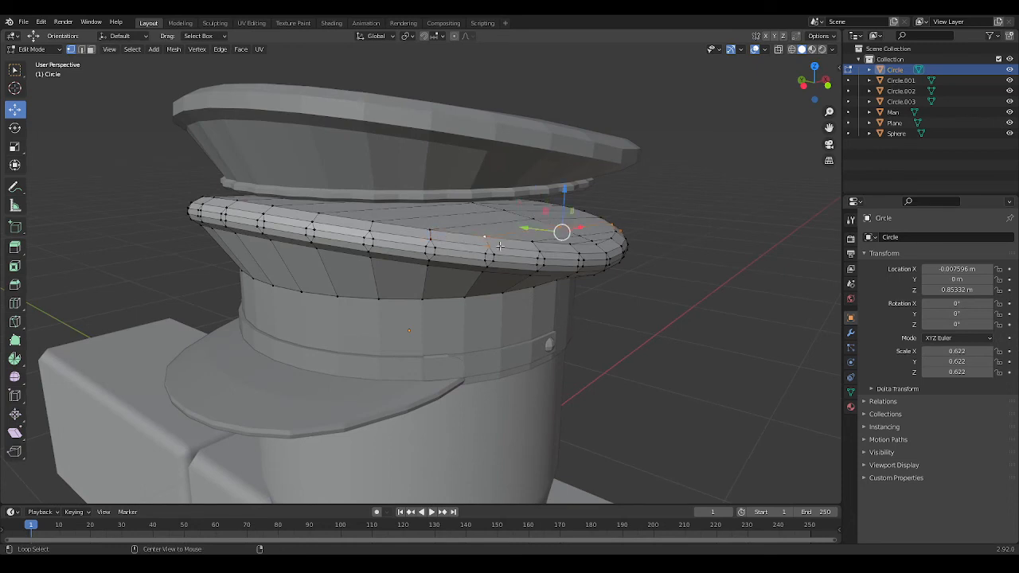
{"action": "left_click", "coordinate": [509, 242], "text": "alt"}
{"action": "left_click", "coordinate": [552, 242], "text": "alt"}
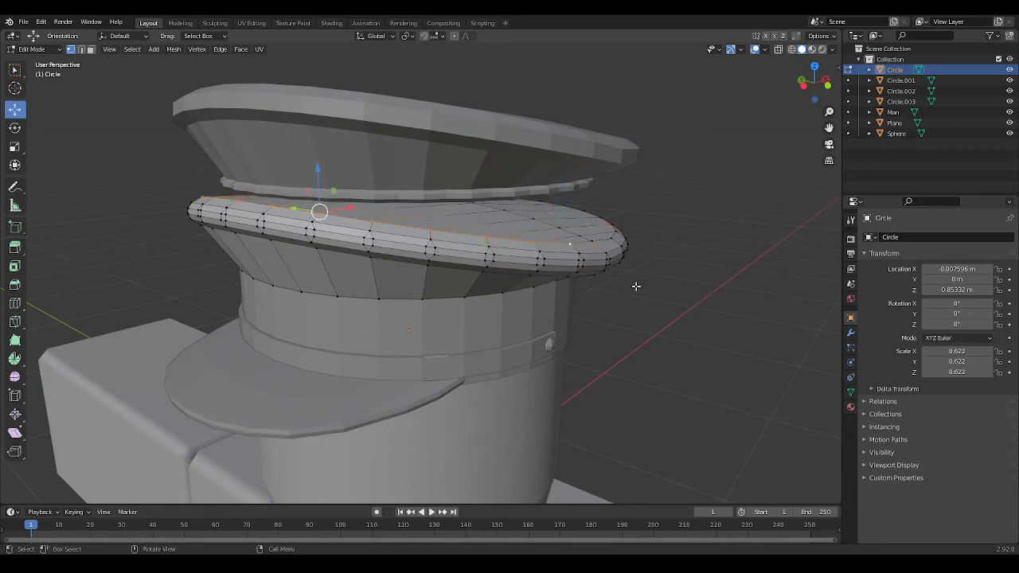
{"action": "middle_click_drag", "start_coordinate": [635, 284], "coordinate": [677, 334]}
{"action": "left_click", "coordinate": [595, 273], "text": "alt"}
{"action": "key", "text": "ctrl+b"}
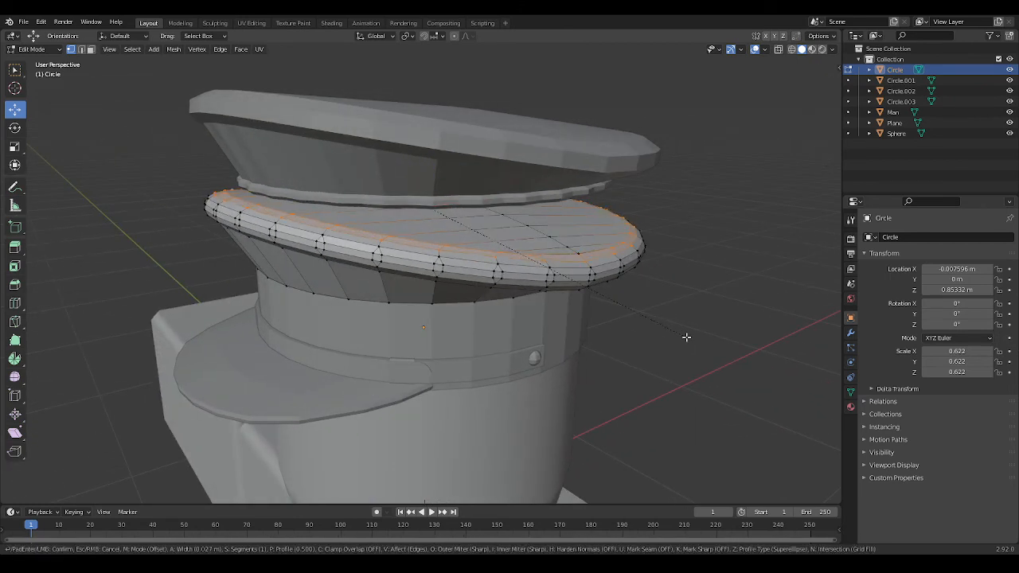
{"action": "left_click", "coordinate": [687, 337]}
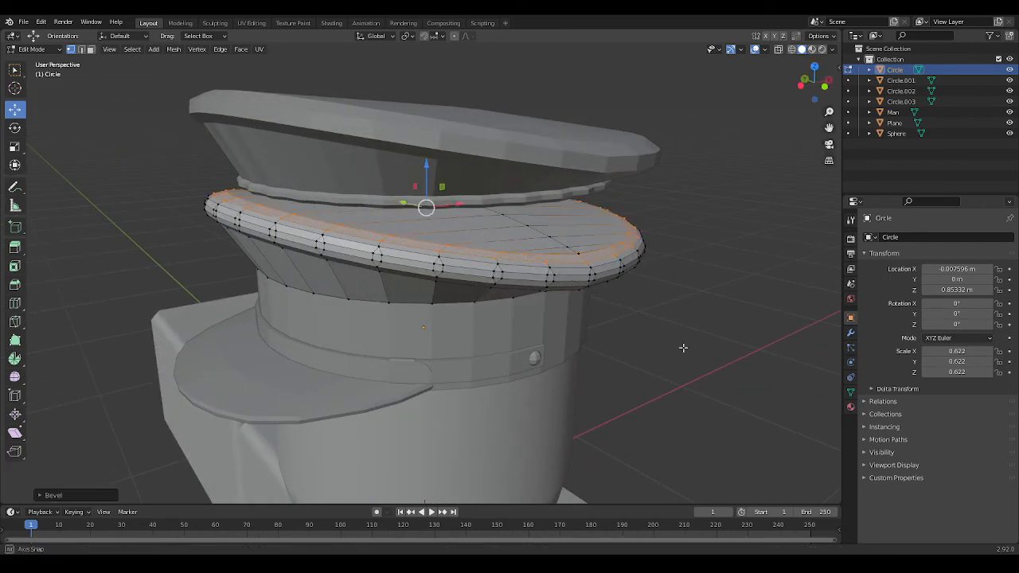
{"action": "key", "text": "alt+a"}
{"action": "middle_click_drag", "start_coordinate": [682, 348], "coordinate": [603, 334]}
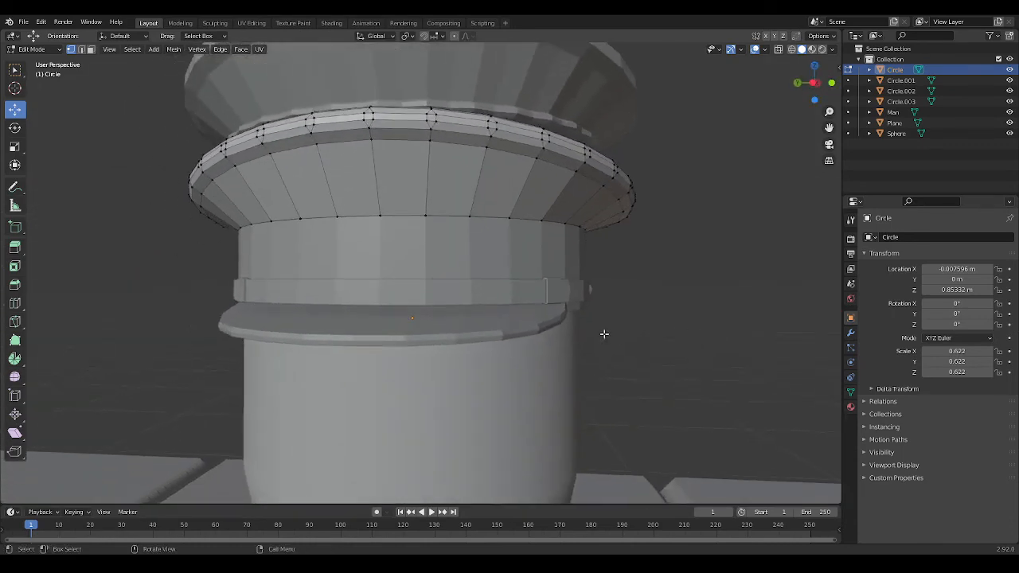
{"action": "key", "text": "Tab"}
{"action": "key", "text": "alt+a"}
Step: Edit the raised crown copy and bevel the upper and lower edge loops of its outer rim by about 0.028 m
{"action": "middle_click_drag", "start_coordinate": [683, 342], "coordinate": [547, 94]}
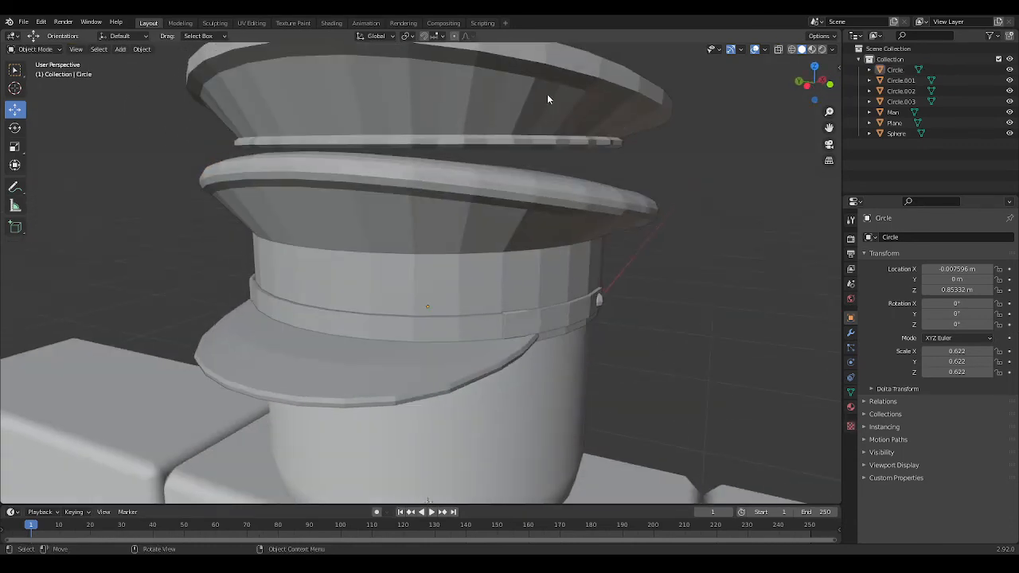
{"action": "left_click", "coordinate": [547, 94]}
{"action": "middle_click_drag", "start_coordinate": [697, 130], "coordinate": [707, 242], "text": "shift"}
{"action": "key", "text": "Tab"}
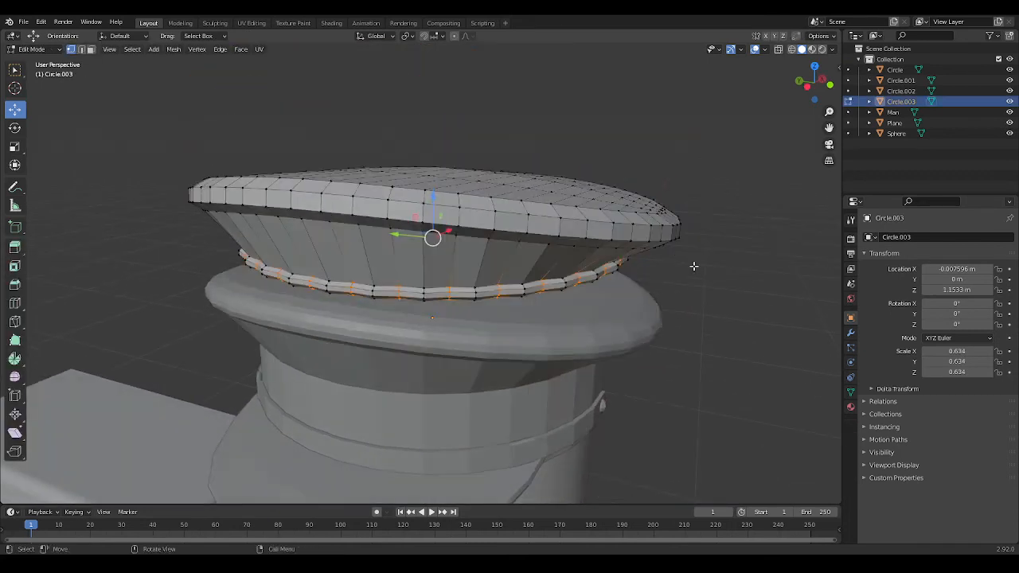
{"action": "left_click", "coordinate": [523, 235], "text": "alt"}
{"action": "left_click", "coordinate": [490, 216], "text": "alt"}
{"action": "left_click", "coordinate": [492, 228], "text": "alt+shift"}
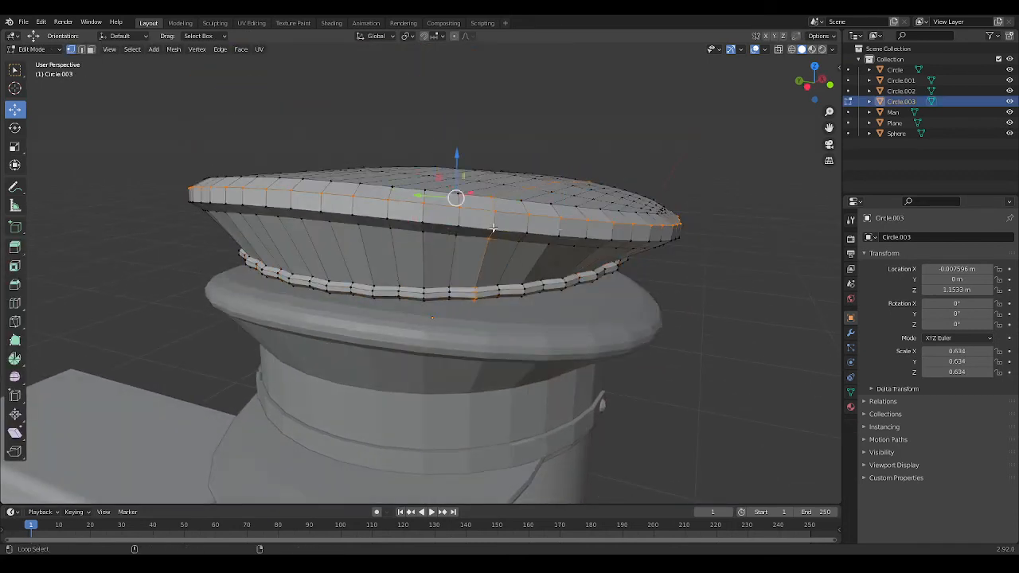
{"action": "left_click", "coordinate": [501, 215], "text": "alt+shift"}
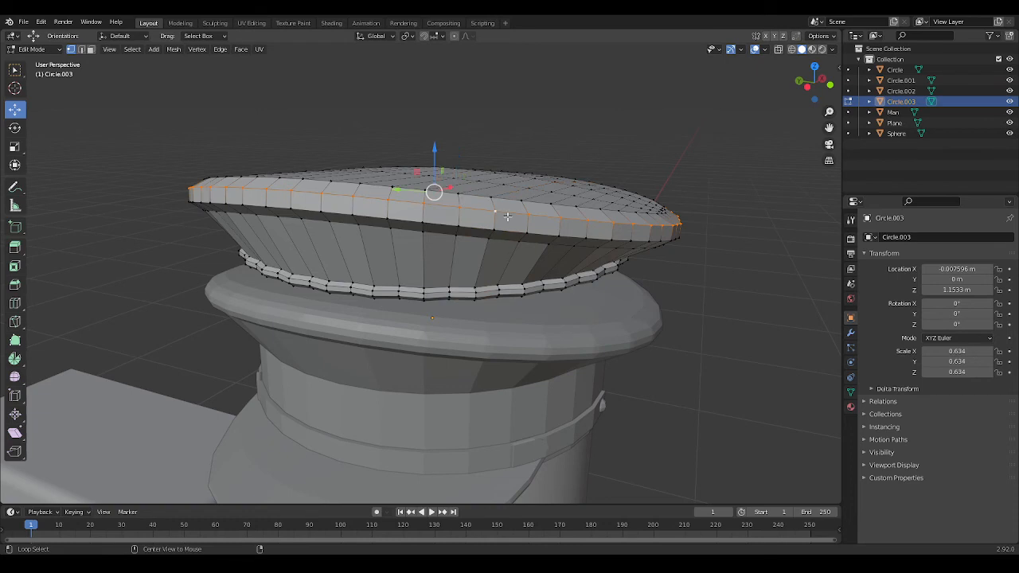
{"action": "left_click", "coordinate": [500, 228], "text": "alt+shift"}
{"action": "middle_click_drag", "start_coordinate": [502, 230], "coordinate": [662, 271]}
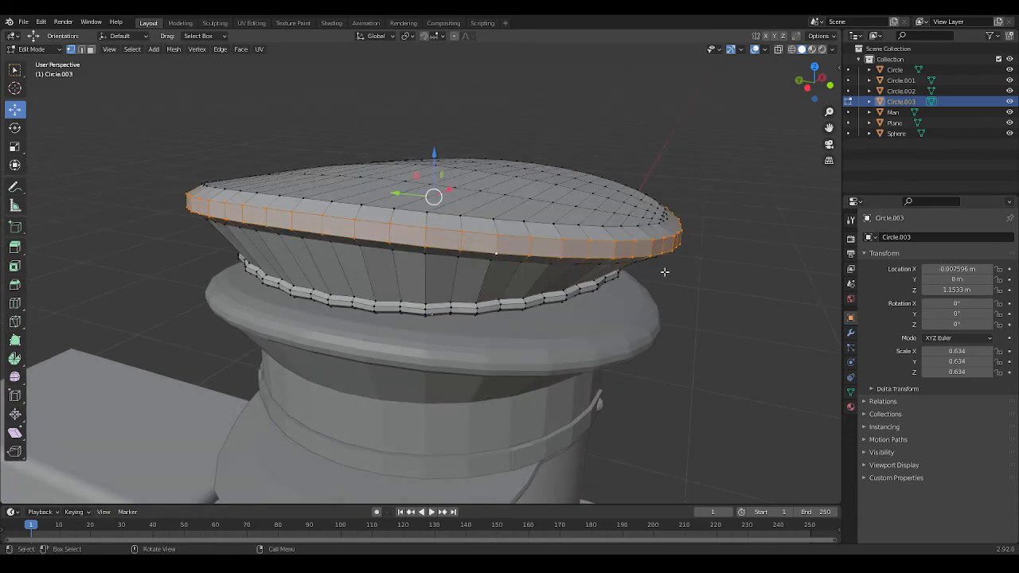
{"action": "key", "text": "ctrl+b"}
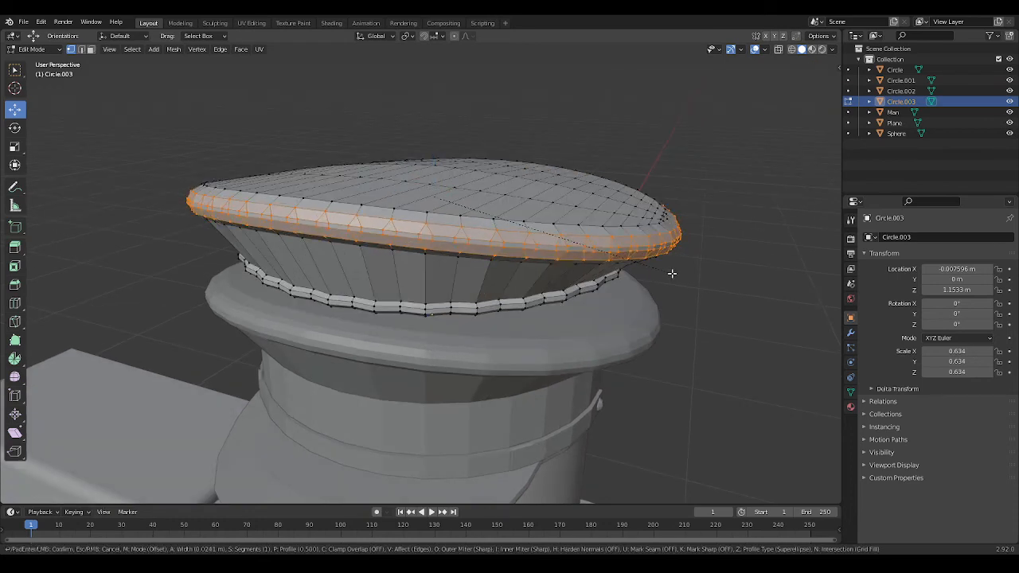
{"action": "left_click", "coordinate": [672, 273]}
Step: Select both halves of the edge loop around the crown copy's top face and bevel them by about 0.024 m
{"action": "left_click", "coordinate": [493, 218], "text": "alt"}
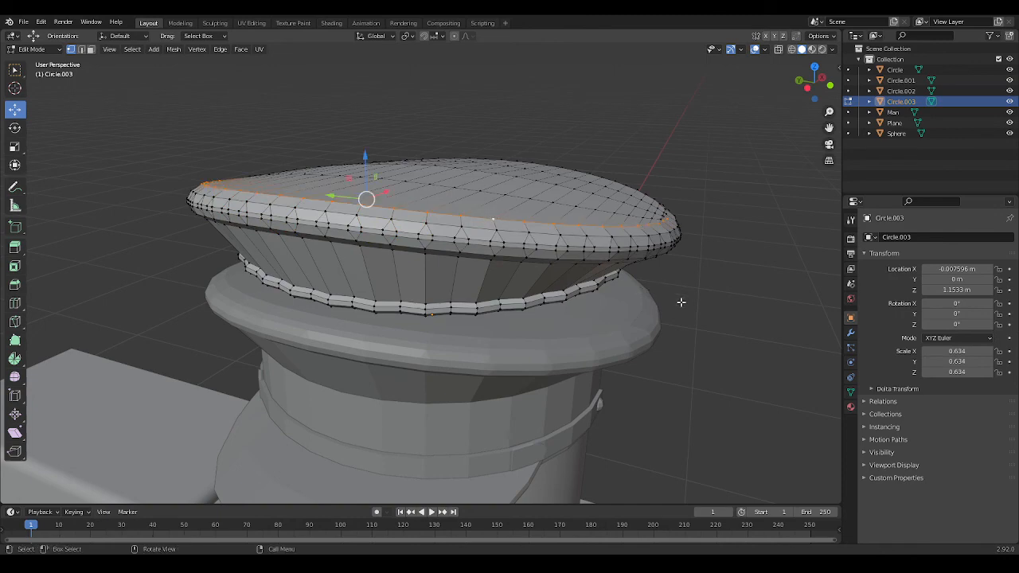
{"action": "middle_click_drag", "start_coordinate": [699, 296], "coordinate": [641, 355]}
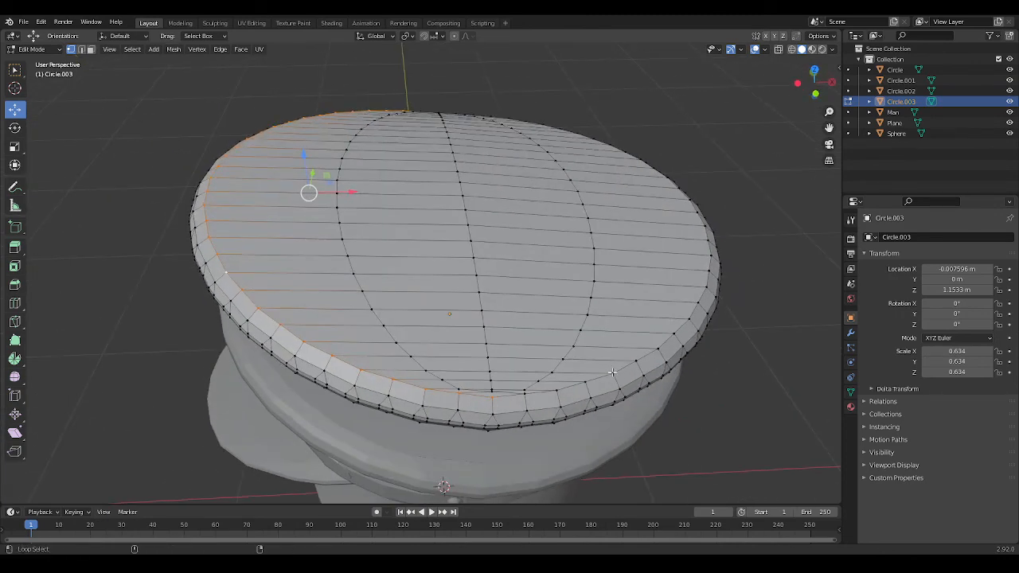
{"action": "left_click", "coordinate": [615, 372], "text": "alt"}
{"action": "left_click", "coordinate": [624, 368], "text": "alt"}
{"action": "left_click", "coordinate": [739, 404]}
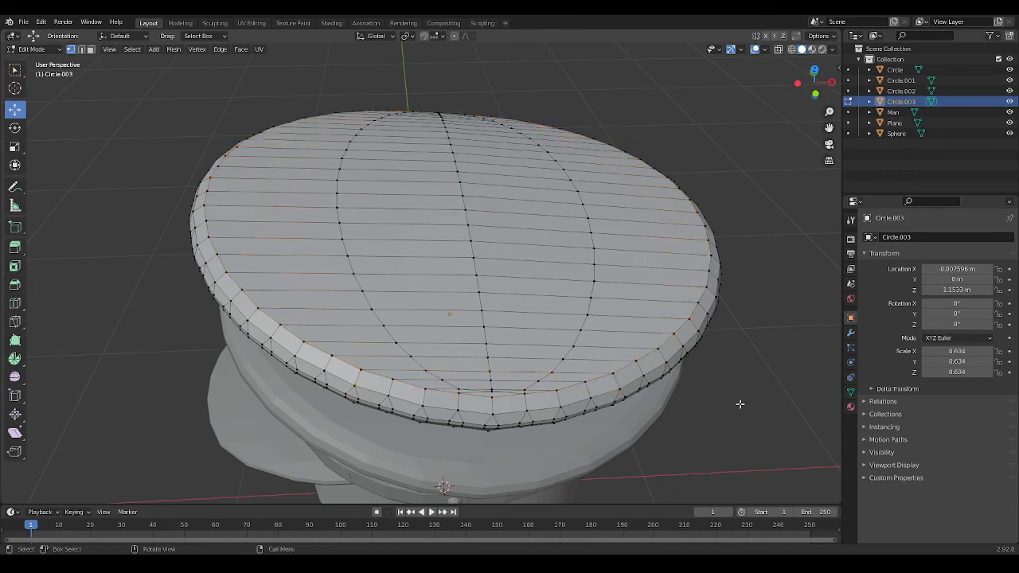
{"action": "left_click", "coordinate": [632, 362], "text": "alt"}
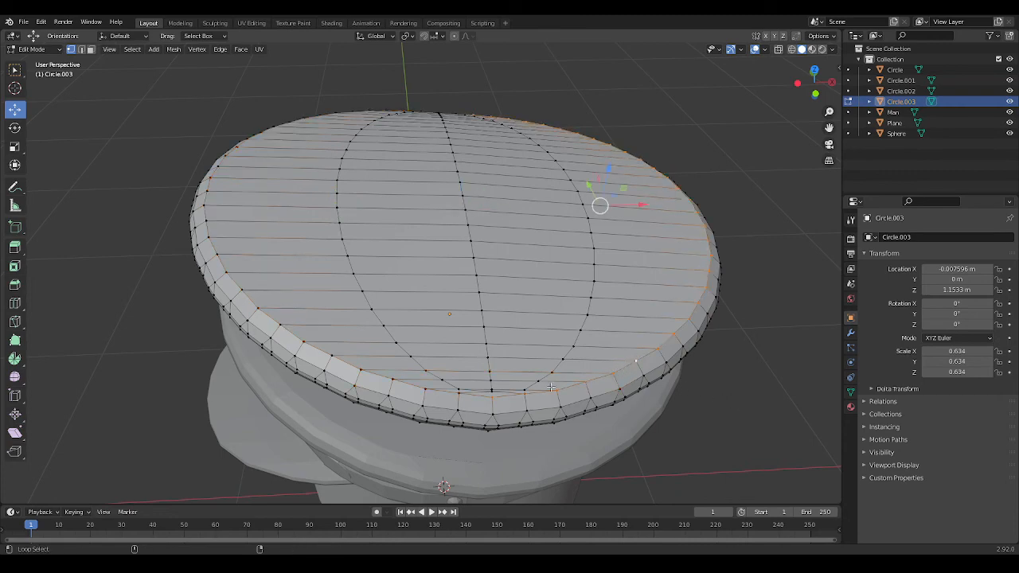
{"action": "left_click", "coordinate": [467, 394], "text": "alt+shift"}
{"action": "middle_click_drag", "start_coordinate": [467, 394], "coordinate": [675, 412]}
{"action": "key", "text": "ctrl+b"}
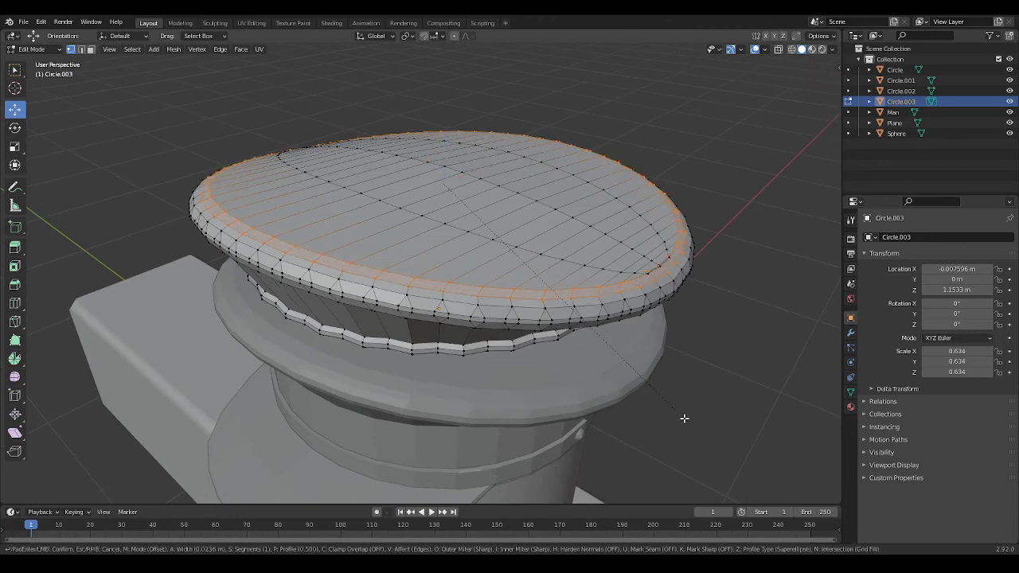
{"action": "left_click", "coordinate": [682, 418]}
{"action": "left_click", "coordinate": [723, 411]}
Step: Bevel the two outer edge loops of the crown copy's wavy lower rim by about 0.017 m, and return to Object Mode
{"action": "middle_click_drag", "start_coordinate": [723, 411], "coordinate": [638, 379]}
{"action": "scroll", "coordinate": [668, 370], "scroll_direction": "up", "scroll_amount": 4}
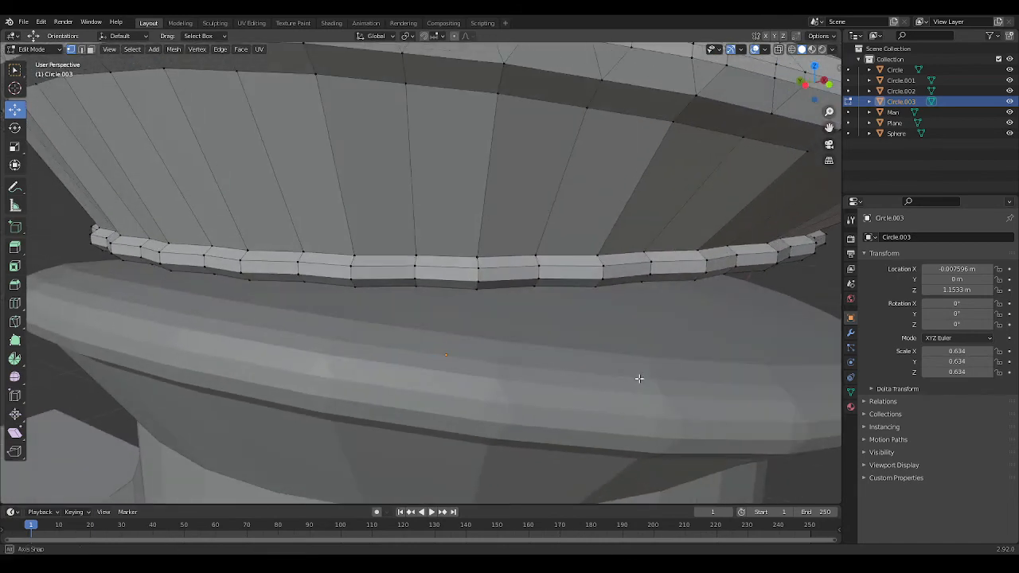
{"action": "left_click", "coordinate": [254, 272], "text": "alt"}
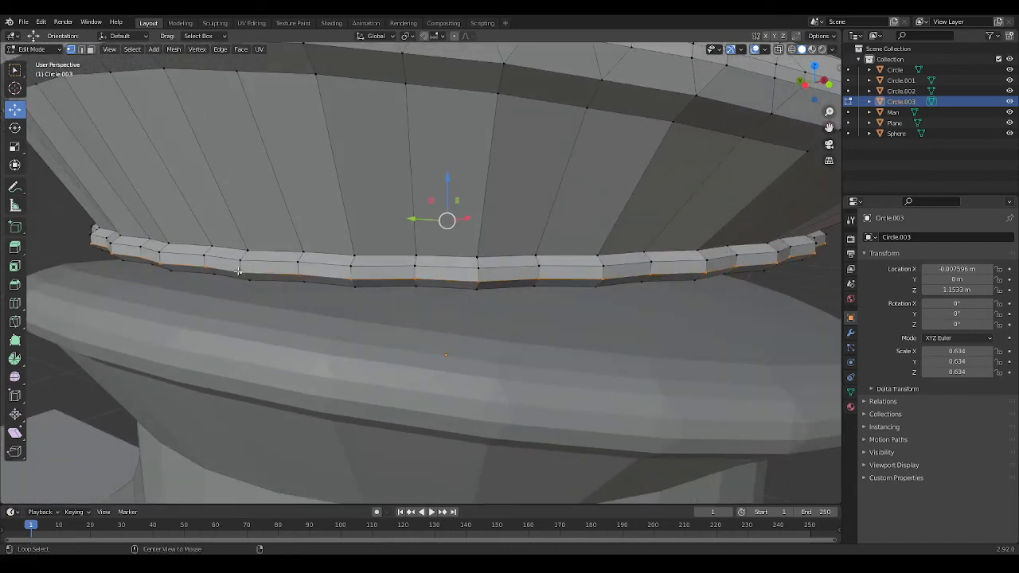
{"action": "left_click", "coordinate": [237, 259], "text": "alt+shift"}
{"action": "key", "text": "ctrl+b"}
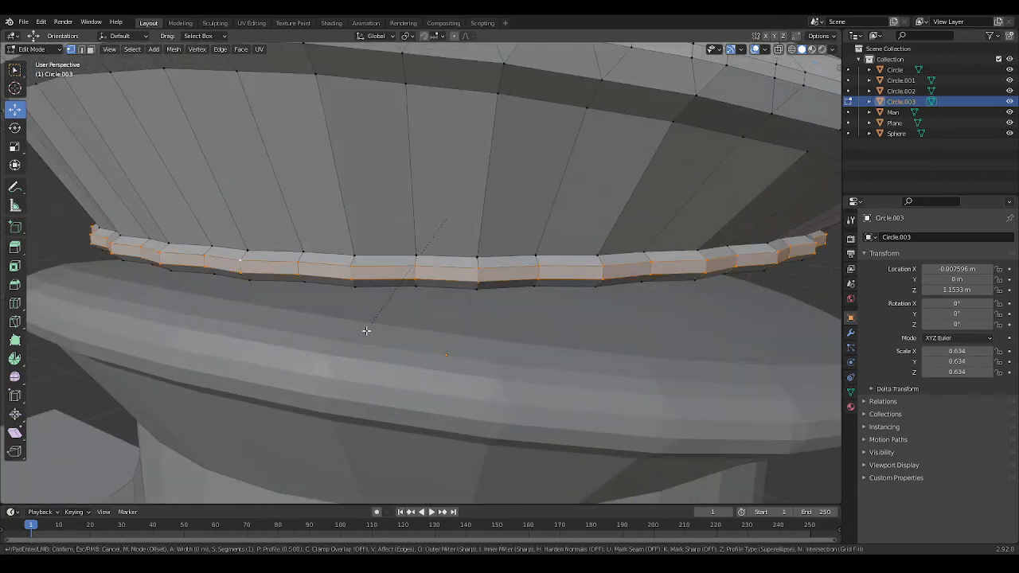
{"action": "scroll", "coordinate": [378, 341], "scroll_direction": "up", "scroll_amount": 3}
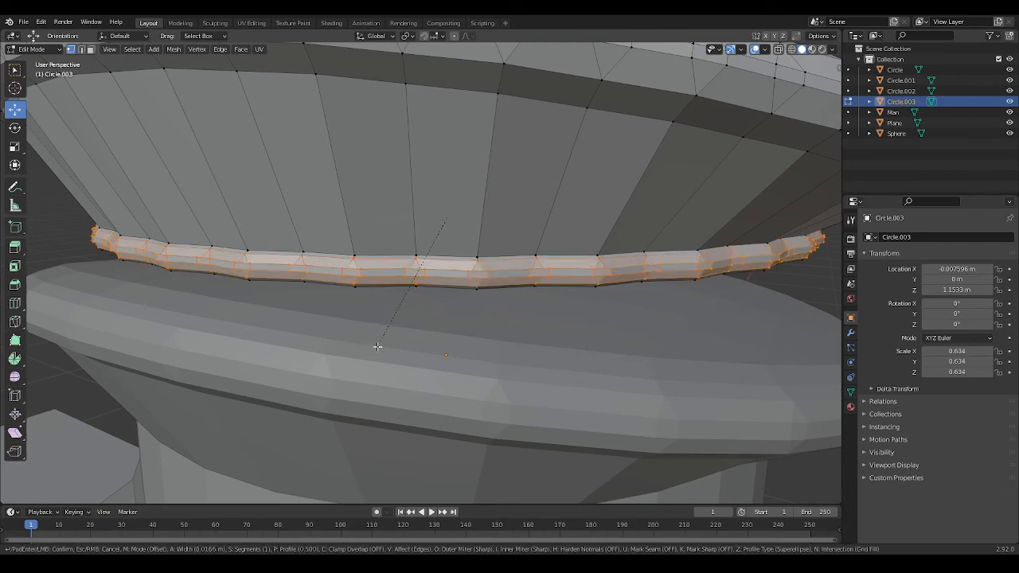
{"action": "left_click", "coordinate": [376, 344]}
{"action": "scroll", "coordinate": [703, 385], "scroll_direction": "down", "scroll_amount": 5}
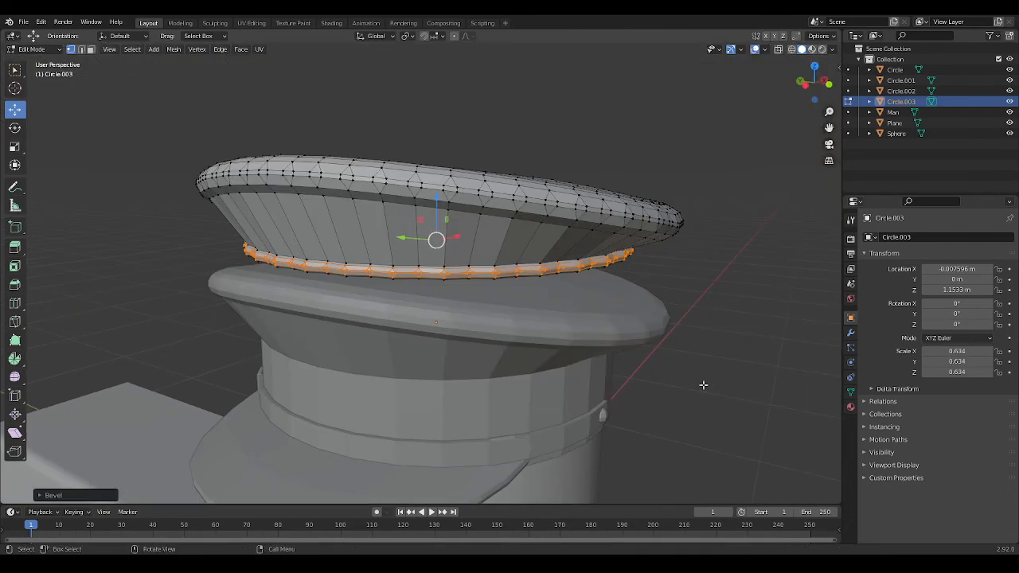
{"action": "key", "text": "Tab"}
Step: Bevel the edge loop along the visor's outer rim by about 0.012 m with 2 segments, and return to Object Mode with nothing selected
{"action": "middle_click_drag", "start_coordinate": [724, 379], "coordinate": [794, 370]}
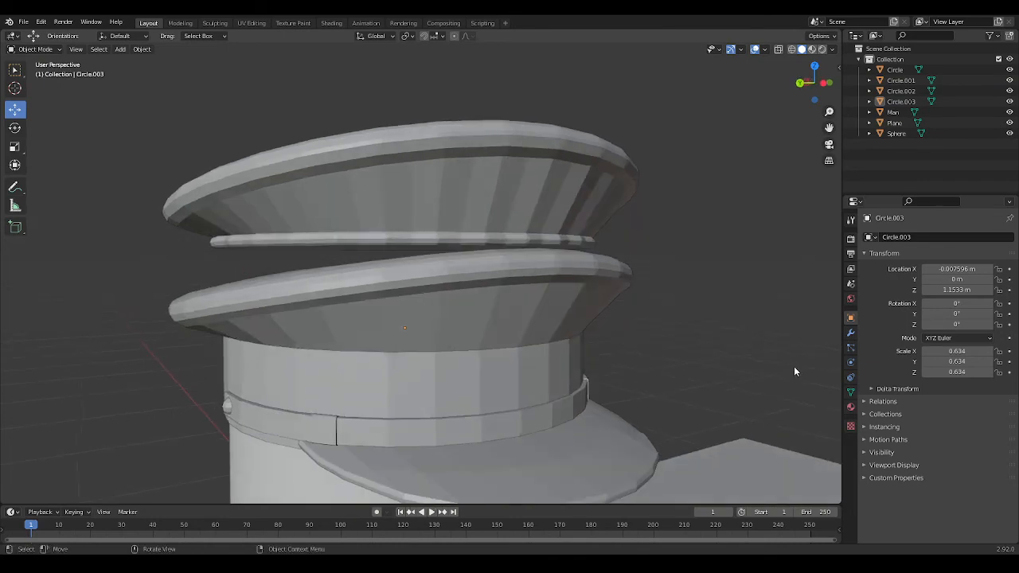
{"action": "scroll", "coordinate": [728, 344], "scroll_direction": "up", "scroll_amount": 4}
{"action": "middle_click_drag", "start_coordinate": [725, 342], "coordinate": [655, 349]}
{"action": "scroll", "coordinate": [656, 349], "scroll_direction": "down", "scroll_amount": 3}
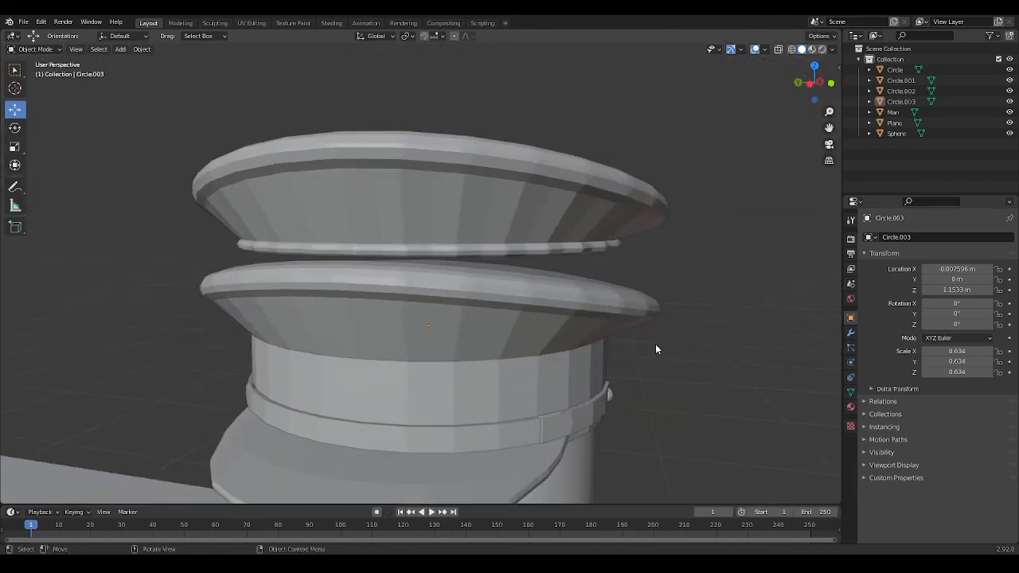
{"action": "left_click", "coordinate": [516, 420]}
{"action": "middle_click_drag", "start_coordinate": [518, 422], "coordinate": [537, 335]}
{"action": "key", "text": "Tab"}
{"action": "left_click", "coordinate": [515, 273], "text": "alt"}
{"action": "key", "text": "ctrl+b"}
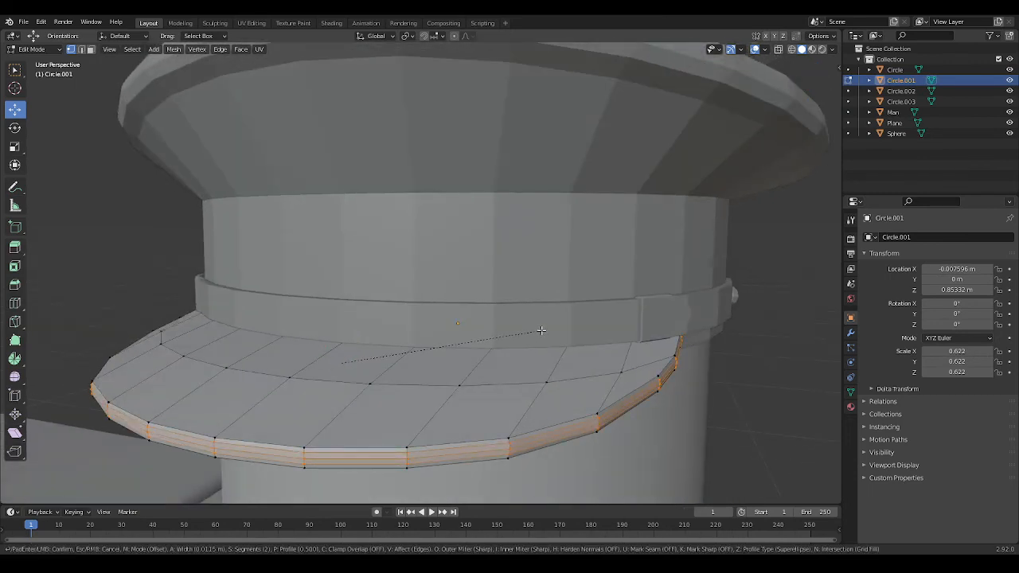
{"action": "left_click", "coordinate": [541, 330]}
{"action": "key", "text": "alt+a"}
{"action": "key", "text": "Tab"}
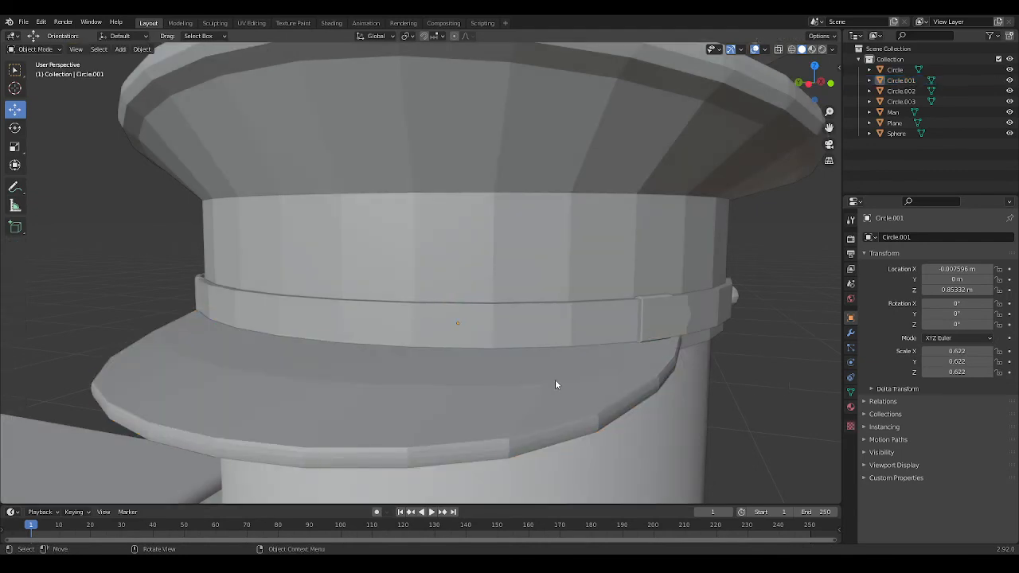
Step: Examine the strap's mesh in Edit Mode, and return to Object Mode with nothing selected
{"action": "middle_click_drag", "start_coordinate": [555, 384], "coordinate": [596, 391]}
{"action": "left_click", "coordinate": [536, 361]}
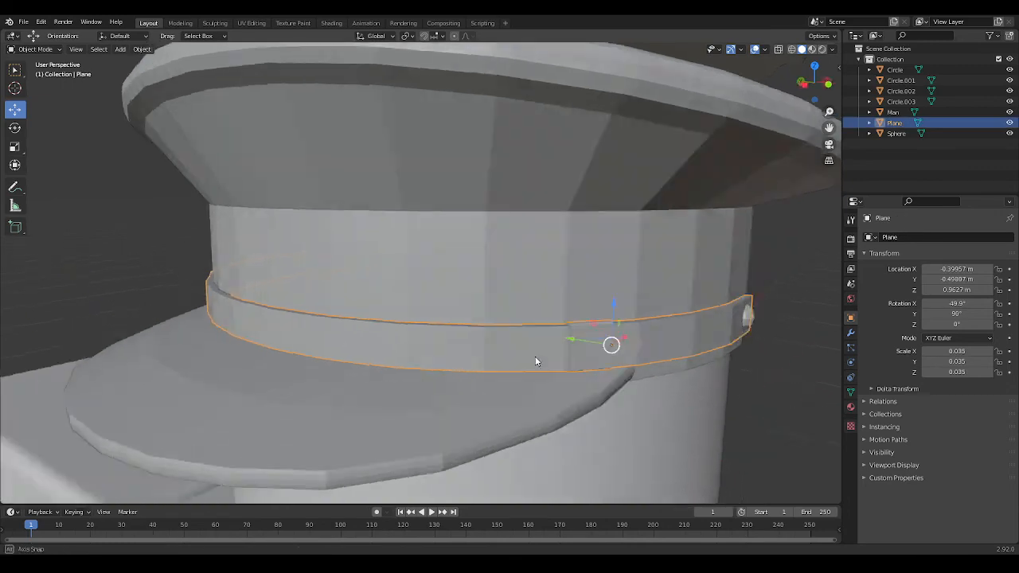
{"action": "middle_click_drag", "start_coordinate": [536, 361], "coordinate": [719, 383]}
{"action": "scroll", "coordinate": [717, 380], "scroll_direction": "down", "scroll_amount": 3}
{"action": "key", "text": "Tab"}
{"action": "middle_click_drag", "start_coordinate": [651, 362], "coordinate": [632, 324]}
{"action": "key", "text": "Tab"}
{"action": "left_click", "coordinate": [685, 363]}
{"action": "scroll", "coordinate": [665, 363], "scroll_direction": "down", "scroll_amount": 5}
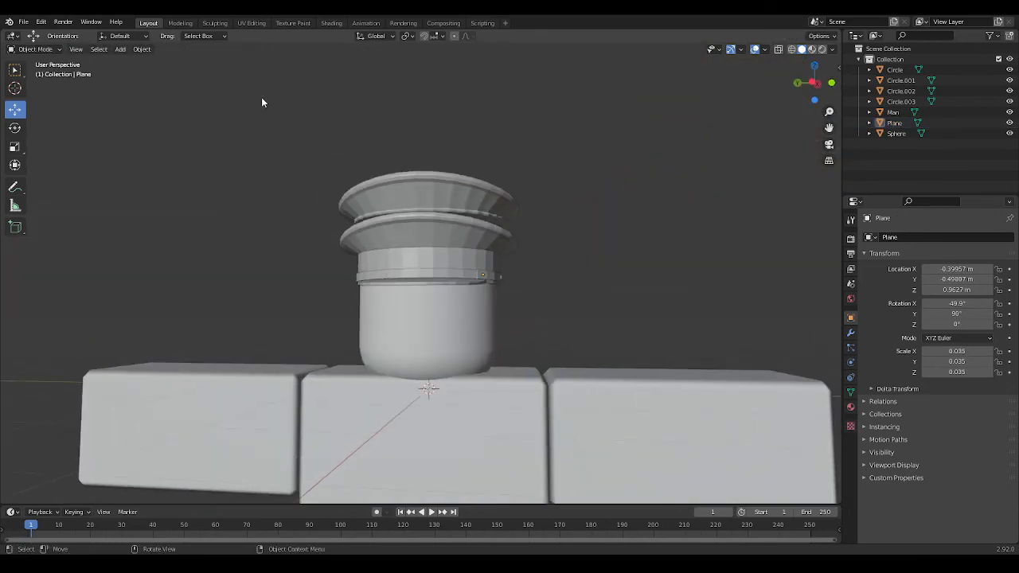
{"action": "left_click_drag", "start_coordinate": [261, 97], "coordinate": [589, 301]}
{"action": "middle_click_drag", "start_coordinate": [598, 303], "coordinate": [551, 397]}
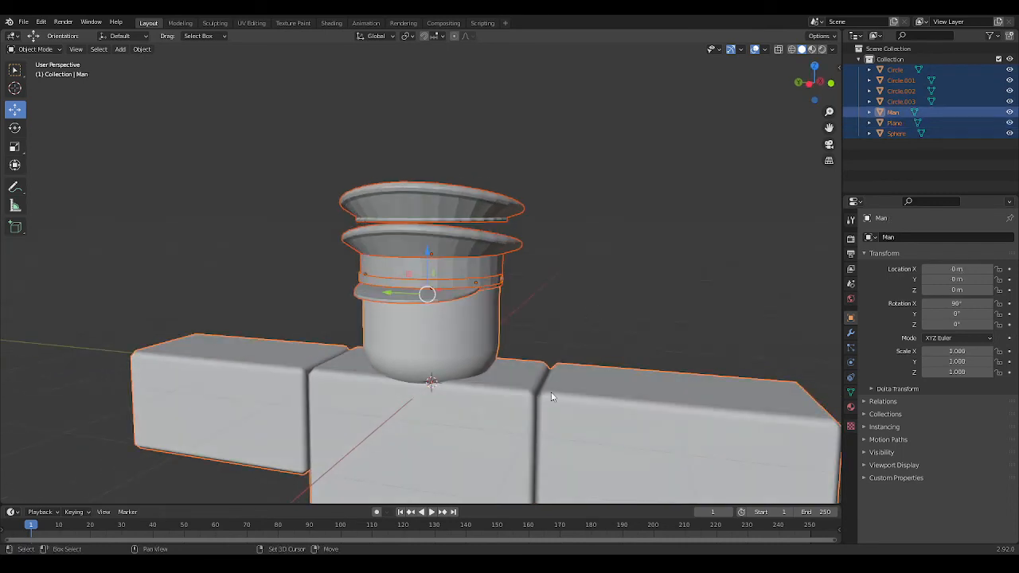
{"action": "left_click", "coordinate": [552, 397]}
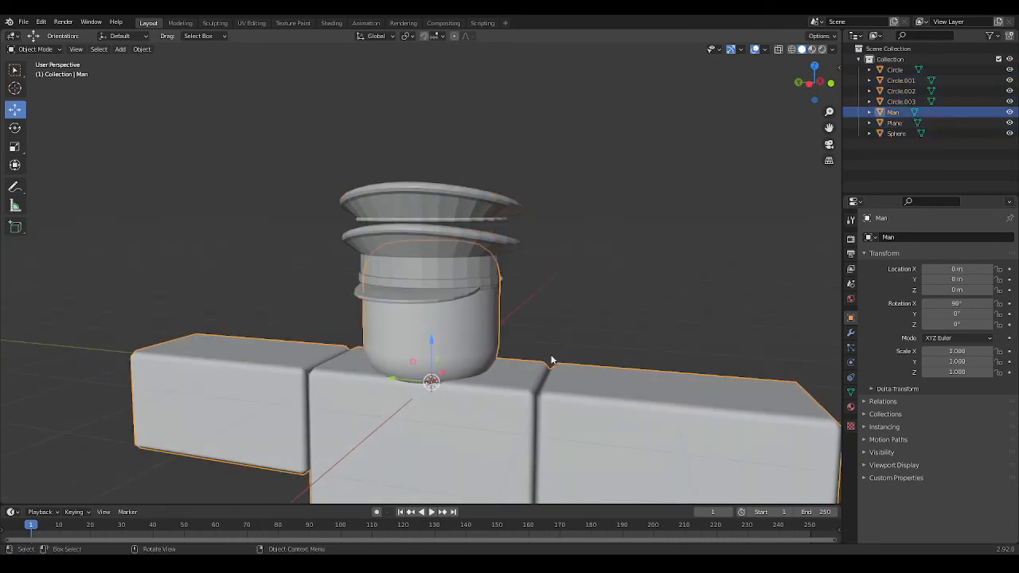
{"action": "left_click", "coordinate": [574, 261]}
{"action": "left_click_drag", "start_coordinate": [274, 117], "coordinate": [585, 348]}
{"action": "left_click", "coordinate": [571, 395], "text": "shift"}
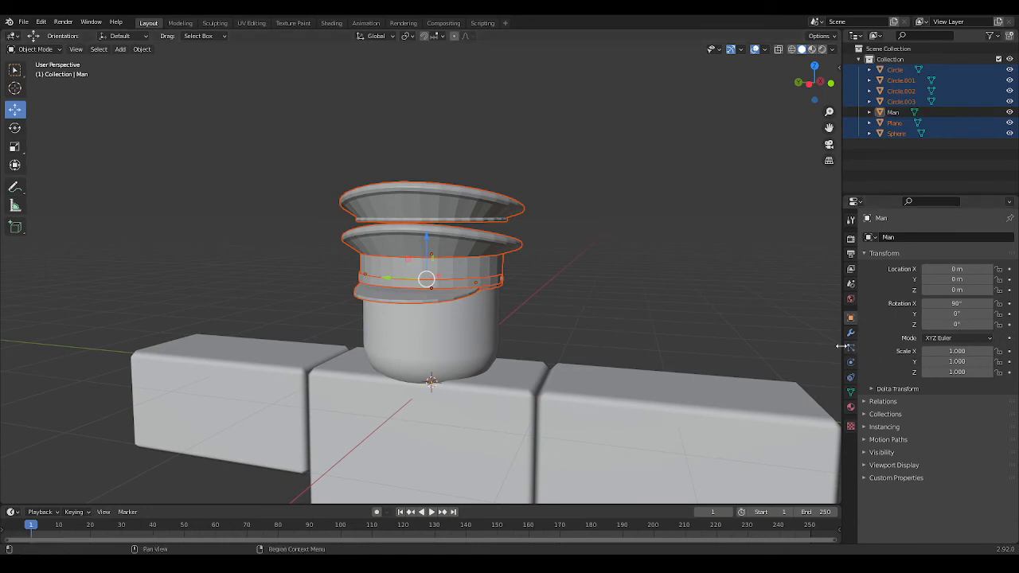
{"action": "left_click", "coordinate": [595, 224]}
Step: Add a Subdivision Surface modifier to the raised crown copy
{"action": "left_click", "coordinate": [465, 193]}
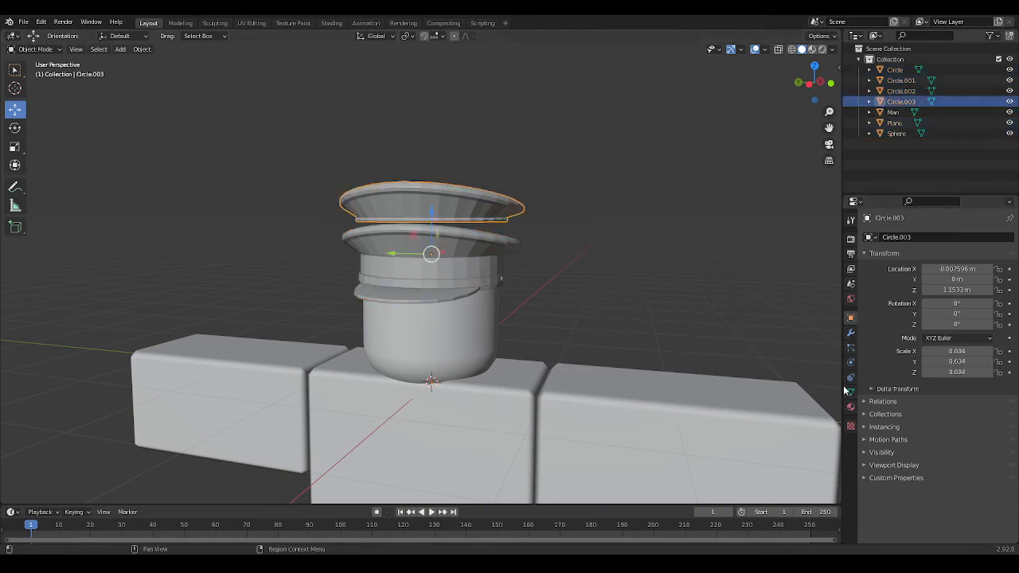
{"action": "left_click", "coordinate": [851, 334]}
{"action": "left_click", "coordinate": [920, 238]}
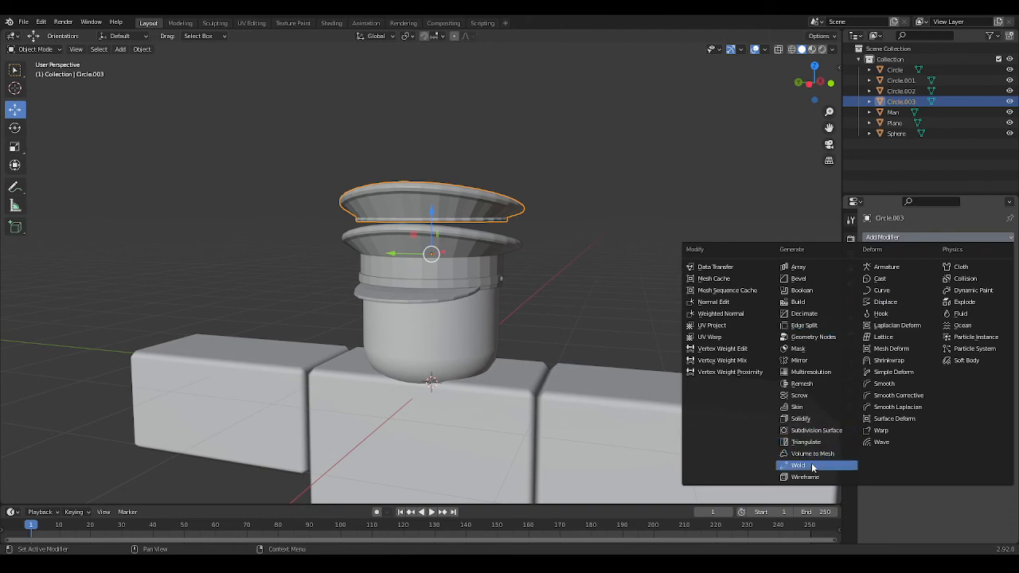
{"action": "left_click", "coordinate": [813, 431]}
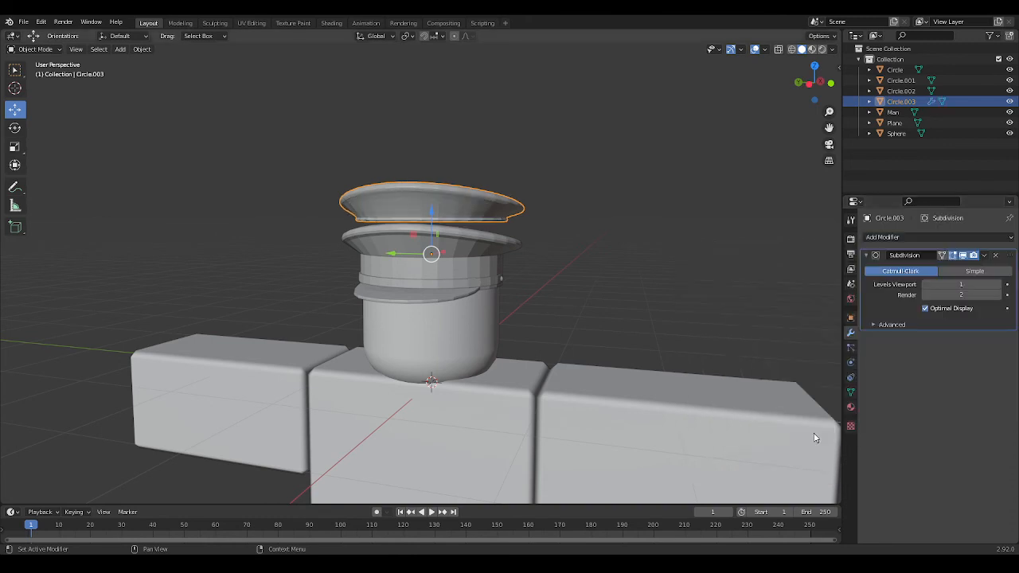
Step: Compare the Simple and Catmull-Clark subdivision types on the crown copy and undo the last type change
{"action": "middle_click_drag", "start_coordinate": [815, 437], "coordinate": [650, 358]}
{"action": "scroll", "coordinate": [615, 356], "scroll_direction": "up", "scroll_amount": 3}
{"action": "scroll", "coordinate": [665, 355], "scroll_direction": "up", "scroll_amount": 2}
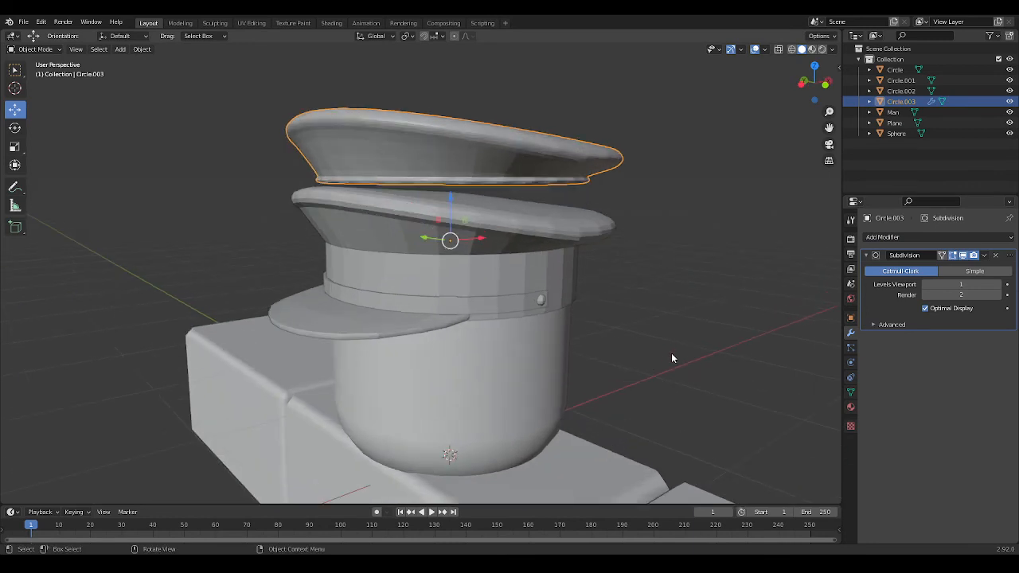
{"action": "left_click", "coordinate": [974, 271]}
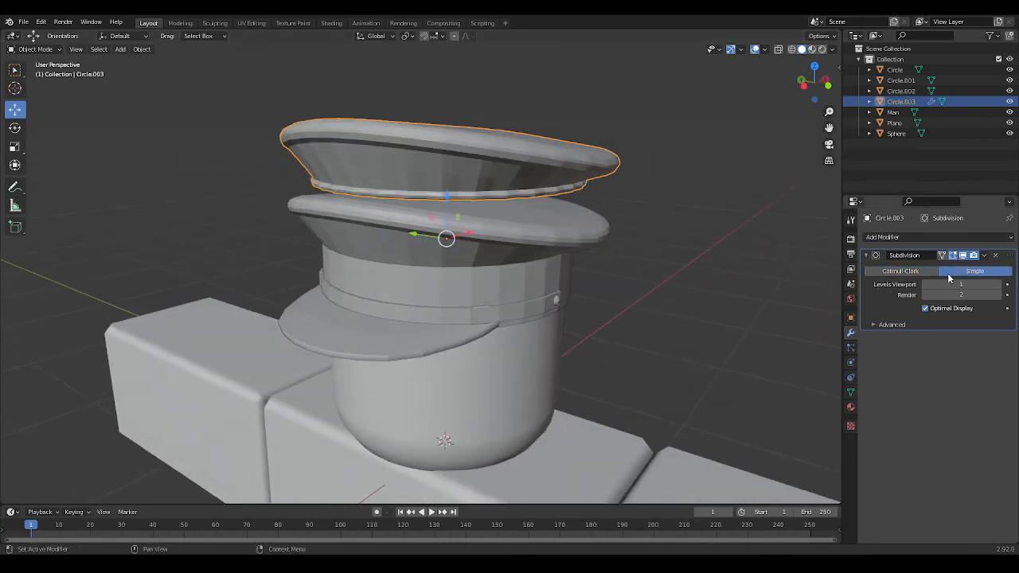
{"action": "left_click", "coordinate": [922, 272]}
{"action": "mouse_move", "coordinate": [743, 312]}
{"action": "middle_mouse_down"}
{"action": "mouse_move", "coordinate": [691, 331]}
{"action": "mouse_move", "coordinate": [742, 323]}
{"action": "middle_mouse_up"}
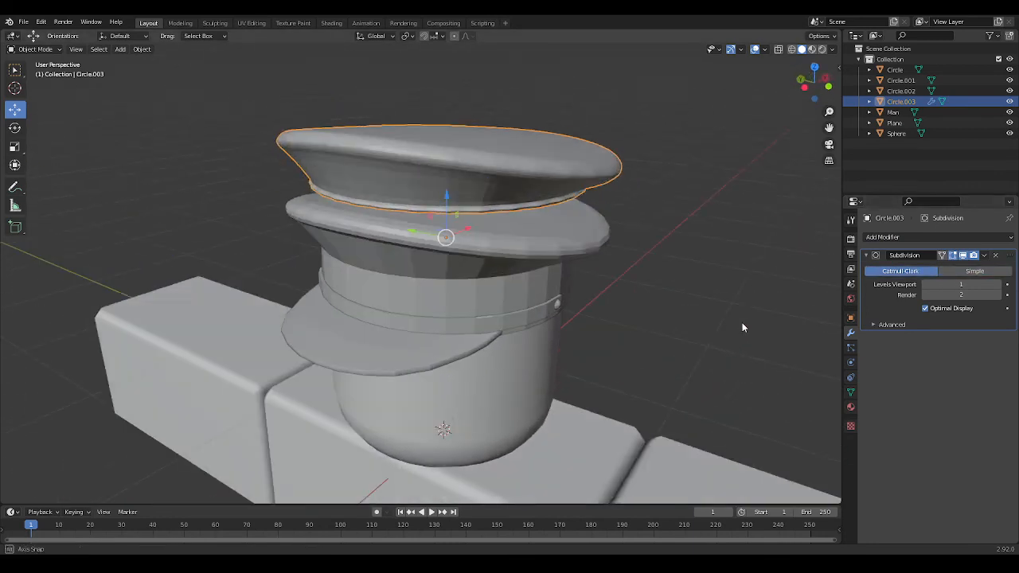
{"action": "key", "text": "ctrl+z"}
Step: Shade the crown copy smooth, set its subdivision type to Catmull-Clark, and deselect it
{"action": "right_click", "coordinate": [665, 264]}
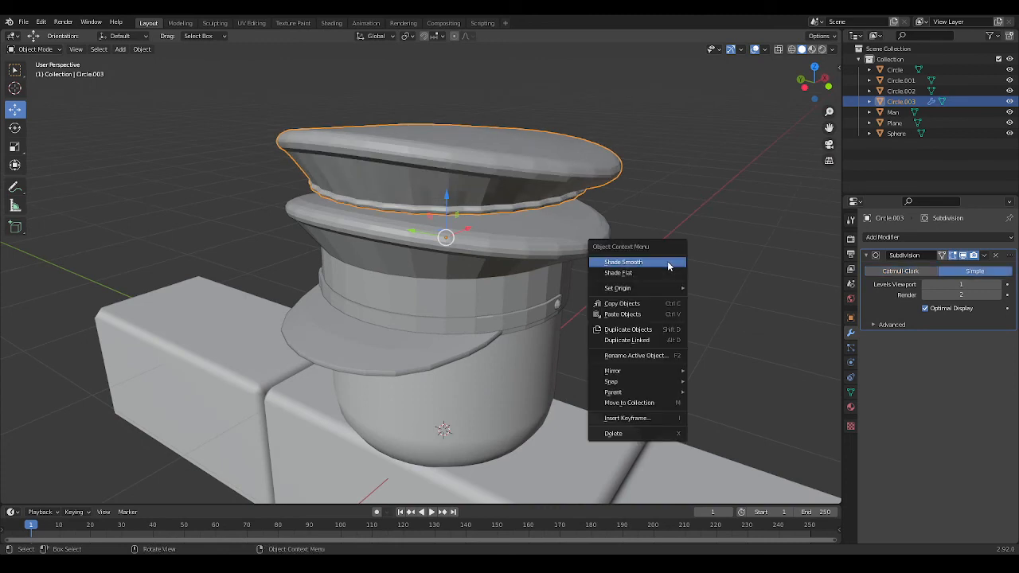
{"action": "left_click", "coordinate": [667, 261]}
{"action": "middle_click_drag", "start_coordinate": [703, 291], "coordinate": [695, 289]}
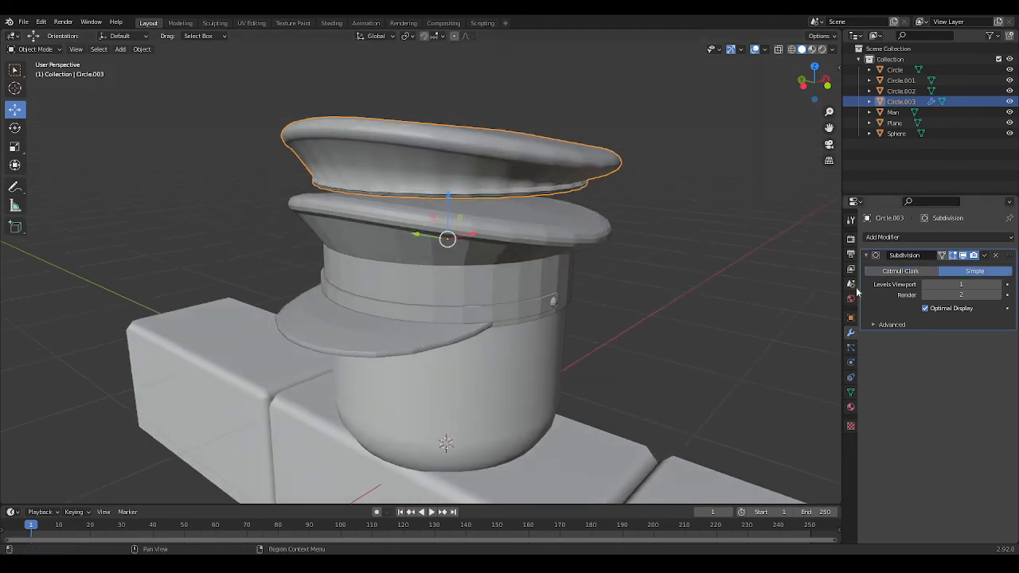
{"action": "left_click", "coordinate": [915, 271]}
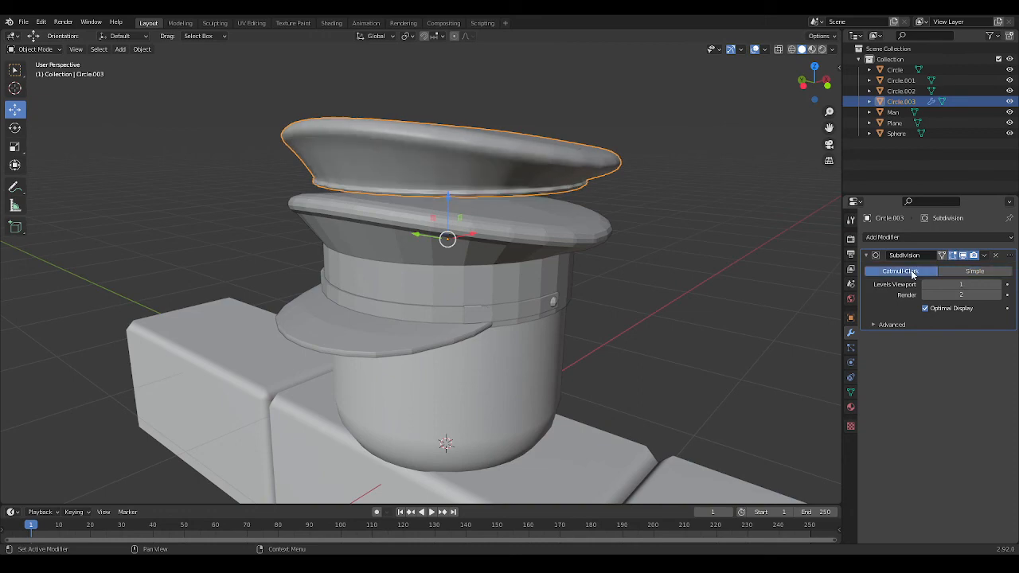
{"action": "left_click", "coordinate": [685, 316]}
Step: Select the original crown, band, strap, visor and side buttons, leaving out the character's body, and shade them smooth
{"action": "middle_click_drag", "start_coordinate": [628, 342], "coordinate": [584, 284]}
{"action": "left_click", "coordinate": [494, 262]}
{"action": "mouse_move", "coordinate": [494, 262]}
{"action": "middle_mouse_down"}
{"action": "mouse_move", "coordinate": [600, 271]}
{"action": "mouse_move", "coordinate": [486, 259]}
{"action": "middle_mouse_up"}
{"action": "left_click", "coordinate": [471, 287], "text": "shift"}
{"action": "left_click", "coordinate": [469, 282], "text": "shift"}
{"action": "left_click", "coordinate": [356, 285], "text": "shift"}
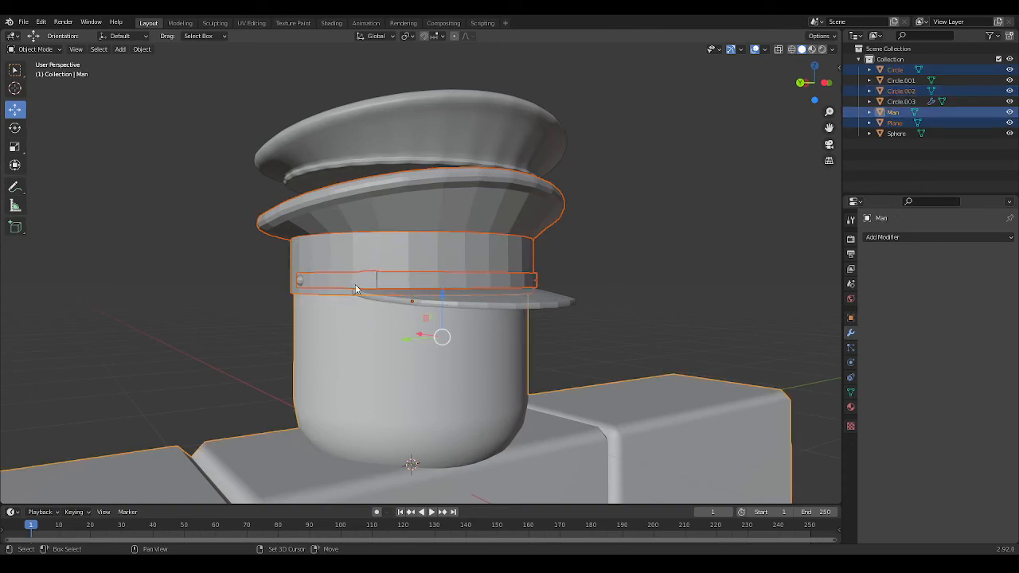
{"action": "left_click", "coordinate": [522, 358], "text": "shift"}
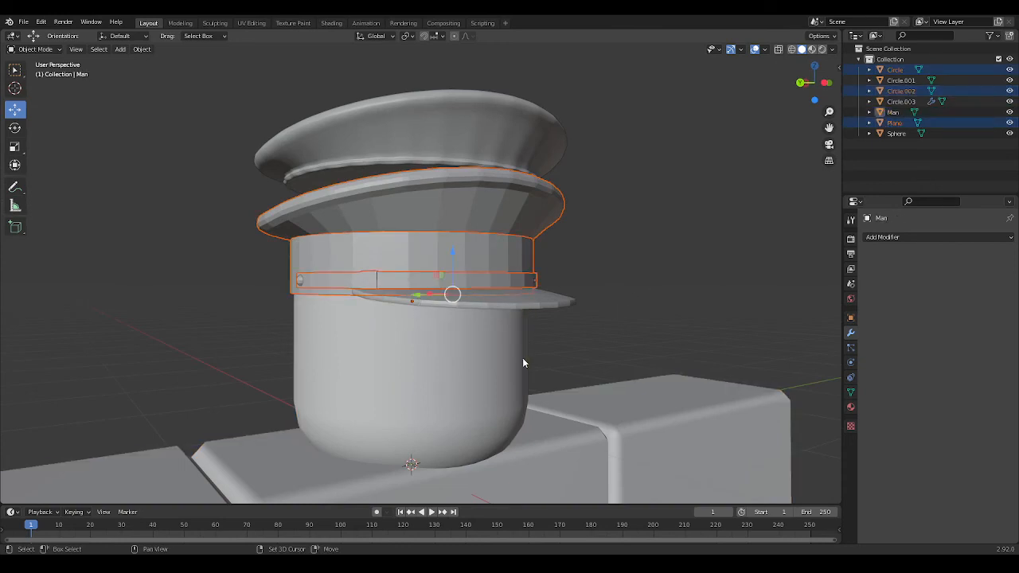
{"action": "left_click", "coordinate": [411, 306], "text": "shift"}
{"action": "left_click", "coordinate": [300, 281], "text": "shift"}
{"action": "right_click", "coordinate": [601, 316]}
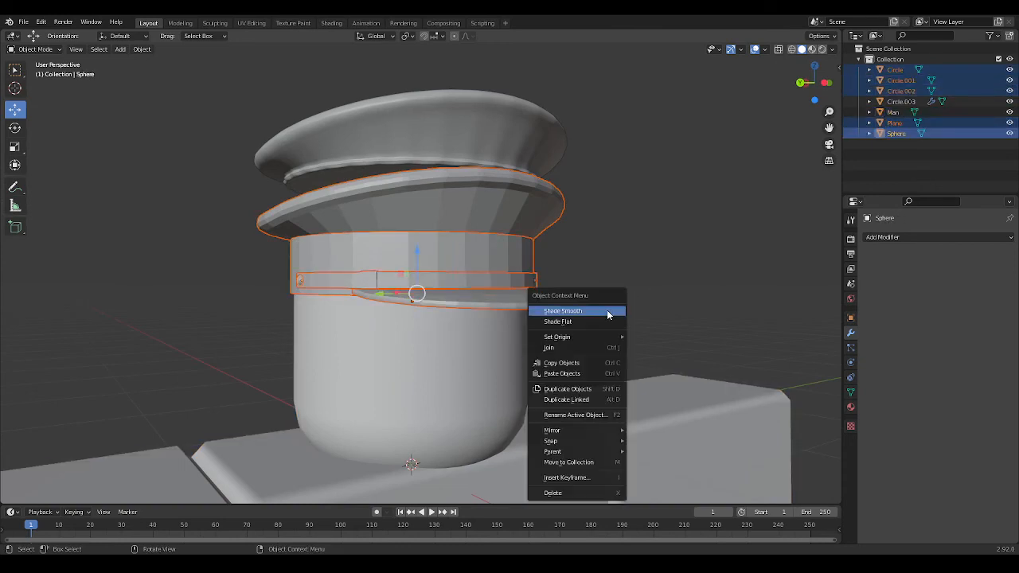
{"action": "left_click", "coordinate": [609, 310]}
{"action": "left_click", "coordinate": [622, 306]}
Step: Add a Subdivision Surface modifier to the original crown
{"action": "middle_click_drag", "start_coordinate": [659, 297], "coordinate": [505, 246]}
{"action": "left_click", "coordinate": [500, 234]}
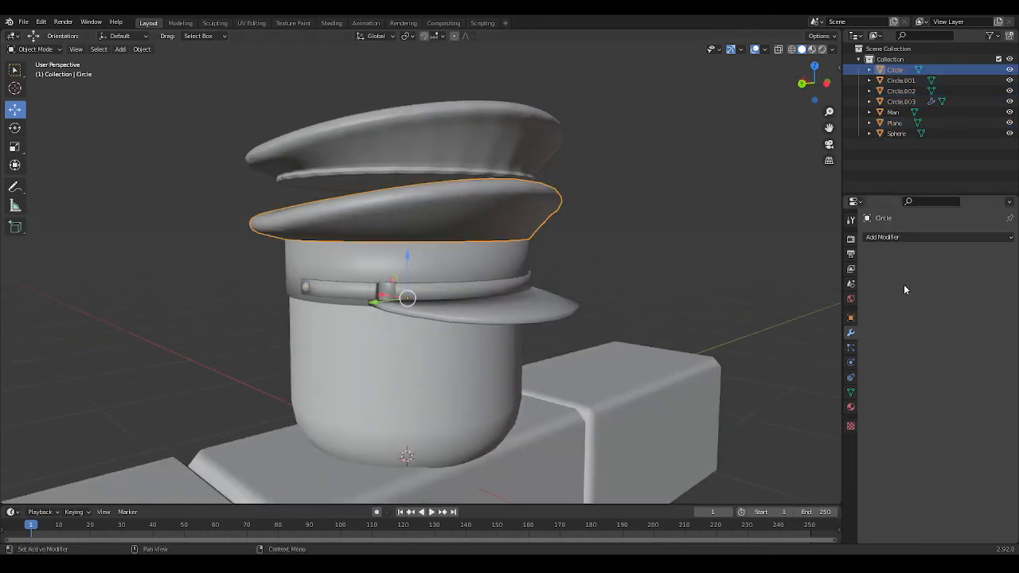
{"action": "left_click", "coordinate": [905, 237]}
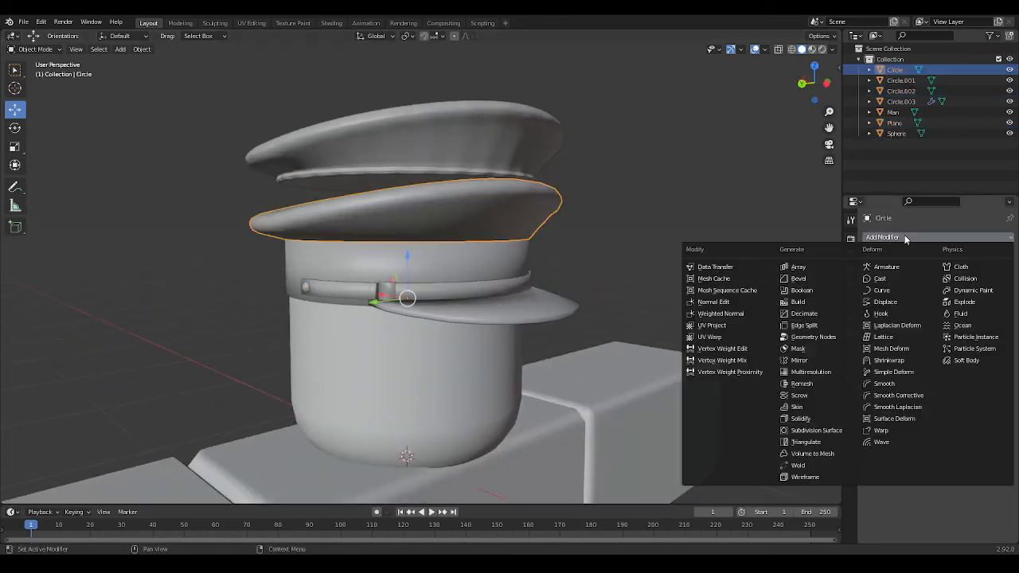
{"action": "left_click", "coordinate": [815, 430]}
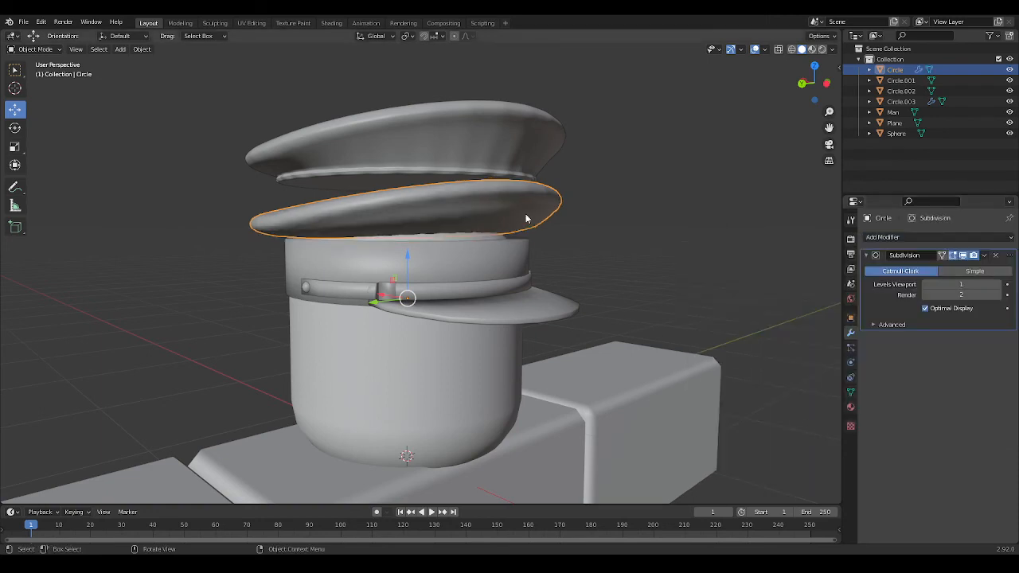
Step: Add a loop cut around the original crown's lower wall and slide it down to the bottom edge above the band
{"action": "key", "text": "Tab"}
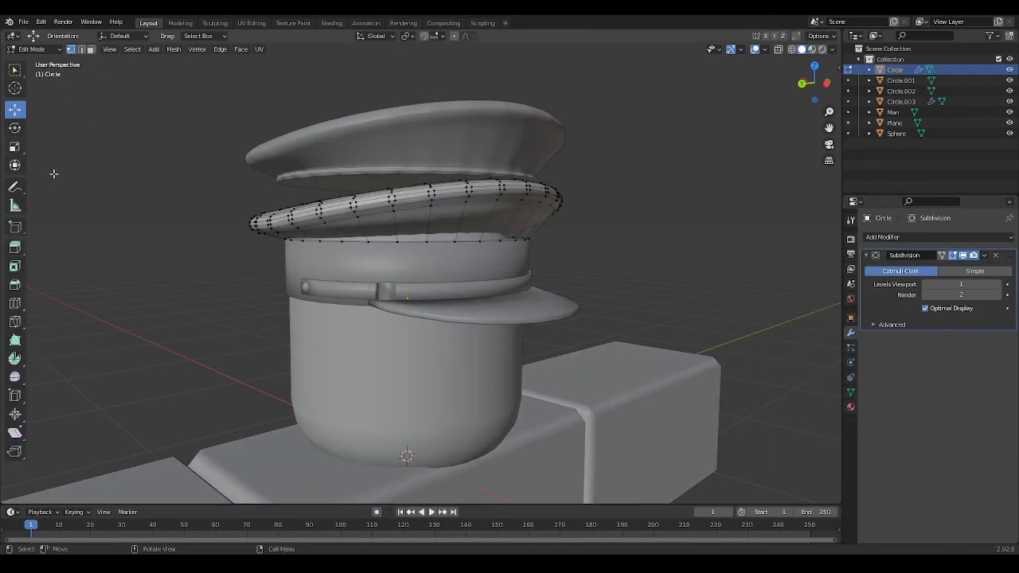
{"action": "left_click", "coordinate": [15, 303]}
{"action": "left_click_drag", "start_coordinate": [446, 225], "coordinate": [452, 270]}
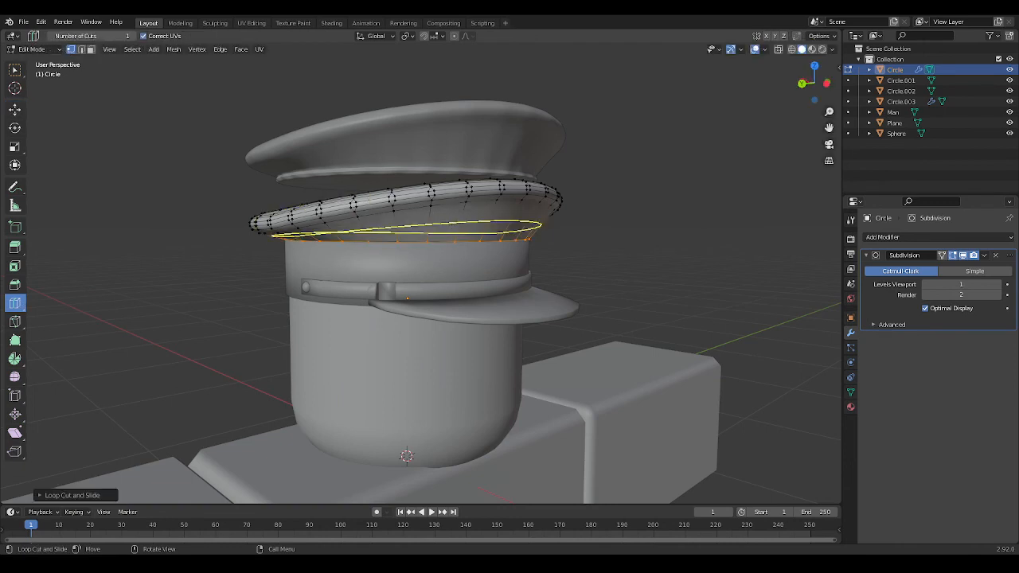
{"action": "scroll", "coordinate": [567, 275], "scroll_direction": "up", "scroll_amount": 4}
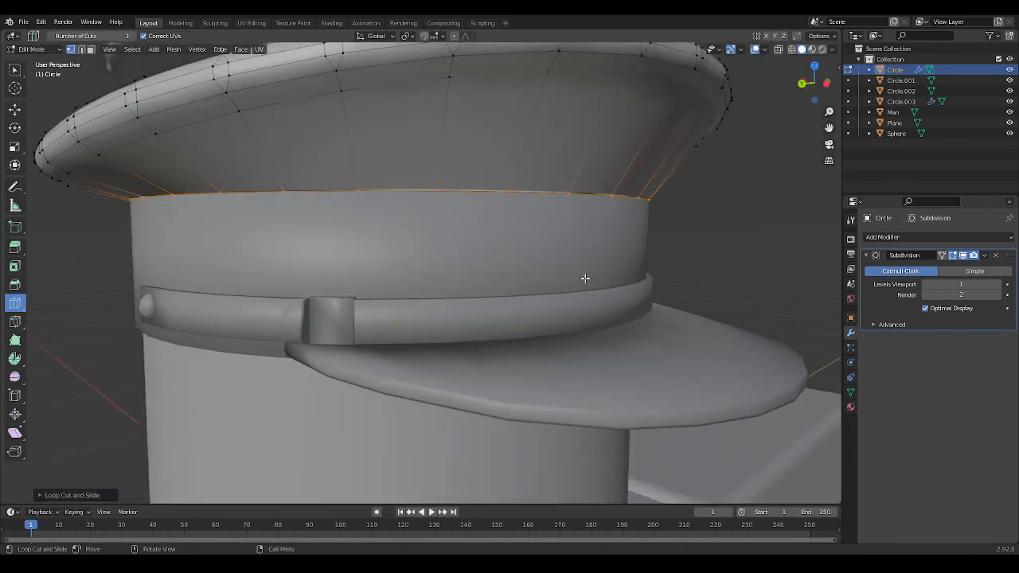
{"action": "middle_click_drag", "start_coordinate": [584, 278], "coordinate": [578, 261]}
{"action": "scroll", "coordinate": [578, 261], "scroll_direction": "down", "scroll_amount": 4}
{"action": "key", "text": "Tab"}
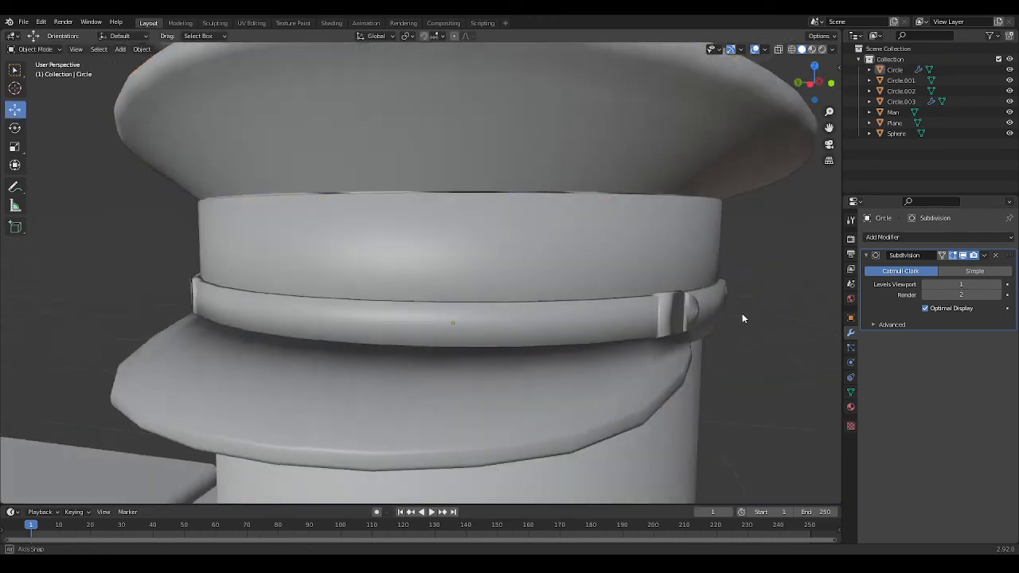
Step: With the cap band temporarily hidden, cut another edge loop in the original crown close to its bottom opening
{"action": "scroll", "coordinate": [742, 313], "scroll_direction": "down", "scroll_amount": 3}
{"action": "left_click", "coordinate": [568, 272]}
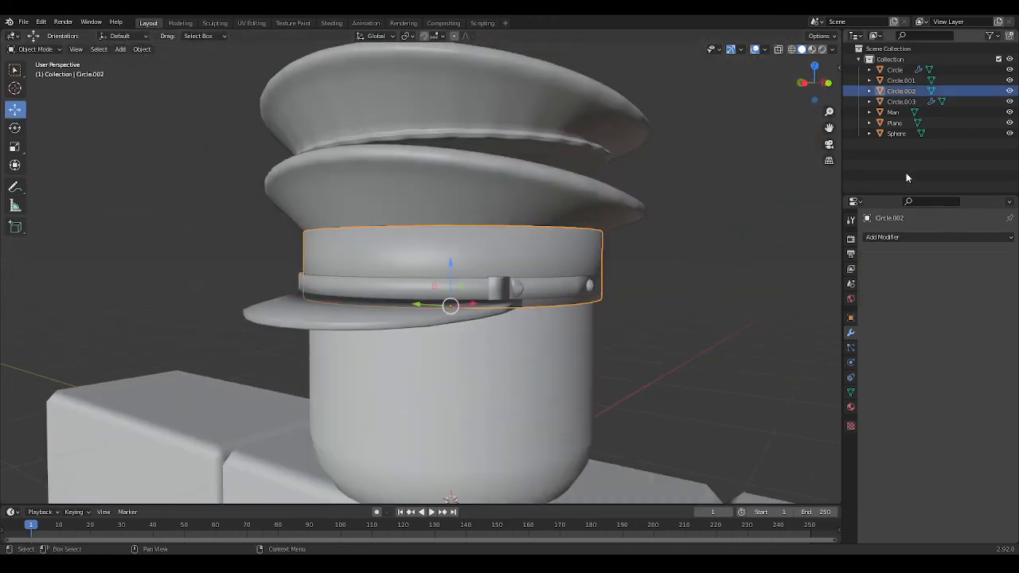
{"action": "left_click", "coordinate": [1010, 91]}
{"action": "left_click", "coordinate": [605, 227]}
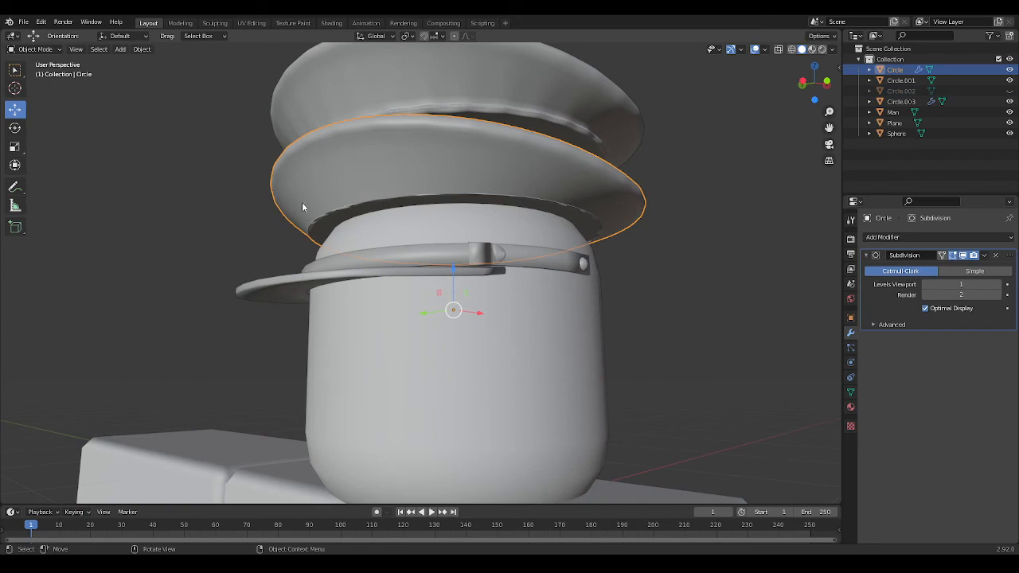
{"action": "key", "text": "Tab"}
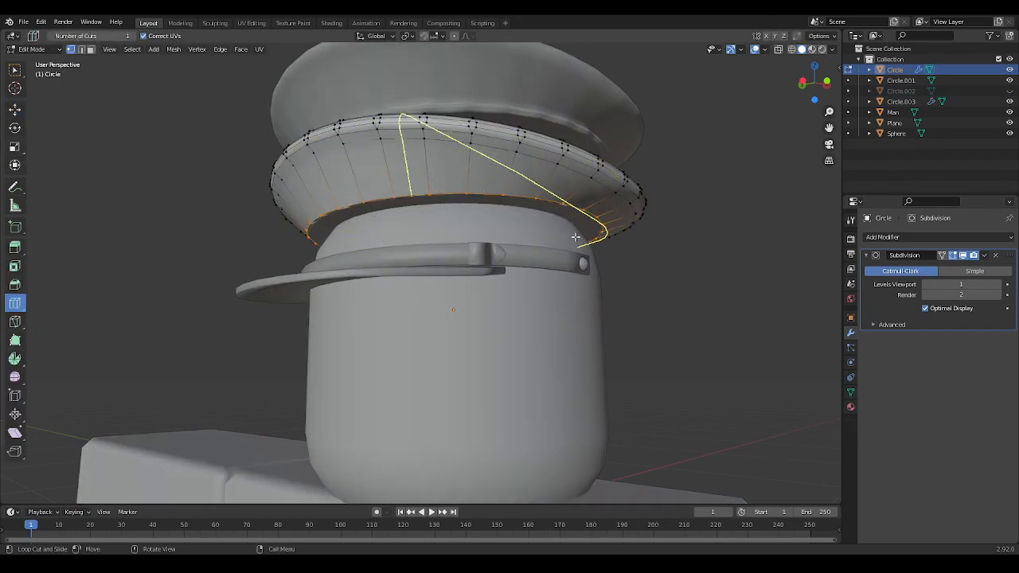
{"action": "left_click_drag", "start_coordinate": [601, 210], "coordinate": [565, 264]}
{"action": "middle_click_drag", "start_coordinate": [637, 285], "coordinate": [659, 321]}
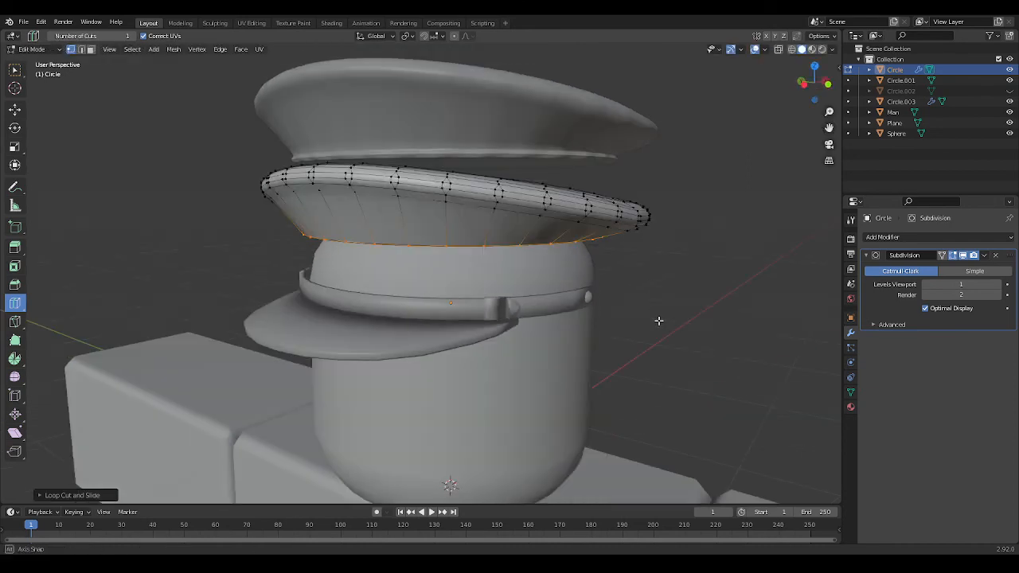
{"action": "left_click", "coordinate": [1010, 91]}
{"action": "key", "text": "Tab"}
Step: Examine the smoothed band, visor and crown of the cap from several sides
{"action": "left_click", "coordinate": [603, 285]}
{"action": "middle_click_drag", "start_coordinate": [607, 291], "coordinate": [762, 301]}
{"action": "left_click", "coordinate": [683, 251]}
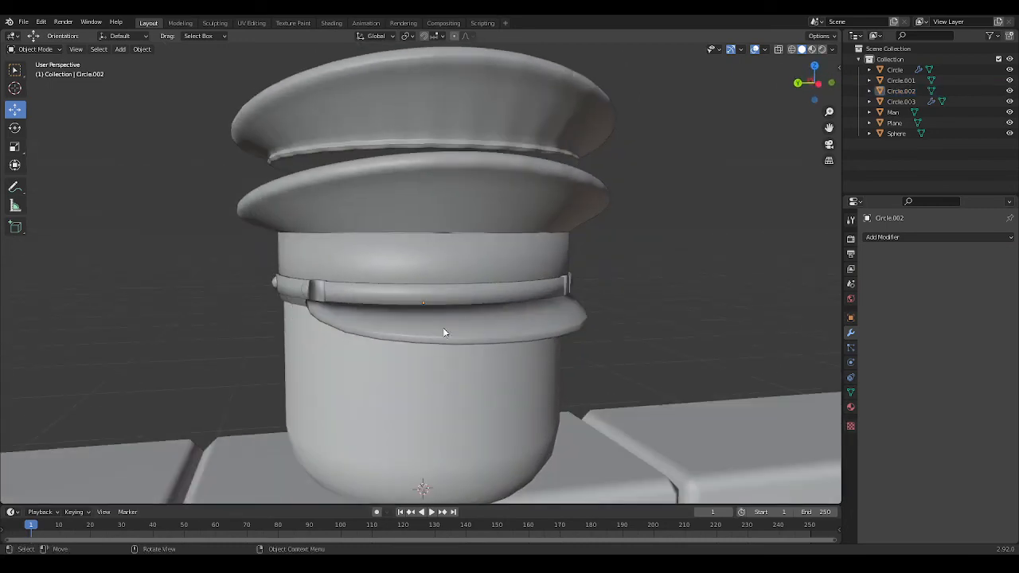
{"action": "left_click", "coordinate": [444, 327]}
{"action": "middle_click_drag", "start_coordinate": [584, 338], "coordinate": [647, 338]}
{"action": "left_click", "coordinate": [675, 292]}
{"action": "middle_click_drag", "start_coordinate": [675, 293], "coordinate": [570, 305]}
{"action": "scroll", "coordinate": [569, 305], "scroll_direction": "down", "scroll_amount": 5}
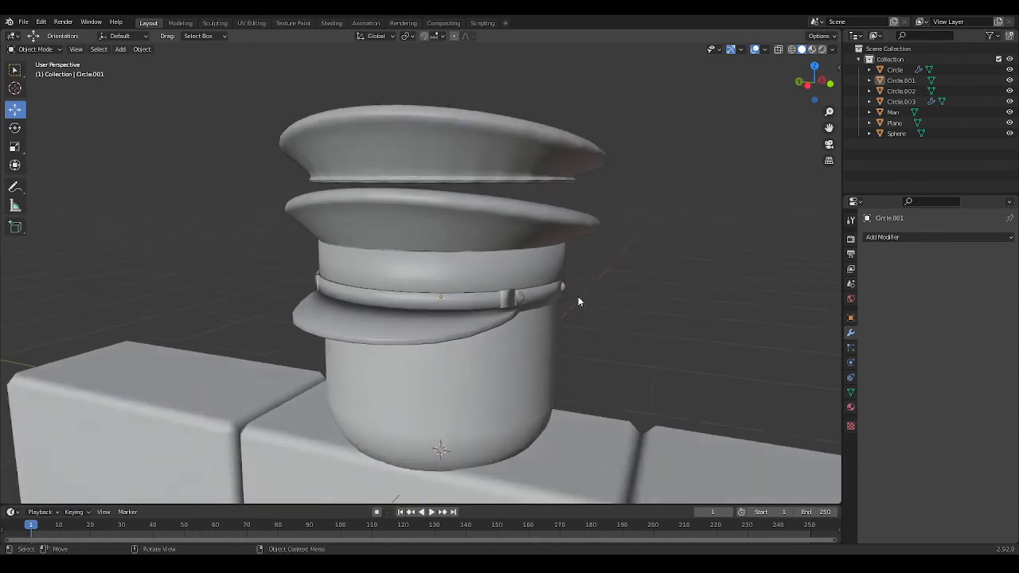
{"action": "left_click", "coordinate": [457, 253]}
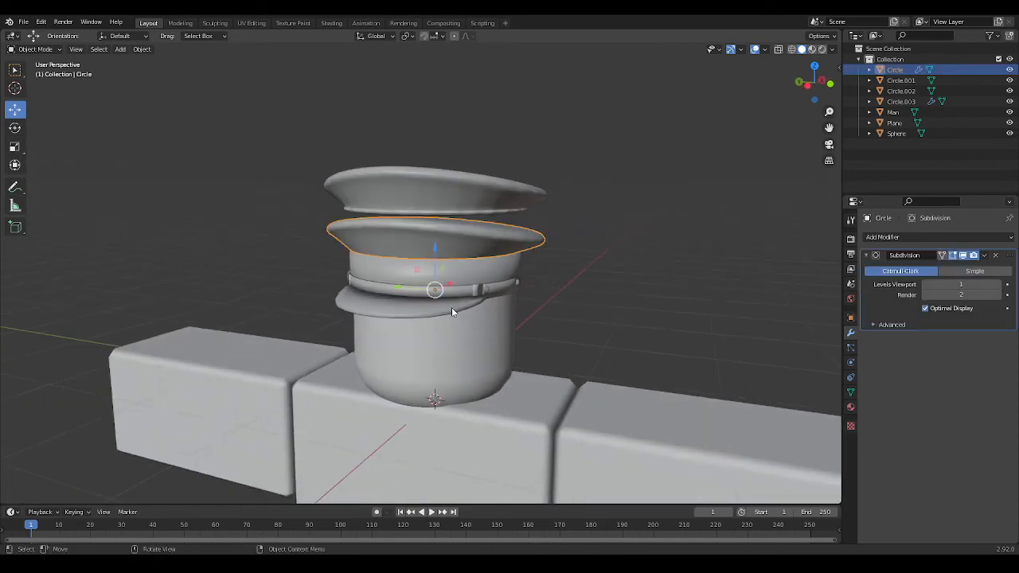
Step: Join the visor to the original crown as one mesh and use Catmull-Clark for its subdivision
{"action": "left_click", "coordinate": [451, 307]}
{"action": "left_click", "coordinate": [459, 229], "text": "shift"}
{"action": "right_click", "coordinate": [506, 279]}
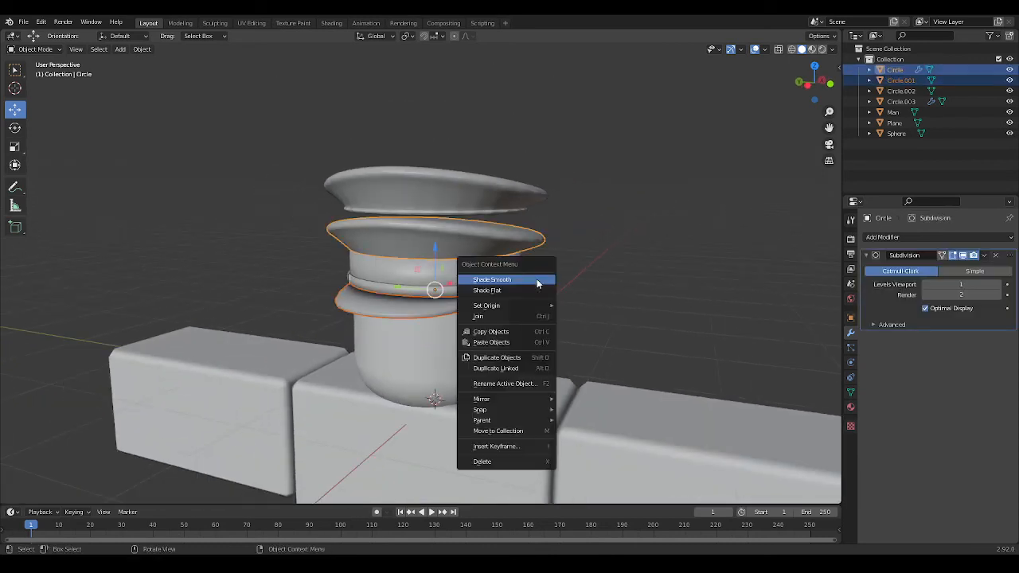
{"action": "left_click", "coordinate": [498, 318]}
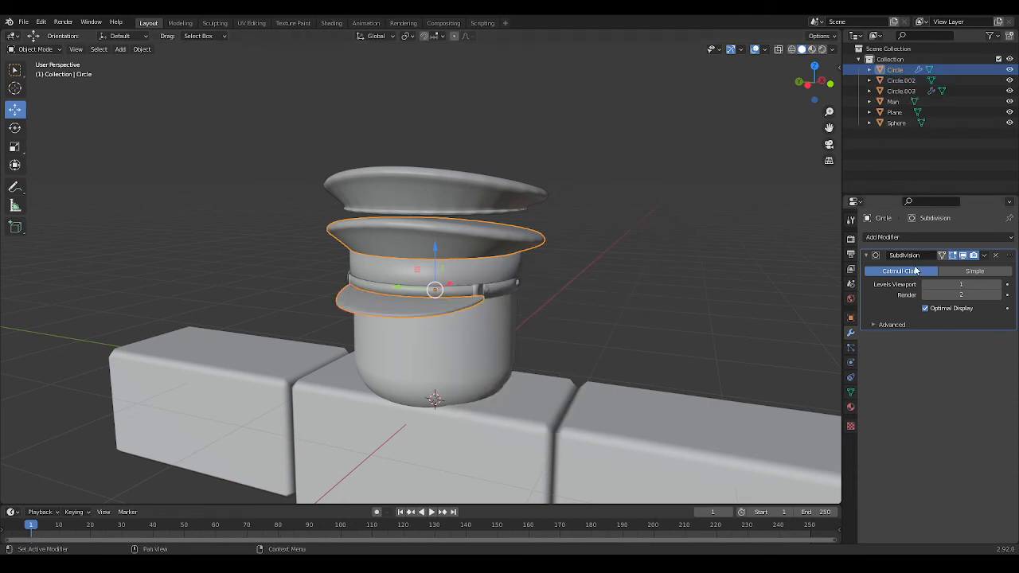
{"action": "left_click", "coordinate": [957, 274]}
{"action": "left_click", "coordinate": [907, 271]}
Step: Try smoothing the cap's strap with a Subdivision Surface modifier
{"action": "left_click", "coordinate": [509, 292]}
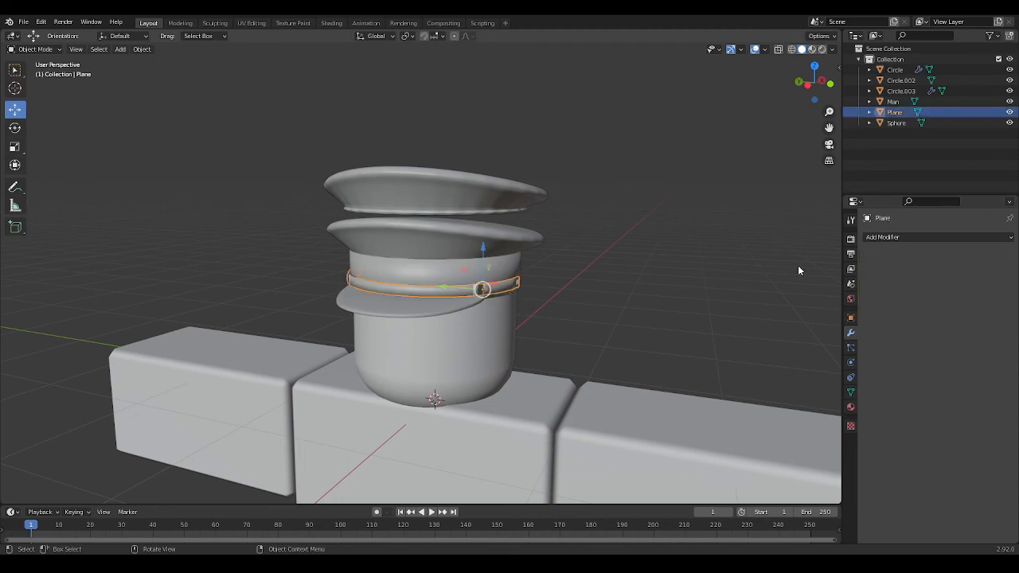
{"action": "left_click", "coordinate": [928, 237]}
{"action": "left_click", "coordinate": [799, 431]}
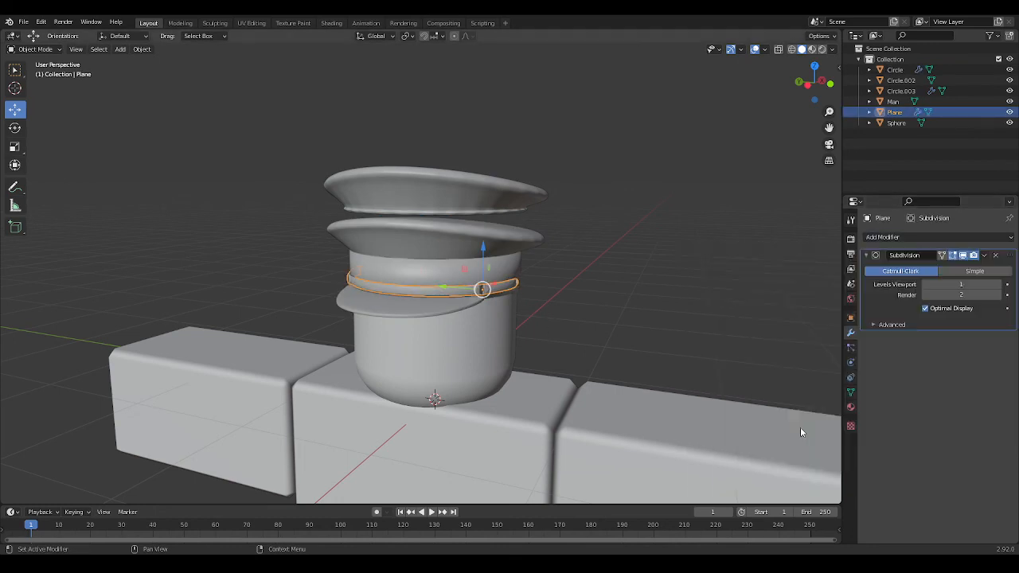
{"action": "scroll", "coordinate": [698, 368], "scroll_direction": "up", "scroll_amount": 6}
{"action": "scroll", "coordinate": [684, 328], "scroll_direction": "up", "scroll_amount": 4}
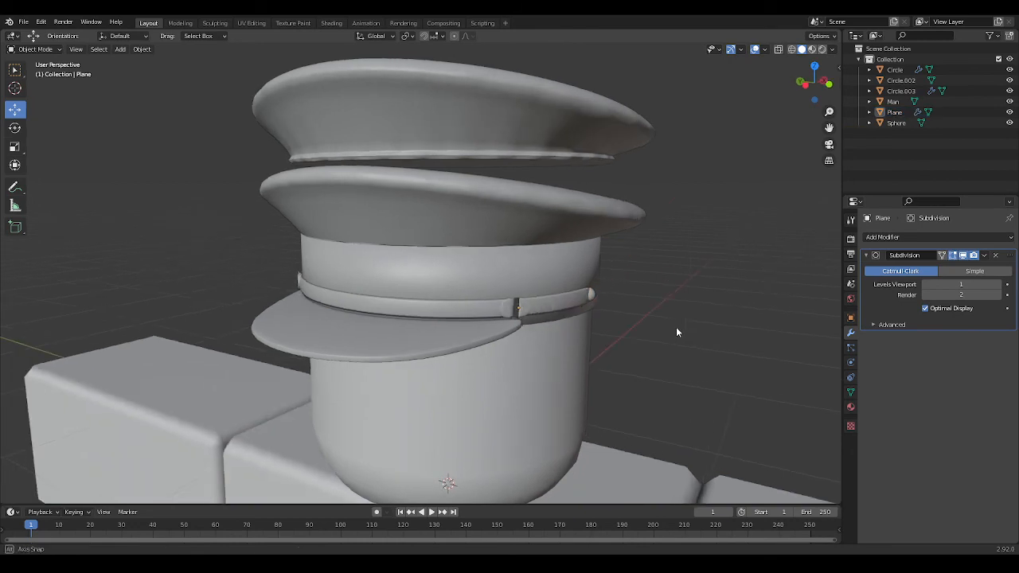
Step: Try sharpening the strap's buckle by cutting supporting edge loops close to its edges
{"action": "key", "text": "Tab"}
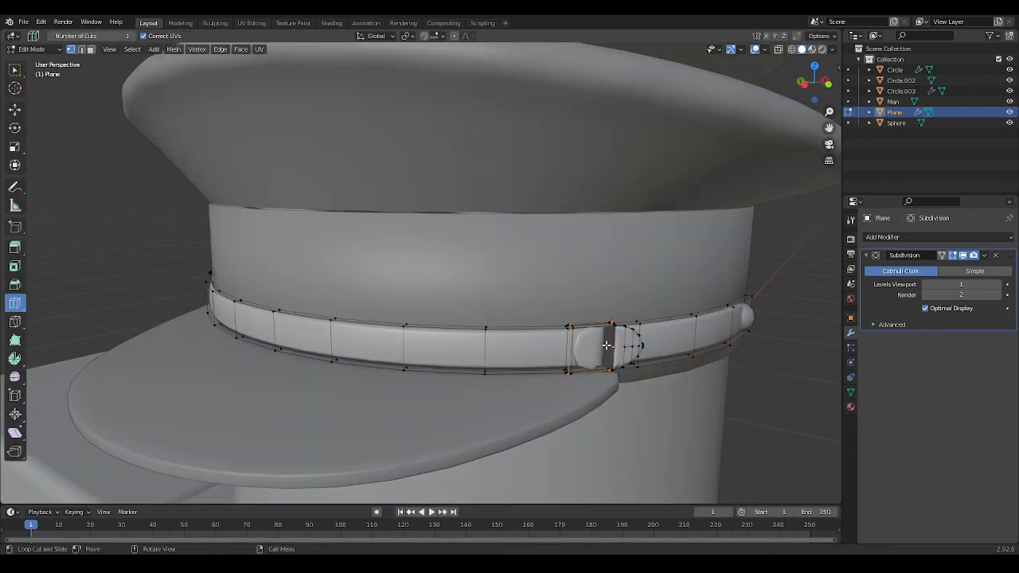
{"action": "scroll", "coordinate": [723, 376], "scroll_direction": "up", "scroll_amount": 4}
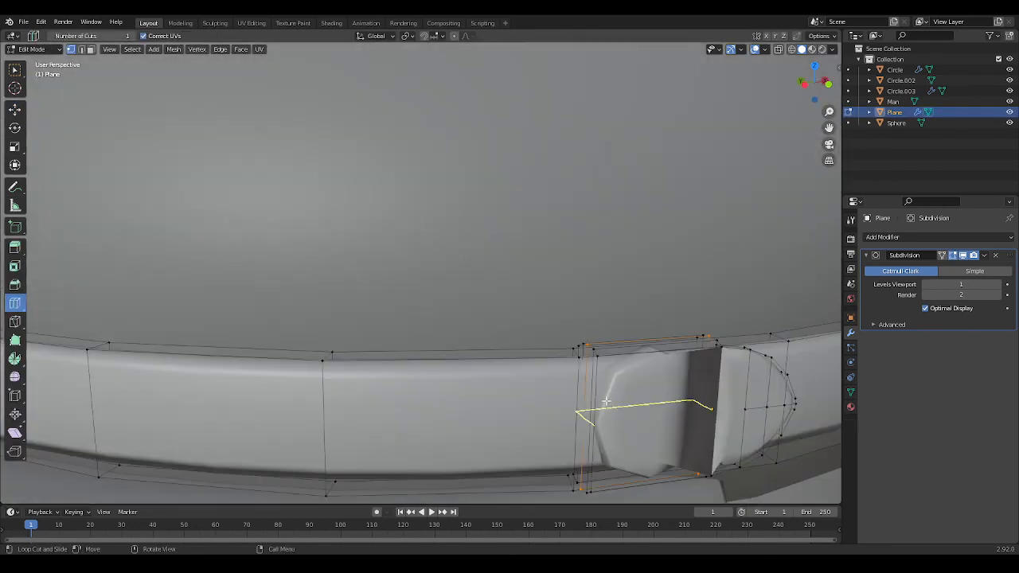
{"action": "left_click_drag", "start_coordinate": [605, 401], "coordinate": [607, 379]}
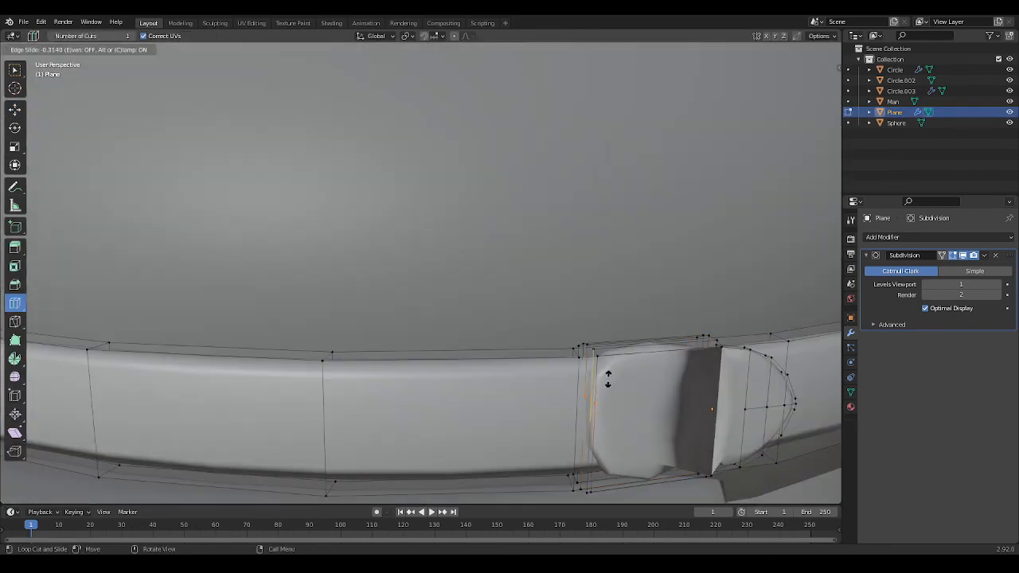
{"action": "left_click_drag", "start_coordinate": [609, 328], "coordinate": [608, 328]}
{"action": "left_click_drag", "start_coordinate": [604, 390], "coordinate": [587, 475]}
{"action": "mouse_move", "coordinate": [602, 421]}
{"action": "left_mouse_down"}
{"action": "mouse_move", "coordinate": [605, 391]}
{"action": "mouse_move", "coordinate": [591, 432]}
{"action": "left_mouse_up"}
{"action": "left_click", "coordinate": [608, 333]}
{"action": "left_click", "coordinate": [584, 472]}
{"action": "middle_click_drag", "start_coordinate": [589, 469], "coordinate": [619, 446]}
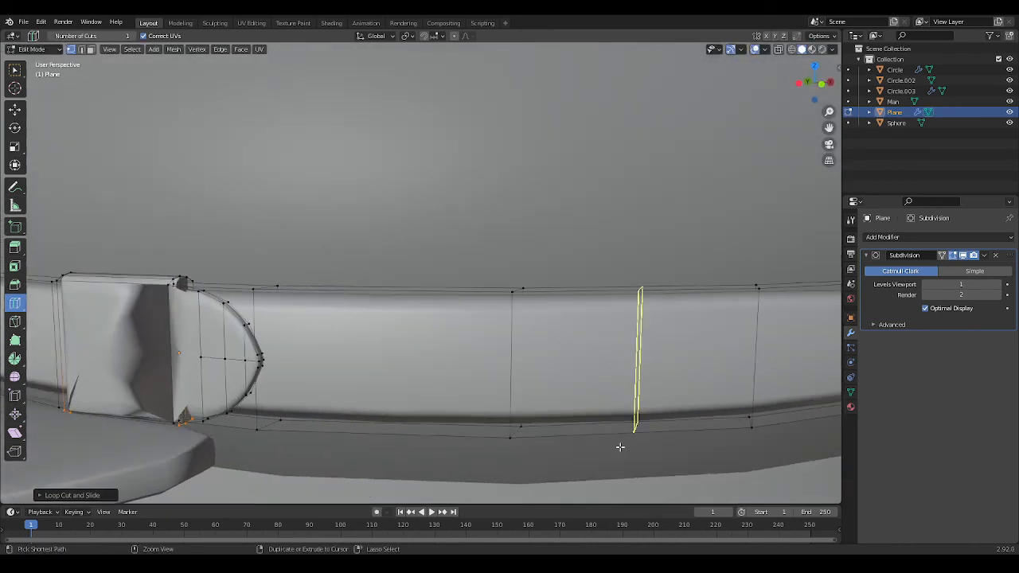
{"action": "key", "text": "Tab"}
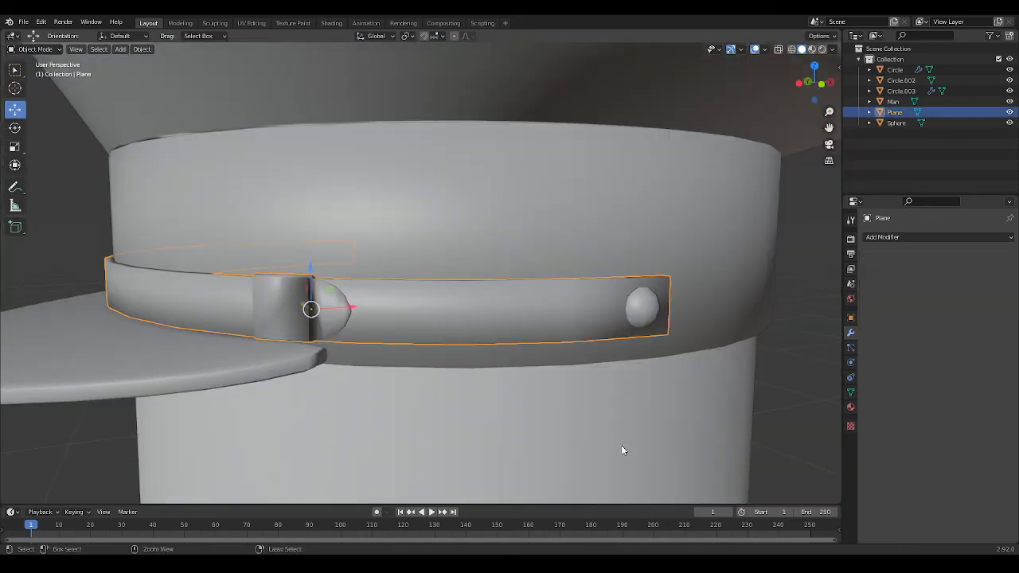
{"action": "left_click", "coordinate": [770, 409]}
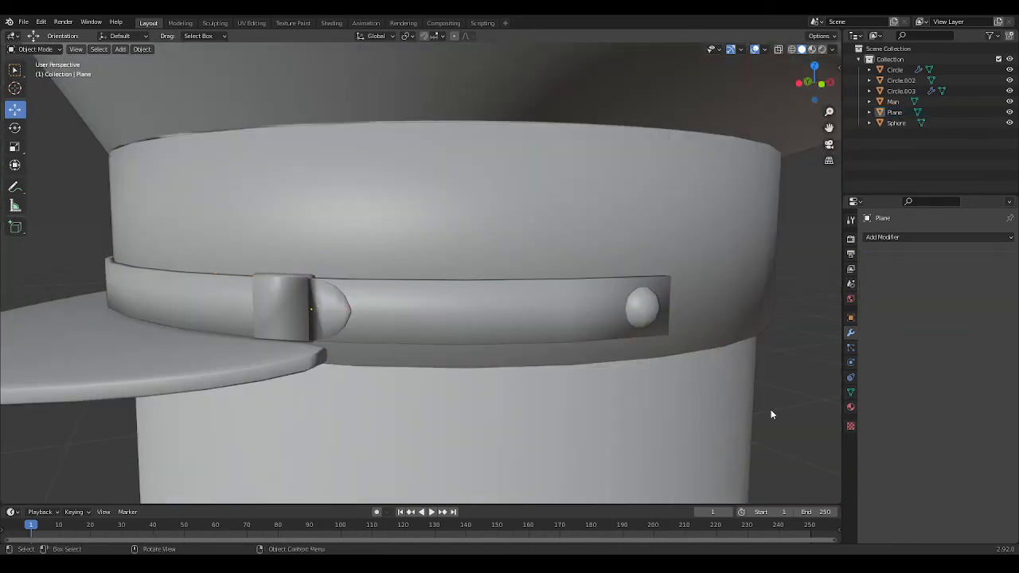
Step: Try a Subdivision Surface modifier on the cap band and undo it
{"action": "scroll", "coordinate": [771, 410], "scroll_direction": "down", "scroll_amount": 3}
{"action": "middle_click_drag", "start_coordinate": [765, 408], "coordinate": [489, 350]}
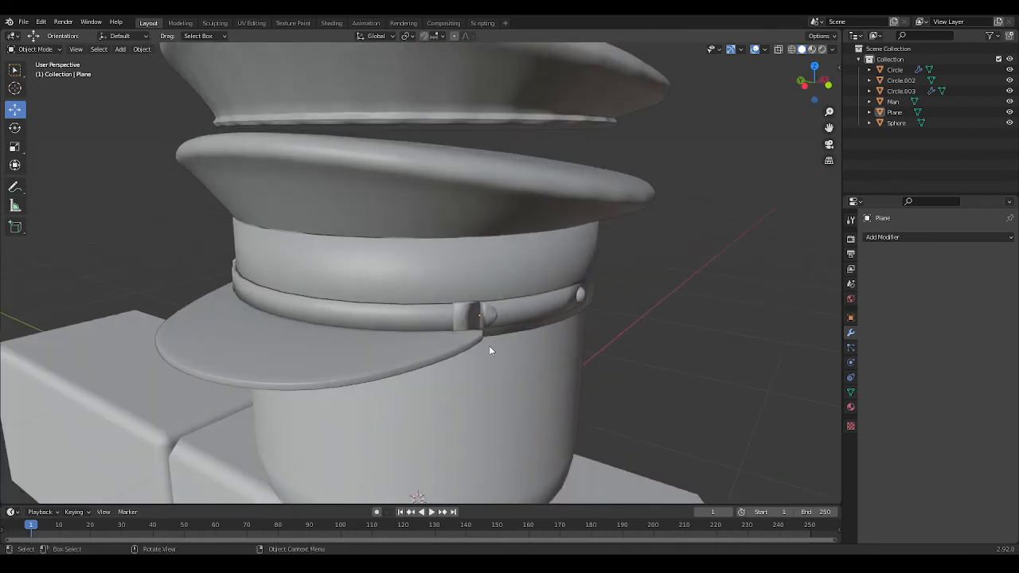
{"action": "left_click", "coordinate": [412, 352]}
{"action": "left_click", "coordinate": [525, 273]}
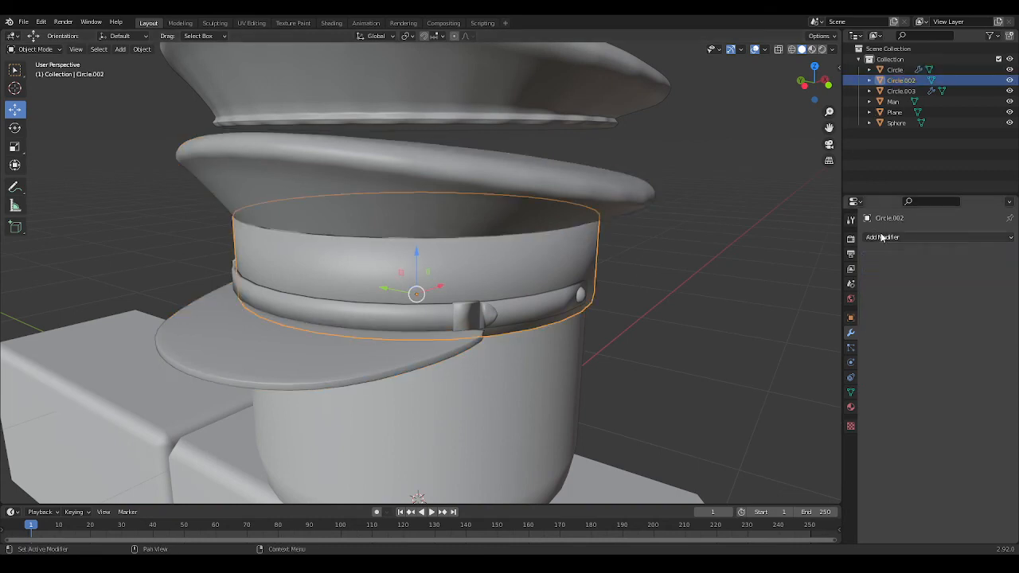
{"action": "left_click", "coordinate": [915, 237]}
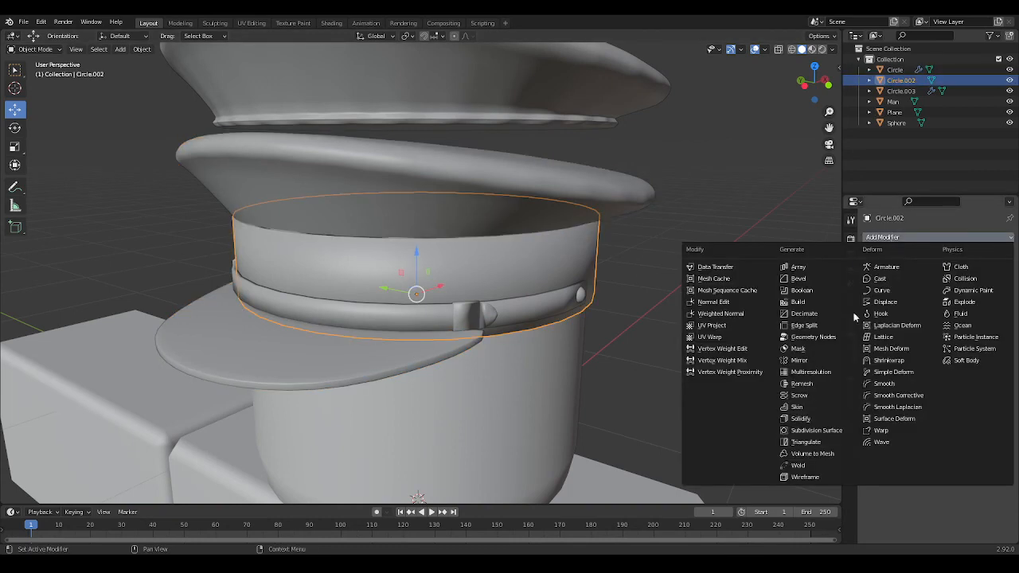
{"action": "left_click", "coordinate": [797, 431]}
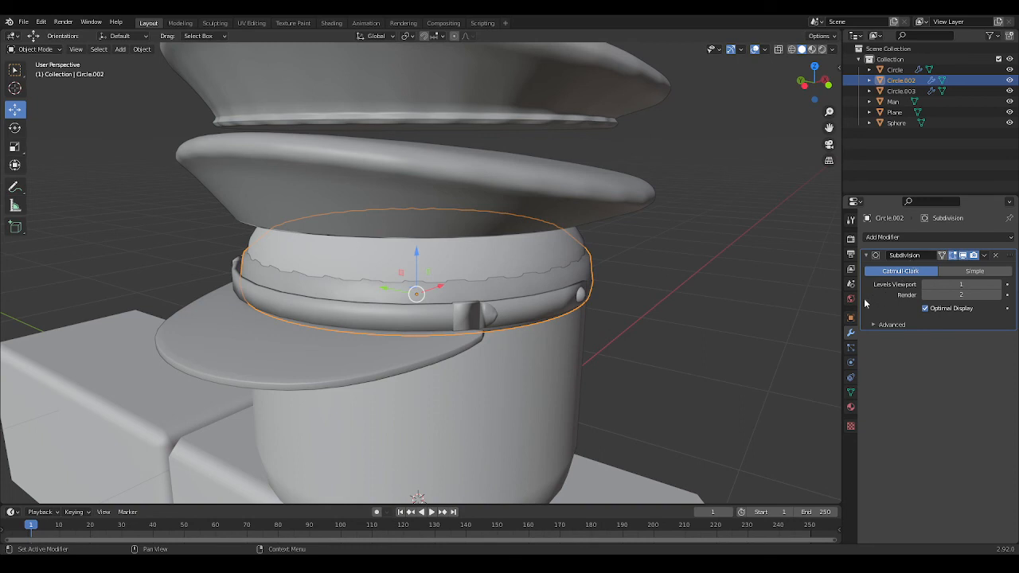
{"action": "key", "text": "ctrl+z"}
Step: Raise the cap band's top edge loop slightly so it reaches into the crown
{"action": "left_click", "coordinate": [692, 317]}
{"action": "middle_click_drag", "start_coordinate": [691, 317], "coordinate": [655, 339]}
{"action": "scroll", "coordinate": [663, 288], "scroll_direction": "down", "scroll_amount": 3}
{"action": "middle_click_drag", "start_coordinate": [446, 186], "coordinate": [634, 300]}
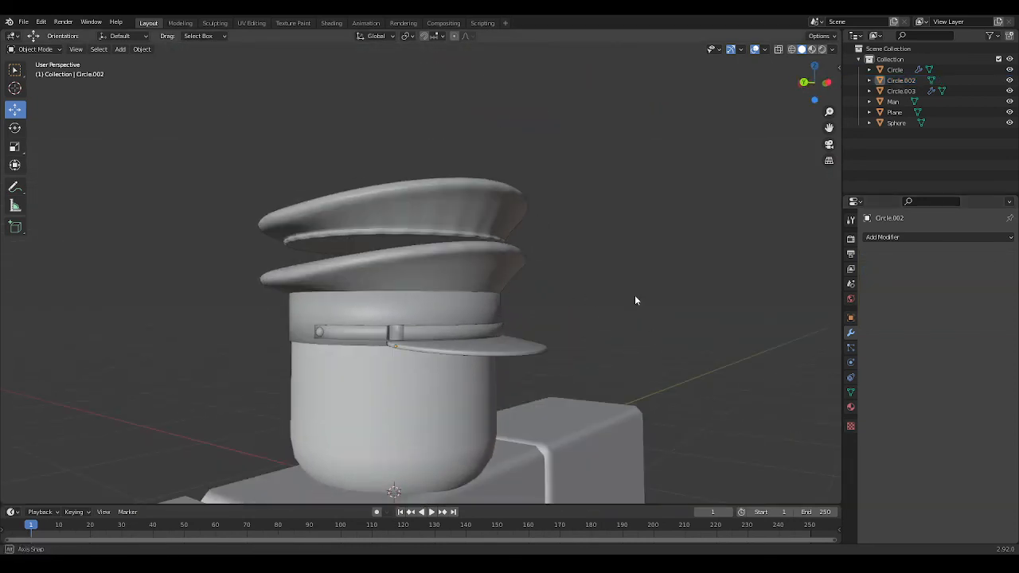
{"action": "key", "text": "Tab"}
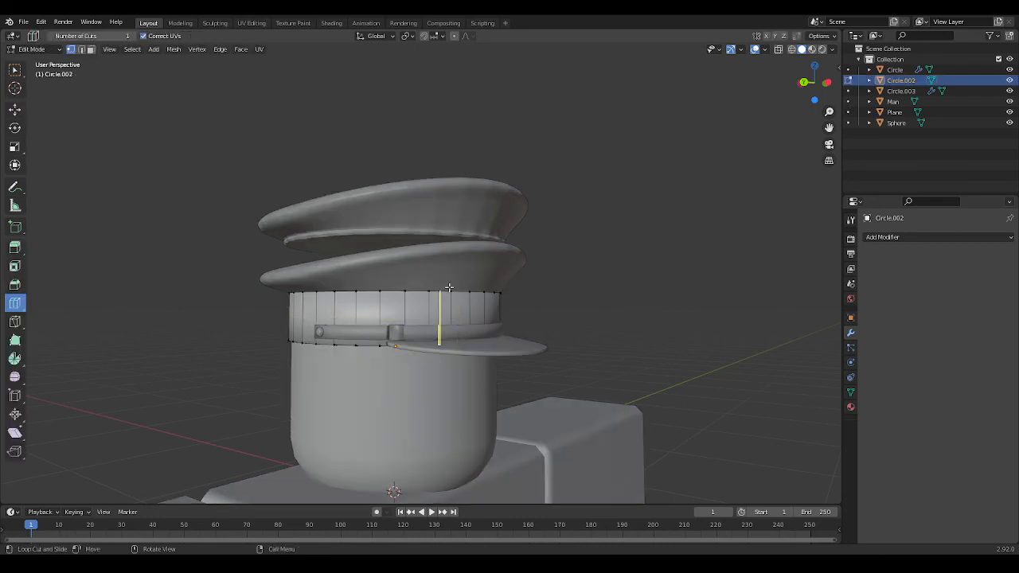
{"action": "left_click", "coordinate": [15, 111]}
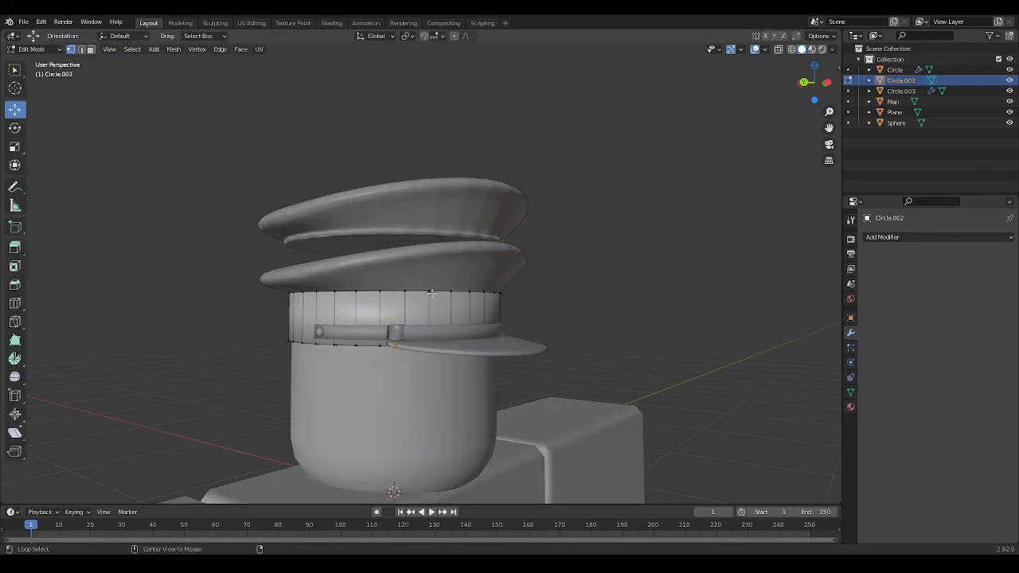
{"action": "left_click_drag", "start_coordinate": [394, 265], "coordinate": [395, 261]}
{"action": "key", "text": "Tab"}
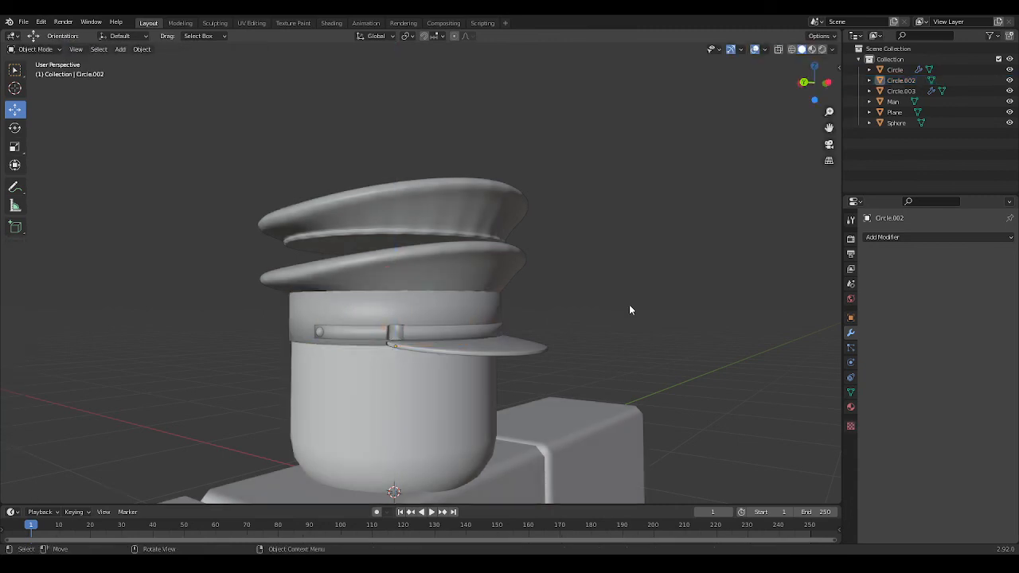
Step: Examine the seam between the cap band and the original crown up close
{"action": "middle_click_drag", "start_coordinate": [629, 304], "coordinate": [593, 323]}
{"action": "scroll", "coordinate": [596, 313], "scroll_direction": "up", "scroll_amount": 2}
{"action": "scroll", "coordinate": [597, 314], "scroll_direction": "up", "scroll_amount": 5}
{"action": "left_click", "coordinate": [592, 323]}
{"action": "key", "text": "Tab"}
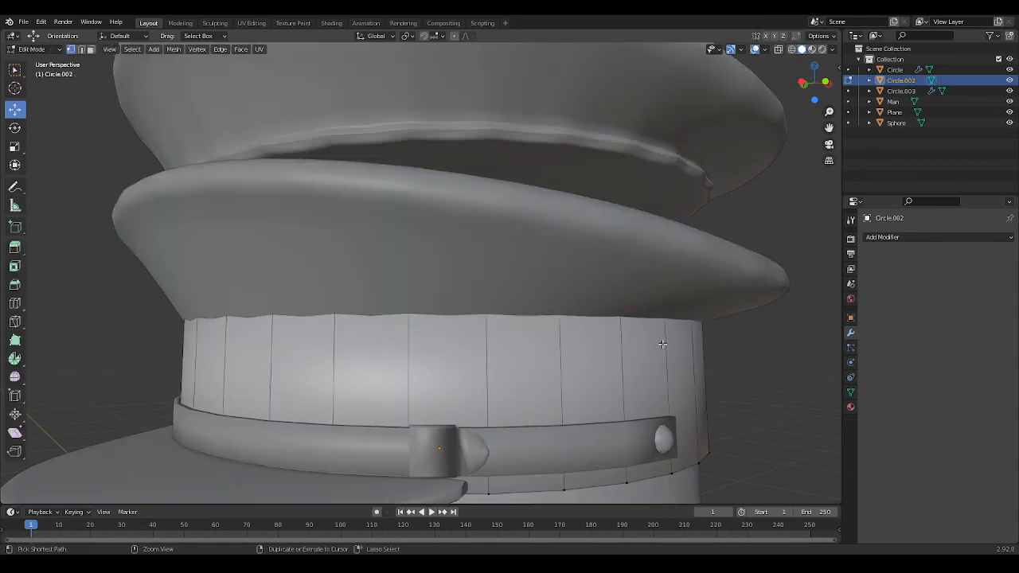
{"action": "key", "text": "Tab"}
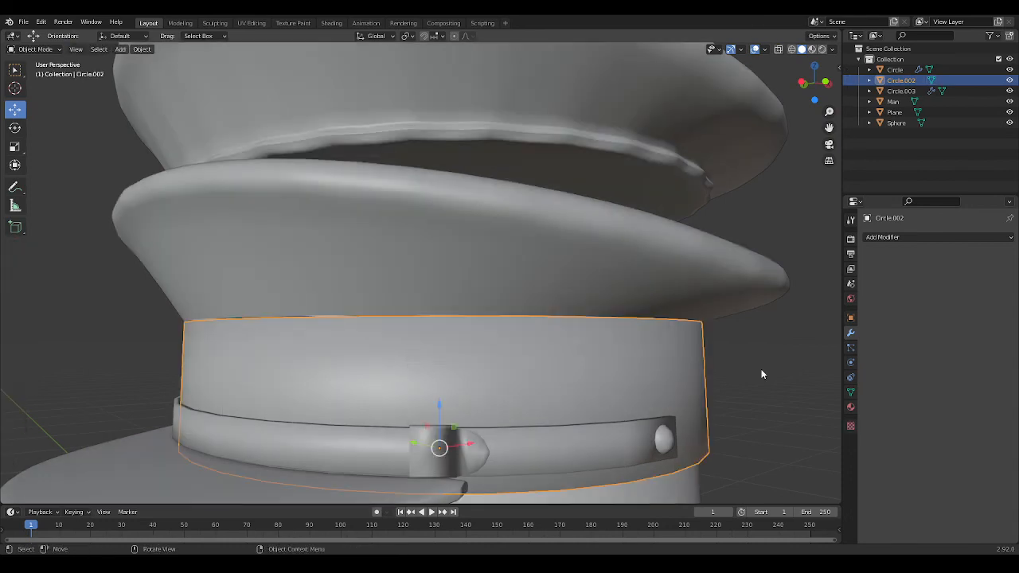
{"action": "left_click", "coordinate": [762, 375]}
{"action": "middle_click_drag", "start_coordinate": [761, 374], "coordinate": [586, 325]}
{"action": "scroll", "coordinate": [786, 385], "scroll_direction": "down", "scroll_amount": 6}
Step: Reposition the raised crown copy along the Z axis so it sits just above the original crown
{"action": "left_click", "coordinate": [389, 181]}
{"action": "left_click_drag", "start_coordinate": [370, 227], "coordinate": [368, 261]}
{"action": "middle_click_drag", "start_coordinate": [598, 276], "coordinate": [565, 280]}
{"action": "key", "text": "shift+d"}
{"action": "key", "text": "z"}
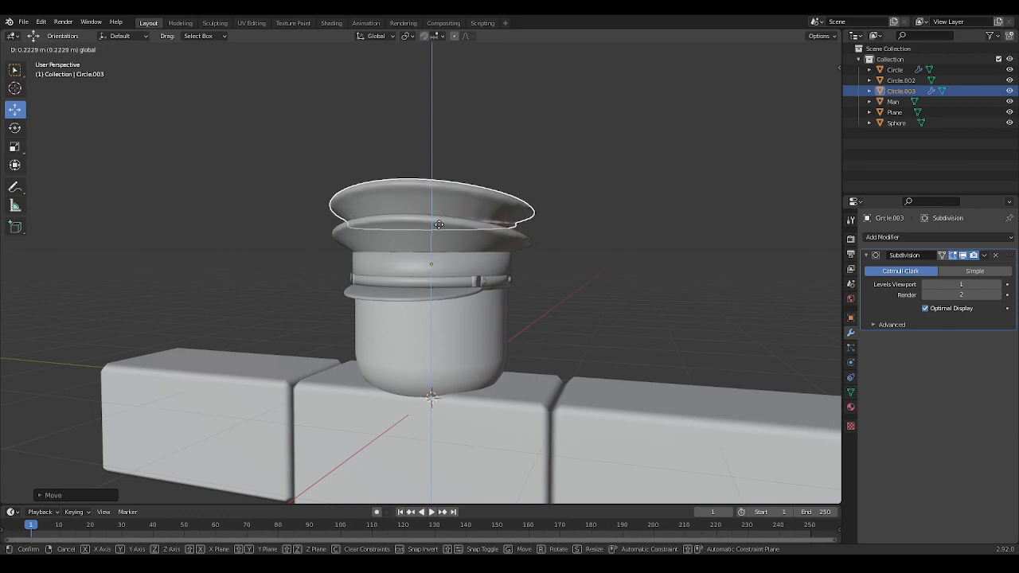
{"action": "left_click", "coordinate": [440, 218]}
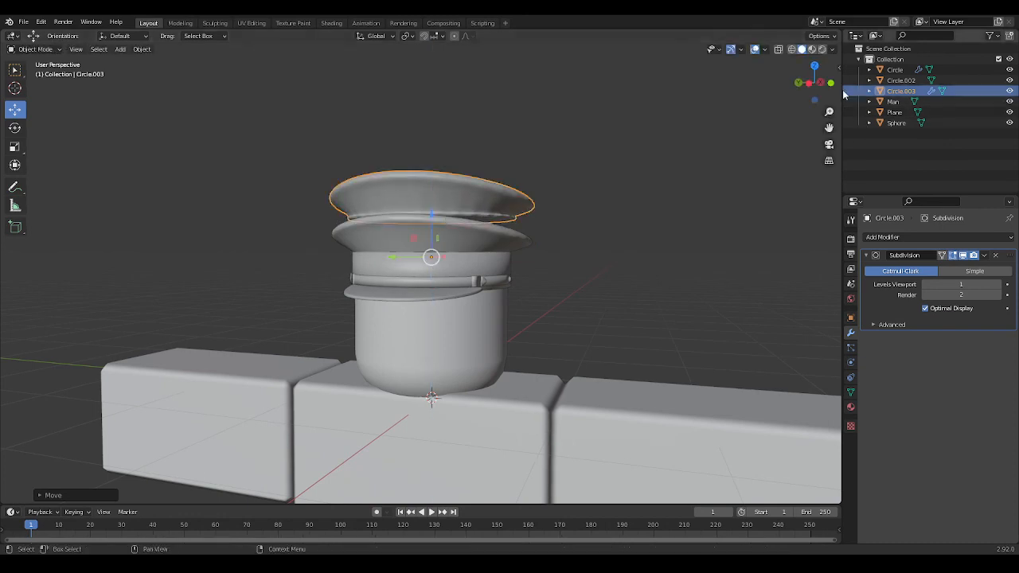
Step: In the back orthographic view, raise the crown copy slightly to widen the gap above the original crown
{"action": "left_click", "coordinate": [804, 81]}
{"action": "left_click", "coordinate": [654, 155]}
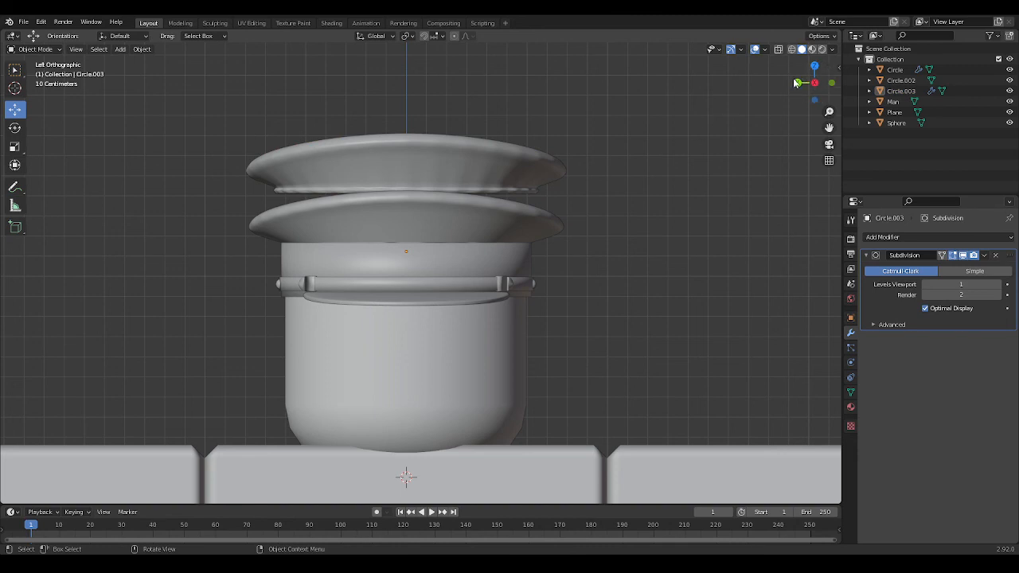
{"action": "left_click_drag", "start_coordinate": [806, 82], "coordinate": [795, 81]}
{"action": "scroll", "coordinate": [707, 147], "scroll_direction": "up", "scroll_amount": 1}
{"action": "scroll", "coordinate": [706, 147], "scroll_direction": "down", "scroll_amount": 1}
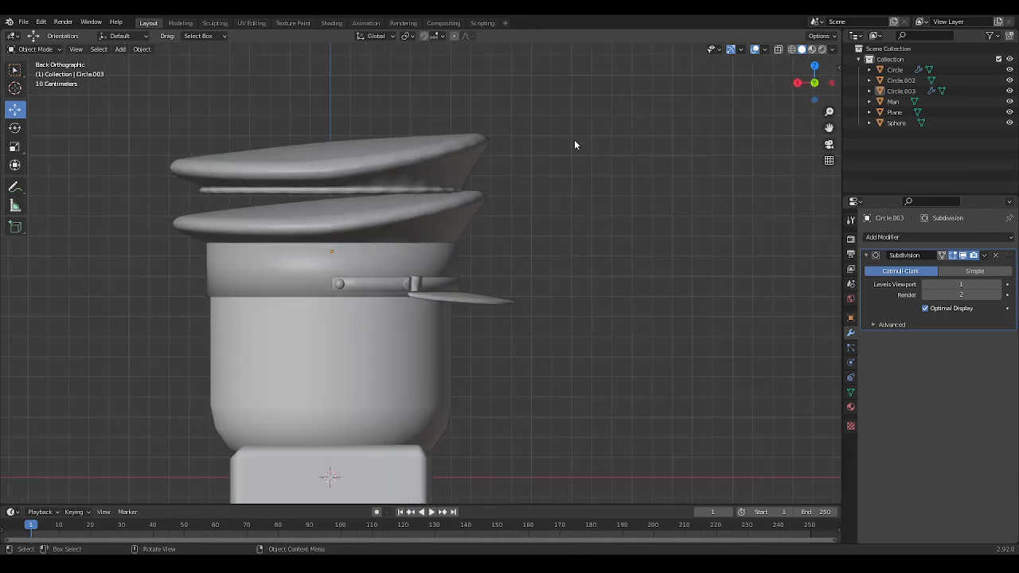
{"action": "left_click", "coordinate": [362, 151]}
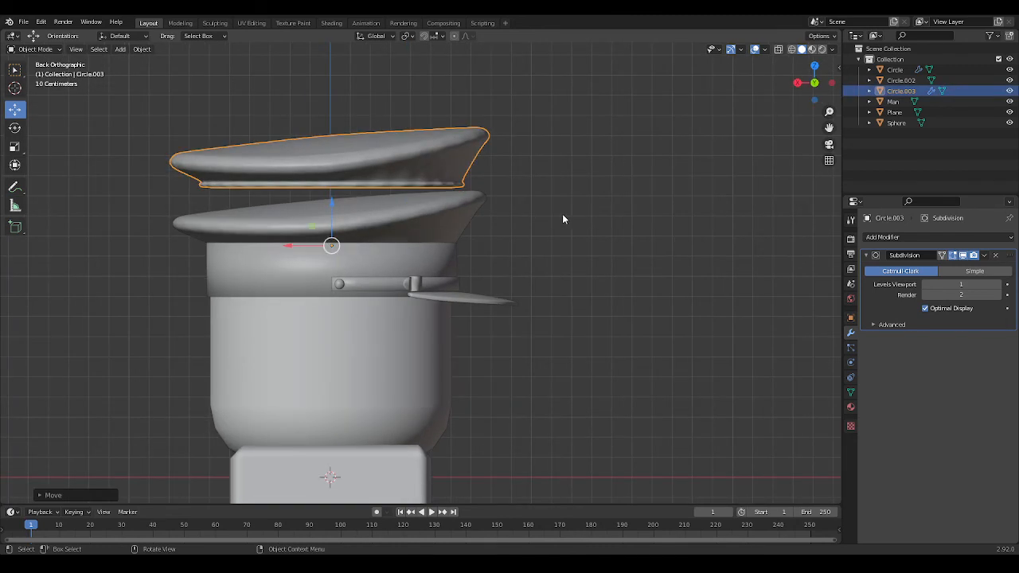
{"action": "left_click", "coordinate": [566, 212]}
Step: Select all cap parts without the head, tilt them back by about 7 degrees and shift them slightly rearward
{"action": "scroll", "coordinate": [567, 212], "scroll_direction": "down", "scroll_amount": 2}
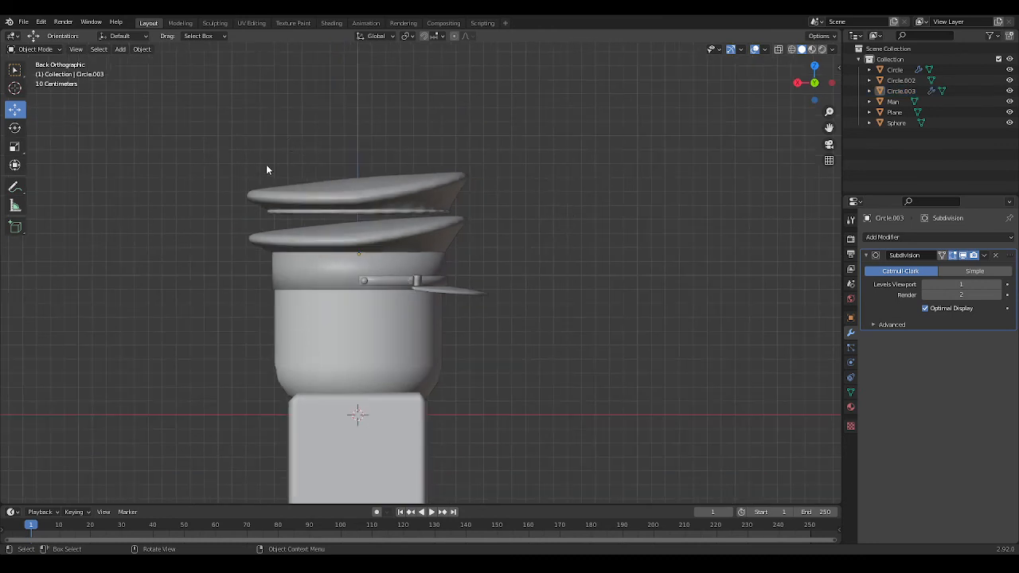
{"action": "left_click_drag", "start_coordinate": [205, 149], "coordinate": [559, 302]}
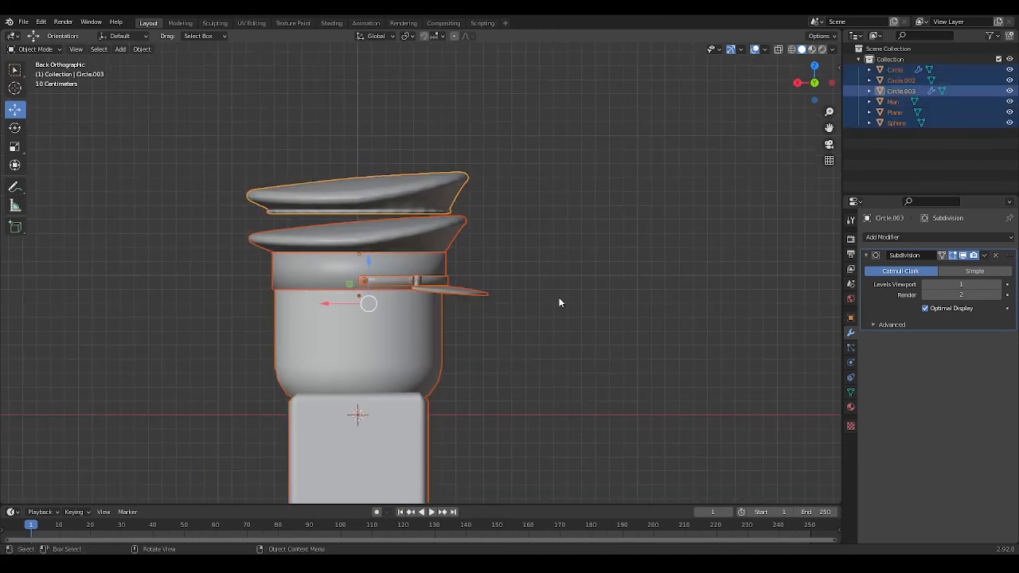
{"action": "left_click", "coordinate": [402, 356], "text": "shift"}
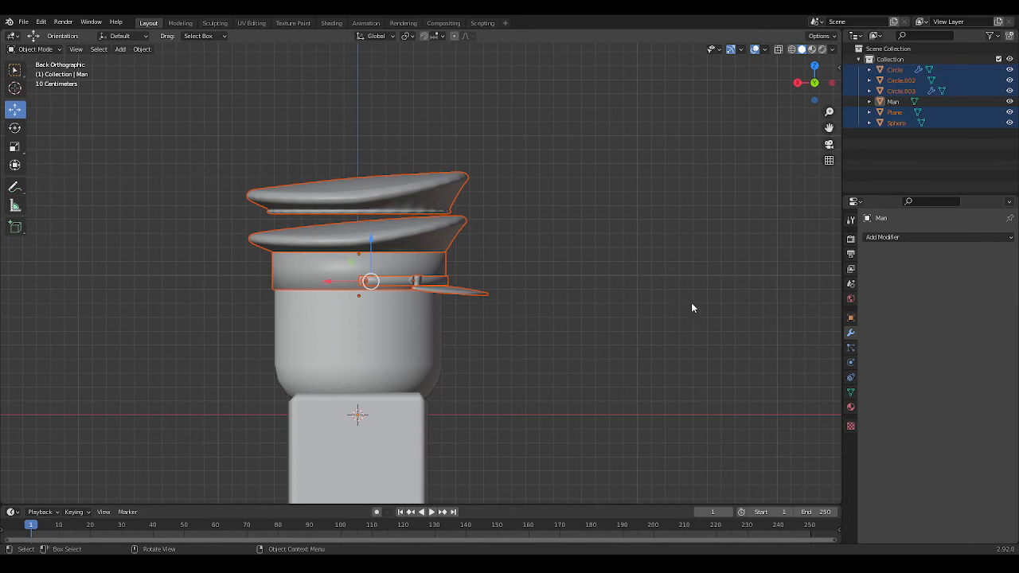
{"action": "key", "text": "r"}
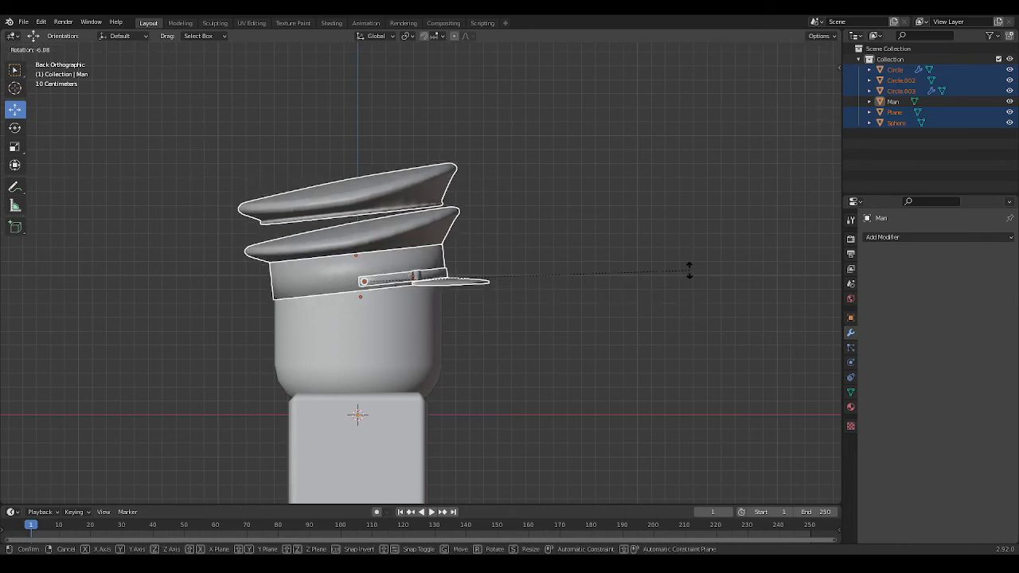
{"action": "left_click", "coordinate": [689, 268]}
{"action": "left_click_drag", "start_coordinate": [331, 283], "coordinate": [326, 279]}
Step: Examine how the tilted cap sits on the head from several angles
{"action": "middle_click_drag", "start_coordinate": [555, 318], "coordinate": [390, 329]}
{"action": "left_click", "coordinate": [669, 271]}
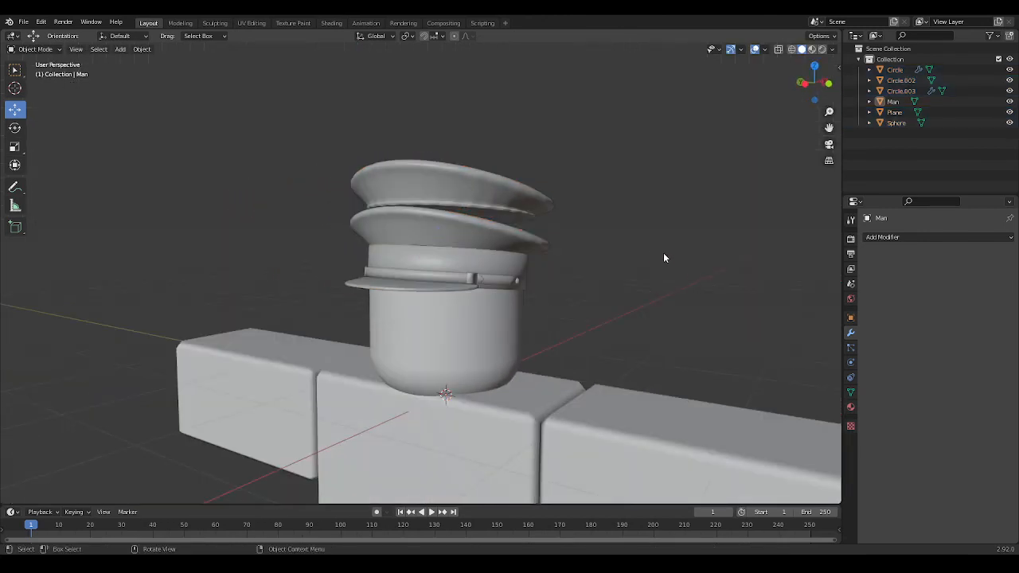
{"action": "middle_click_drag", "start_coordinate": [664, 254], "coordinate": [643, 266]}
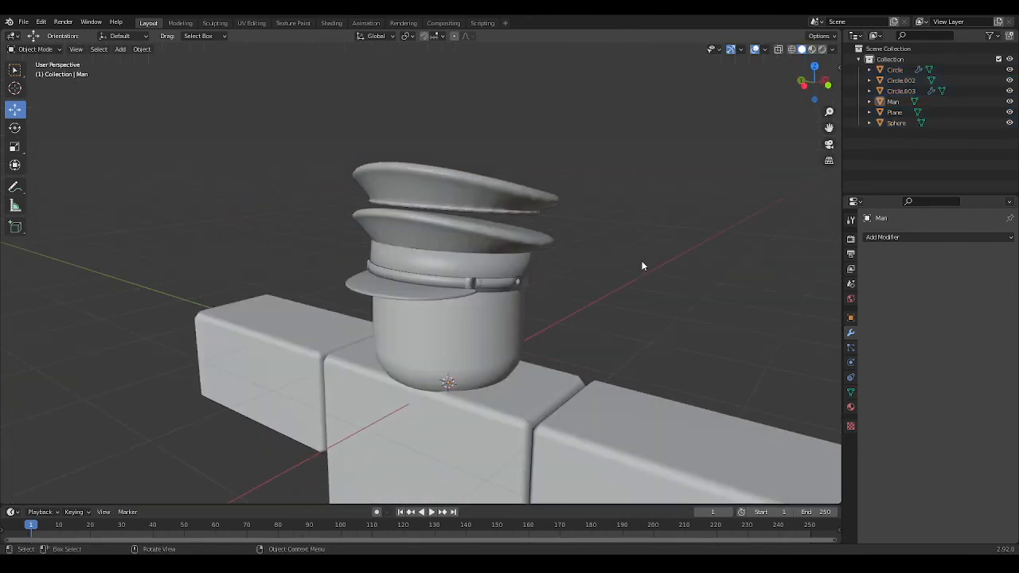
{"action": "scroll", "coordinate": [644, 255], "scroll_direction": "up", "scroll_amount": 3}
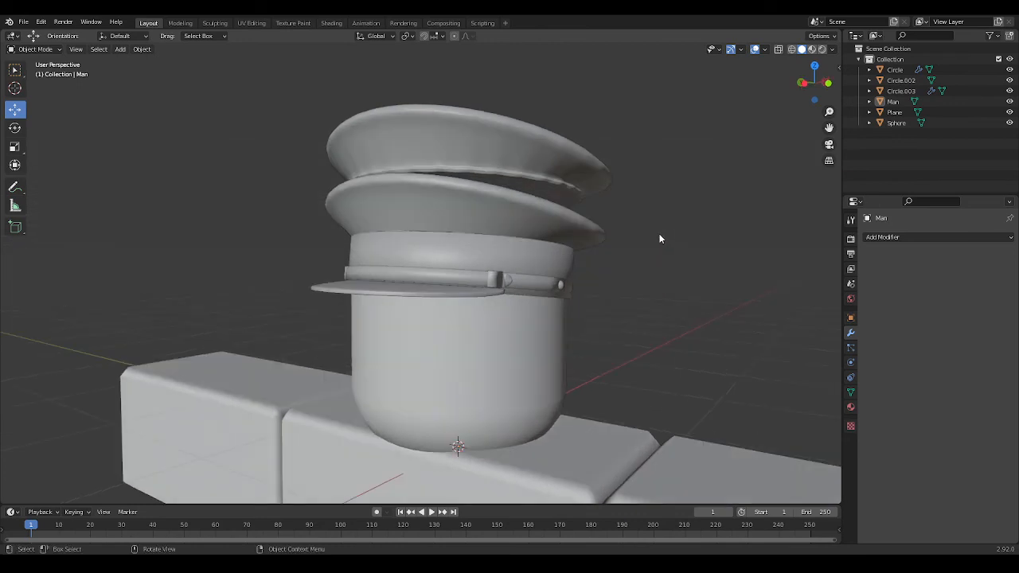
{"action": "mouse_move", "coordinate": [662, 244]}
{"action": "middle_mouse_down"}
{"action": "mouse_move", "coordinate": [653, 257]}
{"action": "mouse_move", "coordinate": [580, 252]}
{"action": "mouse_move", "coordinate": [673, 248]}
{"action": "middle_mouse_up"}
{"action": "left_click", "coordinate": [501, 222]}
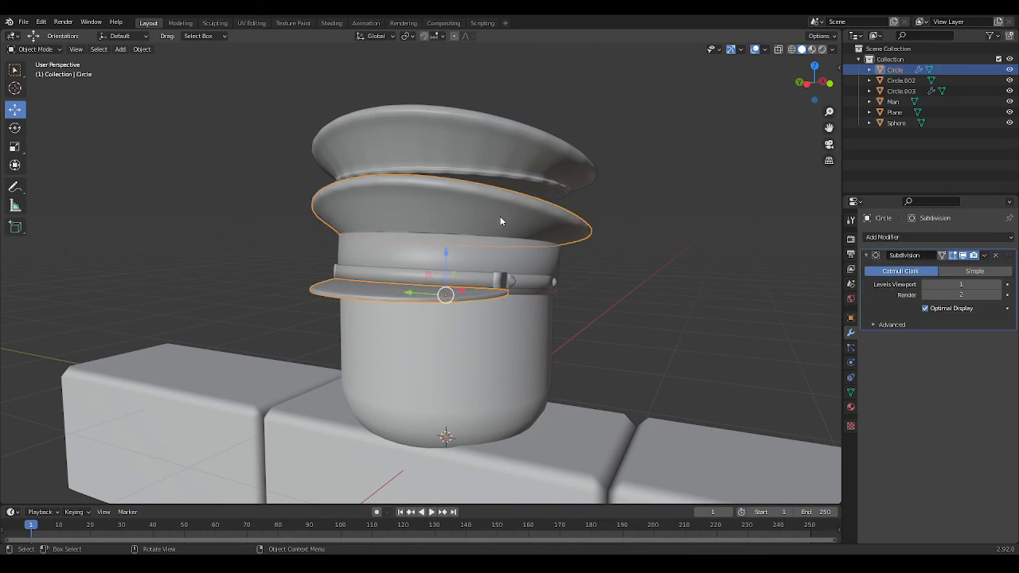
{"action": "left_click", "coordinate": [629, 237]}
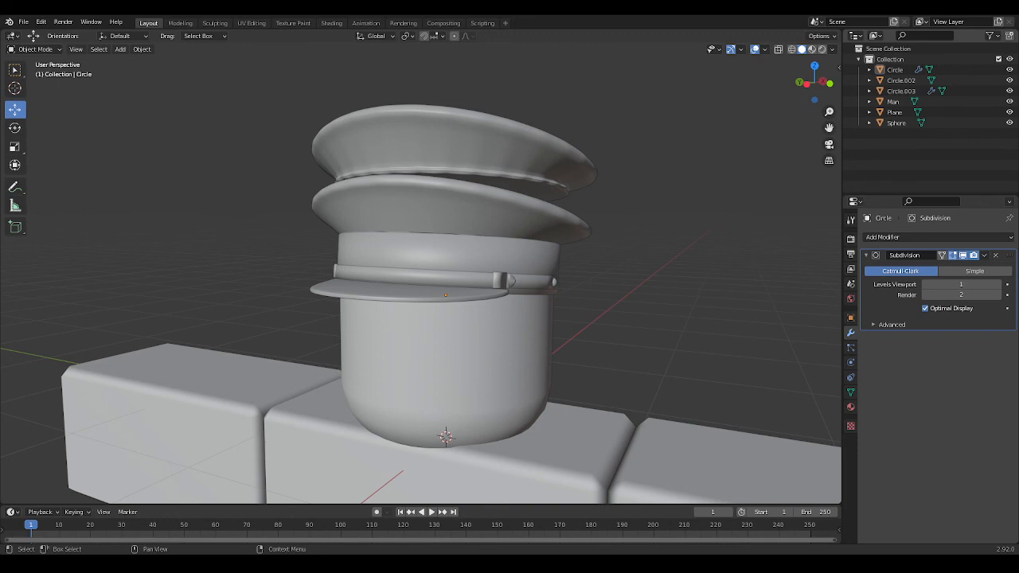
Step: Remove the Subdivision modifier from the original crown and visor object and add a new Subdivision Surface modifier to it
{"action": "middle_click_drag", "start_coordinate": [672, 264], "coordinate": [690, 260]}
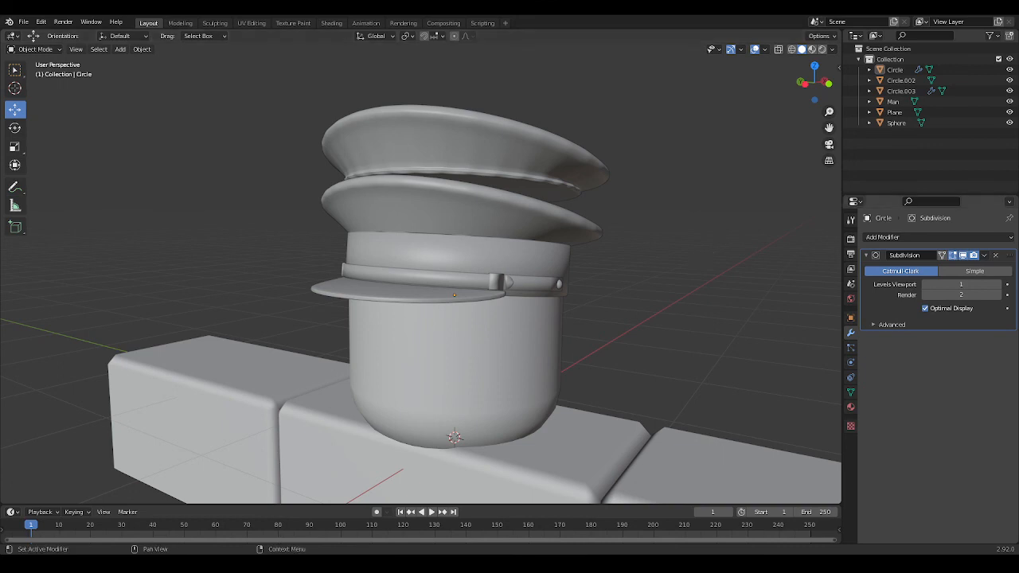
{"action": "scroll", "coordinate": [693, 326], "scroll_direction": "up", "scroll_amount": 1}
{"action": "middle_click_drag", "start_coordinate": [693, 327], "coordinate": [619, 298]}
{"action": "left_click", "coordinate": [548, 236]}
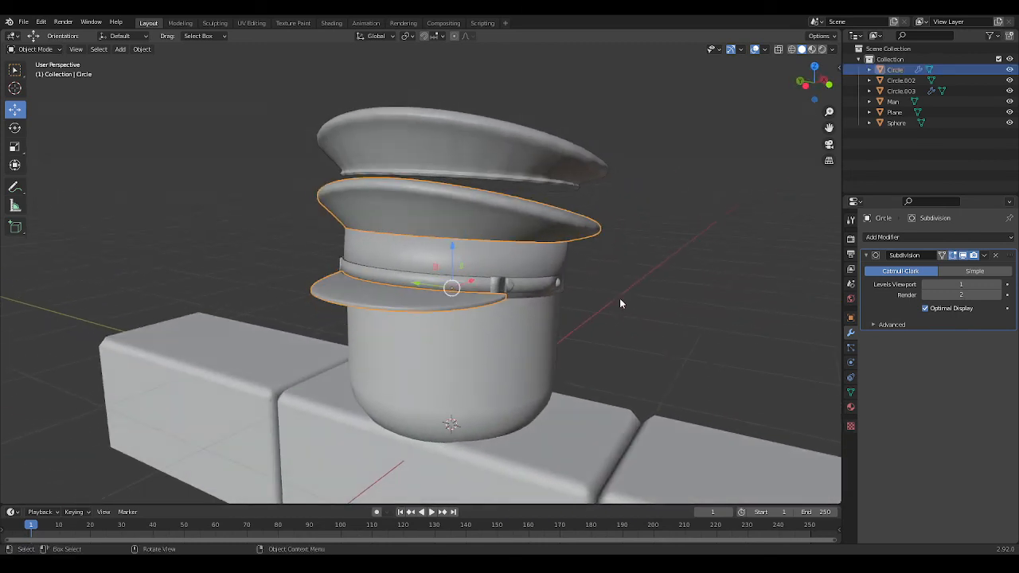
{"action": "left_click", "coordinate": [994, 255]}
{"action": "middle_click_drag", "start_coordinate": [676, 330], "coordinate": [764, 294]}
{"action": "left_click", "coordinate": [883, 238]}
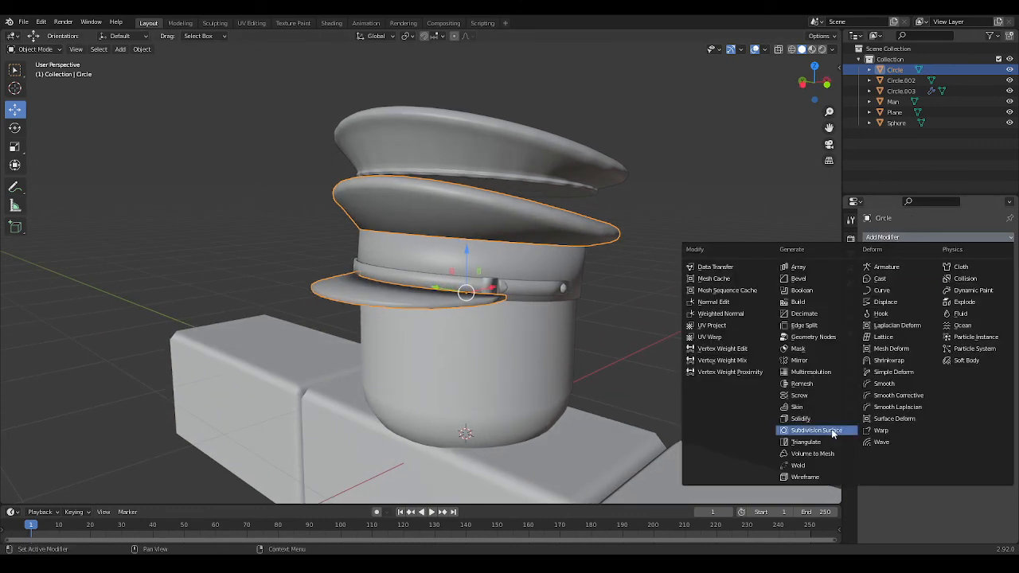
{"action": "left_click", "coordinate": [834, 430]}
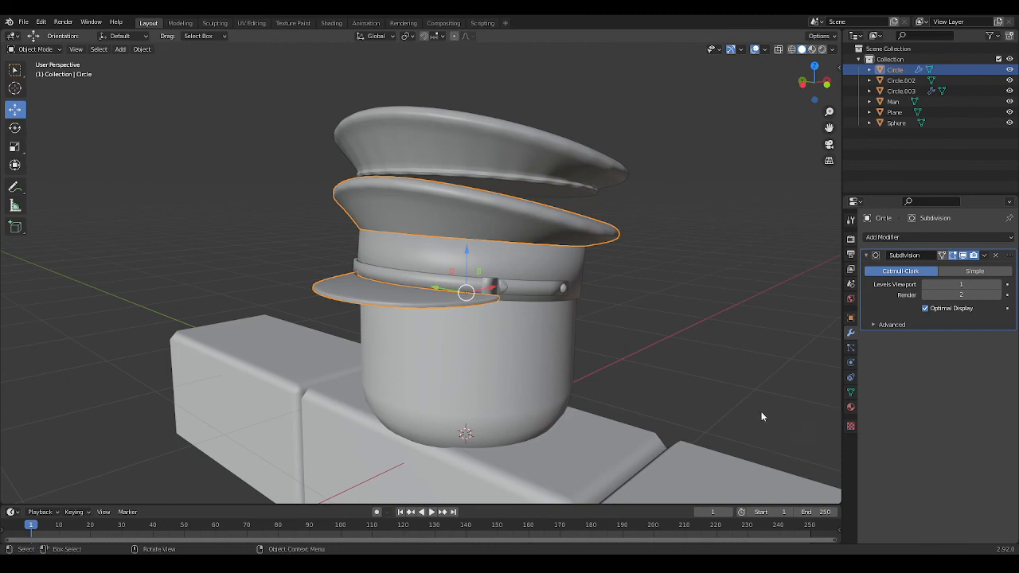
Step: Remove the Subdivision modifier from the crown and visor once more to compare, add Subdivision Surface again and deselect the object
{"action": "middle_click_drag", "start_coordinate": [760, 411], "coordinate": [749, 415]}
{"action": "scroll", "coordinate": [747, 406], "scroll_direction": "up", "scroll_amount": 5}
{"action": "scroll", "coordinate": [746, 406], "scroll_direction": "down", "scroll_amount": 4}
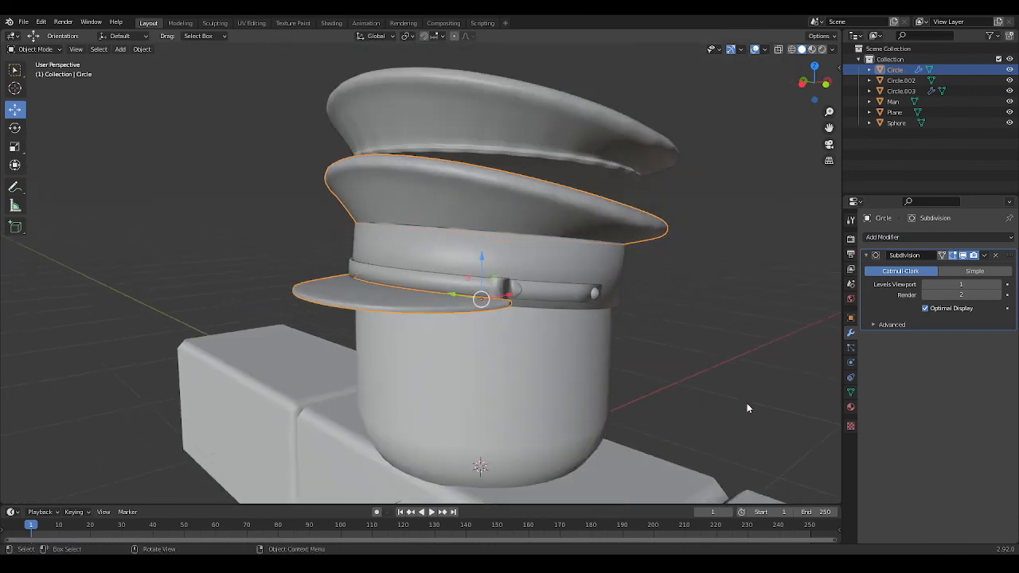
{"action": "scroll", "coordinate": [747, 406], "scroll_direction": "up", "scroll_amount": 2}
{"action": "left_click", "coordinate": [995, 255]}
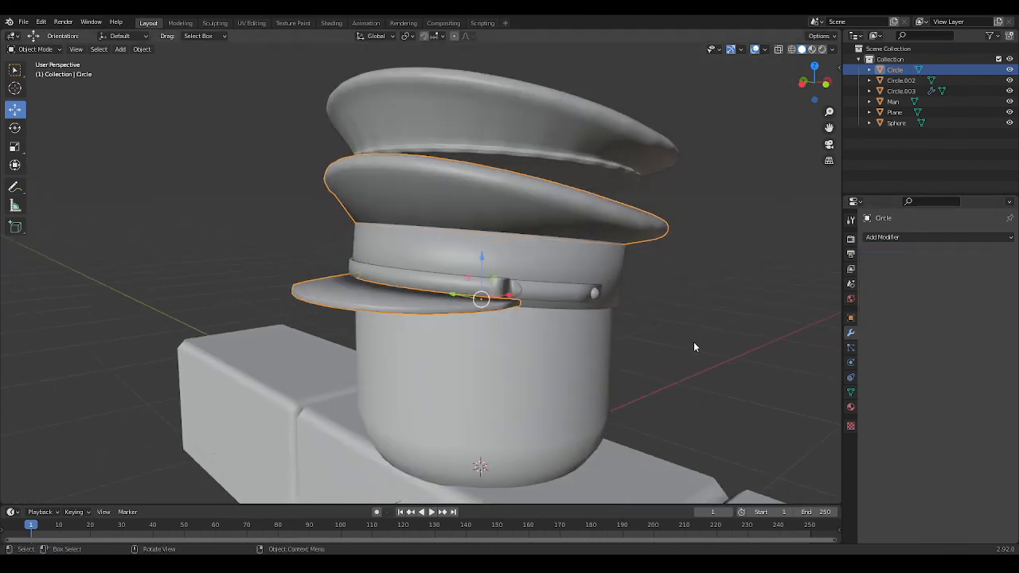
{"action": "middle_click_drag", "start_coordinate": [693, 341], "coordinate": [673, 350]}
{"action": "middle_click_drag", "start_coordinate": [396, 232], "coordinate": [504, 326]}
{"action": "left_click", "coordinate": [887, 236]}
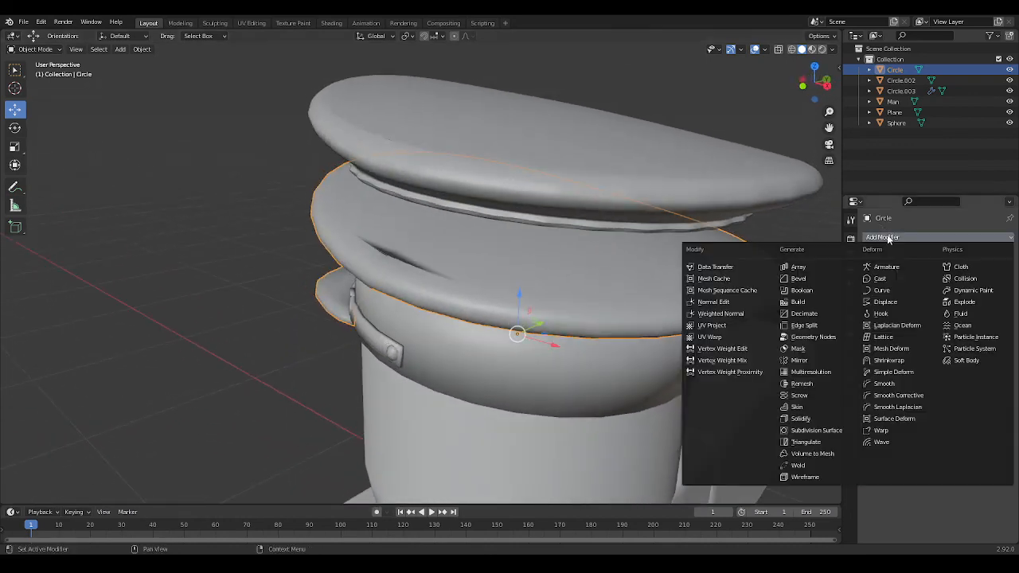
{"action": "left_click", "coordinate": [816, 429]}
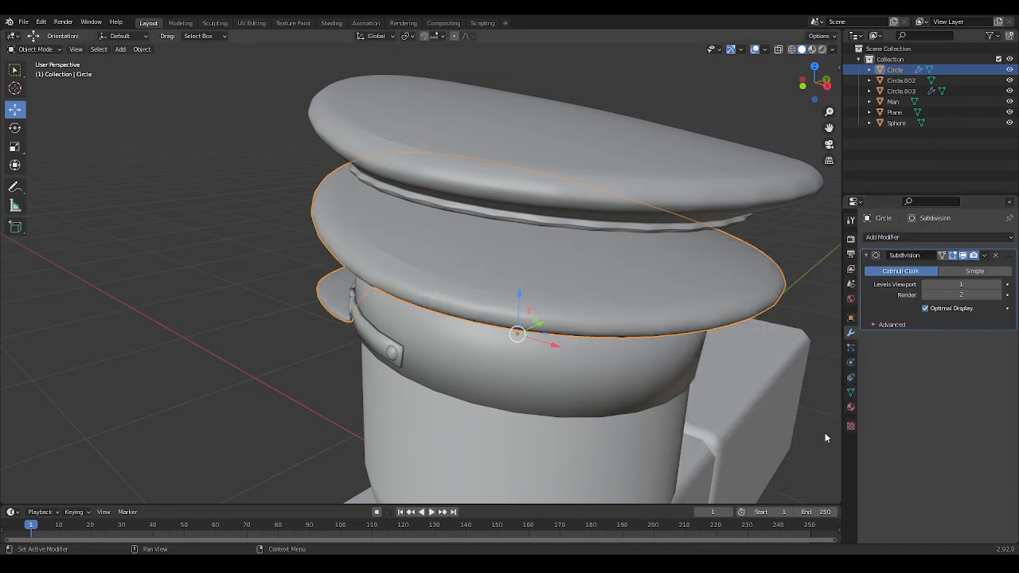
{"action": "left_click", "coordinate": [244, 319]}
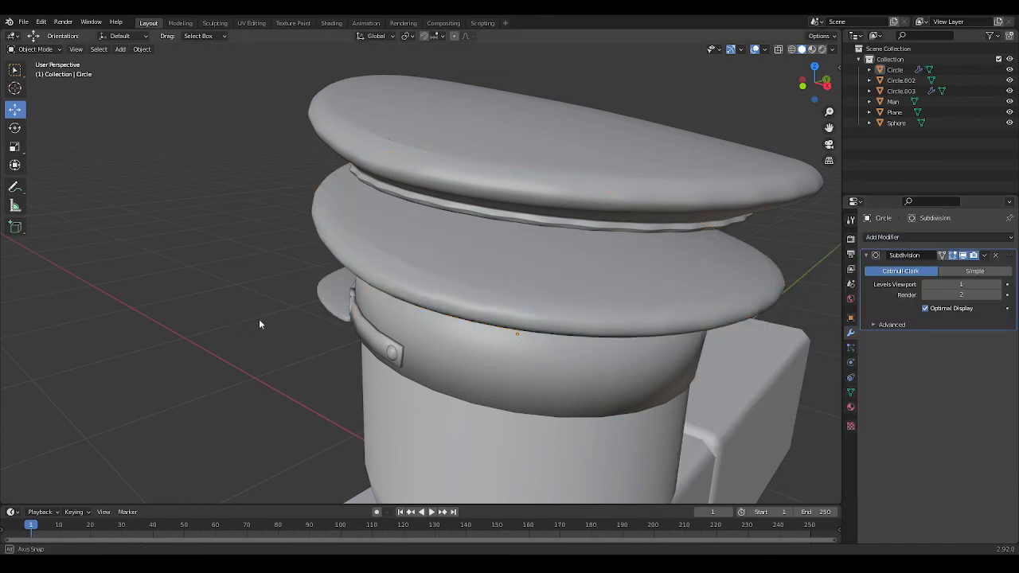
{"action": "middle_click_drag", "start_coordinate": [260, 320], "coordinate": [512, 323]}
Step: Undo the modifier changes on the crown and visor as well as the backward tilt of the whole cap
{"action": "key", "text": "ctrl+z"}
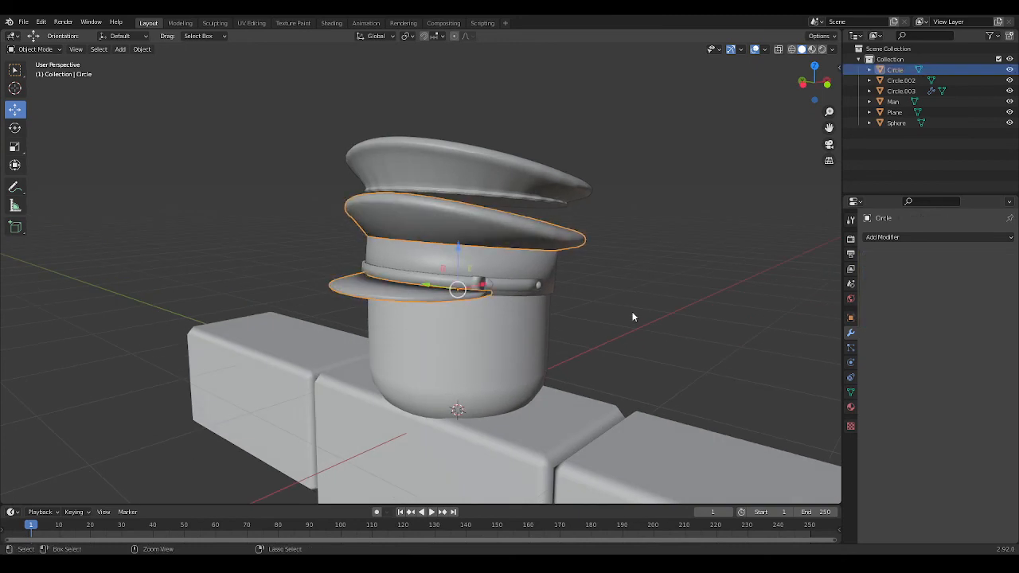
{"action": "key", "text": "ctrl+z"}
{"action": "key", "text": "ctrl+z"}
{"action": "key", "text": "ctrl+z"}
{"action": "key", "text": "ctrl+z"}
{"action": "key", "text": "ctrl+z"}
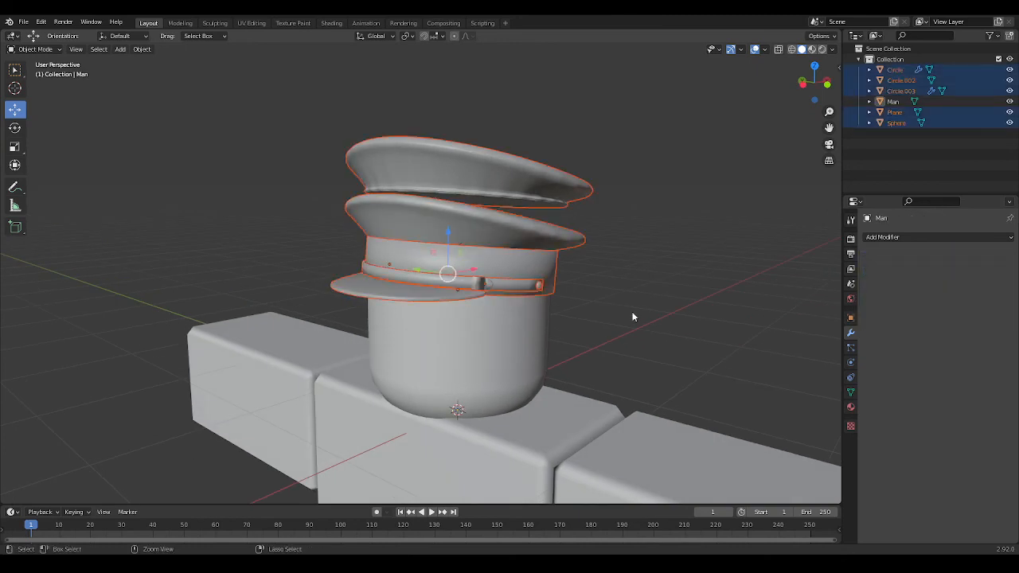
{"action": "key", "text": "ctrl+z"}
{"action": "key", "text": "ctrl+z"}
{"action": "key", "text": "ctrl+z"}
Step: Select the edge loop beneath the rim of the original crown in Edit Mode and raise it slightly along Z
{"action": "middle_click_drag", "start_coordinate": [632, 314], "coordinate": [702, 304]}
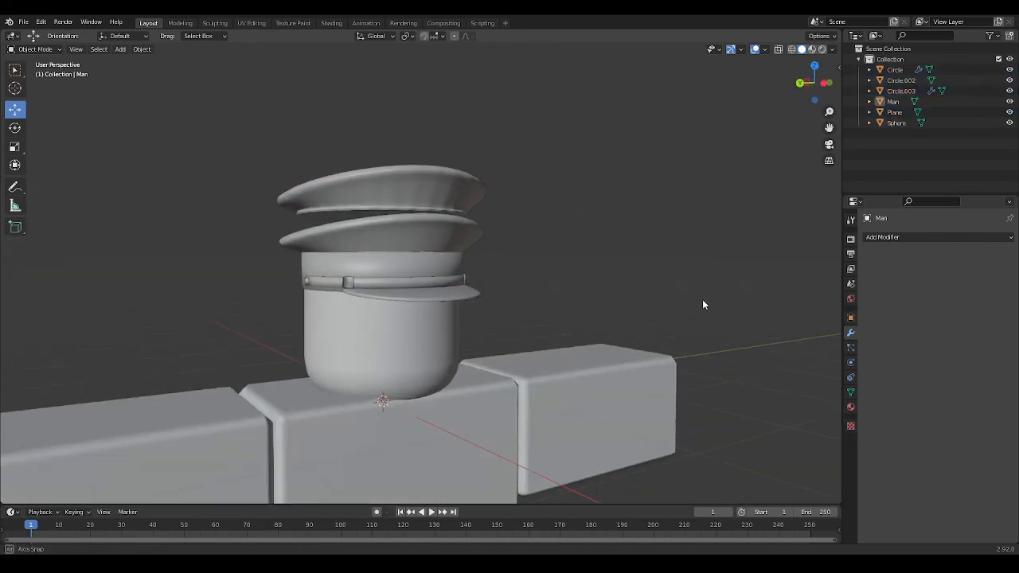
{"action": "middle_click_drag", "start_coordinate": [589, 299], "coordinate": [550, 306], "text": "shift"}
{"action": "scroll", "coordinate": [618, 305], "scroll_direction": "up", "scroll_amount": 2}
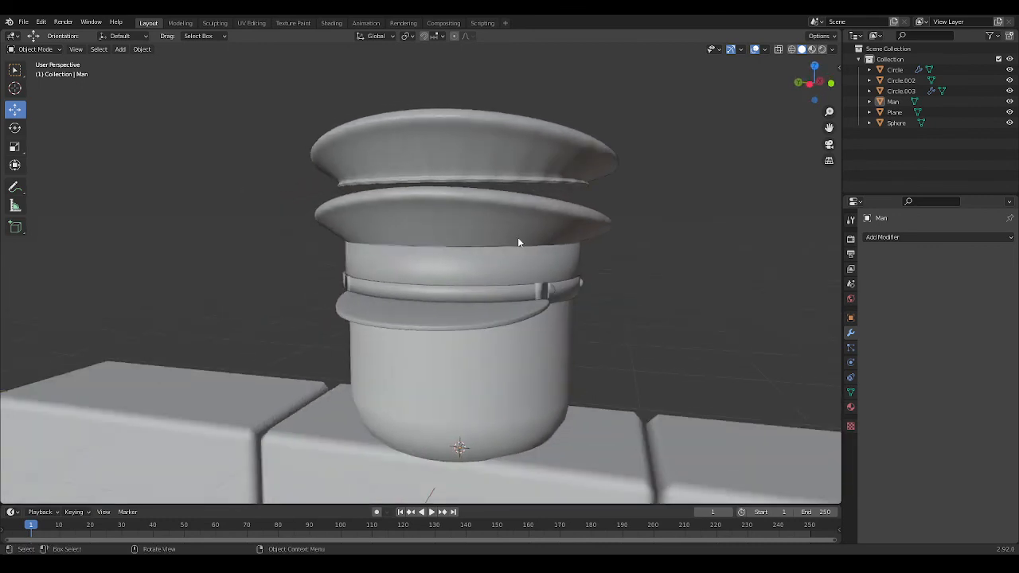
{"action": "left_click", "coordinate": [517, 241]}
{"action": "key", "text": "Tab"}
{"action": "left_click", "coordinate": [180, 239]}
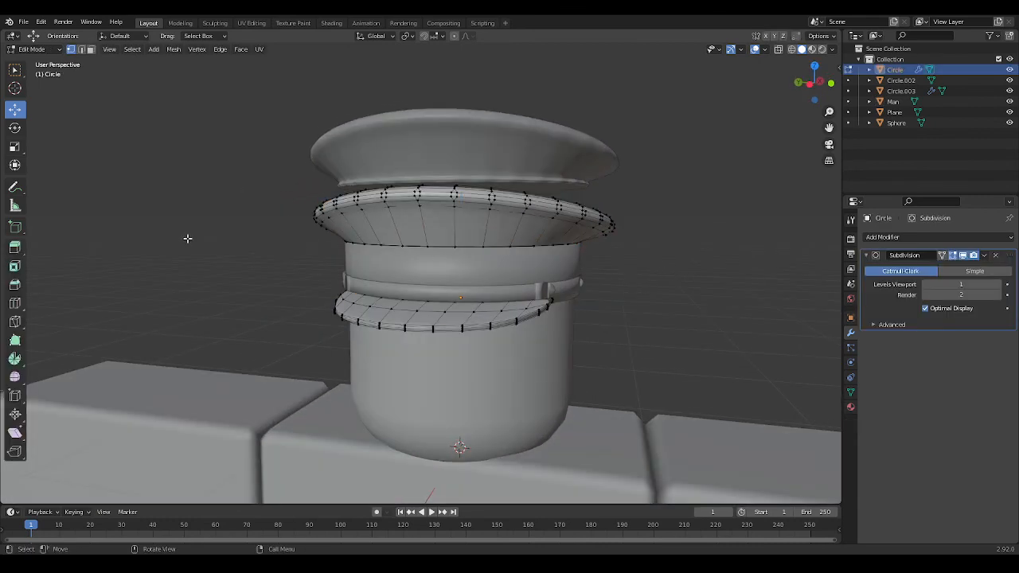
{"action": "left_click", "coordinate": [335, 217], "text": "alt"}
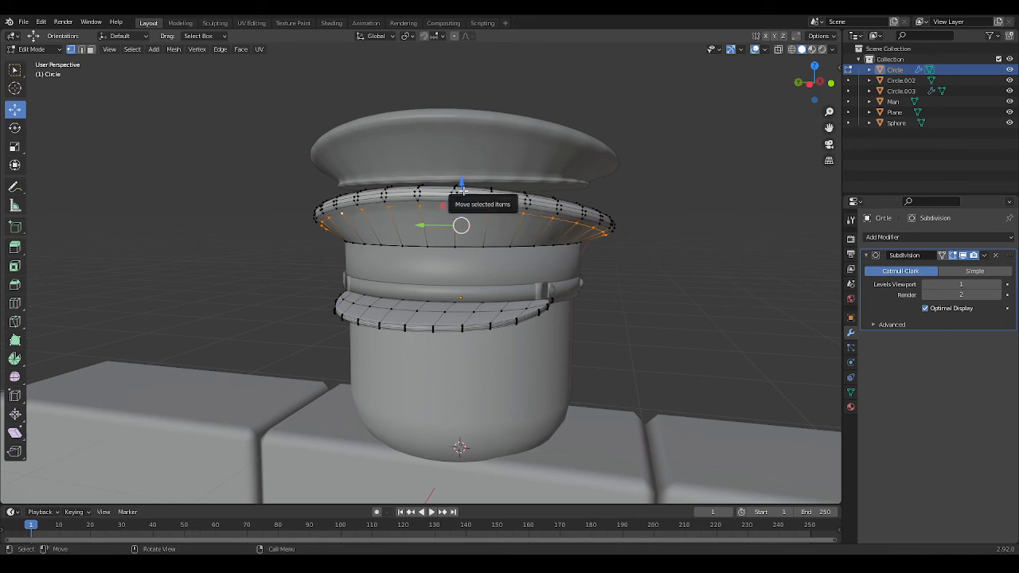
{"action": "left_click_drag", "start_coordinate": [462, 189], "coordinate": [460, 187]}
{"action": "left_click", "coordinate": [628, 274]}
{"action": "scroll", "coordinate": [619, 278], "scroll_direction": "up", "scroll_amount": 1}
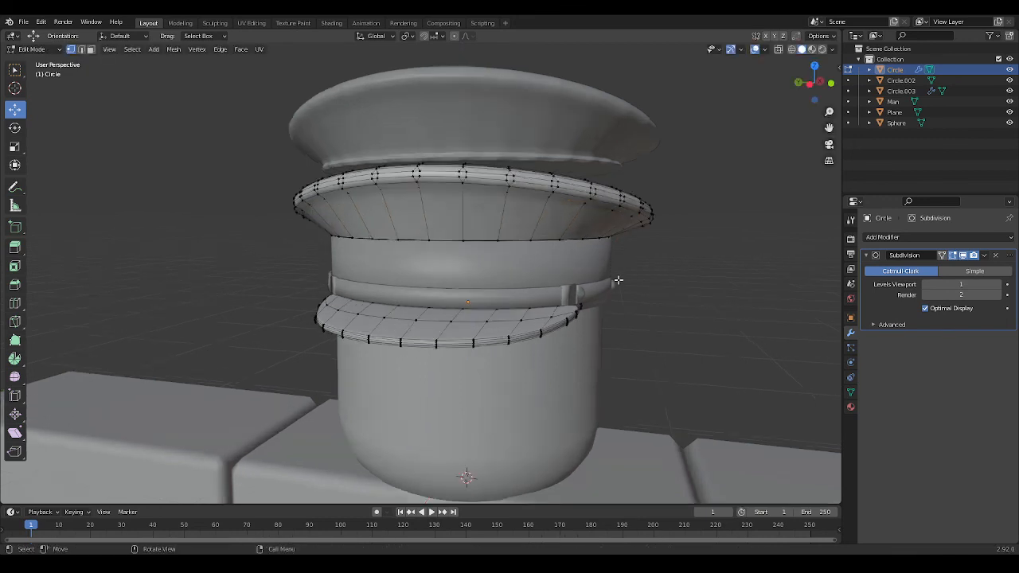
Step: Add one loop cut around the original crown's flared side, close beneath the rim, and return to Object Mode
{"action": "key", "text": "Tab"}
{"action": "left_click", "coordinate": [271, 246]}
{"action": "middle_click_drag", "start_coordinate": [271, 246], "coordinate": [400, 223]}
{"action": "left_click", "coordinate": [400, 223]}
{"action": "key", "text": "Tab"}
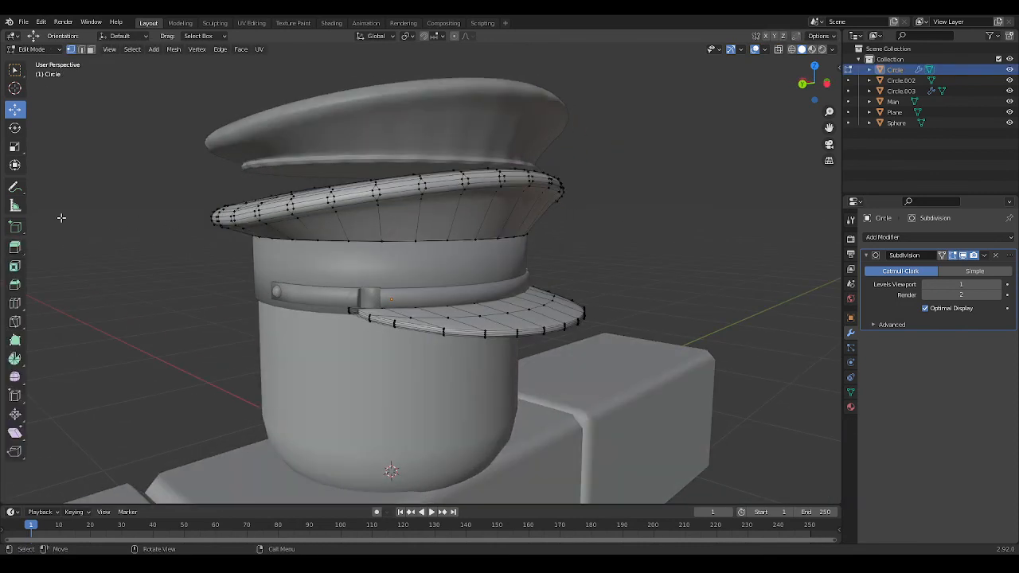
{"action": "left_click", "coordinate": [15, 303]}
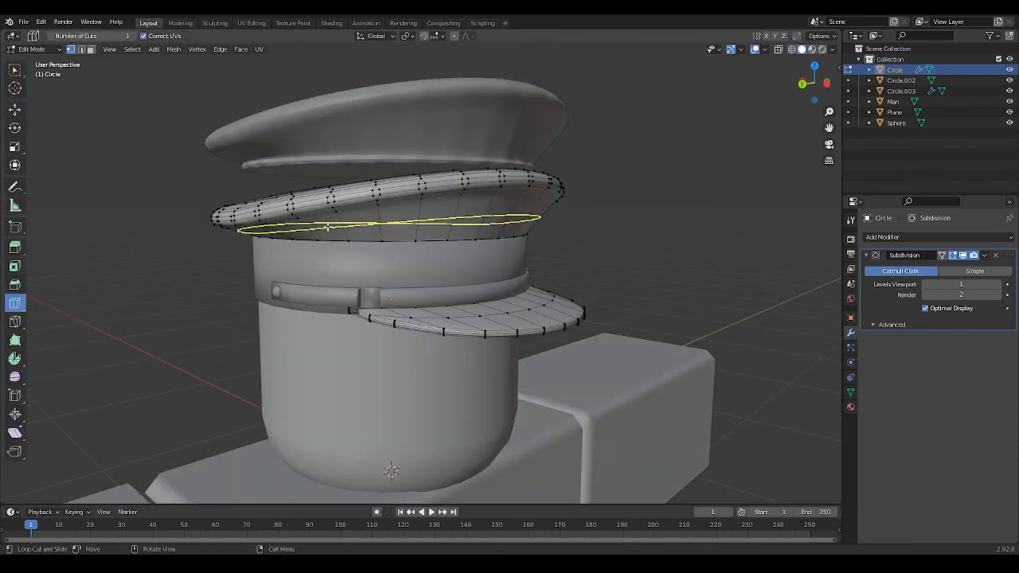
{"action": "left_click_drag", "start_coordinate": [322, 208], "coordinate": [330, 210]}
{"action": "key", "text": "Tab"}
{"action": "left_click", "coordinate": [636, 268]}
Step: Examine the crown's sharpened rim and the fit of the cap parts on the head from several angles and distances
{"action": "middle_click_drag", "start_coordinate": [636, 268], "coordinate": [586, 252]}
{"action": "middle_click_drag", "start_coordinate": [515, 201], "coordinate": [425, 212]}
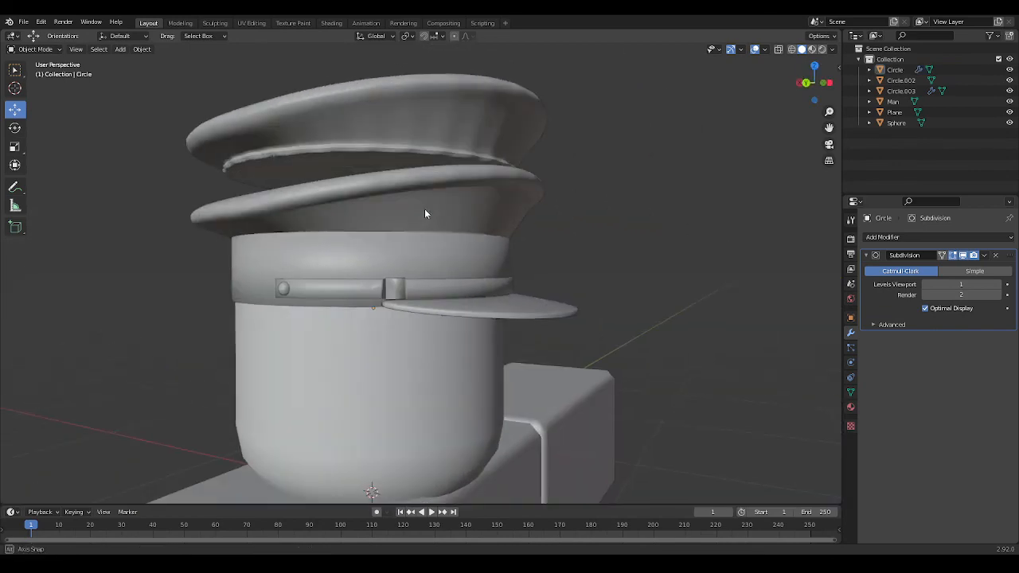
{"action": "middle_click_drag", "start_coordinate": [557, 291], "coordinate": [714, 295]}
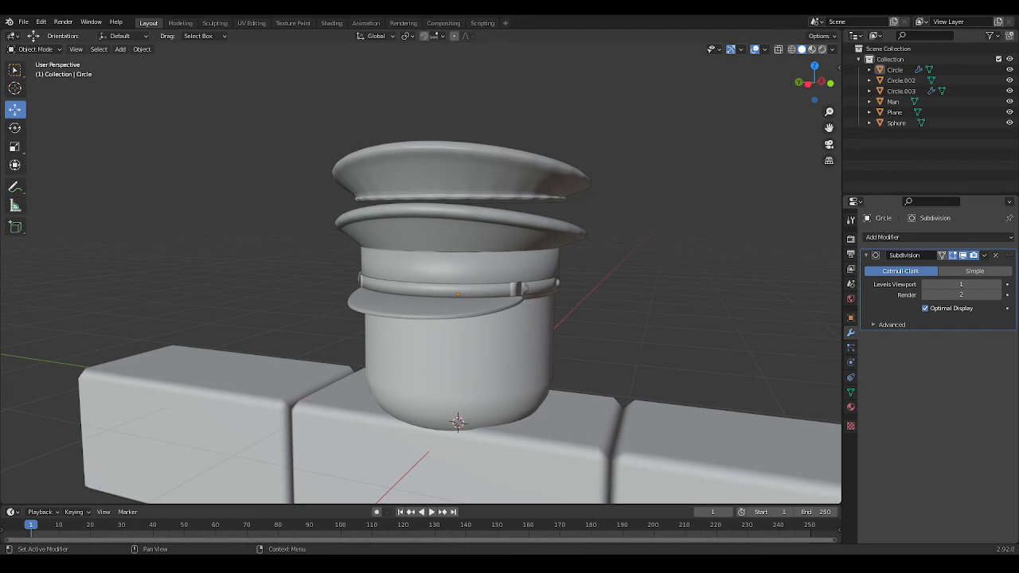
{"action": "middle_click_drag", "start_coordinate": [573, 307], "coordinate": [554, 319]}
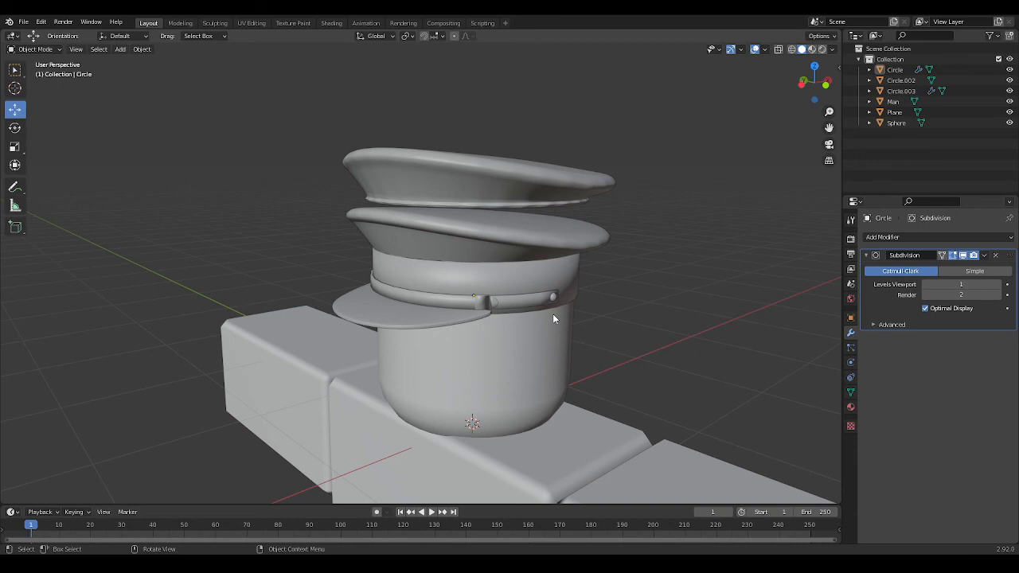
{"action": "middle_click_drag", "start_coordinate": [552, 313], "coordinate": [646, 282]}
{"action": "scroll", "coordinate": [646, 280], "scroll_direction": "up", "scroll_amount": 5}
{"action": "scroll", "coordinate": [625, 297], "scroll_direction": "down", "scroll_amount": 5}
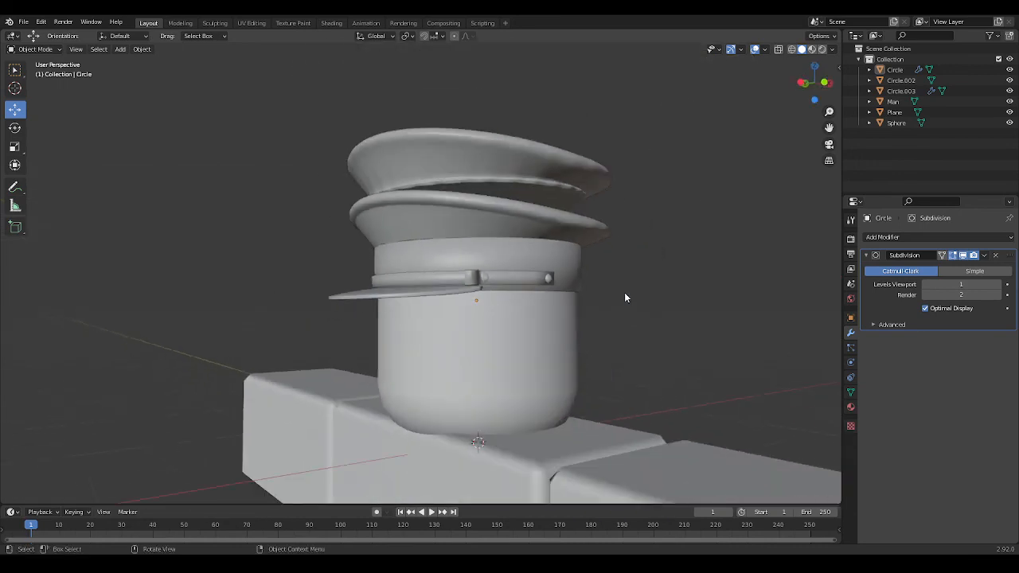
{"action": "scroll", "coordinate": [621, 288], "scroll_direction": "up", "scroll_amount": 4}
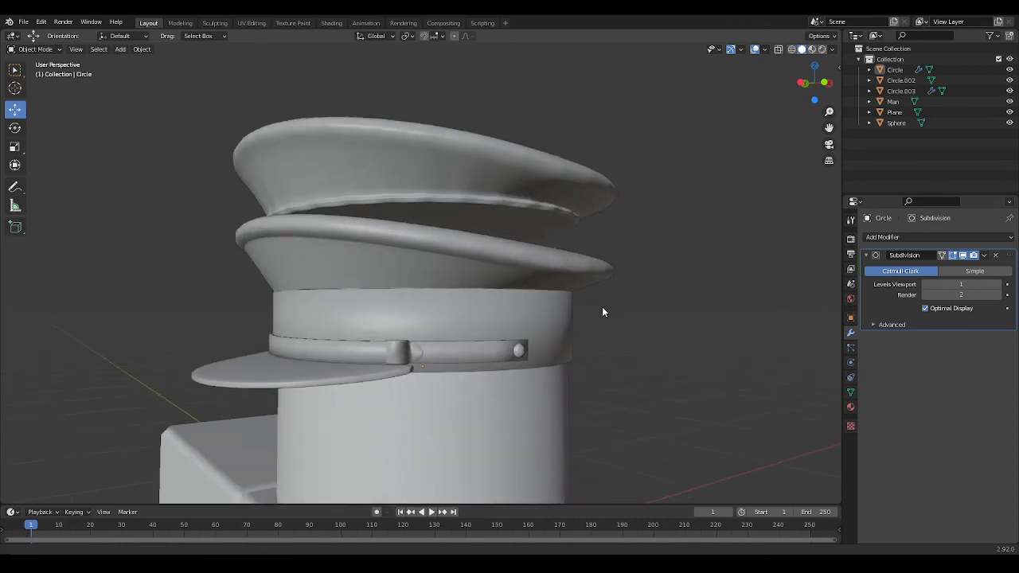
{"action": "middle_click_drag", "start_coordinate": [590, 316], "coordinate": [626, 338]}
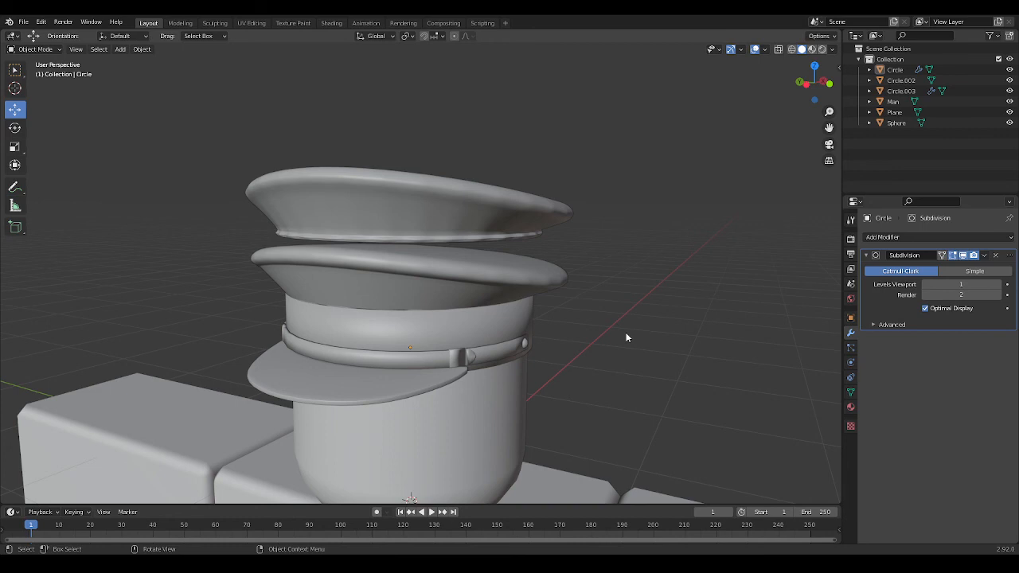
{"action": "scroll", "coordinate": [625, 337], "scroll_direction": "up", "scroll_amount": 5}
{"action": "middle_click_drag", "start_coordinate": [627, 335], "coordinate": [602, 339]}
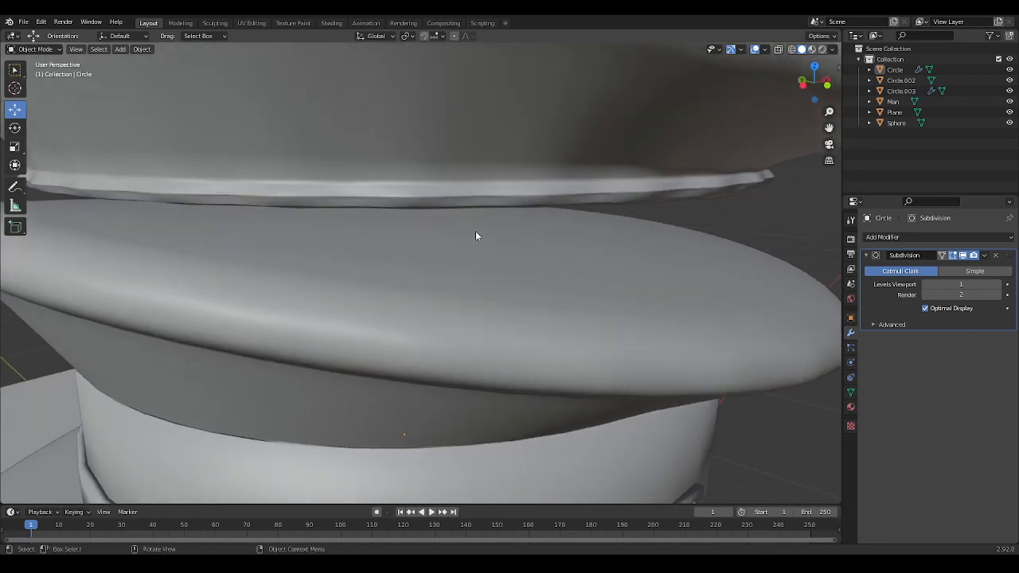
Step: Open the raised crown copy in Edit Mode with the Move tool active and clear its vertex selection
{"action": "left_click", "coordinate": [431, 208]}
{"action": "key", "text": "Tab"}
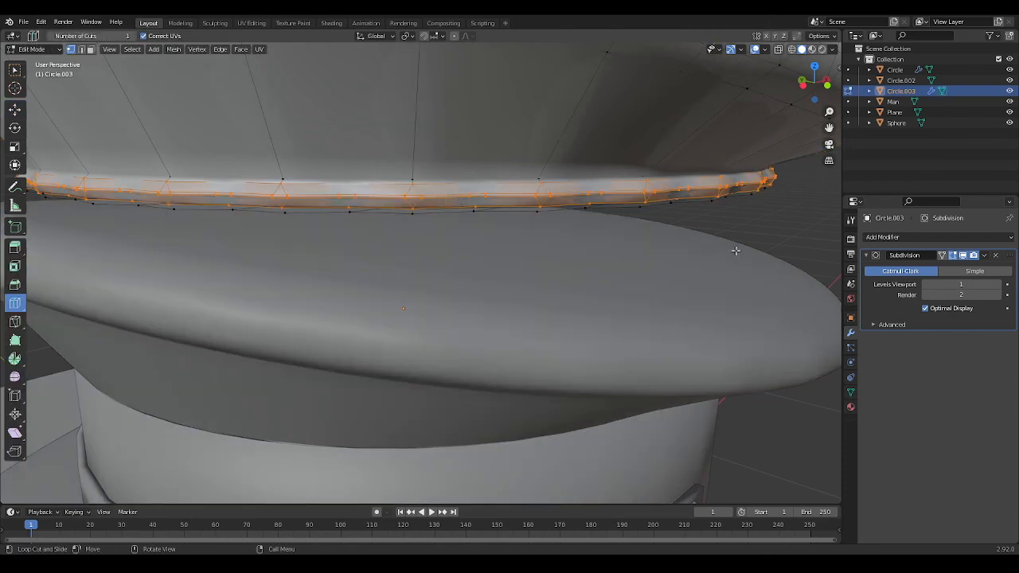
{"action": "key", "text": "Tab"}
{"action": "key", "text": "Tab"}
{"action": "left_click", "coordinate": [14, 109]}
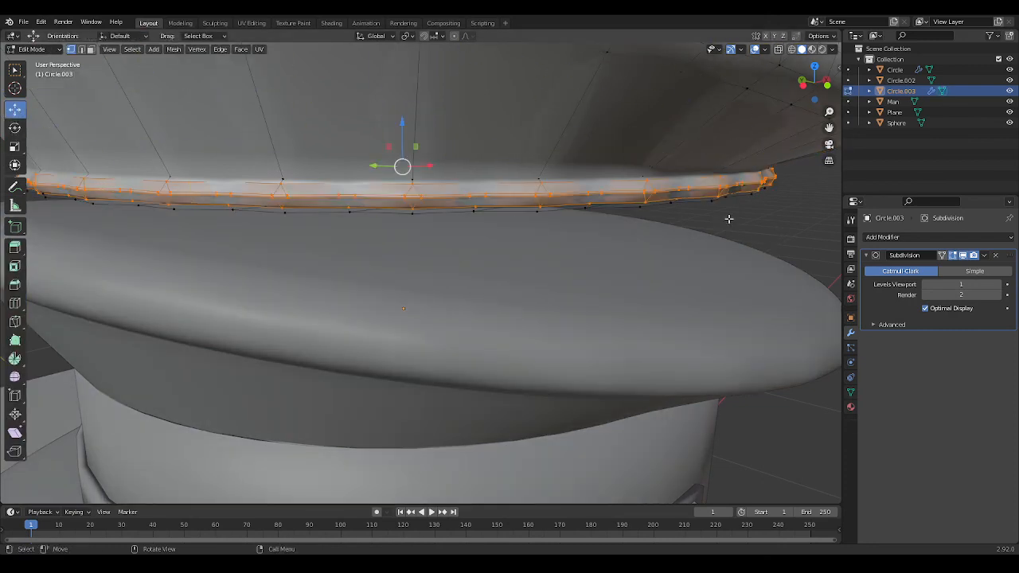
{"action": "left_click", "coordinate": [770, 229]}
{"action": "middle_click_drag", "start_coordinate": [771, 229], "coordinate": [762, 234]}
{"action": "scroll", "coordinate": [716, 243], "scroll_direction": "down", "scroll_amount": 5}
{"action": "middle_click_drag", "start_coordinate": [685, 252], "coordinate": [682, 234]}
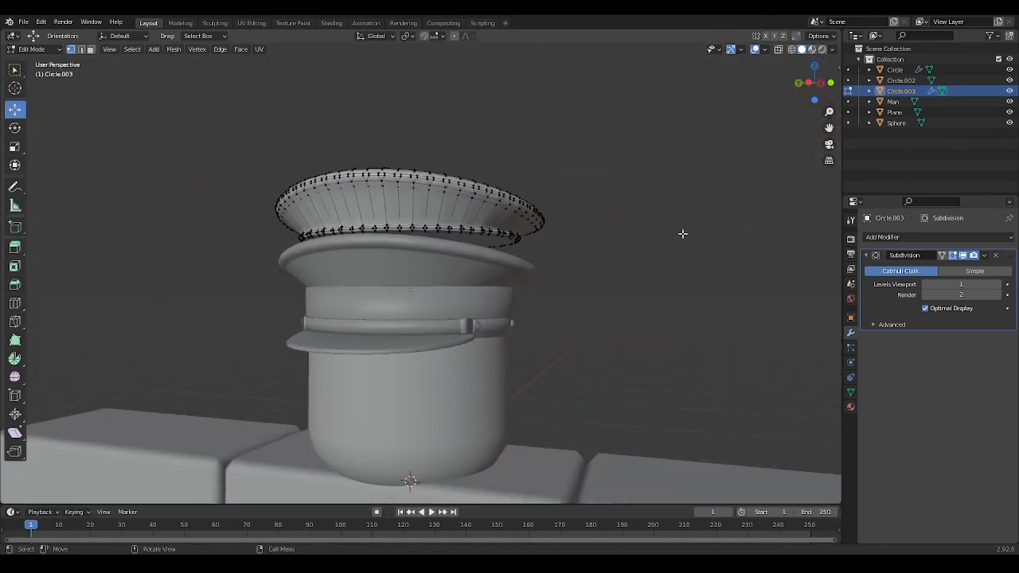
{"action": "scroll", "coordinate": [661, 238], "scroll_direction": "down", "scroll_amount": 3}
{"action": "middle_click_drag", "start_coordinate": [625, 248], "coordinate": [607, 262]}
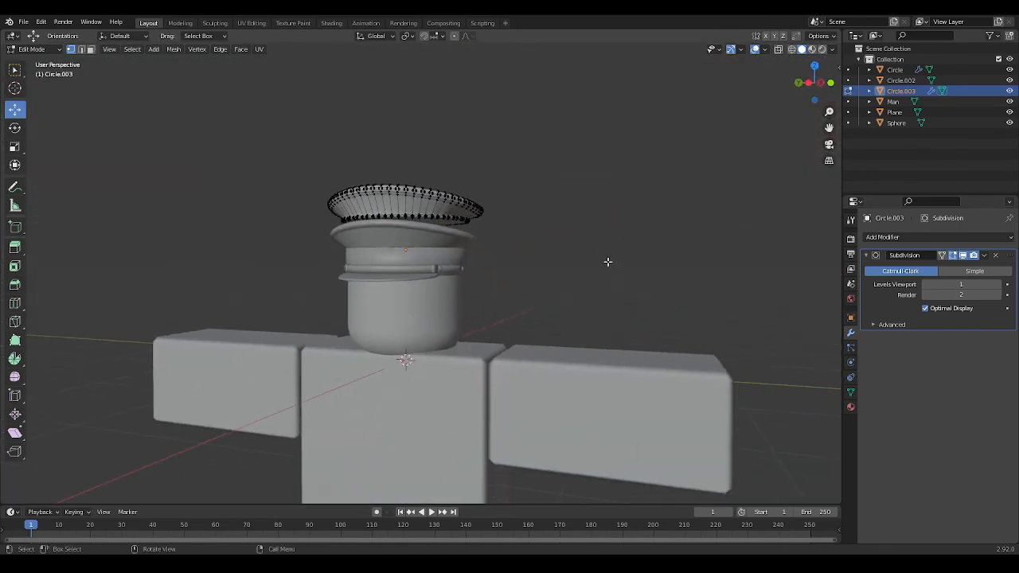